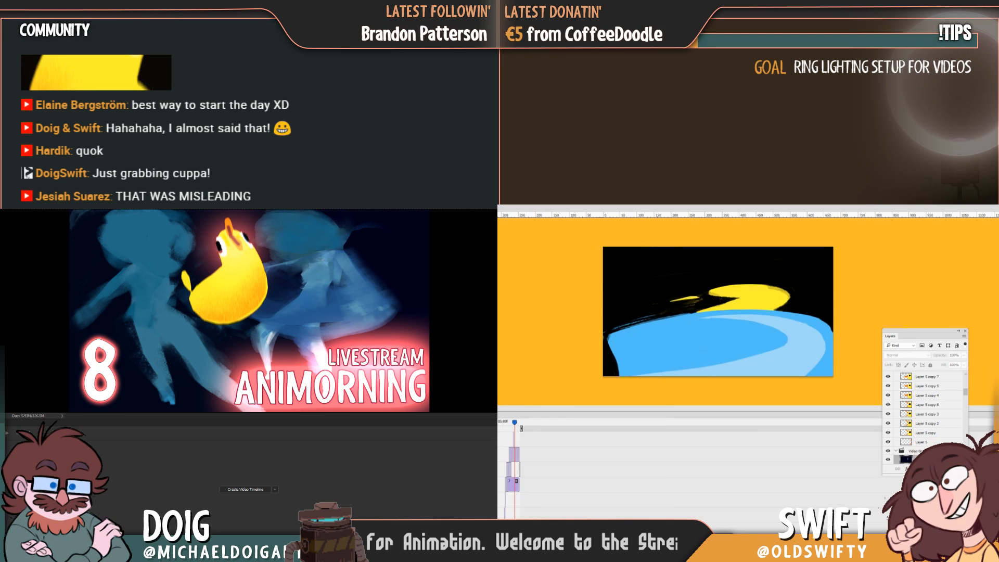
Examine the timing of the duck animation's timeline clips around the shot of the two yellow ducks facing each other
{"action": "scroll", "coordinate": [655, 474], "scroll_direction": "up", "scroll_amount": 5}
{"action": "scroll", "coordinate": [729, 458], "scroll_direction": "up", "scroll_amount": 3}
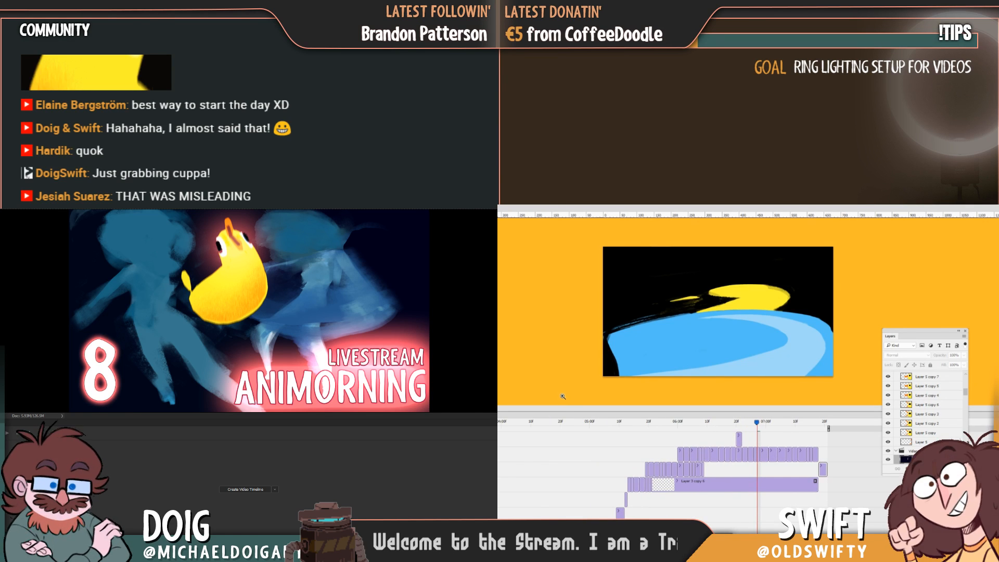
{"action": "left_click_drag", "start_coordinate": [573, 422], "coordinate": [540, 422]}
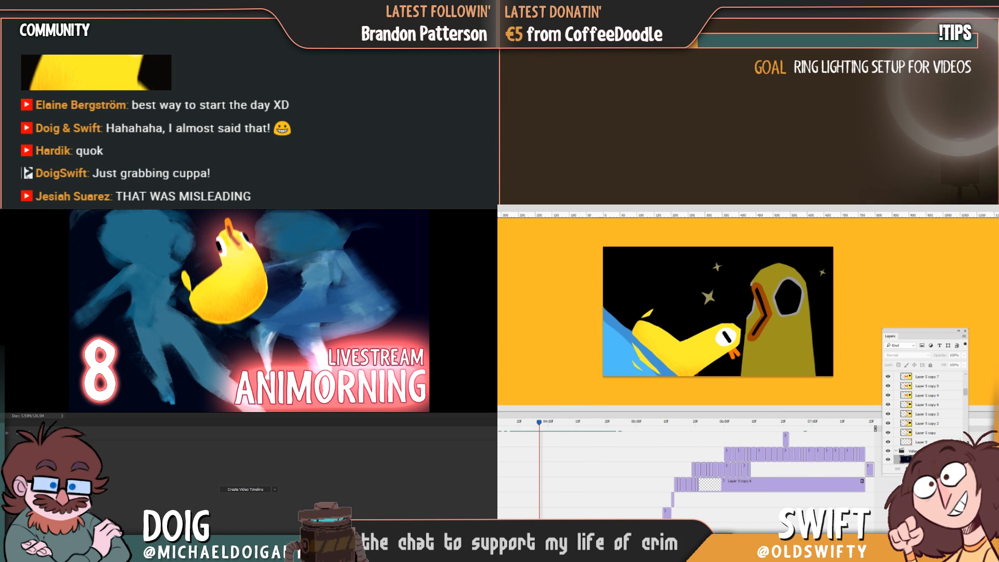
{"action": "left_click_drag", "start_coordinate": [540, 523], "coordinate": [531, 520]}
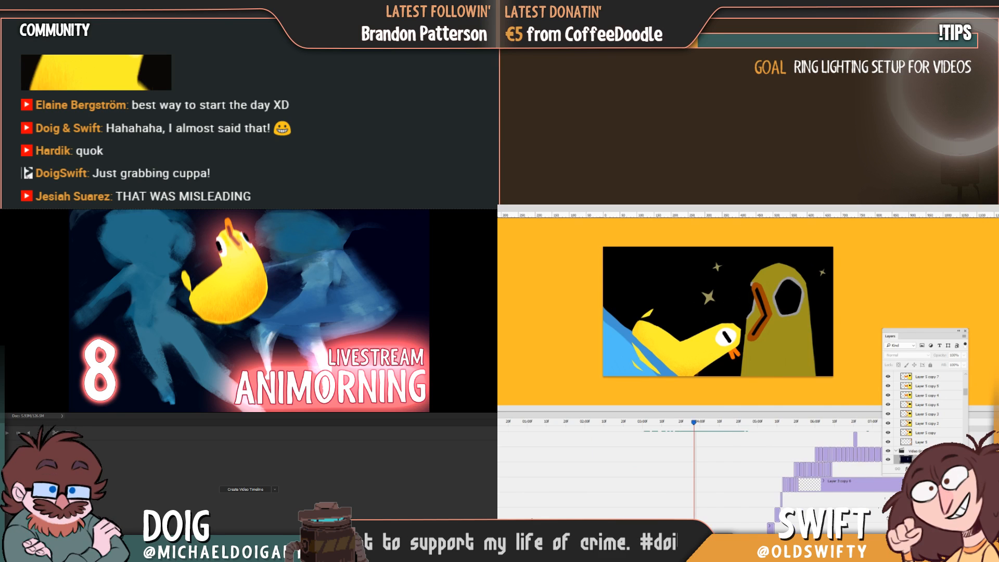
{"action": "scroll", "coordinate": [655, 479], "scroll_direction": "down", "scroll_amount": 10}
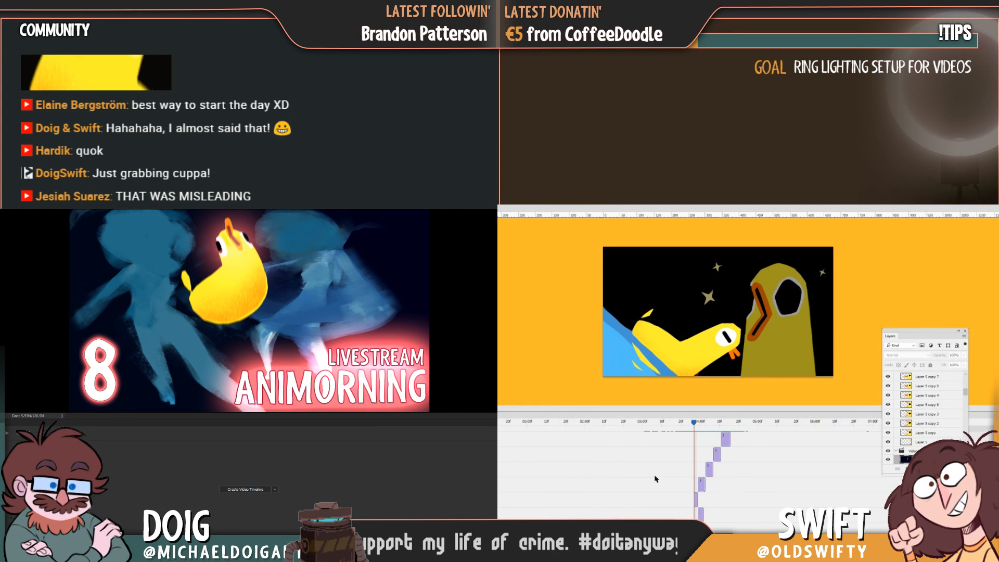
{"action": "scroll", "coordinate": [656, 479], "scroll_direction": "down", "scroll_amount": 3}
{"action": "scroll", "coordinate": [656, 478], "scroll_direction": "down", "scroll_amount": 4}
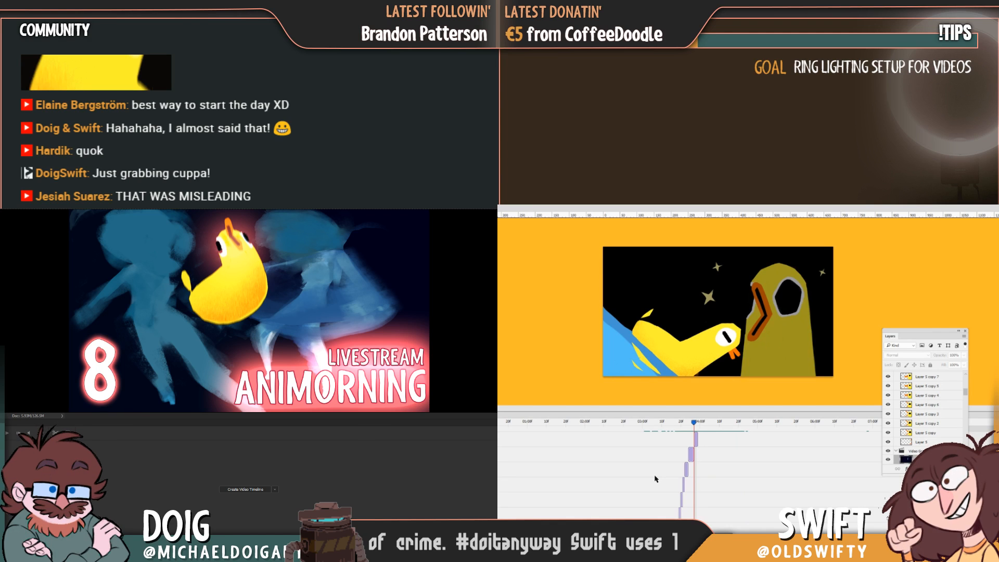
{"action": "scroll", "coordinate": [655, 479], "scroll_direction": "up", "scroll_amount": 2}
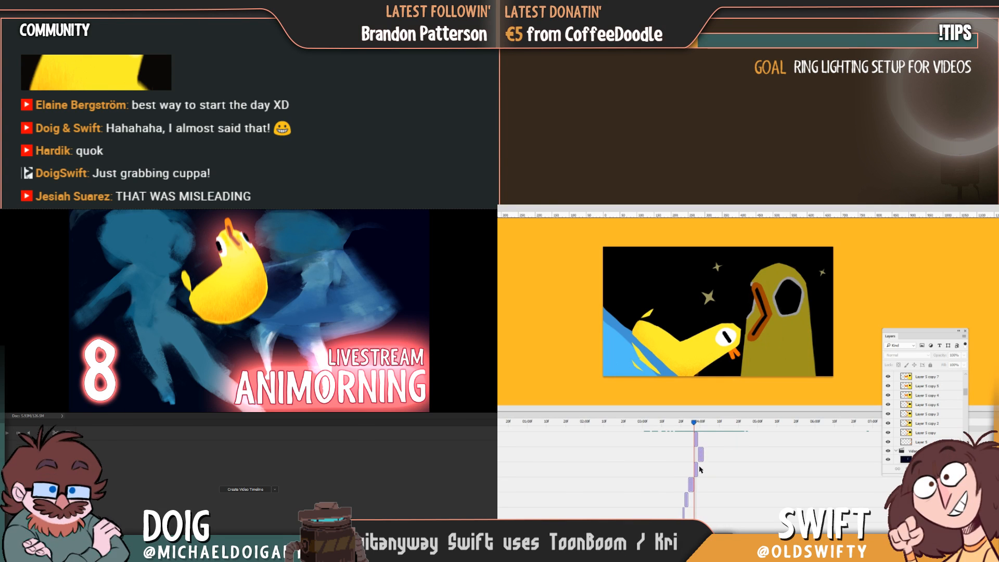
Select every layer from the two-duck shot's clip at the playhead through the topmost layer, Layer 6, moving the Layers panel higher for access
{"action": "left_click", "coordinate": [696, 470]}
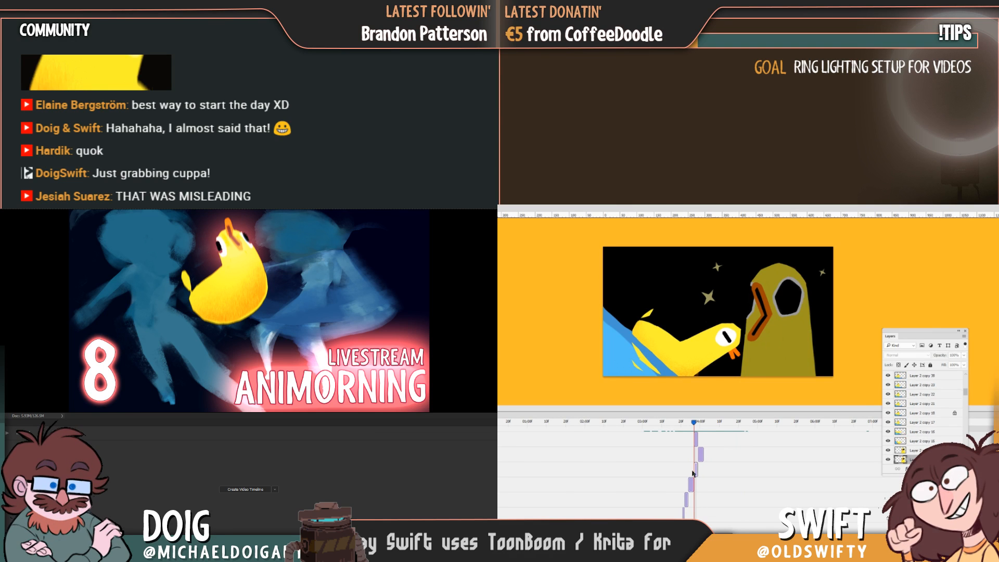
{"action": "scroll", "coordinate": [739, 480], "scroll_direction": "down", "scroll_amount": 3}
{"action": "scroll", "coordinate": [739, 480], "scroll_direction": "down", "scroll_amount": 5}
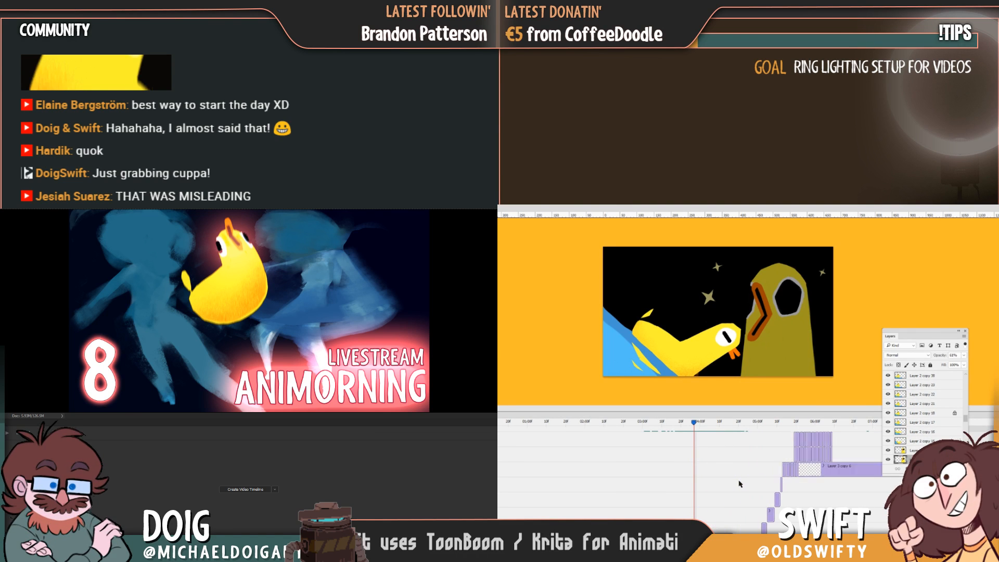
{"action": "left_click_drag", "start_coordinate": [945, 333], "coordinate": [963, 242]}
{"action": "left_click_drag", "start_coordinate": [985, 333], "coordinate": [984, 284]}
{"action": "left_click", "coordinate": [969, 286]}
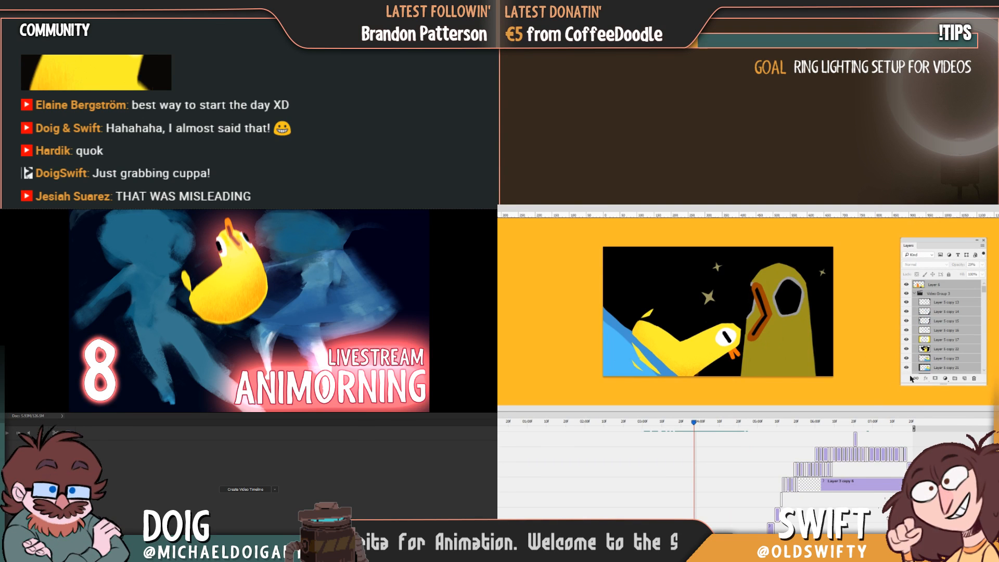
Try starting the selected clips a few frames earlier, checking the overlap with the large duck's shot before moving them back
{"action": "scroll", "coordinate": [787, 485], "scroll_direction": "down", "scroll_amount": 15}
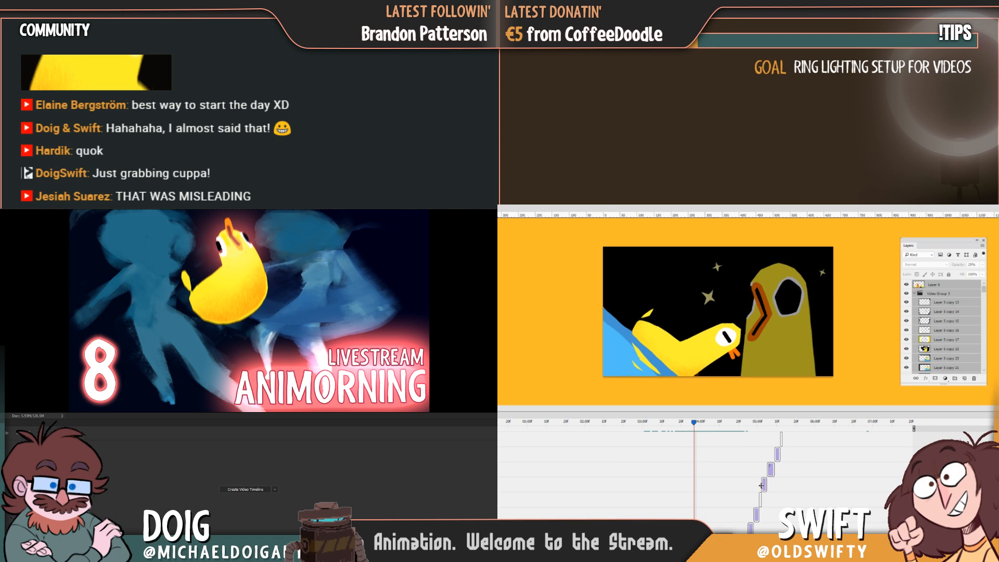
{"action": "scroll", "coordinate": [719, 506], "scroll_direction": "up", "scroll_amount": 1}
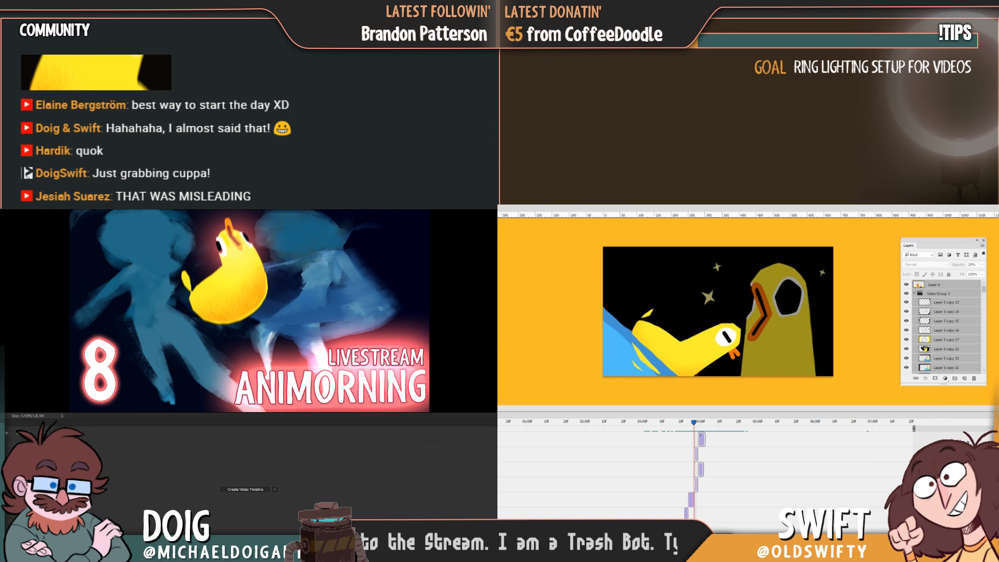
{"action": "scroll", "coordinate": [698, 469], "scroll_direction": "up", "scroll_amount": 4}
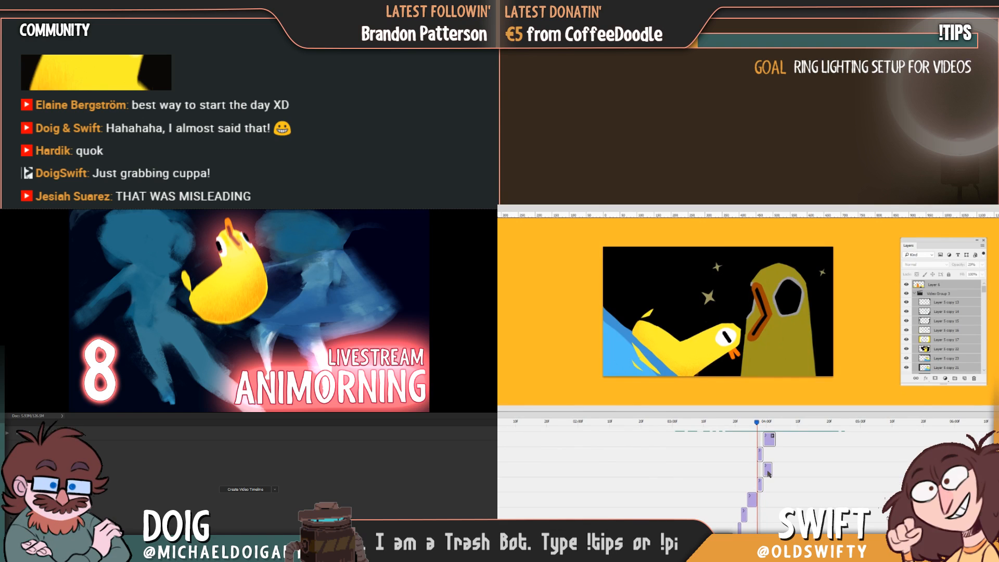
{"action": "left_click_drag", "start_coordinate": [764, 471], "coordinate": [762, 471]}
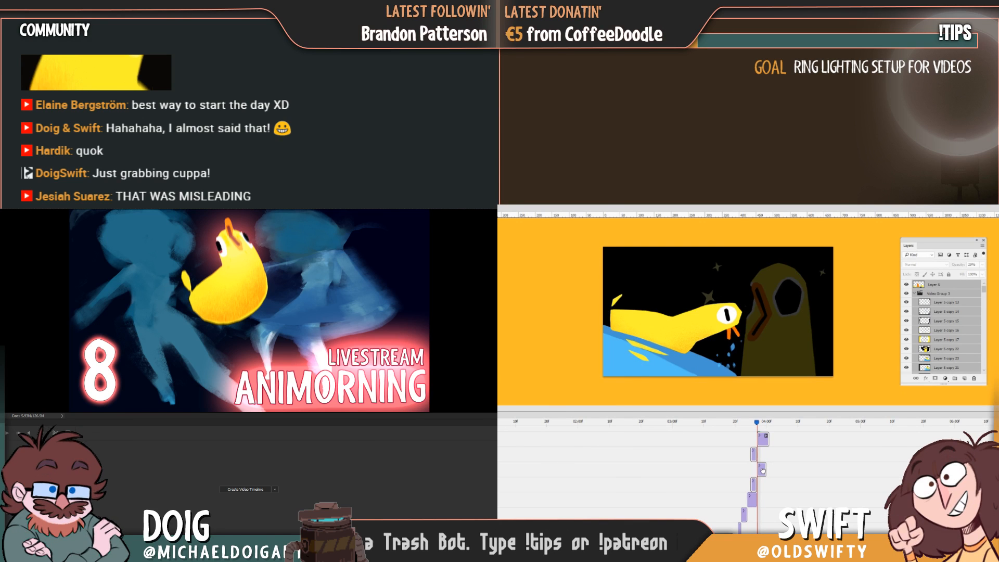
{"action": "left_click_drag", "start_coordinate": [755, 422], "coordinate": [753, 432]}
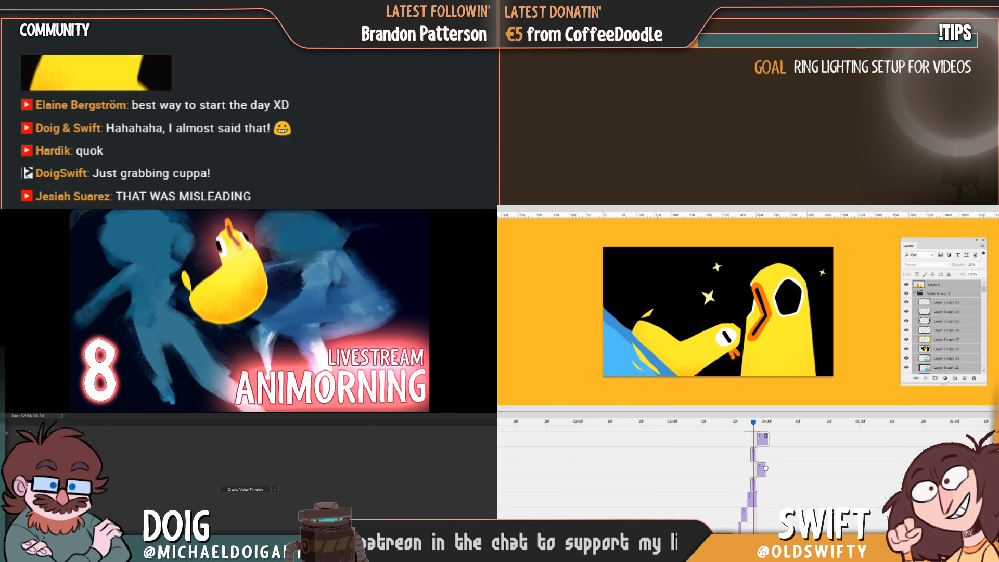
{"action": "mouse_move", "coordinate": [765, 469]}
{"action": "left_mouse_down"}
{"action": "mouse_move", "coordinate": [790, 470]}
{"action": "mouse_move", "coordinate": [768, 471]}
{"action": "left_mouse_up"}
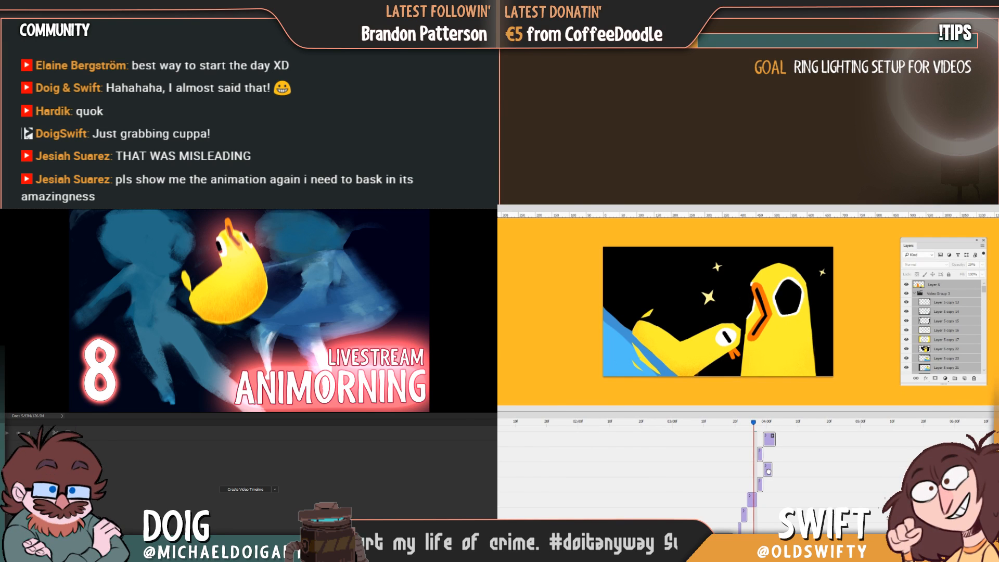
Compare the large duck's frames with the two-duck frame, try the earlier placement of the selected clips again, and undo it
{"action": "left_click_drag", "start_coordinate": [768, 471], "coordinate": [768, 471]}
{"action": "left_click_drag", "start_coordinate": [752, 427], "coordinate": [740, 428]}
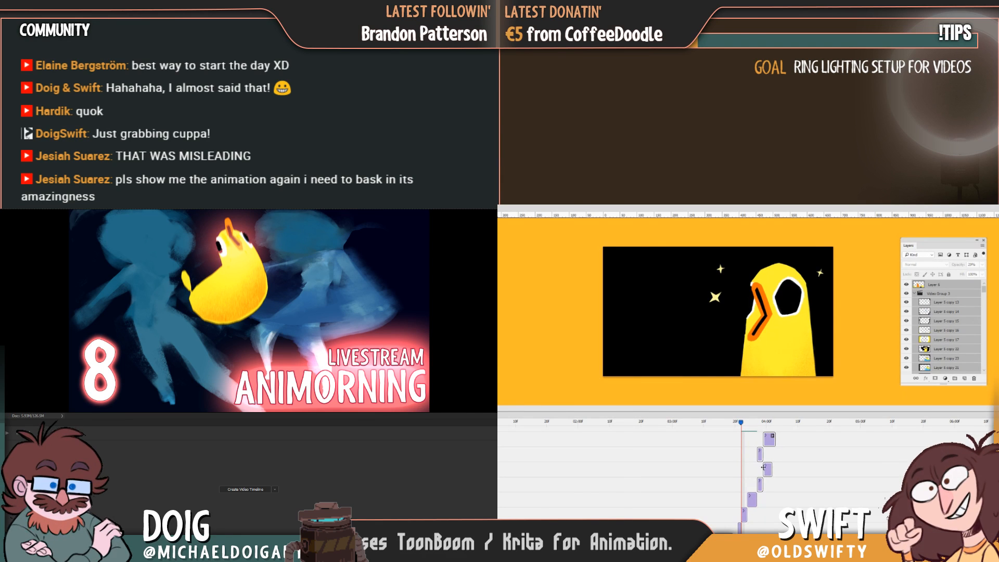
{"action": "left_click_drag", "start_coordinate": [741, 422], "coordinate": [753, 422]}
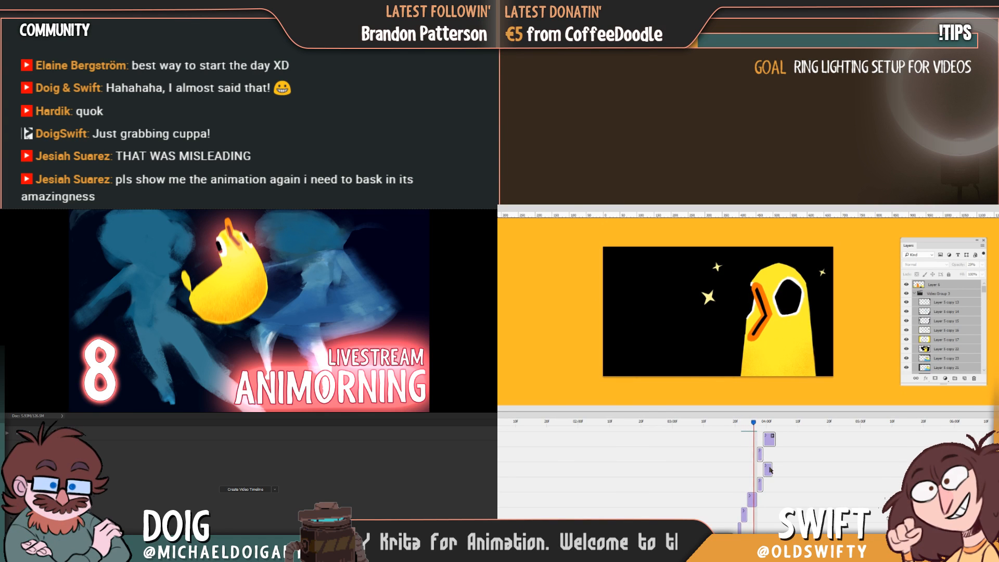
{"action": "left_click_drag", "start_coordinate": [770, 470], "coordinate": [766, 466]}
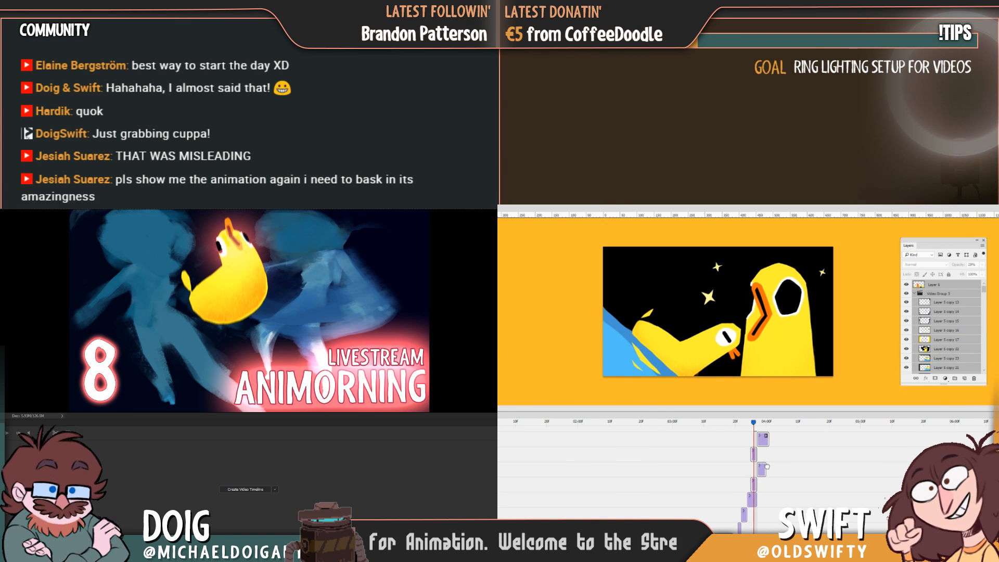
{"action": "key", "text": "ctrl+z"}
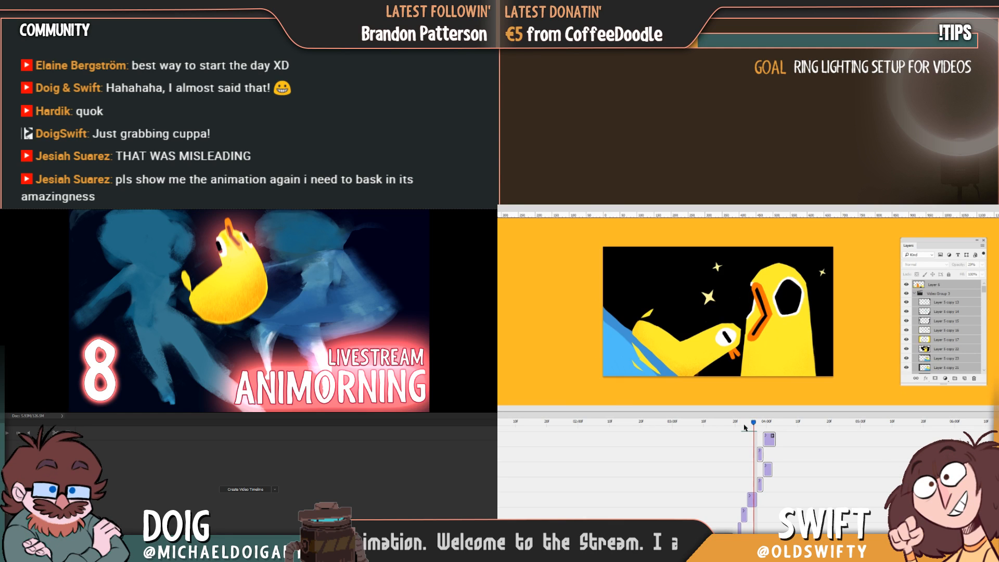
{"action": "key", "text": "ctrl+z"}
{"action": "key", "text": "ctrl+z"}
{"action": "key", "text": "ctrl+z"}
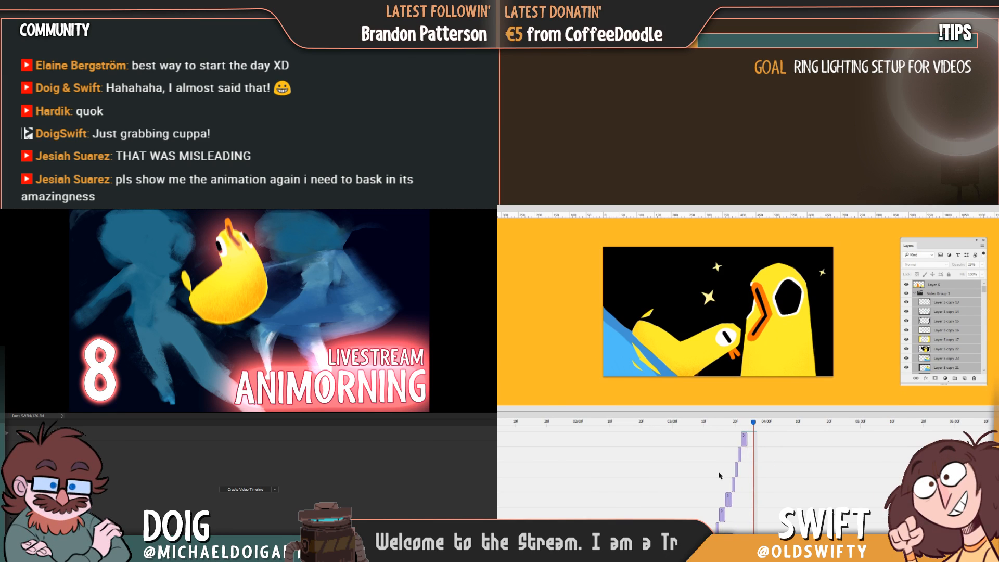
Trim the end of the clip showing the duck on the blue surface back to the playhead, a few frames past 03:00f
{"action": "left_click_drag", "start_coordinate": [712, 430], "coordinate": [710, 435]}
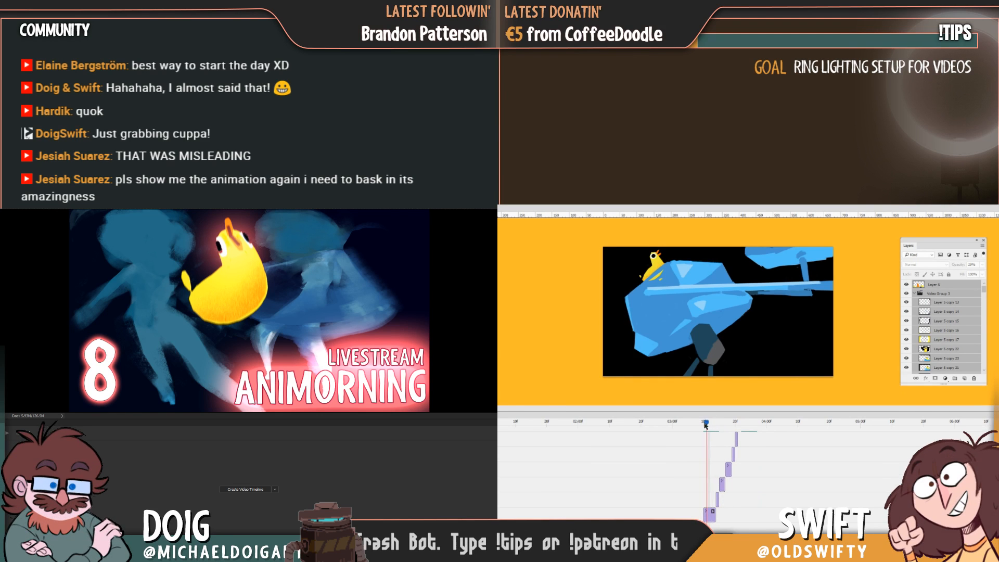
{"action": "left_click_drag", "start_coordinate": [709, 424], "coordinate": [713, 427]}
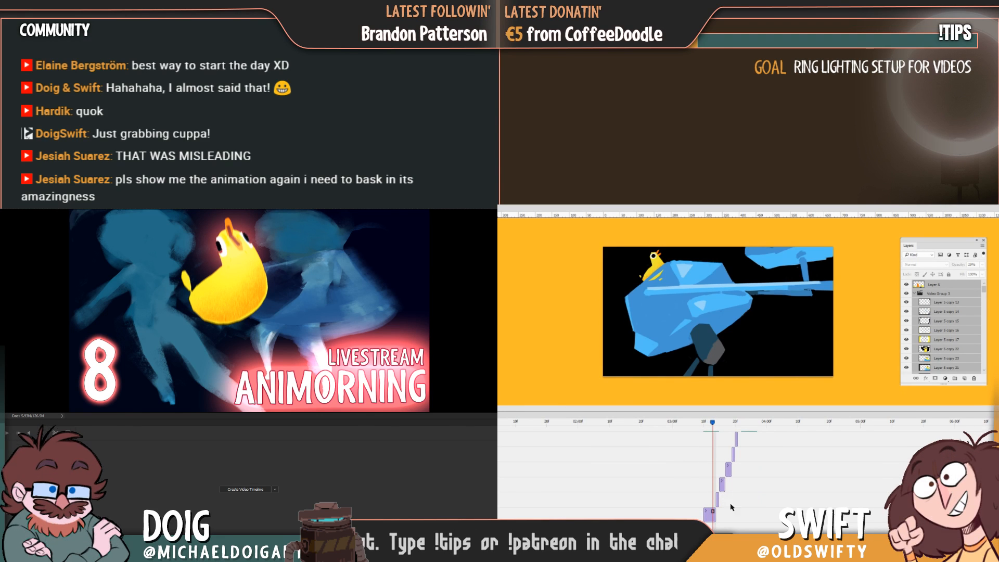
{"action": "left_click_drag", "start_coordinate": [731, 464], "coordinate": [702, 463]}
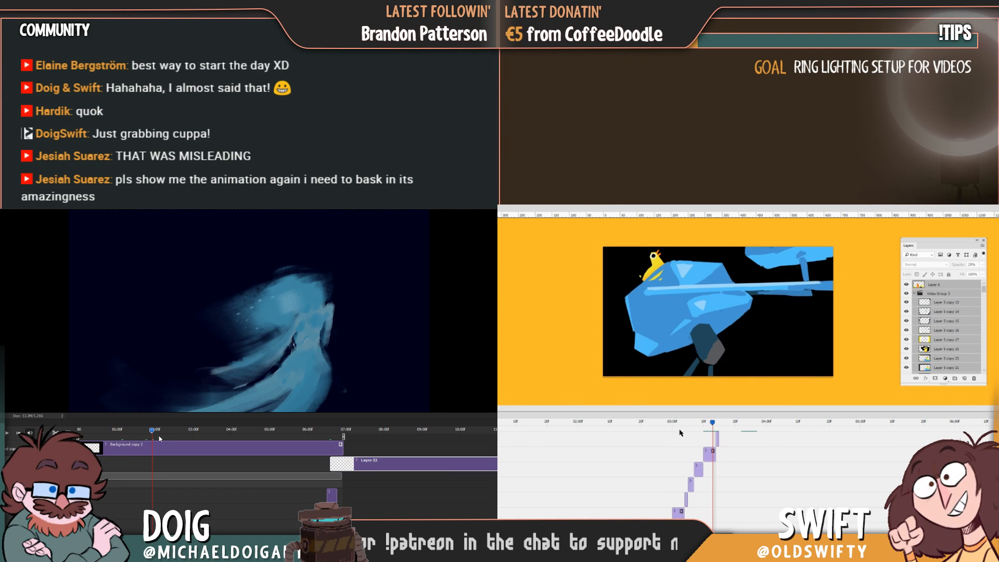
{"action": "left_click", "coordinate": [681, 423]}
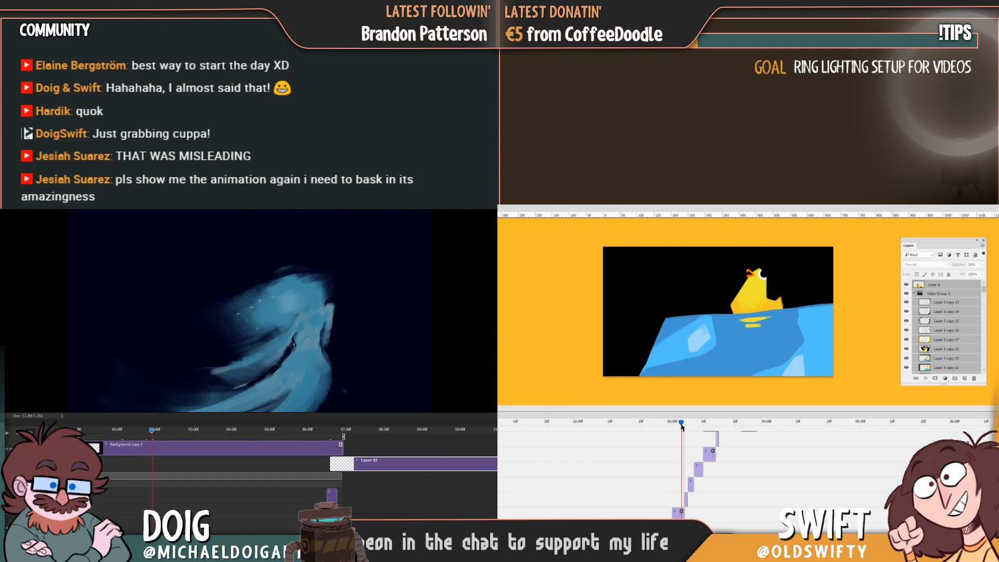
{"action": "left_click_drag", "start_coordinate": [681, 425], "coordinate": [713, 450]}
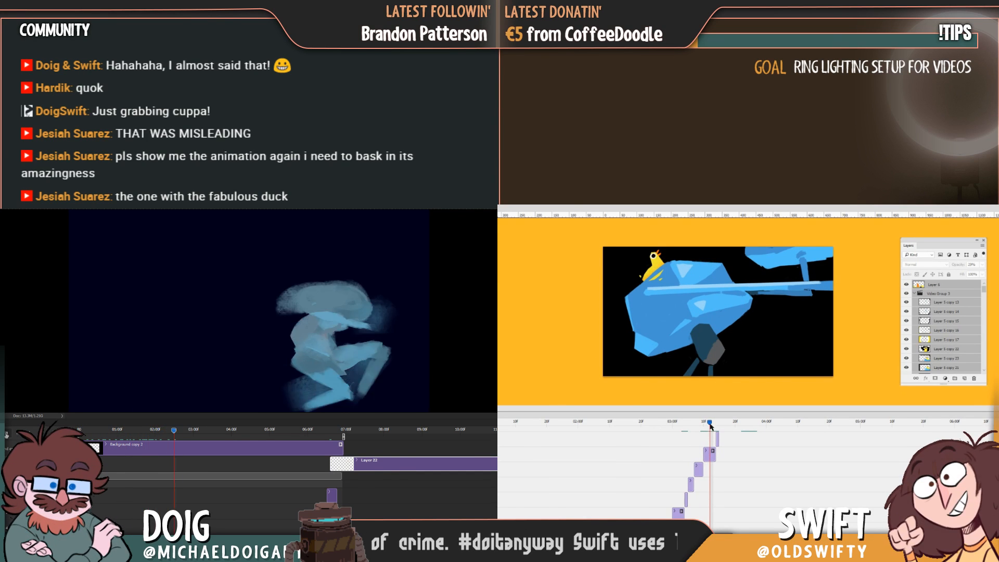
{"action": "left_click", "coordinate": [681, 429]}
{"action": "left_click_drag", "start_coordinate": [678, 434], "coordinate": [680, 514]}
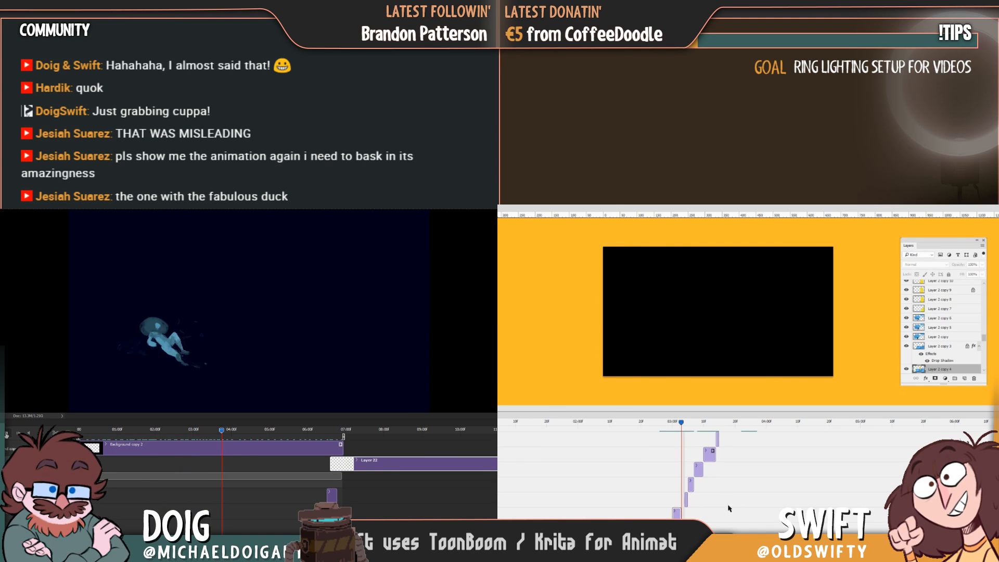
Shift the four blue helicopter clips earlier together to close the gap behind the shortened duck clip
{"action": "left_click", "coordinate": [728, 508]}
{"action": "left_click", "coordinate": [711, 459]}
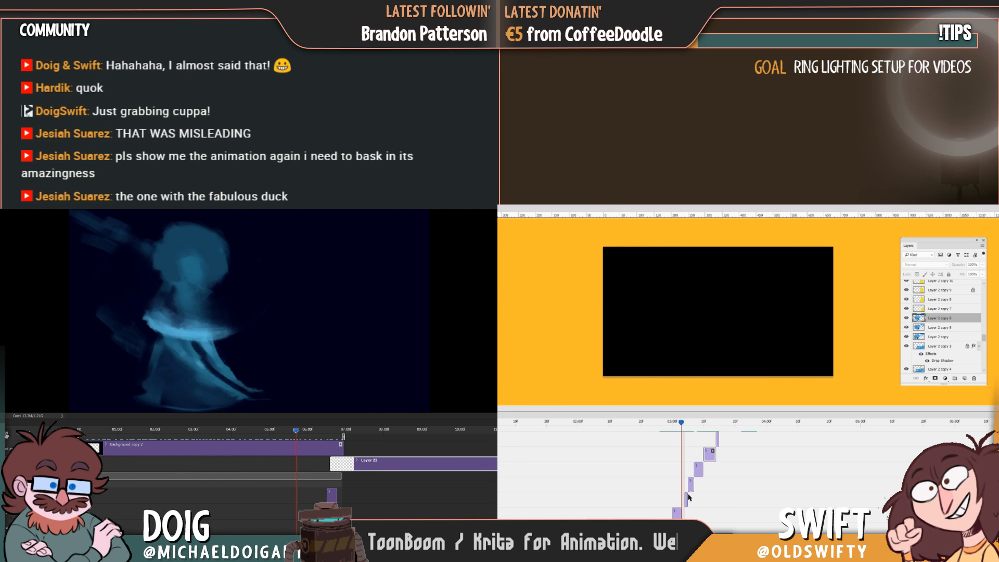
{"action": "left_click", "coordinate": [691, 489], "text": "shift"}
{"action": "left_click_drag", "start_coordinate": [691, 490], "coordinate": [685, 489]}
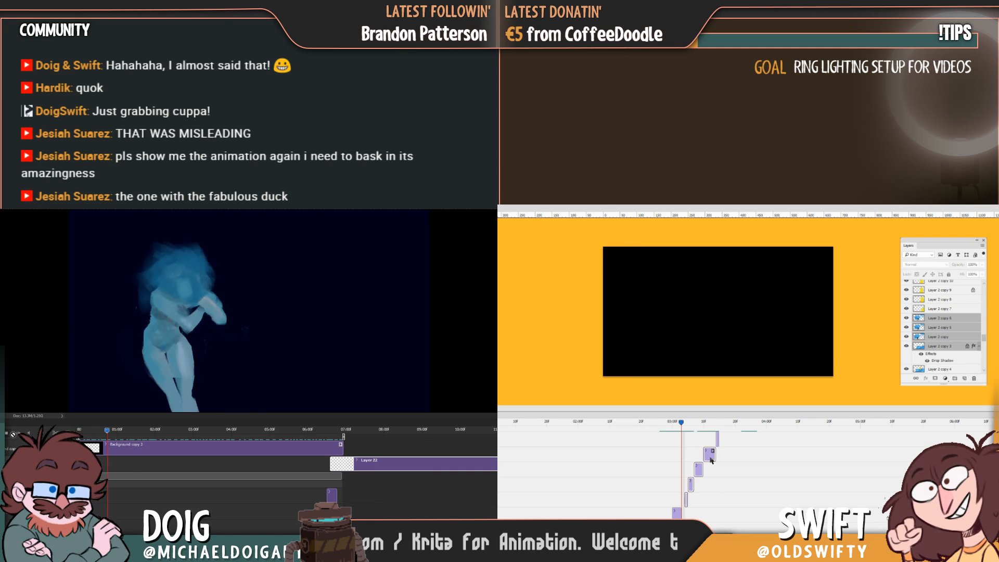
{"action": "left_click", "coordinate": [715, 467]}
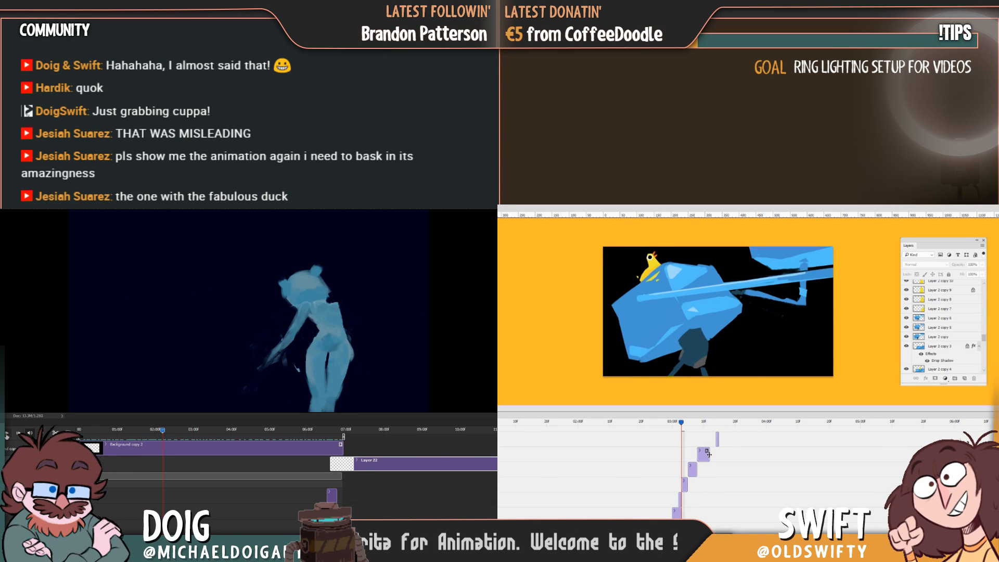
Trim the end of the last blue helicopter clip back to the playhead, just past the 10f mark after 03:00f
{"action": "left_click", "coordinate": [704, 454]}
{"action": "left_click", "coordinate": [703, 422]}
{"action": "left_click", "coordinate": [706, 423]}
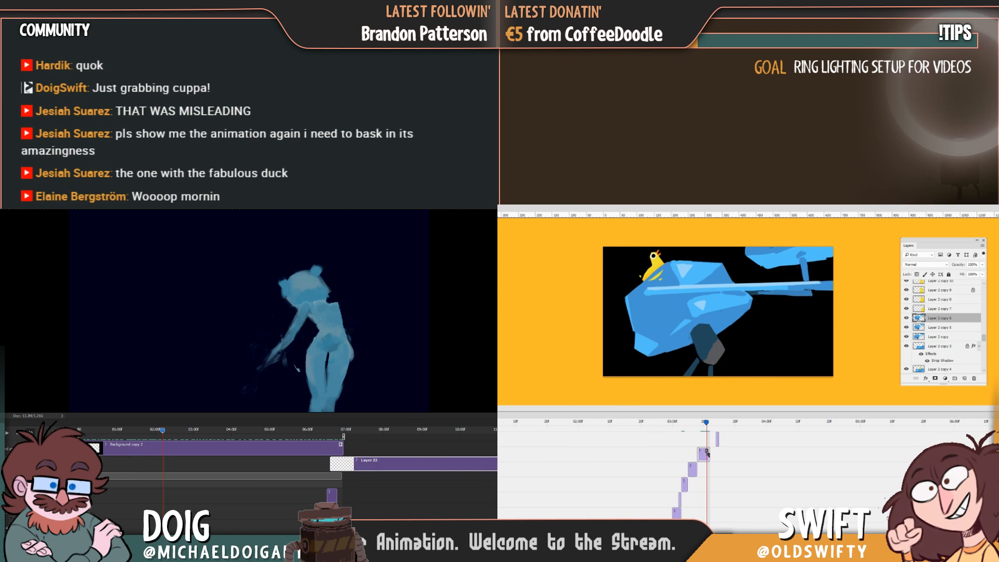
{"action": "left_click_drag", "start_coordinate": [707, 453], "coordinate": [728, 498]}
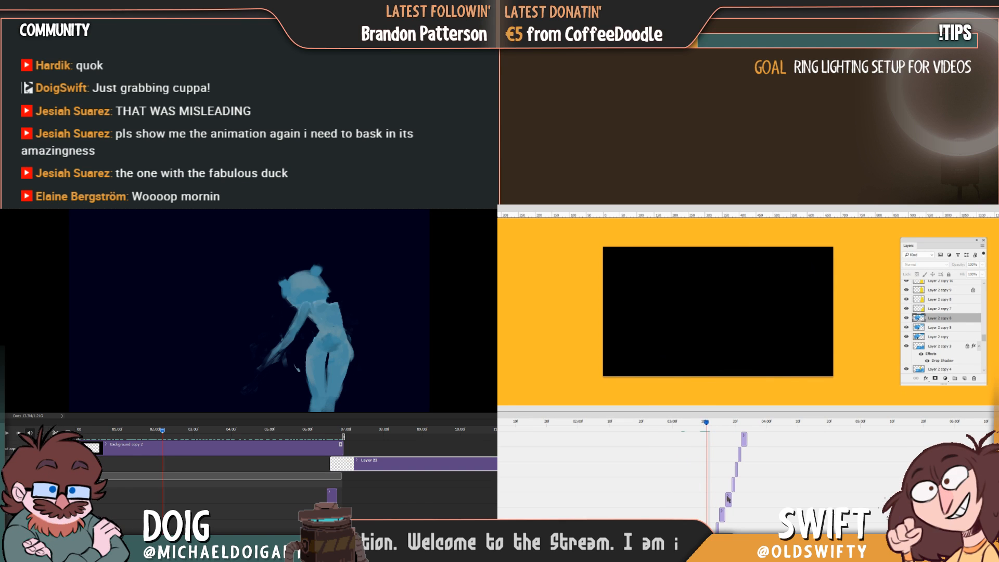
Shift the yellow duck clips from Layer 2 copy 7 onward earlier together to close the gap after the last blue helicopter clip
{"action": "scroll", "coordinate": [749, 504], "scroll_direction": "up", "scroll_amount": 4}
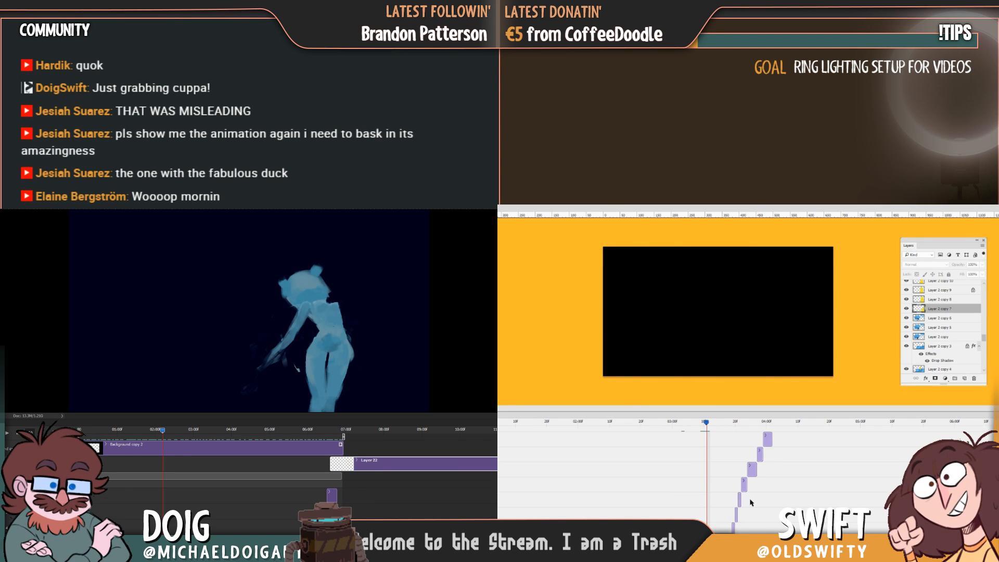
{"action": "left_click", "coordinate": [752, 490], "text": "shift"}
{"action": "scroll", "coordinate": [751, 490], "scroll_direction": "down", "scroll_amount": 5}
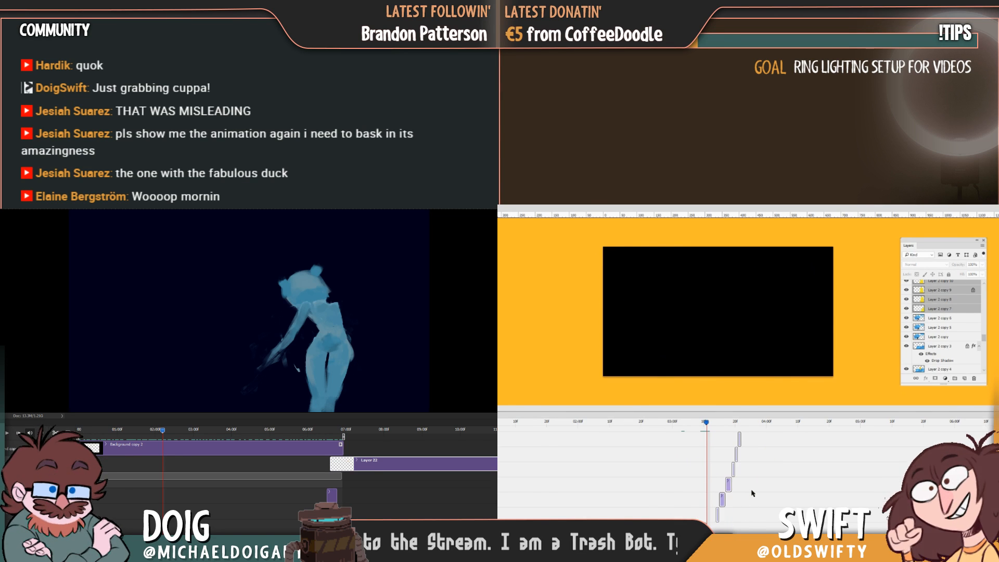
{"action": "left_click_drag", "start_coordinate": [729, 488], "coordinate": [721, 486]}
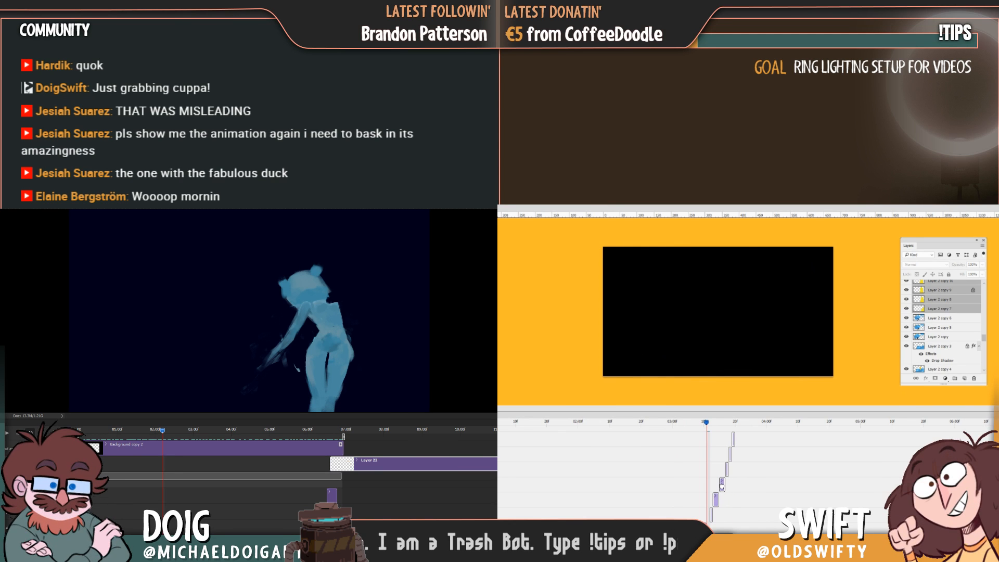
{"action": "key", "text": "ctrl+z"}
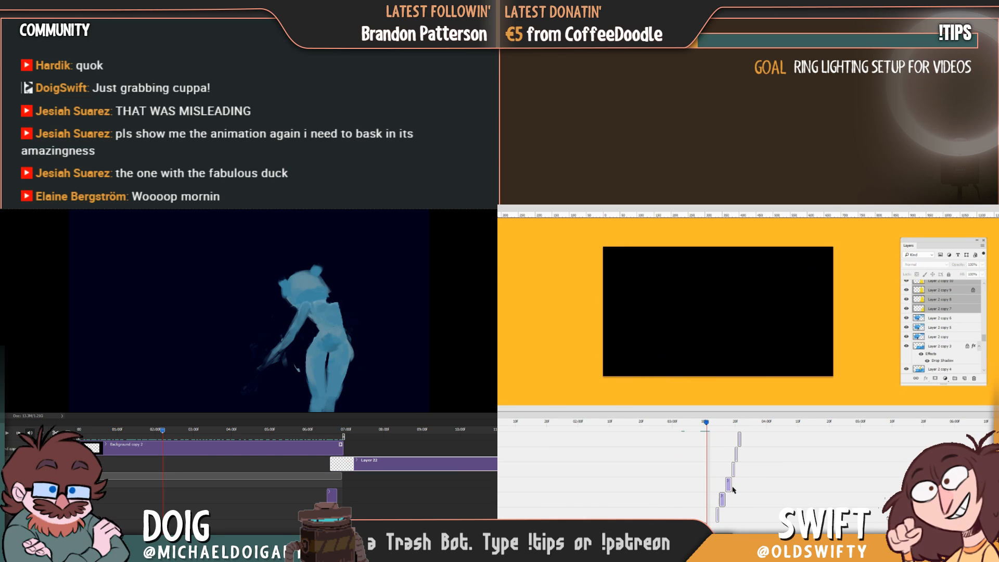
{"action": "key", "text": "ctrl+z"}
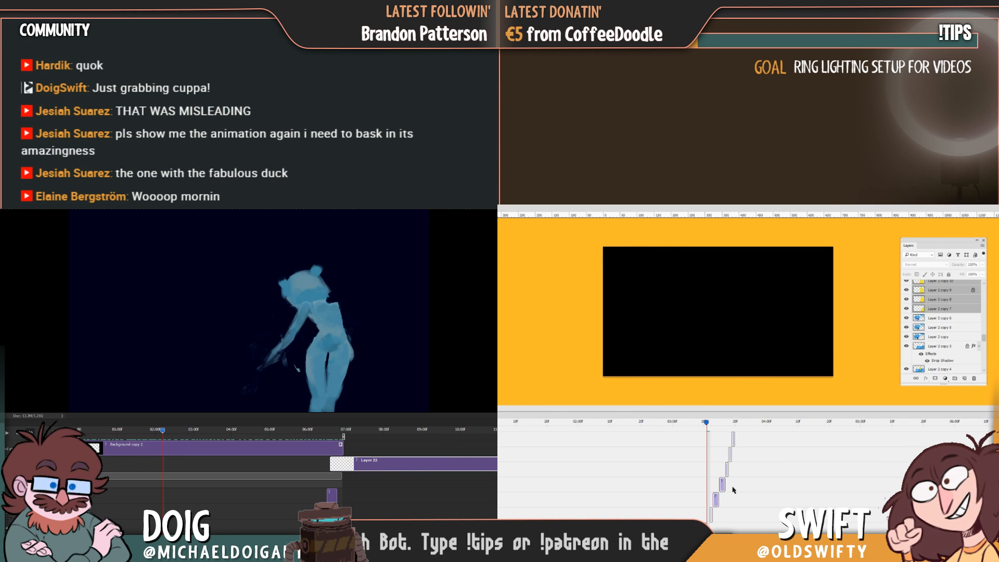
{"action": "left_click_drag", "start_coordinate": [707, 426], "coordinate": [711, 435]}
Select all layers above the large duck with stars and shift their clips earlier together to close the gap behind its clip
{"action": "scroll", "coordinate": [756, 458], "scroll_direction": "up", "scroll_amount": 6}
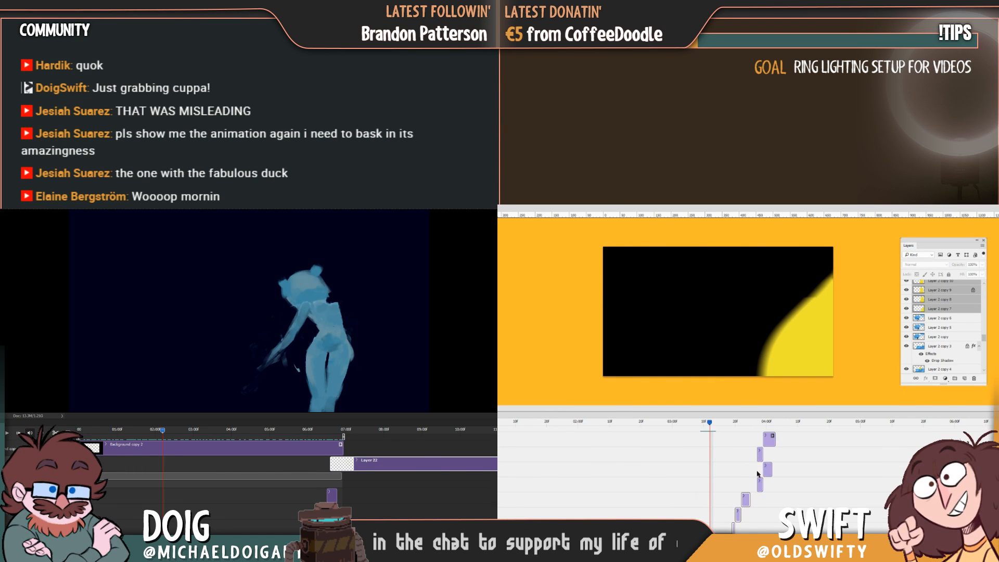
{"action": "left_click", "coordinate": [745, 423]}
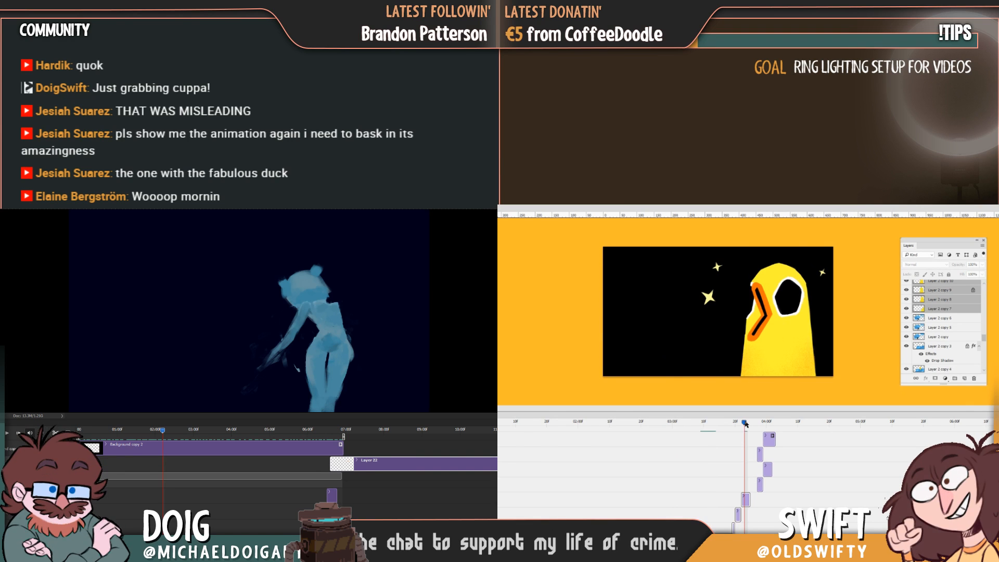
{"action": "left_click", "coordinate": [760, 467]}
{"action": "left_click", "coordinate": [761, 486]}
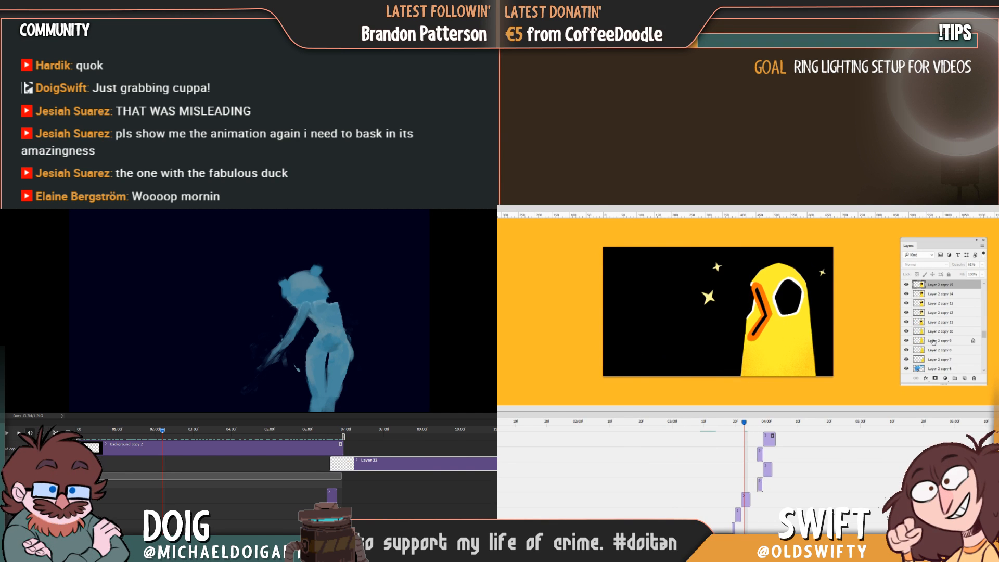
{"action": "scroll", "coordinate": [934, 342], "scroll_direction": "up", "scroll_amount": 5}
{"action": "left_click_drag", "start_coordinate": [984, 324], "coordinate": [980, 282]}
{"action": "left_click", "coordinate": [964, 289], "text": "shift"}
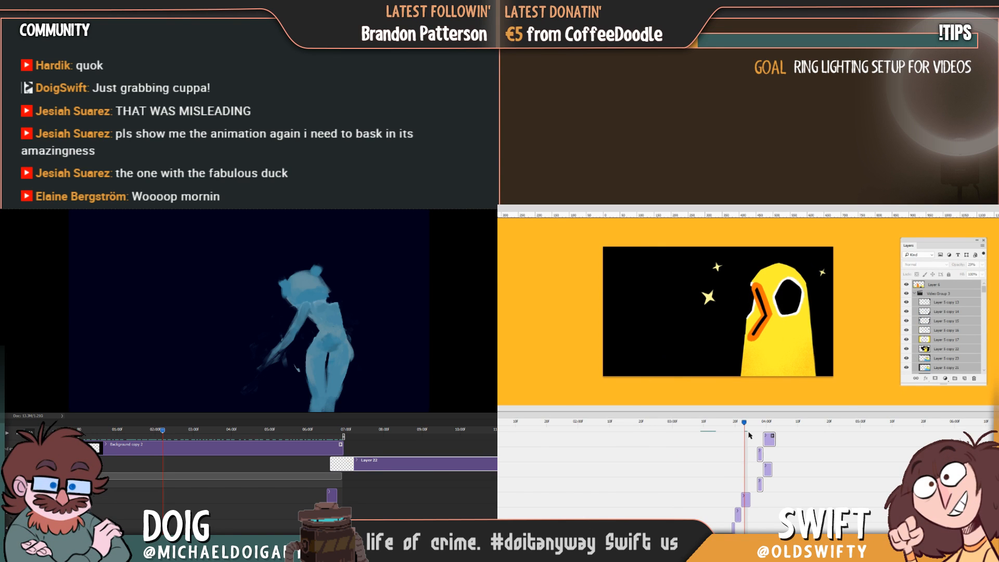
{"action": "left_click_drag", "start_coordinate": [747, 426], "coordinate": [759, 441]}
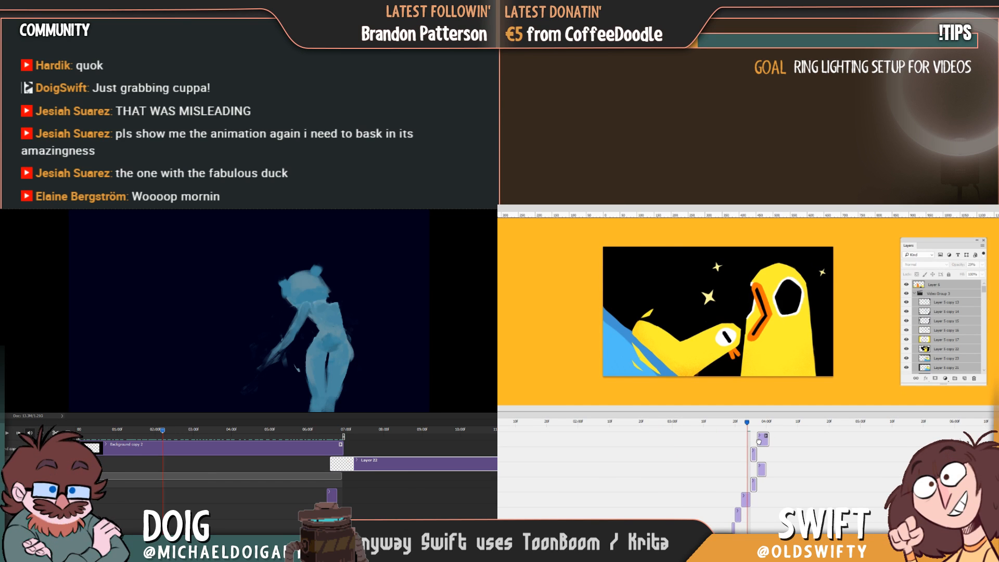
Trim the end of the large duck's clip back to the playhead, a few frames past the 20f mark before 04:00f
{"action": "left_click", "coordinate": [736, 422]}
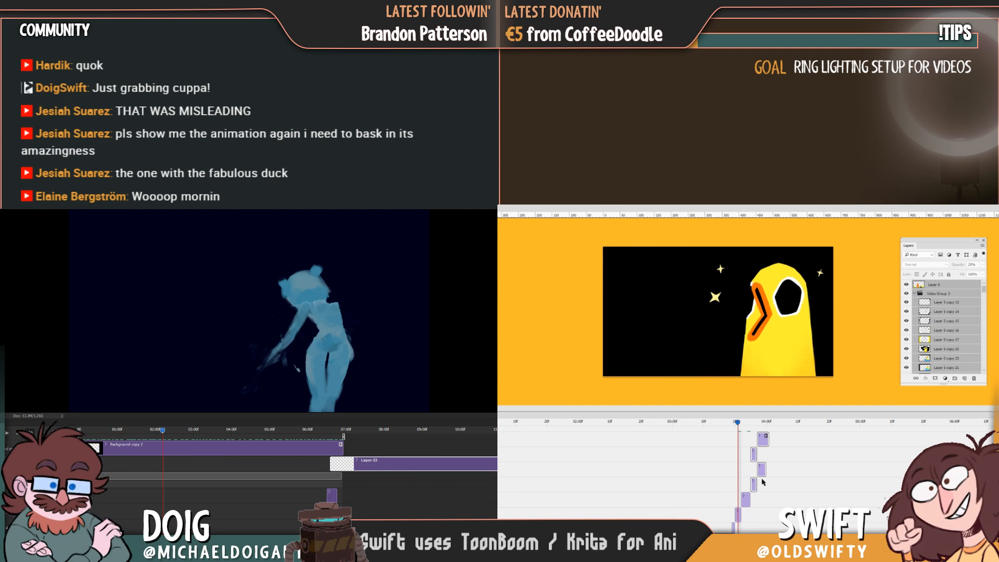
{"action": "left_click", "coordinate": [759, 502]}
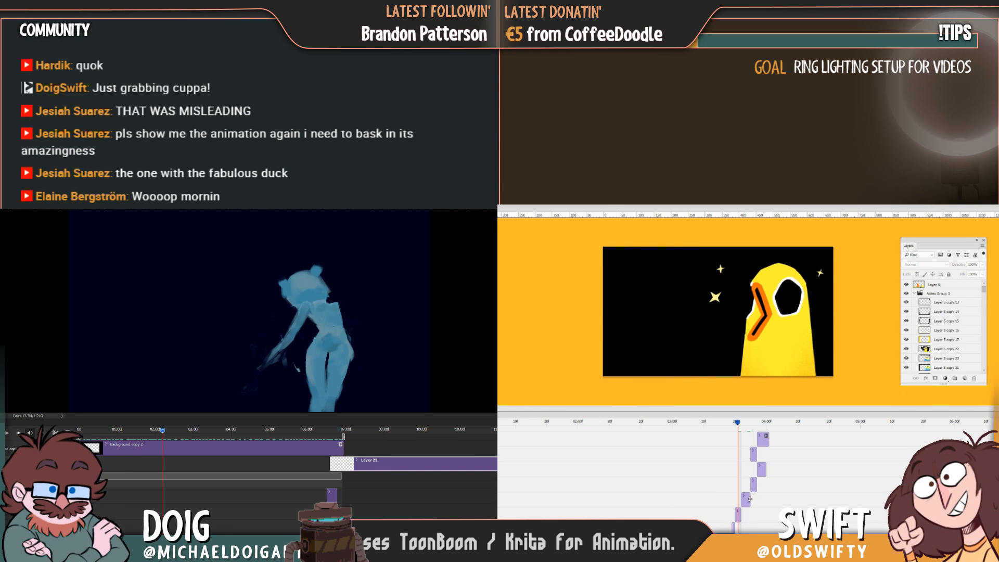
{"action": "left_click_drag", "start_coordinate": [741, 422], "coordinate": [747, 505]}
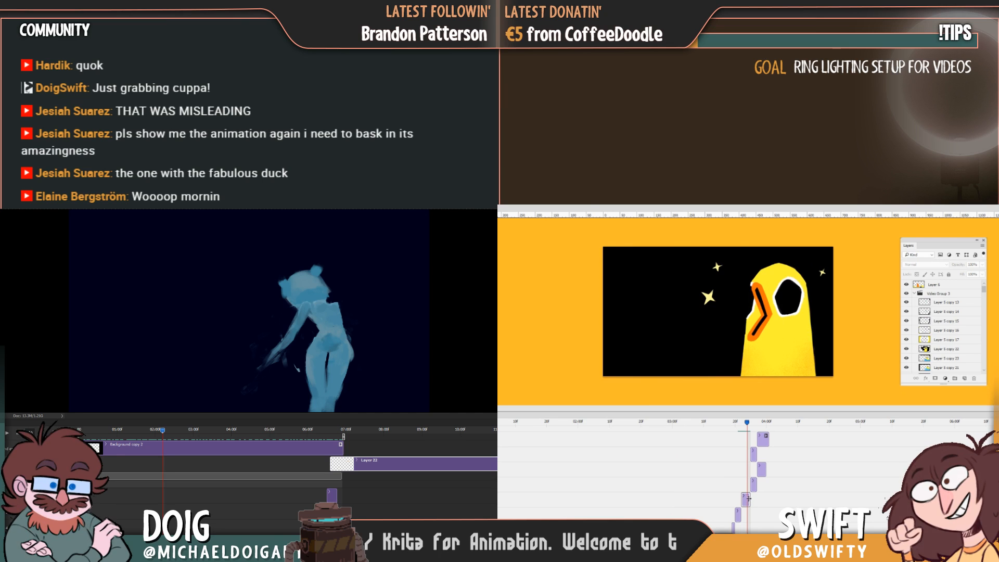
{"action": "left_click", "coordinate": [748, 499]}
Shift every clip after the shortened large duck clip earlier so they start directly at its new end
{"action": "left_click", "coordinate": [756, 486]}
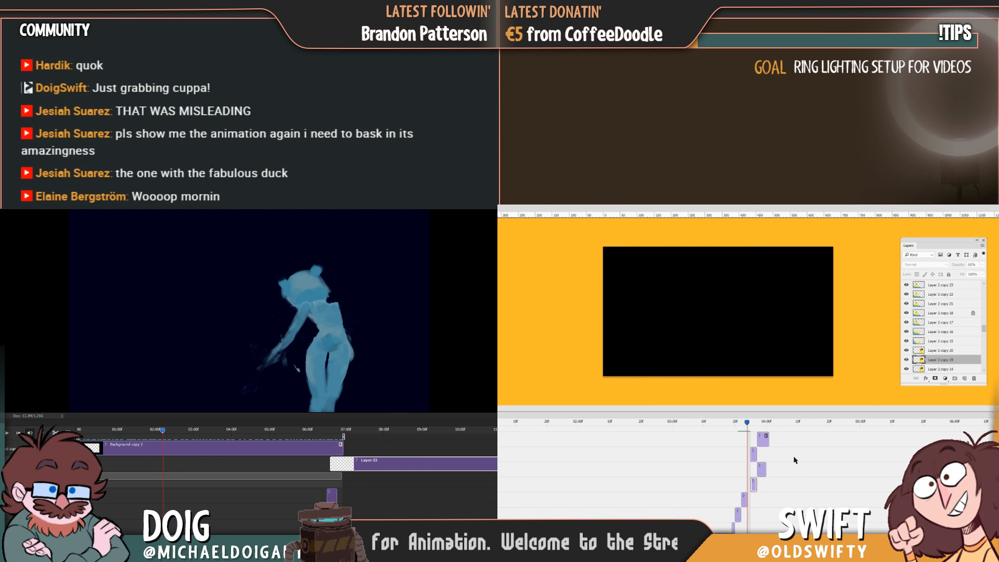
{"action": "scroll", "coordinate": [953, 340], "scroll_direction": "up", "scroll_amount": 5}
{"action": "scroll", "coordinate": [953, 339], "scroll_direction": "up", "scroll_amount": 5}
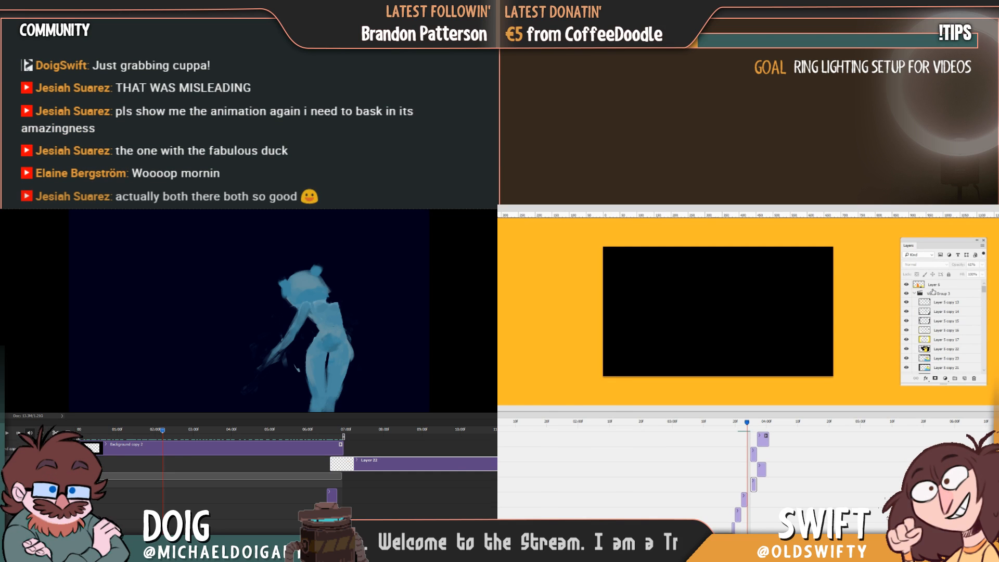
{"action": "left_click", "coordinate": [942, 284]}
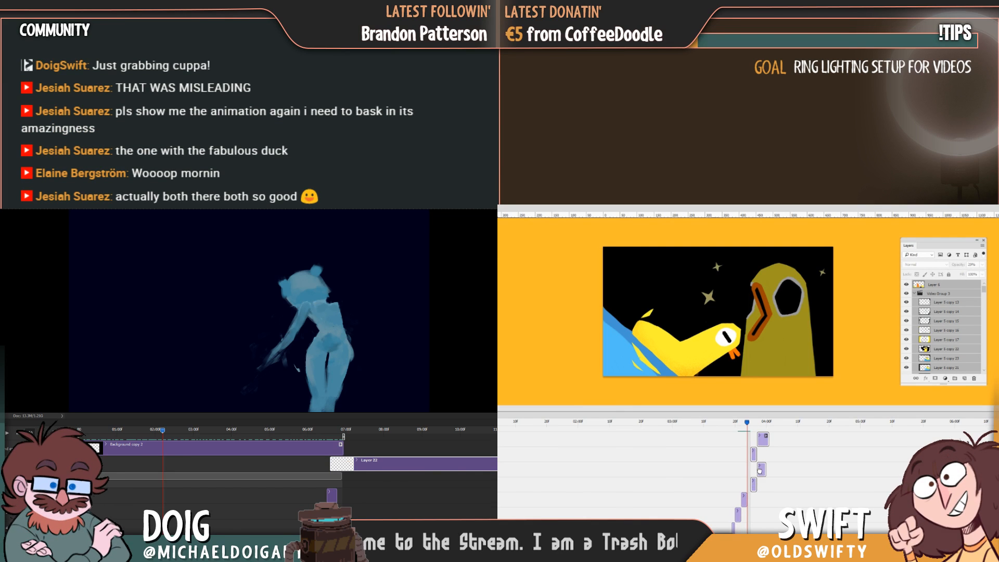
{"action": "left_click_drag", "start_coordinate": [761, 477], "coordinate": [759, 473]}
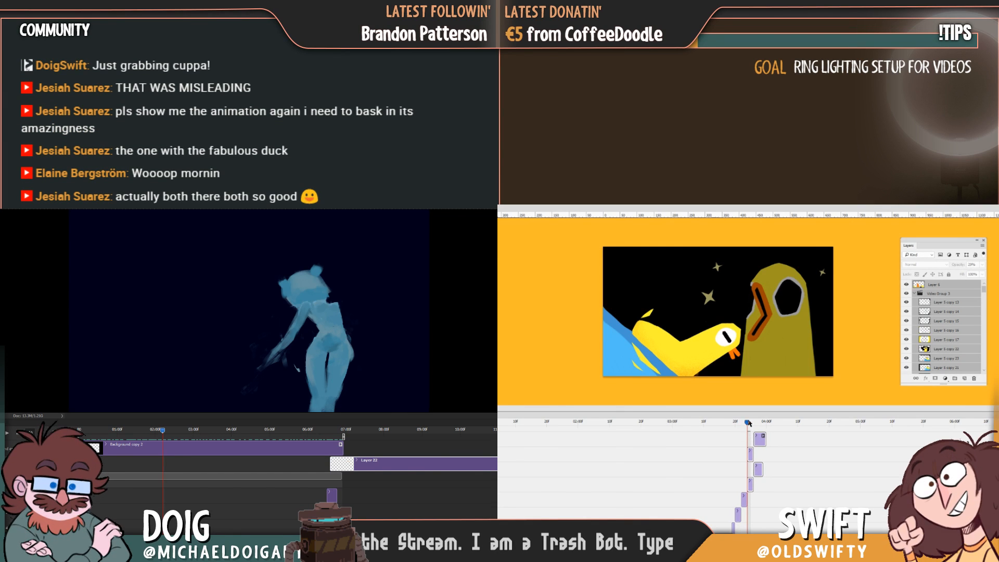
Extend the end of the large duck's clip slightly so it overlaps the start of the two-duck clip
{"action": "left_click_drag", "start_coordinate": [748, 423], "coordinate": [751, 423]}
{"action": "left_click", "coordinate": [781, 500]}
{"action": "left_click_drag", "start_coordinate": [746, 500], "coordinate": [749, 500]}
Review the remaining clips up to the end of the timeline and play the animation from its start
{"action": "left_click_drag", "start_coordinate": [751, 428], "coordinate": [646, 464]}
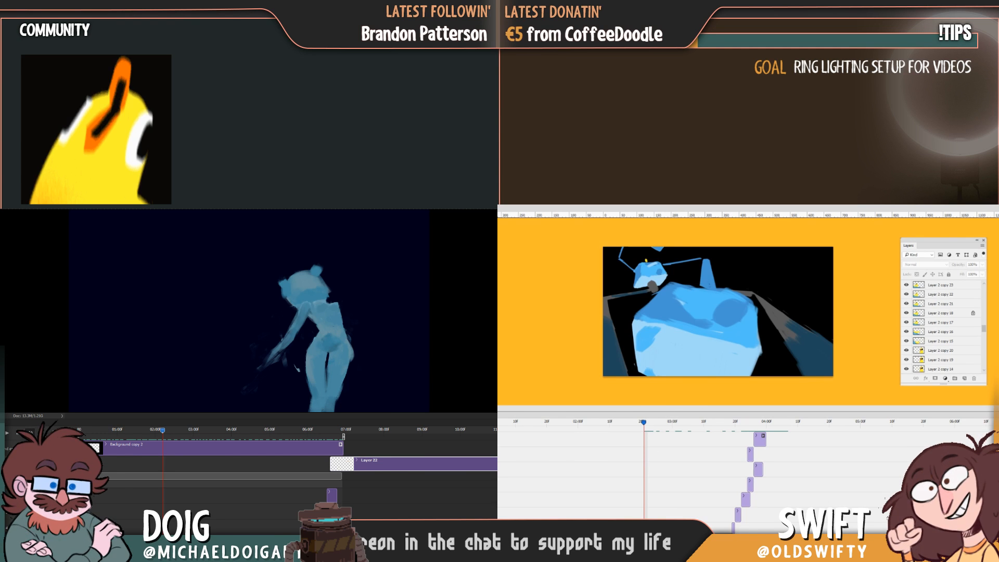
{"action": "scroll", "coordinate": [828, 496], "scroll_direction": "up", "scroll_amount": 5}
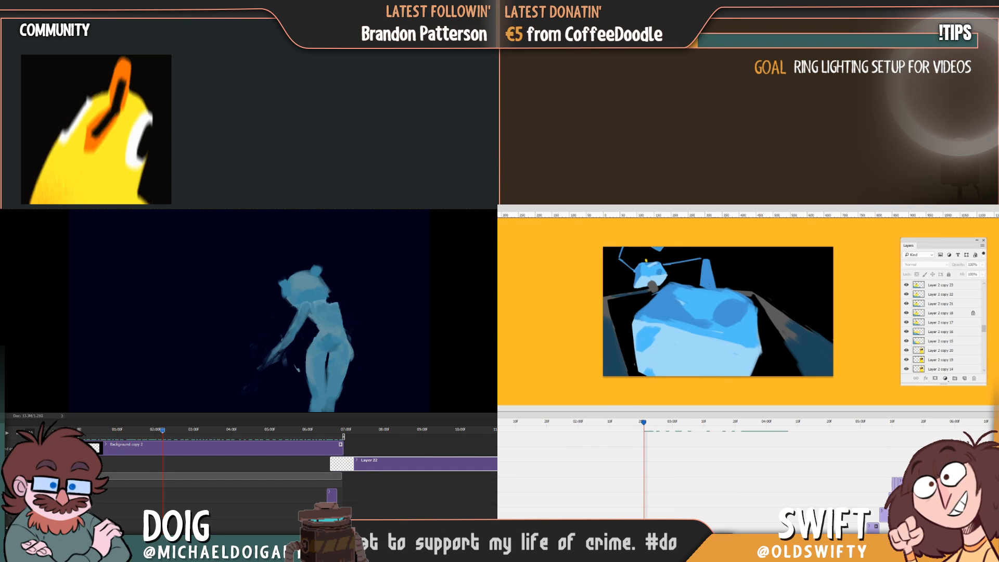
{"action": "scroll", "coordinate": [748, 473], "scroll_direction": "right", "scroll_amount": 5}
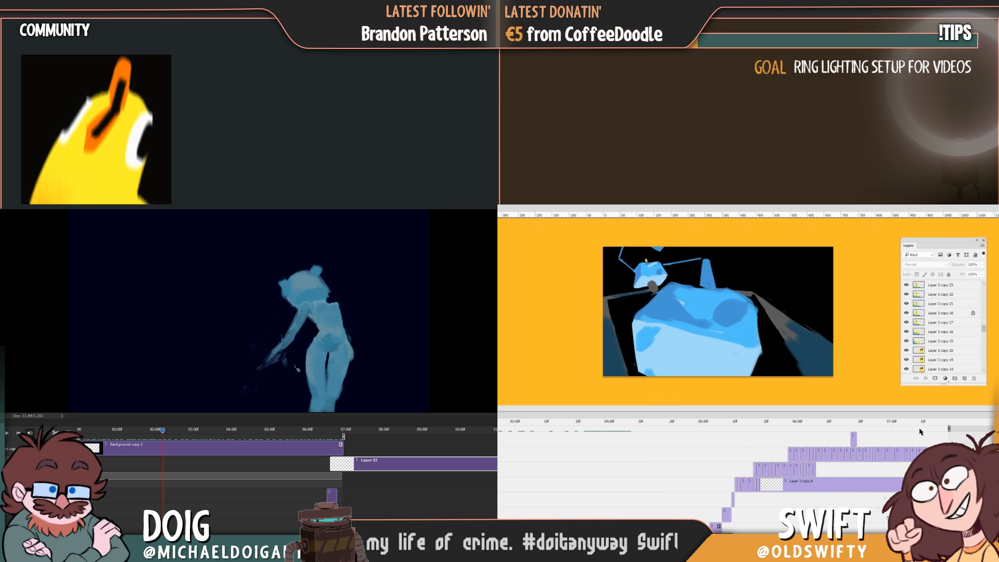
{"action": "scroll", "coordinate": [932, 430], "scroll_direction": "down", "scroll_amount": 10}
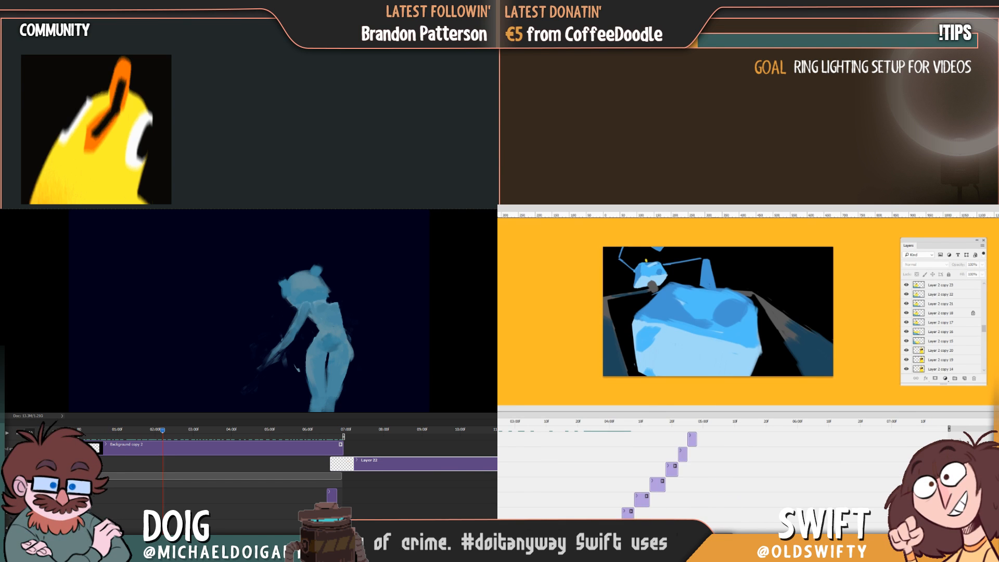
{"action": "scroll", "coordinate": [729, 468], "scroll_direction": "up", "scroll_amount": 10}
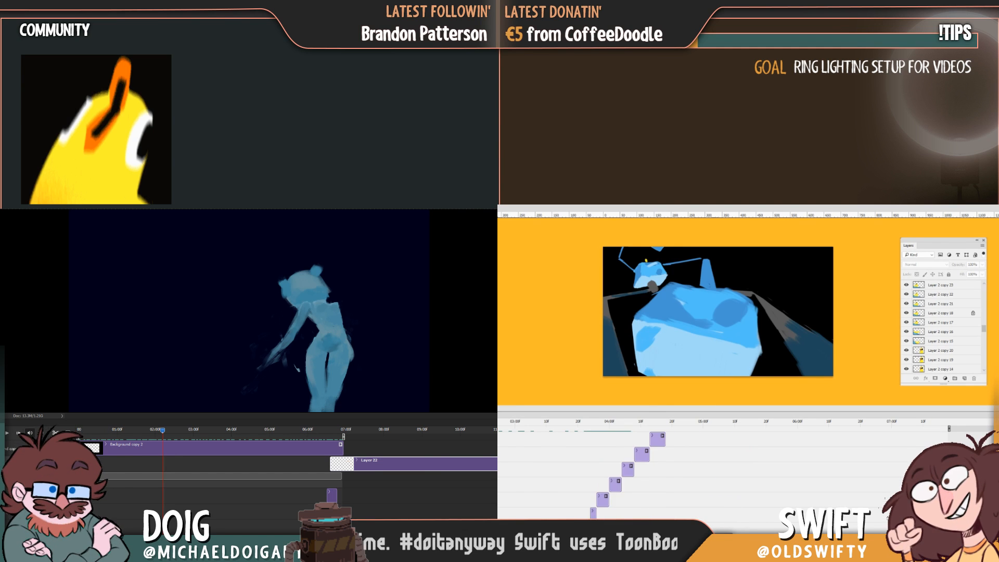
{"action": "scroll", "coordinate": [728, 469], "scroll_direction": "down", "scroll_amount": 10}
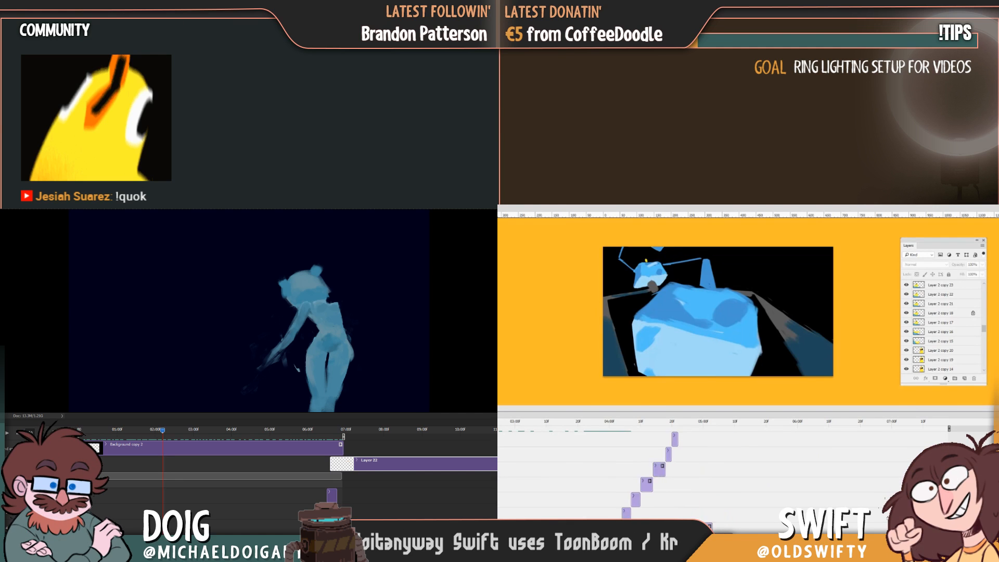
{"action": "scroll", "coordinate": [728, 468], "scroll_direction": "down", "scroll_amount": 5}
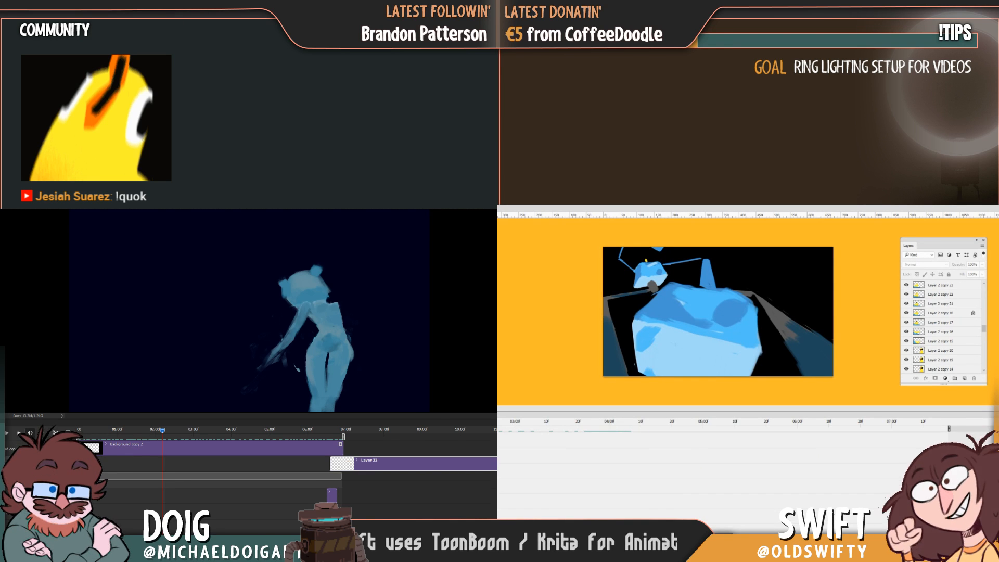
{"action": "scroll", "coordinate": [729, 468], "scroll_direction": "up", "scroll_amount": 5}
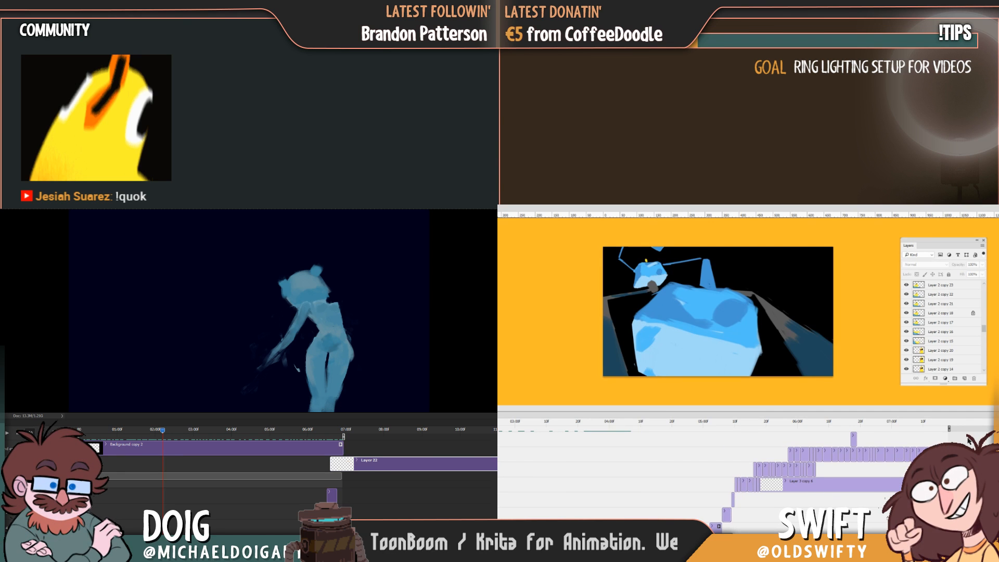
{"action": "left_click_drag", "start_coordinate": [758, 423], "coordinate": [499, 422]}
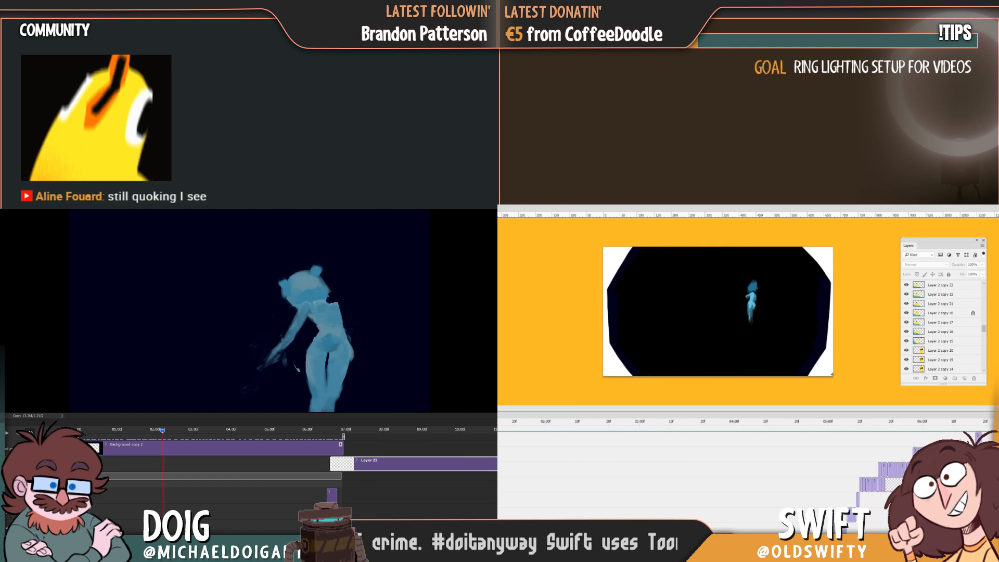
{"action": "key", "text": "space"}
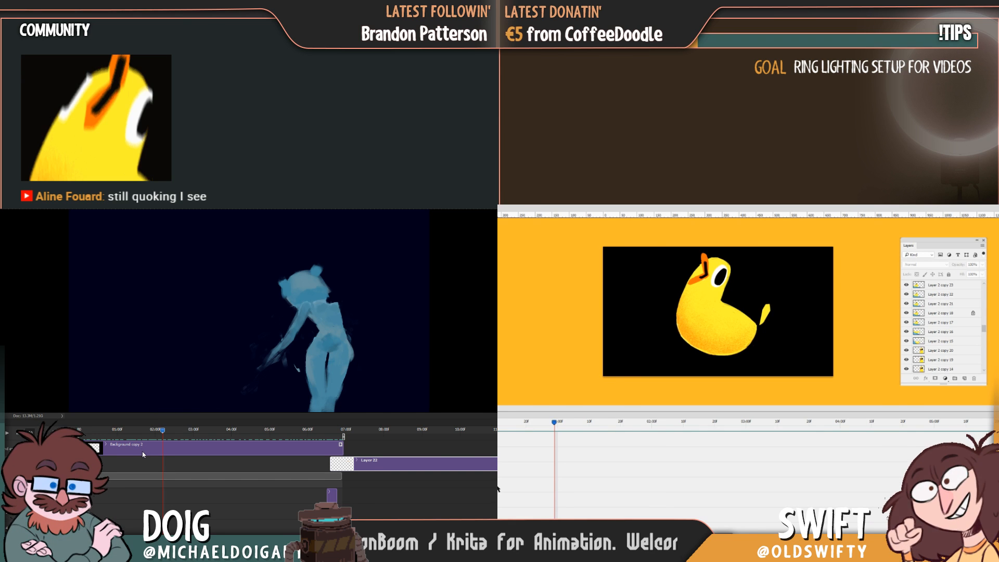
Scrub through the blue swimming figure animation up to about 05:15f and through the duck-on-water frames between 06:00f and 07:00f
{"action": "left_click", "coordinate": [172, 430]}
{"action": "left_click_drag", "start_coordinate": [174, 434], "coordinate": [231, 434]}
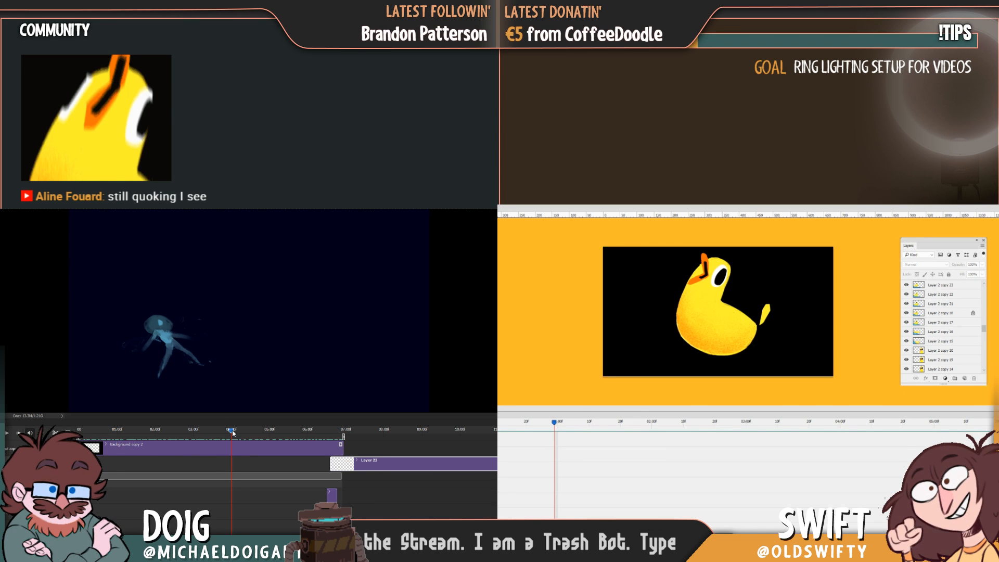
{"action": "key", "text": "space"}
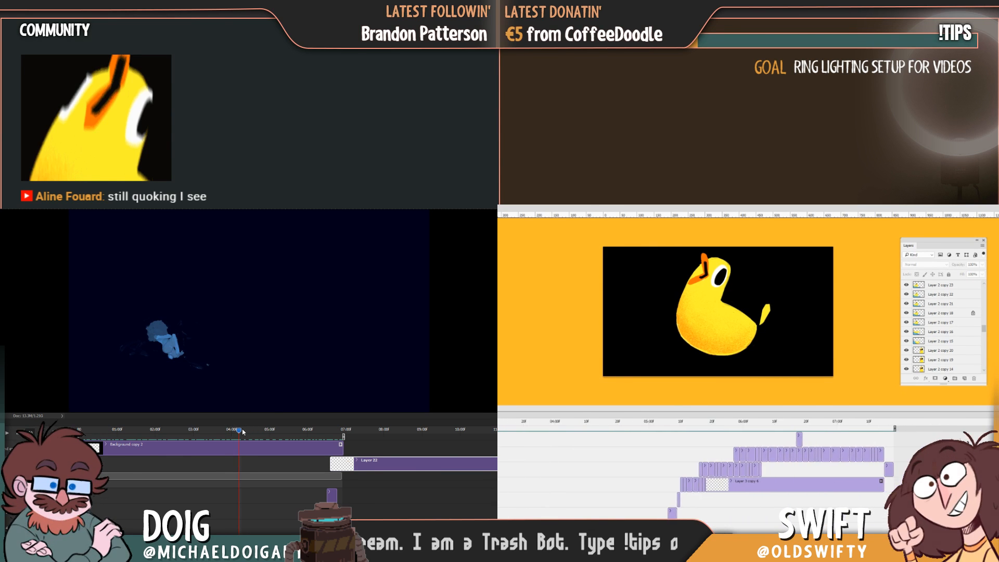
{"action": "left_click", "coordinate": [252, 430]}
{"action": "mouse_move", "coordinate": [763, 422]}
{"action": "left_mouse_down"}
{"action": "mouse_move", "coordinate": [783, 423]}
{"action": "mouse_move", "coordinate": [763, 429]}
{"action": "left_mouse_up"}
{"action": "left_click_drag", "start_coordinate": [254, 432], "coordinate": [256, 429]}
{"action": "left_click_drag", "start_coordinate": [764, 430], "coordinate": [768, 422]}
{"action": "left_click_drag", "start_coordinate": [256, 429], "coordinate": [257, 429]}
{"action": "left_click_drag", "start_coordinate": [768, 423], "coordinate": [795, 423]}
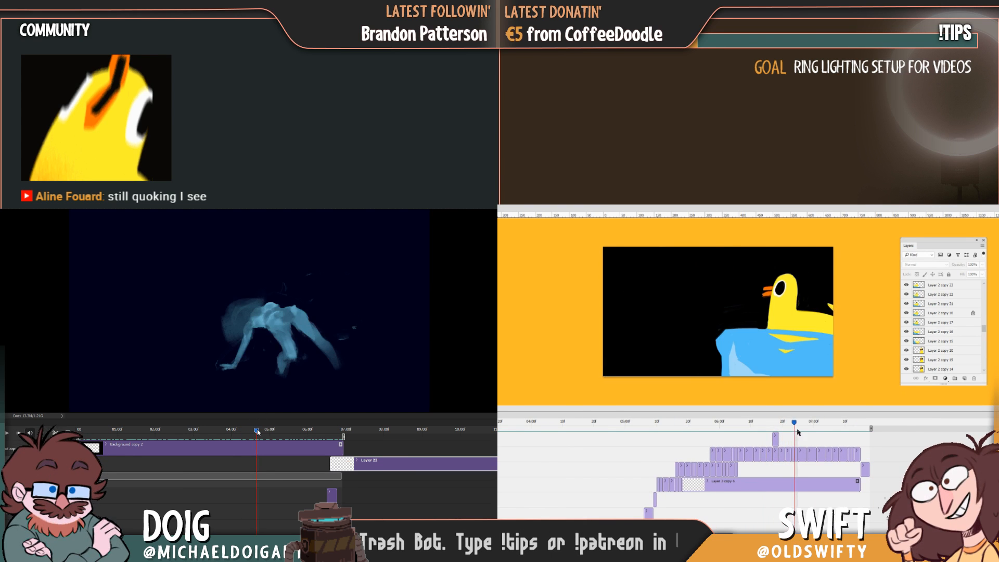
{"action": "left_click_drag", "start_coordinate": [257, 429], "coordinate": [260, 429]}
{"action": "left_click_drag", "start_coordinate": [795, 423], "coordinate": [792, 423]}
{"action": "left_click_drag", "start_coordinate": [260, 429], "coordinate": [264, 432]}
{"action": "left_click_drag", "start_coordinate": [792, 423], "coordinate": [766, 437]}
{"action": "left_click_drag", "start_coordinate": [264, 431], "coordinate": [275, 434]}
{"action": "mouse_move", "coordinate": [766, 437]}
{"action": "left_mouse_down"}
{"action": "mouse_move", "coordinate": [757, 440]}
{"action": "mouse_move", "coordinate": [776, 444]}
{"action": "left_mouse_up"}
{"action": "left_click_drag", "start_coordinate": [275, 434], "coordinate": [277, 434]}
{"action": "left_click_drag", "start_coordinate": [777, 445], "coordinate": [774, 443]}
{"action": "left_click_drag", "start_coordinate": [277, 434], "coordinate": [279, 434]}
{"action": "left_click_drag", "start_coordinate": [774, 443], "coordinate": [770, 444]}
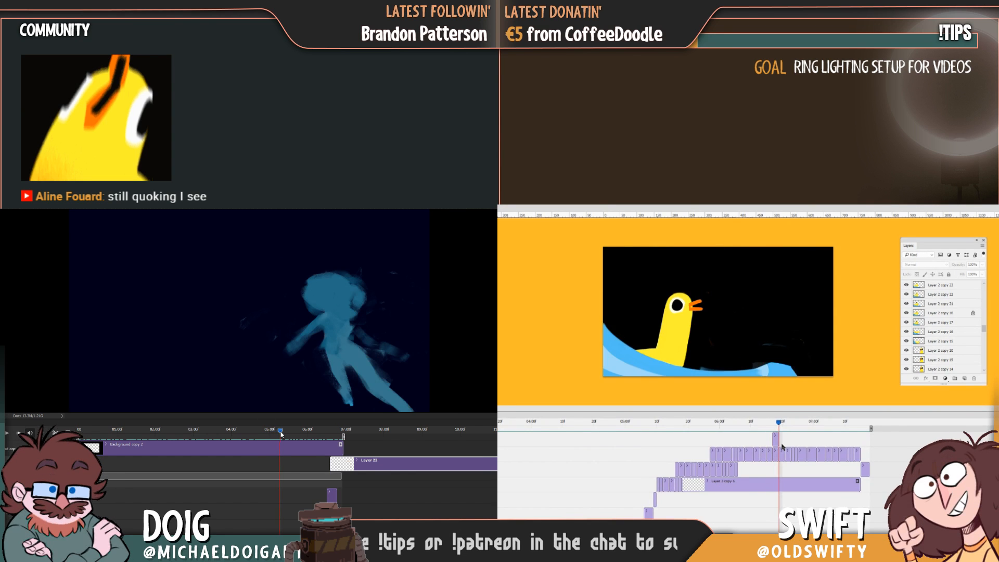
{"action": "left_click_drag", "start_coordinate": [278, 433], "coordinate": [280, 434]}
{"action": "left_click_drag", "start_coordinate": [770, 444], "coordinate": [780, 445]}
{"action": "left_click_drag", "start_coordinate": [279, 434], "coordinate": [287, 434]}
{"action": "left_click_drag", "start_coordinate": [781, 444], "coordinate": [776, 448]}
{"action": "left_click_drag", "start_coordinate": [286, 433], "coordinate": [286, 432]}
{"action": "left_click_drag", "start_coordinate": [776, 447], "coordinate": [777, 448]}
{"action": "left_click_drag", "start_coordinate": [286, 433], "coordinate": [285, 433]}
{"action": "left_click_drag", "start_coordinate": [776, 448], "coordinate": [776, 449]}
{"action": "left_click_drag", "start_coordinate": [284, 433], "coordinate": [287, 433]}
{"action": "left_click_drag", "start_coordinate": [776, 448], "coordinate": [779, 449]}
{"action": "left_click_drag", "start_coordinate": [286, 433], "coordinate": [290, 433]}
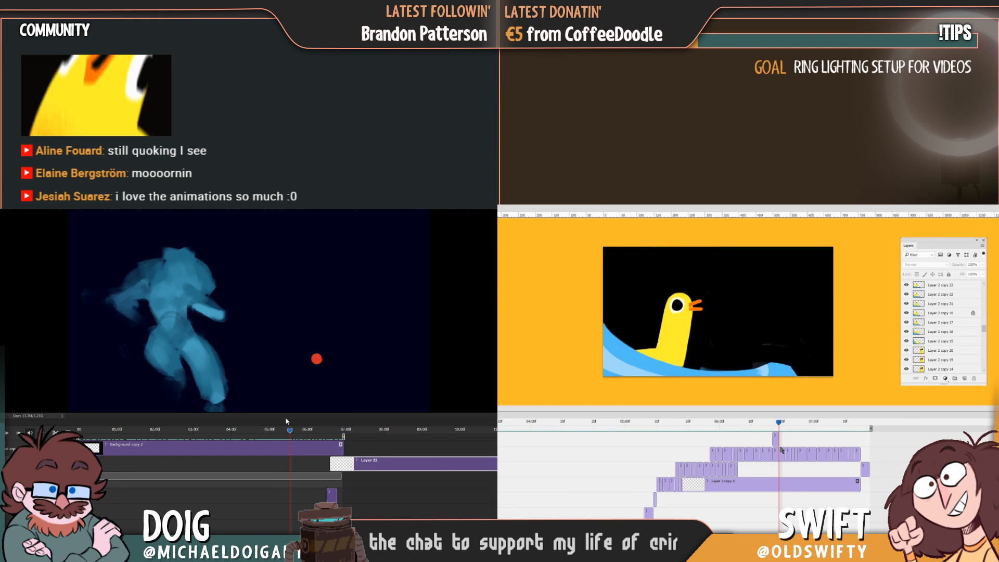
Extend the duck-on-water clip and the small clip above it so both reach about 06:20f
{"action": "left_click_drag", "start_coordinate": [780, 449], "coordinate": [782, 449]}
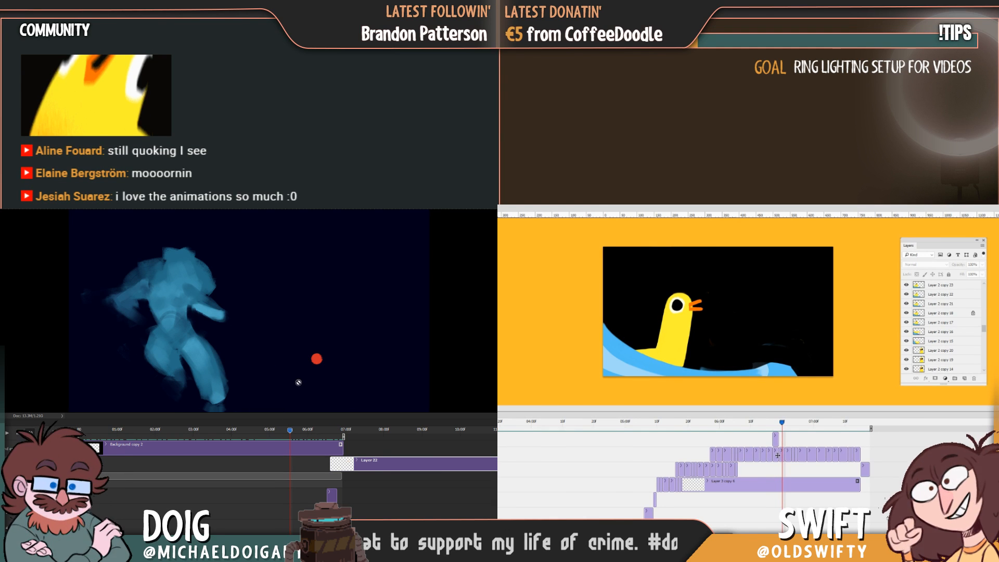
{"action": "left_click", "coordinate": [780, 455]}
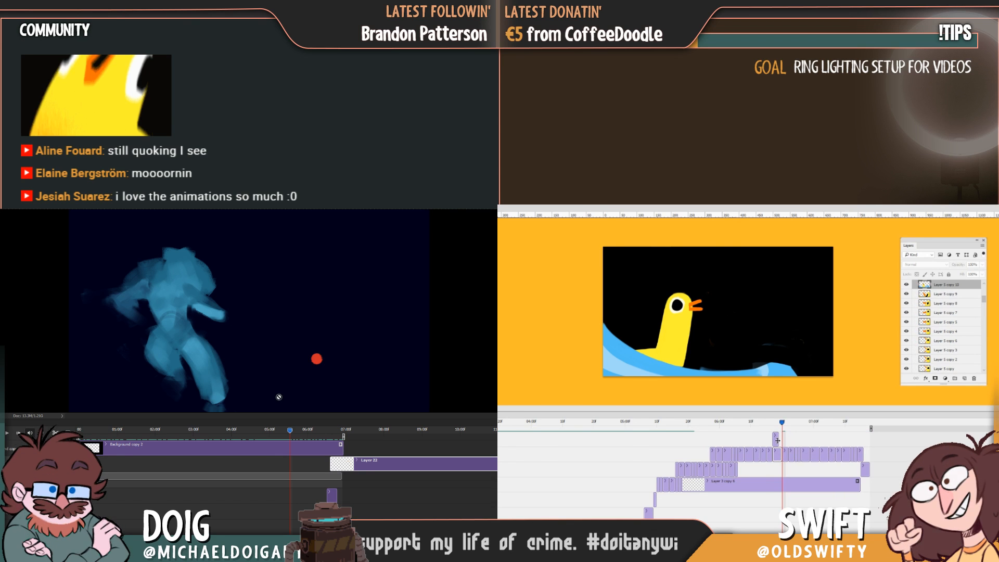
{"action": "left_click", "coordinate": [777, 439]}
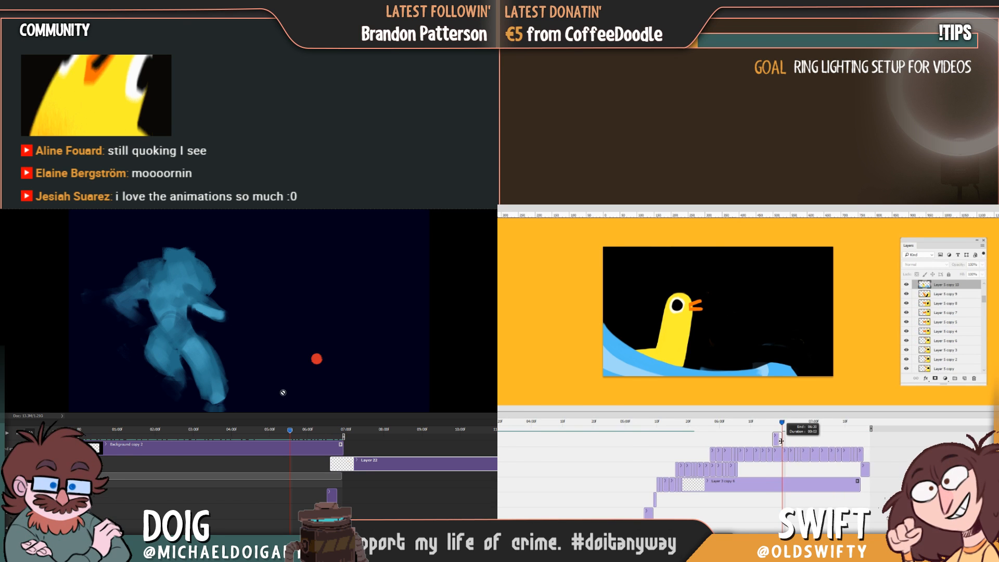
Move the last small clip on the duck timeline later so it starts after the lengthened duck sequence
{"action": "left_click", "coordinate": [864, 422]}
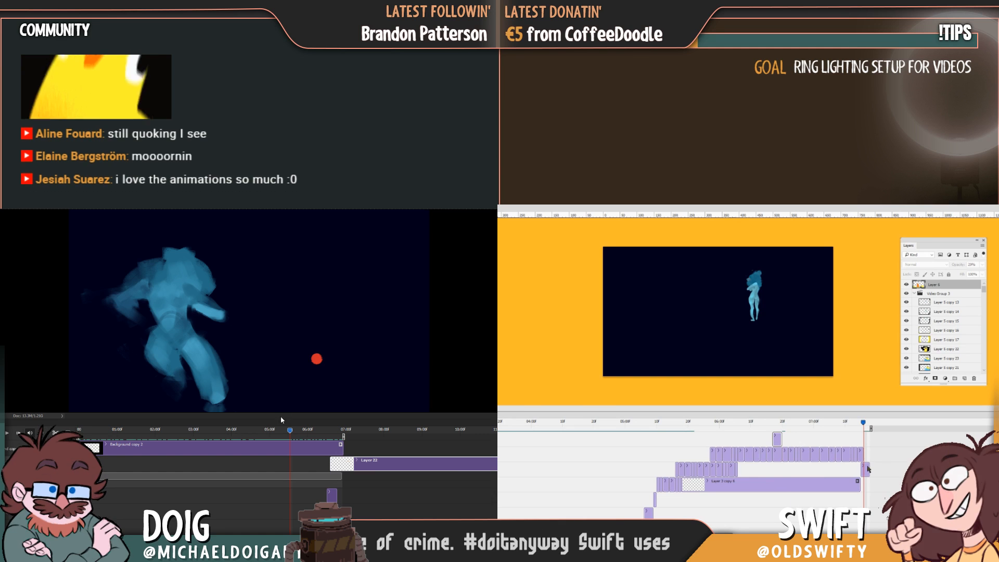
{"action": "left_click_drag", "start_coordinate": [865, 470], "coordinate": [876, 470]}
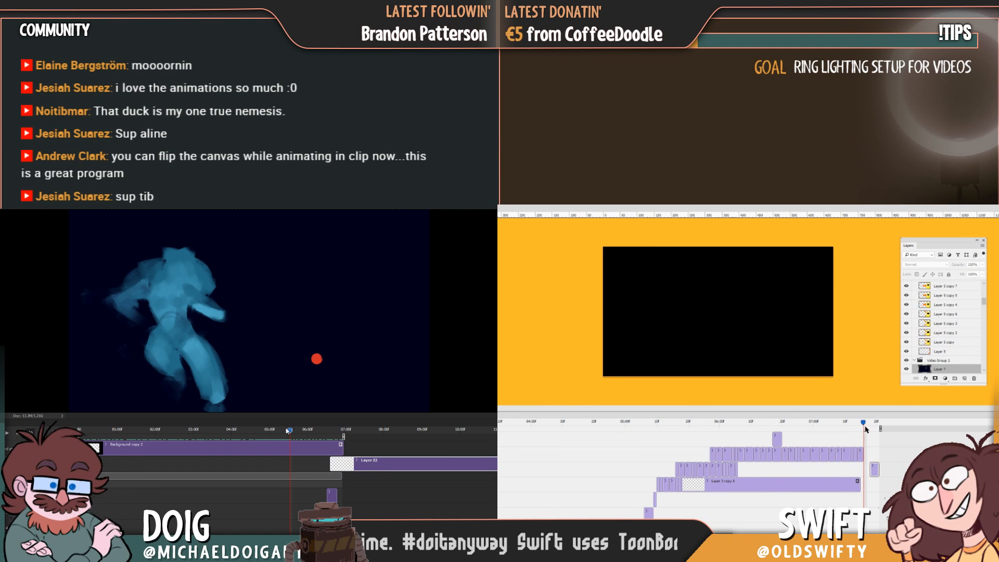
{"action": "left_click_drag", "start_coordinate": [864, 423], "coordinate": [793, 445]}
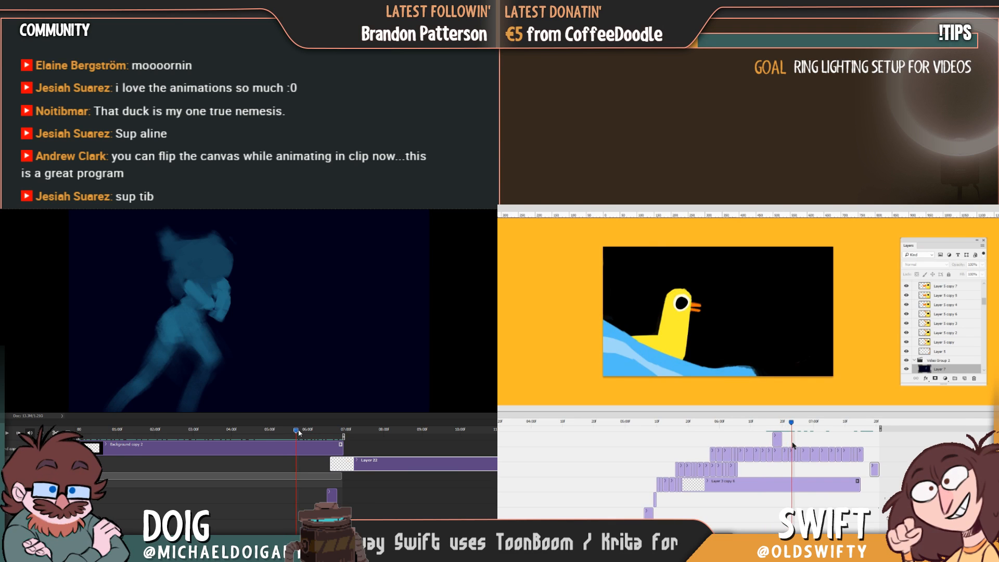
Scrub through the blue swimming figure from about 05:20f to 06:15f and through the duck frames around 06:22f
{"action": "left_click_drag", "start_coordinate": [299, 433], "coordinate": [301, 433]}
{"action": "left_click_drag", "start_coordinate": [793, 446], "coordinate": [794, 445]}
{"action": "left_click_drag", "start_coordinate": [301, 433], "coordinate": [304, 432]}
{"action": "left_click_drag", "start_coordinate": [794, 445], "coordinate": [794, 446]}
{"action": "left_click_drag", "start_coordinate": [303, 433], "coordinate": [308, 432]}
{"action": "left_click_drag", "start_coordinate": [794, 446], "coordinate": [794, 446]}
{"action": "left_click_drag", "start_coordinate": [308, 432], "coordinate": [311, 431]}
{"action": "left_click_drag", "start_coordinate": [794, 446], "coordinate": [795, 447]}
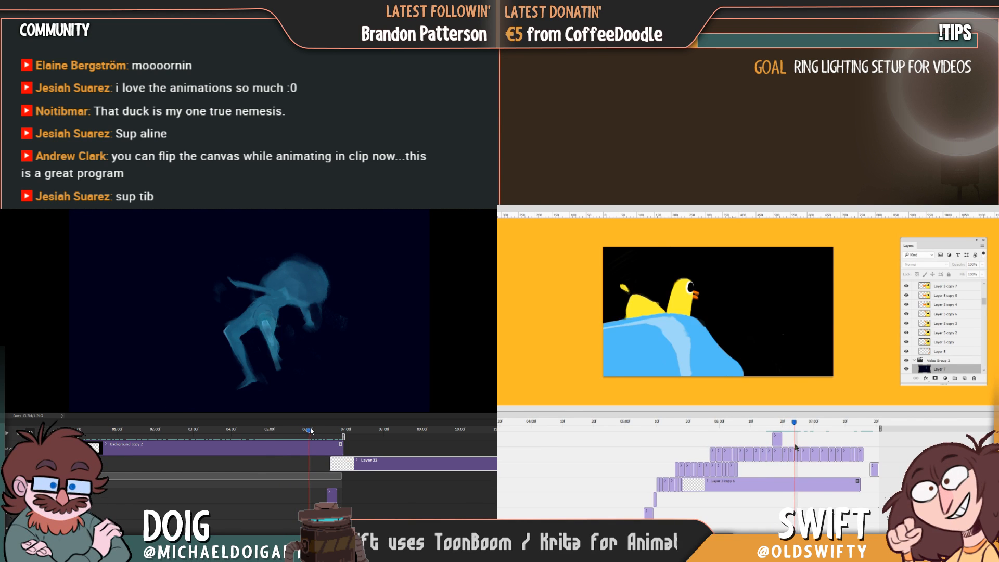
{"action": "left_click_drag", "start_coordinate": [311, 431], "coordinate": [313, 431]}
{"action": "left_click_drag", "start_coordinate": [795, 447], "coordinate": [795, 447]}
{"action": "left_click_drag", "start_coordinate": [313, 431], "coordinate": [317, 430]}
{"action": "left_click_drag", "start_coordinate": [795, 447], "coordinate": [796, 448]}
{"action": "left_click_drag", "start_coordinate": [316, 431], "coordinate": [319, 430]}
{"action": "left_click_drag", "start_coordinate": [796, 447], "coordinate": [797, 448]}
{"action": "left_click_drag", "start_coordinate": [318, 431], "coordinate": [321, 430]}
{"action": "left_click_drag", "start_coordinate": [796, 448], "coordinate": [785, 454]}
{"action": "left_click_drag", "start_coordinate": [321, 431], "coordinate": [327, 431]}
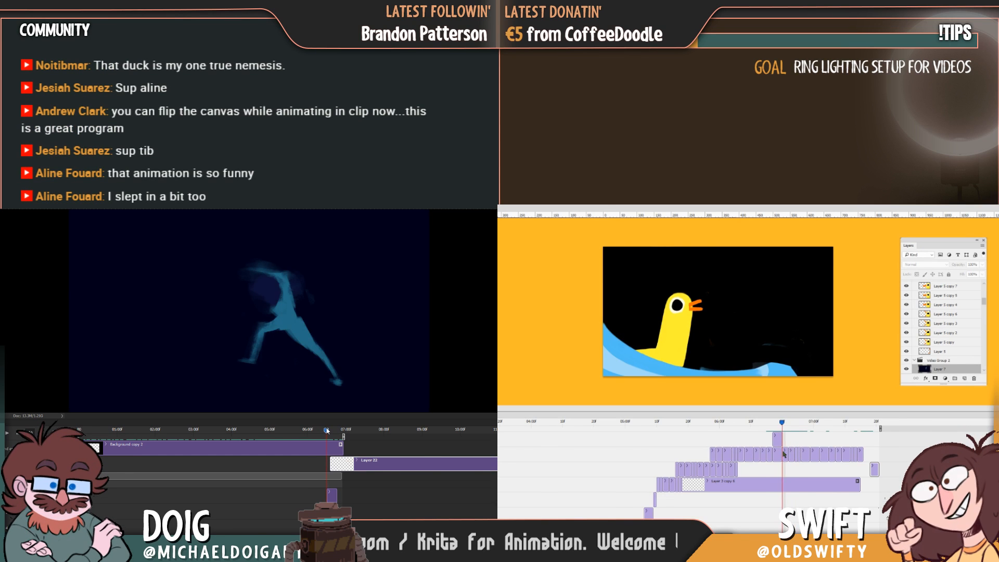
Extend the duck-on-water clip near 06:26f by one frame, pushing the following clips later
{"action": "left_click_drag", "start_coordinate": [784, 454], "coordinate": [787, 455]}
{"action": "left_click_drag", "start_coordinate": [327, 431], "coordinate": [328, 430]}
{"action": "left_click_drag", "start_coordinate": [787, 454], "coordinate": [792, 455]}
{"action": "left_click_drag", "start_coordinate": [328, 431], "coordinate": [328, 431]}
{"action": "left_click_drag", "start_coordinate": [792, 455], "coordinate": [798, 457]}
{"action": "left_click_drag", "start_coordinate": [328, 431], "coordinate": [329, 430]}
{"action": "left_click_drag", "start_coordinate": [797, 456], "coordinate": [802, 457]}
{"action": "left_click_drag", "start_coordinate": [329, 431], "coordinate": [331, 431]}
{"action": "left_click_drag", "start_coordinate": [802, 458], "coordinate": [798, 457]}
{"action": "left_click_drag", "start_coordinate": [331, 431], "coordinate": [332, 431]}
{"action": "left_click_drag", "start_coordinate": [799, 457], "coordinate": [802, 456]}
{"action": "left_click_drag", "start_coordinate": [332, 431], "coordinate": [333, 430]}
{"action": "left_click_drag", "start_coordinate": [801, 456], "coordinate": [801, 455]}
{"action": "left_click_drag", "start_coordinate": [333, 431], "coordinate": [334, 430]}
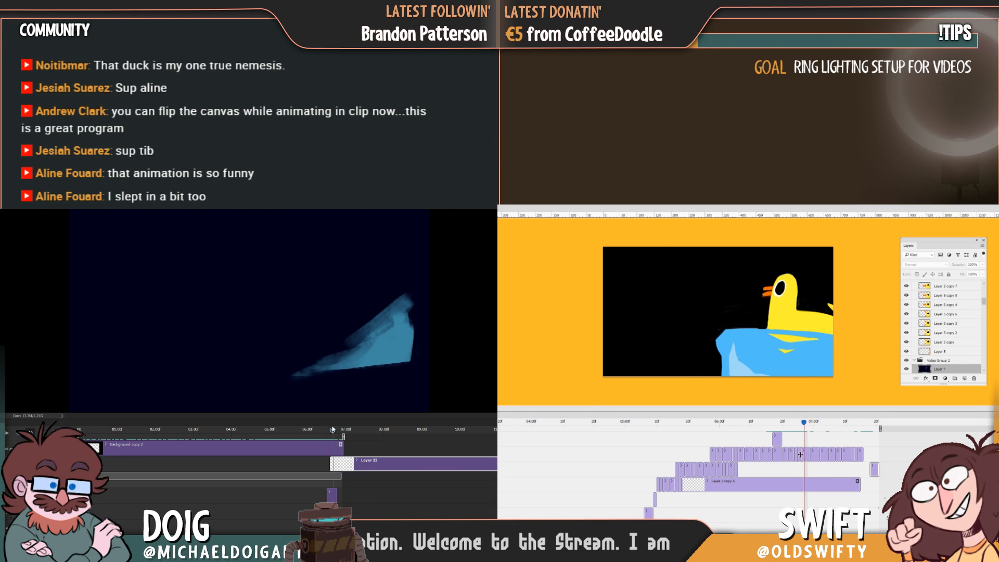
{"action": "left_click", "coordinate": [801, 454]}
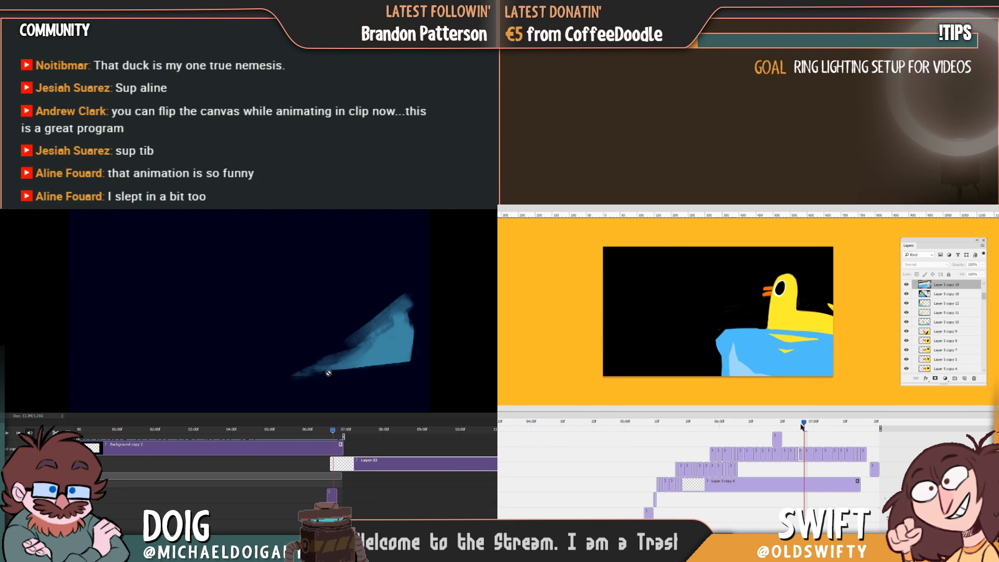
Distort the small blue wave shape by pulling its lower-right corner inward and apply the transform
{"action": "left_click_drag", "start_coordinate": [801, 426], "coordinate": [797, 433]}
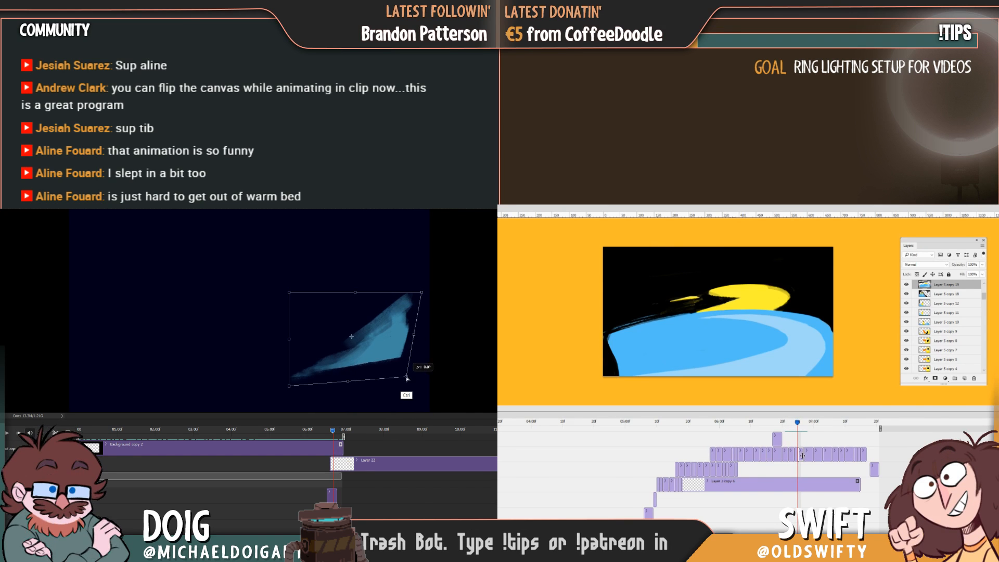
{"action": "left_click", "coordinate": [800, 422]}
{"action": "left_click_drag", "start_coordinate": [804, 452], "coordinate": [799, 424]}
{"action": "left_click_drag", "start_coordinate": [403, 379], "coordinate": [398, 381]}
{"action": "left_click_drag", "start_coordinate": [798, 425], "coordinate": [800, 454]}
{"action": "key", "text": "Return"}
Scrub the blue figure animation between about 07:00f and 06:00f and the duck frames between about 06:19f and 06:26f
{"action": "mouse_move", "coordinate": [332, 431]}
{"action": "left_mouse_down"}
{"action": "mouse_move", "coordinate": [315, 432]}
{"action": "mouse_move", "coordinate": [336, 432]}
{"action": "left_mouse_up"}
{"action": "left_click_drag", "start_coordinate": [801, 425], "coordinate": [797, 424]}
{"action": "left_click_drag", "start_coordinate": [335, 432], "coordinate": [342, 432]}
{"action": "left_click_drag", "start_coordinate": [796, 424], "coordinate": [787, 426]}
{"action": "left_click_drag", "start_coordinate": [343, 432], "coordinate": [347, 430]}
{"action": "left_click_drag", "start_coordinate": [787, 427], "coordinate": [778, 433]}
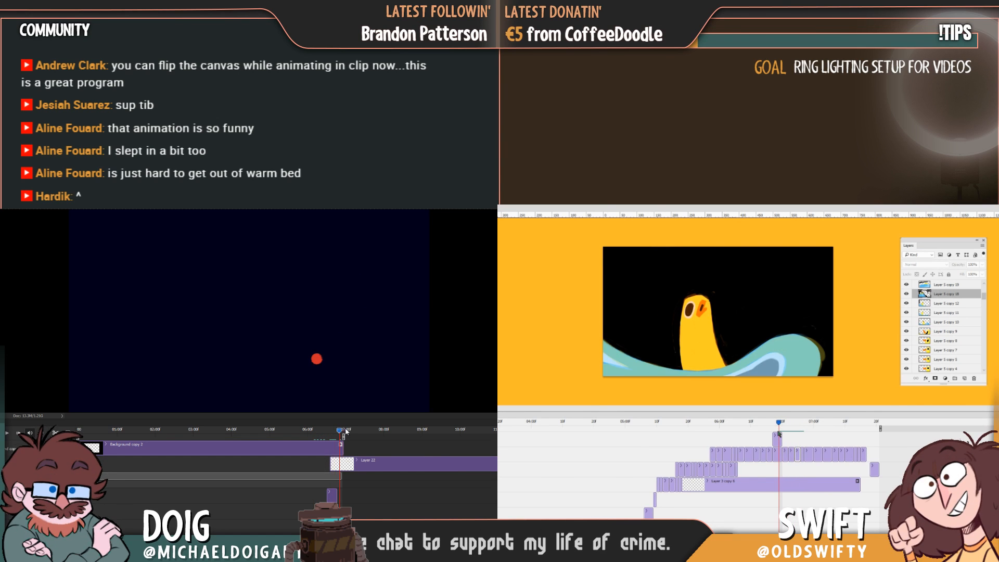
{"action": "left_click_drag", "start_coordinate": [345, 431], "coordinate": [339, 432]}
{"action": "left_click_drag", "start_coordinate": [779, 433], "coordinate": [780, 435]}
{"action": "left_click_drag", "start_coordinate": [339, 431], "coordinate": [333, 430]}
{"action": "left_click_drag", "start_coordinate": [779, 435], "coordinate": [782, 437]}
{"action": "left_click_drag", "start_coordinate": [333, 431], "coordinate": [319, 429]}
{"action": "left_click_drag", "start_coordinate": [781, 436], "coordinate": [785, 439]}
{"action": "left_click_drag", "start_coordinate": [318, 429], "coordinate": [302, 424]}
{"action": "left_click_drag", "start_coordinate": [785, 439], "coordinate": [788, 441]}
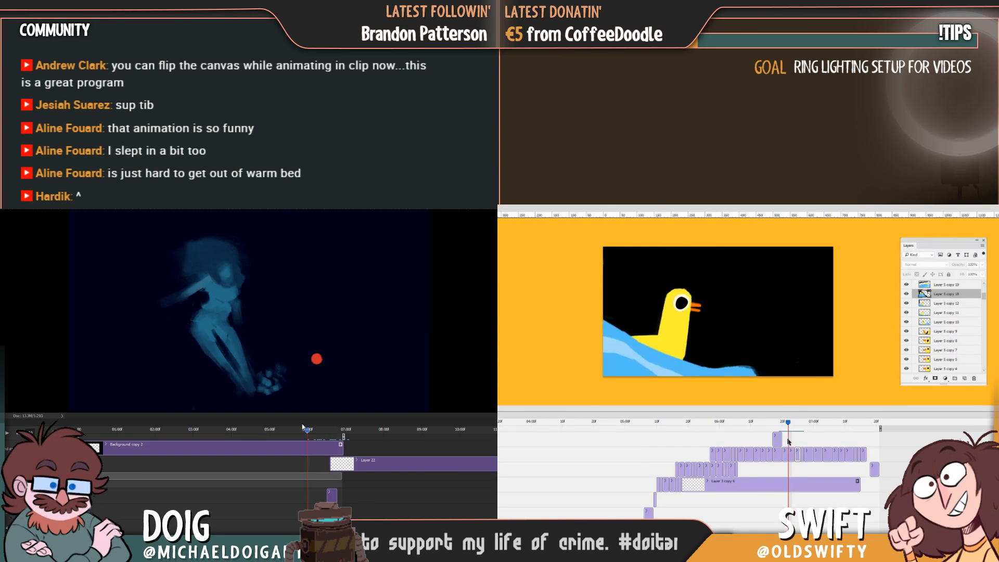
Extend the duck-on-water clip just before 06:23f by one frame, pushing the following clips later
{"action": "left_click_drag", "start_coordinate": [303, 425], "coordinate": [307, 425]}
{"action": "left_click_drag", "start_coordinate": [788, 440], "coordinate": [787, 444]}
{"action": "left_click_drag", "start_coordinate": [307, 426], "coordinate": [313, 426]}
{"action": "left_click_drag", "start_coordinate": [787, 445], "coordinate": [786, 448]}
{"action": "left_click_drag", "start_coordinate": [313, 427], "coordinate": [325, 427]}
{"action": "left_click_drag", "start_coordinate": [787, 448], "coordinate": [791, 451]}
{"action": "left_click_drag", "start_coordinate": [325, 427], "coordinate": [330, 428]}
{"action": "left_click_drag", "start_coordinate": [791, 452], "coordinate": [790, 454]}
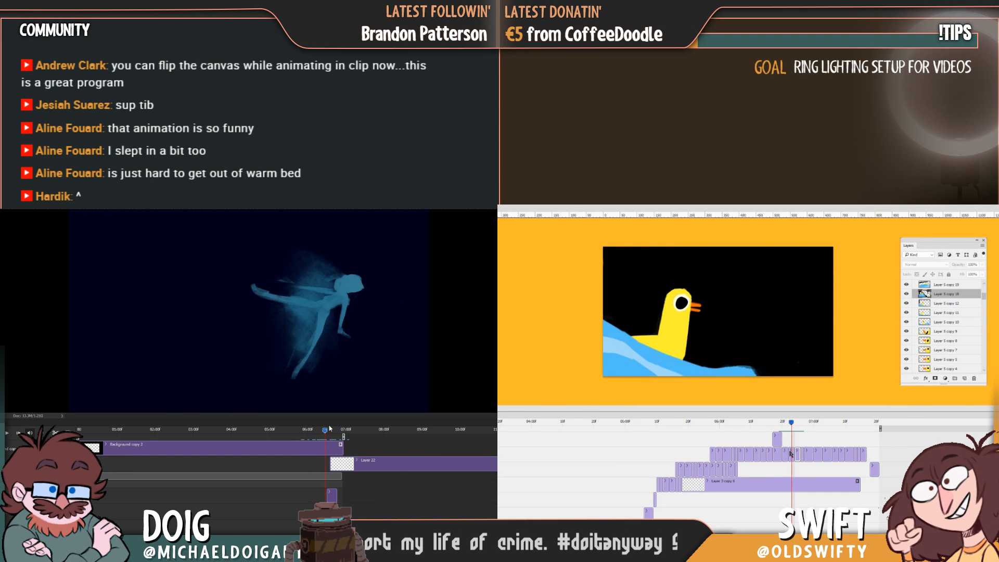
{"action": "left_click_drag", "start_coordinate": [330, 428], "coordinate": [332, 428]}
{"action": "left_click_drag", "start_coordinate": [791, 454], "coordinate": [788, 453]}
{"action": "left_click_drag", "start_coordinate": [331, 428], "coordinate": [330, 428]}
{"action": "left_click_drag", "start_coordinate": [787, 453], "coordinate": [786, 454]}
{"action": "left_click_drag", "start_coordinate": [330, 427], "coordinate": [328, 427]}
{"action": "left_click_drag", "start_coordinate": [786, 454], "coordinate": [790, 455]}
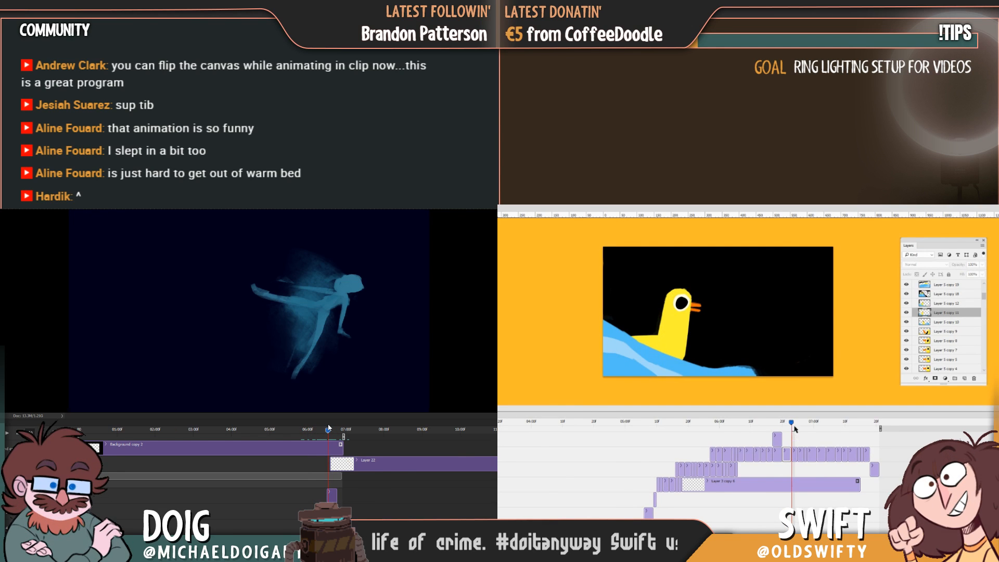
{"action": "left_click", "coordinate": [805, 442]}
Go to the frame with the small blue wave shape and browse to the end of the brush list for a textured brush
{"action": "left_click_drag", "start_coordinate": [331, 428], "coordinate": [330, 428]}
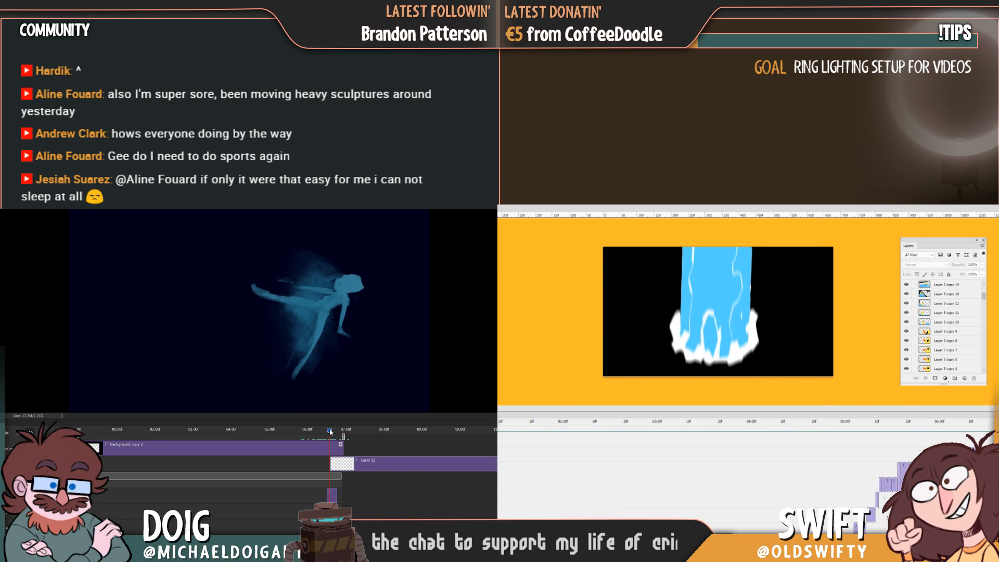
{"action": "left_click_drag", "start_coordinate": [331, 431], "coordinate": [332, 432]}
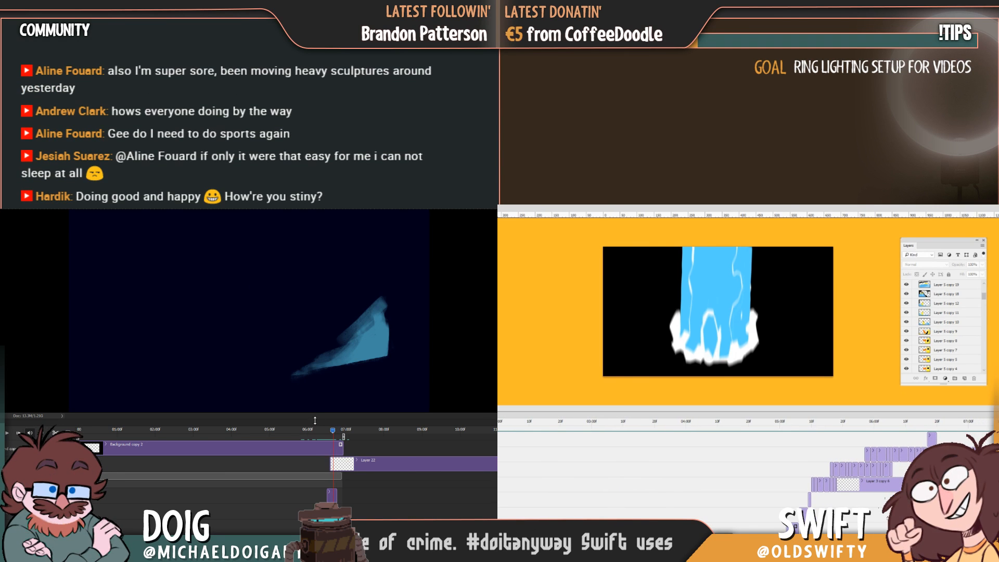
{"action": "left_click", "coordinate": [375, 343]}
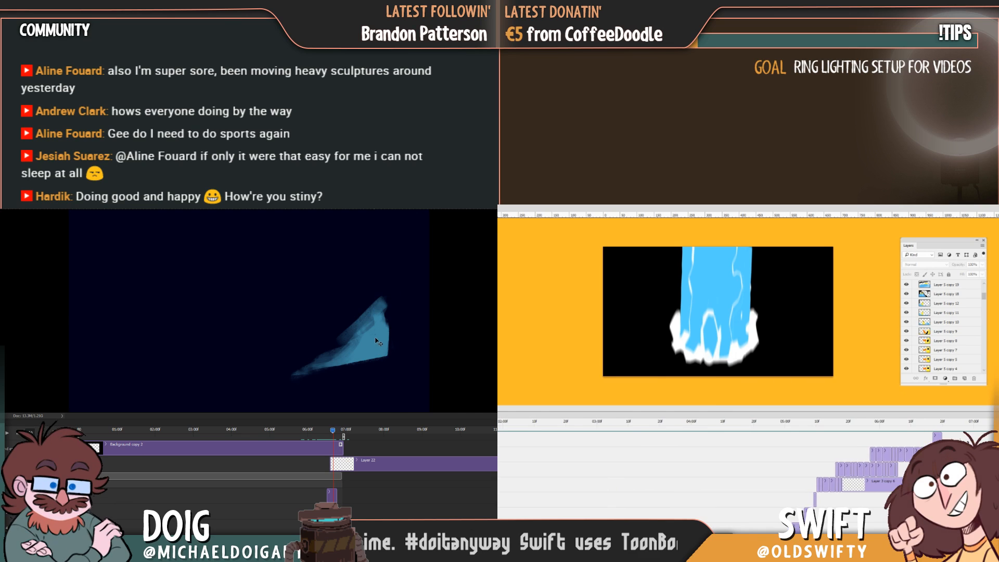
{"action": "left_click_drag", "start_coordinate": [375, 341], "coordinate": [373, 312]}
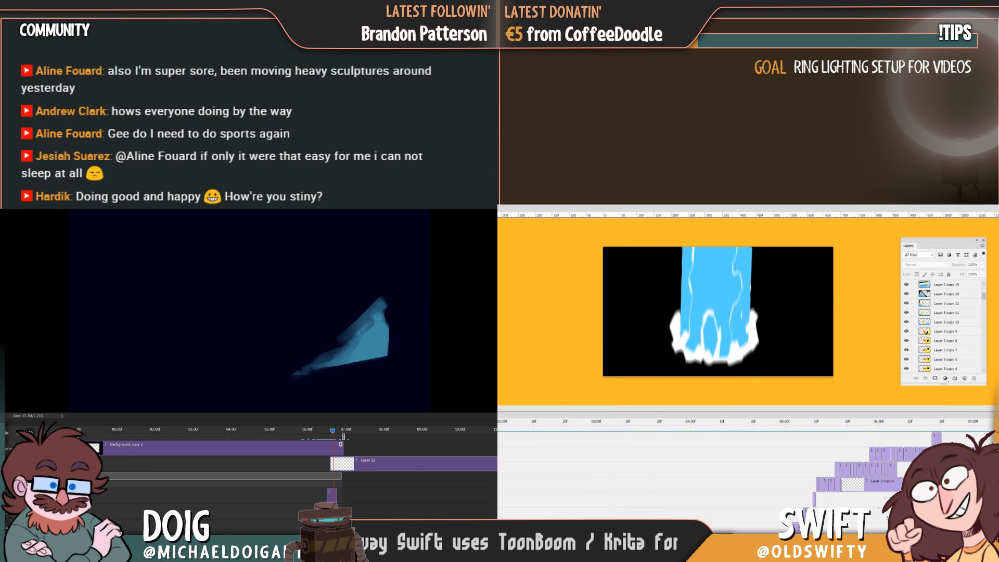
{"action": "left_click", "coordinate": [1, 210]}
{"action": "left_click_drag", "start_coordinate": [42, 294], "coordinate": [46, 405]}
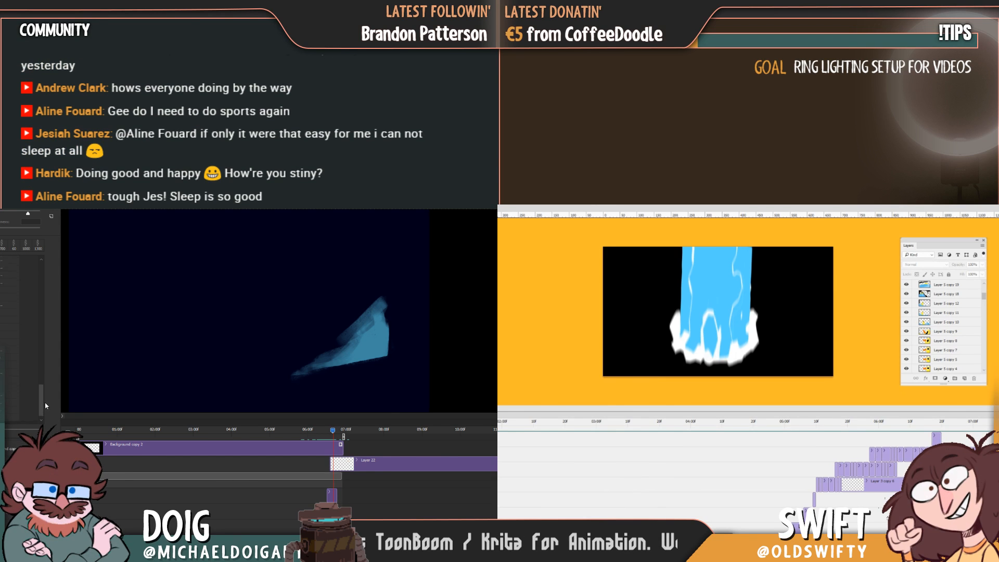
Try a speckled brush stroke beside the small wave shape and undo it
{"action": "left_click", "coordinate": [244, 349]}
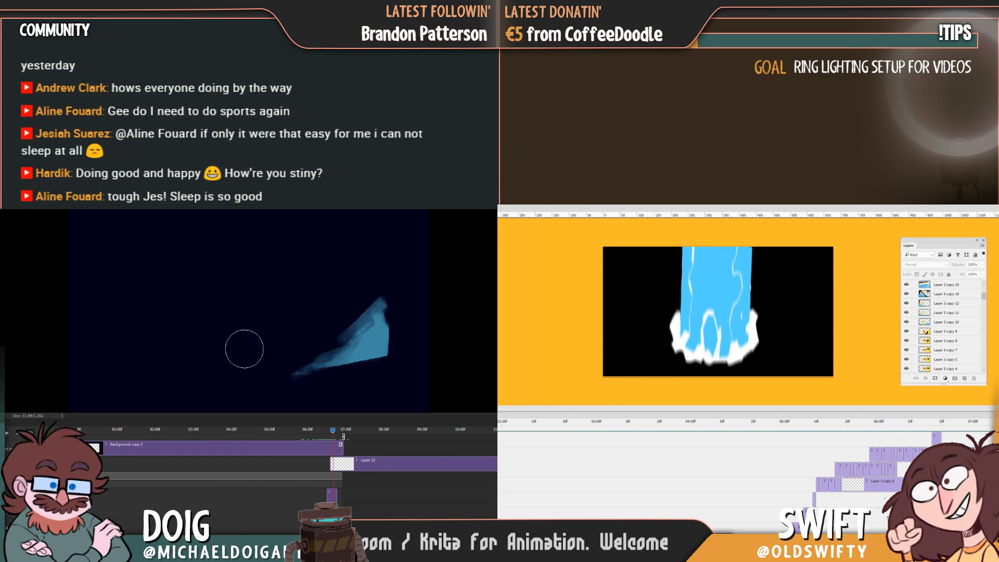
{"action": "left_click_drag", "start_coordinate": [244, 348], "coordinate": [273, 347]}
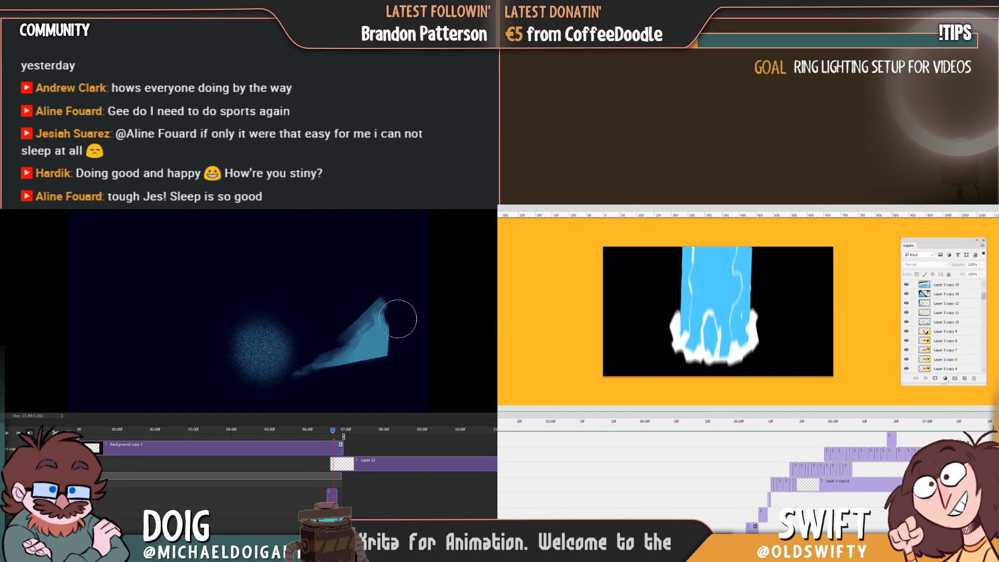
{"action": "key", "text": "ctrl+z"}
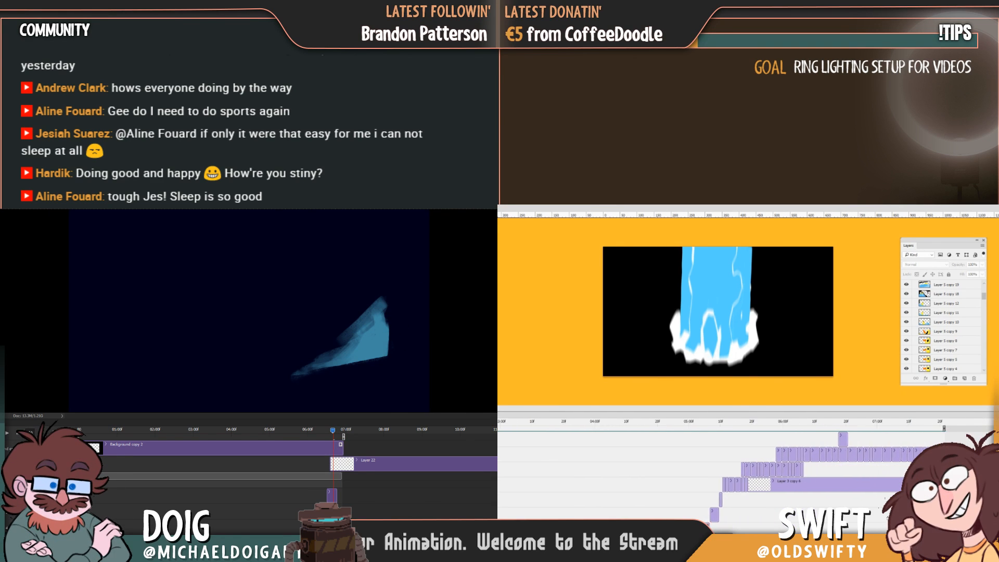
Paint a pale speckled highlight along the crest and right side of the large wave in the next frame
{"action": "scroll", "coordinate": [697, 468], "scroll_direction": "left", "scroll_amount": 5}
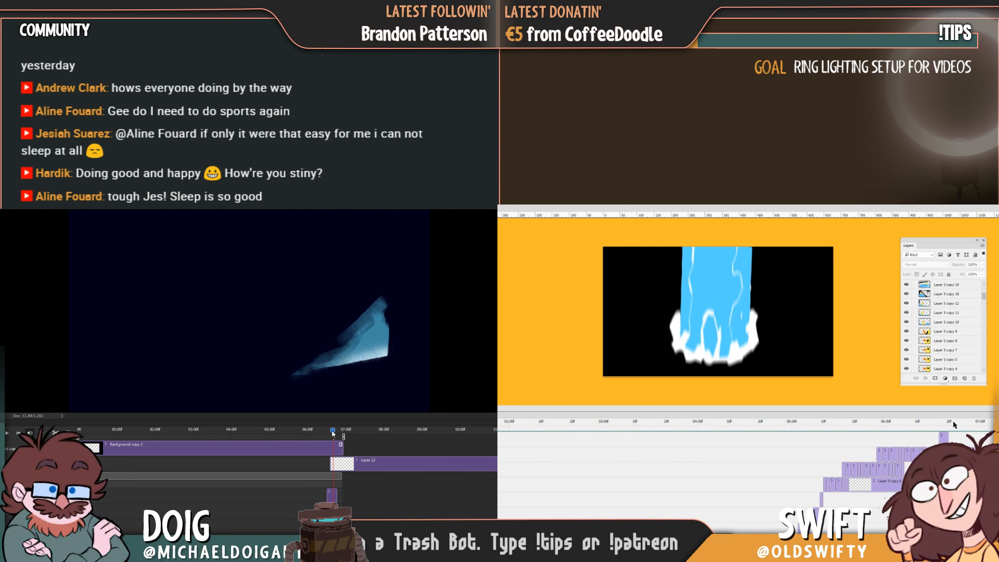
{"action": "mouse_move", "coordinate": [333, 434]}
{"action": "left_mouse_down"}
{"action": "mouse_move", "coordinate": [321, 434]}
{"action": "mouse_move", "coordinate": [335, 433]}
{"action": "left_mouse_up"}
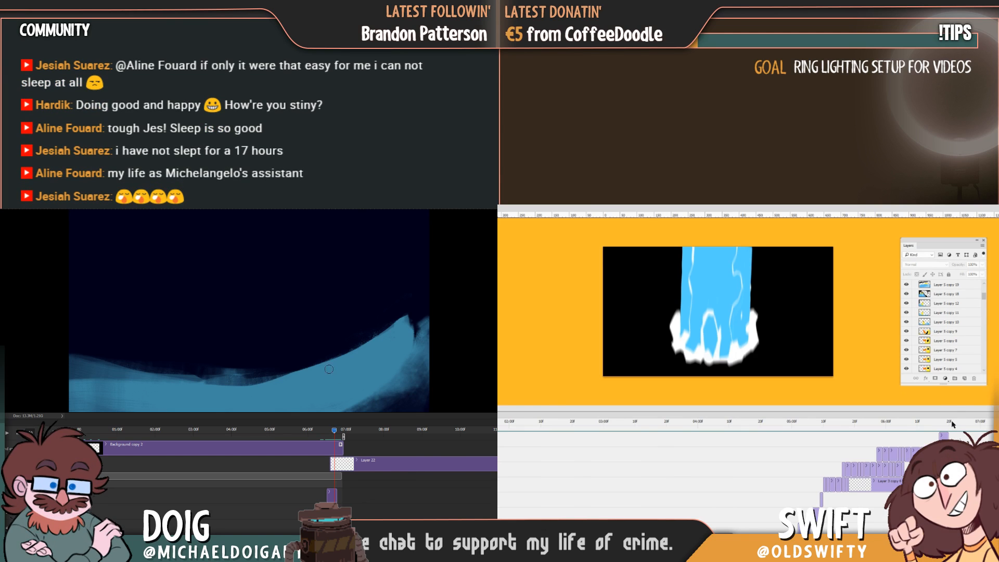
{"action": "left_click_drag", "start_coordinate": [333, 357], "coordinate": [401, 315]}
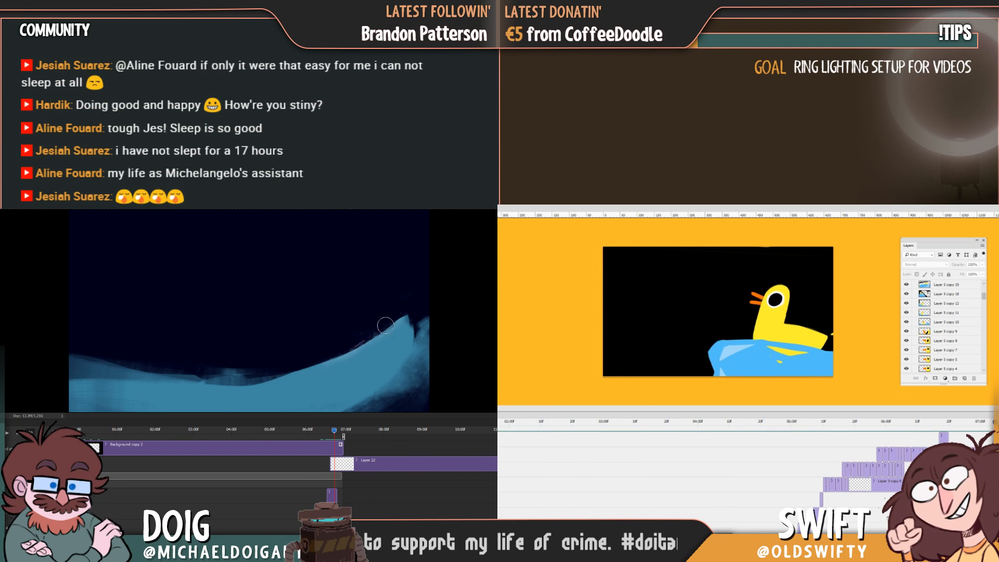
{"action": "mouse_move", "coordinate": [361, 341]}
{"action": "left_mouse_down"}
{"action": "mouse_move", "coordinate": [418, 312]}
{"action": "mouse_move", "coordinate": [361, 345]}
{"action": "mouse_move", "coordinate": [426, 316]}
{"action": "mouse_move", "coordinate": [366, 345]}
{"action": "mouse_move", "coordinate": [426, 344]}
{"action": "left_mouse_up"}
{"action": "mouse_move", "coordinate": [739, 422]}
{"action": "left_mouse_down"}
{"action": "mouse_move", "coordinate": [691, 423]}
{"action": "mouse_move", "coordinate": [739, 433]}
{"action": "left_mouse_up"}
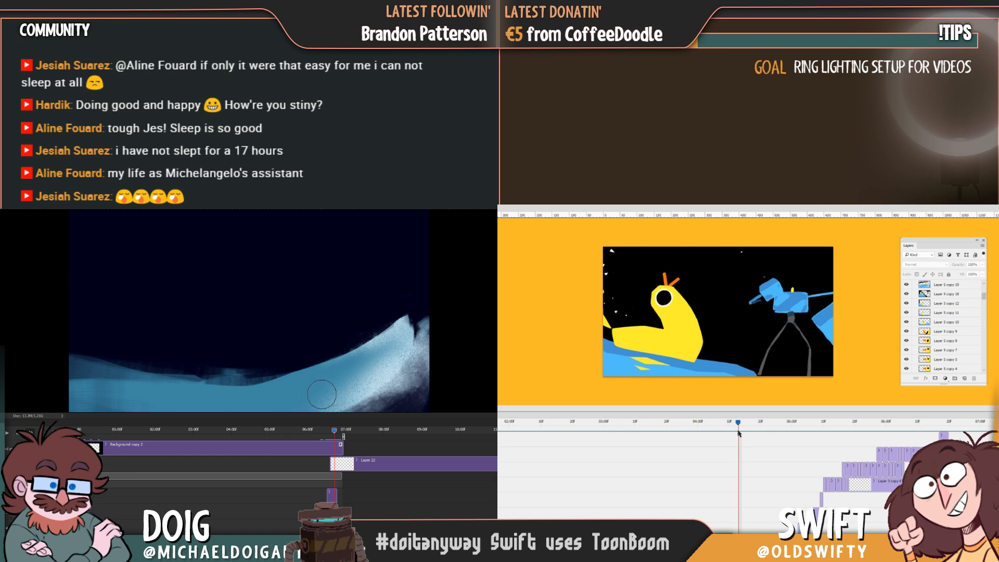
{"action": "left_click_drag", "start_coordinate": [372, 359], "coordinate": [330, 410]}
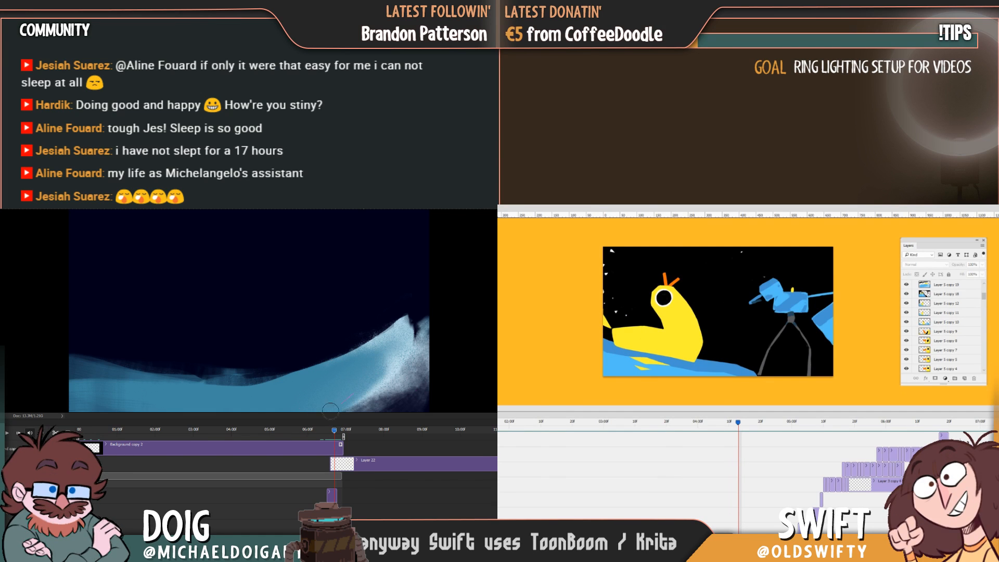
Tint the right side of the large wave with a speckled green brush and reduce the brush size
{"action": "key", "text": "F5"}
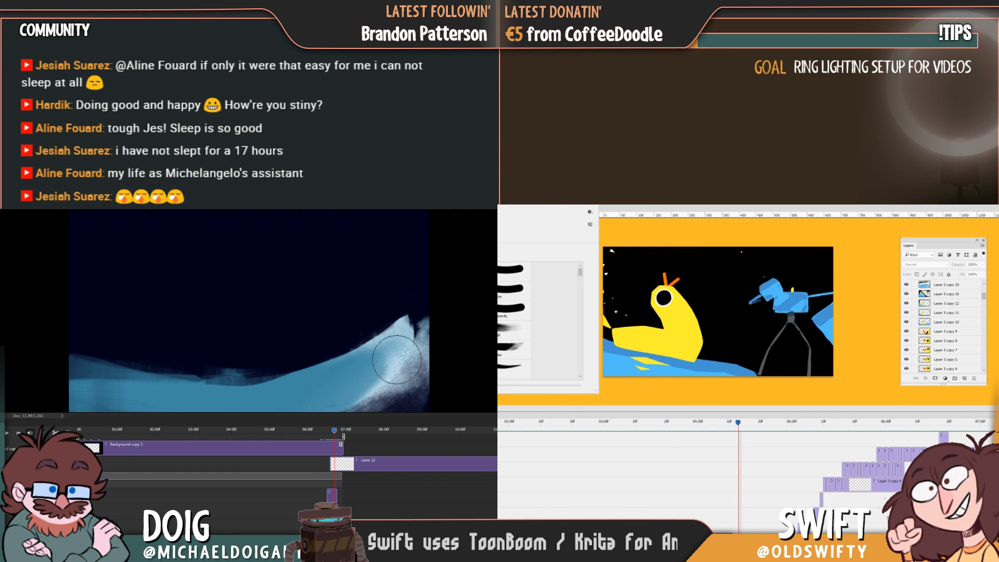
{"action": "left_click_drag", "start_coordinate": [397, 360], "coordinate": [381, 384]}
{"action": "left_click_drag", "start_coordinate": [580, 272], "coordinate": [579, 286]}
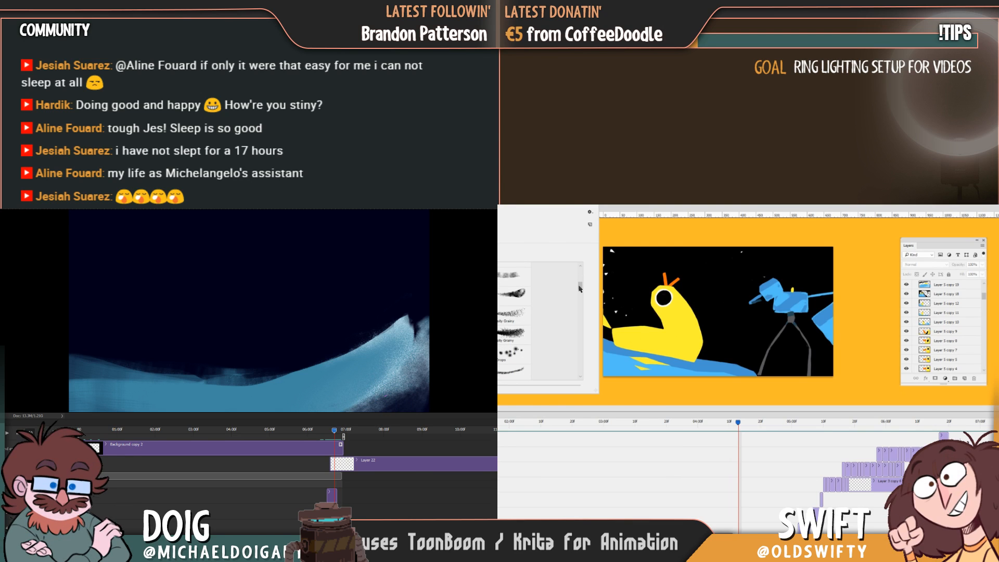
{"action": "mouse_move", "coordinate": [404, 355]}
{"action": "left_mouse_down"}
{"action": "mouse_move", "coordinate": [426, 343]}
{"action": "mouse_move", "coordinate": [408, 338]}
{"action": "mouse_move", "coordinate": [390, 352]}
{"action": "mouse_move", "coordinate": [382, 397]}
{"action": "mouse_move", "coordinate": [413, 383]}
{"action": "mouse_move", "coordinate": [417, 352]}
{"action": "left_mouse_up"}
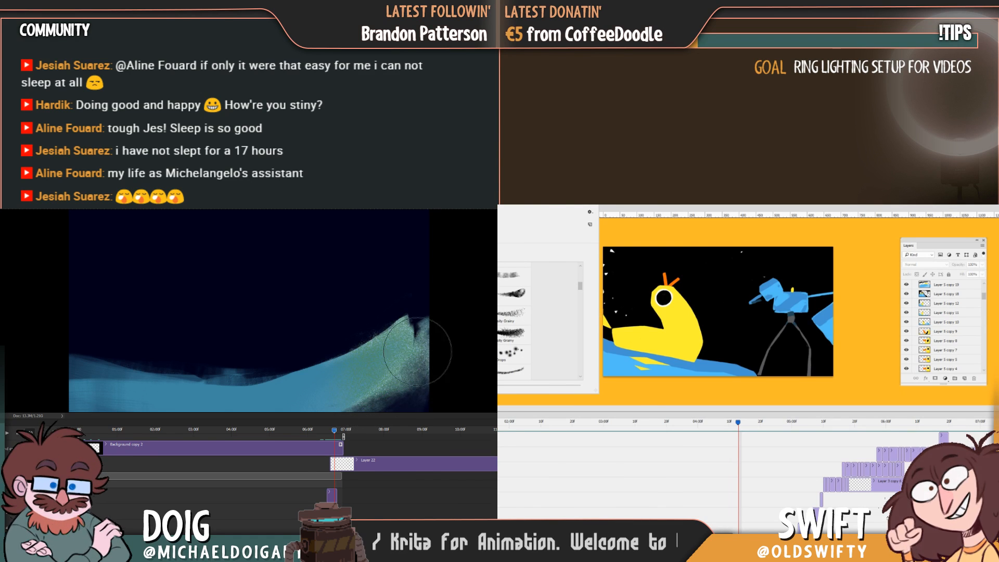
{"action": "key", "text": "bracketleft"}
{"action": "key", "text": "bracketleft"}
{"action": "key", "text": "bracketleft"}
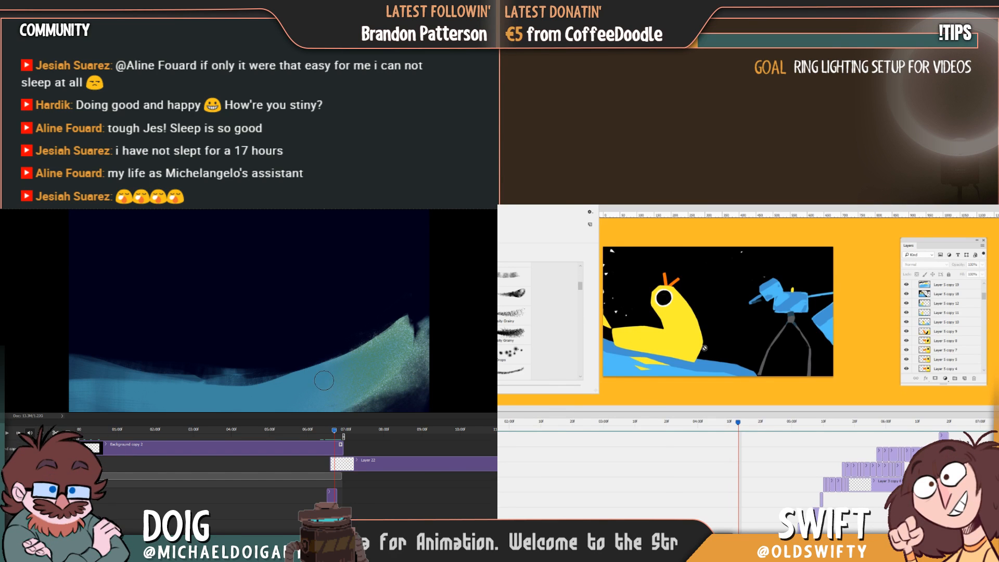
Select the small clip just before about 04:13f on the duck timeline and return to the small wave shape's frame
{"action": "scroll", "coordinate": [772, 475], "scroll_direction": "down", "scroll_amount": 8}
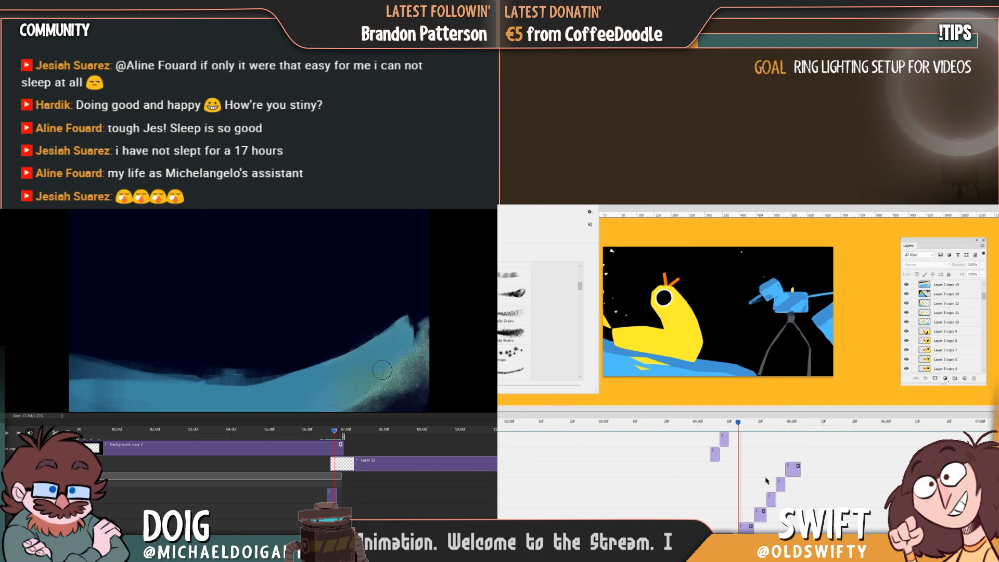
{"action": "scroll", "coordinate": [765, 478], "scroll_direction": "up", "scroll_amount": 1}
{"action": "left_click", "coordinate": [728, 459]}
{"action": "scroll", "coordinate": [743, 450], "scroll_direction": "down", "scroll_amount": 5}
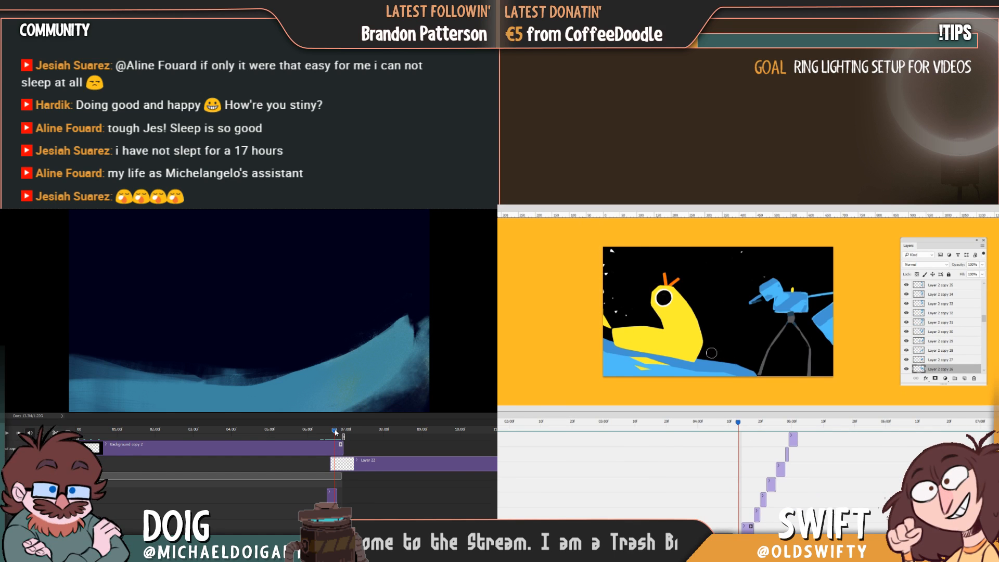
{"action": "left_click_drag", "start_coordinate": [336, 431], "coordinate": [334, 432]}
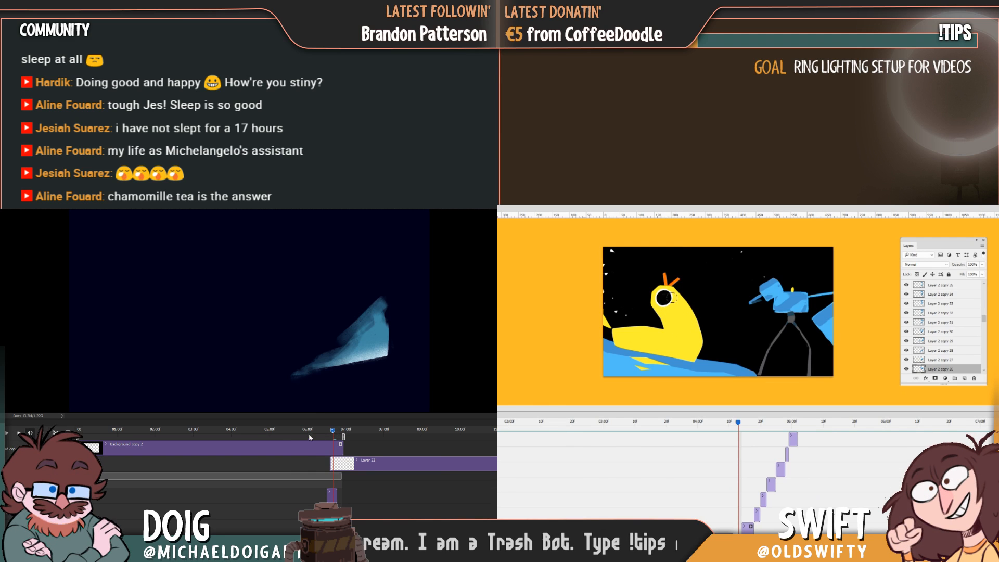
Play back the swimming-figure animation and return to the small wave shape's frame
{"action": "key", "text": "space"}
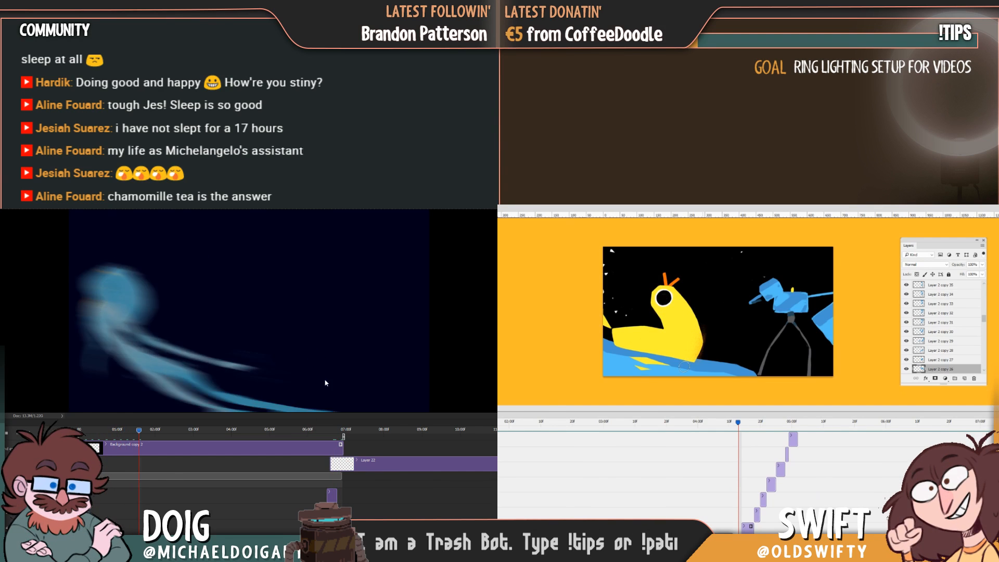
{"action": "left_click", "coordinate": [329, 431]}
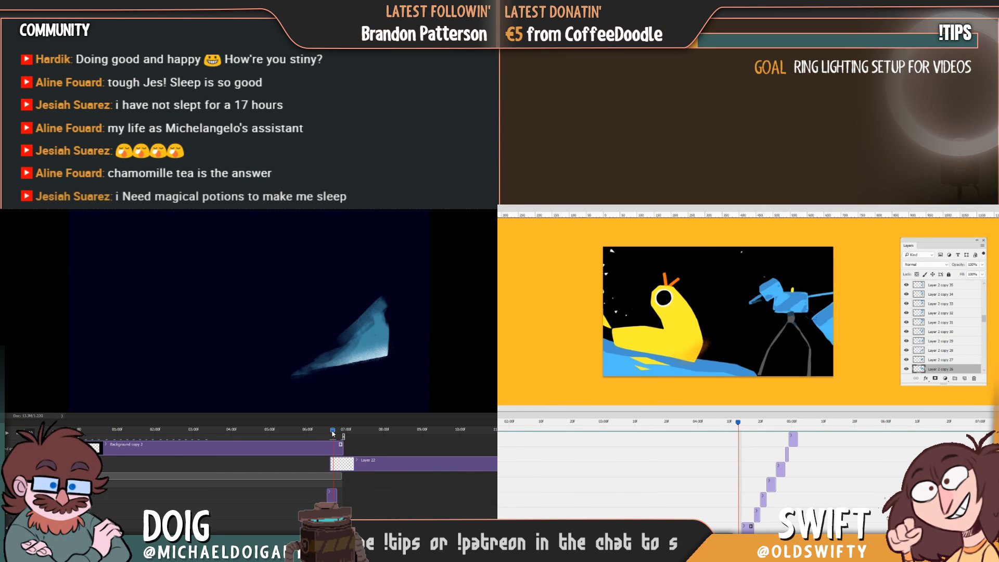
{"action": "left_click_drag", "start_coordinate": [331, 434], "coordinate": [332, 434]}
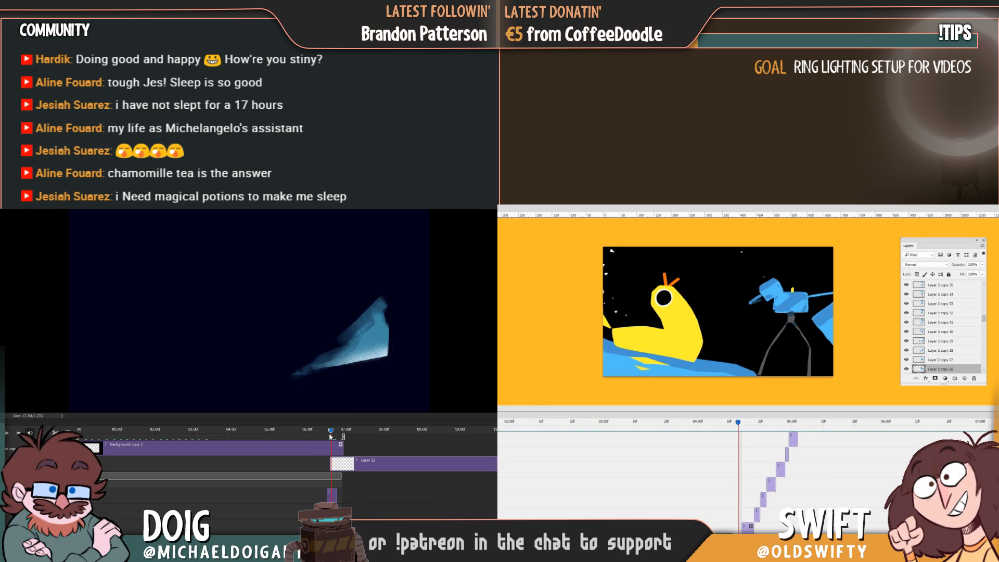
Select the yellow duck's layer in the current frame and shade the lower part of its selected body
{"action": "left_click", "coordinate": [689, 342]}
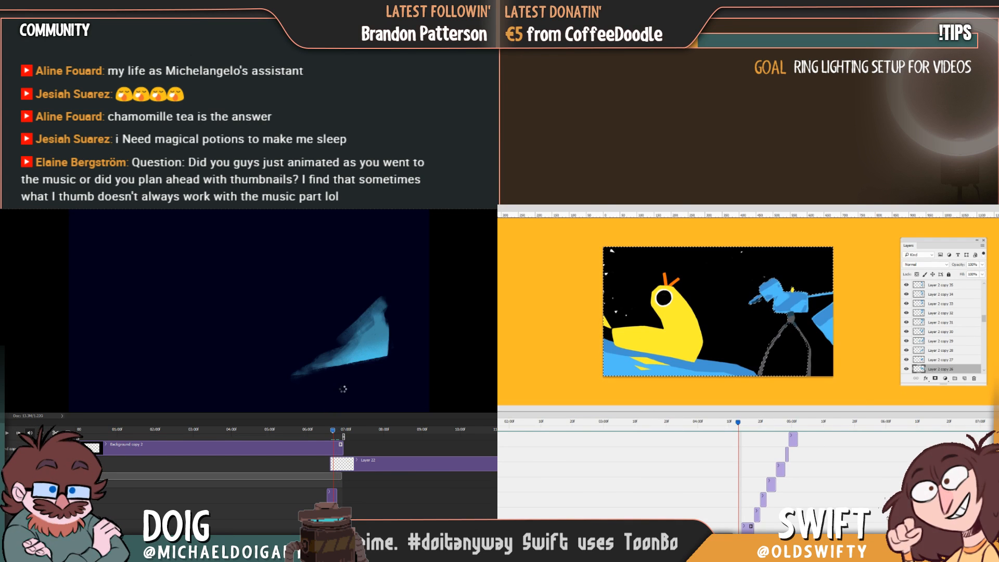
{"action": "scroll", "coordinate": [737, 524], "scroll_direction": "down", "scroll_amount": 4}
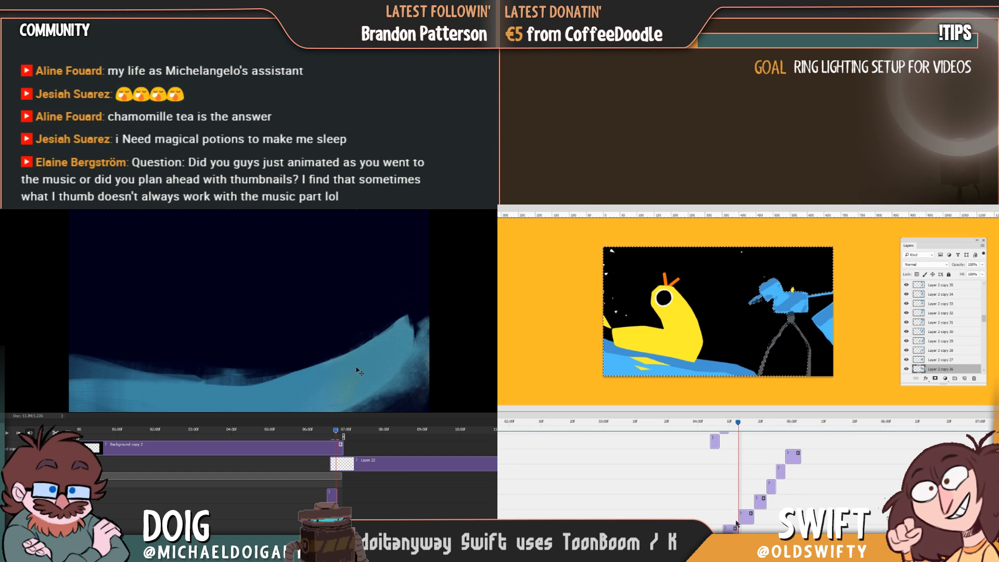
{"action": "left_click", "coordinate": [694, 341]}
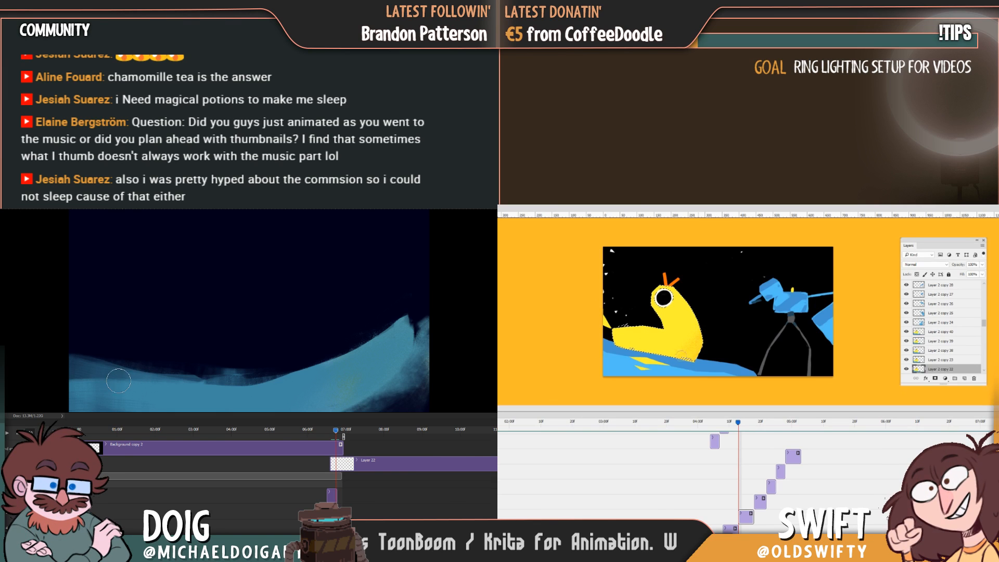
Brighten the broad low wave with speckled blue texture from its left side up toward the crest
{"action": "mouse_move", "coordinate": [152, 371]}
{"action": "left_mouse_down"}
{"action": "mouse_move", "coordinate": [198, 387]}
{"action": "mouse_move", "coordinate": [283, 377]}
{"action": "mouse_move", "coordinate": [353, 337]}
{"action": "left_mouse_up"}
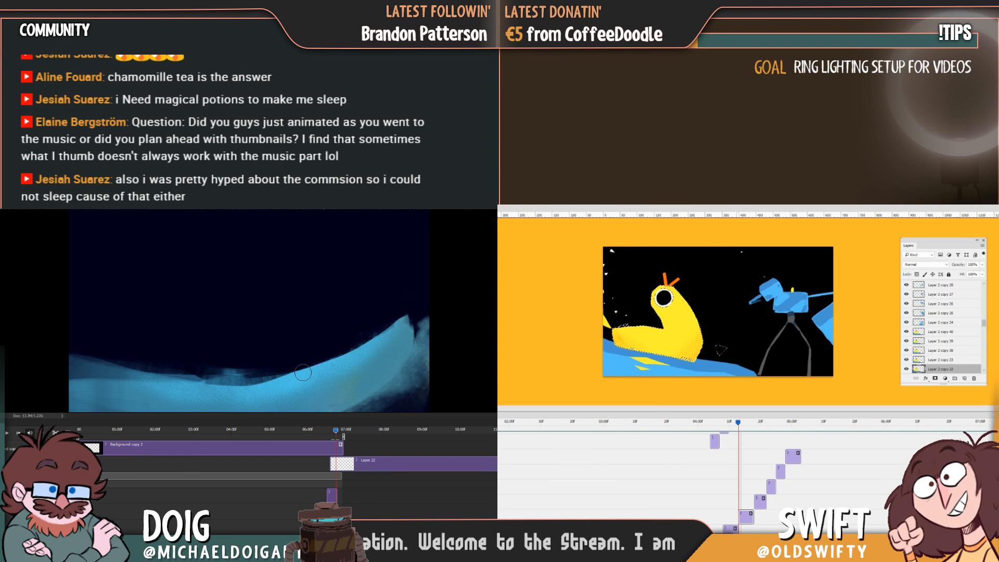
Flip back and forth between neighbouring duck frames to compare the shading on the yellow duck's body
{"action": "key", "text": "Left"}
{"action": "key", "text": "Right"}
{"action": "key", "text": "Left"}
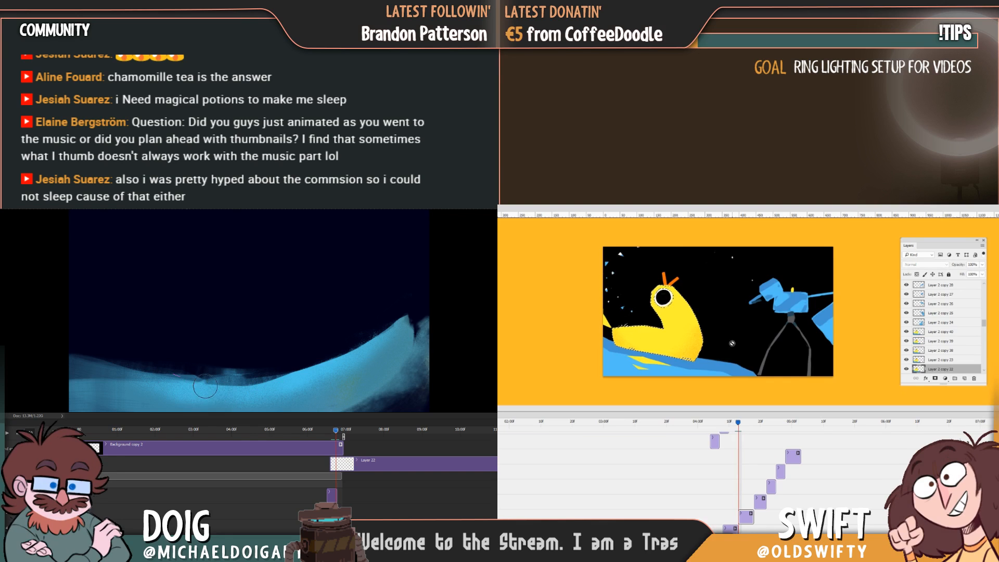
{"action": "key", "text": "Right"}
{"action": "key", "text": "Left"}
{"action": "key", "text": "Right"}
{"action": "key", "text": "Left"}
{"action": "key", "text": "Right"}
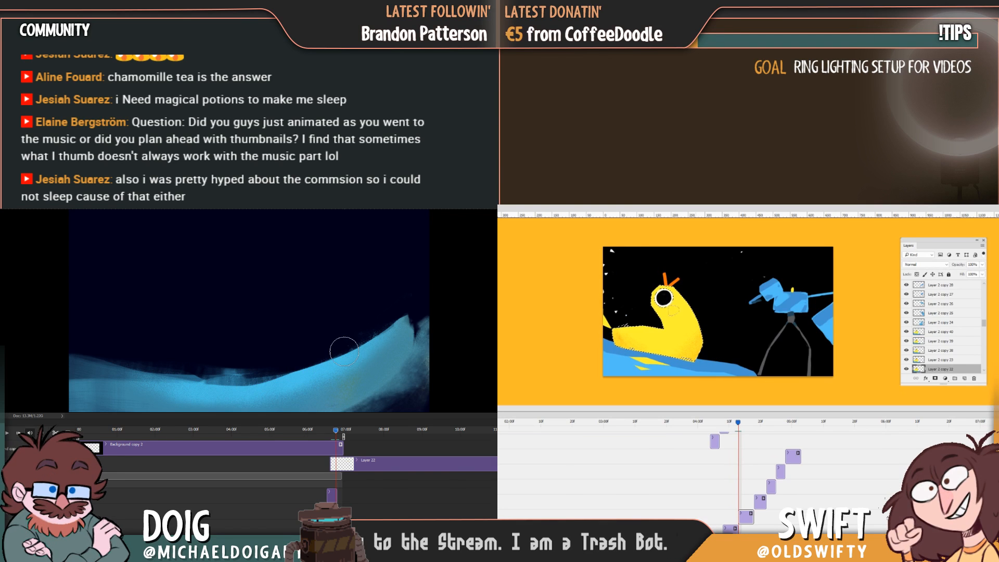
{"action": "key", "text": "Left"}
{"action": "key", "text": "Right"}
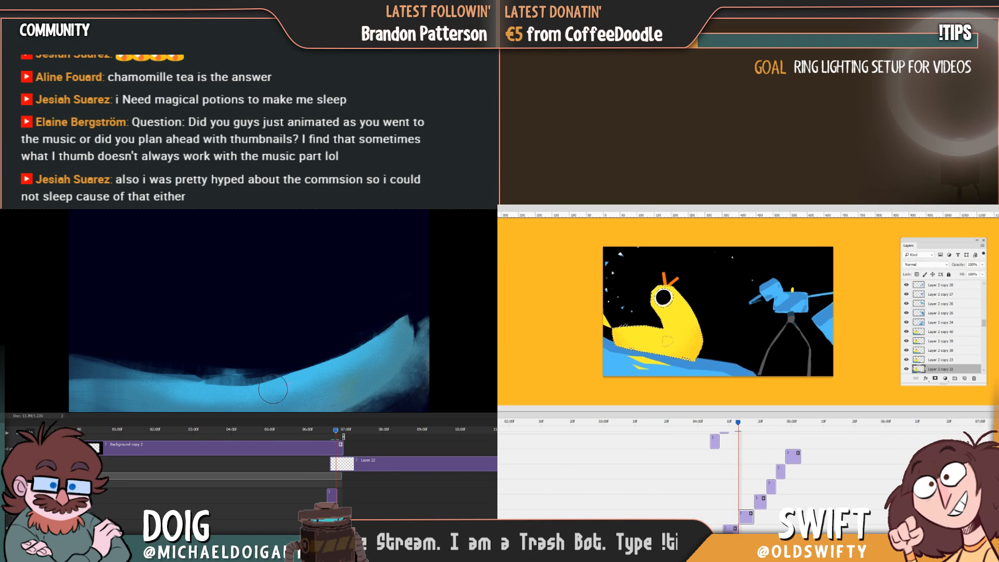
{"action": "key", "text": "Left"}
{"action": "key", "text": "Right"}
{"action": "key", "text": "Right"}
{"action": "key", "text": "Left"}
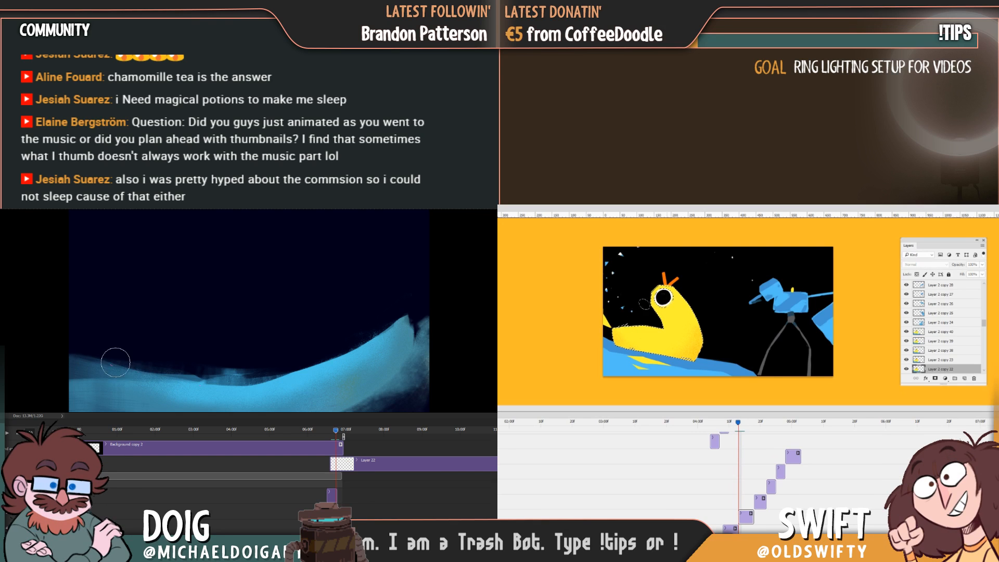
{"action": "key", "text": "Right"}
{"action": "key", "text": "Left"}
{"action": "key", "text": "Right"}
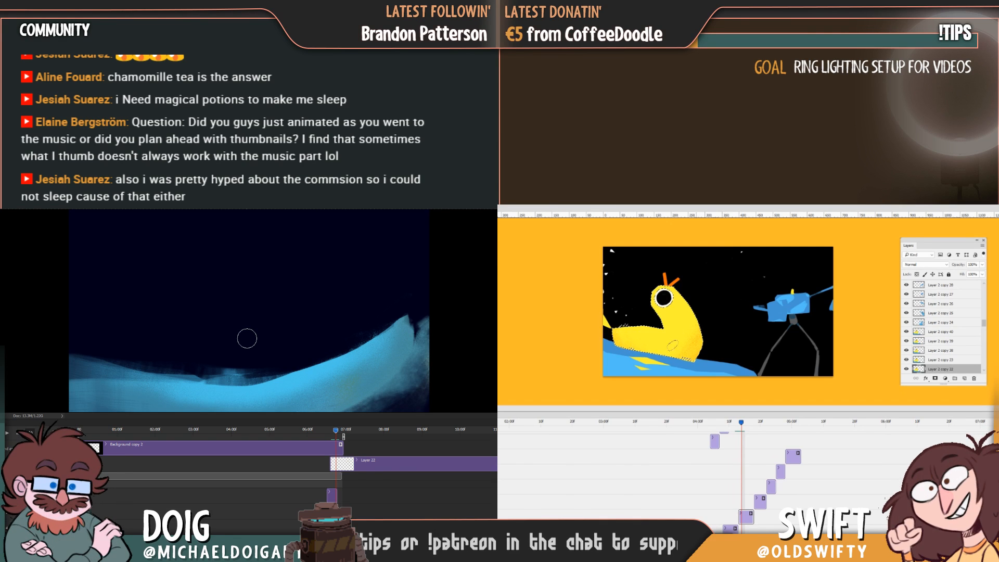
{"action": "key", "text": "Left"}
{"action": "key", "text": "Right"}
{"action": "key", "text": "Left"}
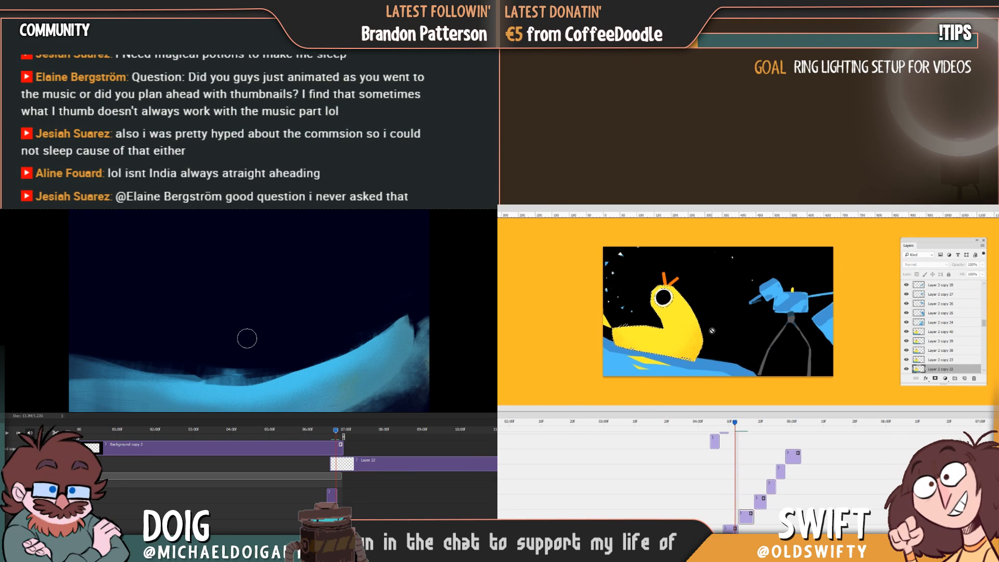
{"action": "key", "text": "Right"}
{"action": "key", "text": "Left"}
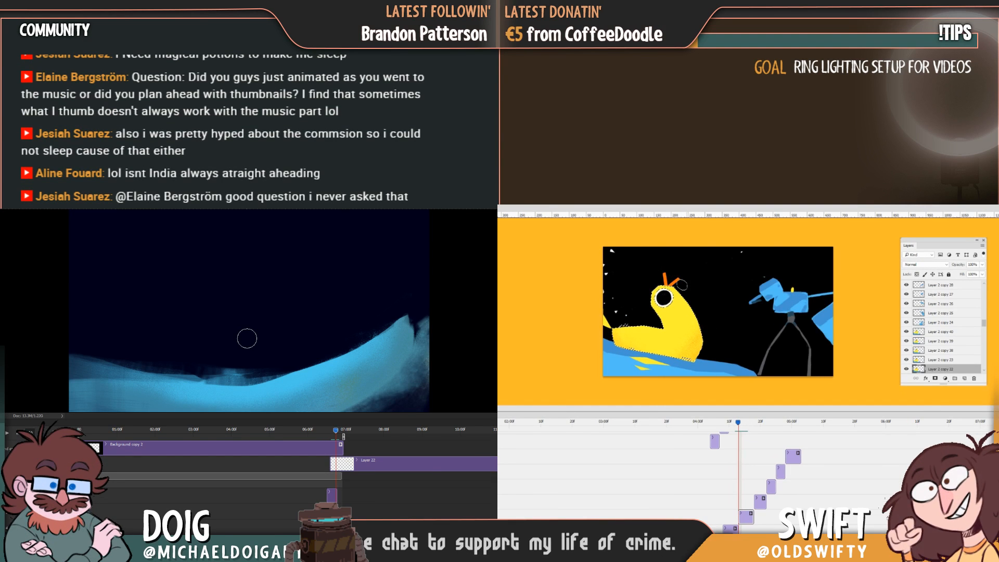
{"action": "key", "text": "Left"}
{"action": "key", "text": "Right"}
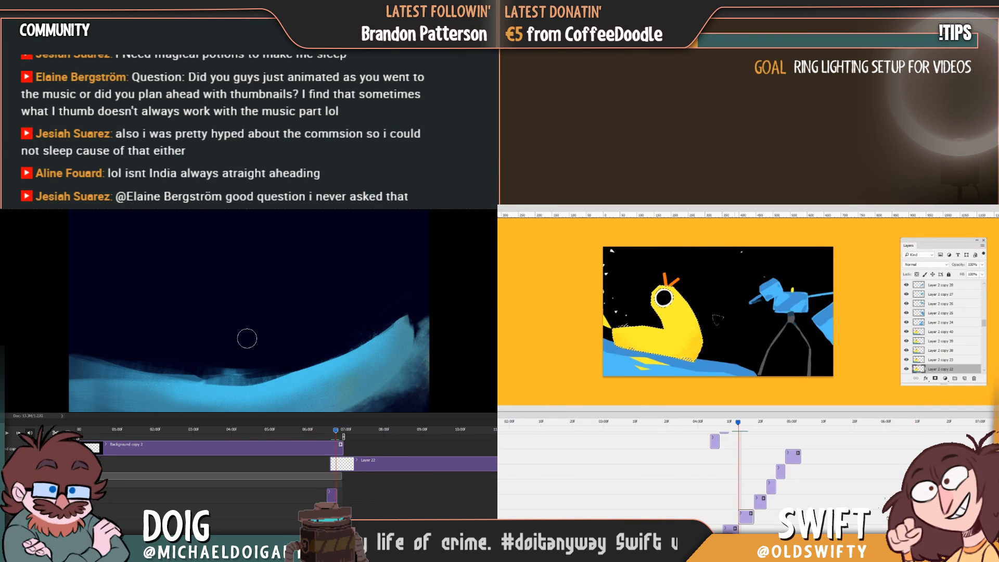
Scrub back to the leaping figure and forward through the broad wave to the large curling wave's frame
{"action": "key", "text": "space"}
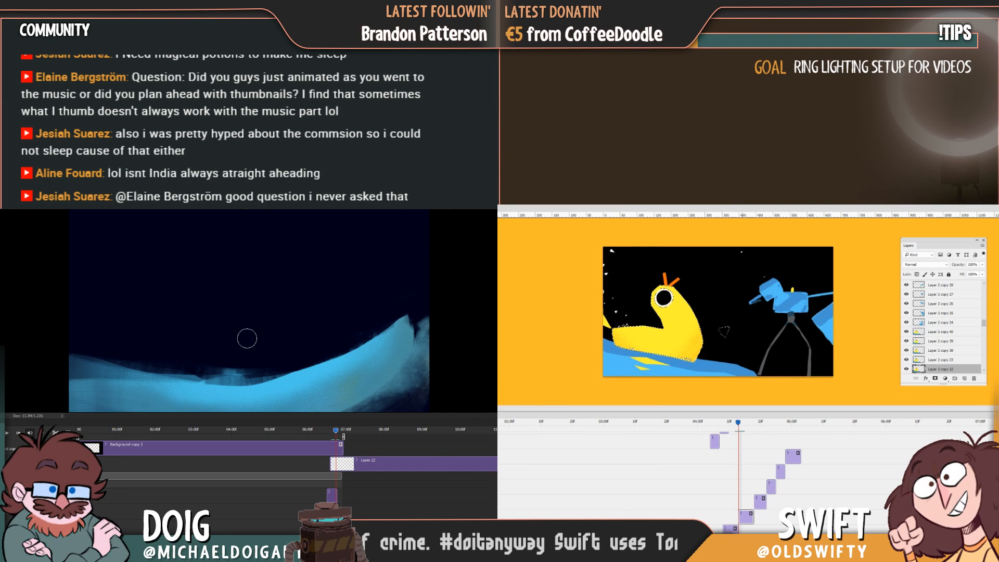
{"action": "left_click_drag", "start_coordinate": [335, 431], "coordinate": [320, 437]}
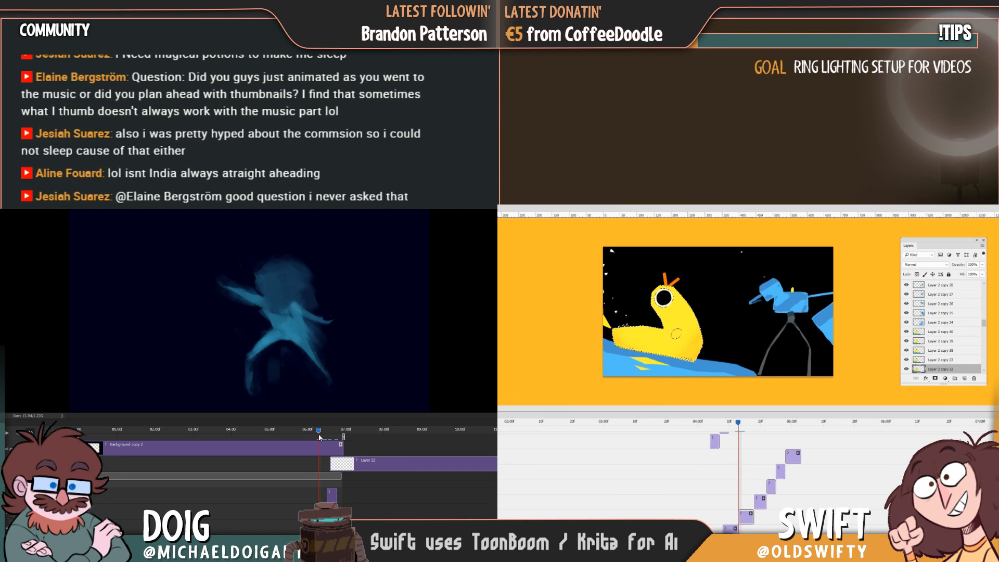
{"action": "left_click_drag", "start_coordinate": [320, 437], "coordinate": [337, 437]}
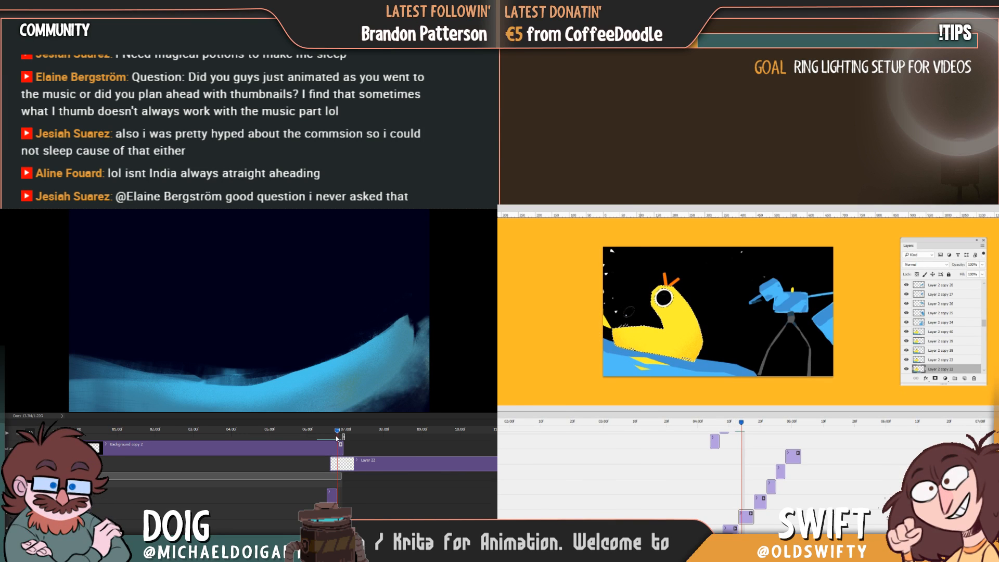
{"action": "left_click_drag", "start_coordinate": [336, 438], "coordinate": [338, 439]}
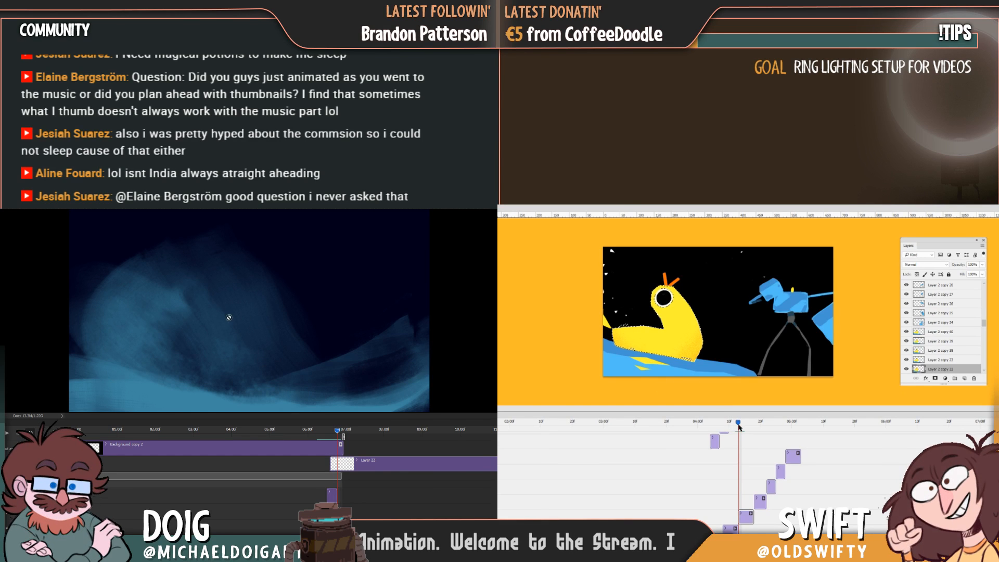
Advance to the duck's next drawing, select its clip and sample a colour at the duck's eye
{"action": "left_click_drag", "start_coordinate": [739, 426], "coordinate": [754, 427]}
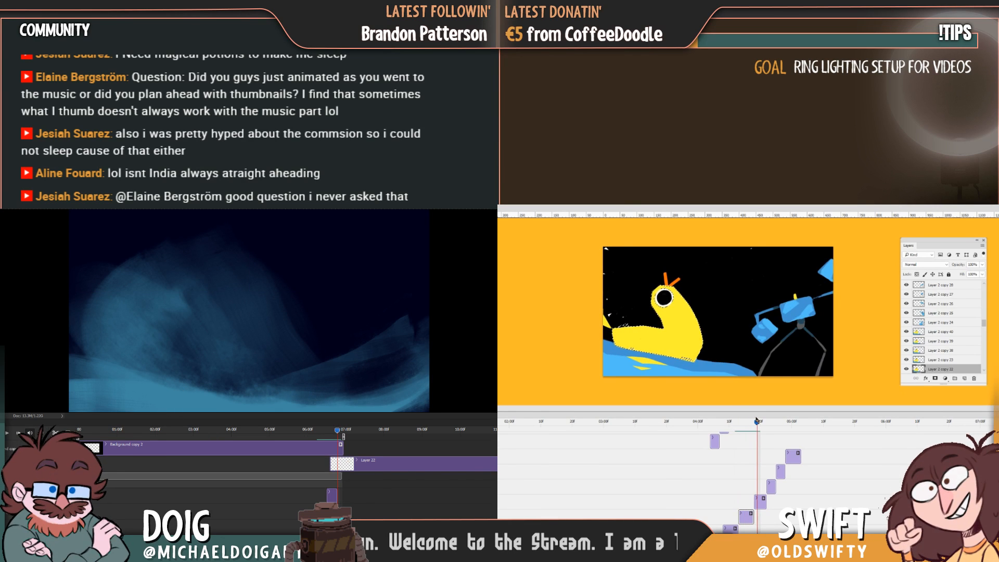
{"action": "left_click", "coordinate": [762, 503]}
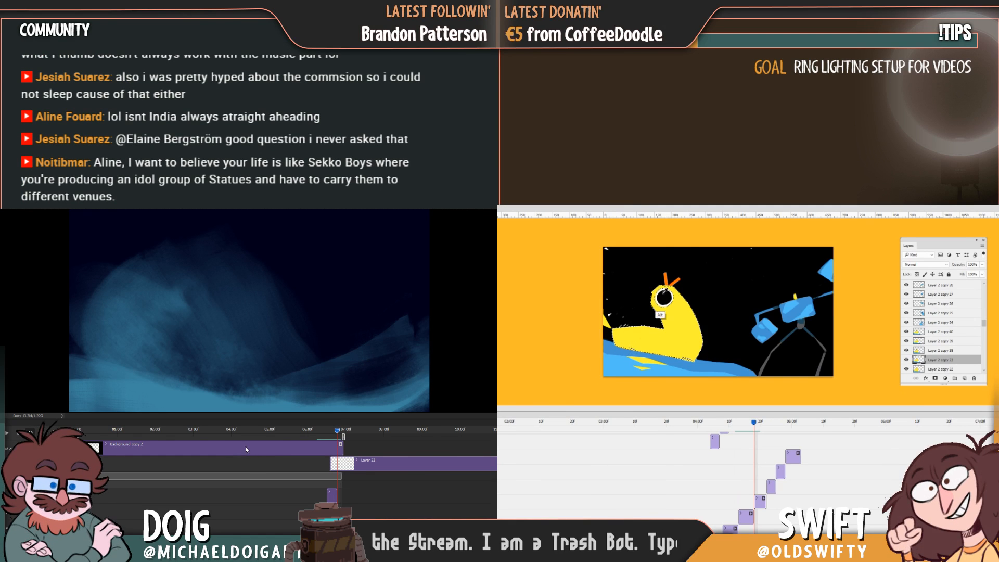
{"action": "left_click", "coordinate": [664, 297], "text": "alt"}
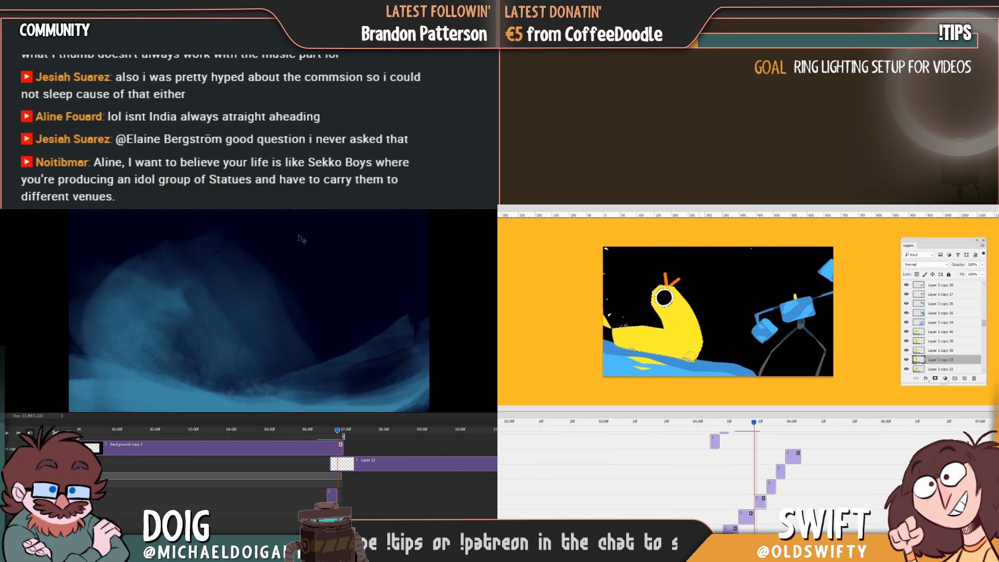
Enlarge the brush and paint speckled blue texture down the large curling wave's left side and along its base
{"action": "key", "text": "bracketright"}
{"action": "key", "text": "bracketright"}
{"action": "key", "text": "bracketright"}
{"action": "key", "text": "bracketright"}
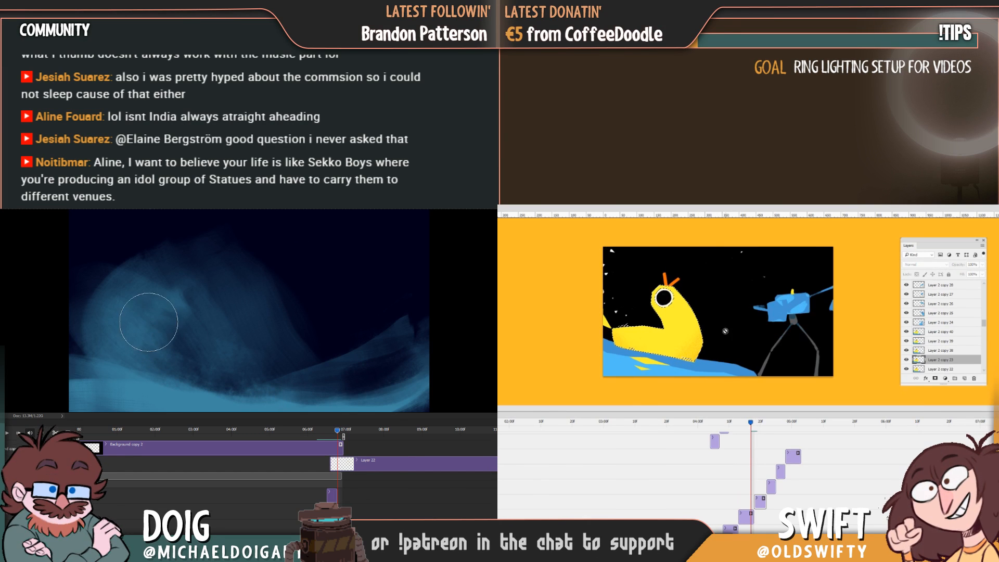
{"action": "mouse_move", "coordinate": [147, 321]}
{"action": "left_mouse_down"}
{"action": "mouse_move", "coordinate": [181, 296]}
{"action": "mouse_move", "coordinate": [140, 306]}
{"action": "mouse_move", "coordinate": [173, 278]}
{"action": "mouse_move", "coordinate": [159, 296]}
{"action": "mouse_move", "coordinate": [216, 281]}
{"action": "mouse_move", "coordinate": [226, 295]}
{"action": "mouse_move", "coordinate": [198, 319]}
{"action": "mouse_move", "coordinate": [204, 311]}
{"action": "mouse_move", "coordinate": [227, 351]}
{"action": "mouse_move", "coordinate": [231, 319]}
{"action": "mouse_move", "coordinate": [194, 317]}
{"action": "mouse_move", "coordinate": [249, 361]}
{"action": "mouse_move", "coordinate": [306, 353]}
{"action": "mouse_move", "coordinate": [292, 323]}
{"action": "mouse_move", "coordinate": [180, 305]}
{"action": "mouse_move", "coordinate": [153, 353]}
{"action": "mouse_move", "coordinate": [156, 366]}
{"action": "mouse_move", "coordinate": [207, 376]}
{"action": "mouse_move", "coordinate": [231, 367]}
{"action": "mouse_move", "coordinate": [144, 361]}
{"action": "left_mouse_up"}
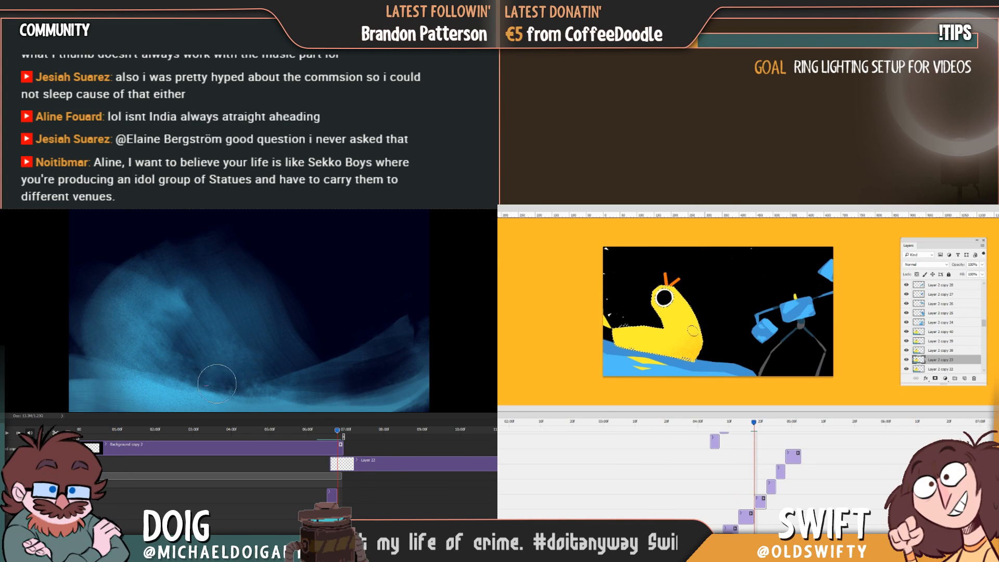
{"action": "mouse_move", "coordinate": [241, 382]}
{"action": "left_mouse_down"}
{"action": "mouse_move", "coordinate": [275, 337]}
{"action": "mouse_move", "coordinate": [281, 372]}
{"action": "mouse_move", "coordinate": [320, 405]}
{"action": "mouse_move", "coordinate": [357, 380]}
{"action": "left_mouse_up"}
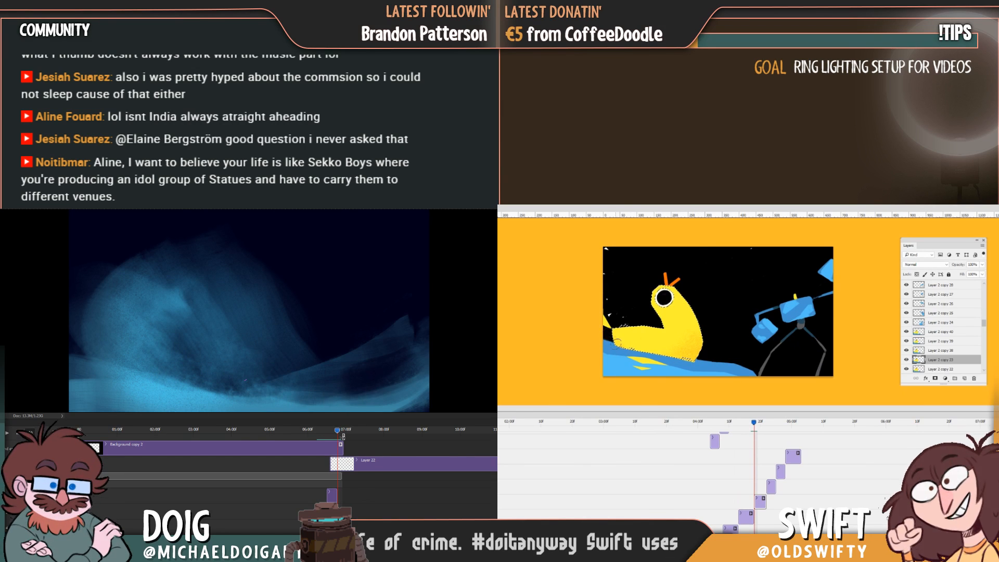
Review the swimming-figure animation by scrubbing its wave transition and playing it from the first standing pose
{"action": "left_click_drag", "start_coordinate": [338, 435], "coordinate": [300, 433]}
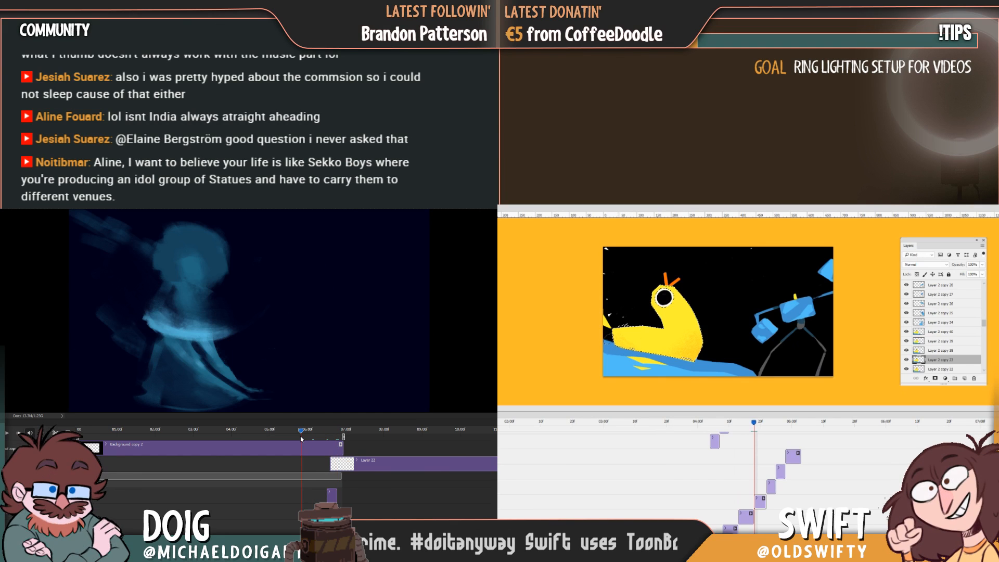
{"action": "key", "text": "space"}
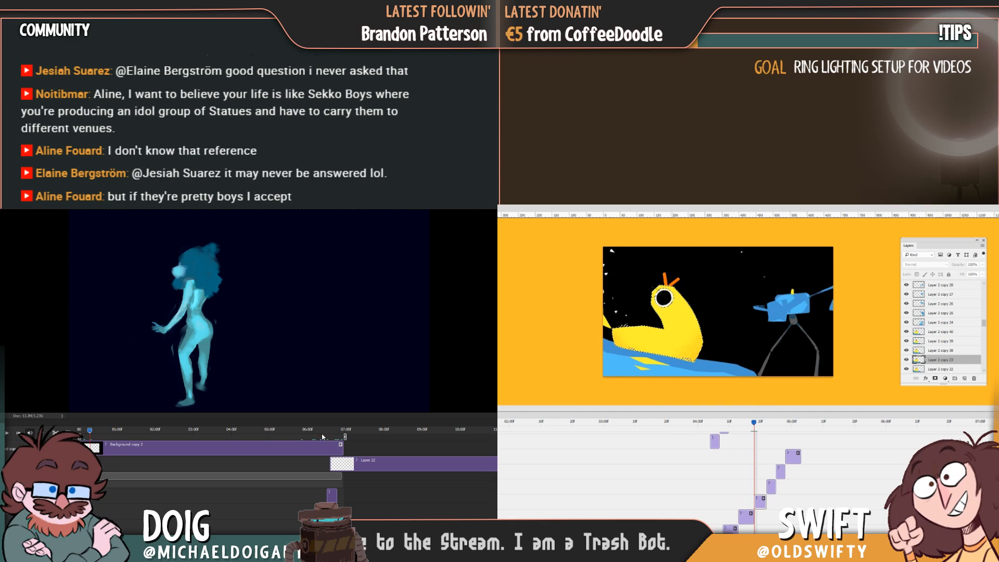
{"action": "left_click", "coordinate": [323, 434]}
{"action": "left_click_drag", "start_coordinate": [323, 434], "coordinate": [309, 433]}
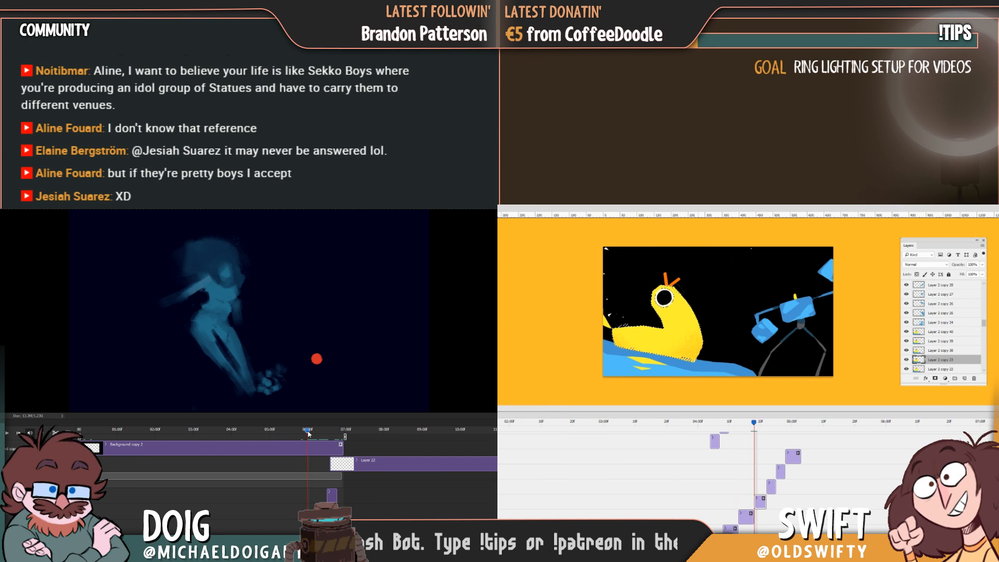
{"action": "left_click_drag", "start_coordinate": [309, 433], "coordinate": [79, 431]}
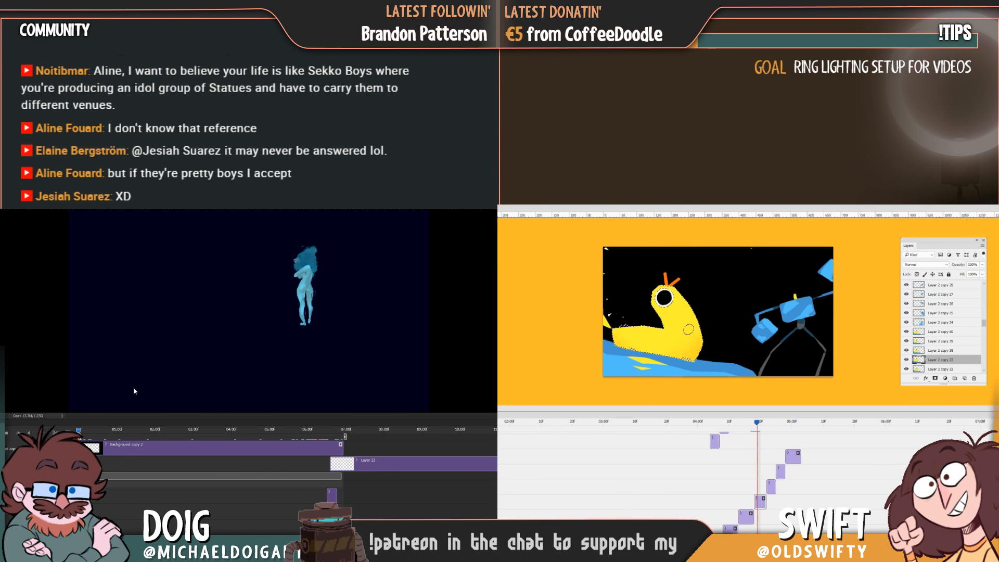
{"action": "key", "text": "space"}
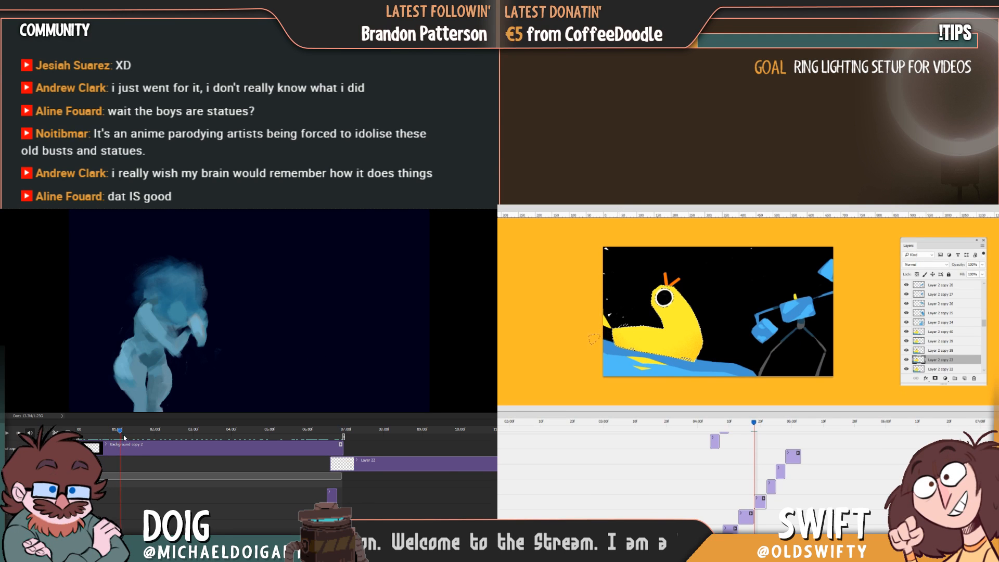
Scrub through the middle of the swimming-figure animation and stop on the outstretched pose at about 03:00f
{"action": "left_click_drag", "start_coordinate": [138, 439], "coordinate": [209, 431]}
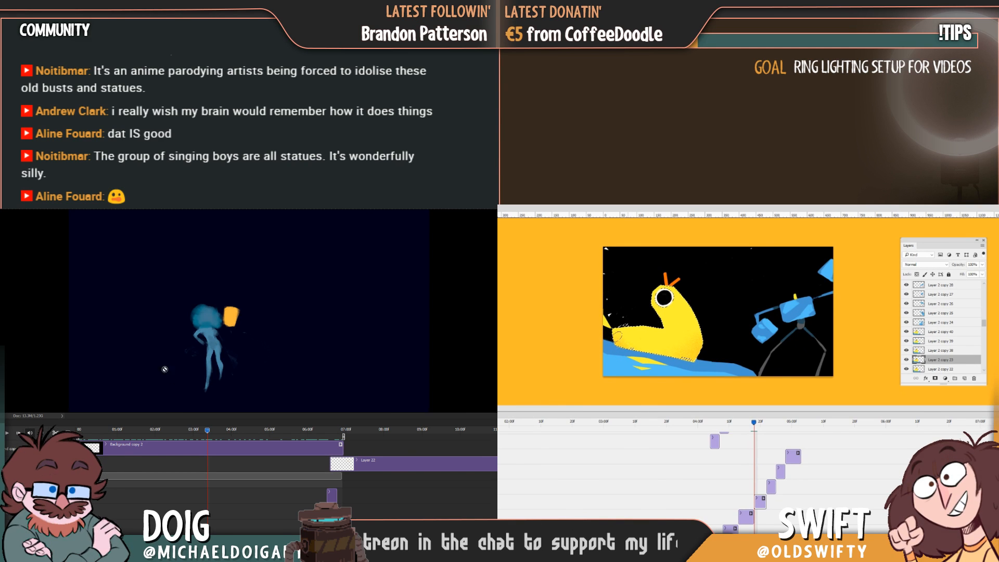
{"action": "left_click", "coordinate": [223, 436]}
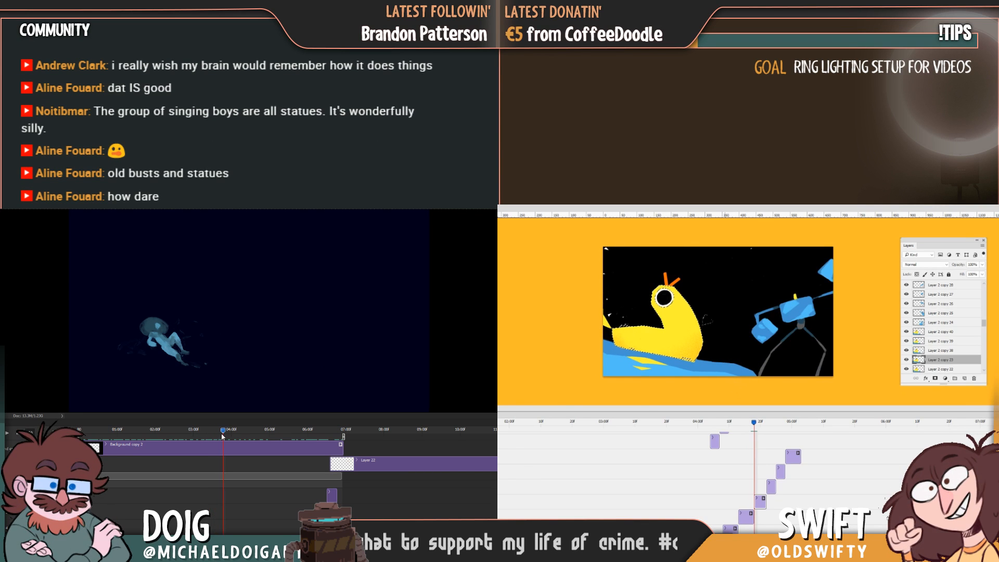
{"action": "left_click_drag", "start_coordinate": [223, 435], "coordinate": [196, 432]}
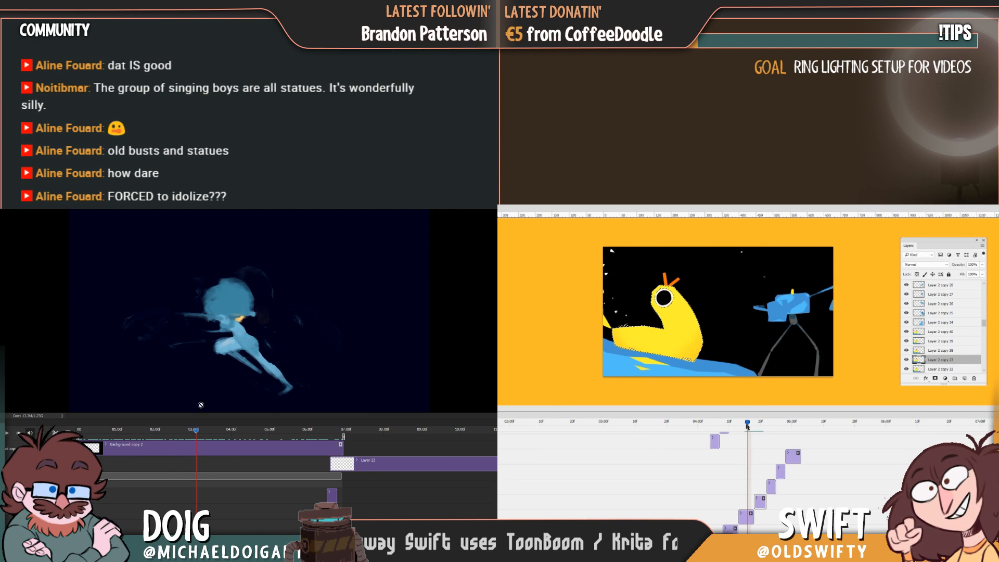
Scrub between the two neighbouring duck drawings to compare the shading on the yellow body
{"action": "left_click_drag", "start_coordinate": [746, 426], "coordinate": [754, 423]}
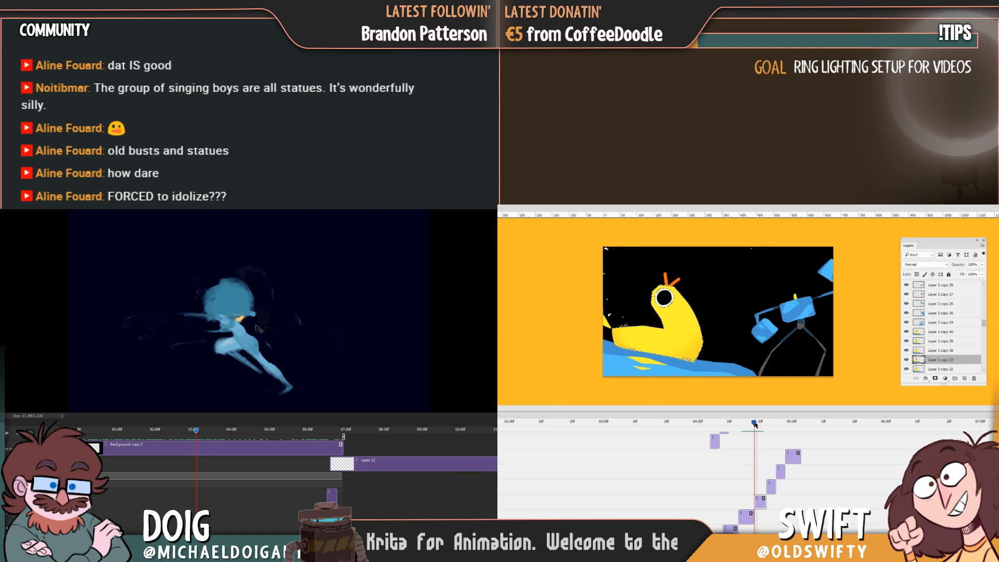
{"action": "left_click_drag", "start_coordinate": [753, 423], "coordinate": [751, 421]}
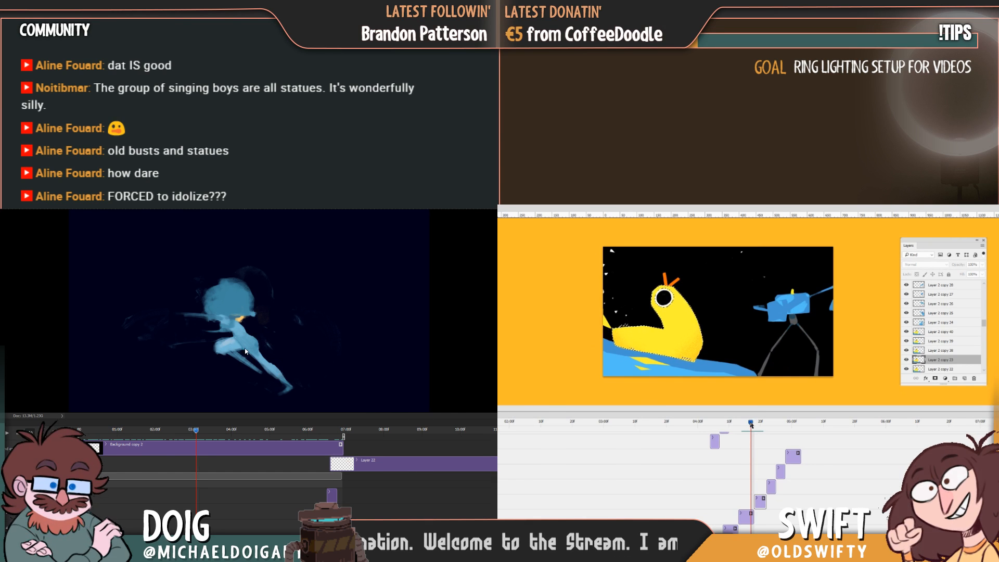
Scrub the duck animation forward from the large shaded duck, through the robot shots, to the small duck surrounded by blue squares
{"action": "left_click_drag", "start_coordinate": [751, 423], "coordinate": [754, 423]}
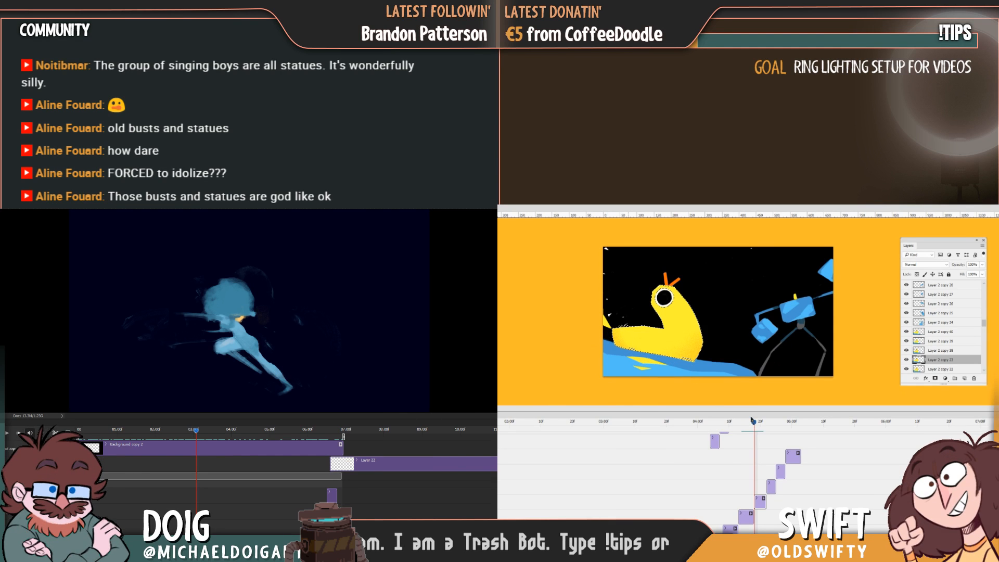
{"action": "left_click_drag", "start_coordinate": [755, 426], "coordinate": [754, 426]}
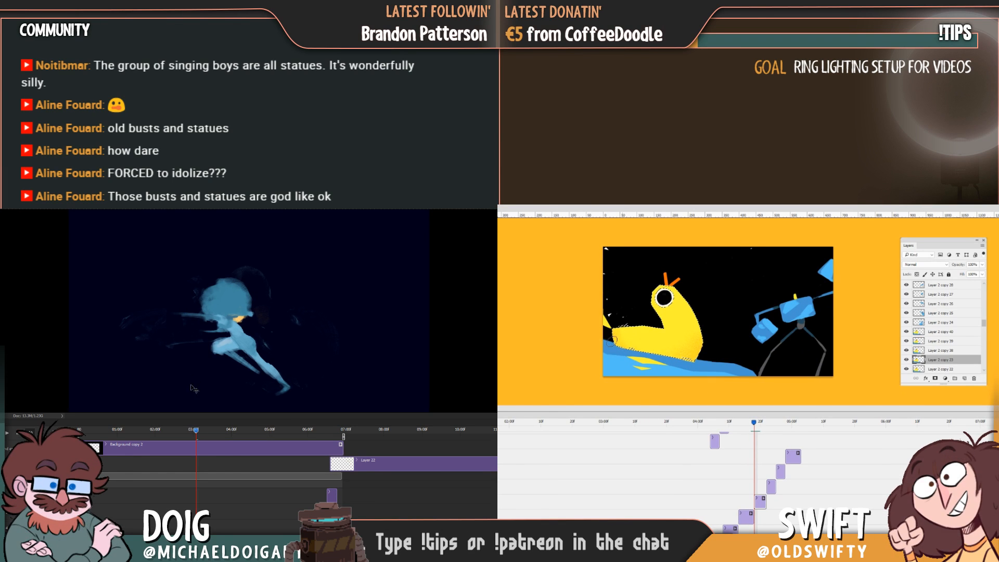
{"action": "left_click_drag", "start_coordinate": [754, 426], "coordinate": [759, 425]}
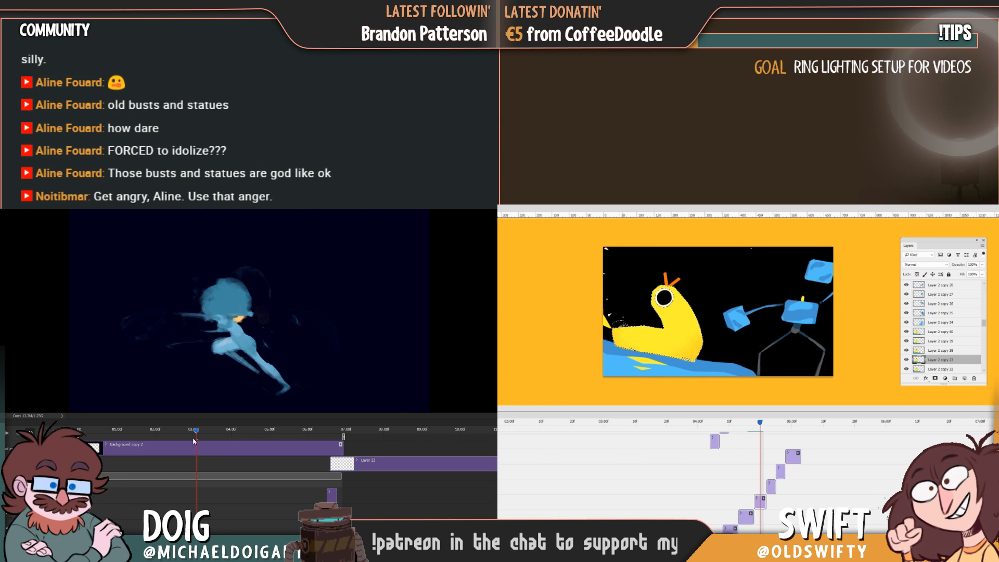
{"action": "left_click_drag", "start_coordinate": [759, 425], "coordinate": [828, 418]}
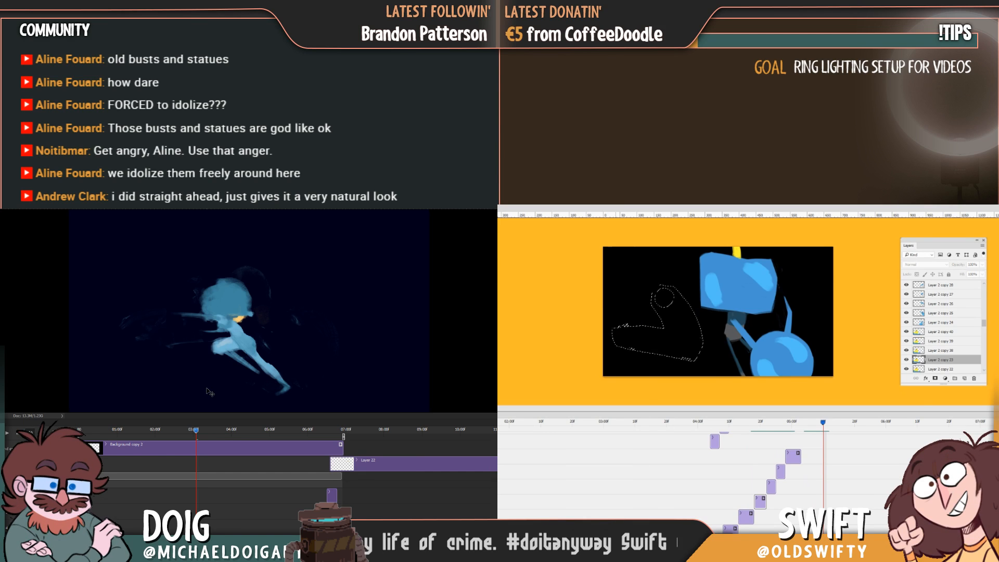
{"action": "scroll", "coordinate": [754, 469], "scroll_direction": "right", "scroll_amount": 5}
{"action": "left_click", "coordinate": [711, 423]}
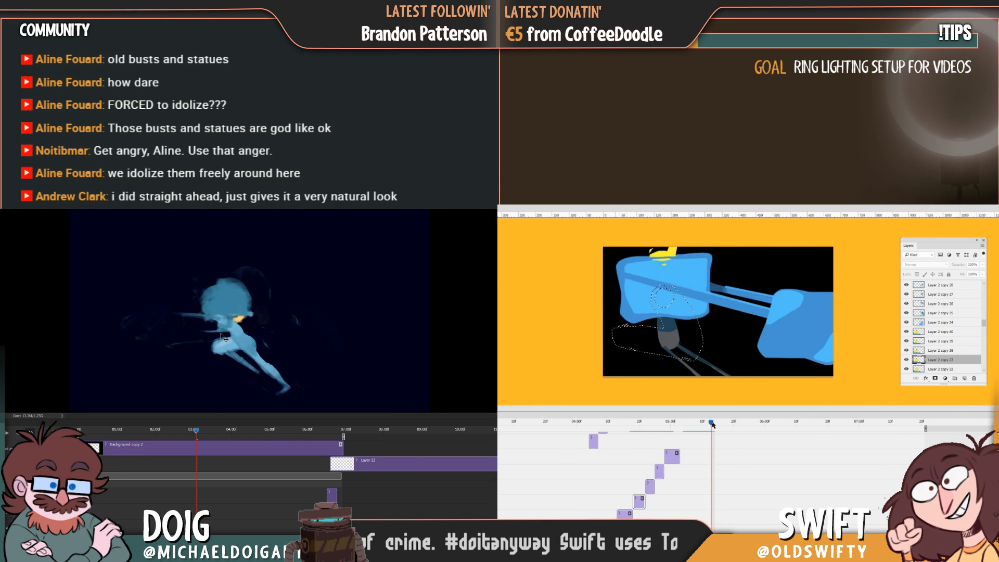
{"action": "mouse_move", "coordinate": [713, 424]}
{"action": "left_mouse_down"}
{"action": "mouse_move", "coordinate": [732, 423]}
{"action": "mouse_move", "coordinate": [692, 424]}
{"action": "mouse_move", "coordinate": [756, 426]}
{"action": "mouse_move", "coordinate": [742, 427]}
{"action": "left_mouse_up"}
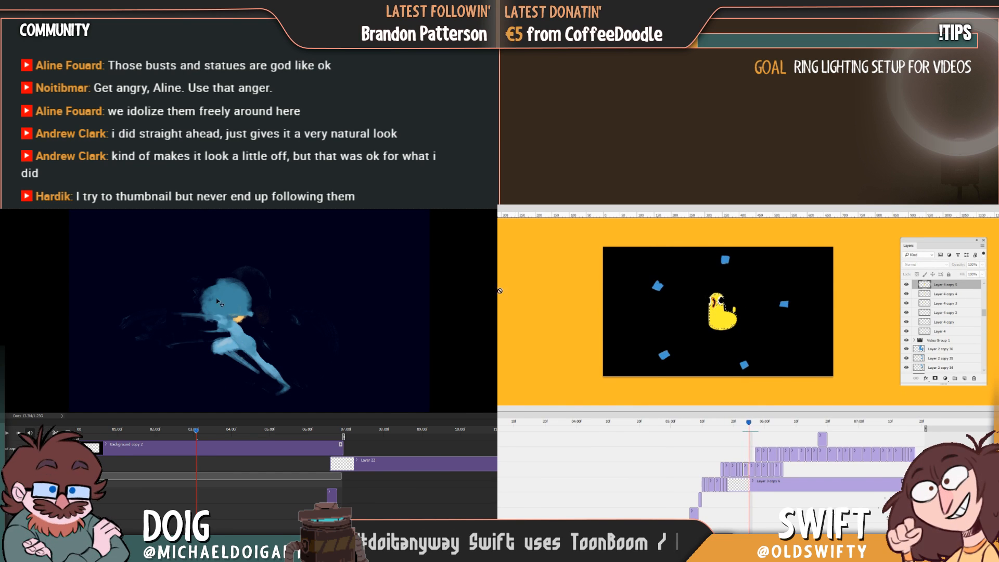
Check the swimming figure's neighbouring poses around 03:00f and select the small duck's drawing in the duck animation
{"action": "left_click", "coordinate": [195, 429]}
{"action": "key", "text": "Right"}
{"action": "key", "text": "Right"}
{"action": "key", "text": "Right"}
{"action": "key", "text": "Right"}
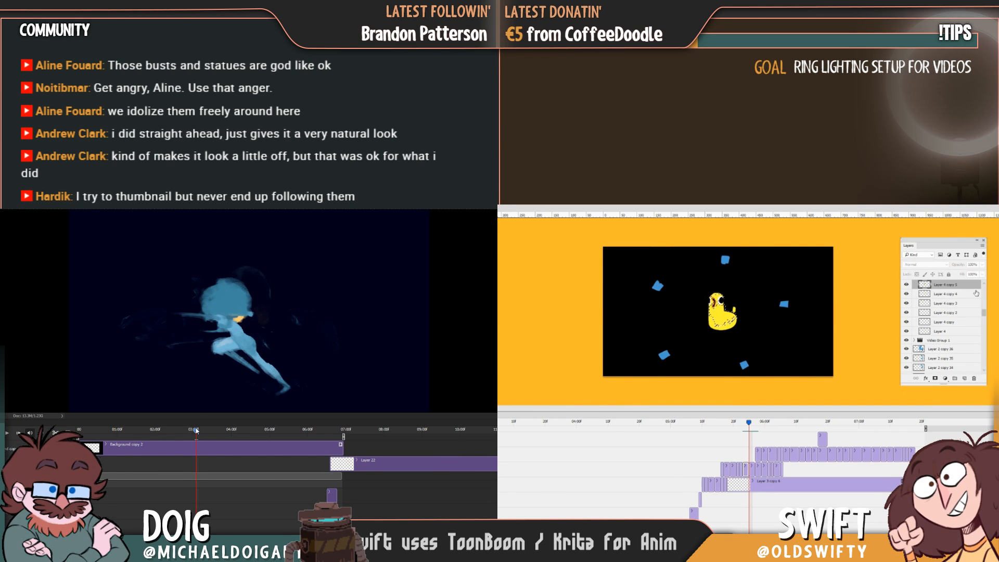
{"action": "left_click", "coordinate": [751, 470]}
{"action": "left_click_drag", "start_coordinate": [197, 431], "coordinate": [195, 433]}
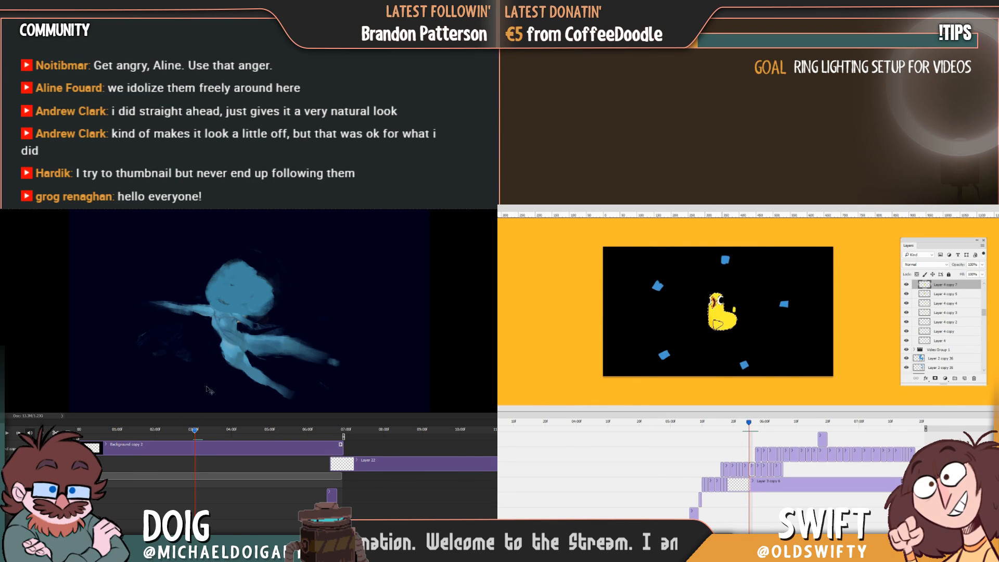
Scrub the swimming figure's dive to just past 04:00f and advance the duck animation to the drawing with the orange beak entering
{"action": "left_click_drag", "start_coordinate": [194, 435], "coordinate": [215, 431]}
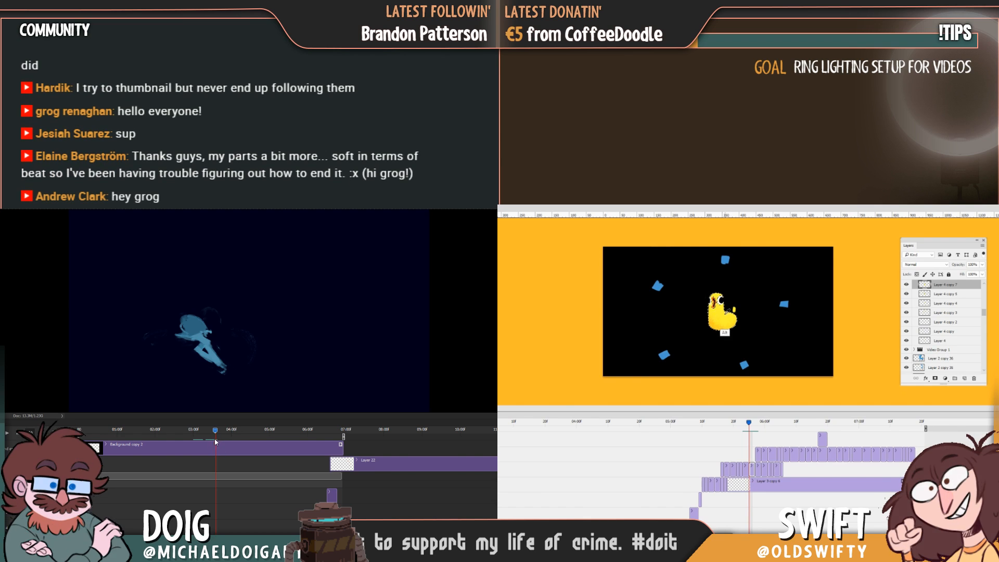
{"action": "key", "text": "Right"}
{"action": "mouse_move", "coordinate": [226, 432]}
{"action": "left_mouse_down"}
{"action": "mouse_move", "coordinate": [179, 433]}
{"action": "mouse_move", "coordinate": [251, 427]}
{"action": "mouse_move", "coordinate": [237, 423]}
{"action": "mouse_move", "coordinate": [239, 431]}
{"action": "left_mouse_up"}
{"action": "left_click_drag", "start_coordinate": [753, 429], "coordinate": [755, 429]}
{"action": "key", "text": "ctrl"}
{"action": "key", "text": "ctrl+u"}
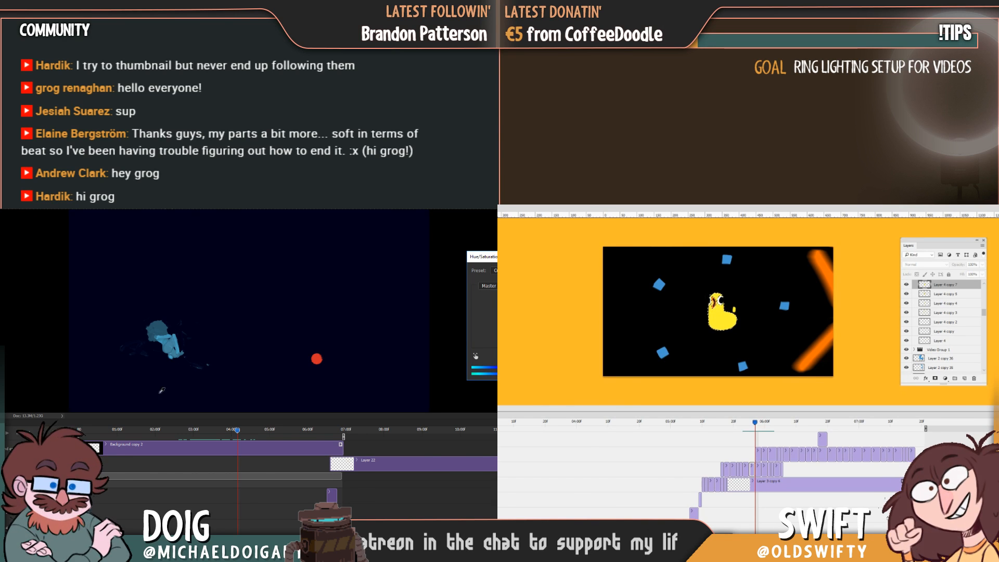
{"action": "key", "text": "Escape"}
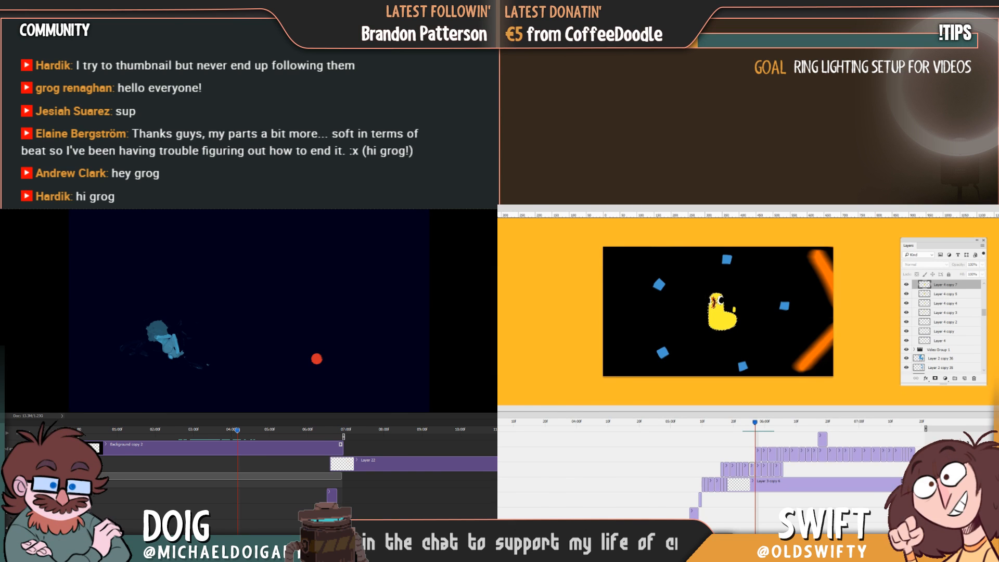
Return the swimming figure to its first standing pose and flip between the two neighbouring small-duck drawings to compare their shading
{"action": "left_click_drag", "start_coordinate": [238, 429], "coordinate": [78, 430]}
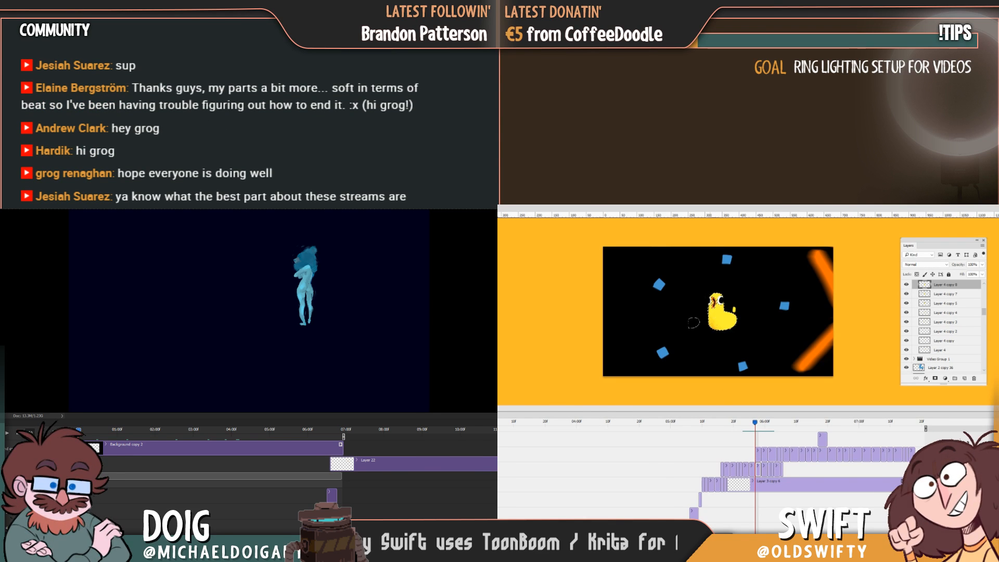
{"action": "key", "text": "ctrl"}
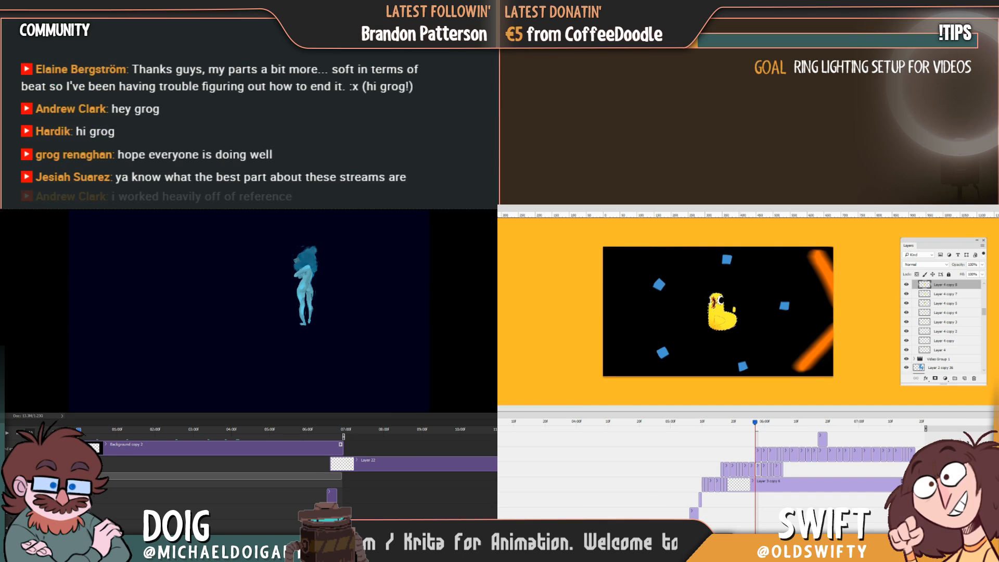
{"action": "key", "text": "Left"}
{"action": "key", "text": "Right"}
{"action": "key", "text": "Left"}
{"action": "key", "text": "Right"}
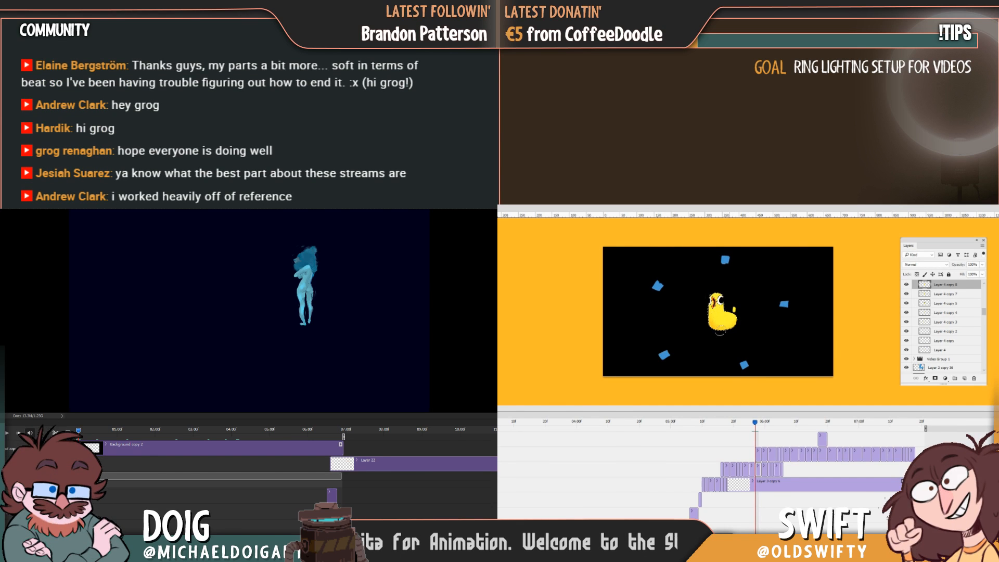
{"action": "key", "text": "Left"}
{"action": "key", "text": "Right"}
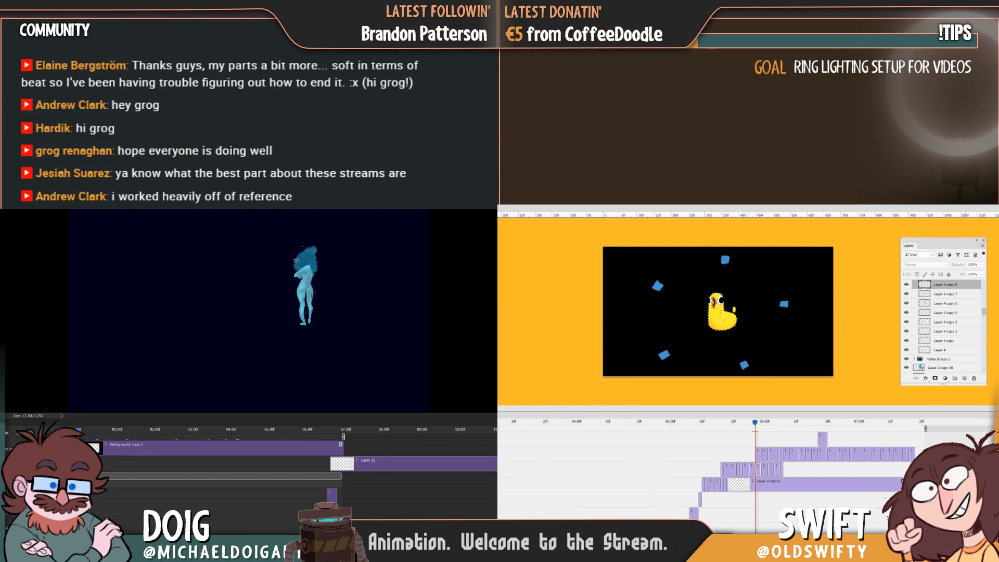
{"action": "key", "text": "Left"}
{"action": "key", "text": "Right"}
{"action": "key", "text": "Left"}
{"action": "key", "text": "Right"}
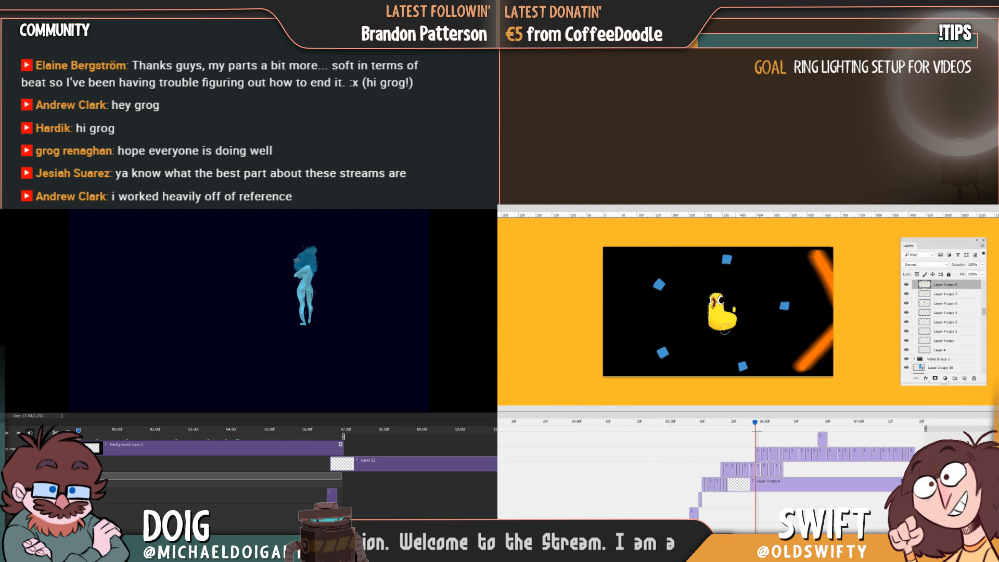
{"action": "key", "text": "Left"}
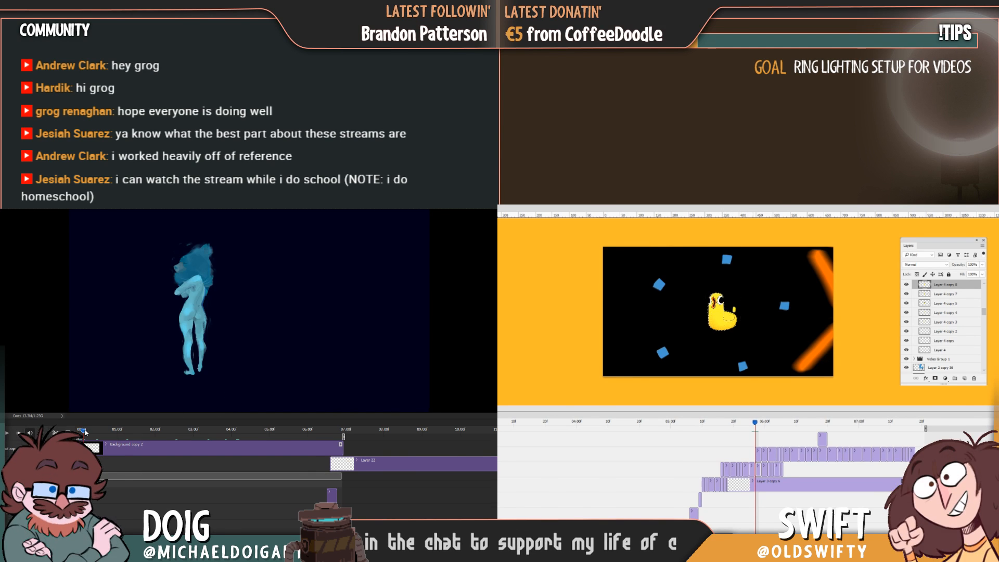
Scrub and play the swimming-figure animation from the first standing pose to the motion-blurred pose just past 05:00f
{"action": "mouse_move", "coordinate": [81, 430]}
{"action": "left_mouse_down"}
{"action": "mouse_move", "coordinate": [169, 435]}
{"action": "mouse_move", "coordinate": [78, 435]}
{"action": "left_mouse_up"}
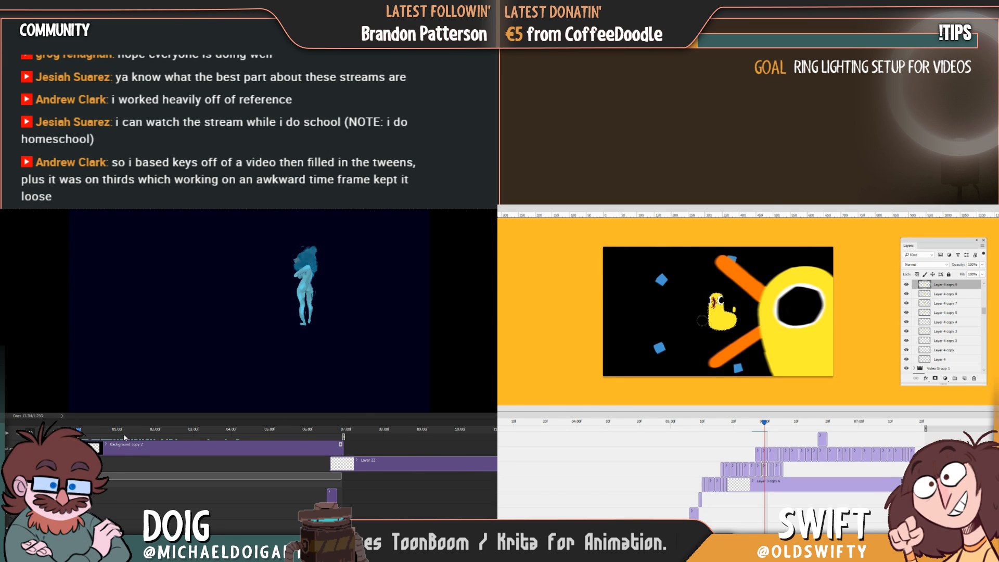
{"action": "left_click", "coordinate": [106, 431]}
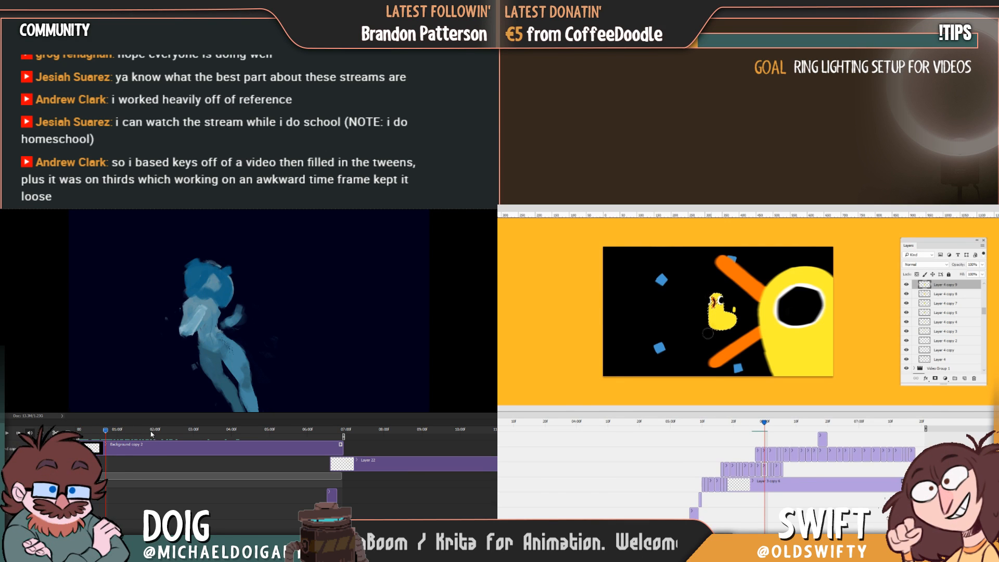
{"action": "left_click_drag", "start_coordinate": [106, 431], "coordinate": [165, 430]}
{"action": "key", "text": "space"}
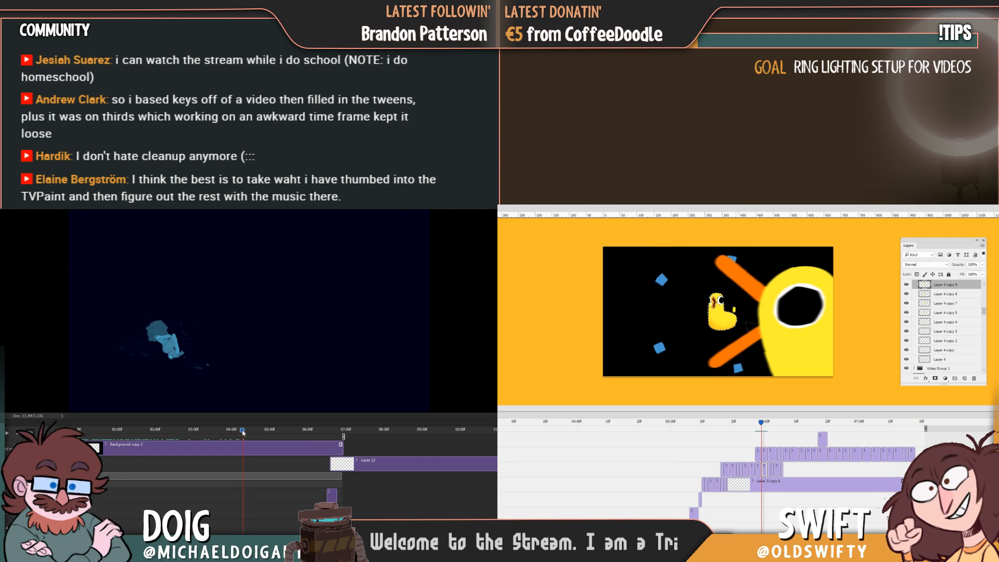
{"action": "mouse_move", "coordinate": [244, 432]}
{"action": "left_mouse_down"}
{"action": "mouse_move", "coordinate": [252, 432]}
{"action": "mouse_move", "coordinate": [244, 436]}
{"action": "left_mouse_up"}
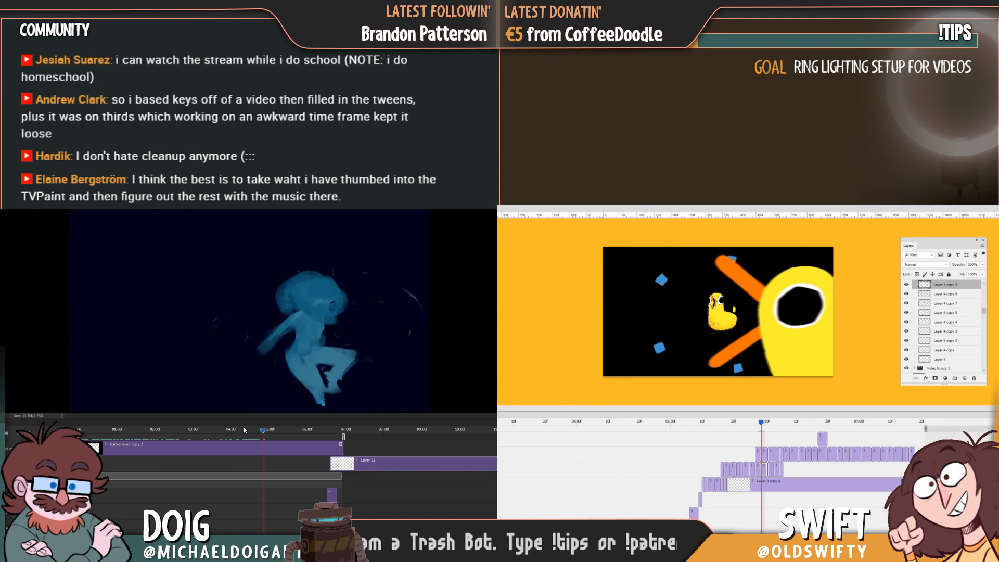
{"action": "key", "text": "space"}
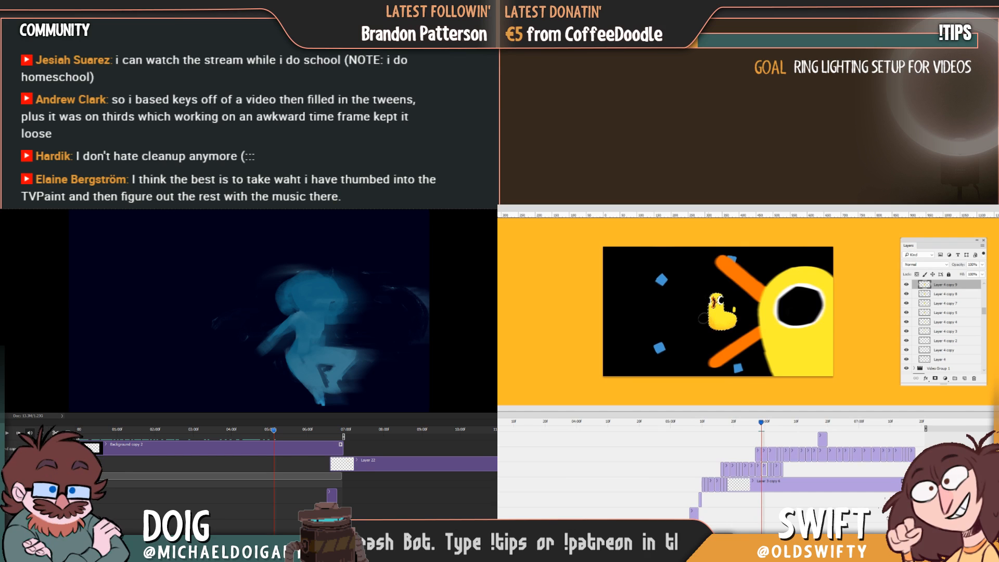
Find the swimming figure's clips around 05:00f and compare the small duck's shading with its preceding drawing
{"action": "scroll", "coordinate": [289, 469], "scroll_direction": "up", "scroll_amount": 3}
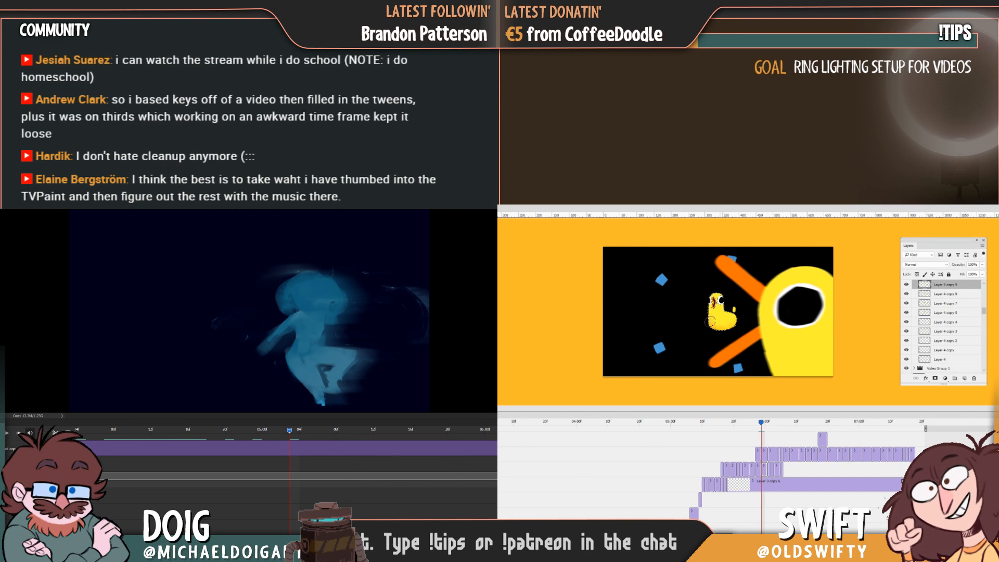
{"action": "scroll", "coordinate": [289, 469], "scroll_direction": "up", "scroll_amount": 10}
{"action": "key", "text": "Left"}
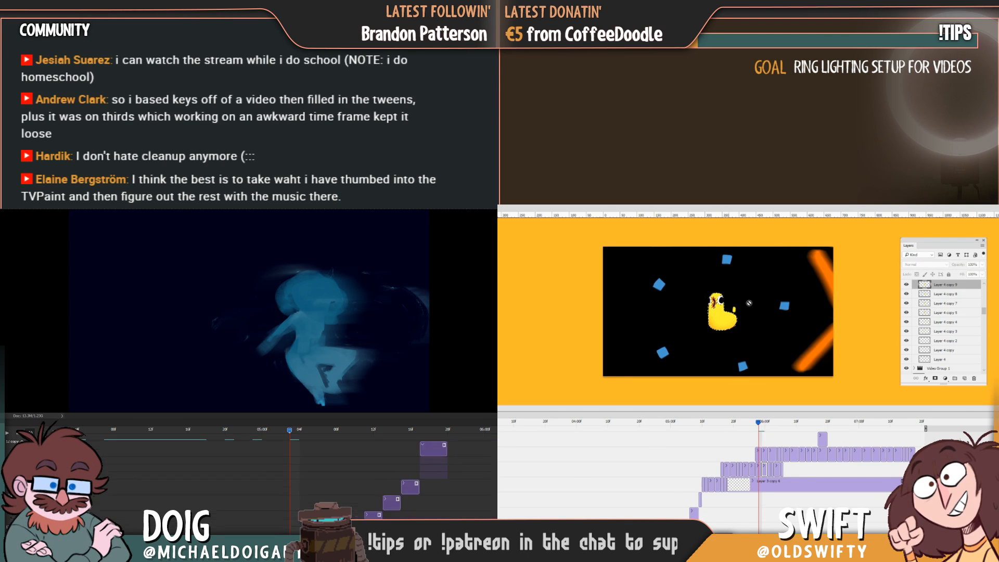
{"action": "scroll", "coordinate": [289, 468], "scroll_direction": "down", "scroll_amount": 5}
{"action": "key", "text": "Right"}
{"action": "scroll", "coordinate": [290, 468], "scroll_direction": "down", "scroll_amount": 1}
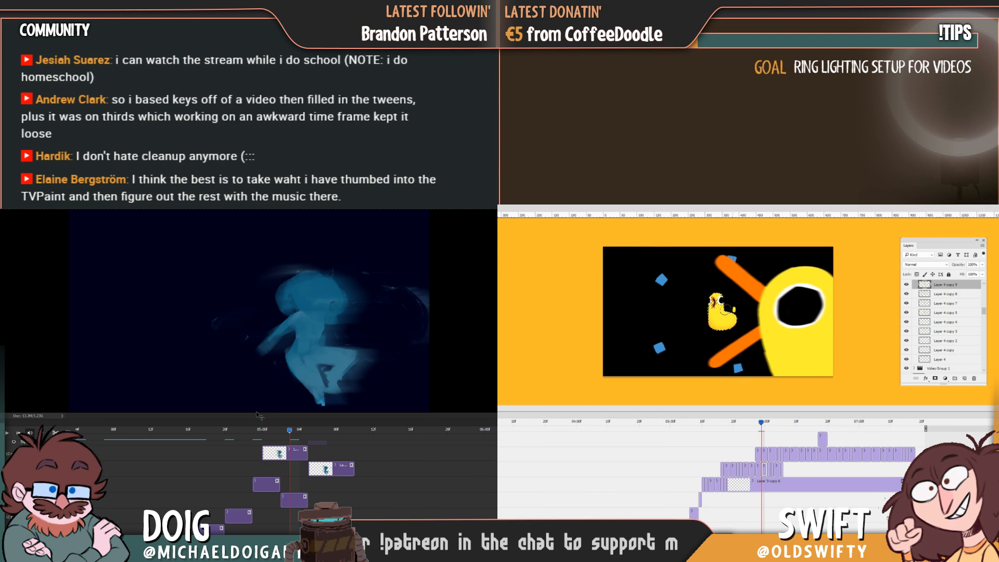
{"action": "key", "text": "Right"}
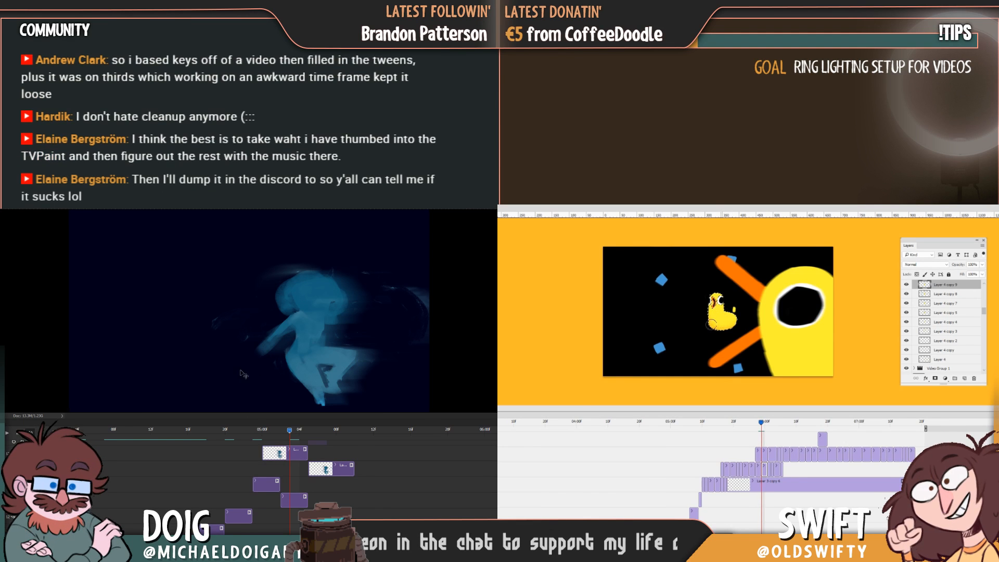
{"action": "key", "text": "Left"}
{"action": "key", "text": "Right"}
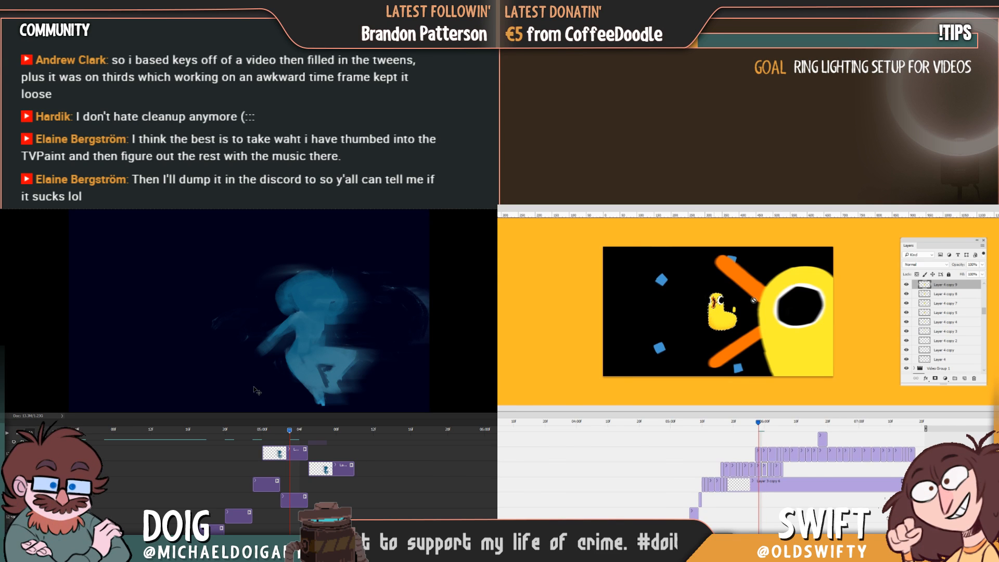
{"action": "key", "text": "Left"}
{"action": "key", "text": "Right"}
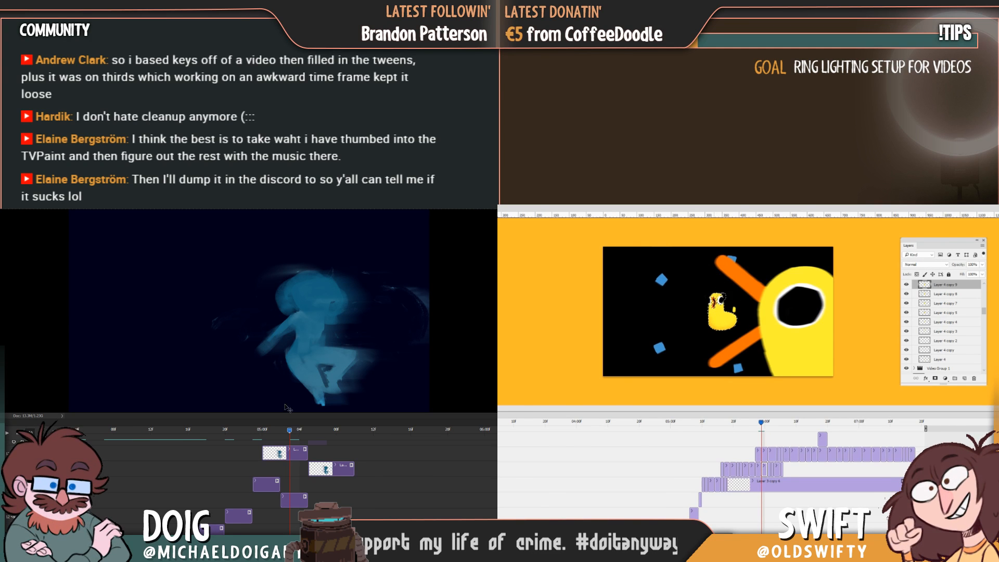
Scrub the swimming-figure animation backwards from the motion-blurred pose to the small curled pose at about 04:09f and find its clips
{"action": "left_click", "coordinate": [280, 438]}
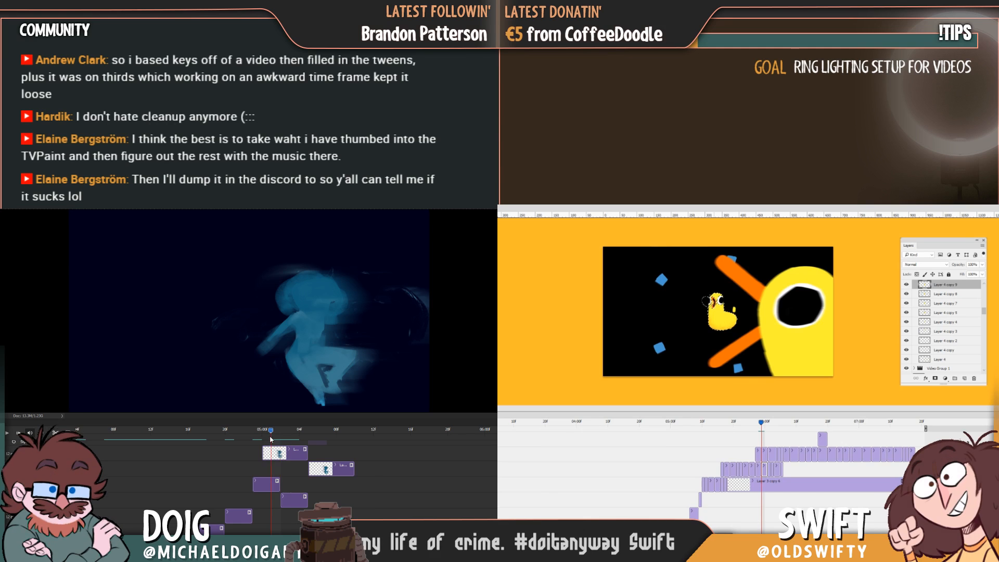
{"action": "left_click", "coordinate": [267, 438]}
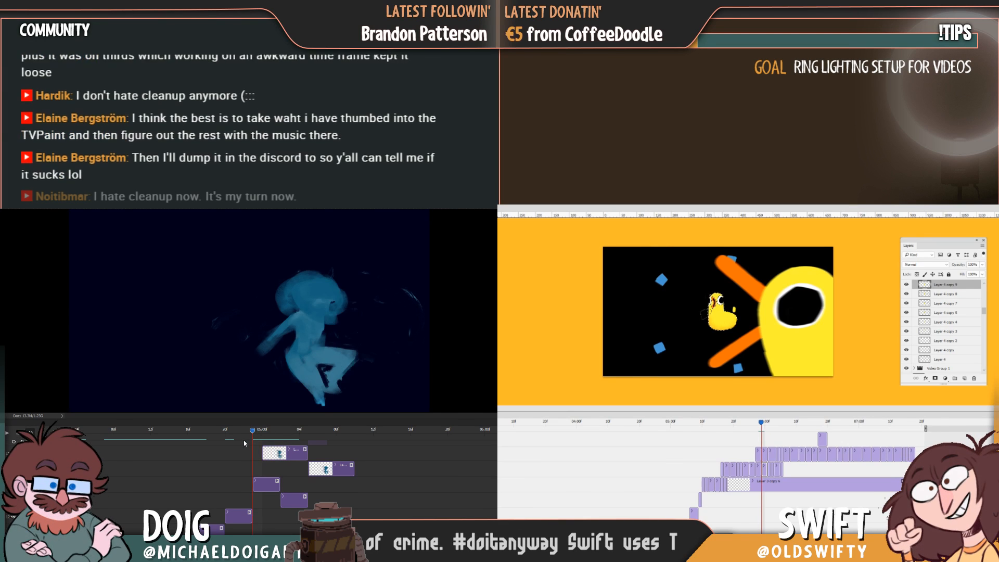
{"action": "left_click", "coordinate": [215, 440]}
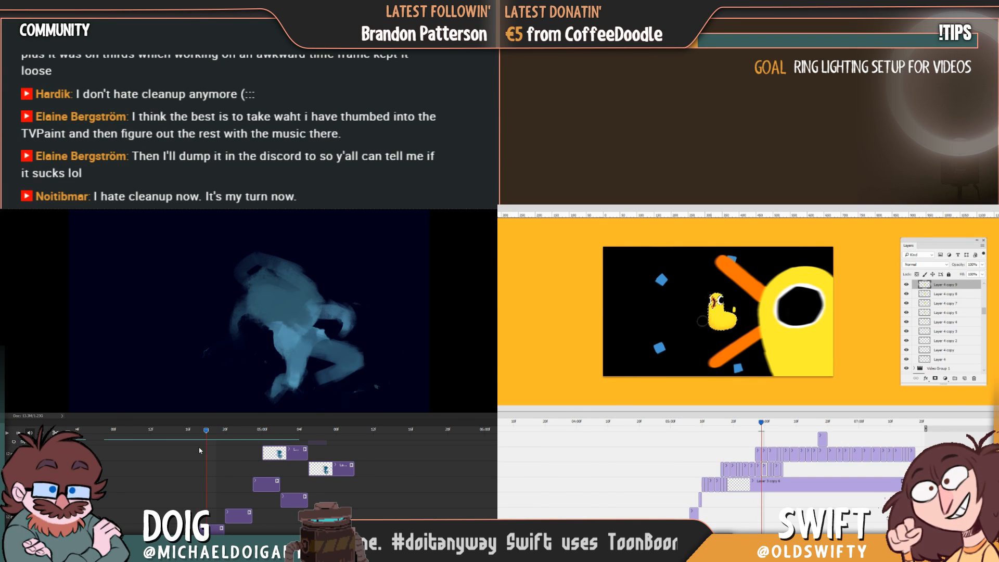
{"action": "left_click", "coordinate": [187, 440]}
{"action": "left_click", "coordinate": [160, 440]}
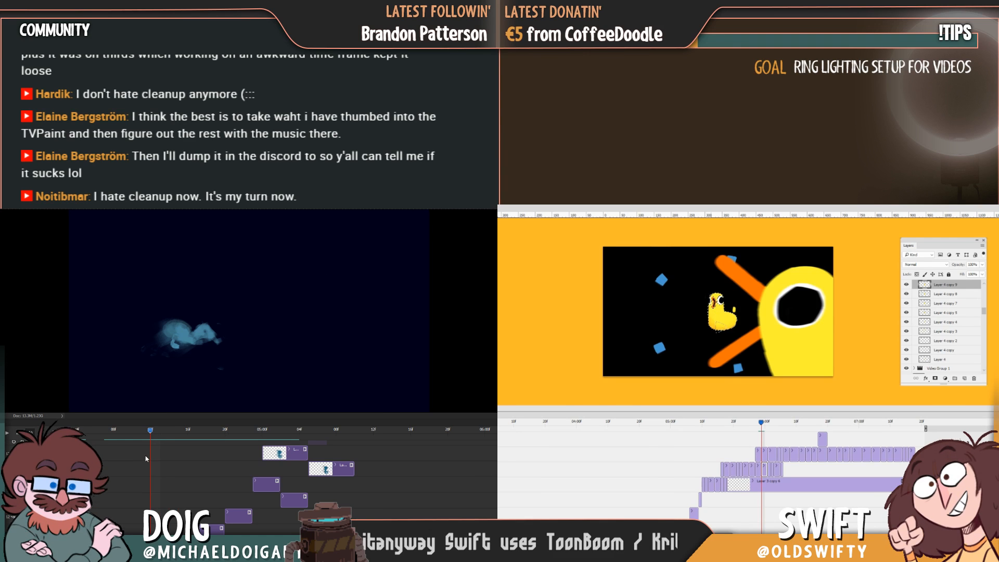
{"action": "left_click", "coordinate": [150, 441]}
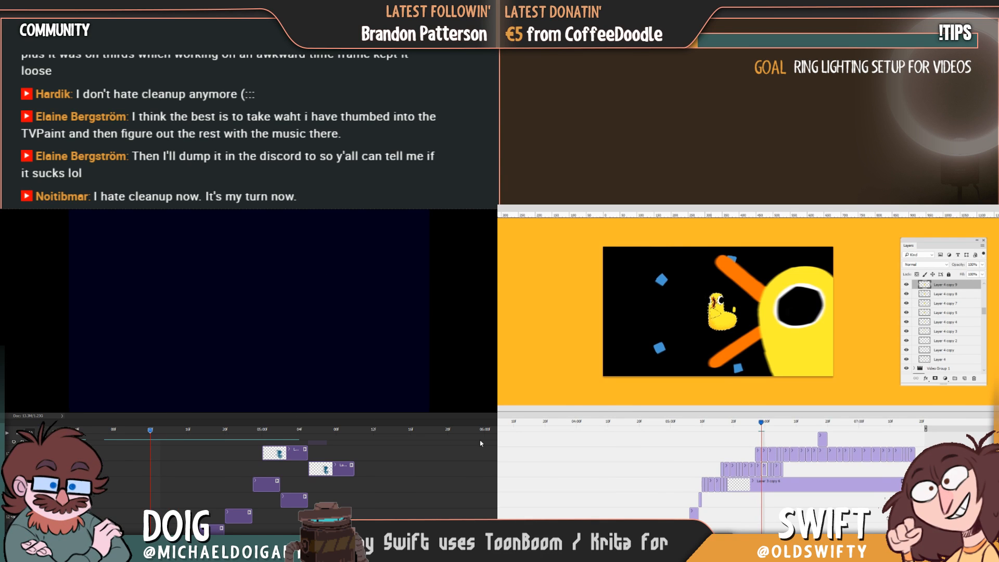
{"action": "scroll", "coordinate": [164, 468], "scroll_direction": "down", "scroll_amount": 4}
{"action": "scroll", "coordinate": [156, 468], "scroll_direction": "down", "scroll_amount": 1}
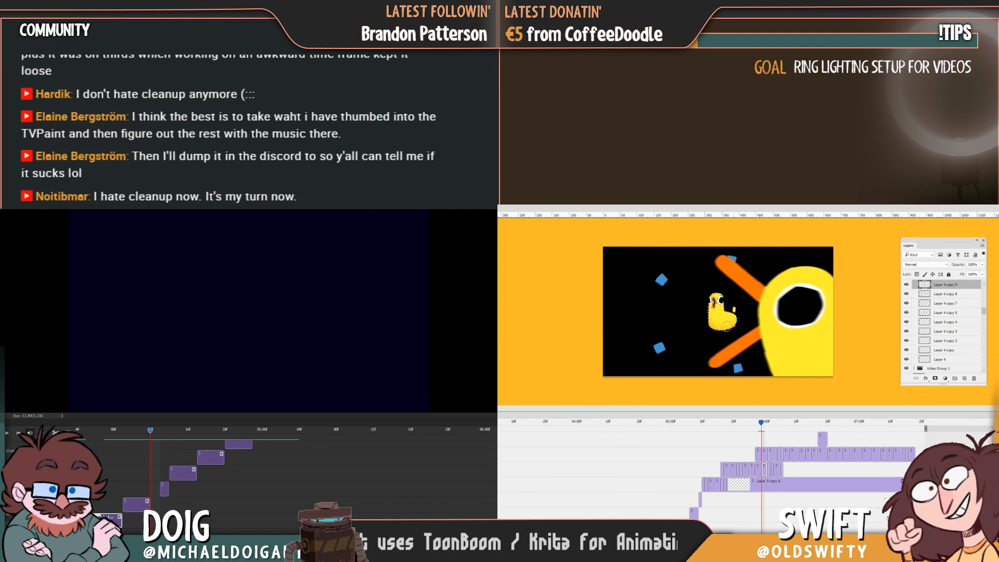
{"action": "left_click_drag", "start_coordinate": [151, 432], "coordinate": [122, 433]}
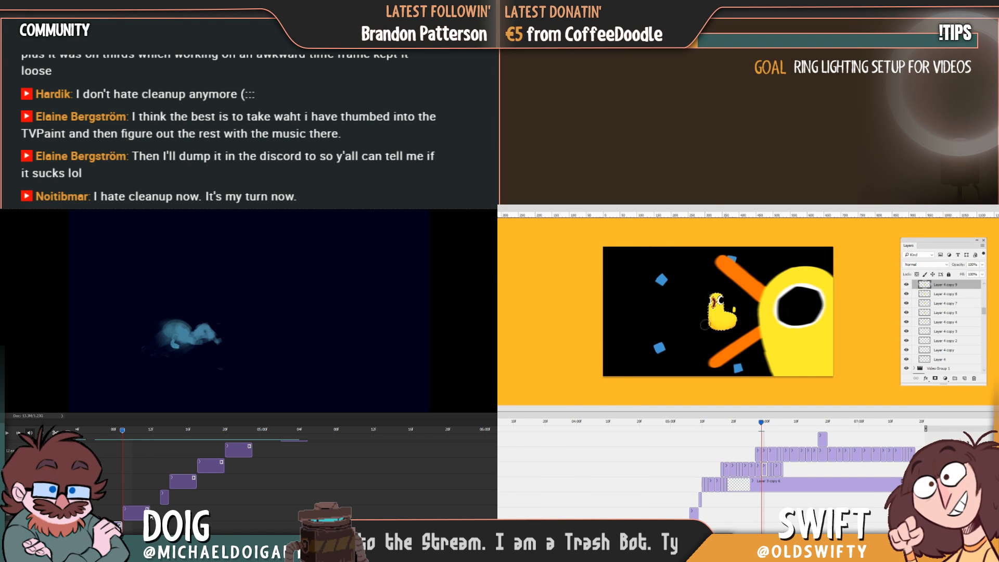
Flip between the current small-duck drawing and its neighbours to check the body shading
{"action": "key", "text": "Left"}
{"action": "key", "text": "Right"}
{"action": "key", "text": "Right"}
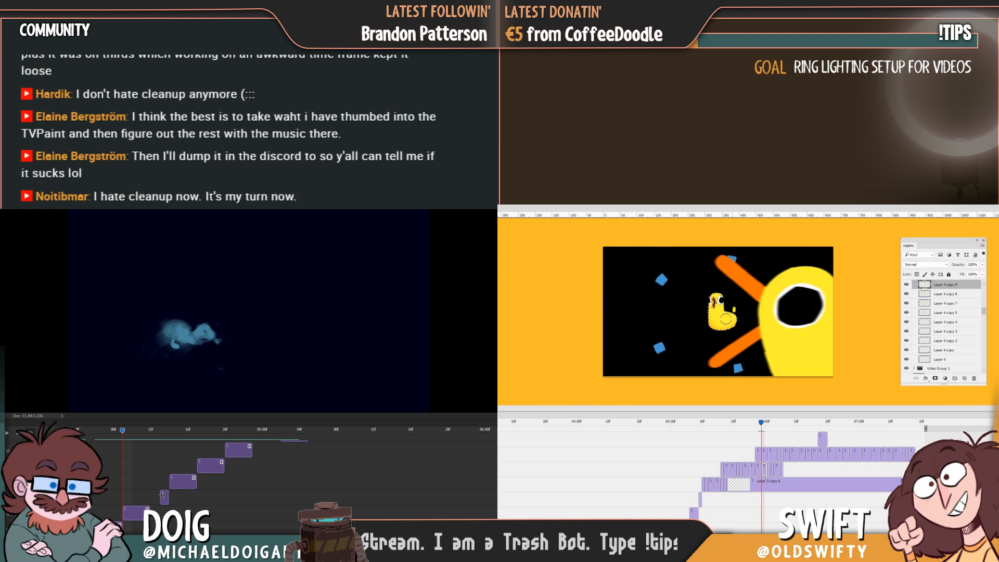
{"action": "key", "text": "Left"}
{"action": "key", "text": "Right"}
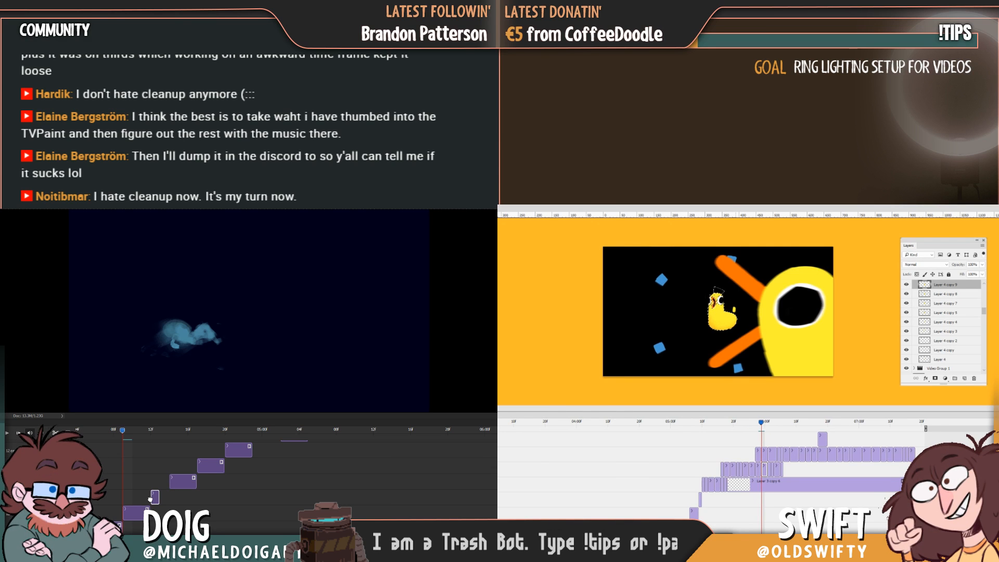
Extend the start of the swimming figure's crawling-pose clip back to 04:13f and play the motion
{"action": "left_click_drag", "start_coordinate": [124, 432], "coordinate": [185, 447]}
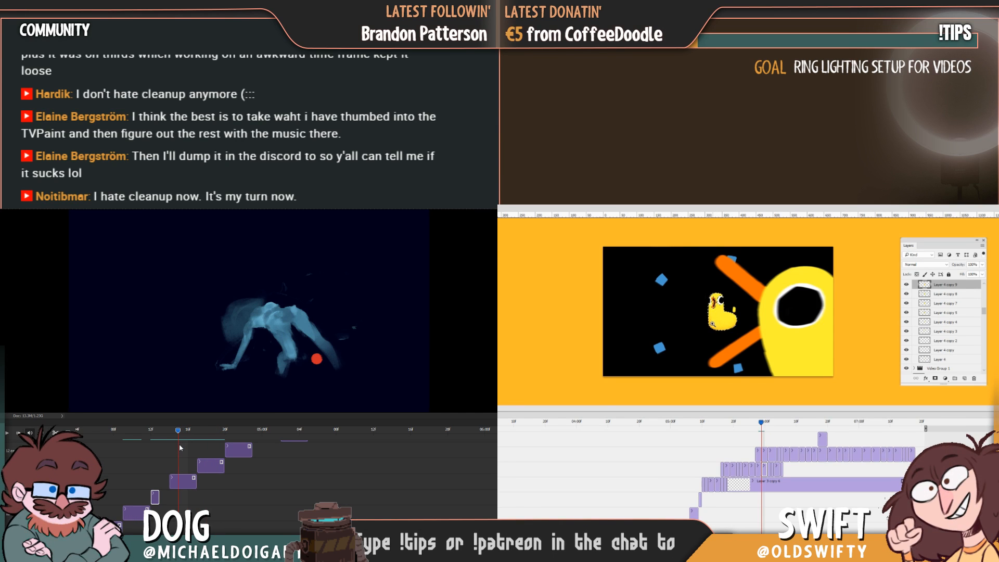
{"action": "left_click", "coordinate": [170, 446]}
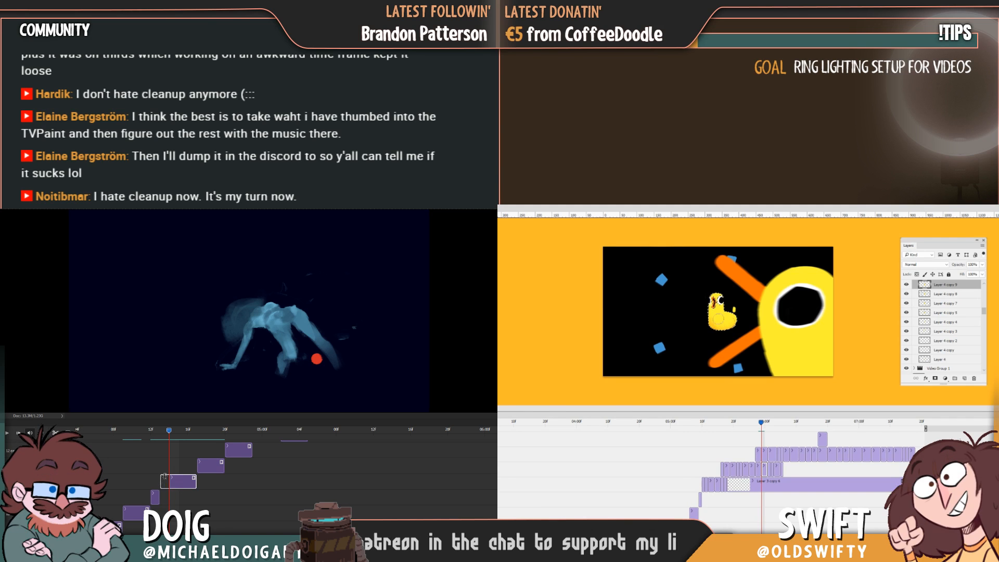
{"action": "key", "text": "space"}
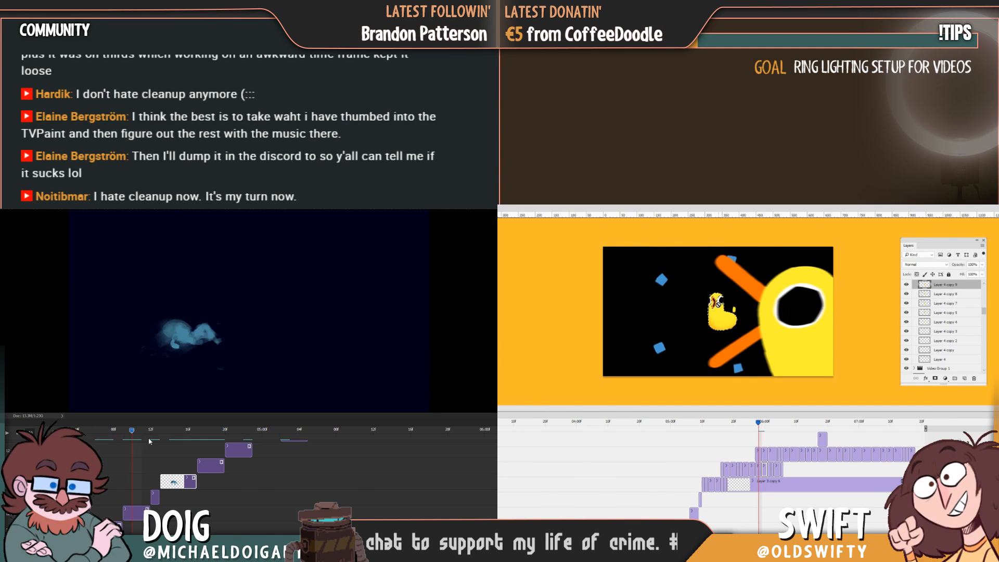
{"action": "key", "text": "space"}
{"action": "key", "text": "space"}
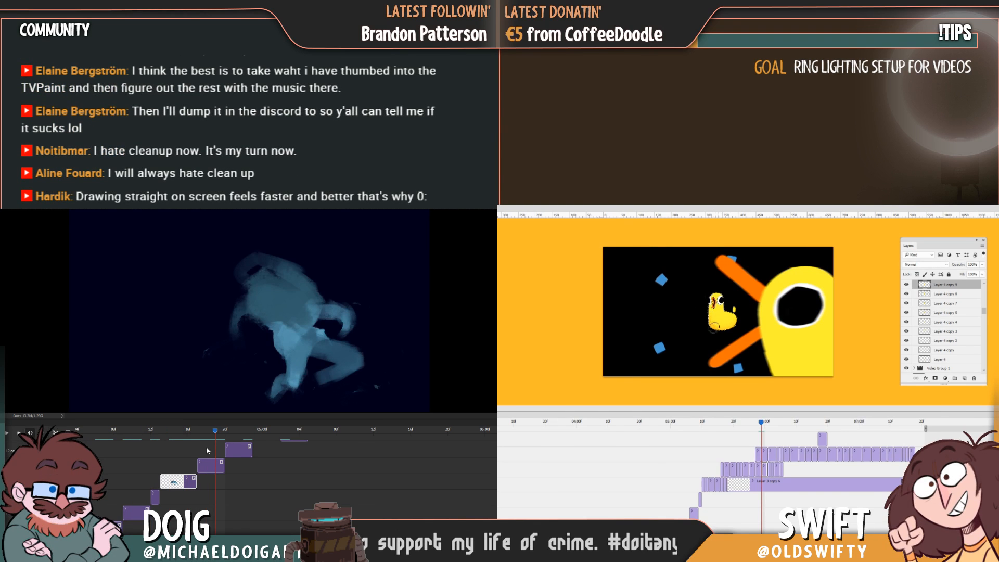
Shorten the end of the crawling-pose clip to 04:16f and play the motion through it
{"action": "left_click", "coordinate": [189, 450]}
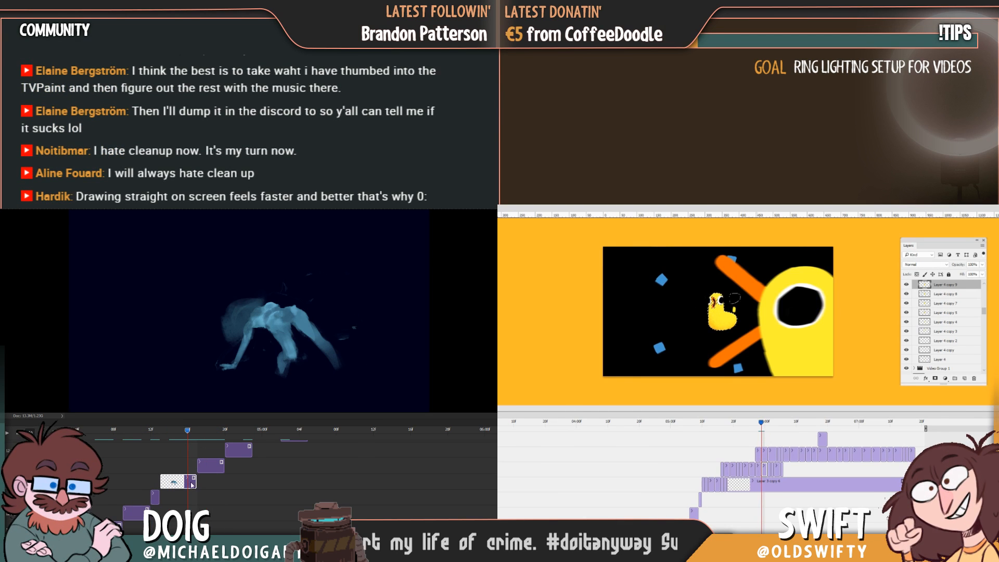
{"action": "left_click_drag", "start_coordinate": [194, 484], "coordinate": [186, 484]}
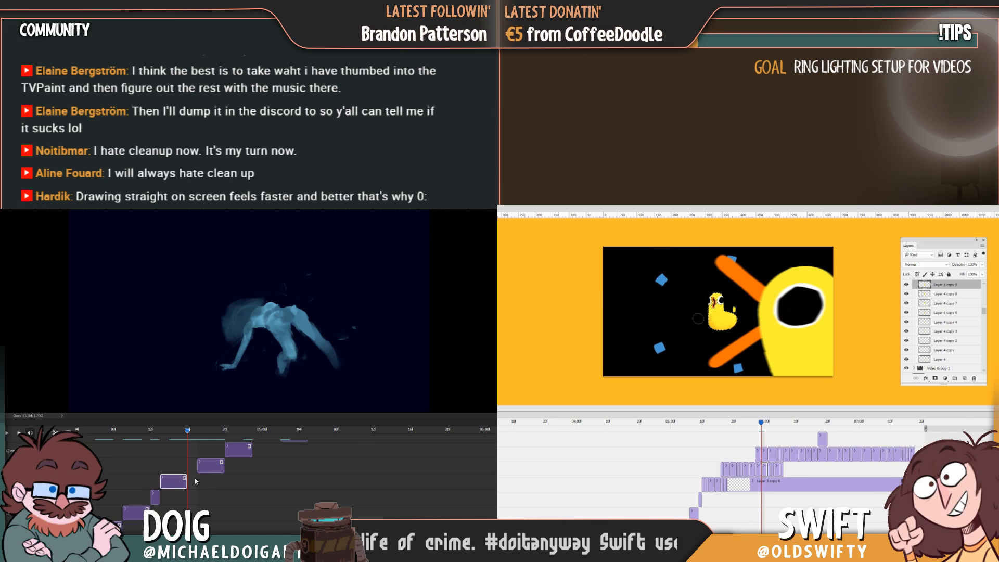
{"action": "key", "text": "space"}
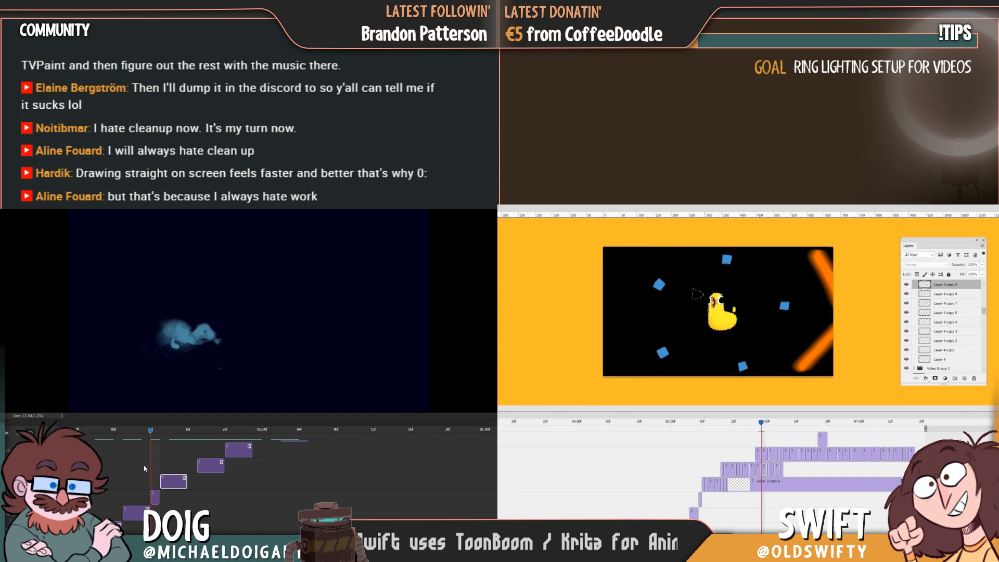
Shift the figure's crawling pose slightly left and up, and scrub and play the surrounding frames to check its placement
{"action": "left_click", "coordinate": [178, 451]}
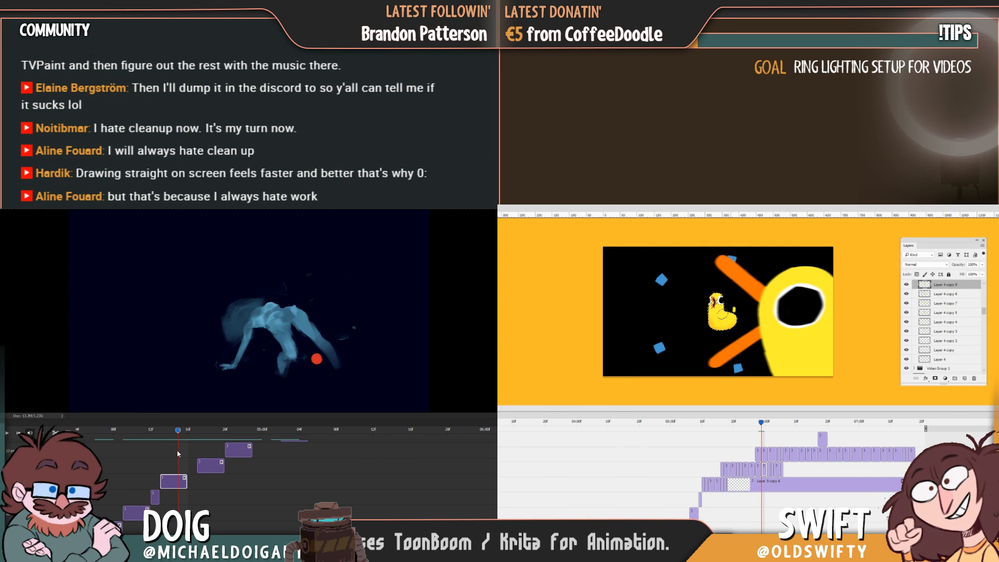
{"action": "left_click_drag", "start_coordinate": [281, 322], "coordinate": [267, 316]}
{"action": "left_click", "coordinate": [160, 432]}
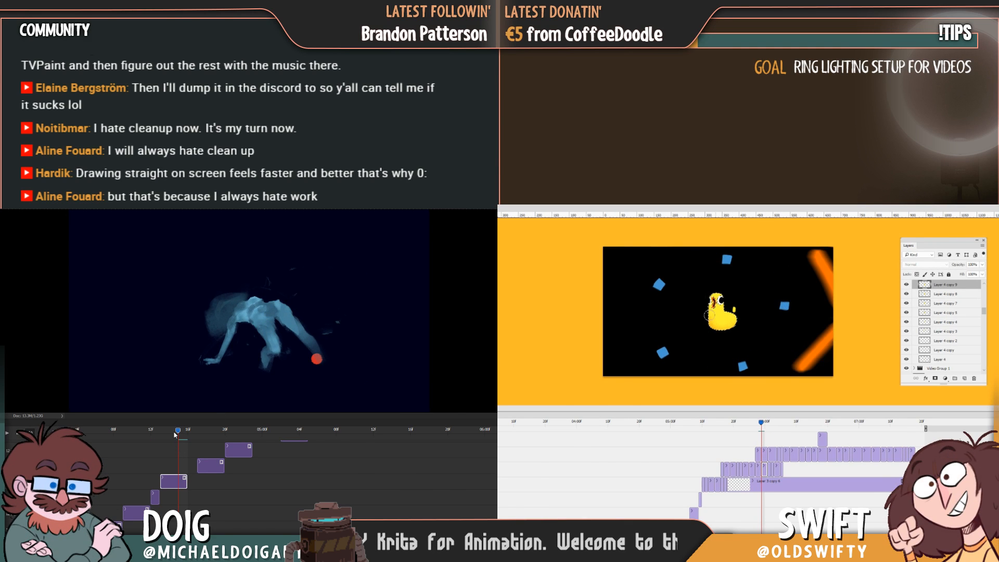
{"action": "left_click_drag", "start_coordinate": [149, 435], "coordinate": [244, 436]}
{"action": "key", "text": "space"}
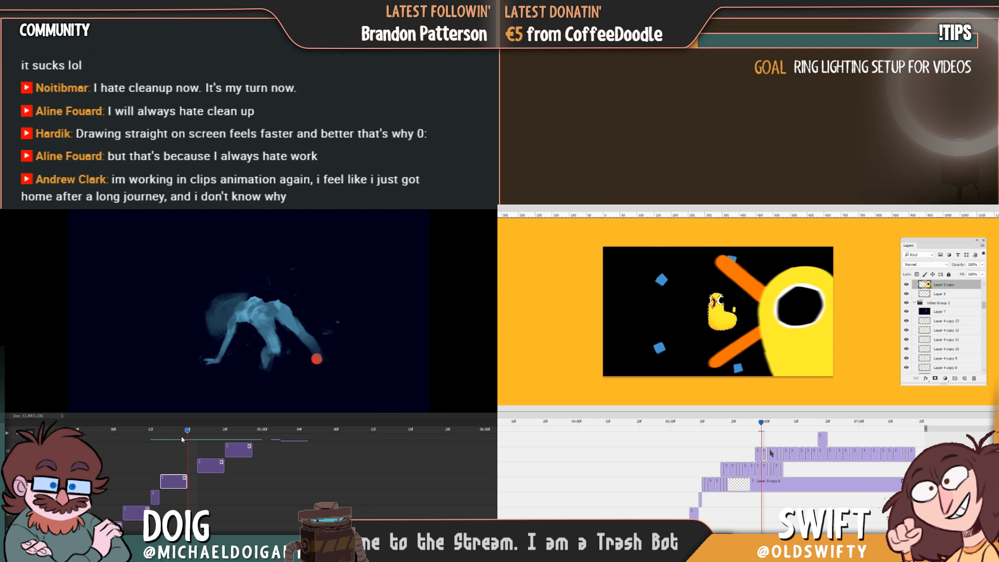
Extend the crawling-pose clip's end to meet the following clip, split it at 04:15f, and go to its second part
{"action": "left_click_drag", "start_coordinate": [188, 481], "coordinate": [192, 481]}
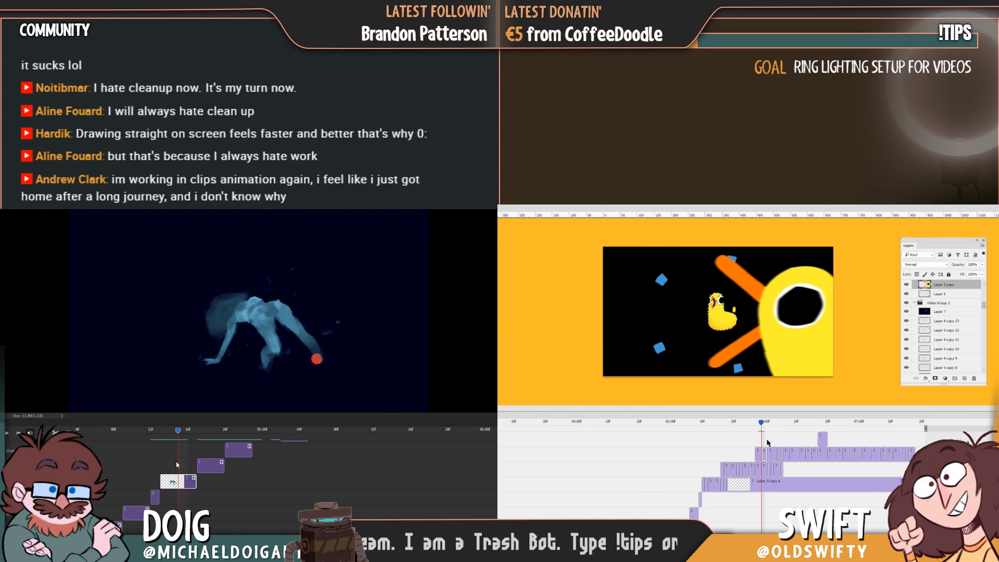
{"action": "left_click_drag", "start_coordinate": [192, 482], "coordinate": [179, 481]}
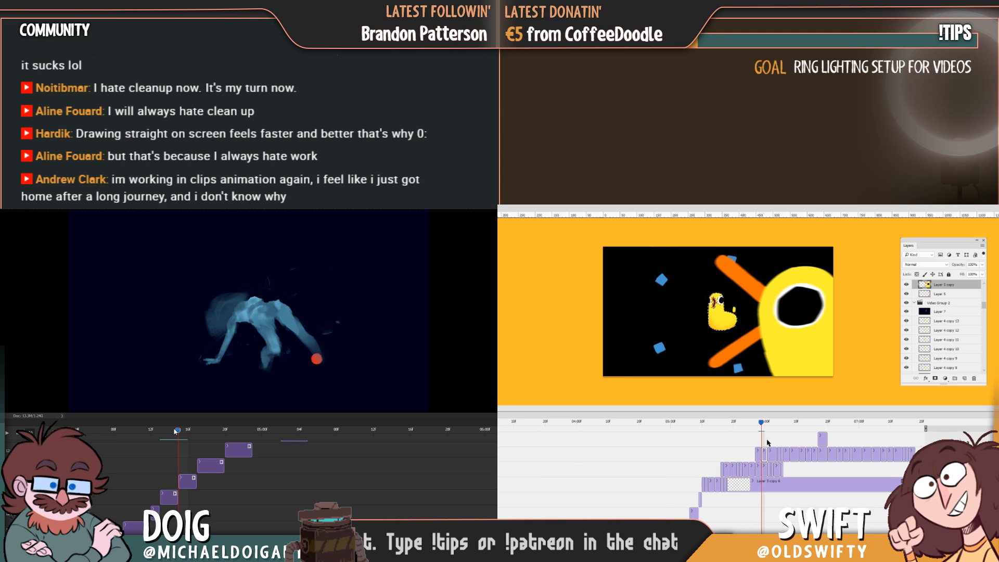
{"action": "mouse_move", "coordinate": [191, 432]}
{"action": "left_mouse_down"}
{"action": "mouse_move", "coordinate": [219, 434]}
{"action": "mouse_move", "coordinate": [187, 432]}
{"action": "left_mouse_up"}
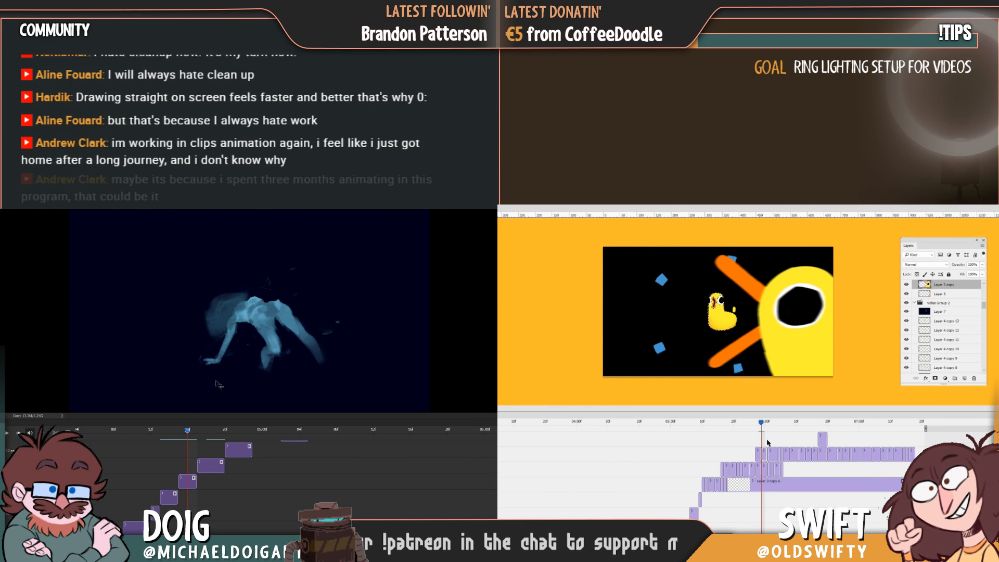
Rotate the crawling figure in the second part of the split clip clockwise and enlarge it slightly
{"action": "key", "text": "ctrl"}
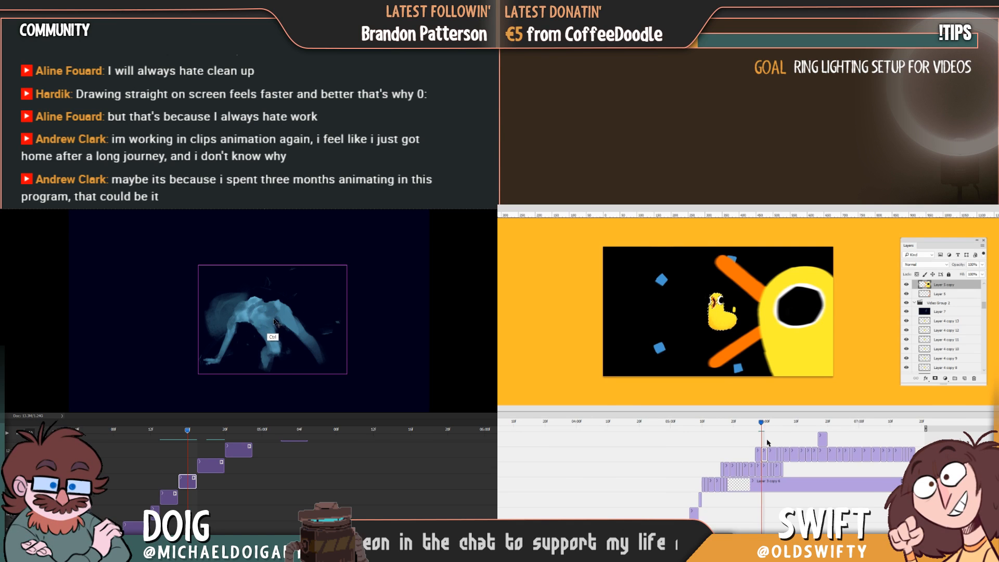
{"action": "left_click_drag", "start_coordinate": [340, 333], "coordinate": [337, 339]}
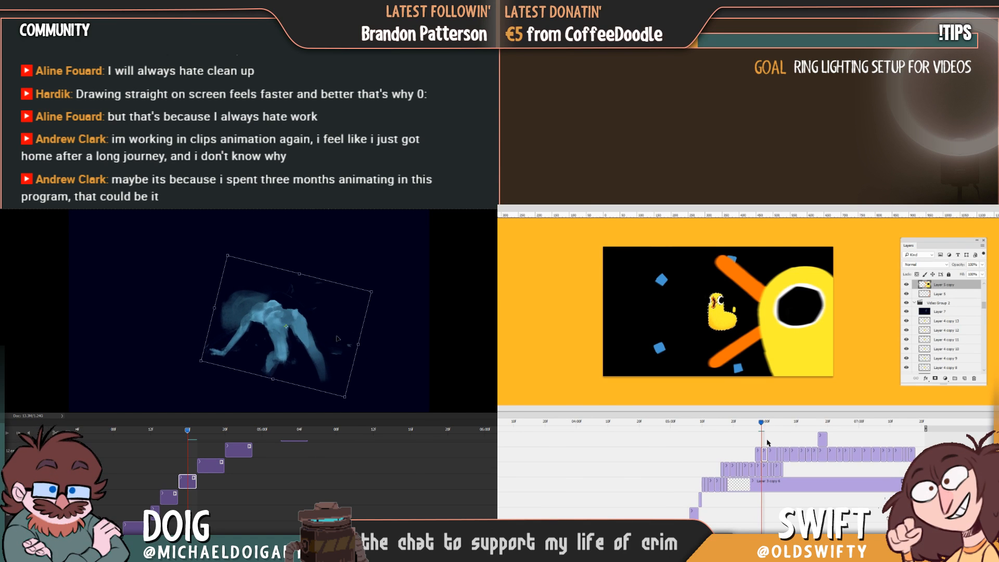
{"action": "left_click_drag", "start_coordinate": [346, 403], "coordinate": [349, 405]}
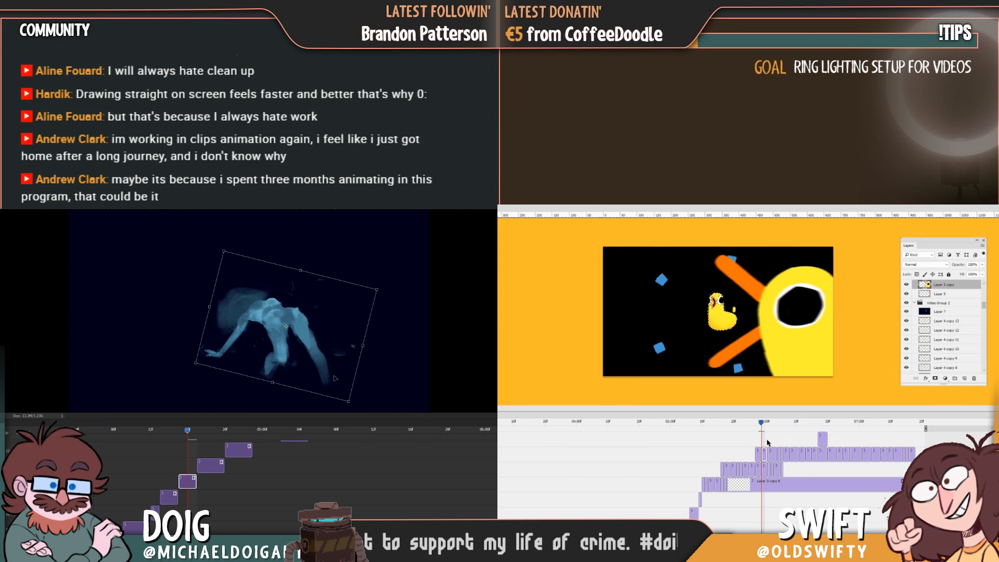
Erase the rotated figure's reaching arm, choose a different brush, and repaint the arm bent beneath the body
{"action": "mouse_move", "coordinate": [188, 431]}
{"action": "left_mouse_down"}
{"action": "mouse_move", "coordinate": [206, 431]}
{"action": "mouse_move", "coordinate": [177, 430]}
{"action": "left_mouse_up"}
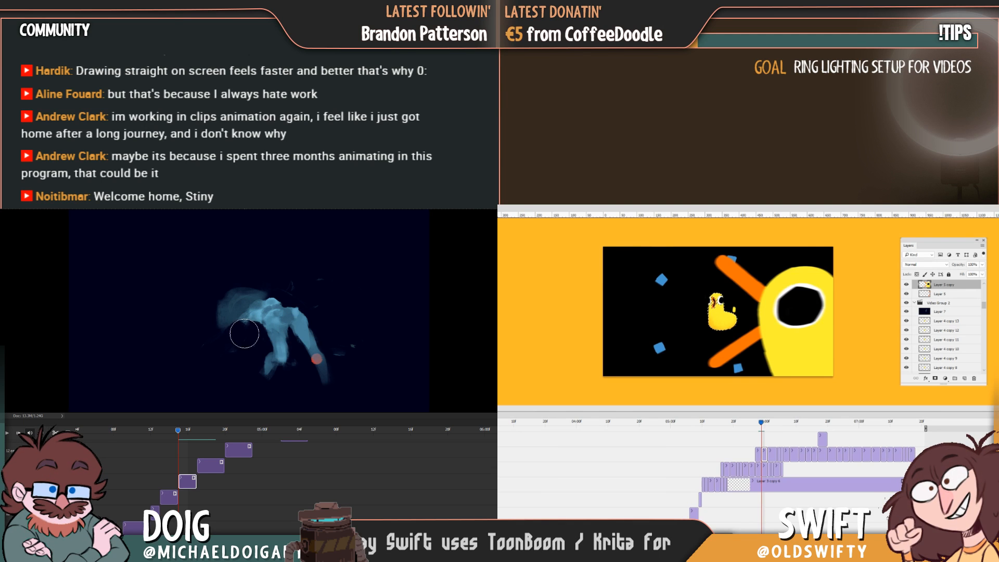
{"action": "right_click", "coordinate": [73, 325]}
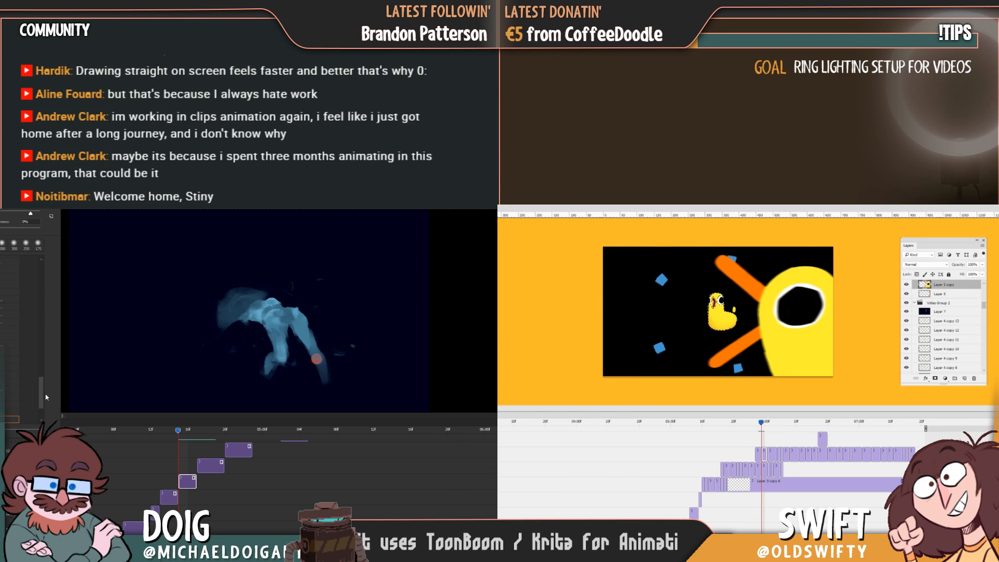
{"action": "left_click_drag", "start_coordinate": [42, 397], "coordinate": [41, 306]}
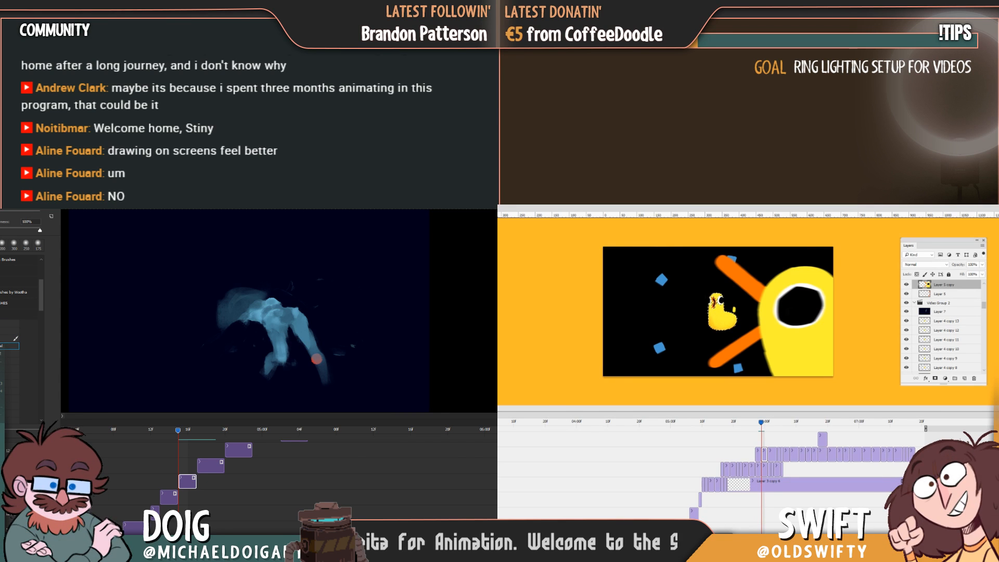
{"action": "left_click", "coordinate": [210, 338]}
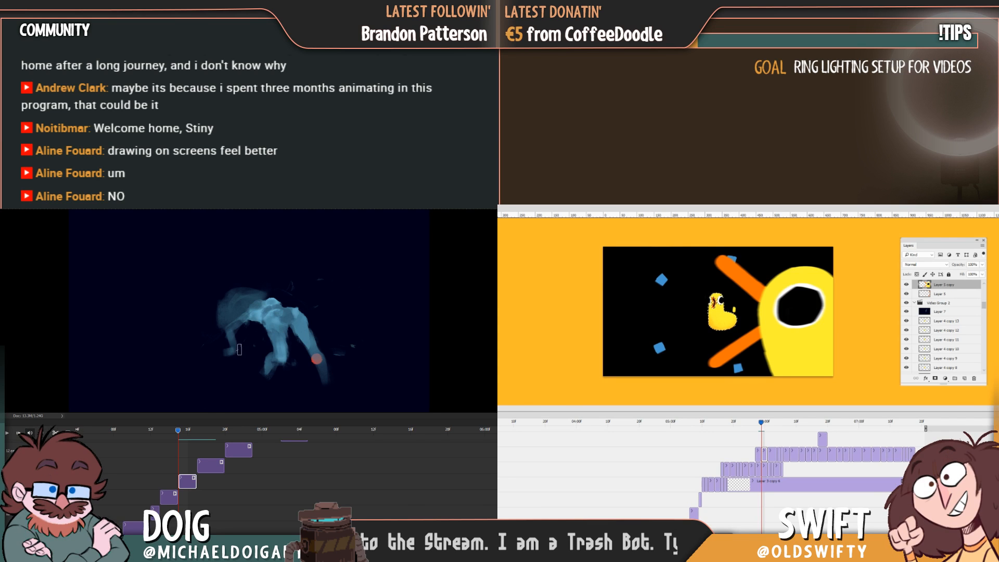
Play and scrub the swimming-figure animation across the reworked crawling pose up to the pose at 04:20f
{"action": "mouse_move", "coordinate": [178, 433]}
{"action": "left_mouse_down"}
{"action": "mouse_move", "coordinate": [193, 436]}
{"action": "mouse_move", "coordinate": [181, 435]}
{"action": "left_mouse_up"}
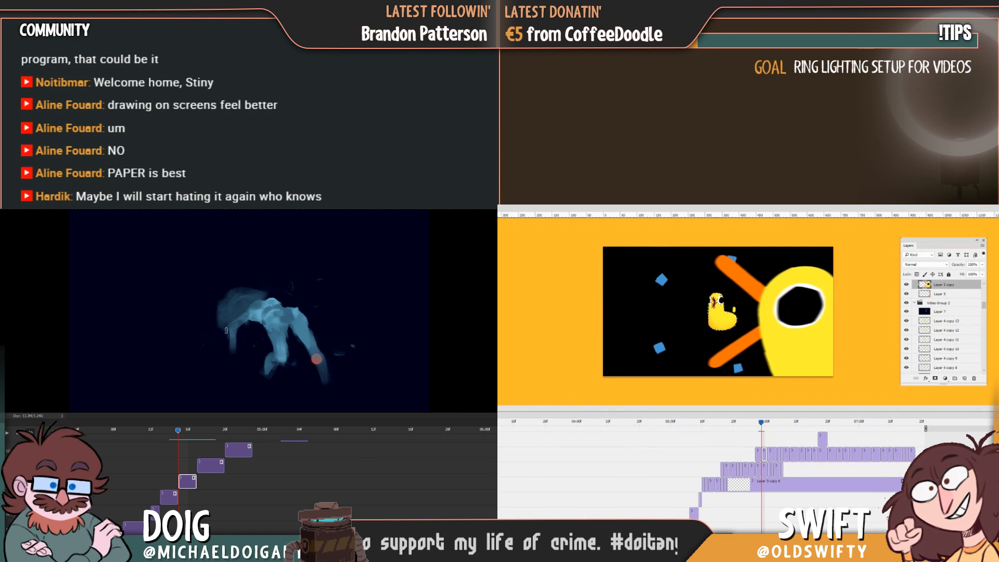
{"action": "left_click", "coordinate": [175, 431]}
{"action": "key", "text": "space"}
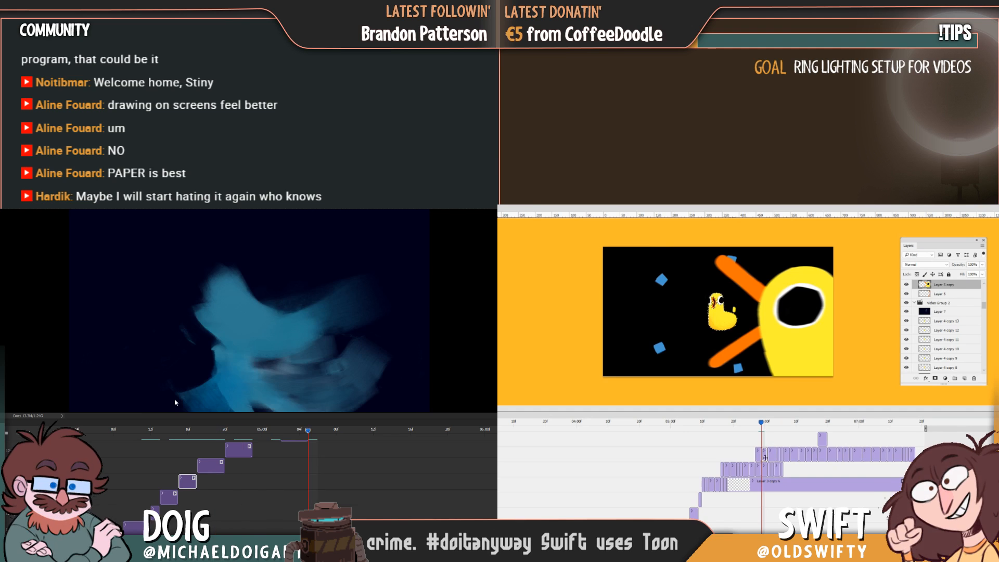
{"action": "left_click", "coordinate": [124, 431]}
{"action": "left_click_drag", "start_coordinate": [127, 431], "coordinate": [224, 435]}
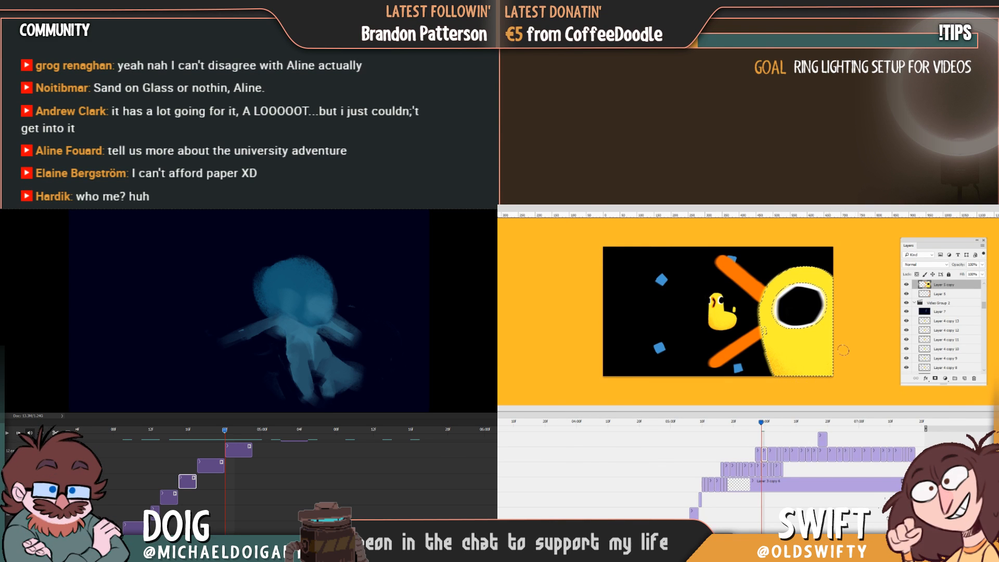
Go to the next duck drawing just past 06:00f, clear the selection, shade the small duck on Layer 4 copy 10, and save
{"action": "left_click", "coordinate": [764, 422]}
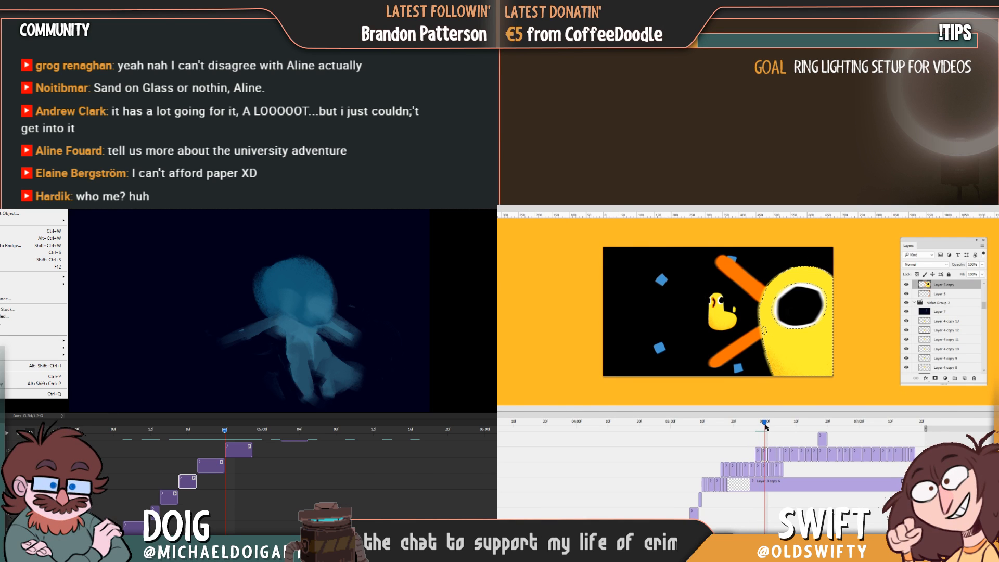
{"action": "left_click_drag", "start_coordinate": [766, 425], "coordinate": [766, 427]}
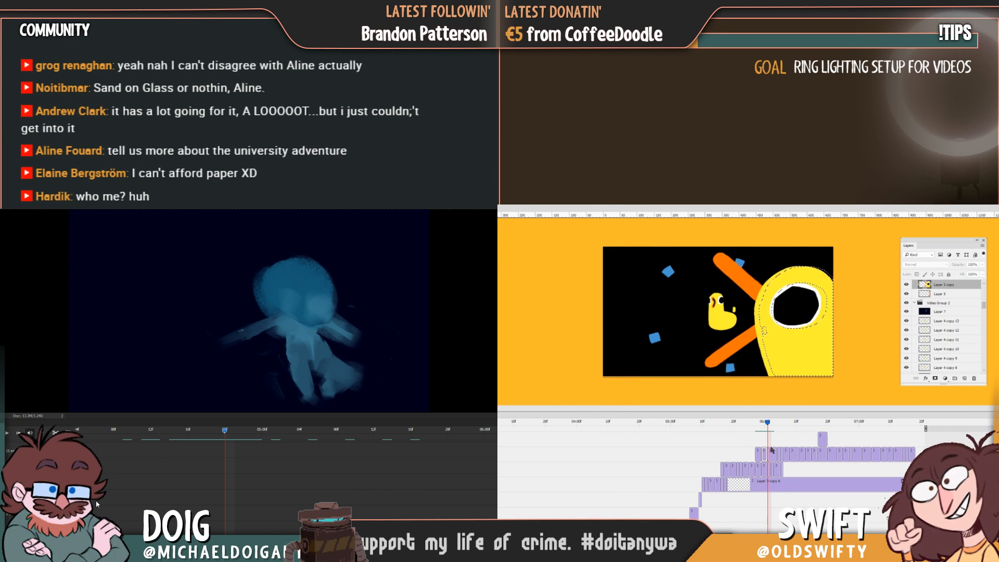
{"action": "left_click", "coordinate": [769, 469]}
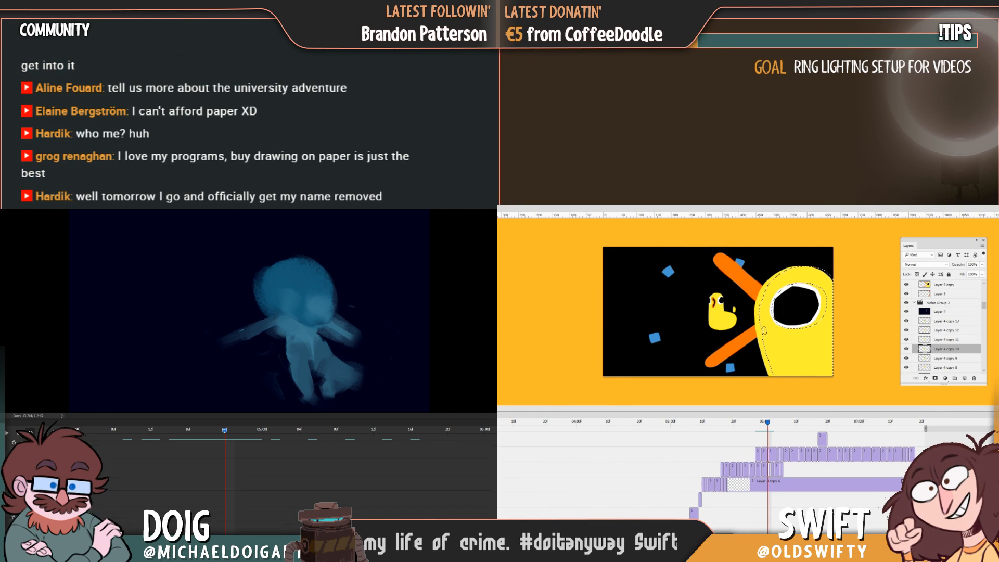
{"action": "scroll", "coordinate": [296, 484], "scroll_direction": "down", "scroll_amount": 5}
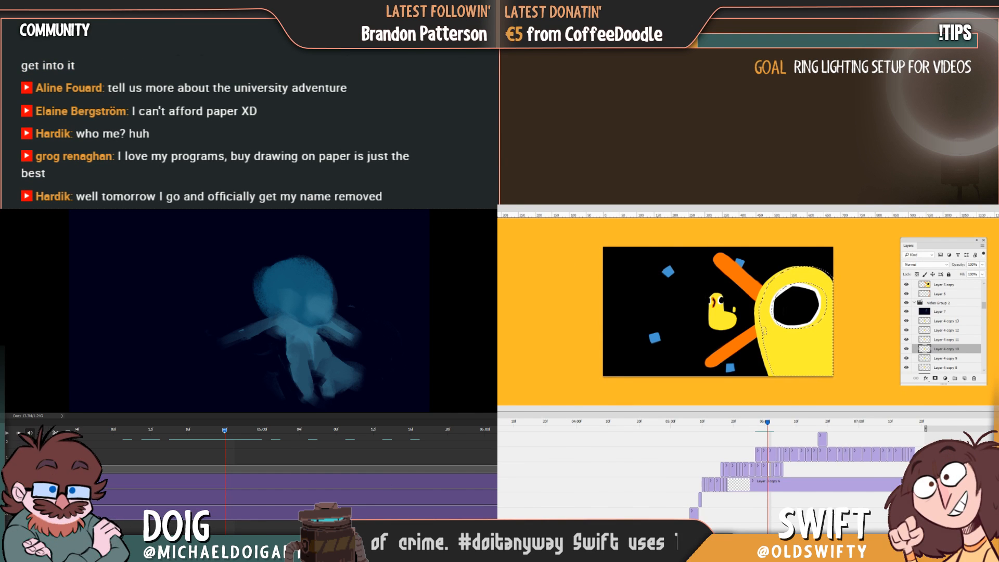
{"action": "key", "text": "ctrl+d"}
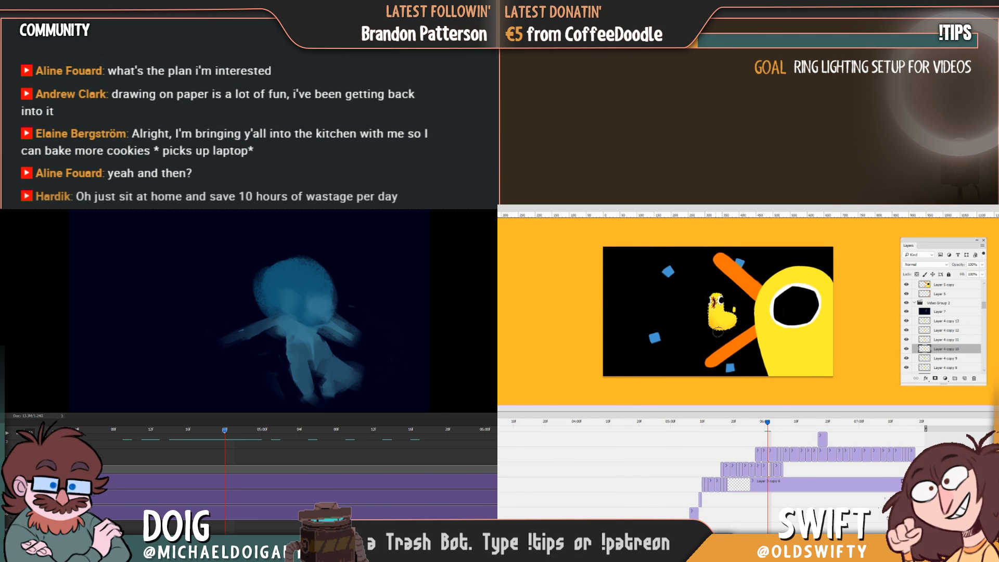
{"action": "key", "text": "Left"}
{"action": "key", "text": "Right"}
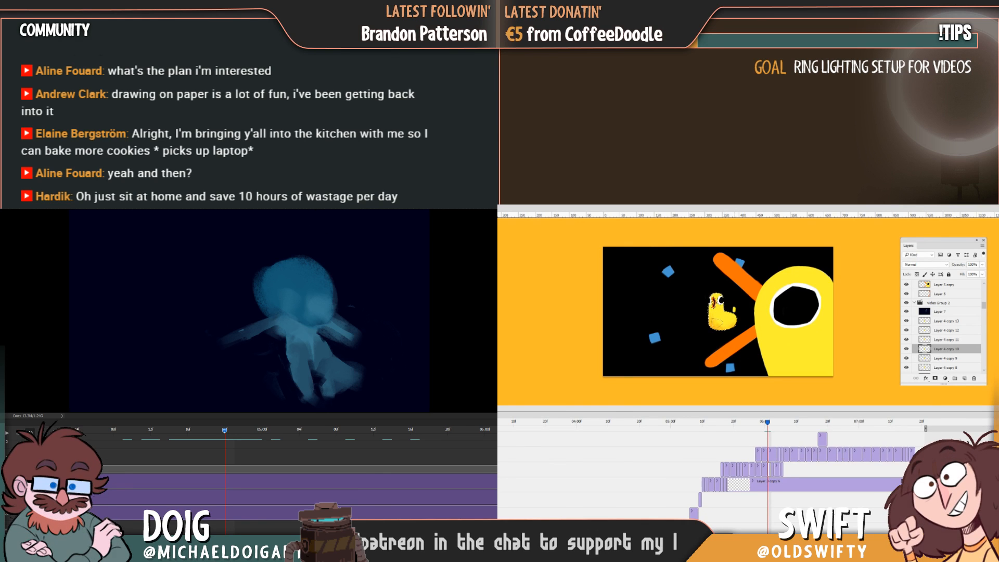
{"action": "key", "text": "ctrl+s"}
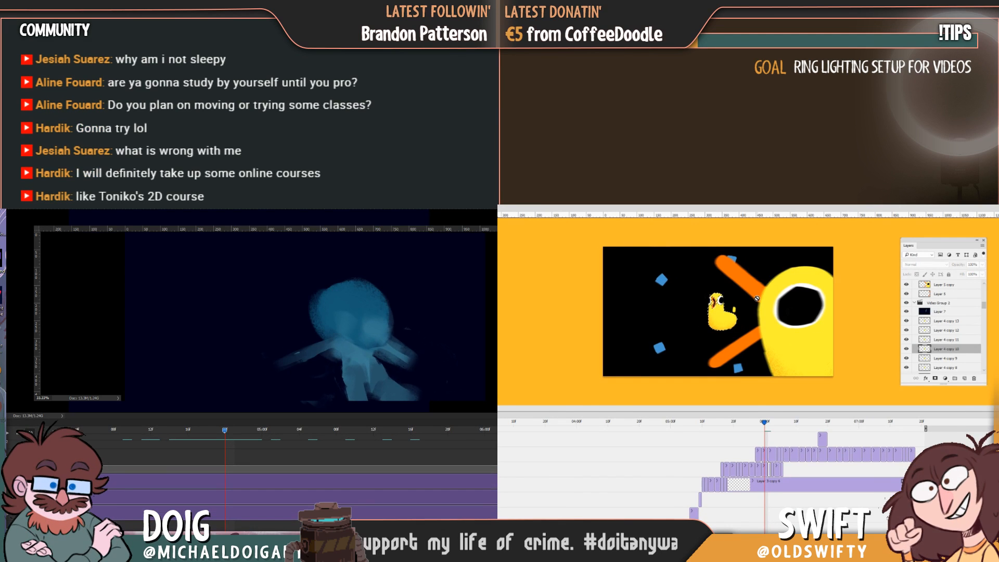
Compare the last two duck drawings and duplicate the big duck's layer for the frame just past 06:00f
{"action": "key", "text": "Left"}
{"action": "key", "text": "Right"}
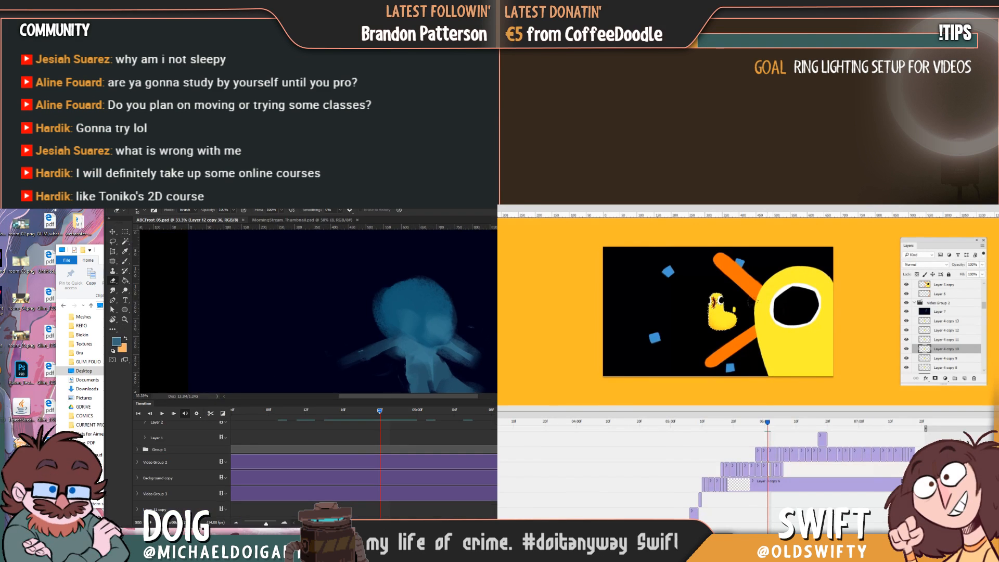
{"action": "left_click", "coordinate": [773, 457]}
{"action": "key", "text": "ctrl+j"}
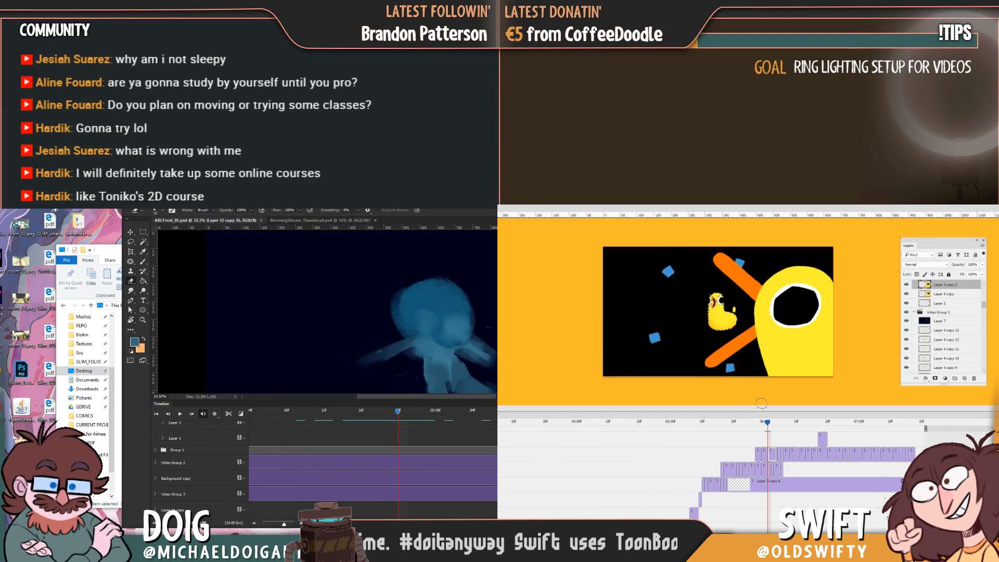
Move the file browser window aside and show the swimming-figure animation in a wider full-screen view
{"action": "left_click", "coordinate": [108, 257]}
{"action": "left_click_drag", "start_coordinate": [108, 257], "coordinate": [58, 236]}
{"action": "double_click", "coordinate": [416, 217]}
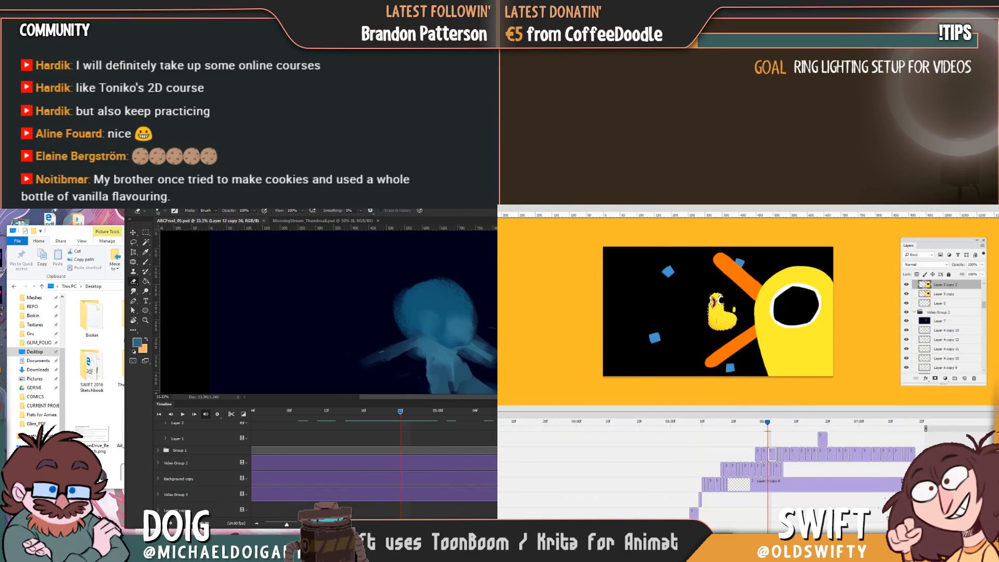
{"action": "key", "text": "f"}
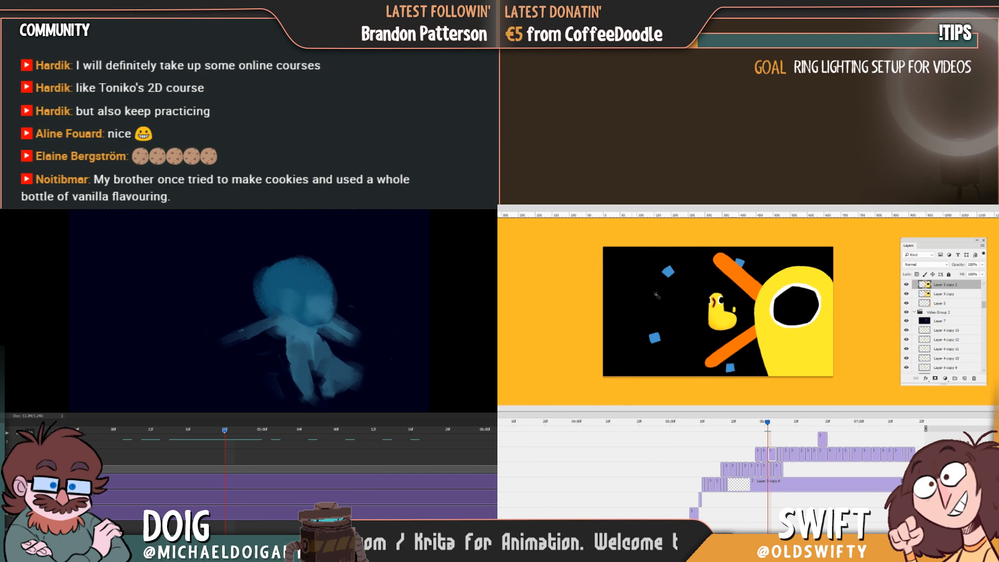
Shade the big duck within its selection on the duplicated layer just past 06:00f, comparing it with the neighbouring drawing
{"action": "left_click", "coordinate": [789, 348]}
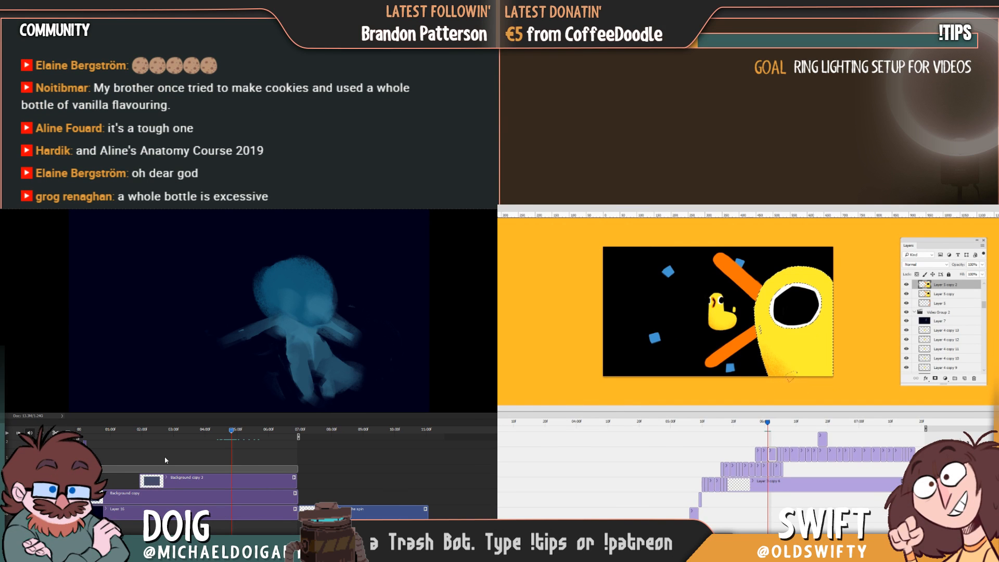
{"action": "key", "text": "Left"}
{"action": "key", "text": "Right"}
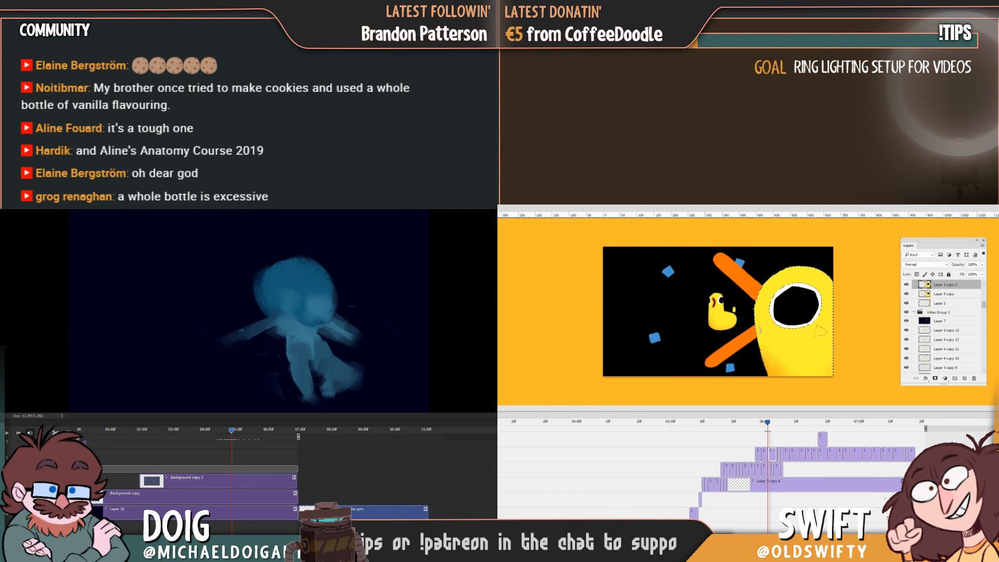
{"action": "key", "text": "Left"}
{"action": "key", "text": "Right"}
Start adding audio to the swimming-figure timeline, browse the ABCFrost project folder, and select ABCFrost_04.mp4
{"action": "scroll", "coordinate": [234, 484], "scroll_direction": "down", "scroll_amount": 1}
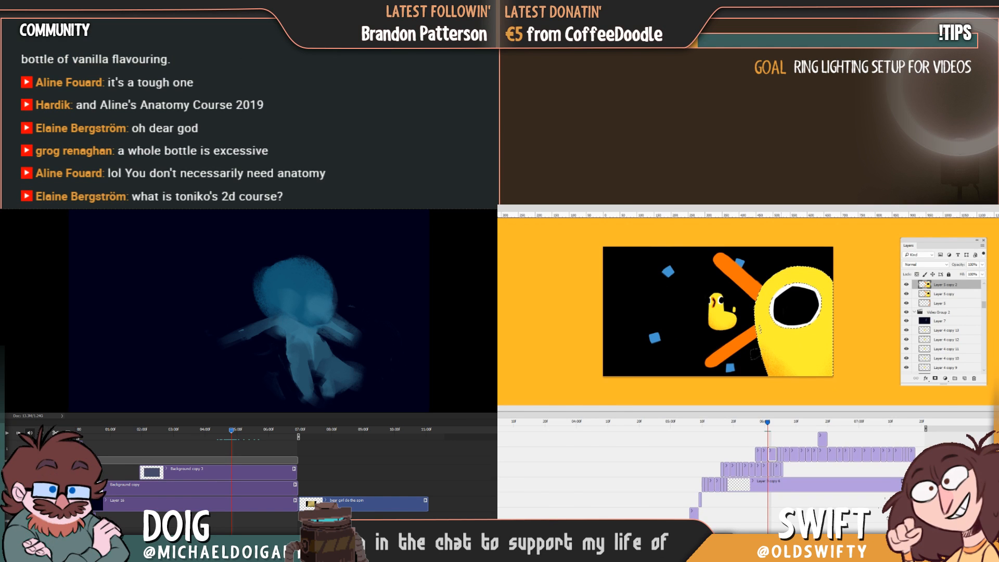
{"action": "left_click", "coordinate": [72, 532]}
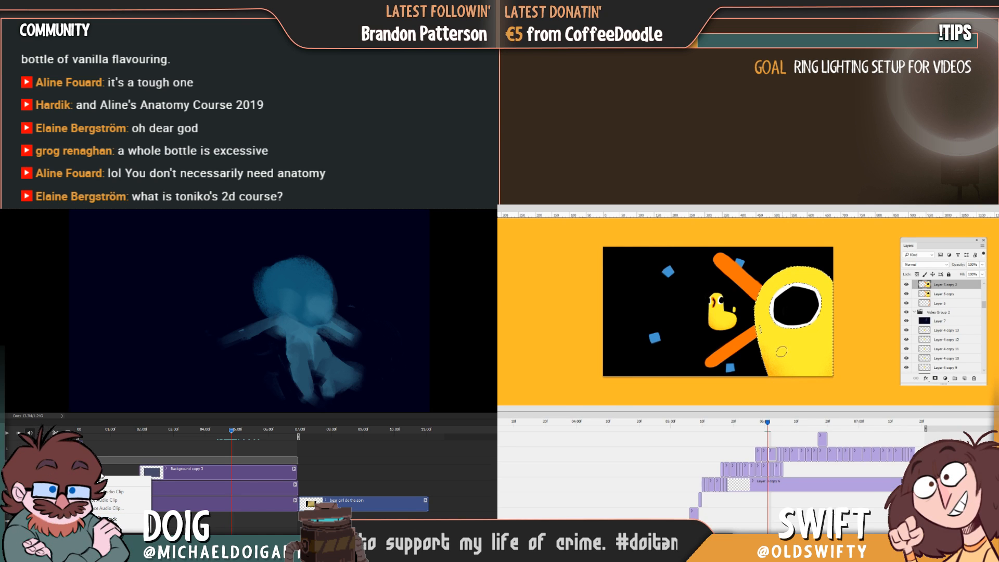
{"action": "left_click", "coordinate": [102, 479]}
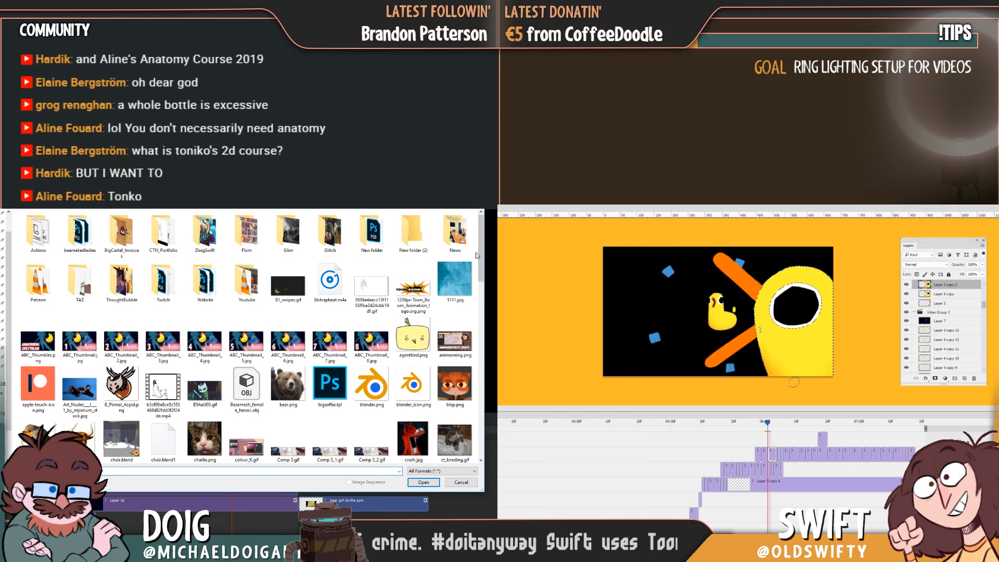
{"action": "mouse_move", "coordinate": [481, 250]}
{"action": "left_mouse_down"}
{"action": "mouse_move", "coordinate": [484, 286]}
{"action": "mouse_move", "coordinate": [481, 239]}
{"action": "left_mouse_up"}
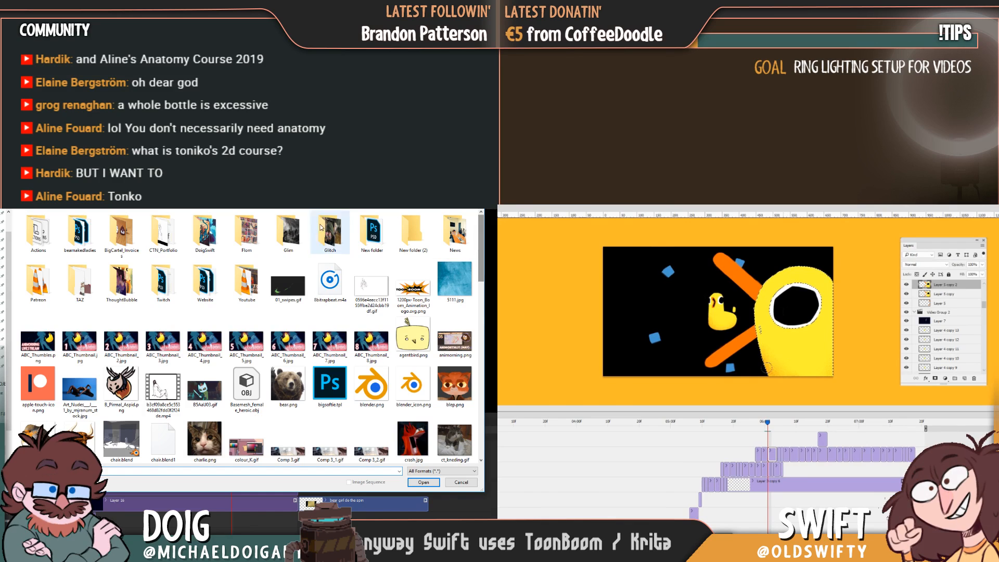
{"action": "left_click", "coordinate": [3, 384]}
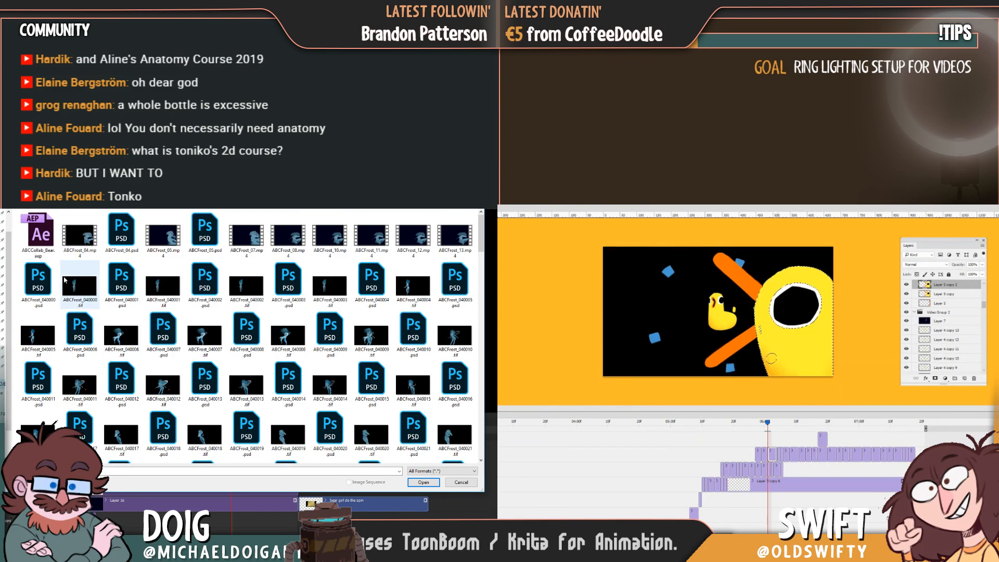
{"action": "left_click_drag", "start_coordinate": [482, 225], "coordinate": [475, 452]}
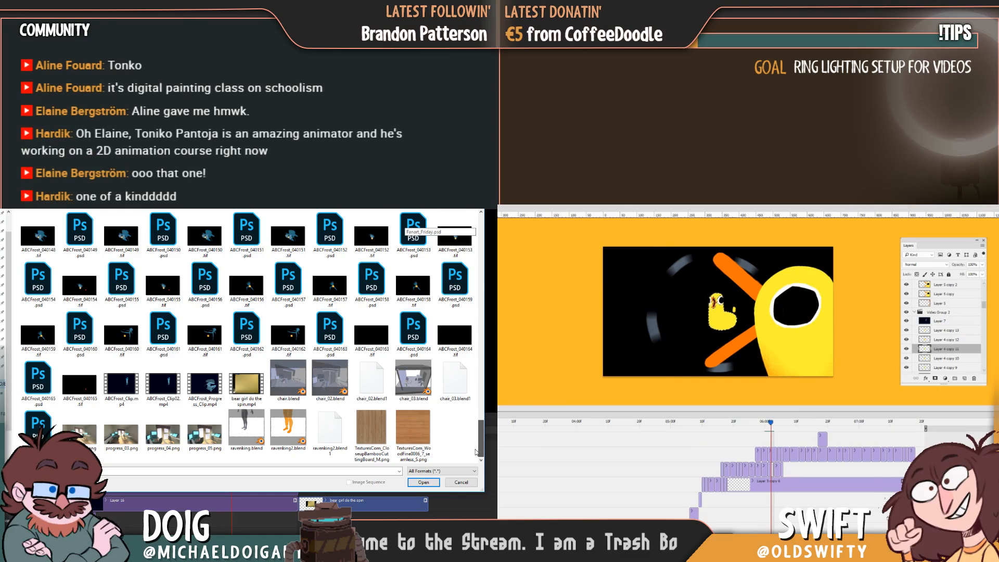
{"action": "left_click_drag", "start_coordinate": [476, 452], "coordinate": [478, 231]}
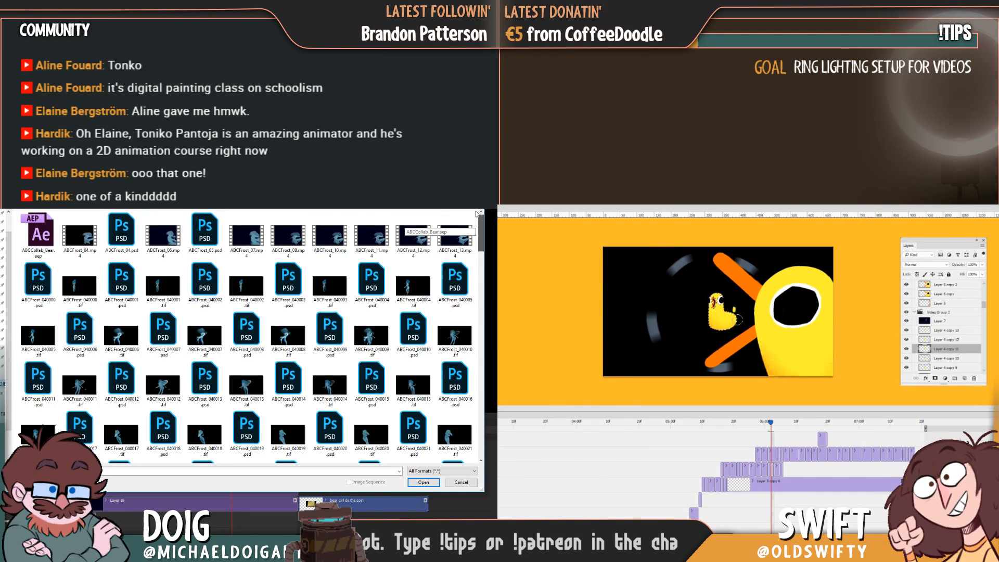
{"action": "left_click", "coordinate": [78, 241]}
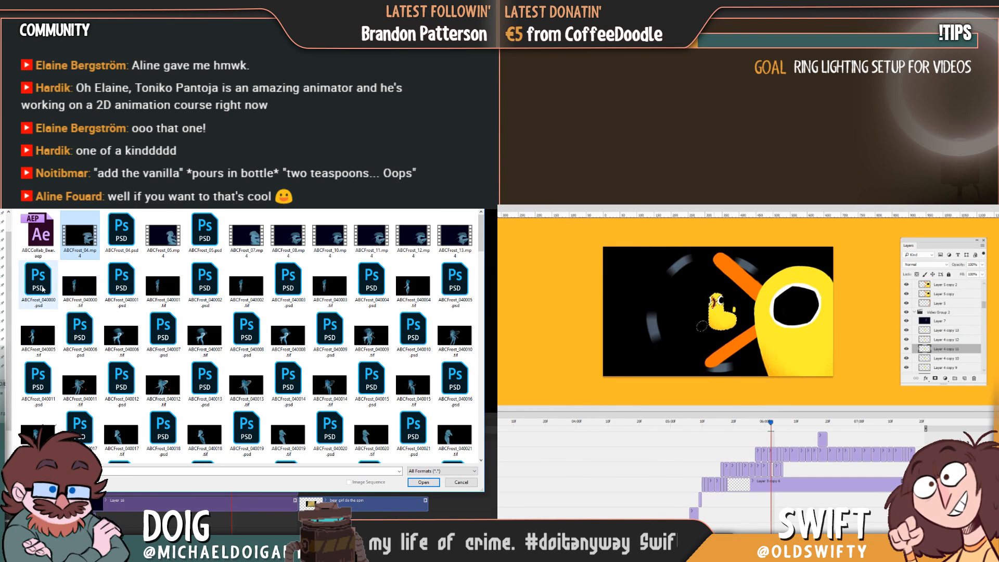
{"action": "left_click_drag", "start_coordinate": [481, 232], "coordinate": [478, 451]}
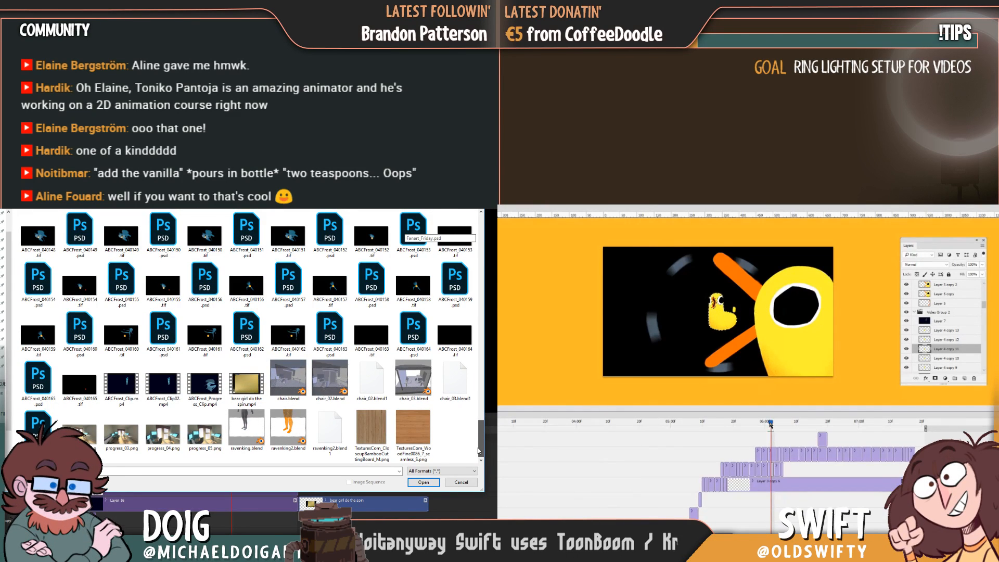
Go to the next duck drawing, select Layer 4 copy 12, and close the swimming-figure animation's audio file chooser
{"action": "mouse_move", "coordinate": [774, 425]}
{"action": "left_mouse_down"}
{"action": "mouse_move", "coordinate": [759, 430]}
{"action": "mouse_move", "coordinate": [773, 430]}
{"action": "left_mouse_up"}
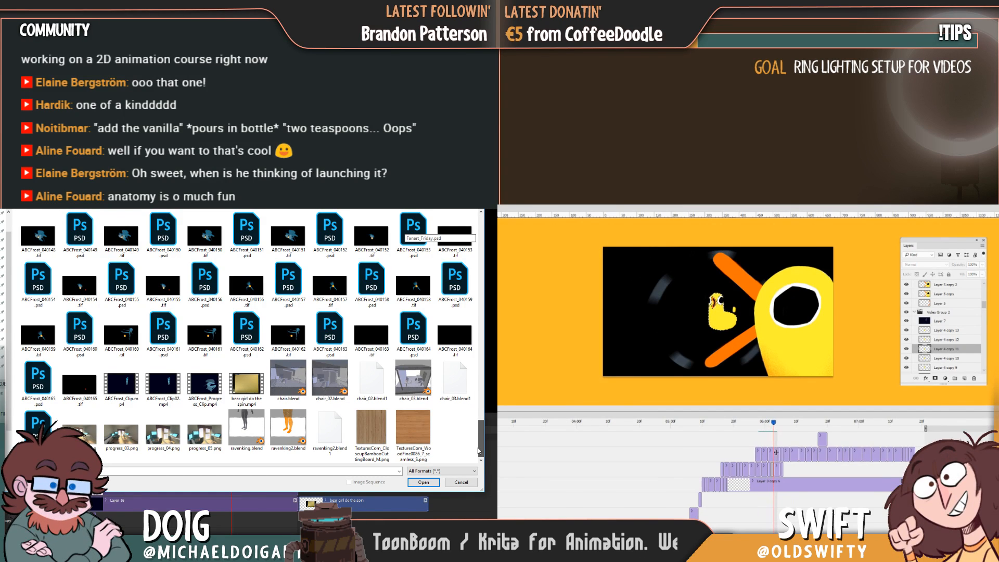
{"action": "left_click", "coordinate": [778, 471]}
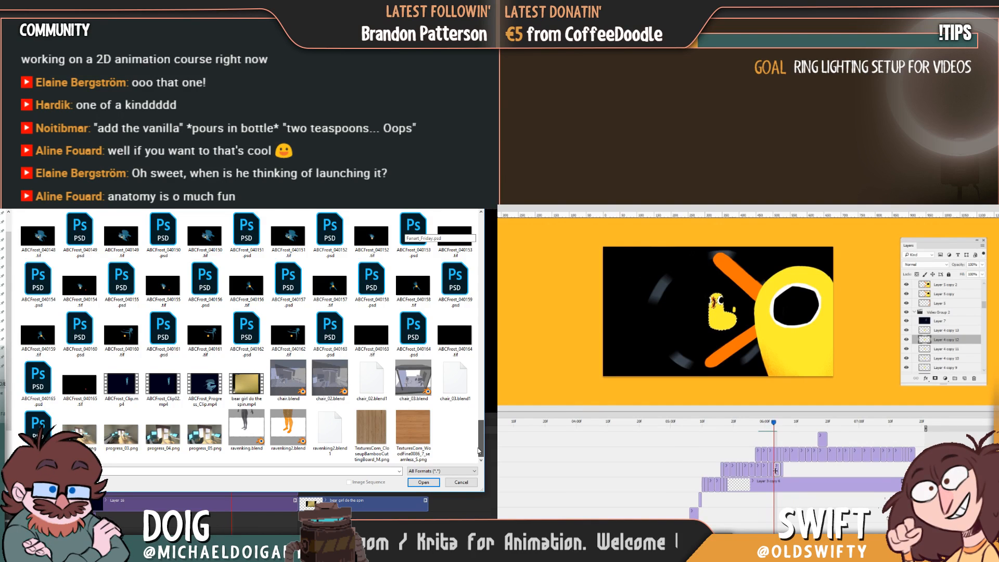
{"action": "left_click_drag", "start_coordinate": [480, 450], "coordinate": [479, 221]}
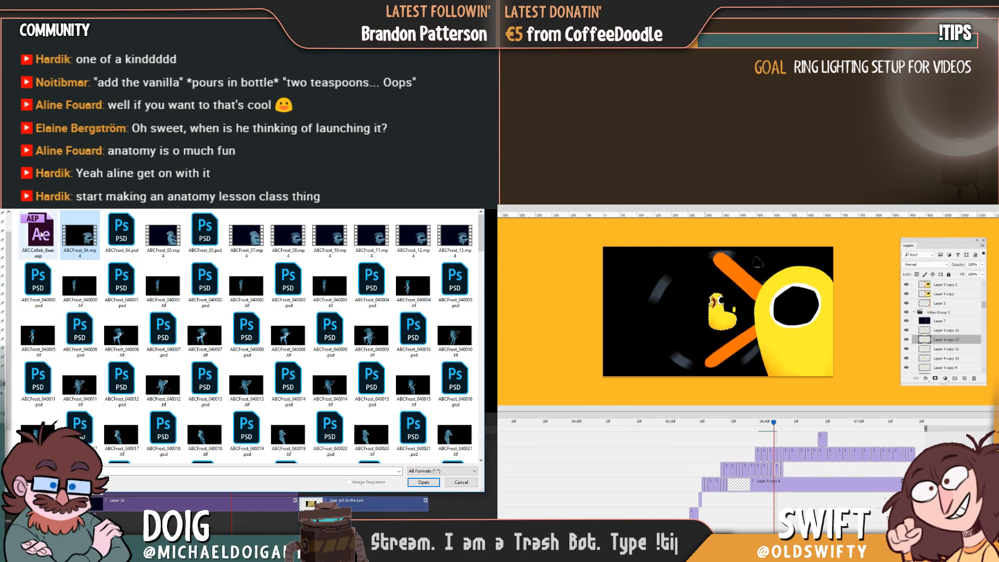
{"action": "key", "text": "Return"}
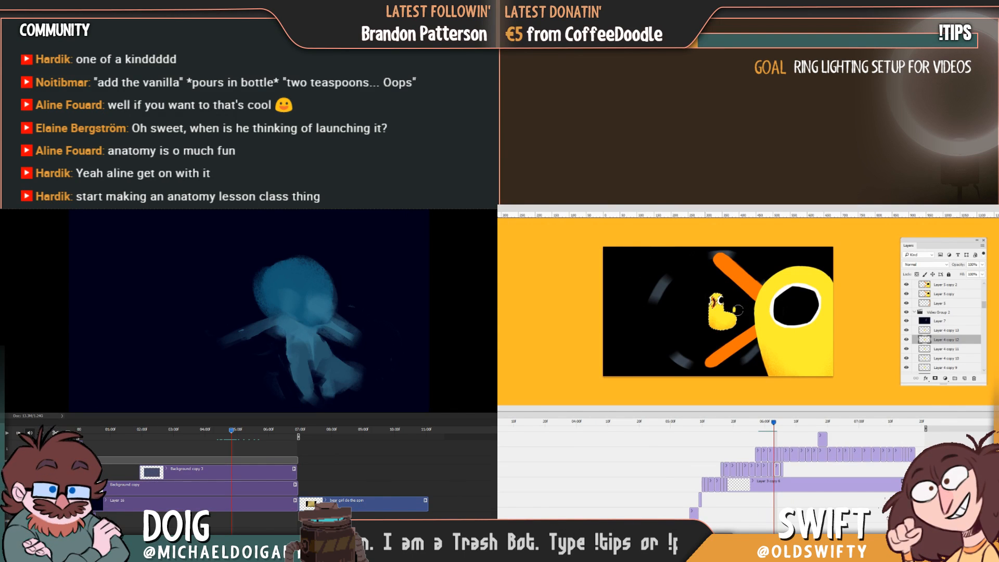
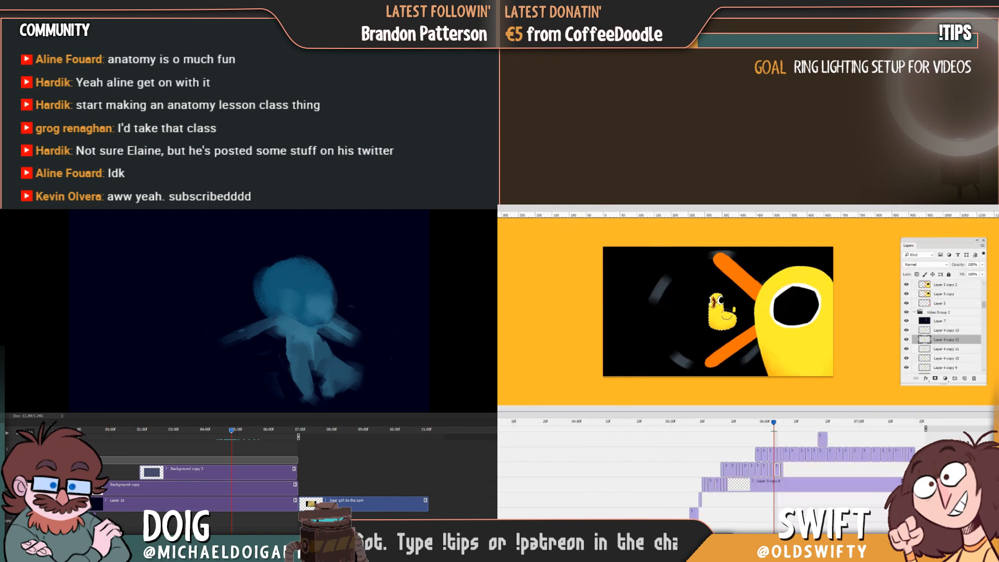
Shade the small duck on Layer 4 copy 12, repeatedly flipping to the previous drawing to match the shading
{"action": "key", "text": "Left"}
{"action": "key", "text": "Right"}
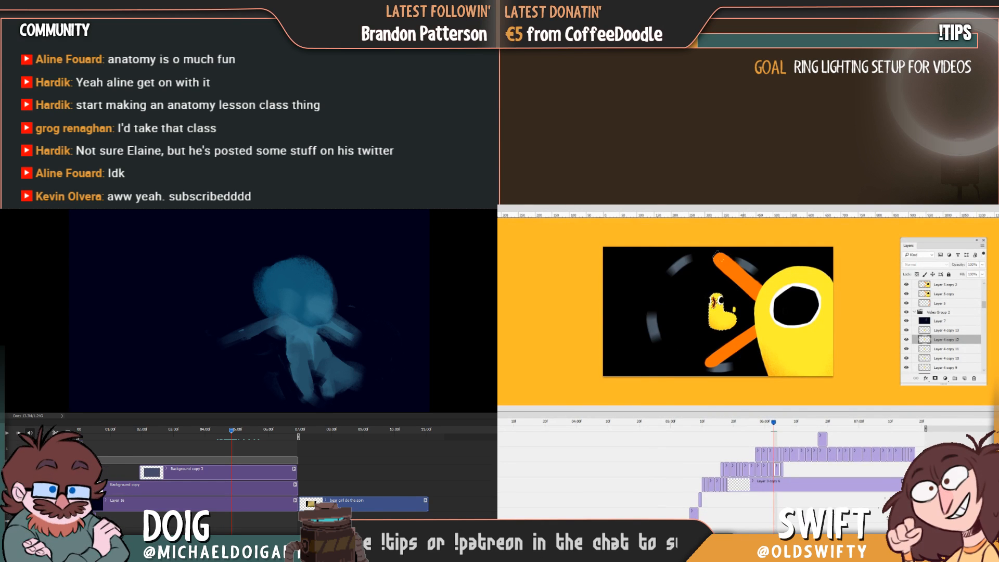
{"action": "key", "text": "Right"}
{"action": "key", "text": "Left"}
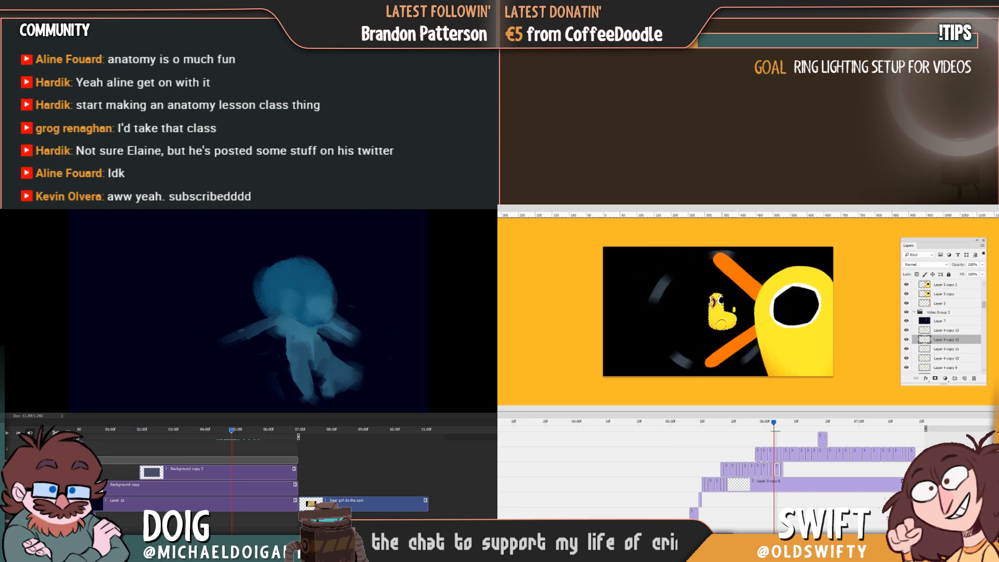
{"action": "key", "text": "Left"}
{"action": "key", "text": "Right"}
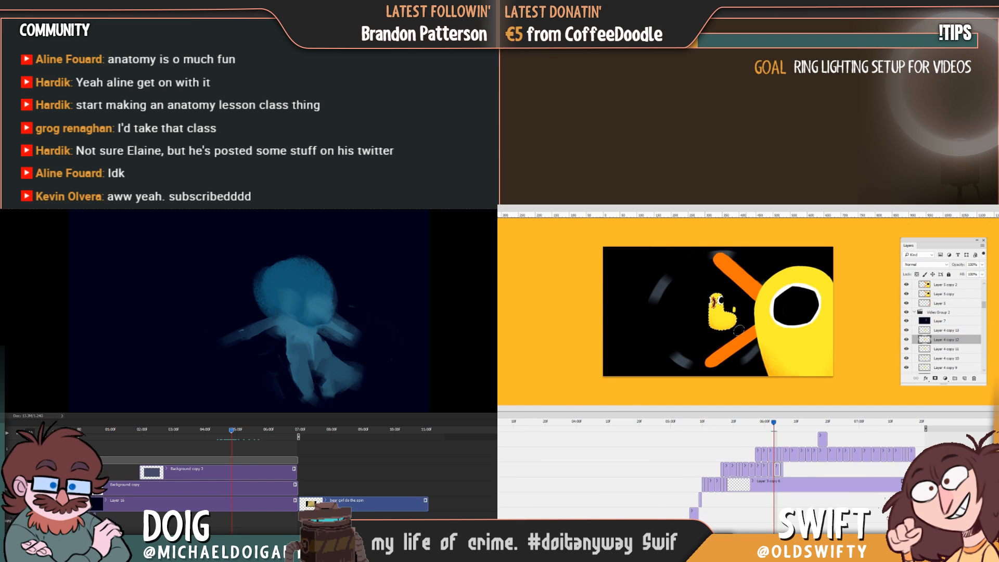
{"action": "key", "text": "Left"}
{"action": "key", "text": "Right"}
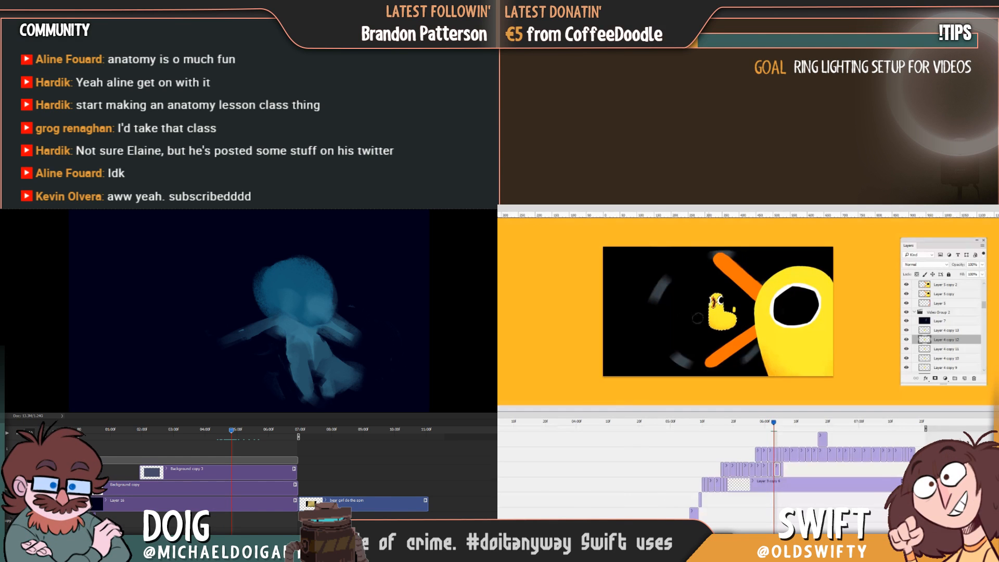
{"action": "key", "text": "Left"}
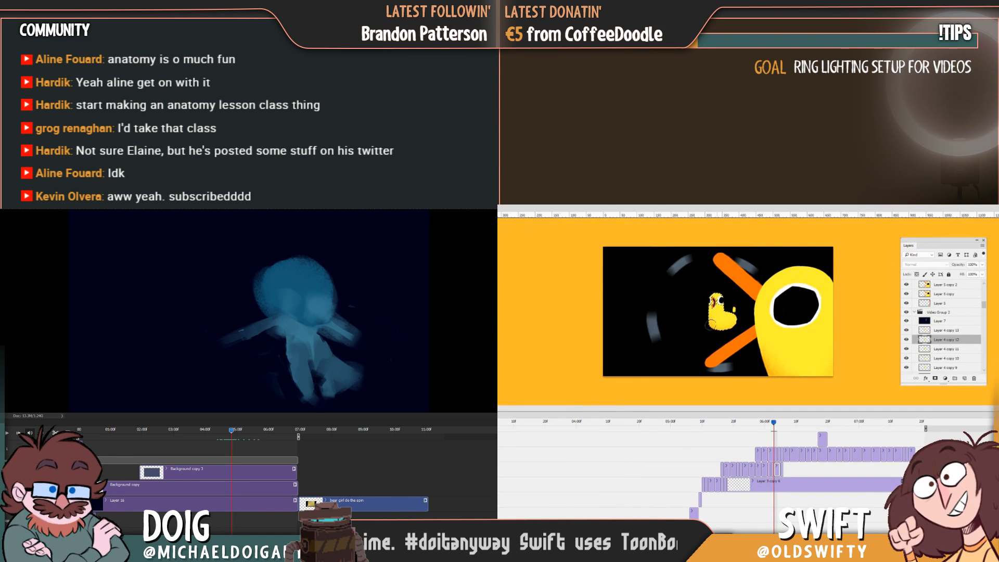
{"action": "key", "text": "Right"}
{"action": "key", "text": "Left"}
{"action": "key", "text": "Right"}
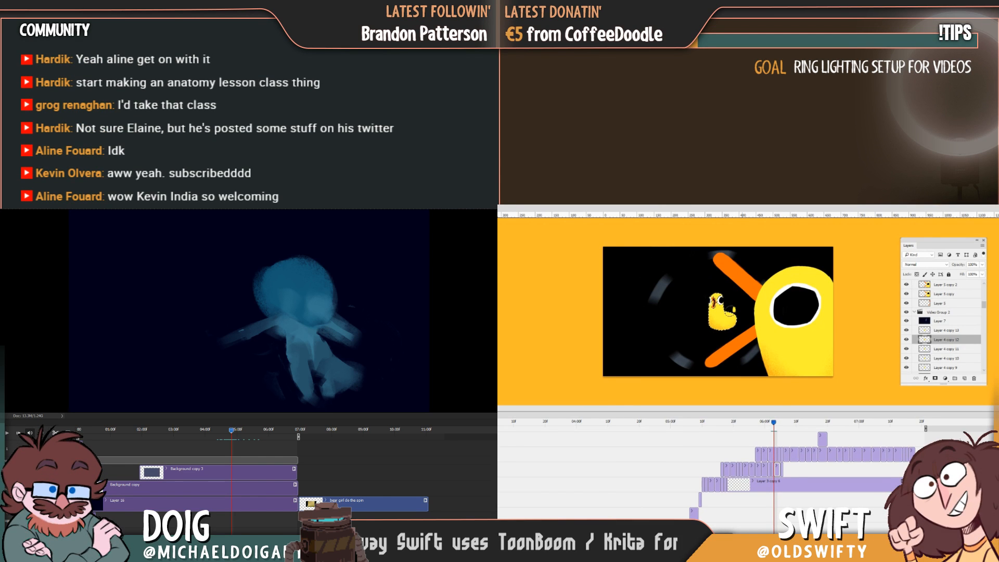
{"action": "key", "text": "Left"}
{"action": "key", "text": "Right"}
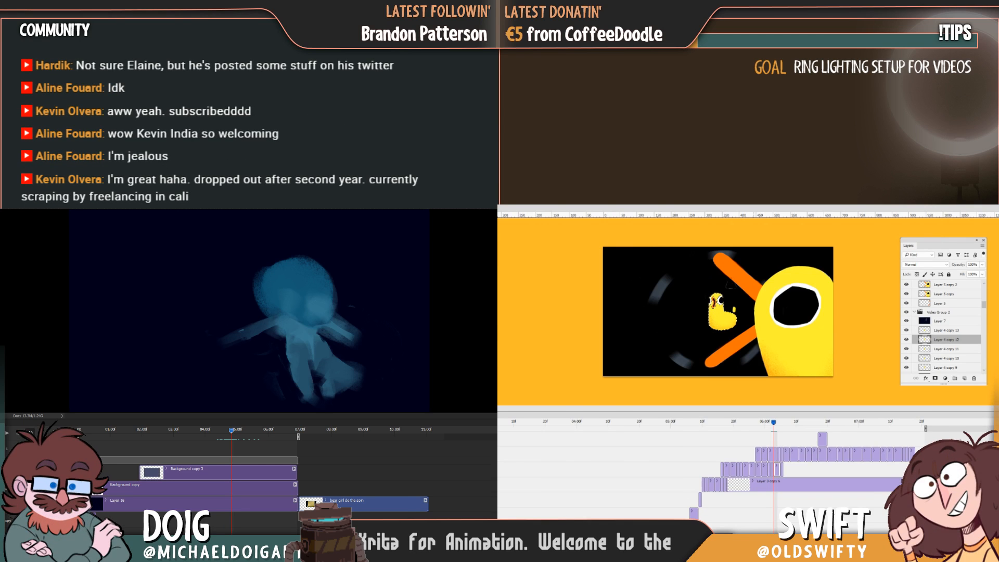
{"action": "key", "text": "Left"}
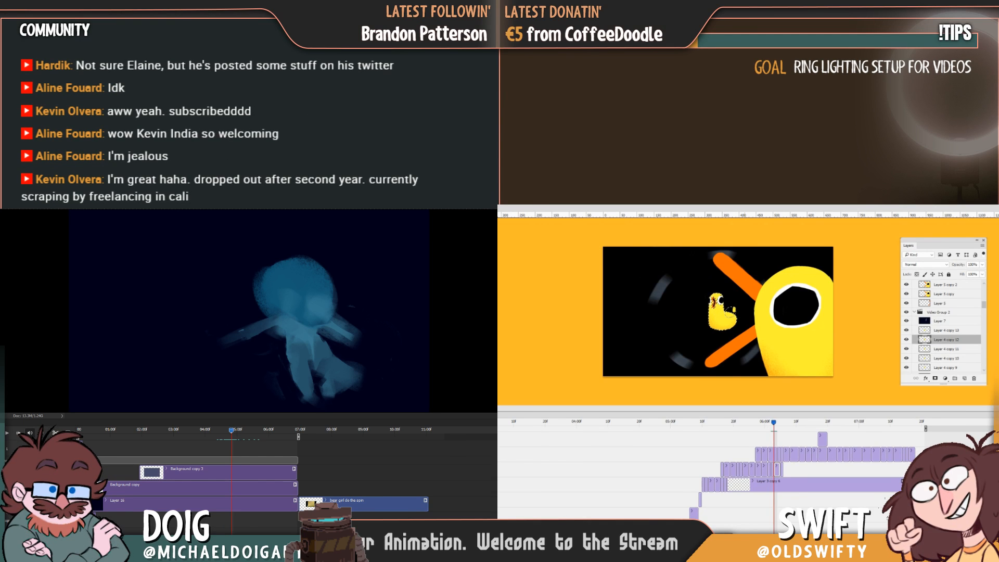
{"action": "key", "text": "Right"}
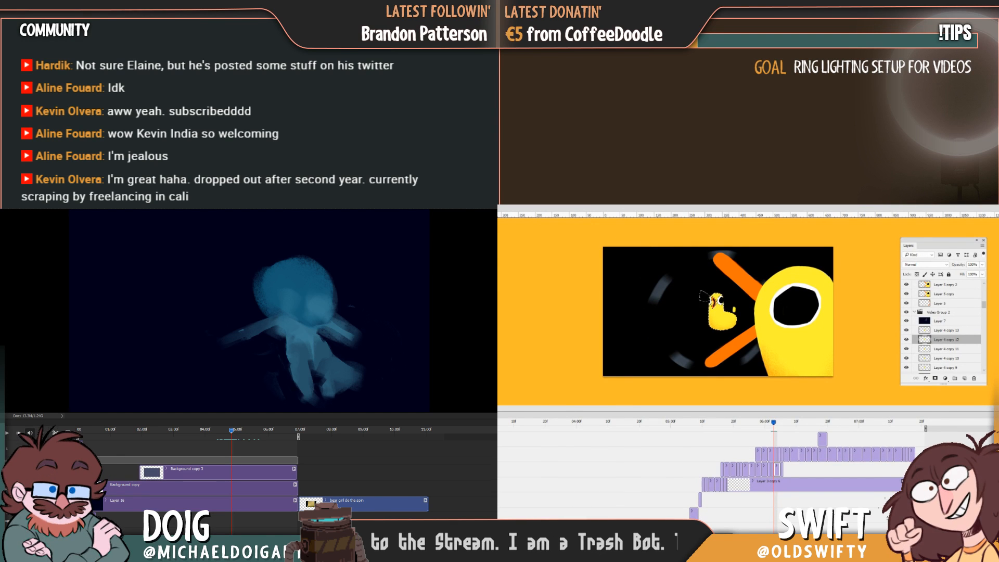
{"action": "key", "text": "Left"}
{"action": "key", "text": "Right"}
{"action": "key", "text": "Left"}
{"action": "key", "text": "Right"}
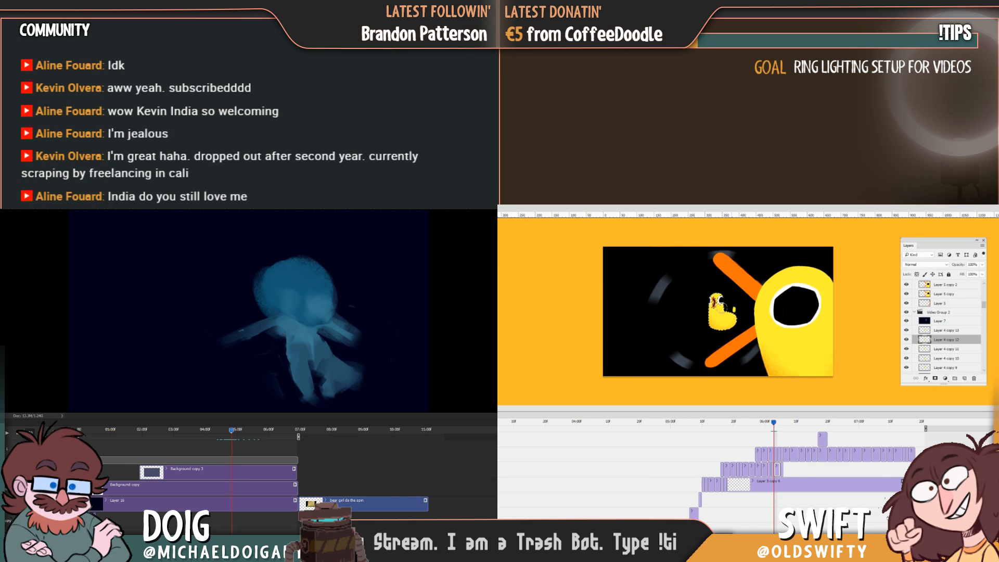
{"action": "key", "text": "Left"}
{"action": "key", "text": "Right"}
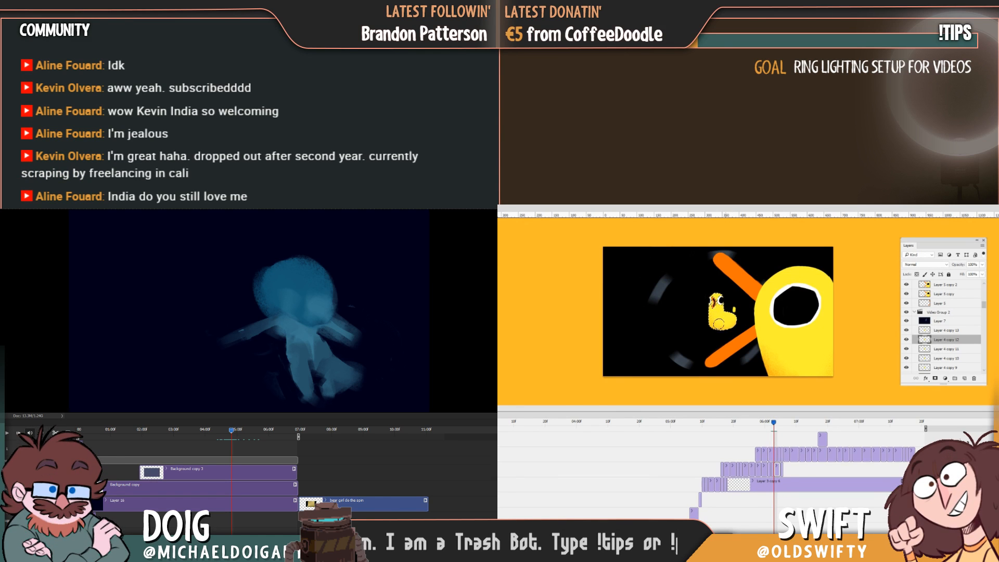
{"action": "key", "text": "Left"}
{"action": "key", "text": "Right"}
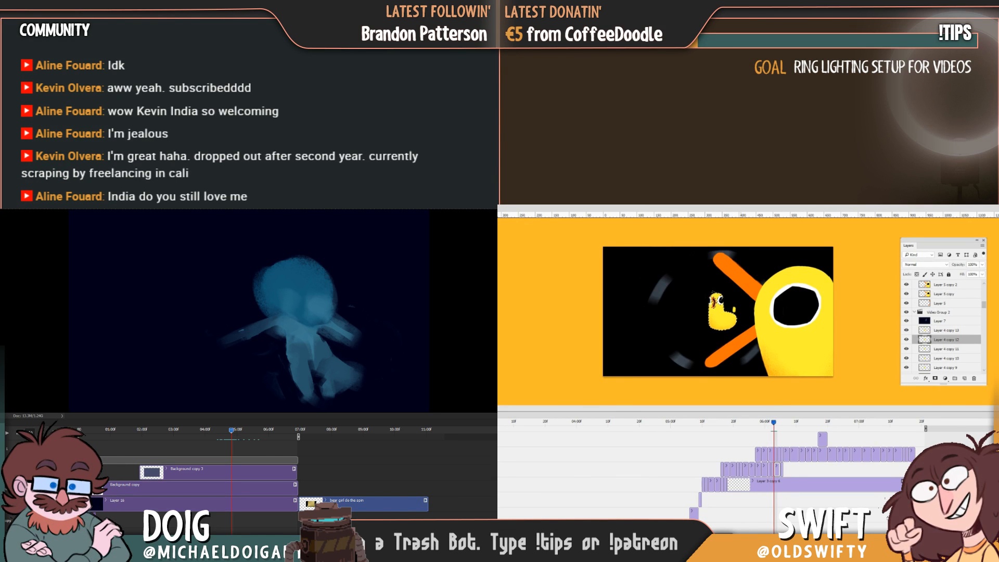
{"action": "key", "text": "Left"}
{"action": "key", "text": "Right"}
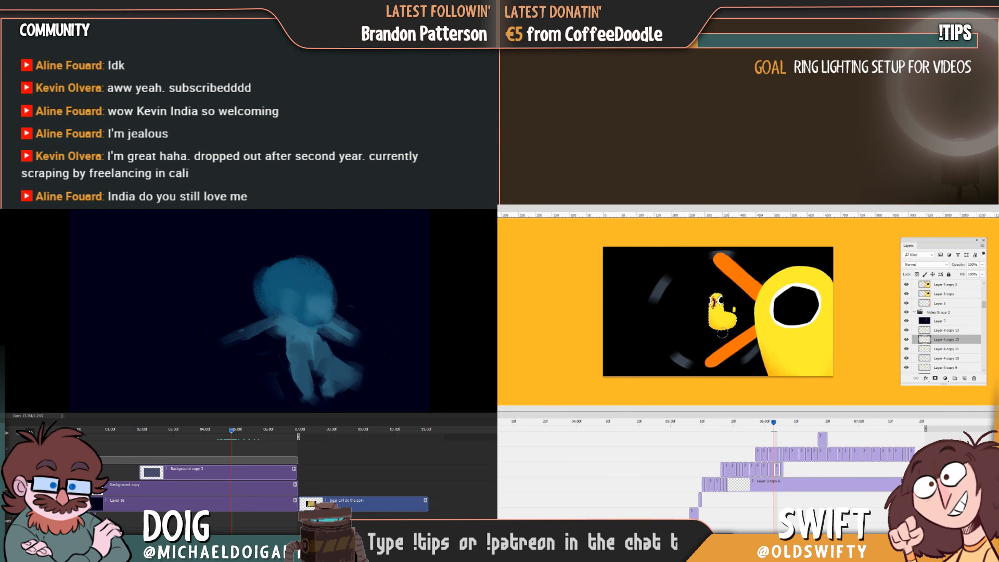
{"action": "key", "text": "Left"}
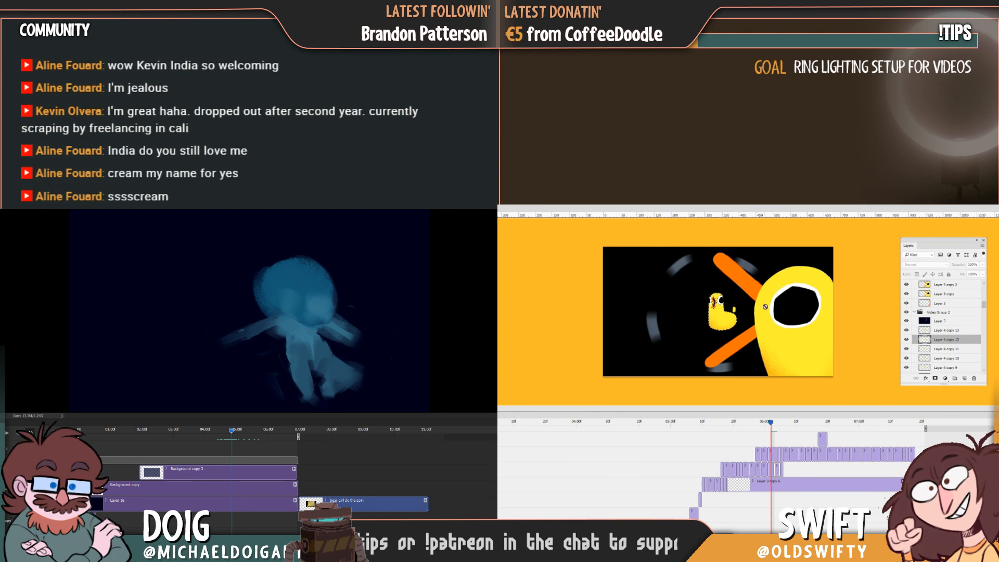
{"action": "key", "text": "Right"}
{"action": "key", "text": "Left"}
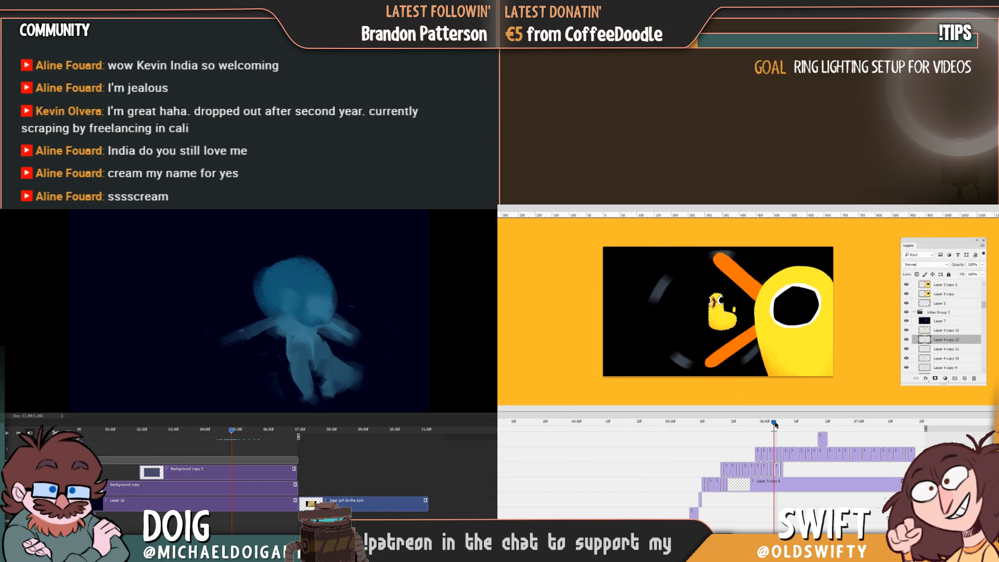
Go to the next duck drawing past 06:00f, select Layer 4 copy 13, and shade the small duck on it
{"action": "left_click_drag", "start_coordinate": [772, 423], "coordinate": [780, 423]}
{"action": "key", "text": "alt+bracketright"}
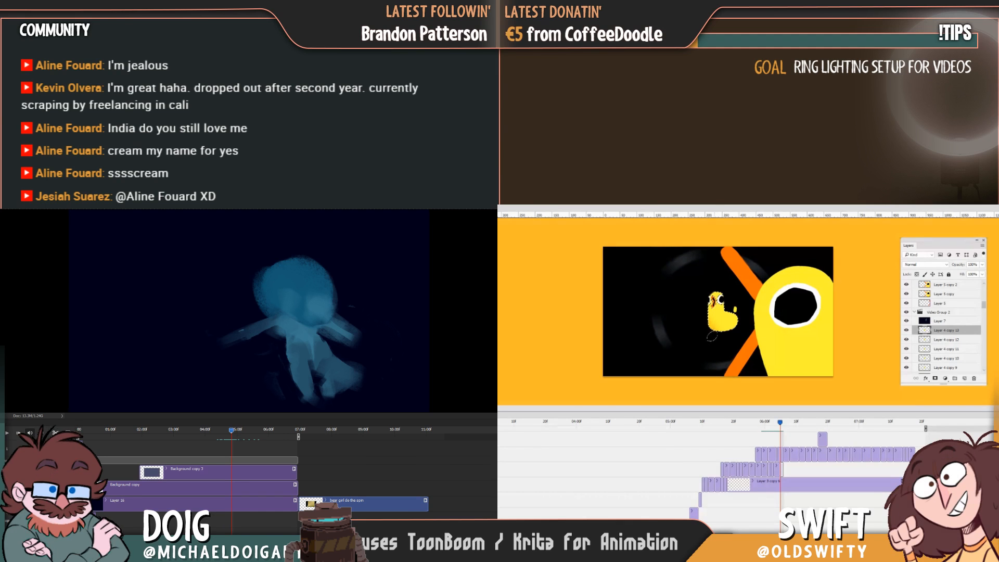
{"action": "key", "text": "Left"}
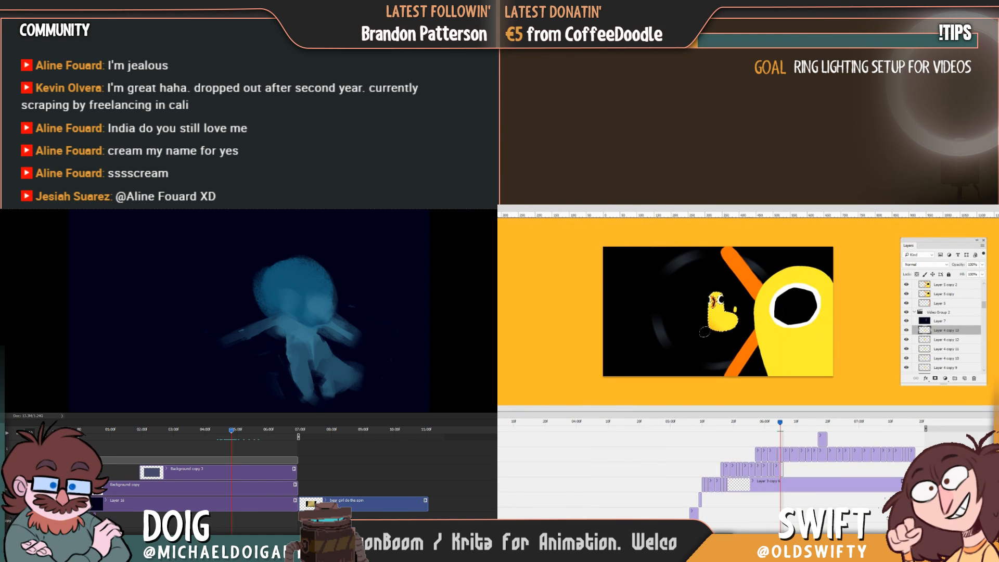
{"action": "key", "text": "Left"}
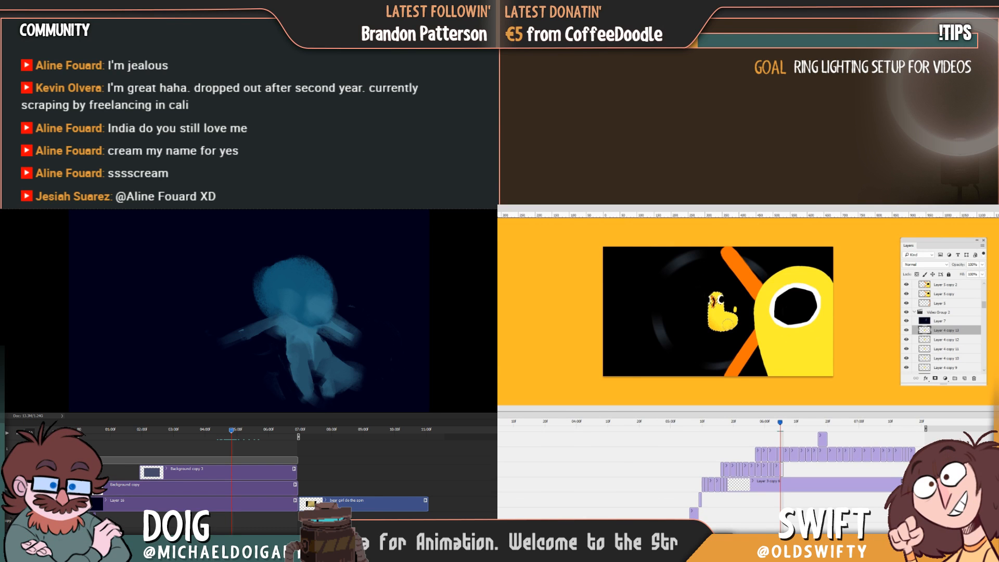
Add the ABC Music Collab_09 clip from the CURRENT PROJECTS folder to the swimming-figure timeline as audio
{"action": "key", "text": "ctrl+o"}
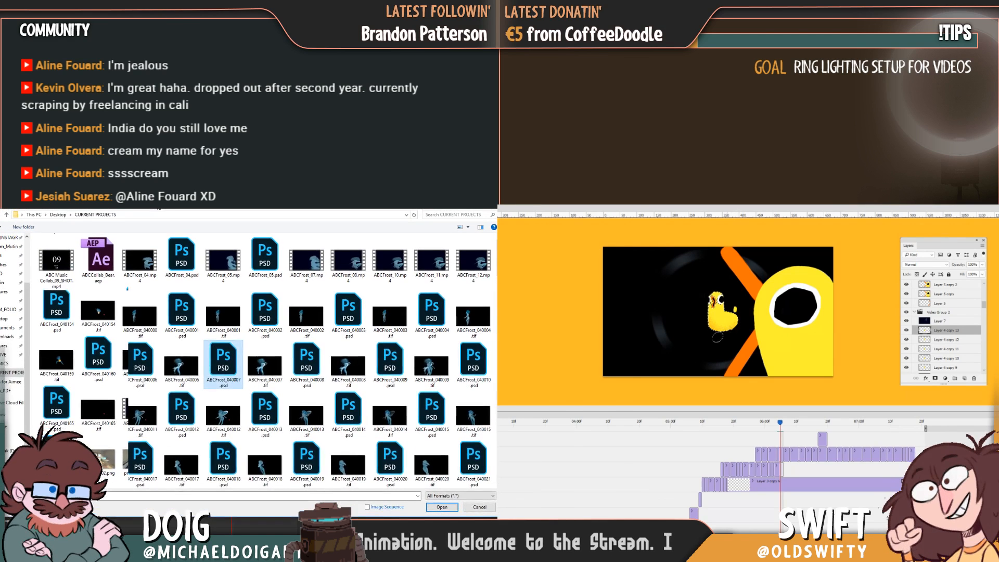
{"action": "scroll", "coordinate": [366, 433], "scroll_direction": "down", "scroll_amount": 10}
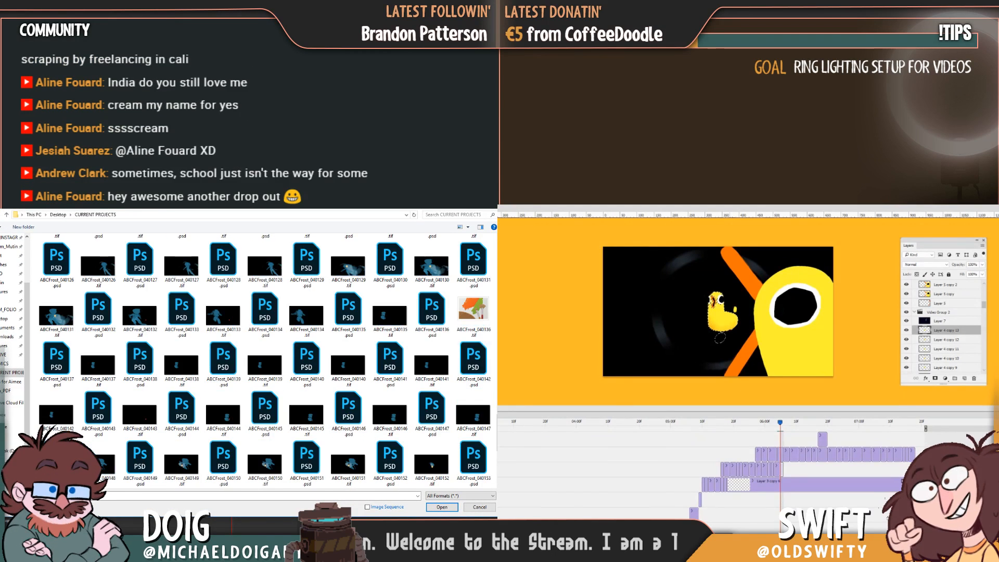
{"action": "scroll", "coordinate": [265, 359], "scroll_direction": "down", "scroll_amount": 4}
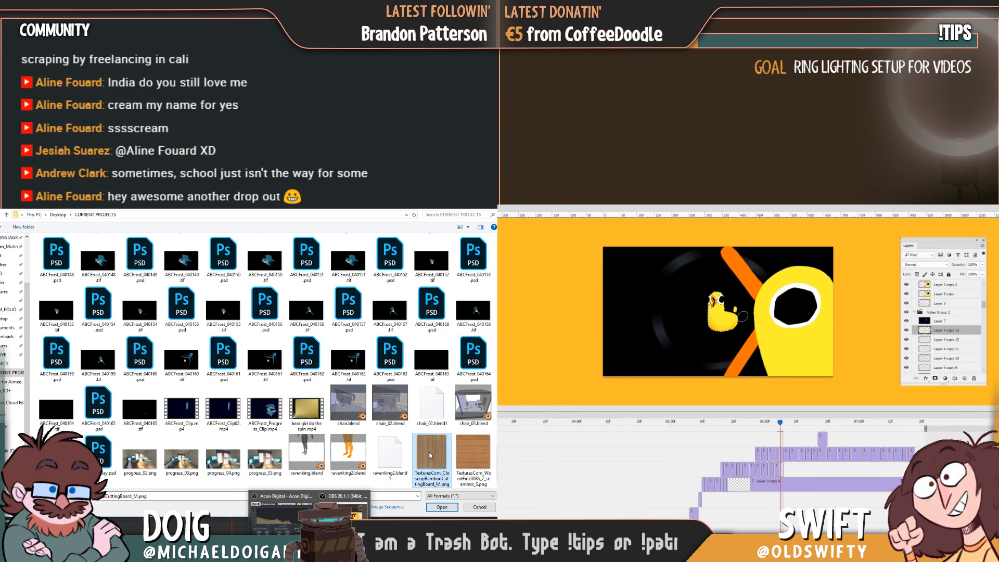
{"action": "key", "text": "a"}
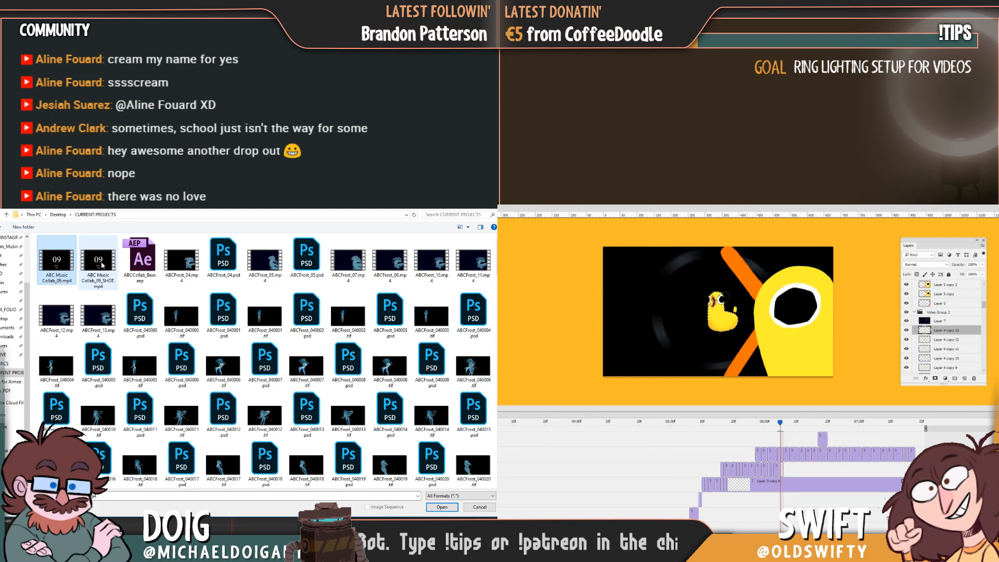
{"action": "left_click", "coordinate": [446, 508]}
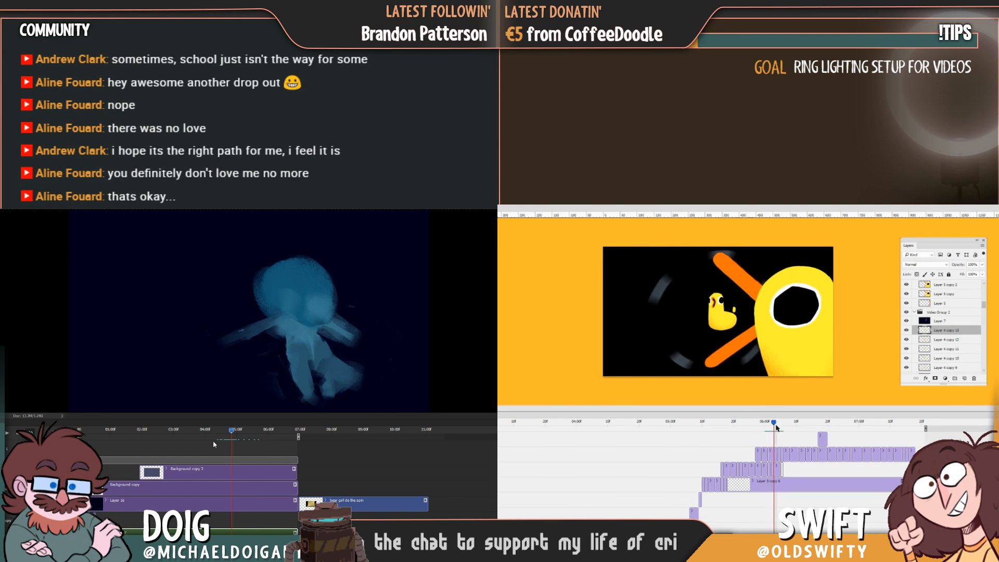
Turn down the volume of the added audio clip in the swimming-figure animation while comparing adjacent duck drawings
{"action": "left_click_drag", "start_coordinate": [781, 427], "coordinate": [775, 425]}
{"action": "right_click", "coordinate": [186, 503]}
{"action": "left_click_drag", "start_coordinate": [168, 504], "coordinate": [168, 504]}
Compare the duck drawings around 06:00f and duplicate the big duck's Layer 5 copy 2
{"action": "left_click_drag", "start_coordinate": [779, 424], "coordinate": [776, 426]}
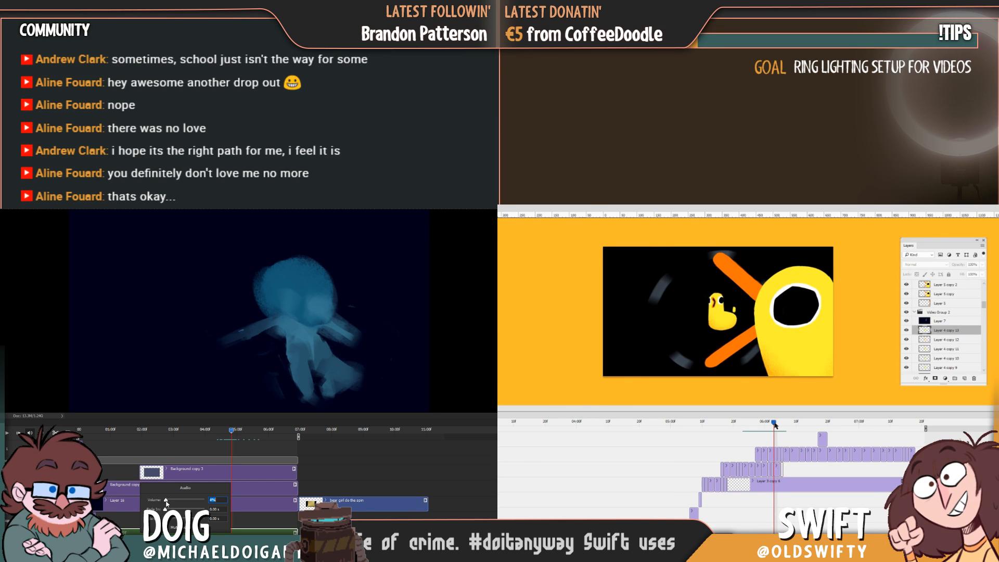
{"action": "left_click", "coordinate": [778, 424]}
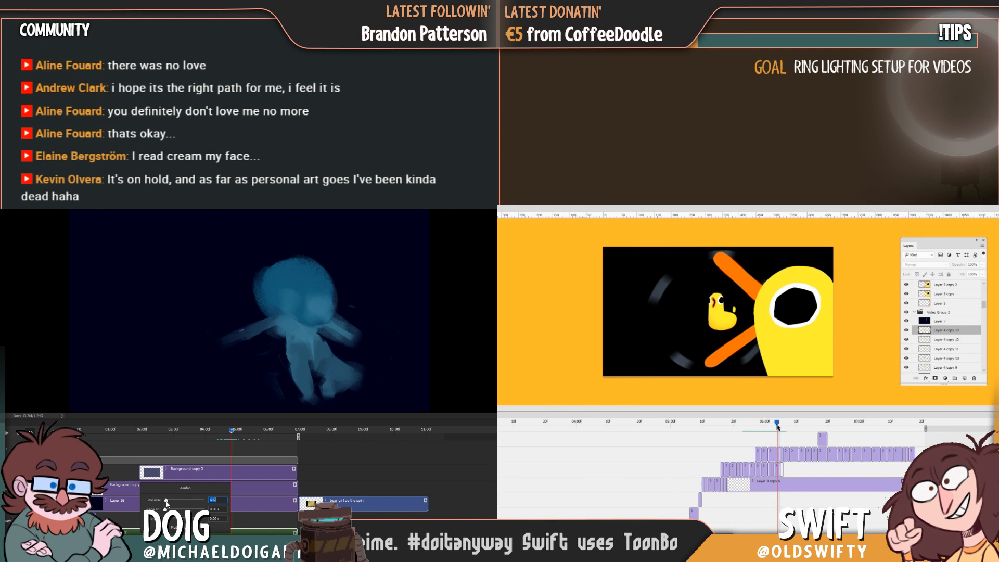
{"action": "left_click_drag", "start_coordinate": [776, 426], "coordinate": [779, 428]}
{"action": "key", "text": "ctrl+j"}
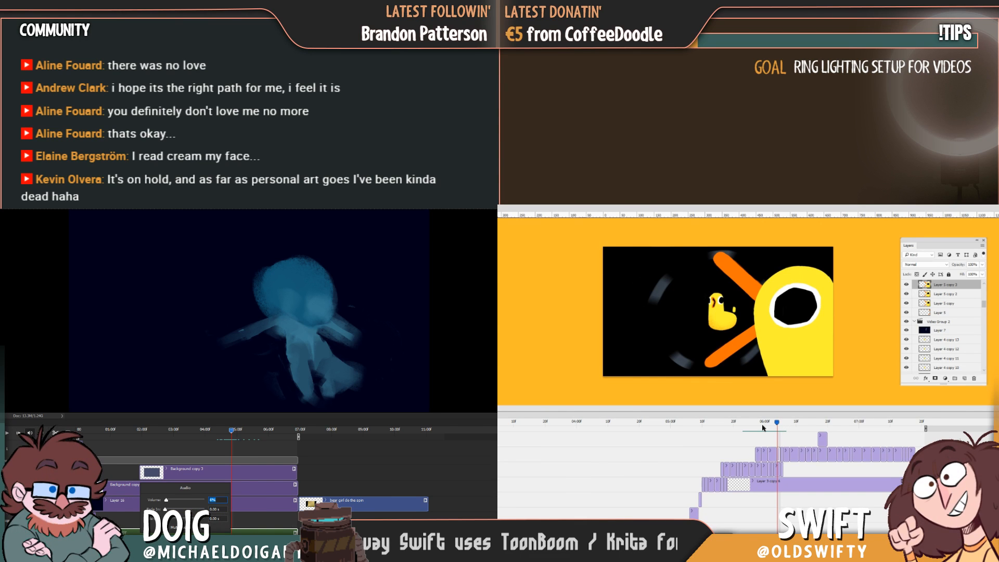
Close the audio settings and play the swimming-figure animation from near its start to hear the sound
{"action": "left_click", "coordinate": [235, 436]}
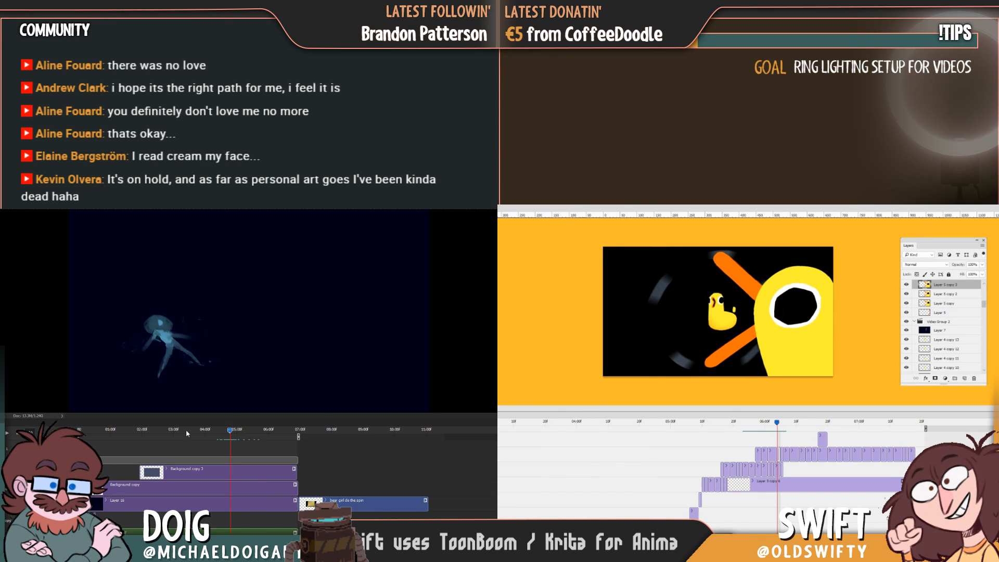
{"action": "left_click_drag", "start_coordinate": [231, 431], "coordinate": [78, 429]}
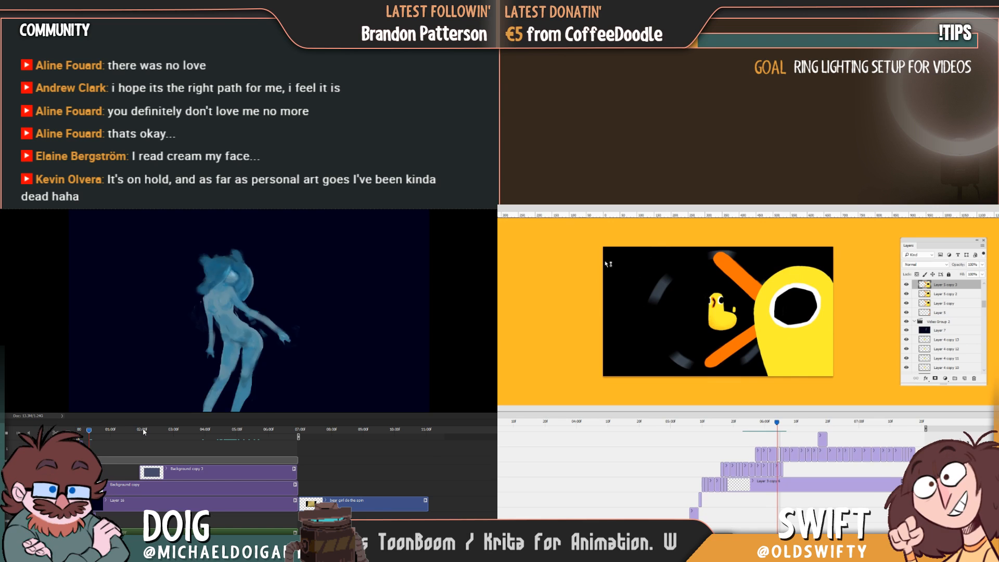
{"action": "key", "text": "space"}
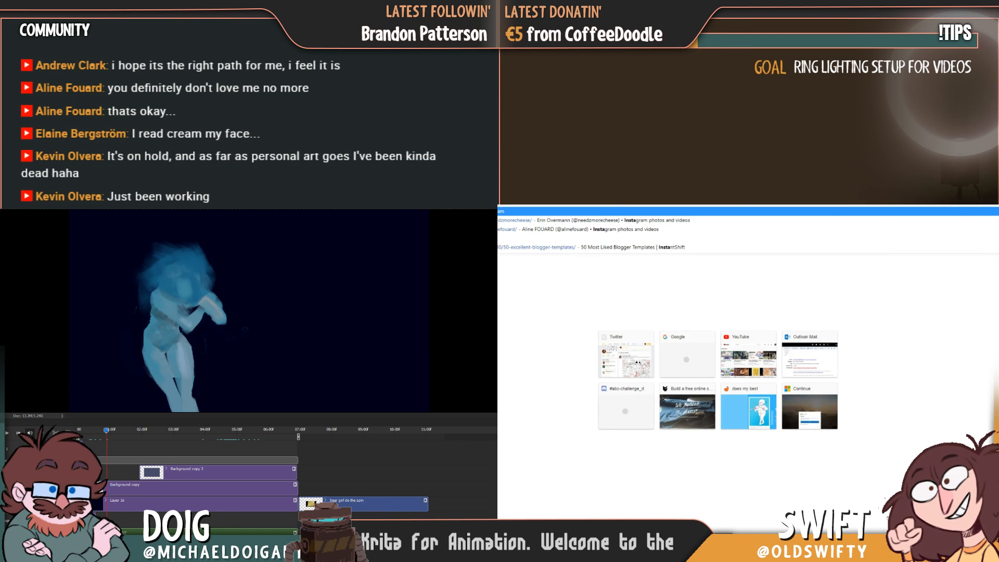
Open Instagram in the browser, and check the audio clip's volume settings in the swimming-figure animation
{"action": "key", "text": "Return"}
{"action": "right_click", "coordinate": [151, 531]}
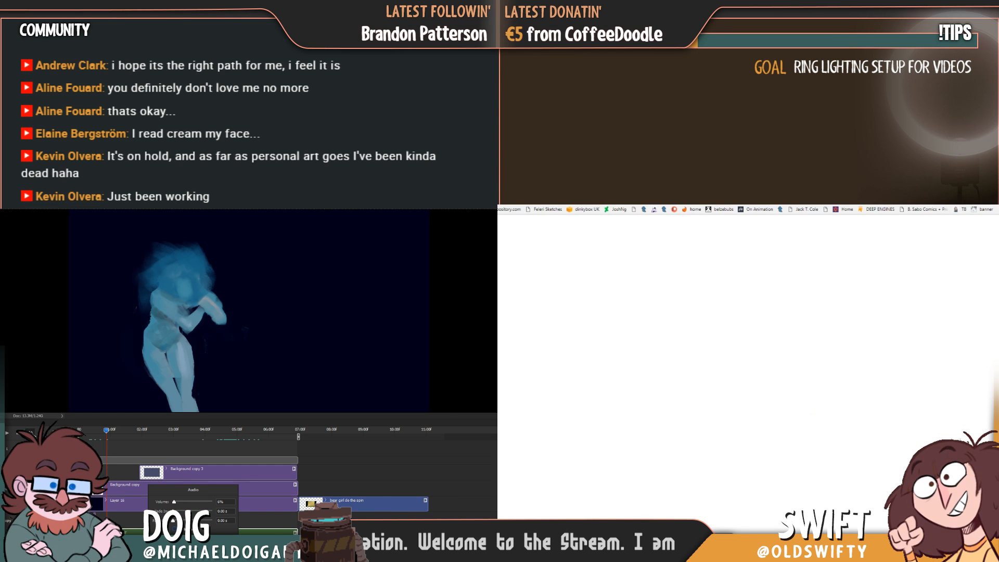
{"action": "left_click", "coordinate": [30, 434]}
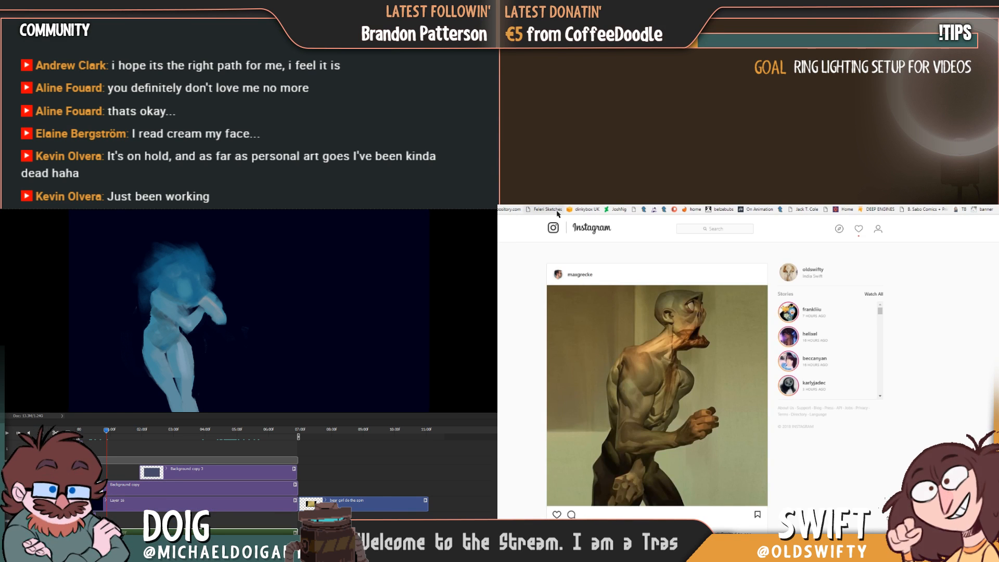
{"action": "left_click", "coordinate": [5, 460]}
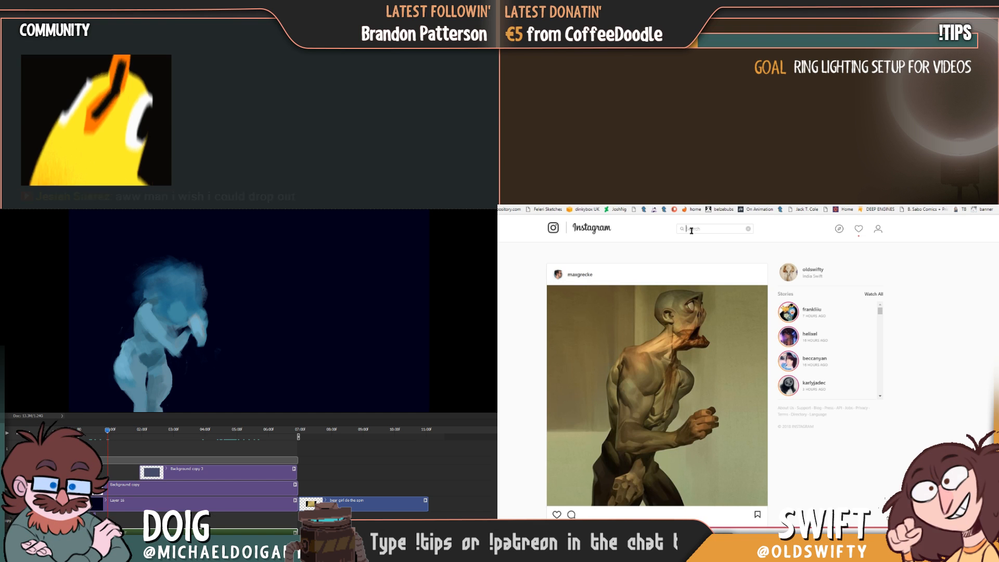
Search Instagram for the chat member's account, open the matching profile, and look through its posts
{"action": "type", "text": "kolvera"}
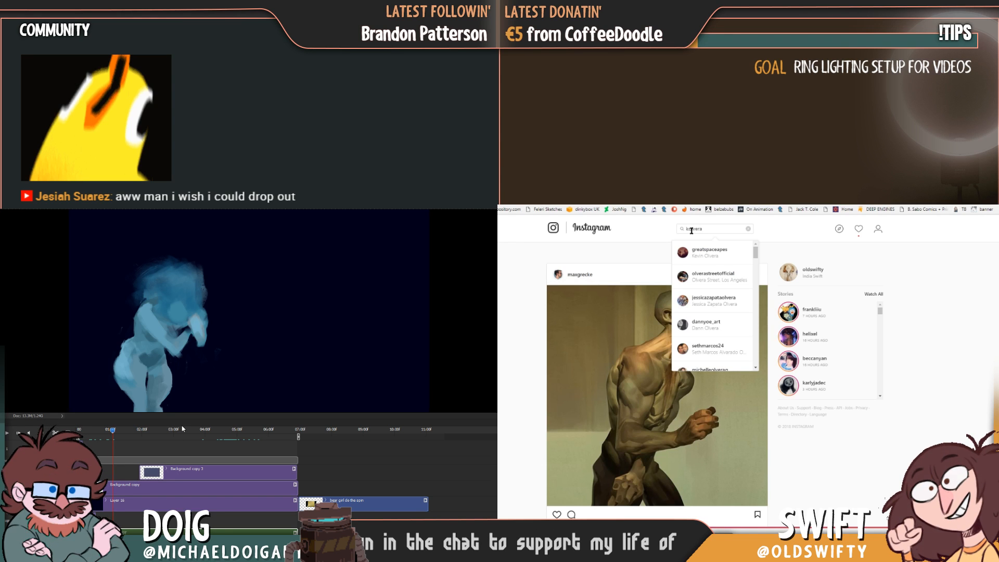
{"action": "left_click", "coordinate": [722, 252]}
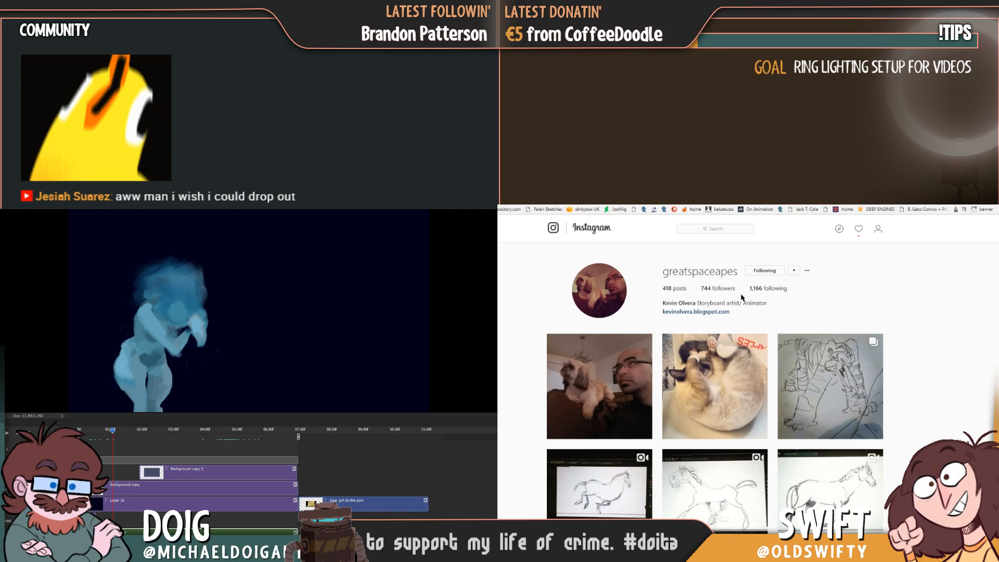
{"action": "scroll", "coordinate": [886, 320], "scroll_direction": "down", "scroll_amount": 2}
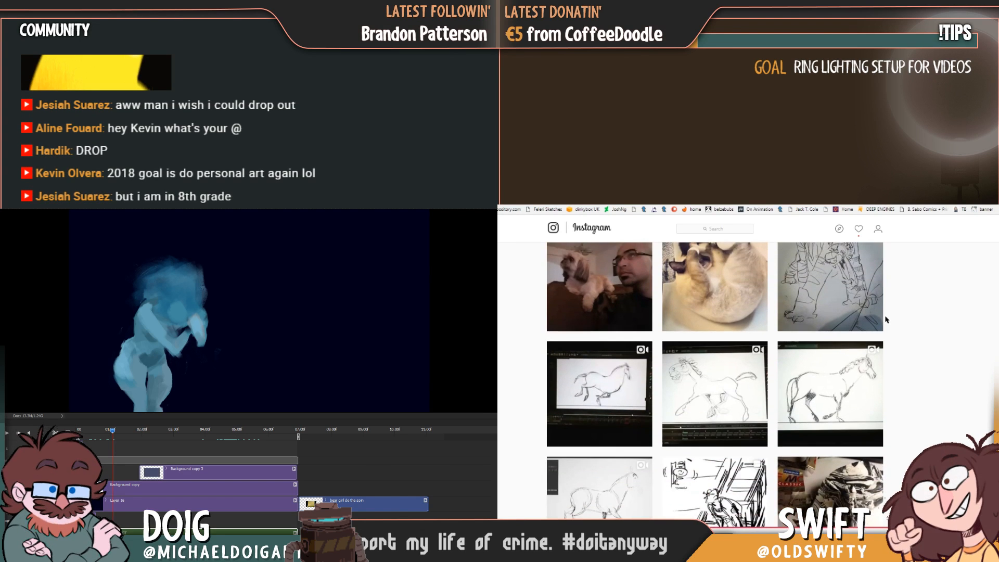
{"action": "scroll", "coordinate": [887, 319], "scroll_direction": "down", "scroll_amount": 1}
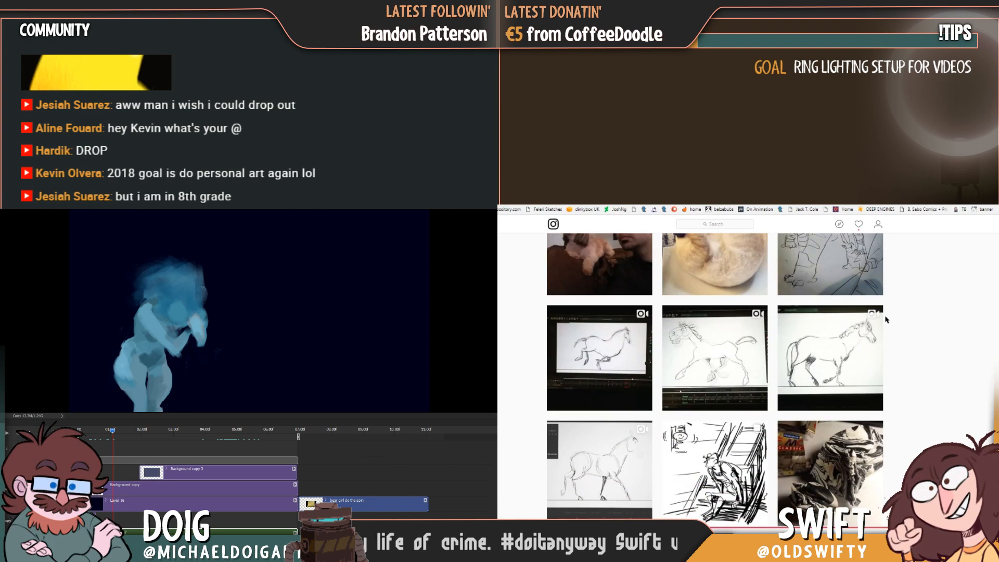
{"action": "scroll", "coordinate": [887, 319], "scroll_direction": "up", "scroll_amount": 1}
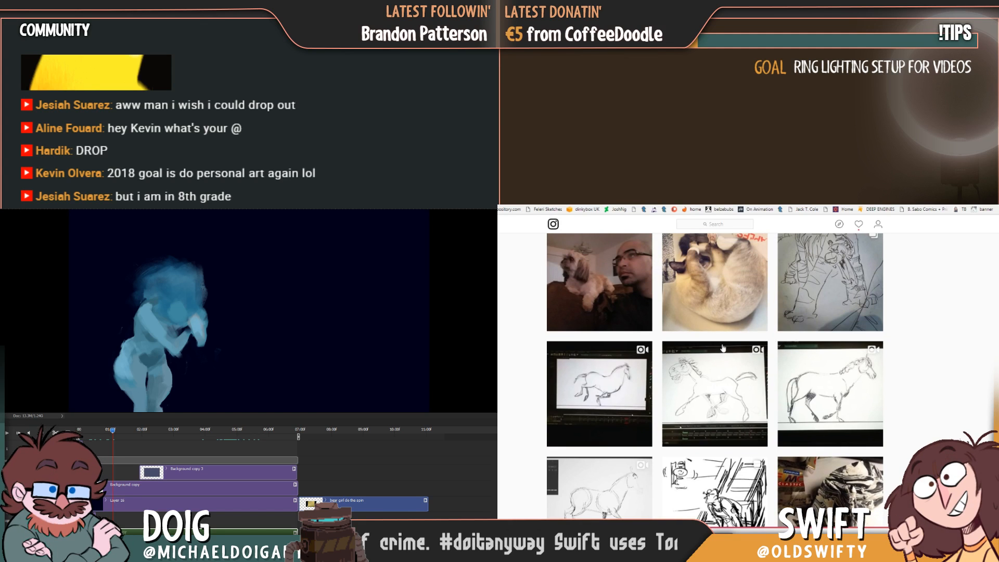
Watch the three horse animation posts in the profile's second row one by one, and browse the posts below them
{"action": "left_click", "coordinate": [616, 374]}
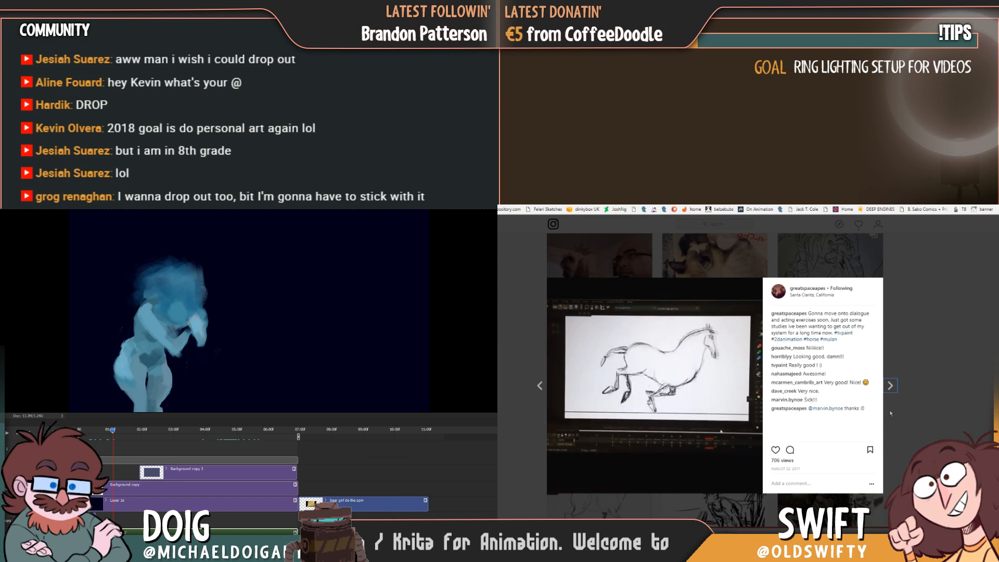
{"action": "left_click", "coordinate": [922, 414]}
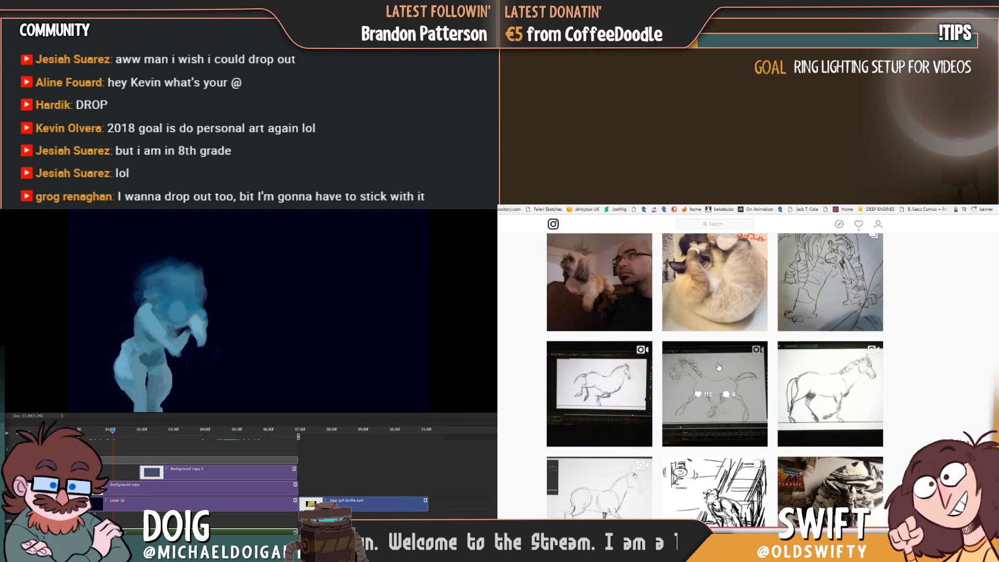
{"action": "left_click", "coordinate": [756, 399]}
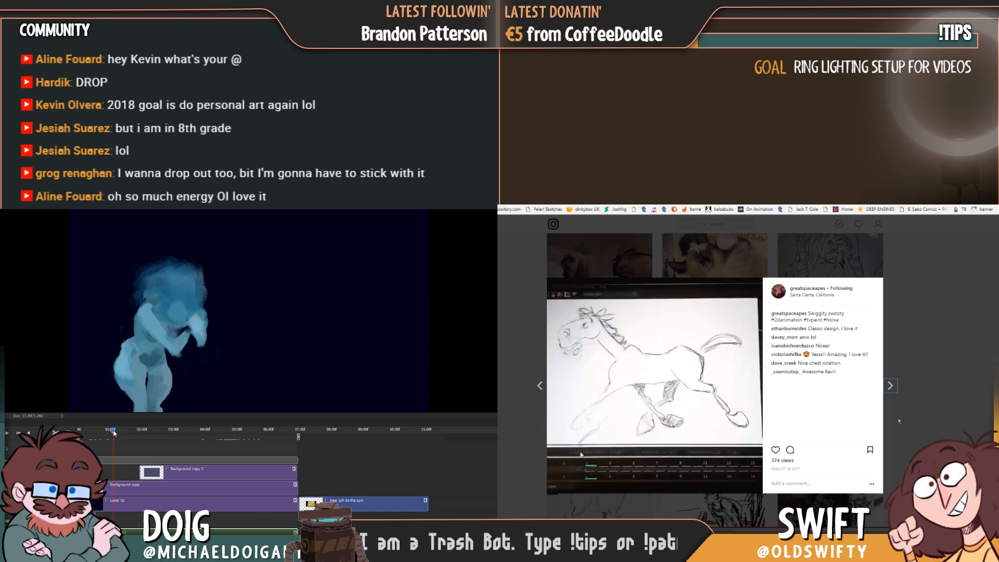
{"action": "left_click", "coordinate": [919, 418]}
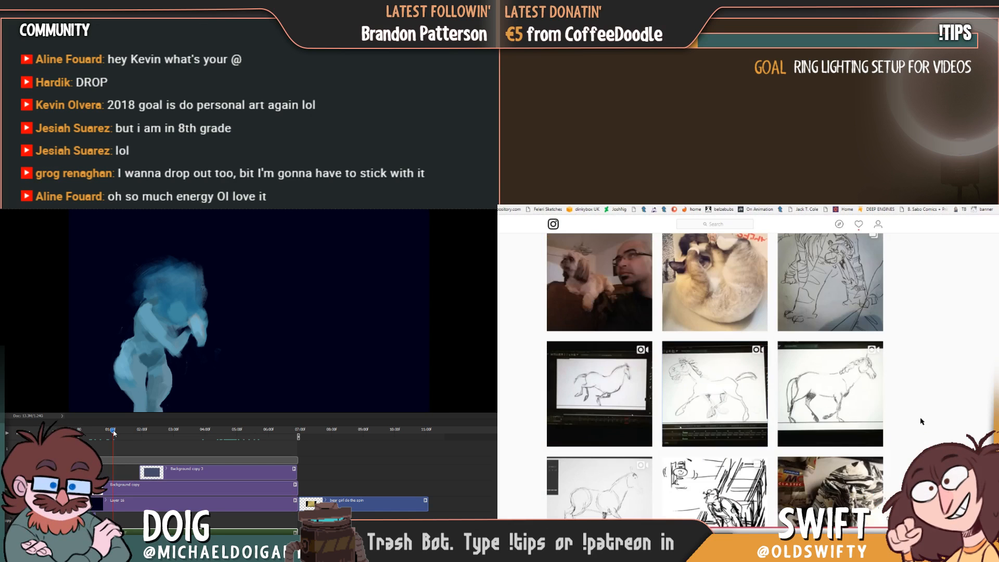
{"action": "left_click", "coordinate": [821, 394]}
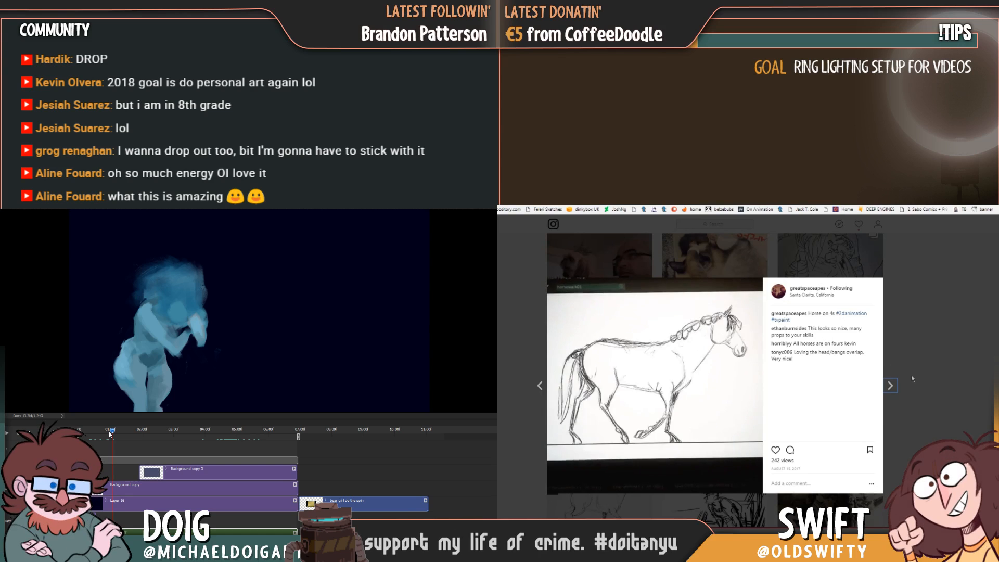
{"action": "left_click", "coordinate": [909, 418]}
{"action": "scroll", "coordinate": [910, 418], "scroll_direction": "down", "scroll_amount": 2}
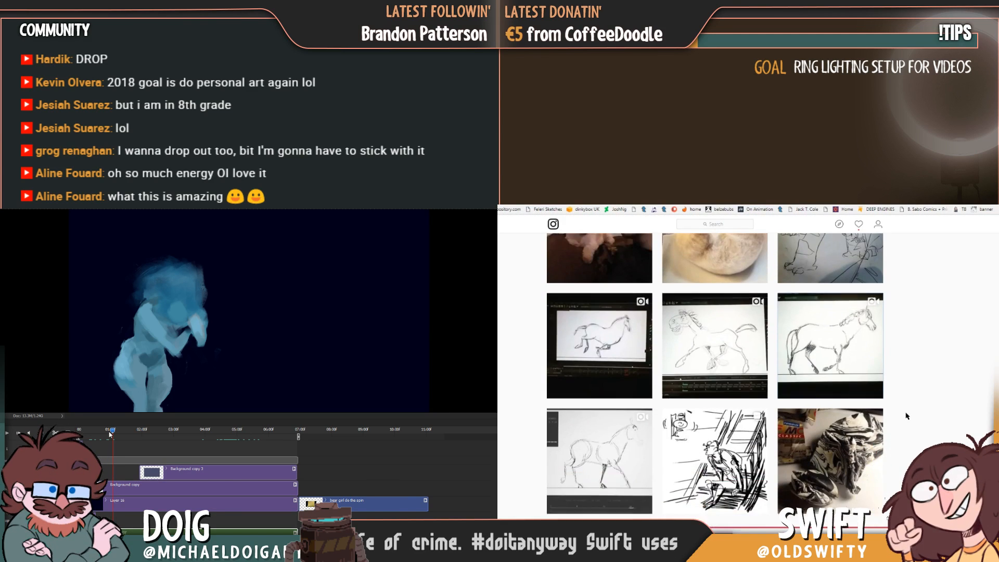
{"action": "scroll", "coordinate": [907, 417], "scroll_direction": "down", "scroll_amount": 1}
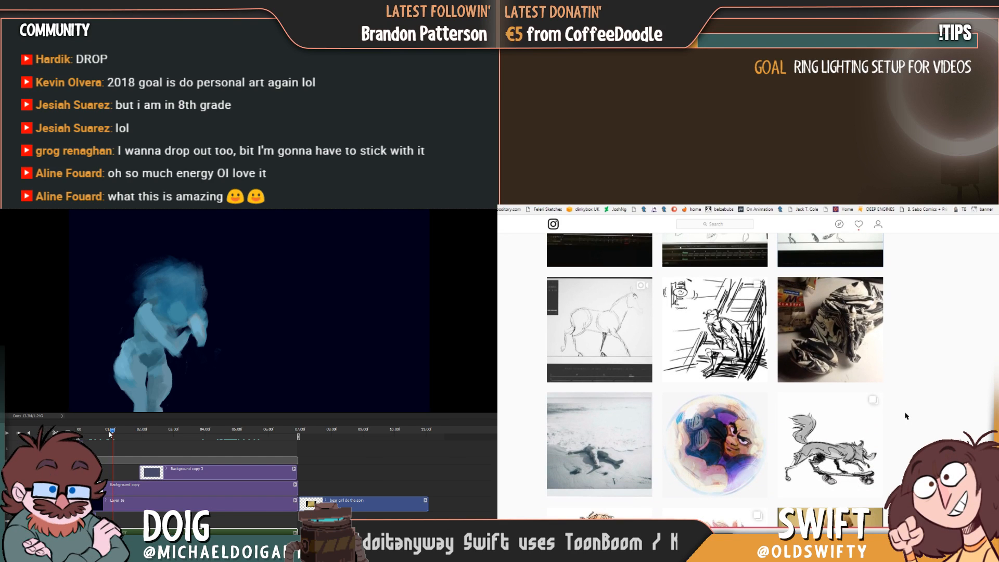
{"action": "scroll", "coordinate": [909, 417], "scroll_direction": "up", "scroll_amount": 3}
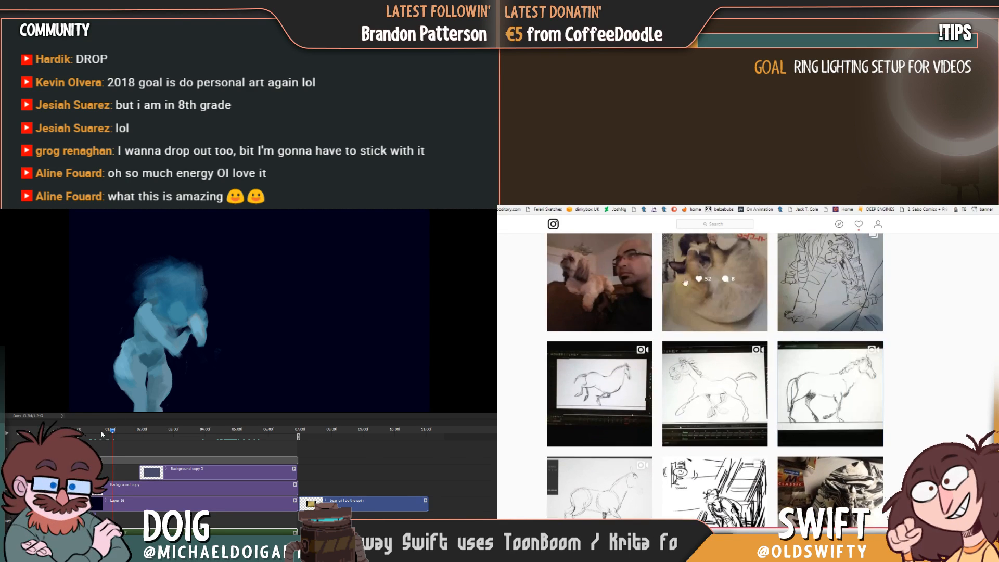
Play the swimming-figure animation with its audio from the start and stop past 05:00f
{"action": "left_click", "coordinate": [79, 431]}
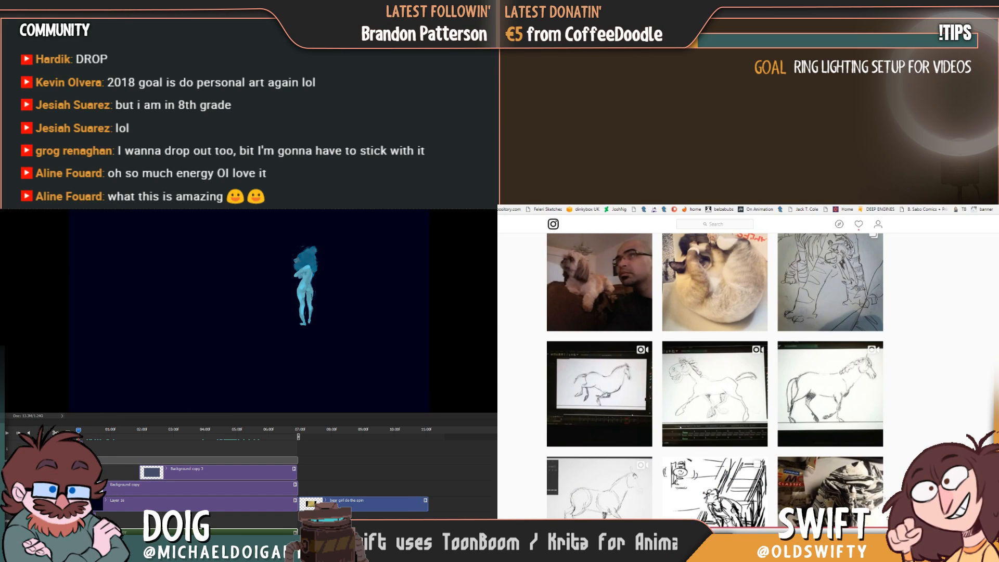
{"action": "left_click", "coordinate": [93, 433]}
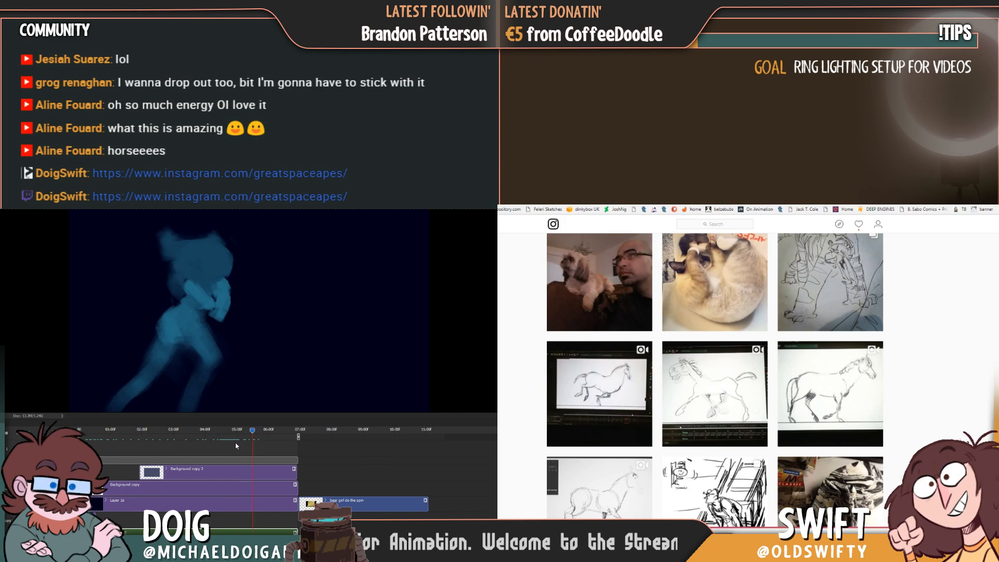
{"action": "key", "text": "space"}
Return to the duck animation, and inspect the video settings of the bear girl clip after 07:00f in the swimming-figure timeline
{"action": "left_click", "coordinate": [326, 430]}
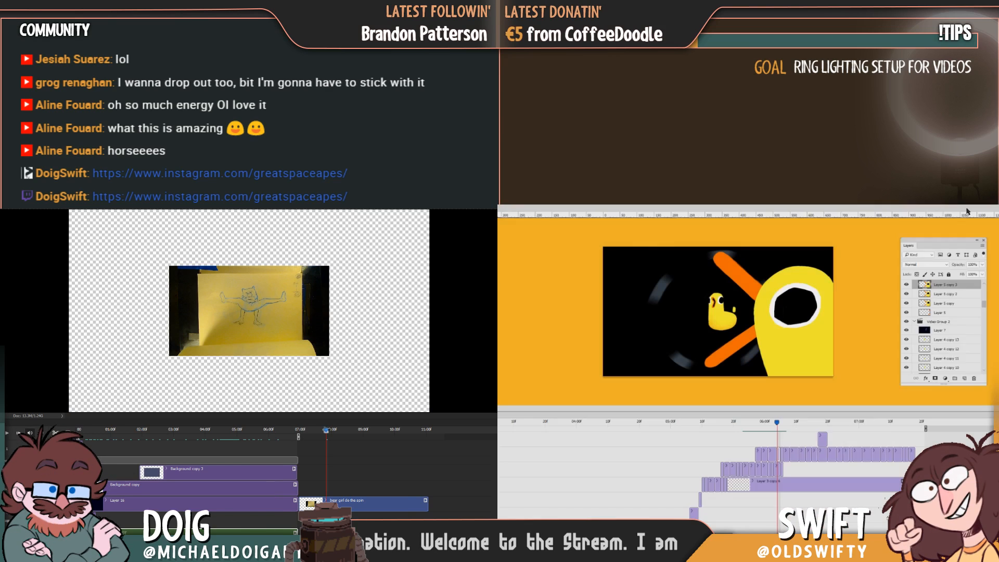
{"action": "right_click", "coordinate": [356, 505]}
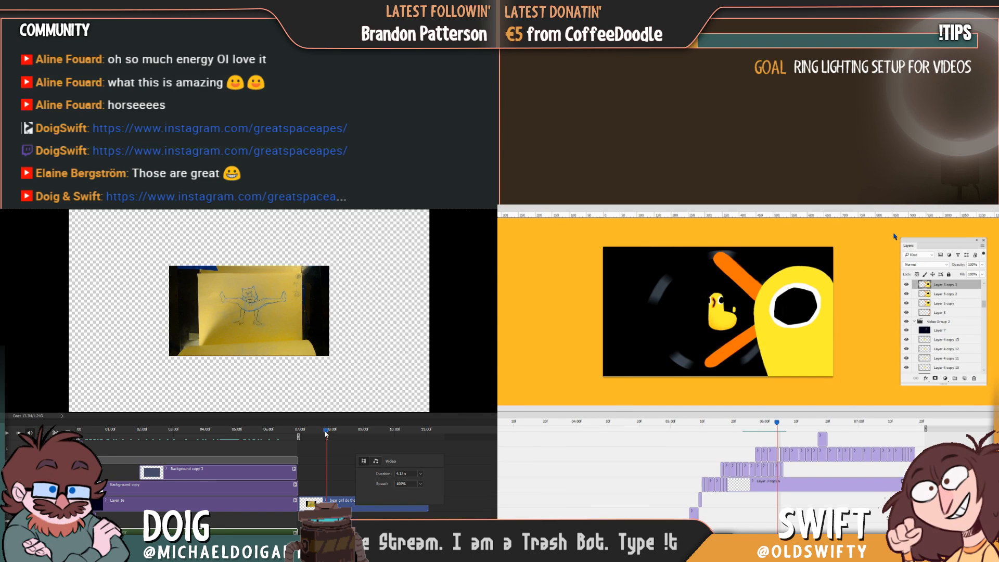
{"action": "left_click", "coordinate": [306, 434]}
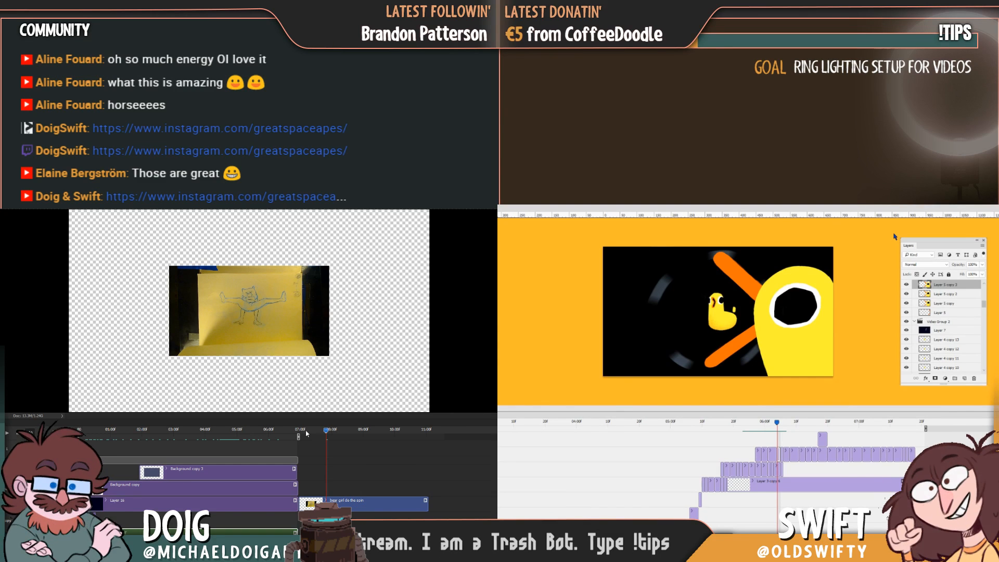
Play the swimming-figure animation, check the frame at 01:02f, and return to its first frame
{"action": "left_click", "coordinate": [204, 430]}
{"action": "key", "text": "space"}
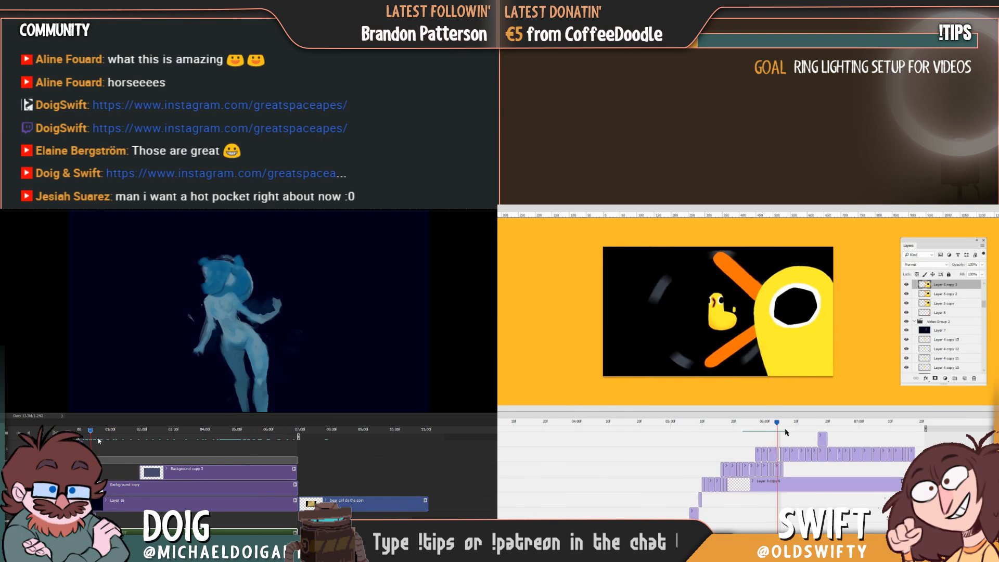
{"action": "left_click", "coordinate": [111, 431]}
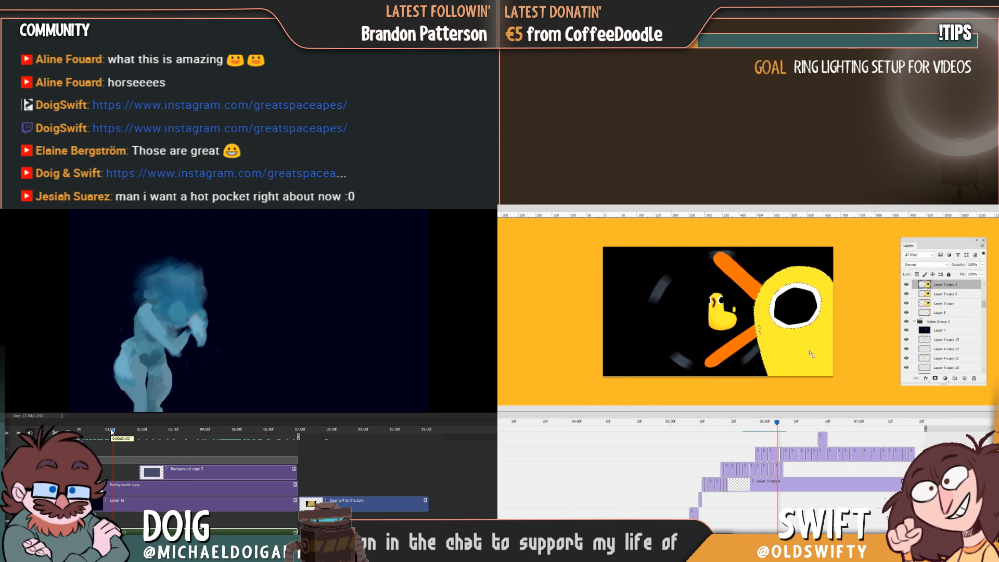
{"action": "left_click", "coordinate": [604, 339]}
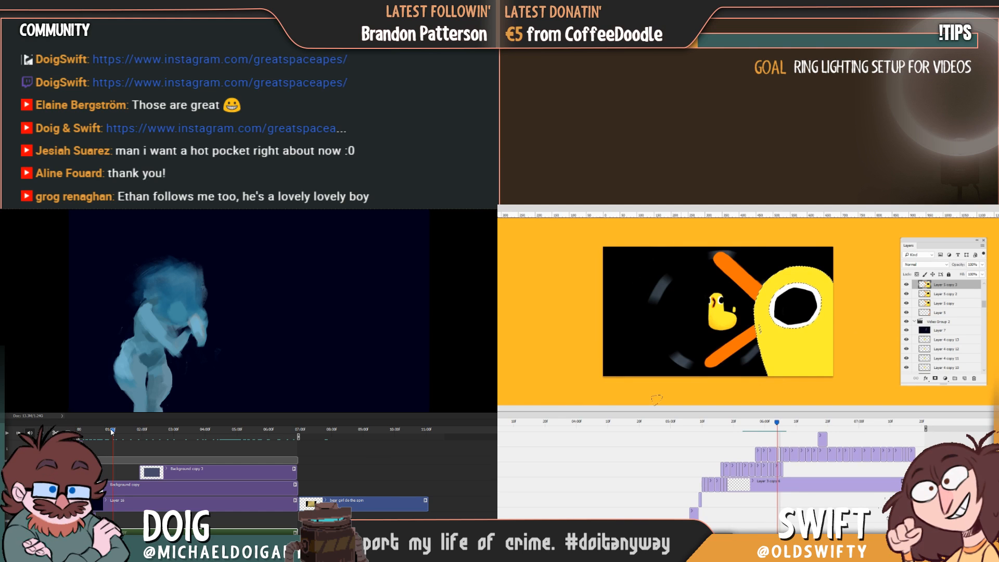
{"action": "left_click", "coordinate": [85, 431]}
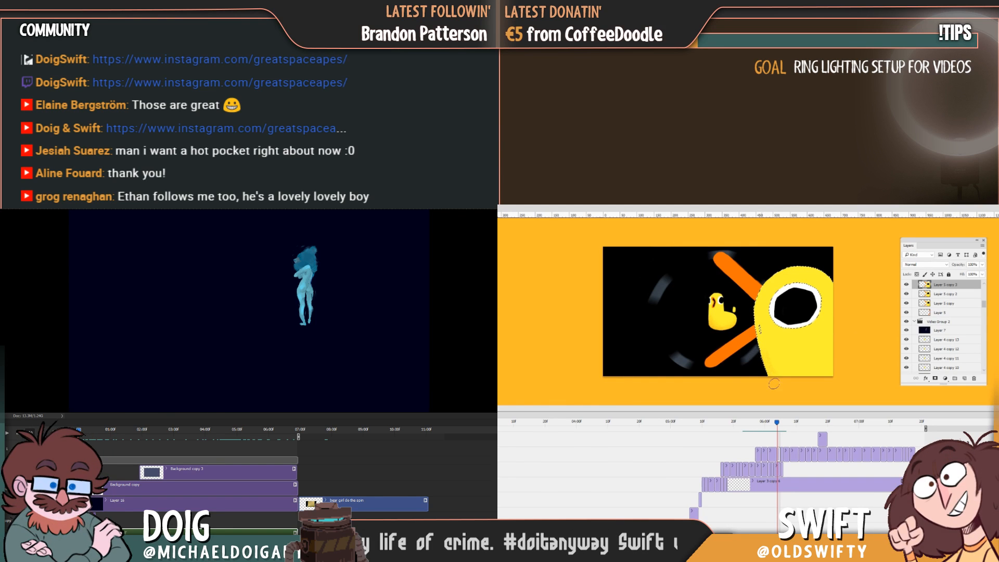
Save and close the swimming-figure animation, and reopen ABCFrost_05.psd to preview its opening seconds
{"action": "key", "text": "ctrl+s"}
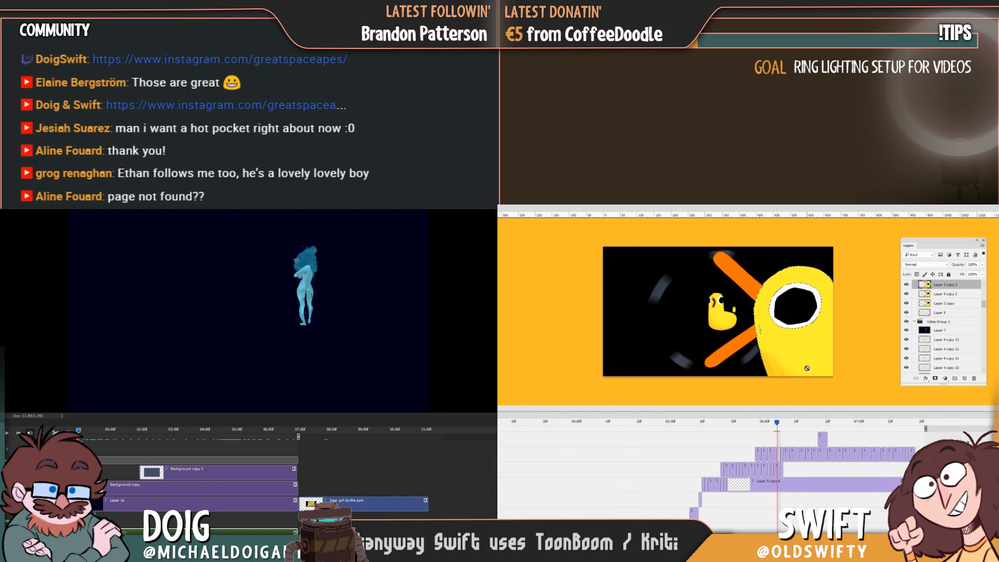
{"action": "key", "text": "ctrl+w"}
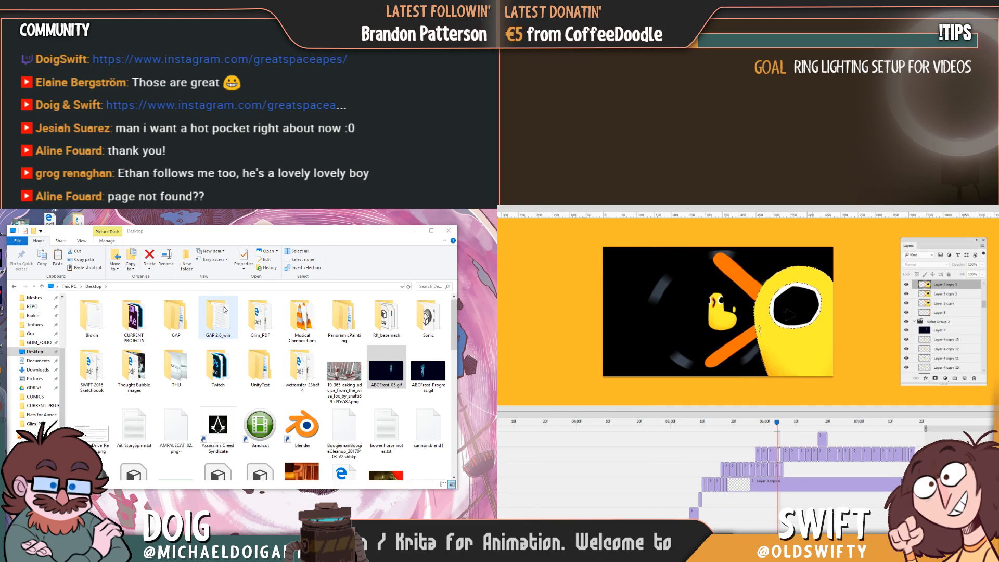
{"action": "left_click", "coordinate": [418, 231]}
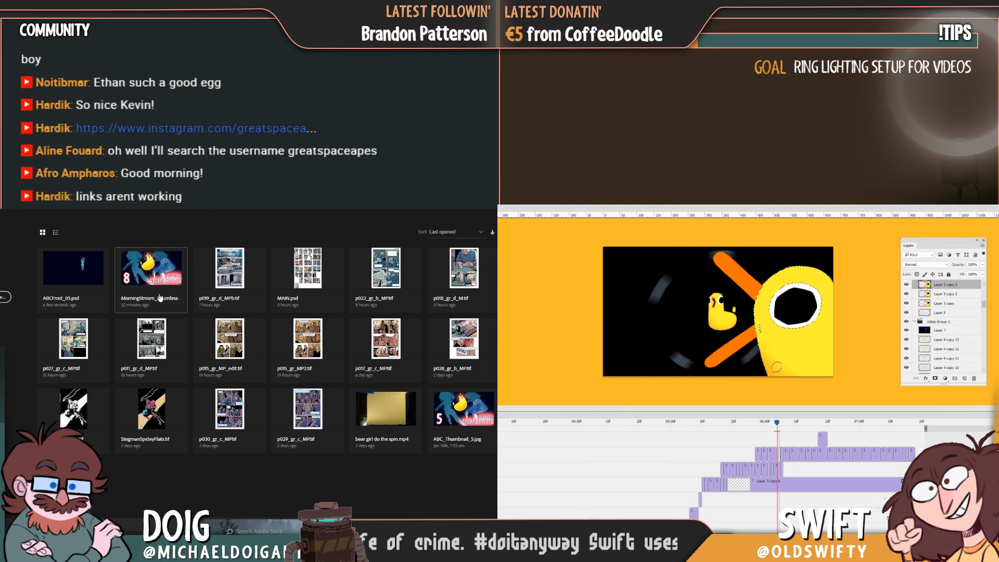
{"action": "left_click", "coordinate": [76, 274]}
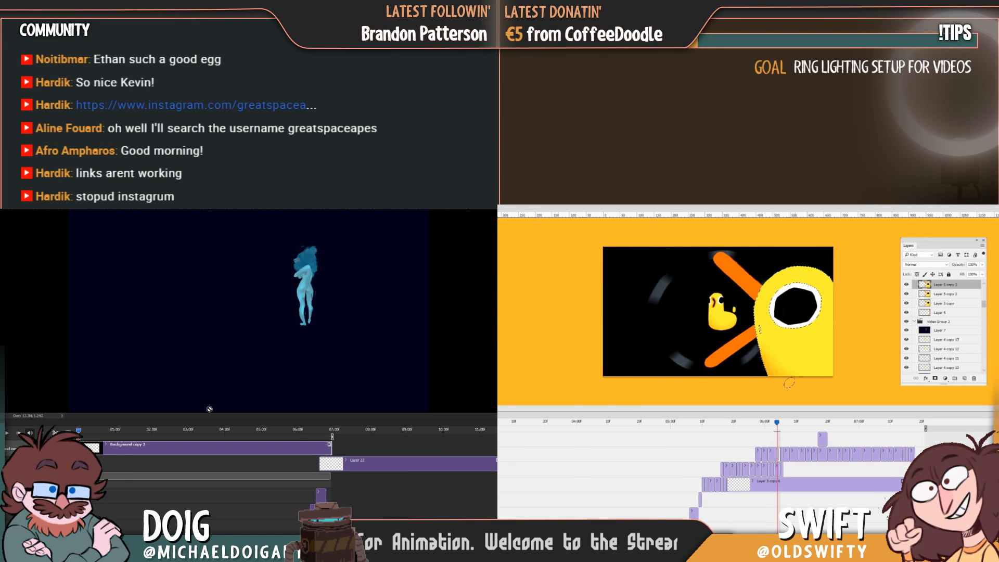
{"action": "left_click", "coordinate": [95, 431]}
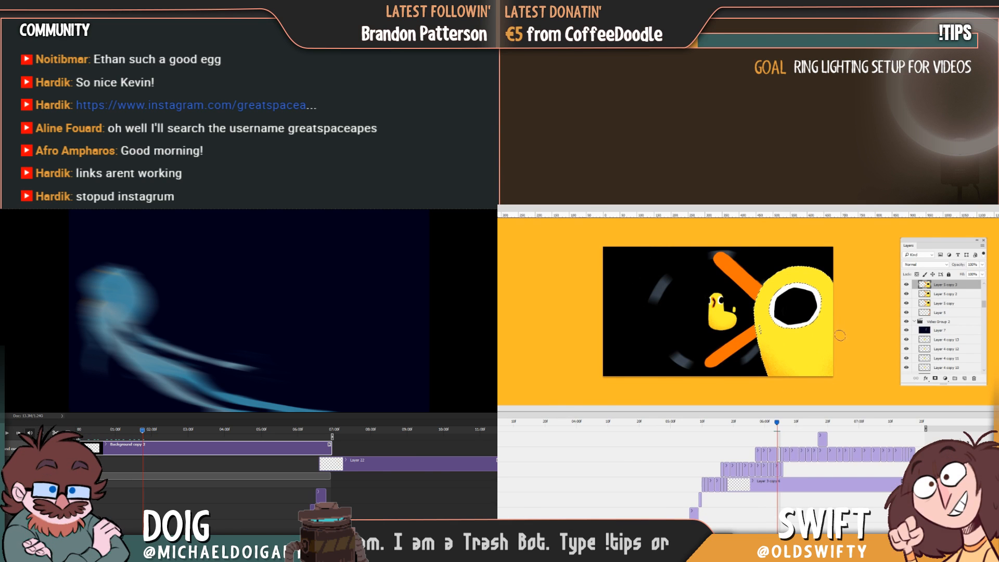
{"action": "left_click_drag", "start_coordinate": [143, 431], "coordinate": [175, 438]}
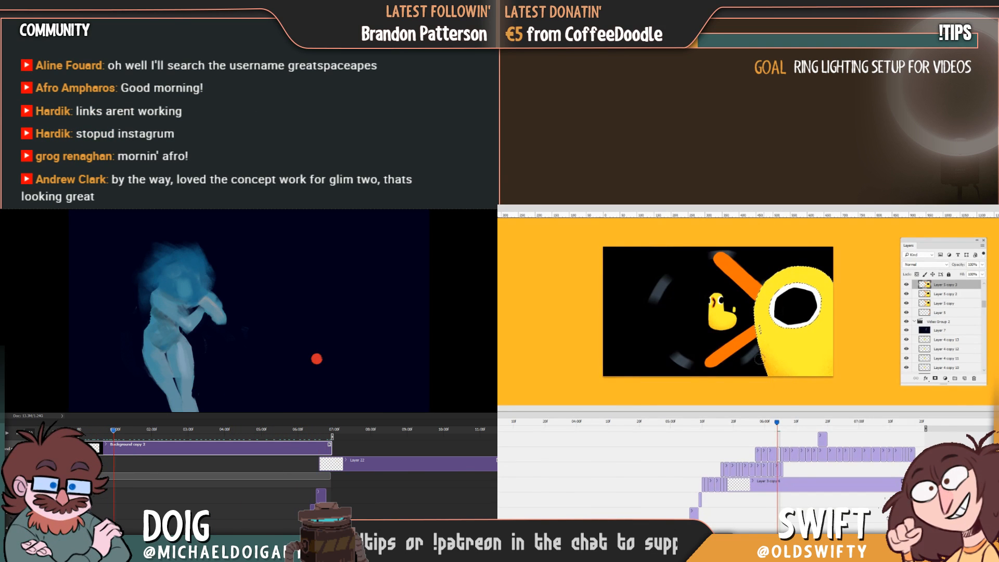
Raise the audio clip's volume slightly in the swimming-figure timeline, and duplicate the large duck's current frame layer
{"action": "scroll", "coordinate": [292, 471], "scroll_direction": "down", "scroll_amount": 5}
{"action": "key", "text": "Left"}
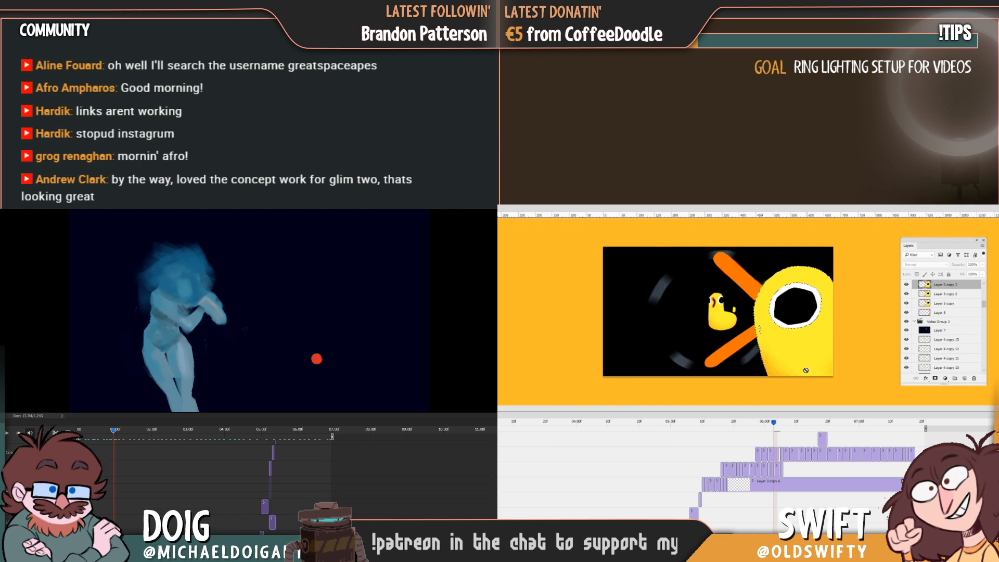
{"action": "key", "text": "Right"}
{"action": "scroll", "coordinate": [291, 471], "scroll_direction": "down", "scroll_amount": 5}
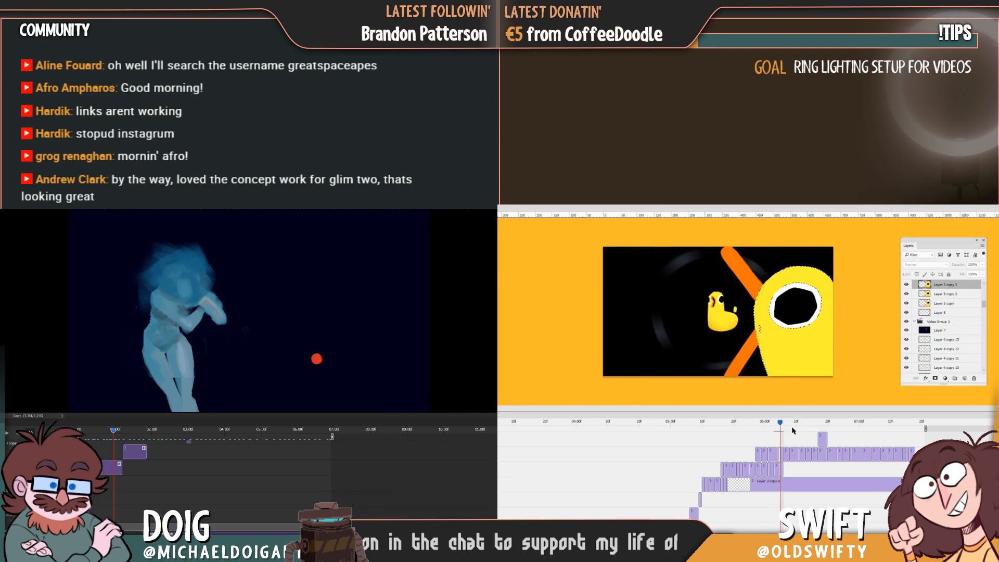
{"action": "scroll", "coordinate": [291, 471], "scroll_direction": "down", "scroll_amount": 5}
{"action": "key", "text": "Left"}
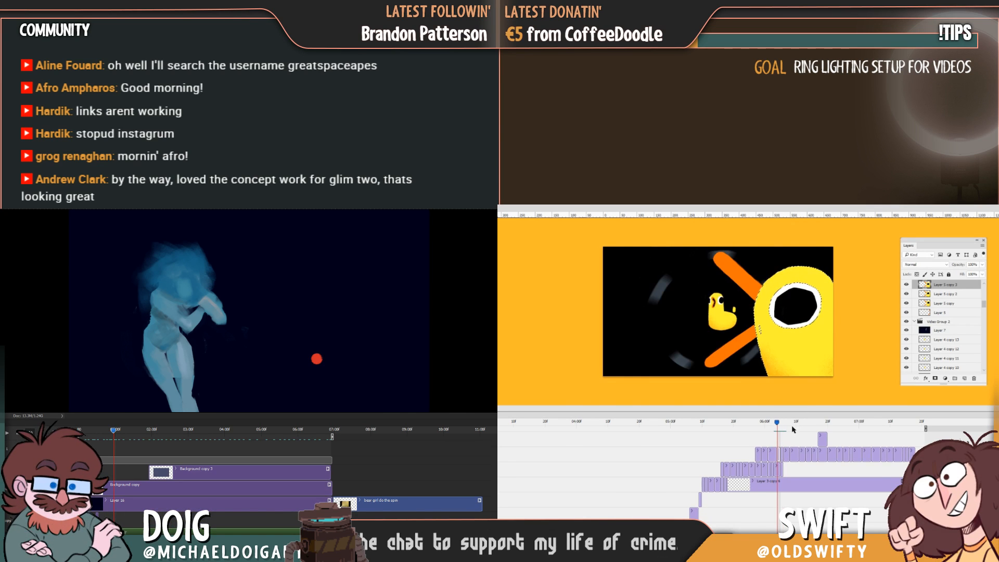
{"action": "right_click", "coordinate": [193, 504]}
{"action": "key", "text": "ctrl+j"}
{"action": "key", "text": "Right"}
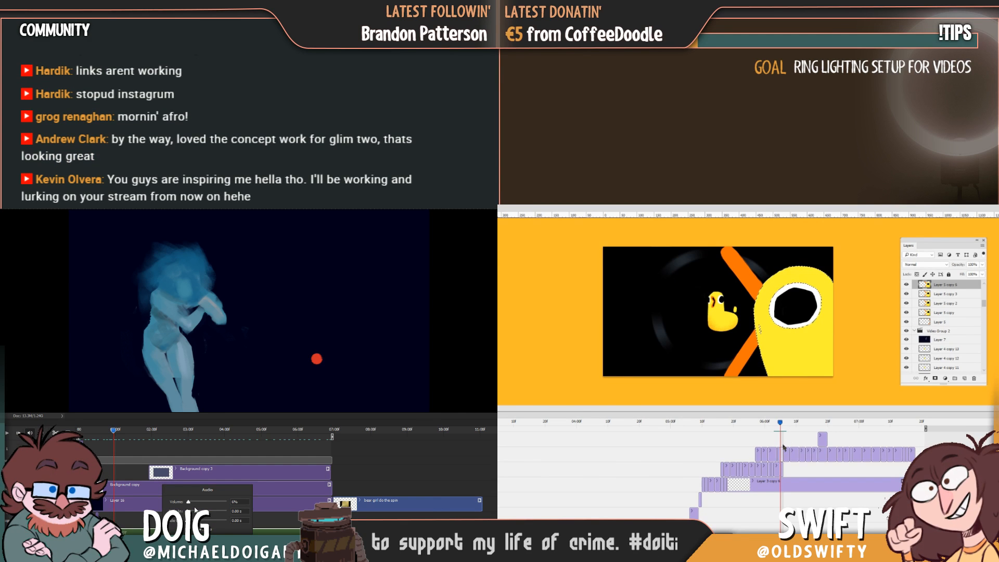
{"action": "left_click_drag", "start_coordinate": [189, 502], "coordinate": [192, 503]}
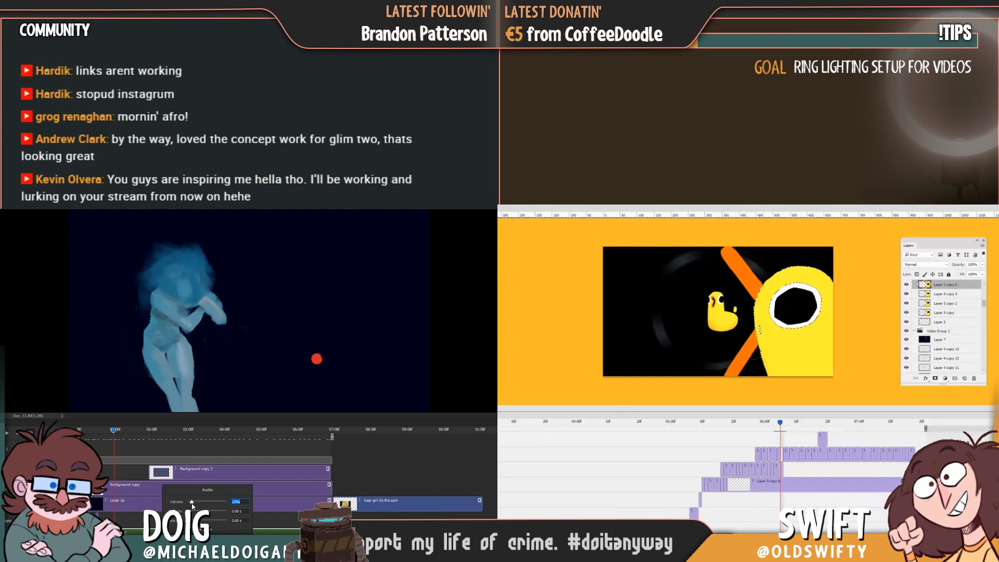
Play the swimming-figure animation near its start to hear the audio level, and replay the section before 05:00f
{"action": "left_click", "coordinate": [86, 435]}
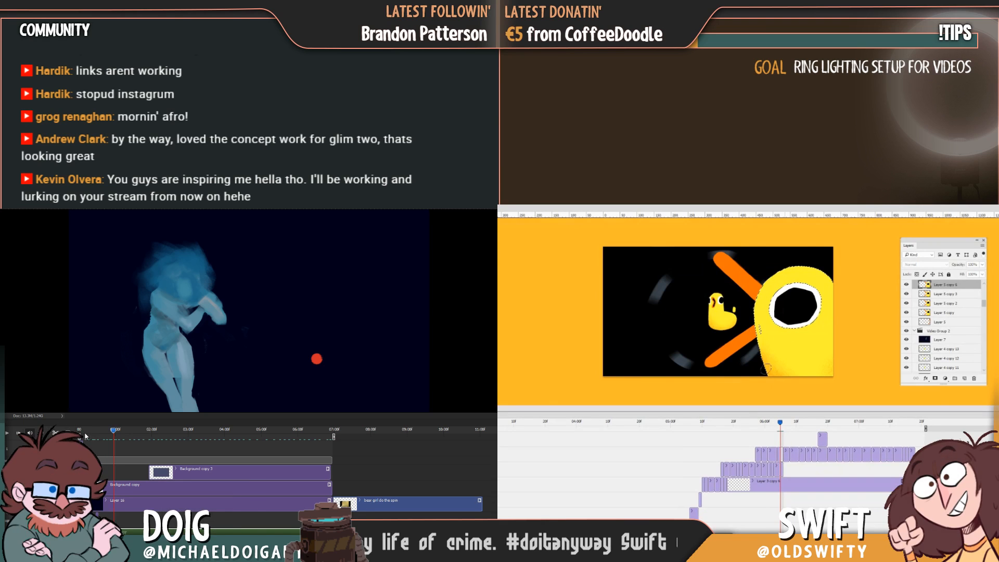
{"action": "left_click", "coordinate": [85, 435]}
{"action": "key", "text": "Left"}
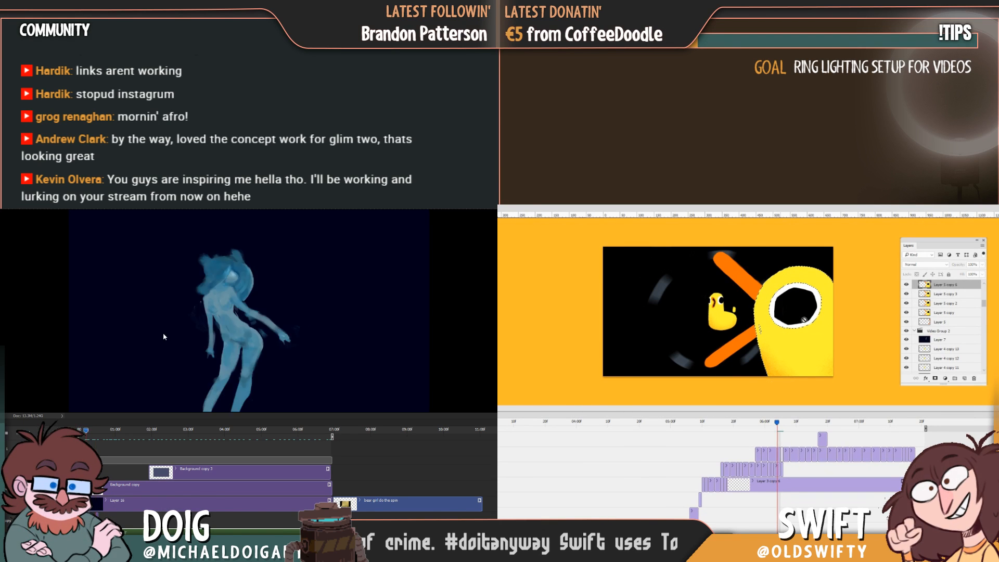
{"action": "key", "text": "space"}
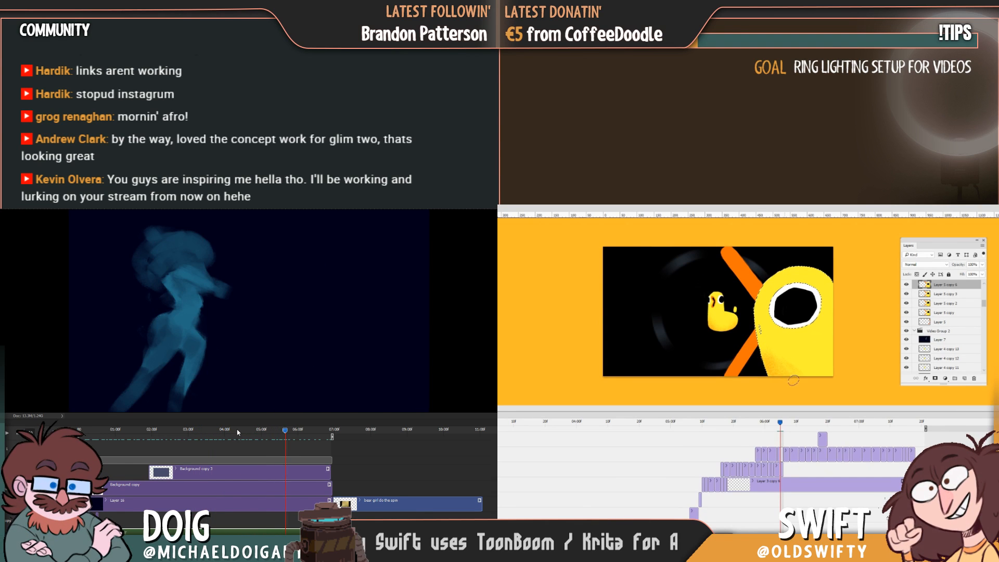
{"action": "left_click", "coordinate": [252, 431]}
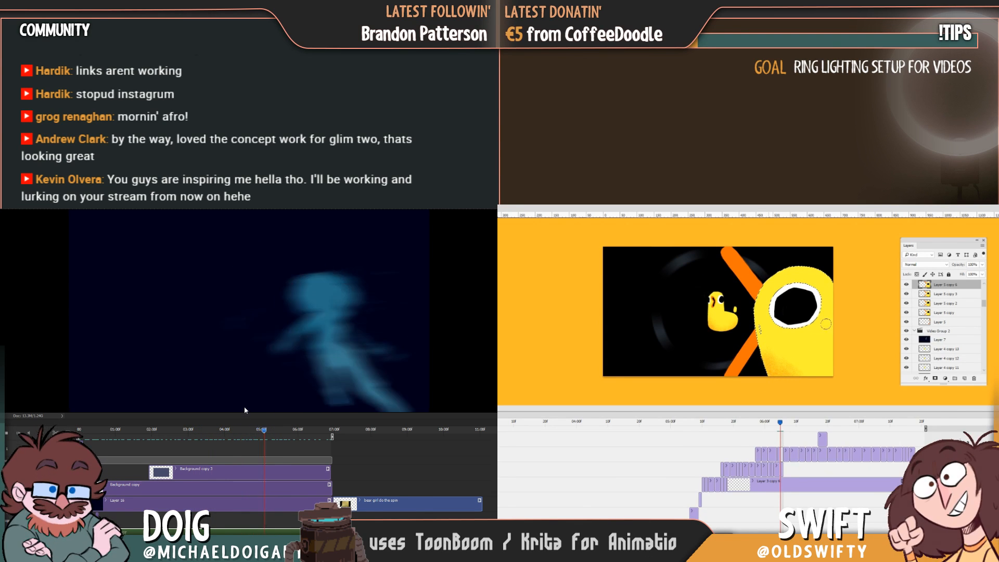
{"action": "left_click", "coordinate": [213, 431]}
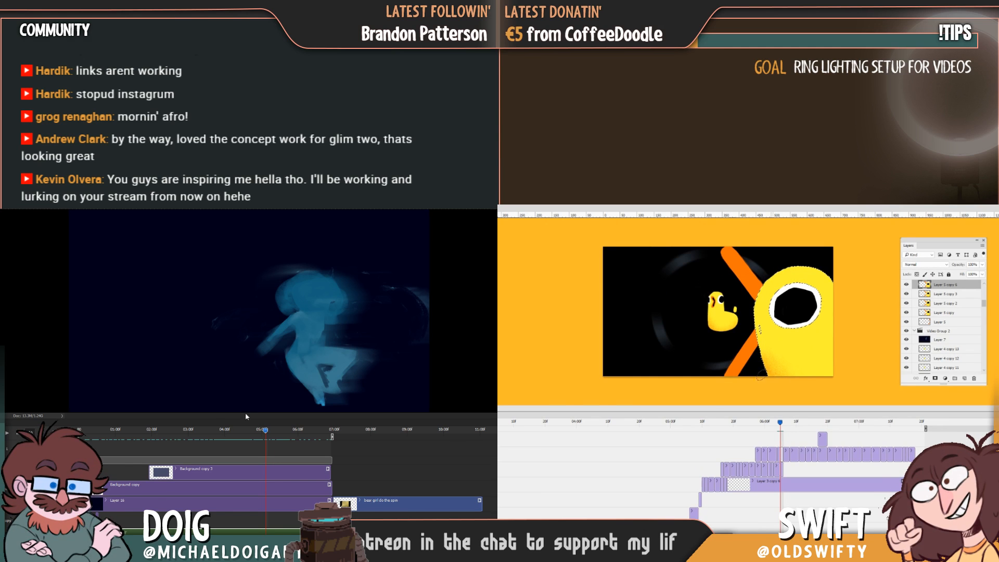
Scrub the swimming-figure animation between 02:00f and 07:00f, examining the poses around 02:00f, 06:00f and 05:00f
{"action": "mouse_move", "coordinate": [266, 429]}
{"action": "left_mouse_down"}
{"action": "mouse_move", "coordinate": [209, 431]}
{"action": "mouse_move", "coordinate": [258, 431]}
{"action": "left_mouse_up"}
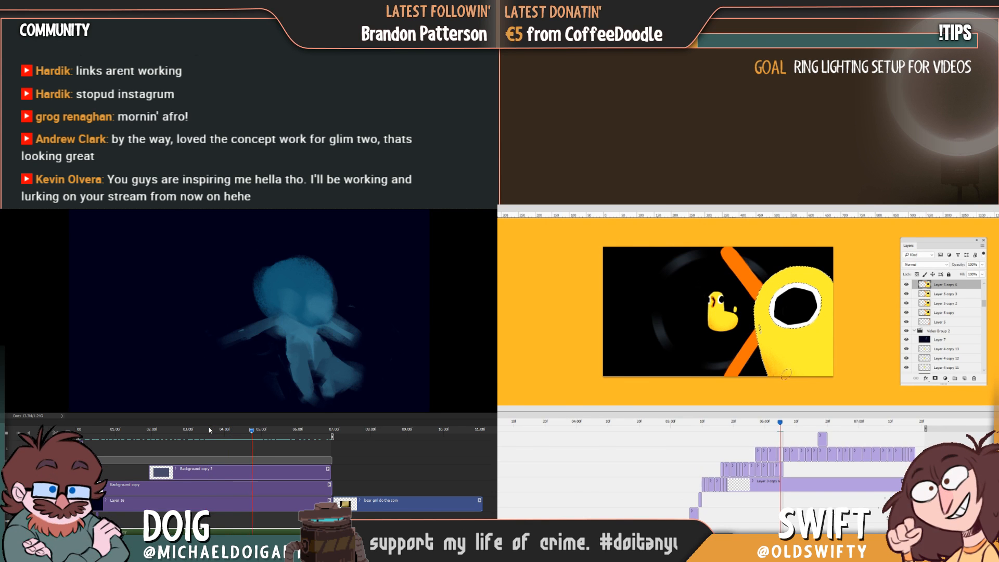
{"action": "left_click_drag", "start_coordinate": [98, 435], "coordinate": [161, 438]}
{"action": "key", "text": "space"}
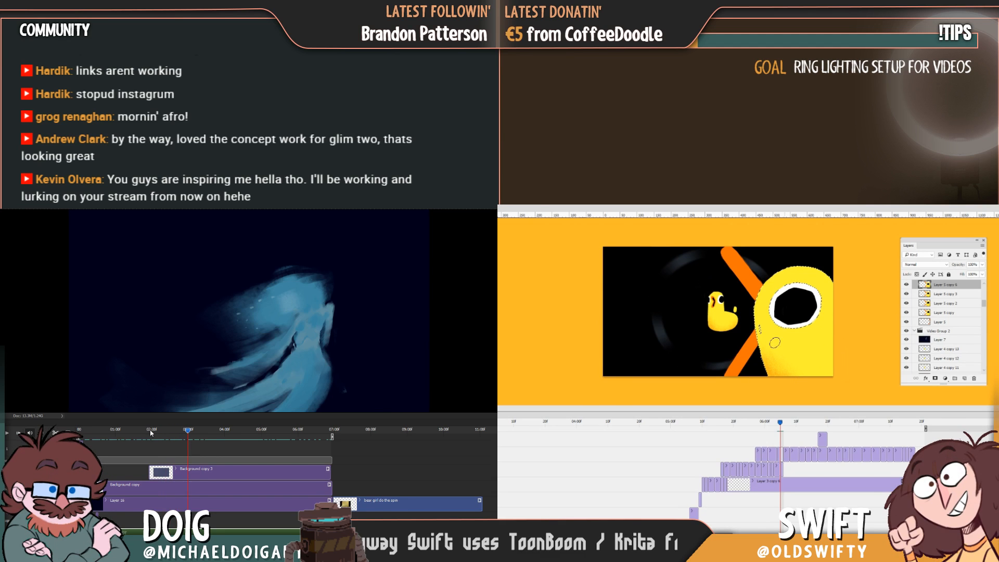
{"action": "left_click_drag", "start_coordinate": [152, 432], "coordinate": [166, 431]}
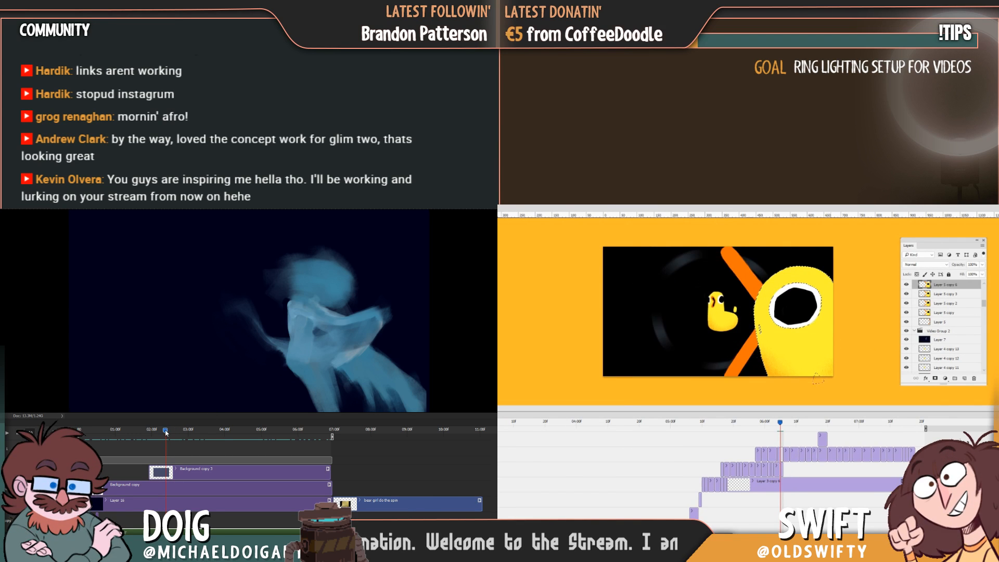
{"action": "left_click_drag", "start_coordinate": [165, 439], "coordinate": [197, 440]}
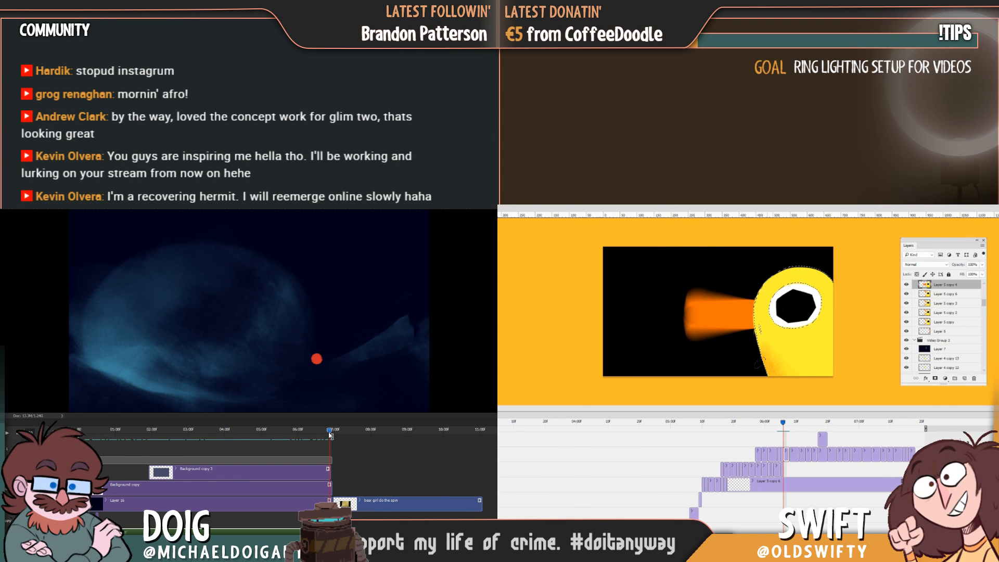
{"action": "left_click_drag", "start_coordinate": [329, 434], "coordinate": [299, 429]}
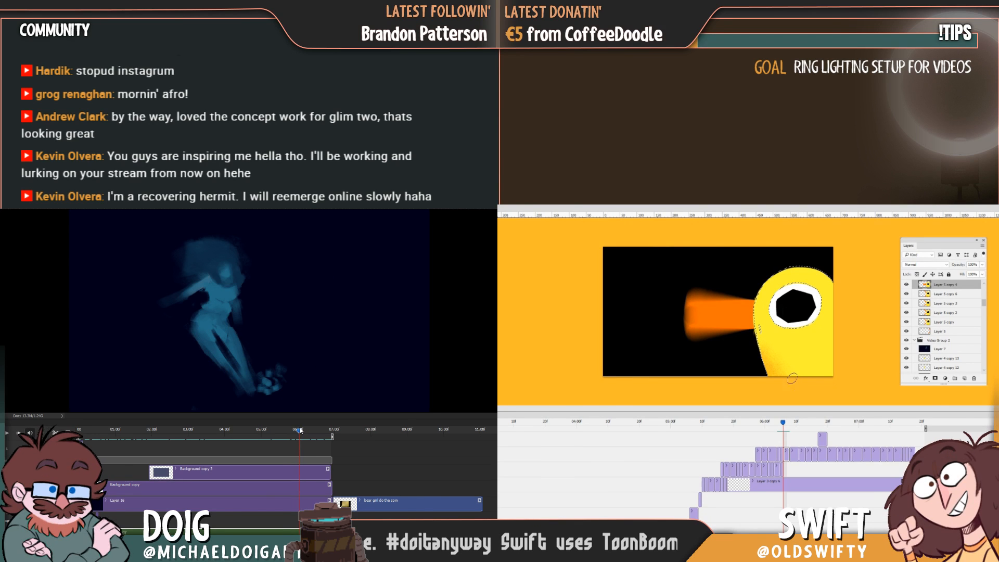
{"action": "left_click_drag", "start_coordinate": [299, 430], "coordinate": [300, 430]}
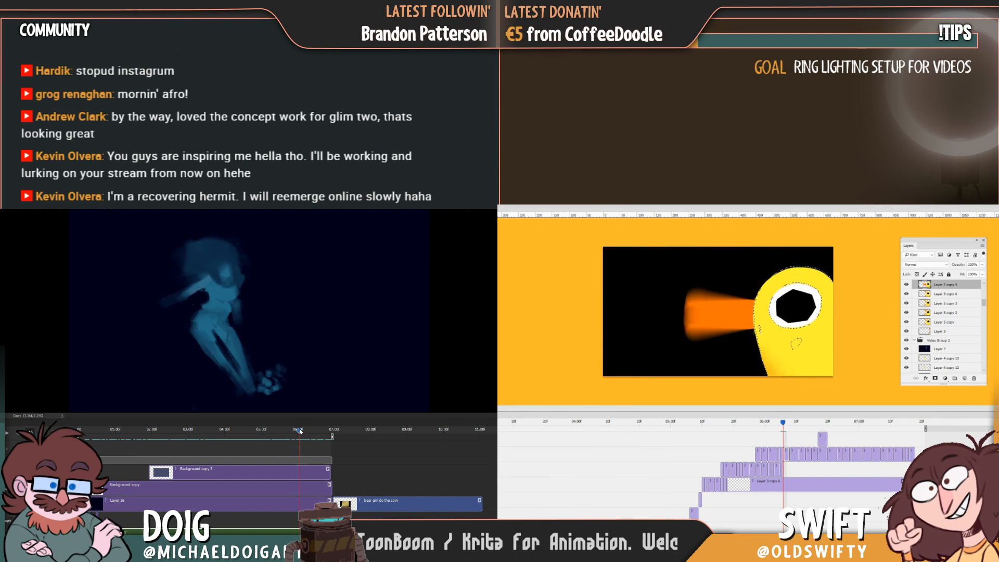
{"action": "left_click_drag", "start_coordinate": [298, 431], "coordinate": [265, 428]}
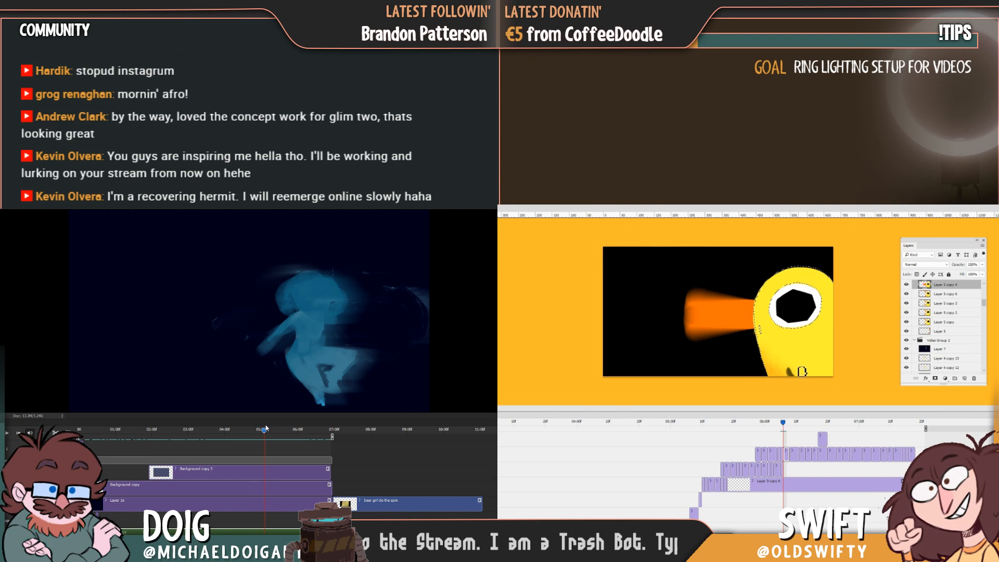
{"action": "left_click_drag", "start_coordinate": [268, 429], "coordinate": [270, 429]}
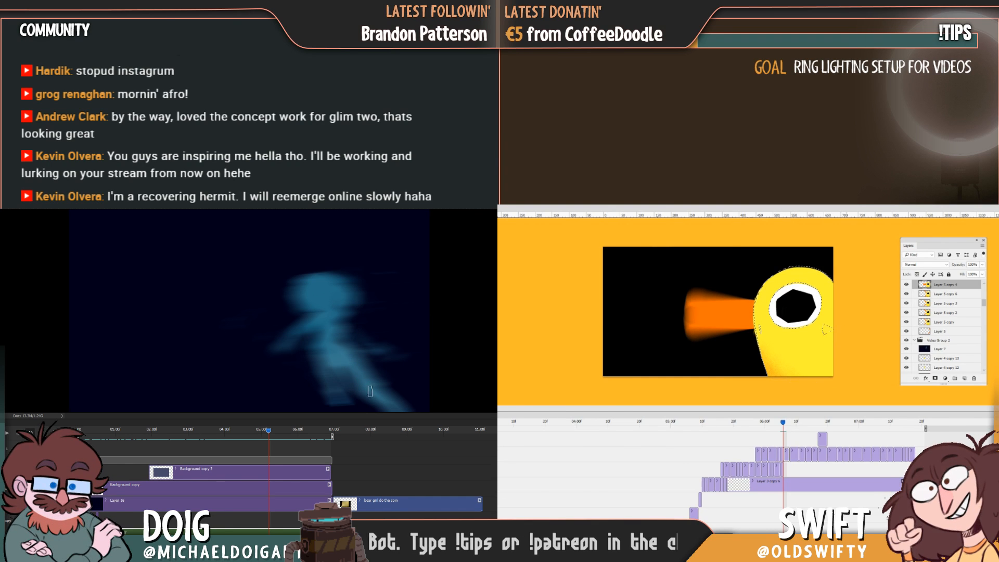
Compare the current large duck frame with the previous one, and undo the last two changes in the swimming-figure animation
{"action": "key", "text": "Left"}
{"action": "key", "text": "Right"}
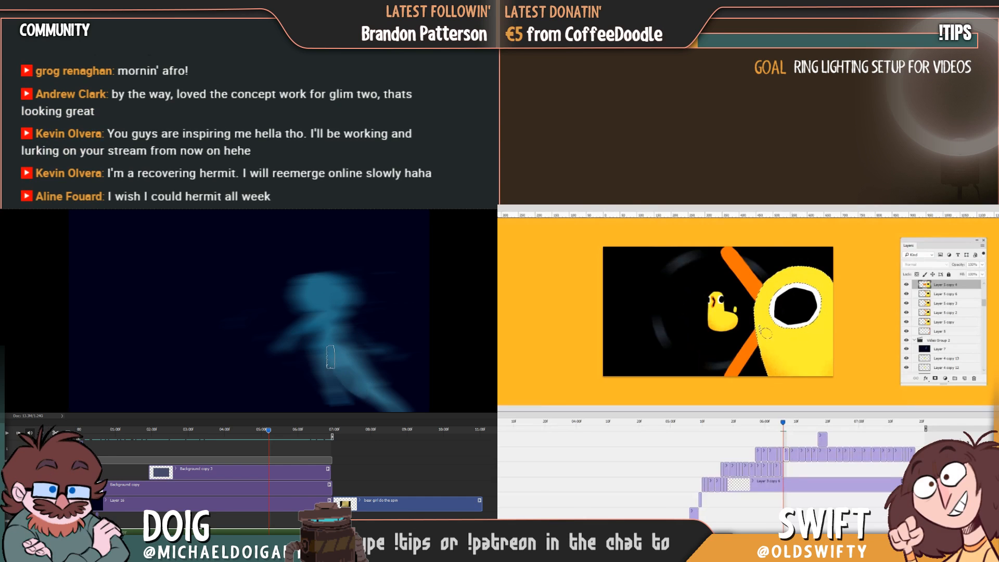
{"action": "key", "text": "Right"}
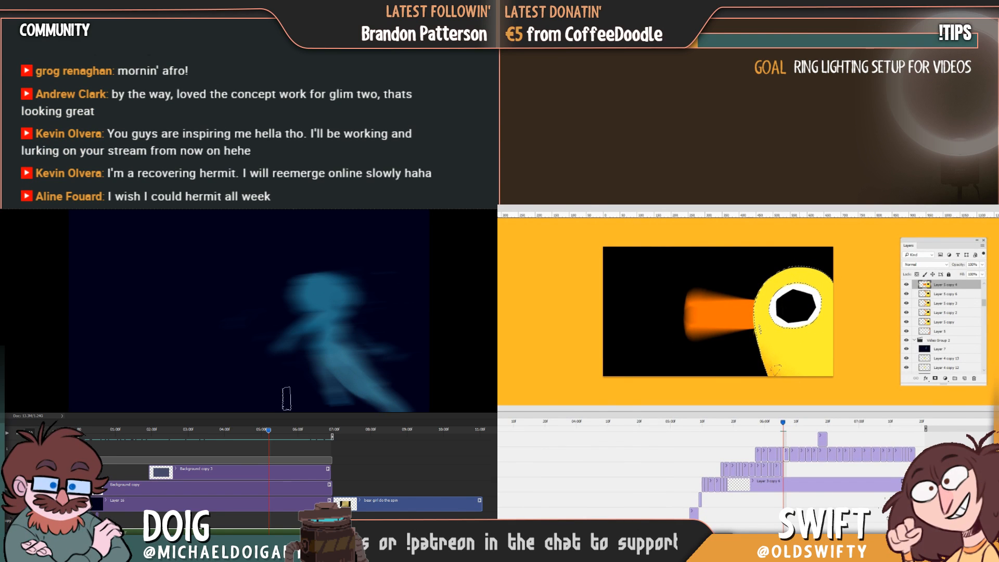
{"action": "mouse_move", "coordinate": [269, 431]}
{"action": "left_mouse_down"}
{"action": "mouse_move", "coordinate": [281, 432]}
{"action": "mouse_move", "coordinate": [268, 432]}
{"action": "left_mouse_up"}
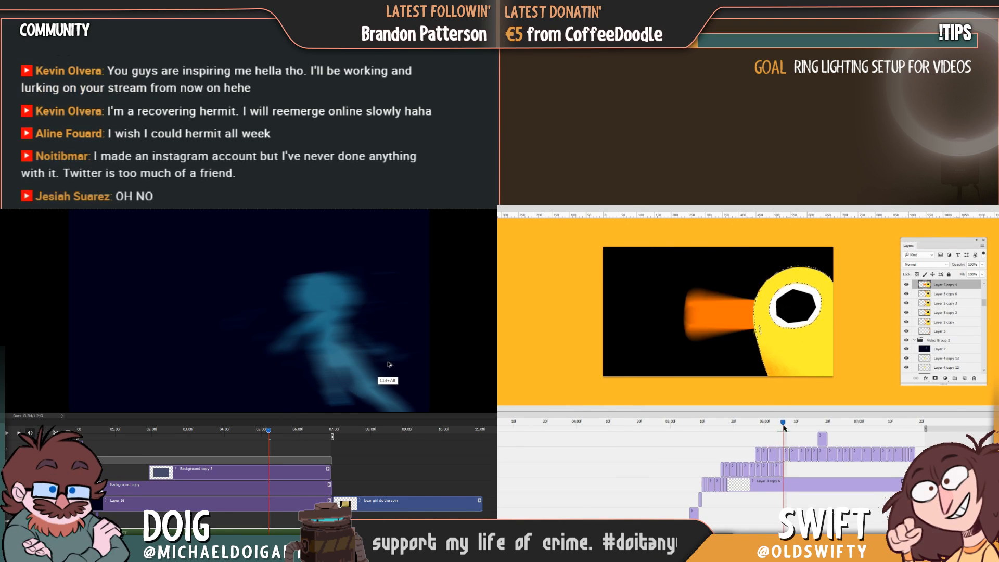
{"action": "key", "text": "ctrl+alt+z"}
{"action": "key", "text": "ctrl+alt+z"}
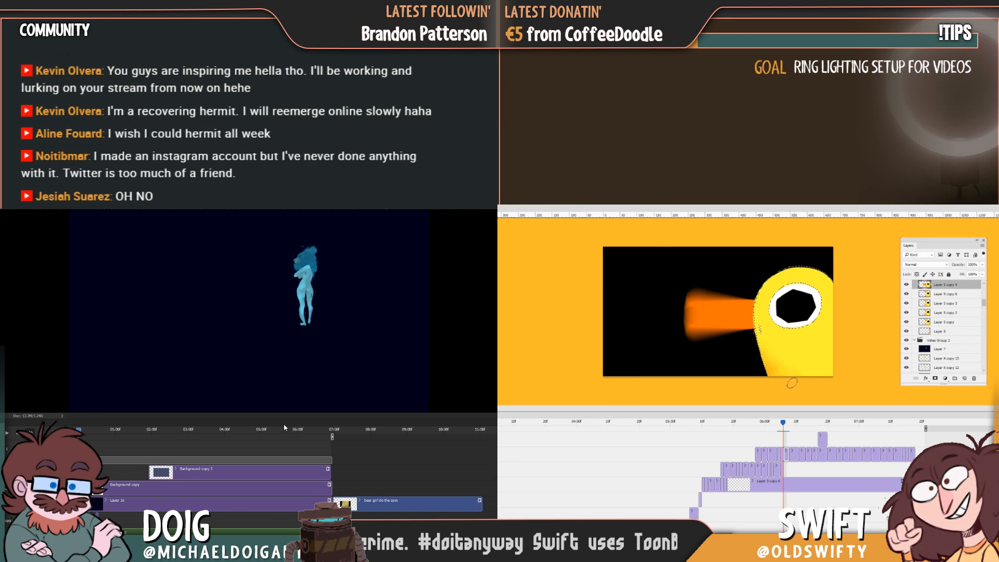
Scrub the swimming-figure animation between 06:00f and 07:00f to examine its closing frames
{"action": "left_click_drag", "start_coordinate": [287, 430], "coordinate": [314, 430]}
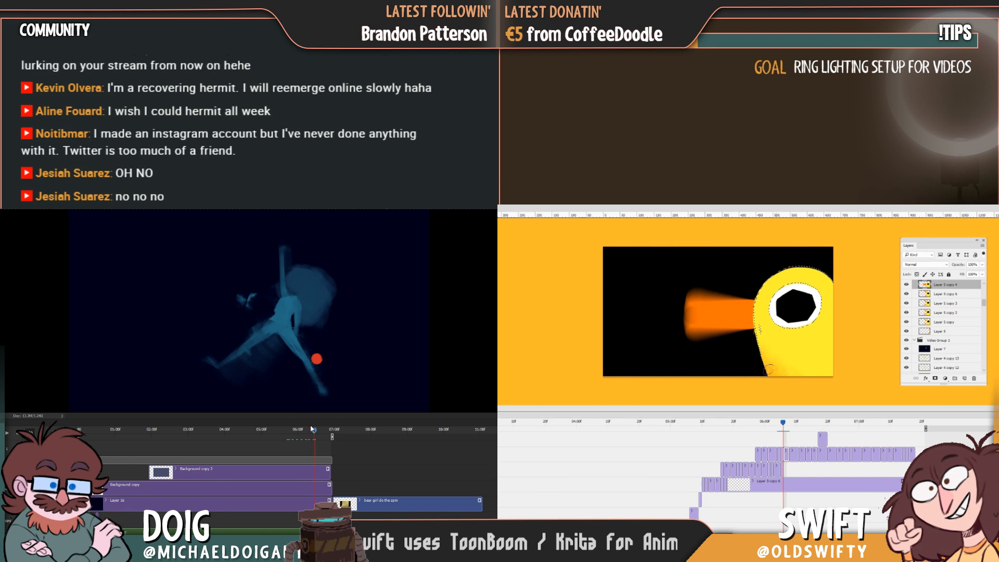
{"action": "left_click_drag", "start_coordinate": [314, 433], "coordinate": [313, 433]}
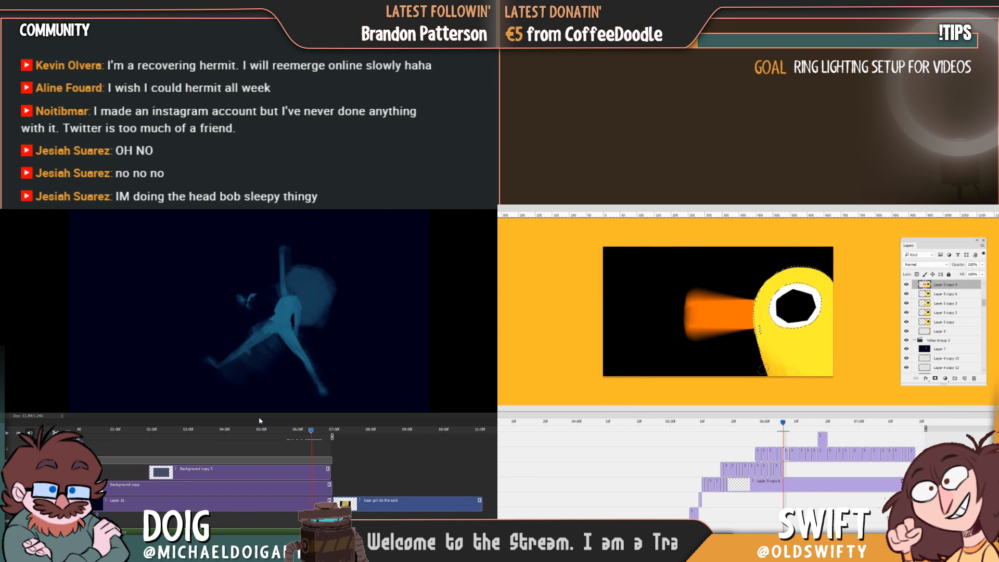
{"action": "left_click_drag", "start_coordinate": [313, 432], "coordinate": [325, 435]}
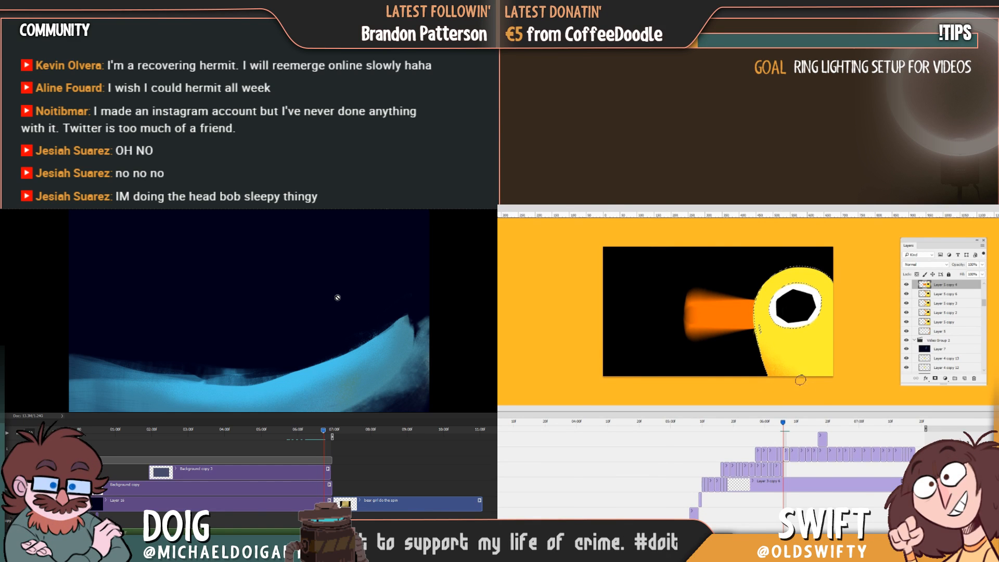
Shade the large duck's lower body on the blurred-beak frame, repeatedly comparing it with the adjacent frames
{"action": "left_click_drag", "start_coordinate": [777, 431], "coordinate": [786, 423]}
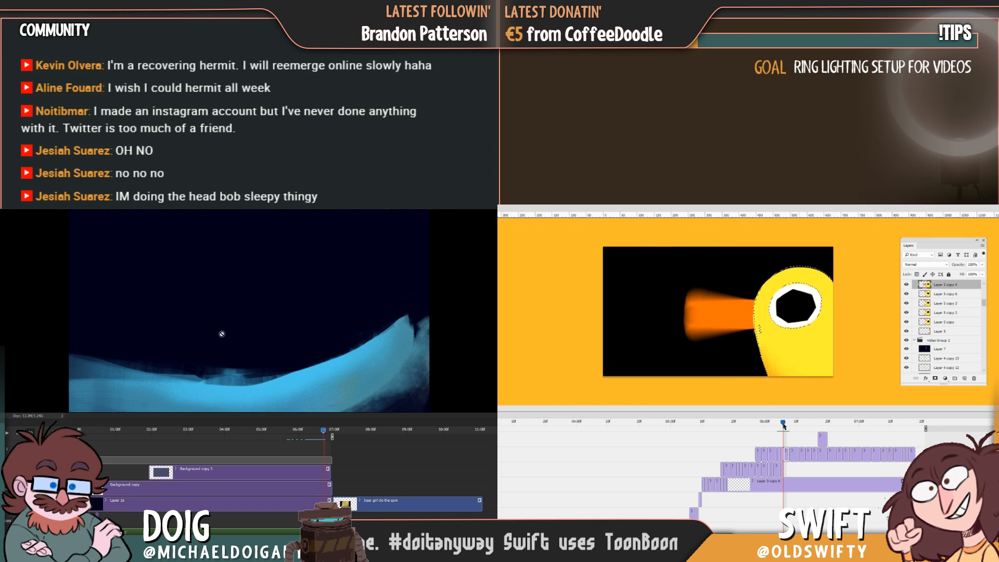
{"action": "left_click_drag", "start_coordinate": [783, 426], "coordinate": [786, 423]}
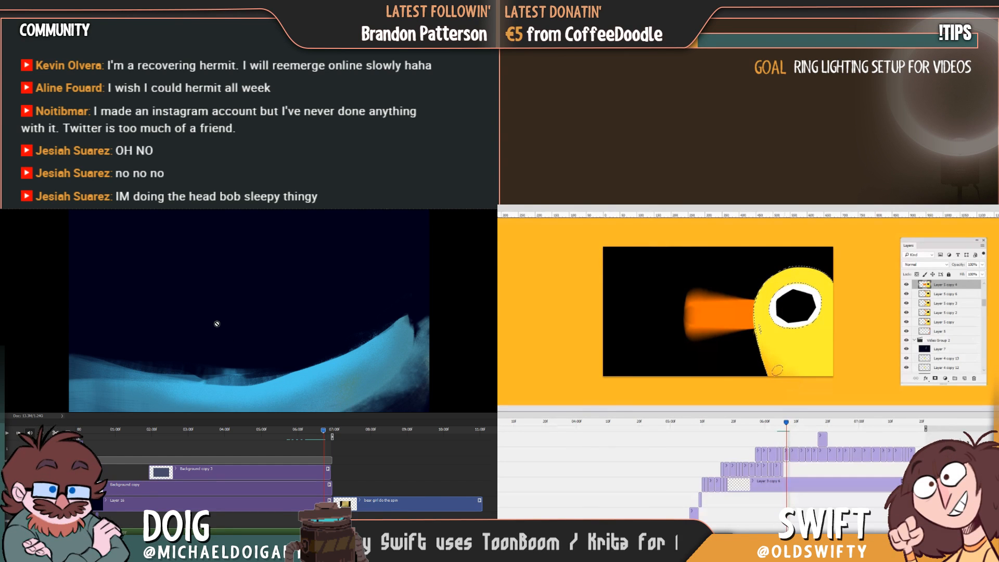
{"action": "left_click_drag", "start_coordinate": [787, 424], "coordinate": [786, 424]}
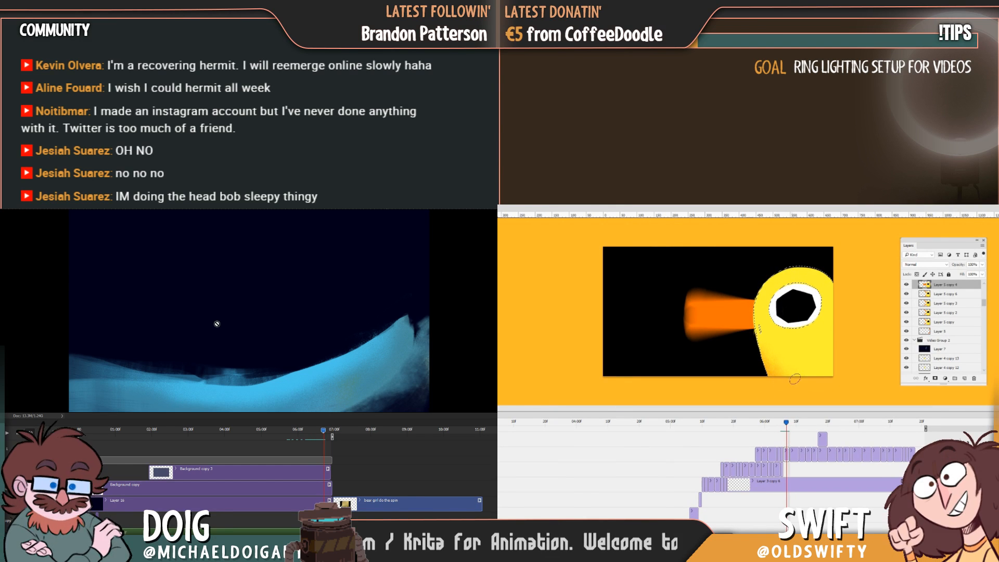
{"action": "left_click_drag", "start_coordinate": [791, 420], "coordinate": [784, 431]}
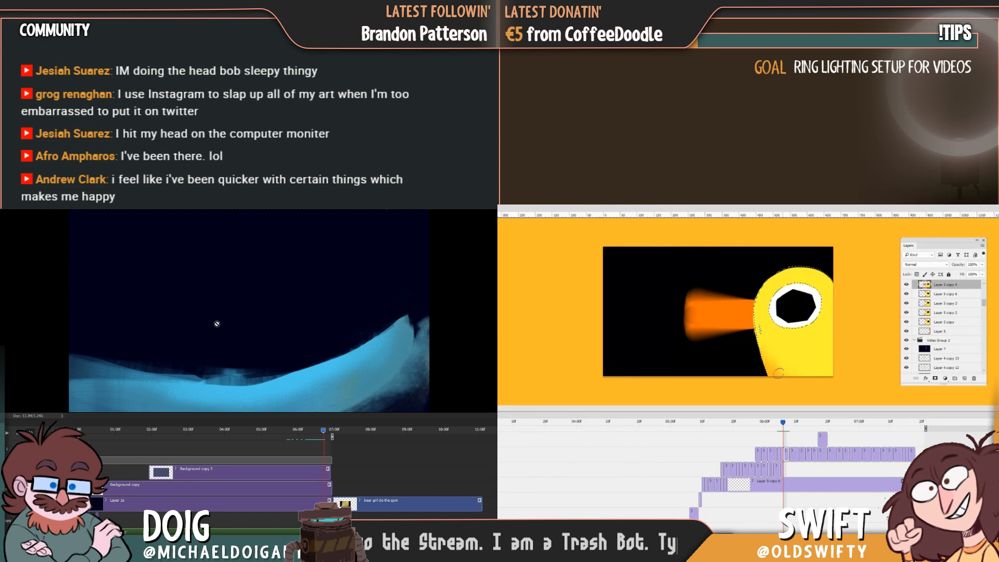
{"action": "left_click", "coordinate": [786, 423]}
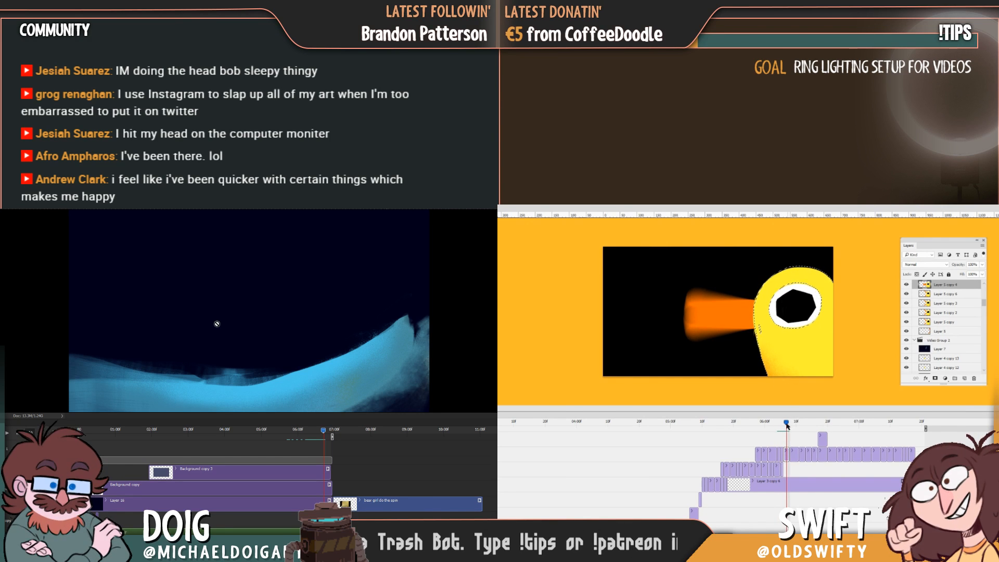
{"action": "left_click_drag", "start_coordinate": [787, 424], "coordinate": [783, 432]}
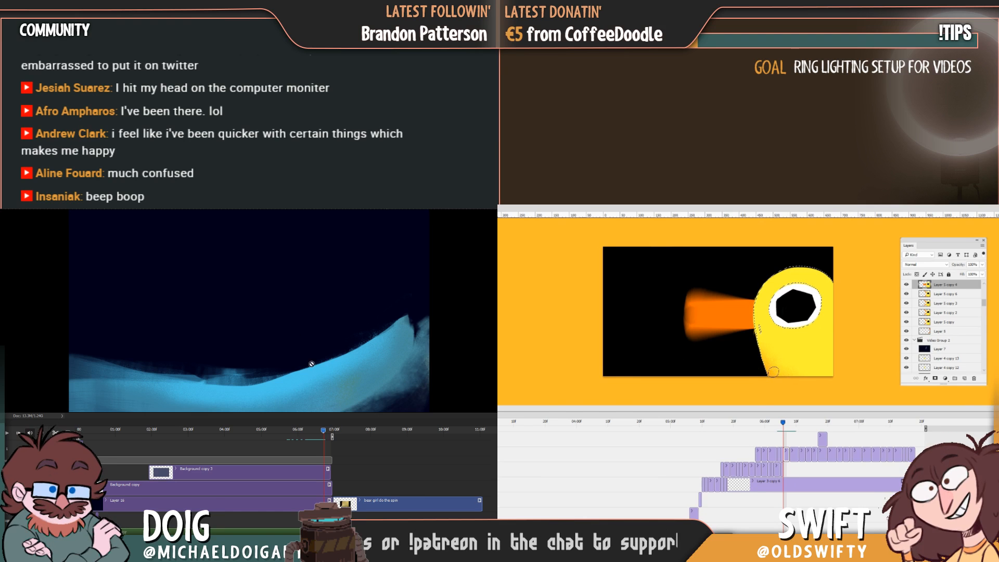
Examine the swimming-figure animation's closing frames near 07:00f and the poses just after 06:00f
{"action": "mouse_move", "coordinate": [323, 435]}
{"action": "left_mouse_down"}
{"action": "mouse_move", "coordinate": [311, 435]}
{"action": "mouse_move", "coordinate": [328, 435]}
{"action": "left_mouse_up"}
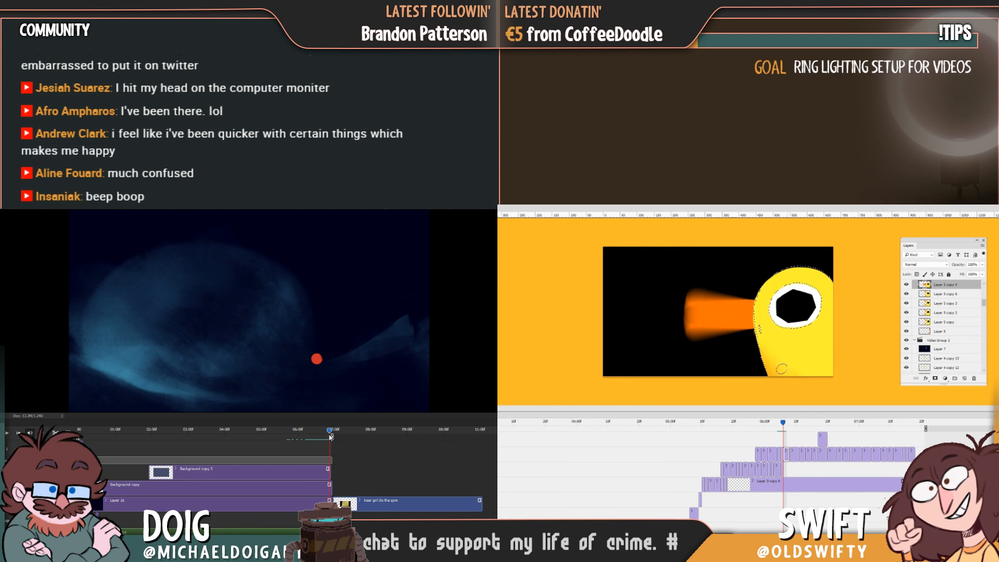
{"action": "key", "text": "space"}
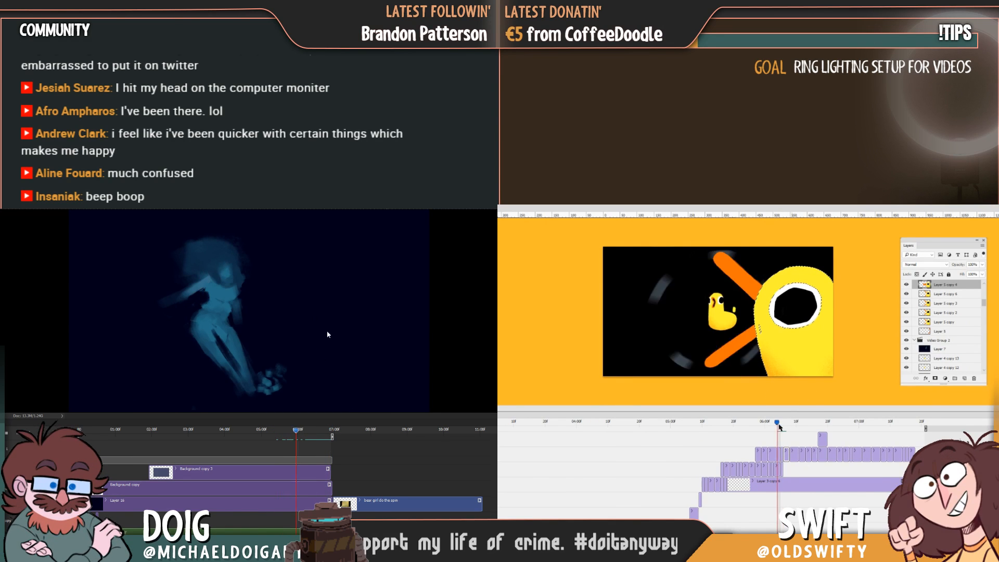
{"action": "left_click", "coordinate": [302, 433]}
{"action": "left_click_drag", "start_coordinate": [302, 433], "coordinate": [313, 433]}
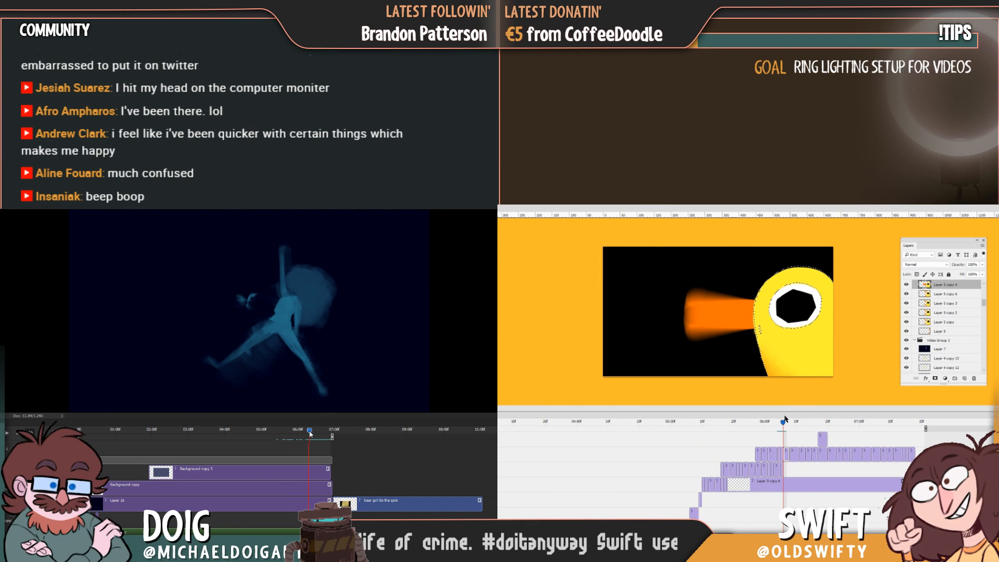
Play the swimming-figure animation from near its beginning twice to review the movement
{"action": "left_click", "coordinate": [90, 432]}
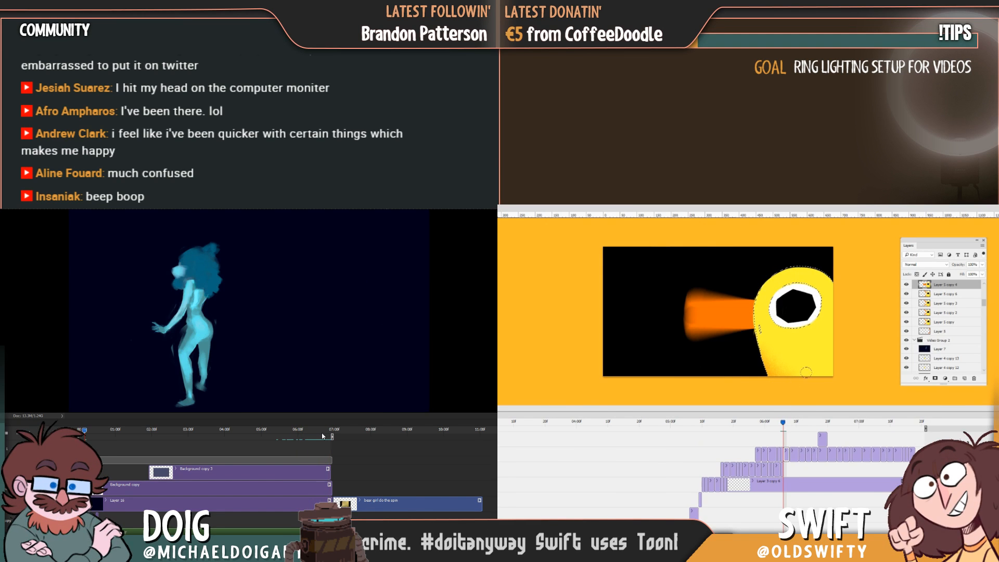
{"action": "key", "text": "space"}
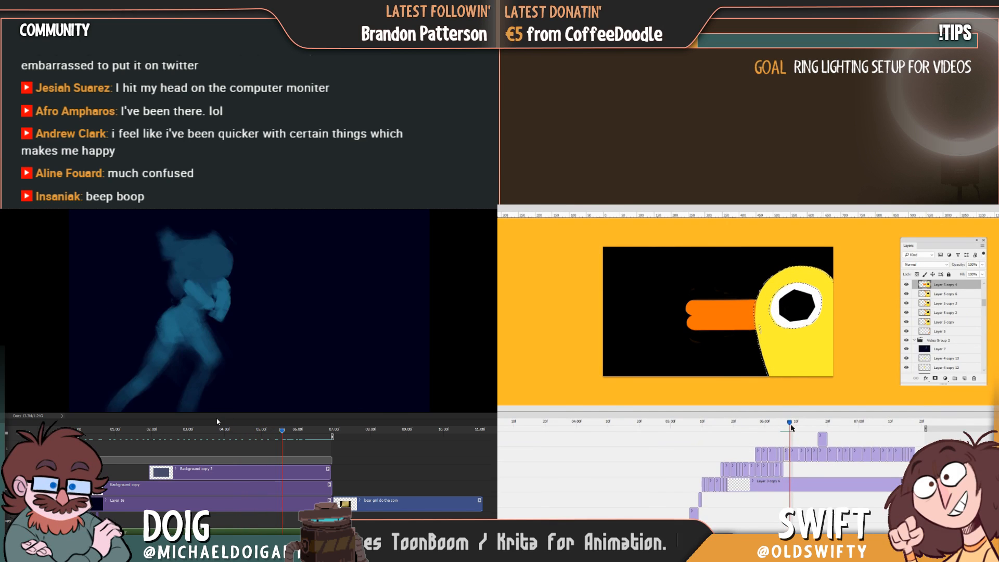
{"action": "left_click", "coordinate": [90, 431]}
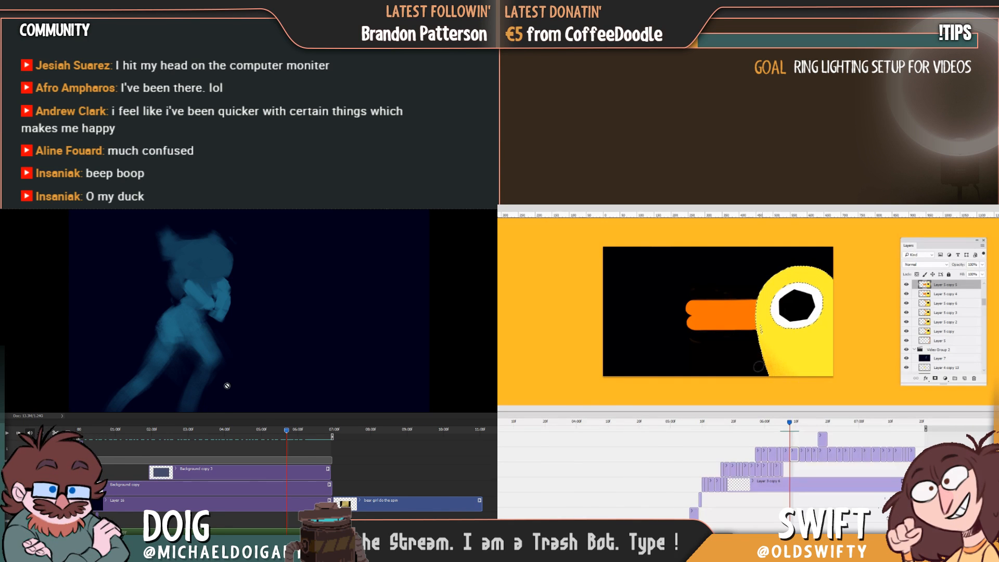
{"action": "key", "text": "space"}
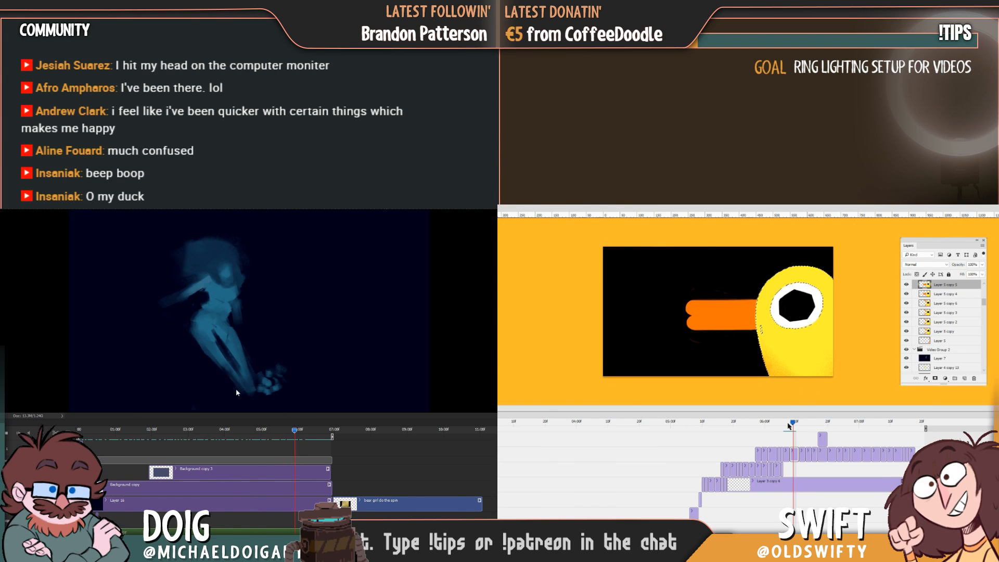
Replay the swimming-figure section around 05:00f and stop on the floating pose with the outstretched arm
{"action": "left_click", "coordinate": [249, 434]}
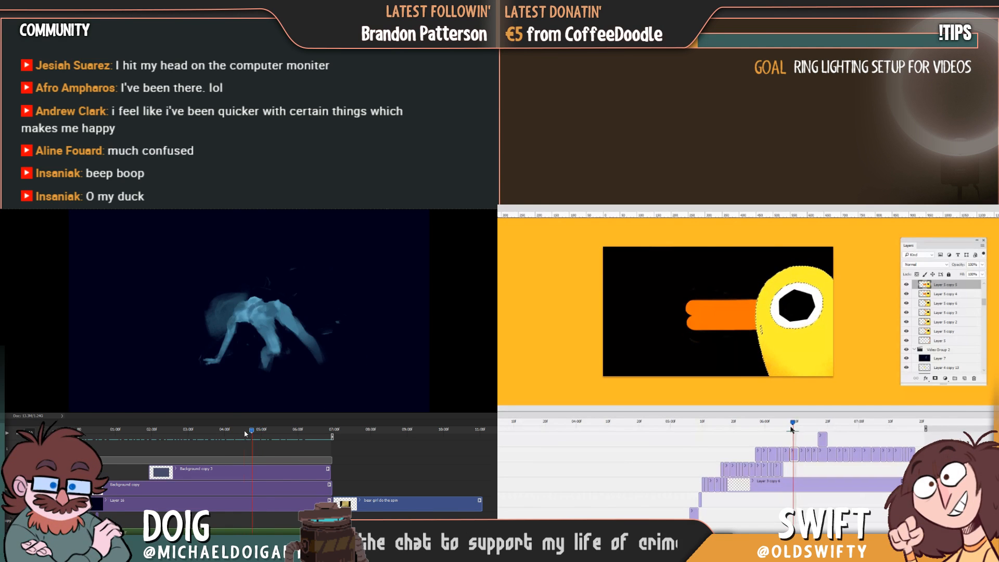
{"action": "left_click", "coordinate": [260, 430]}
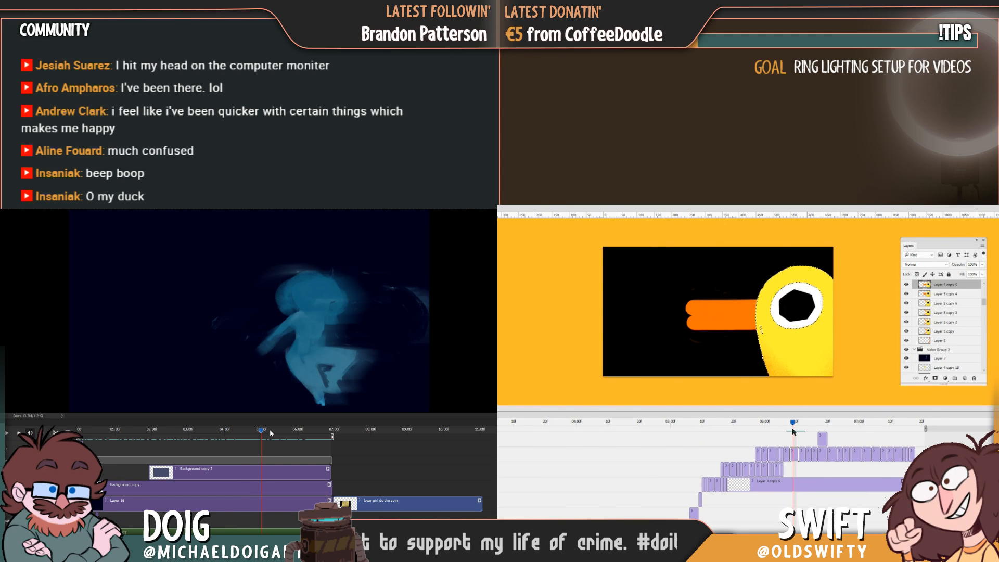
{"action": "key", "text": "space"}
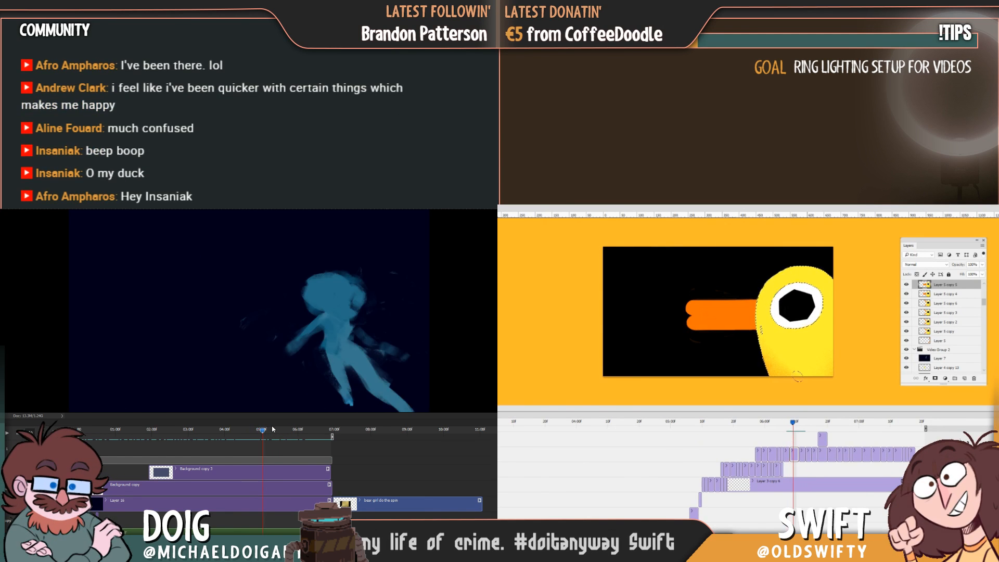
{"action": "left_click_drag", "start_coordinate": [273, 429], "coordinate": [275, 428]}
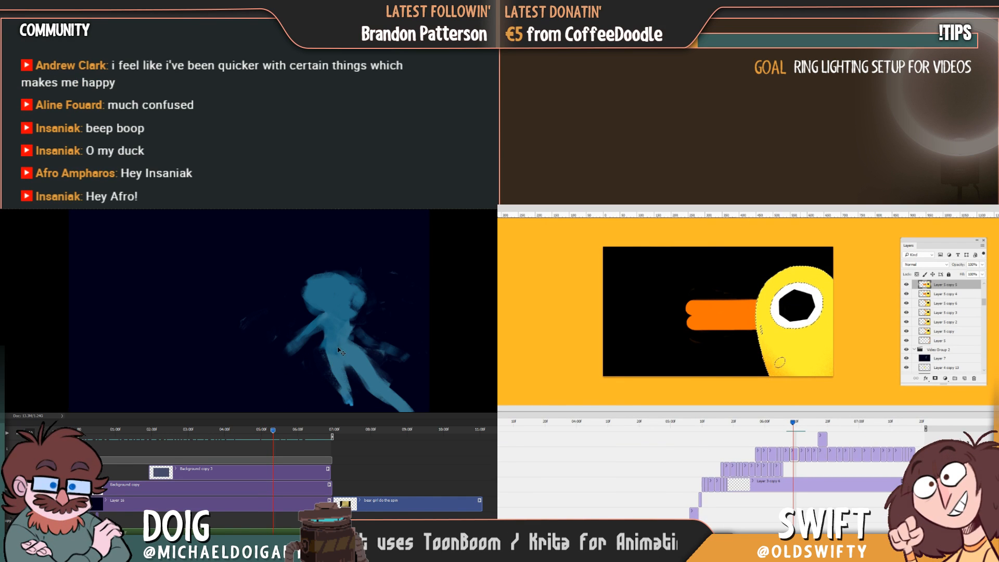
Rotate the swimming figure's outstretched arm upward with Free Transform, and select the large duck's yellow body on its next raised-beak frame
{"action": "left_click_drag", "start_coordinate": [792, 425], "coordinate": [799, 426]}
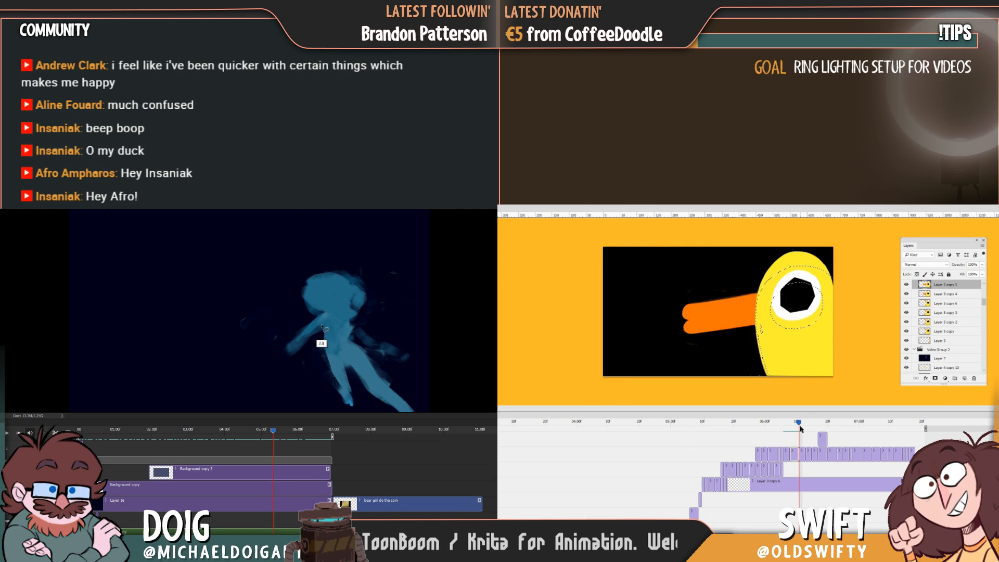
{"action": "mouse_move", "coordinate": [323, 317]}
{"action": "left_mouse_down"}
{"action": "mouse_move", "coordinate": [284, 335]}
{"action": "mouse_move", "coordinate": [280, 355]}
{"action": "mouse_move", "coordinate": [304, 355]}
{"action": "mouse_move", "coordinate": [330, 327]}
{"action": "left_mouse_up"}
{"action": "key", "text": "ctrl+t"}
{"action": "left_click", "coordinate": [792, 371]}
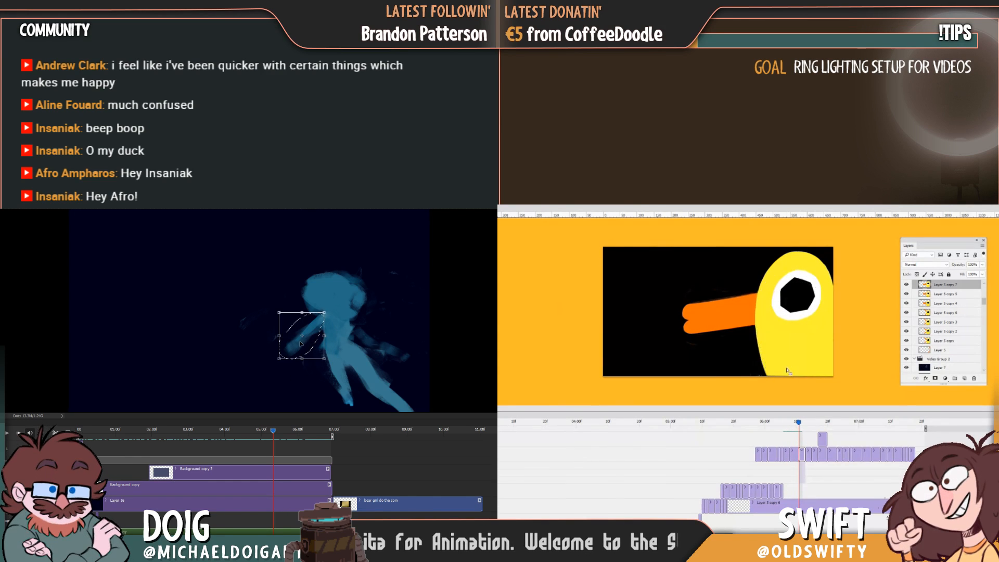
{"action": "left_click_drag", "start_coordinate": [331, 313], "coordinate": [336, 328]}
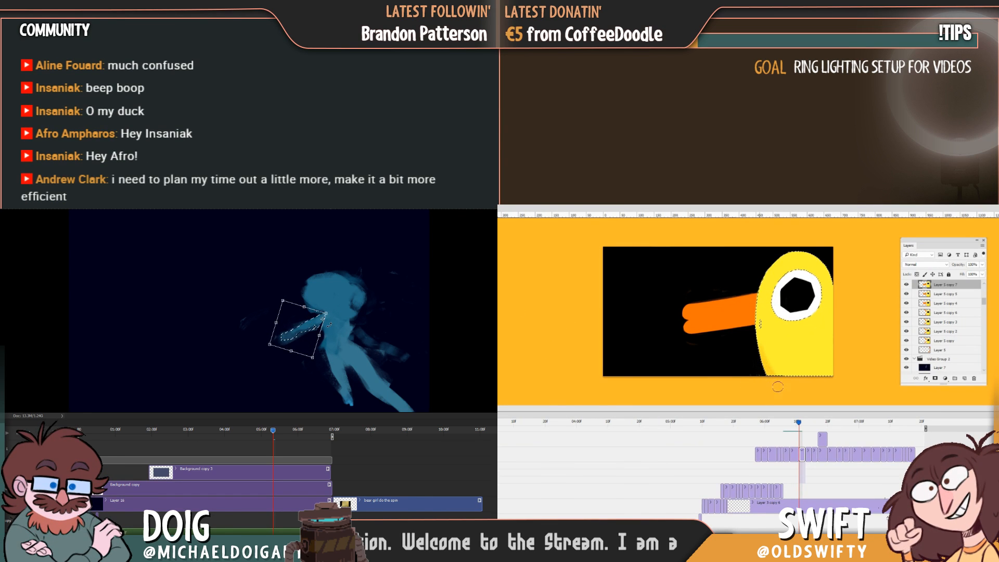
{"action": "key", "text": "Return"}
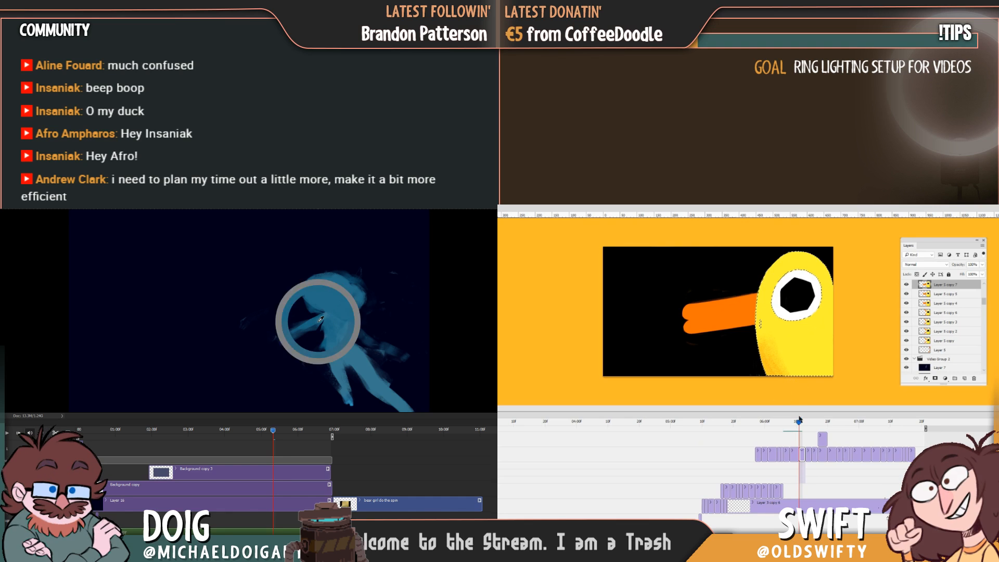
{"action": "left_click", "coordinate": [795, 427]}
{"action": "left_click_drag", "start_coordinate": [795, 427], "coordinate": [798, 427]}
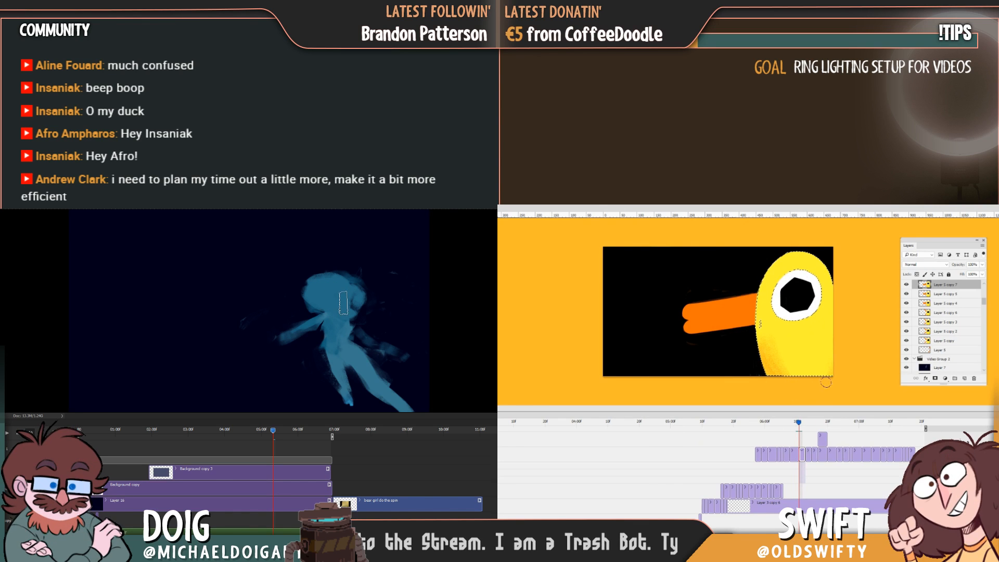
{"action": "key", "text": "ctrl+d"}
Shade the lower body of the large duck on the raised-beak frame, checking it against the neighbouring frames
{"action": "left_click_drag", "start_coordinate": [799, 426], "coordinate": [801, 427]}
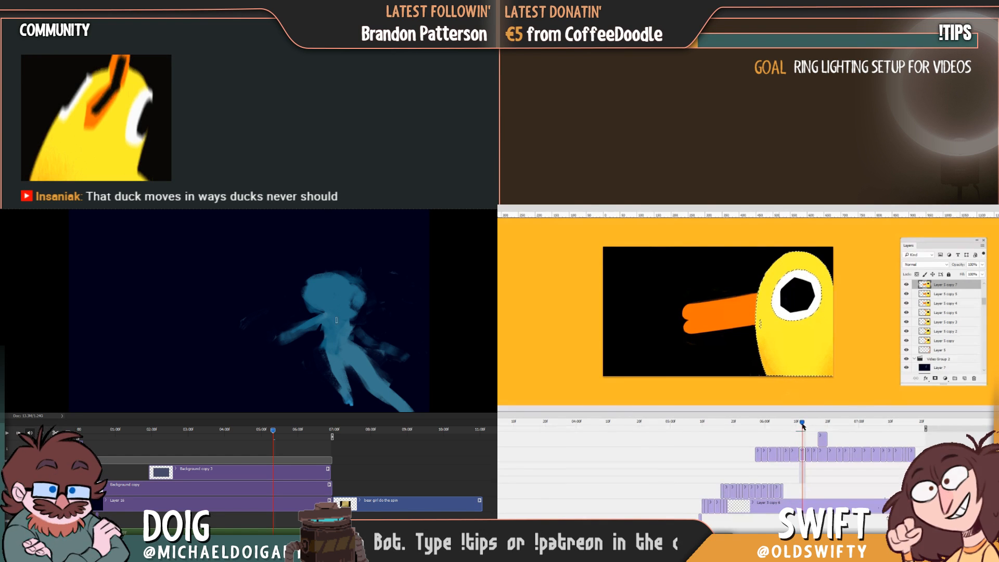
{"action": "left_click_drag", "start_coordinate": [802, 426], "coordinate": [799, 431]}
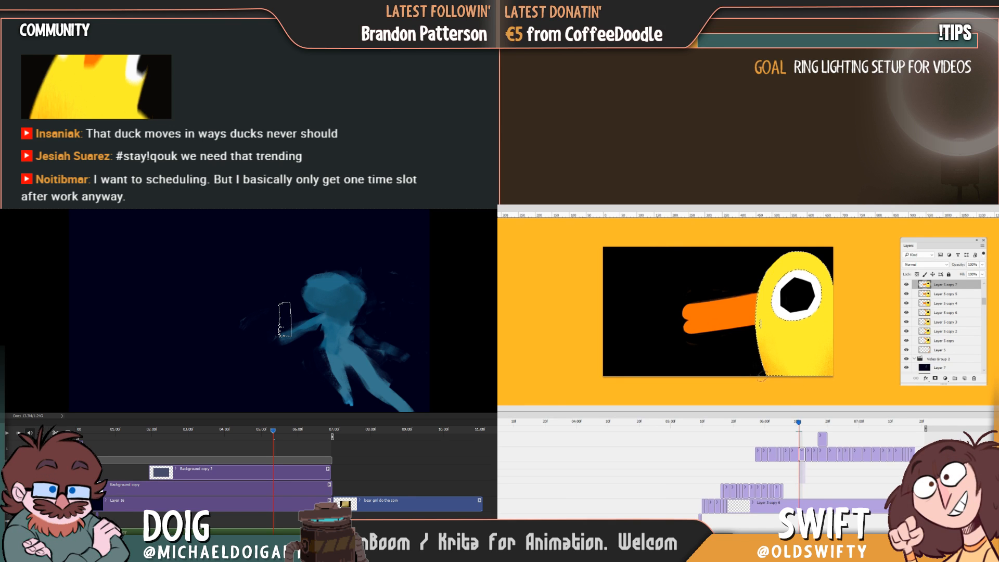
{"action": "left_click_drag", "start_coordinate": [798, 423], "coordinate": [799, 423]}
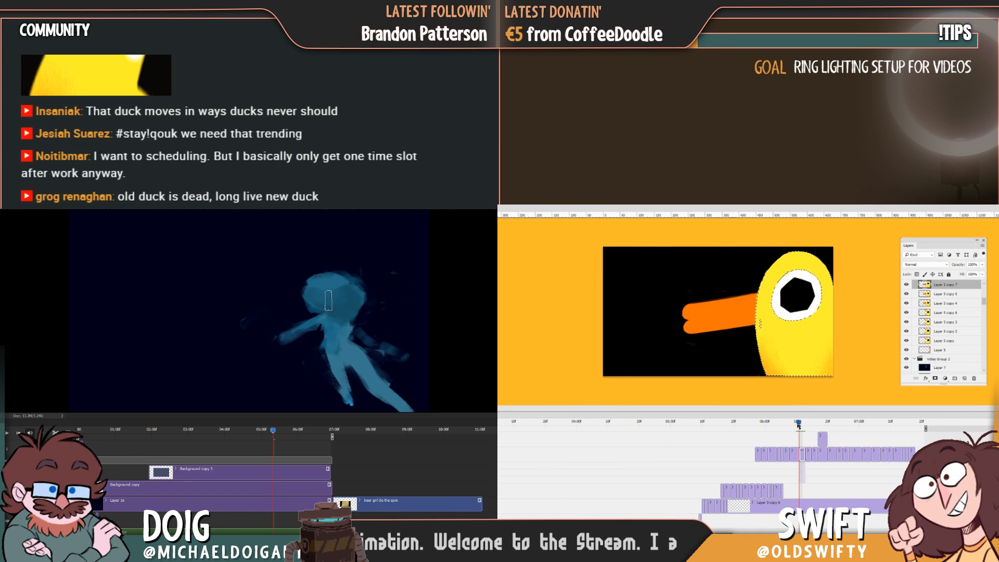
{"action": "left_click_drag", "start_coordinate": [799, 423], "coordinate": [800, 423]}
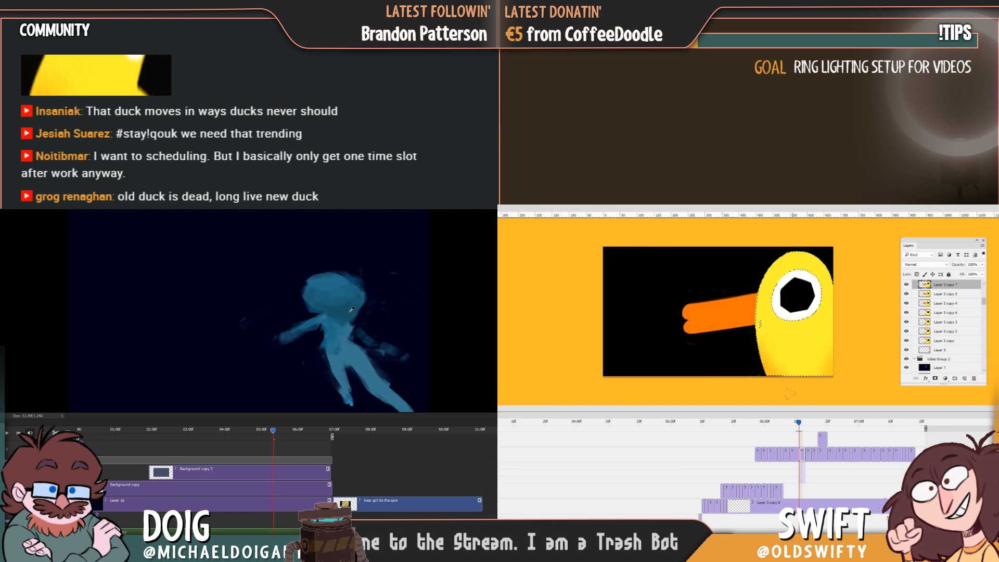
{"action": "left_click_drag", "start_coordinate": [800, 425], "coordinate": [800, 424]}
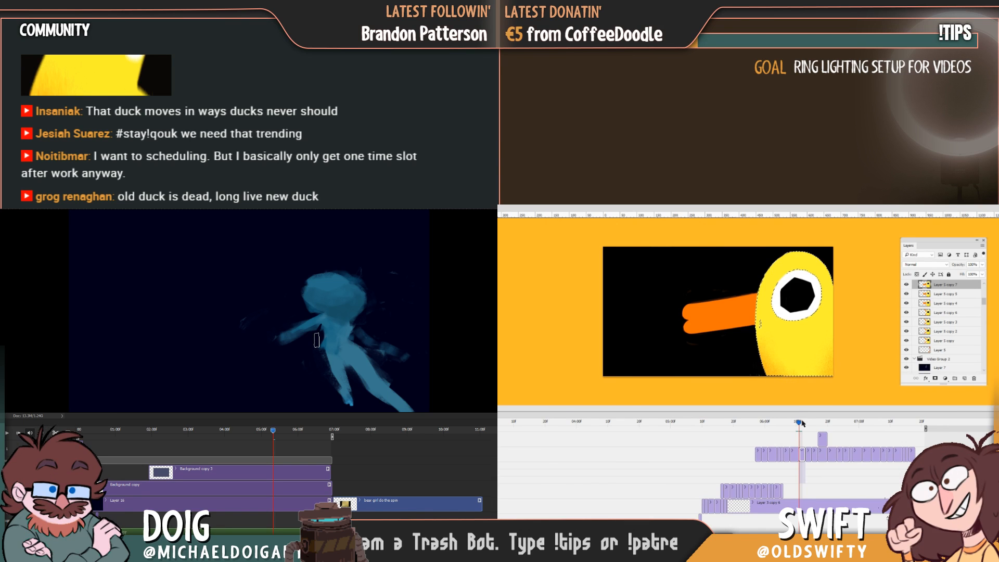
{"action": "left_click_drag", "start_coordinate": [801, 423], "coordinate": [797, 423]}
{"action": "left_click_drag", "start_coordinate": [798, 423], "coordinate": [802, 423]}
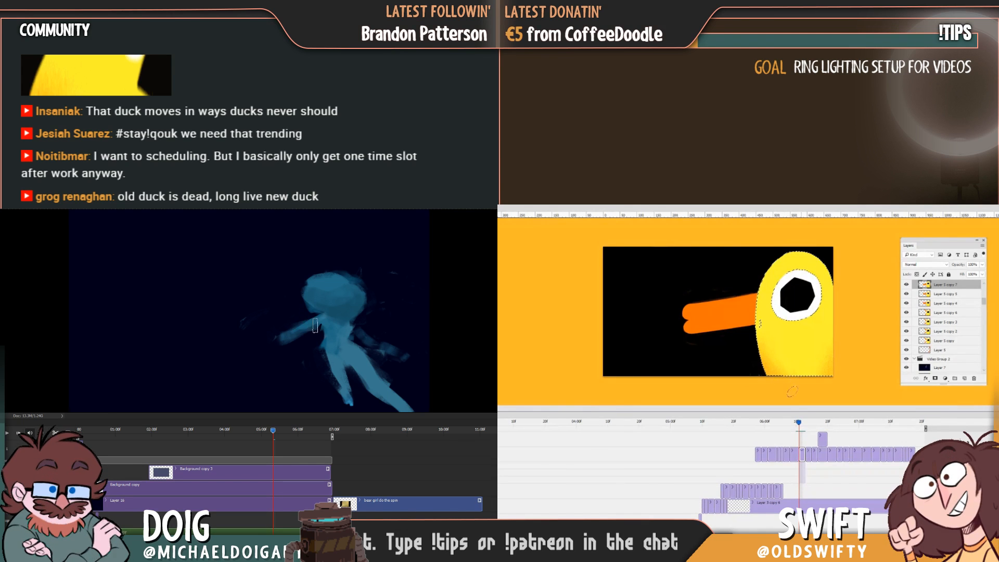
{"action": "left_click_drag", "start_coordinate": [798, 423], "coordinate": [802, 423]}
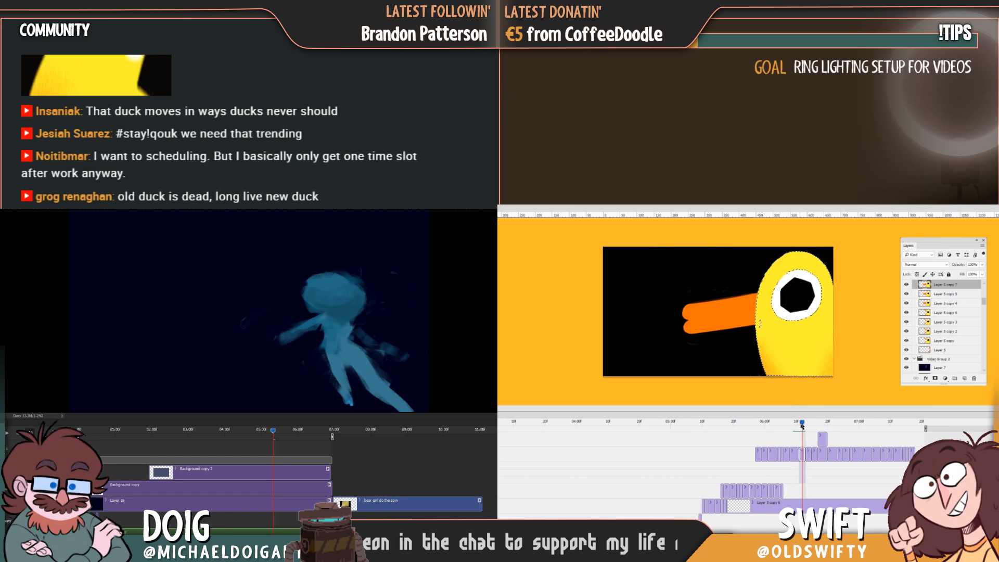
{"action": "left_click_drag", "start_coordinate": [801, 424], "coordinate": [799, 426]}
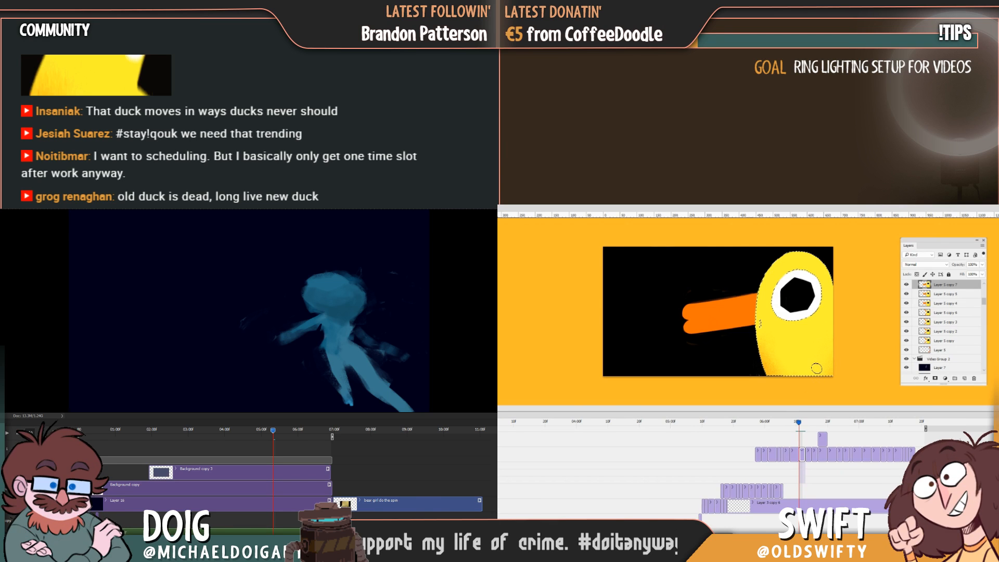
{"action": "left_click_drag", "start_coordinate": [800, 425], "coordinate": [803, 416]}
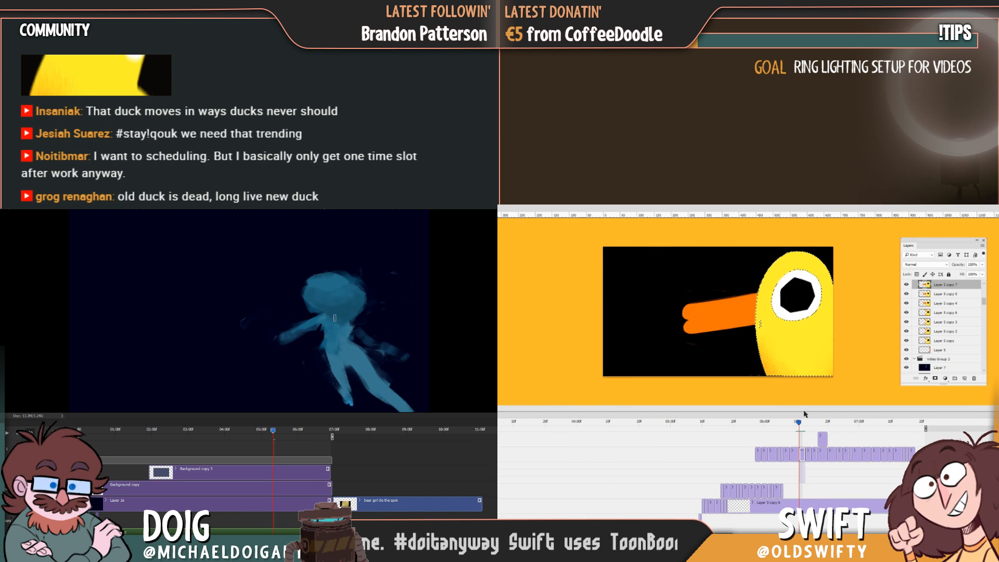
Scrub the swimming-figure frames after 05:00f to check the floating pose against the following close-up drawing
{"action": "left_click", "coordinate": [270, 429]}
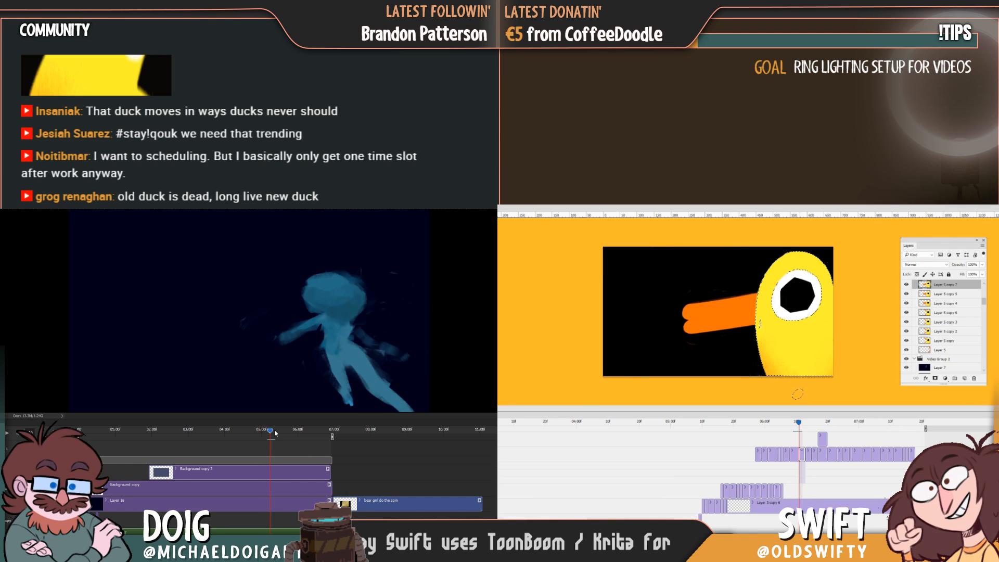
{"action": "mouse_move", "coordinate": [270, 430]}
{"action": "left_mouse_down"}
{"action": "mouse_move", "coordinate": [245, 430]}
{"action": "mouse_move", "coordinate": [273, 430]}
{"action": "left_mouse_up"}
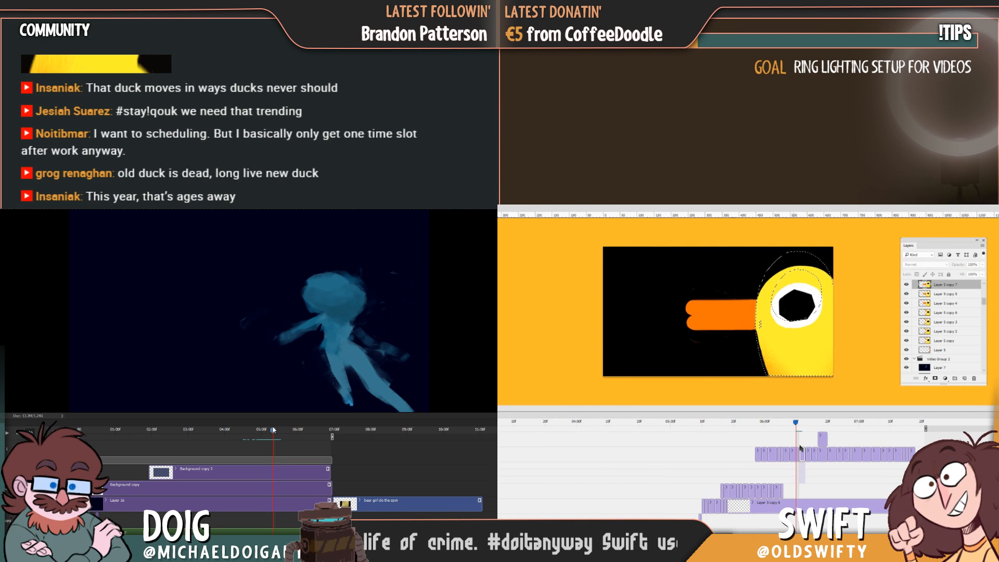
{"action": "left_click_drag", "start_coordinate": [273, 430], "coordinate": [273, 430]}
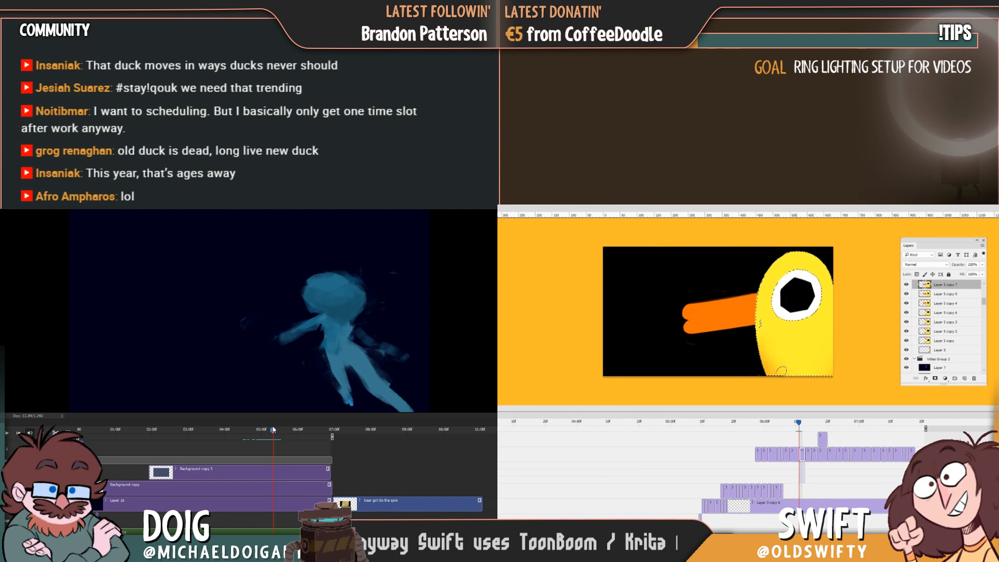
{"action": "left_click_drag", "start_coordinate": [273, 430], "coordinate": [275, 429]}
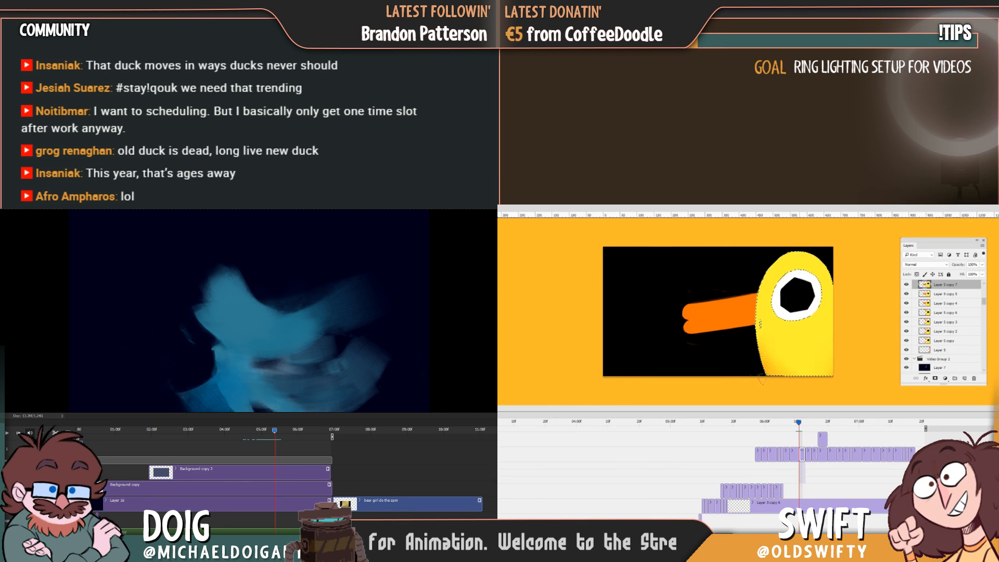
Zoom in on the swimming-figure timeline after 05:00f, and select the large duck's yellow body on its next tilted-head frame
{"action": "left_click_drag", "start_coordinate": [125, 543], "coordinate": [150, 544]}
{"action": "left_click_drag", "start_coordinate": [800, 422], "coordinate": [806, 425]}
{"action": "scroll", "coordinate": [312, 479], "scroll_direction": "up", "scroll_amount": 5}
{"action": "scroll", "coordinate": [312, 479], "scroll_direction": "down", "scroll_amount": 3}
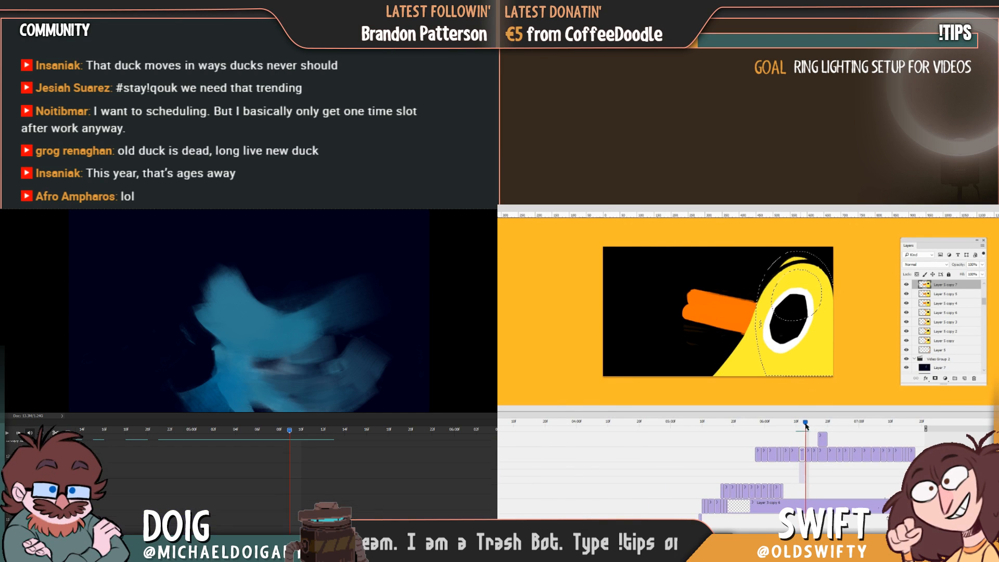
{"action": "scroll", "coordinate": [312, 478], "scroll_direction": "up", "scroll_amount": 5}
{"action": "left_click", "coordinate": [808, 455]}
{"action": "scroll", "coordinate": [312, 479], "scroll_direction": "down", "scroll_amount": 5}
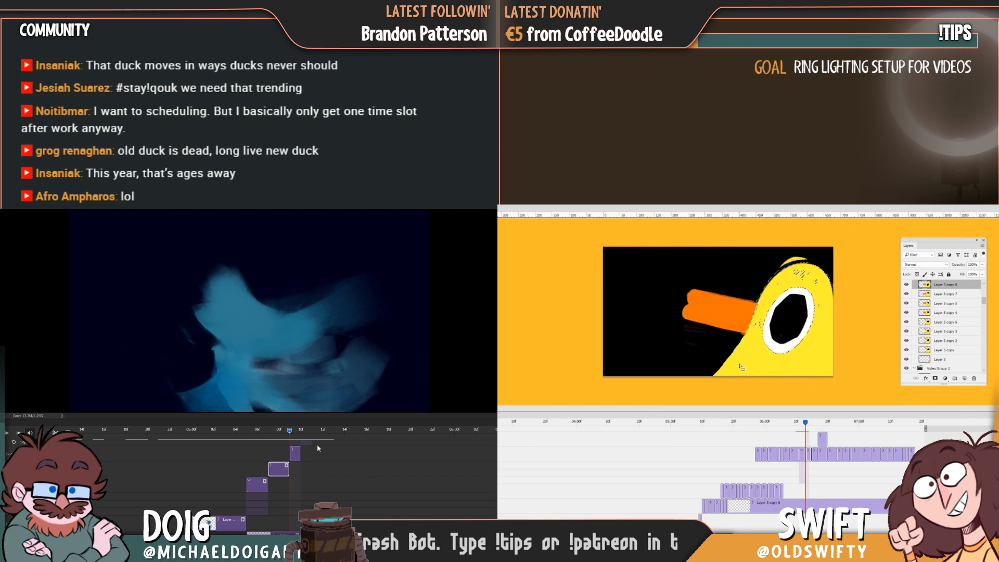
Scrub back from the swimming figure's close-up drawing to compare the floating pose with its blurred preceding frame
{"action": "left_click", "coordinate": [277, 430]}
{"action": "left_click", "coordinate": [255, 430]}
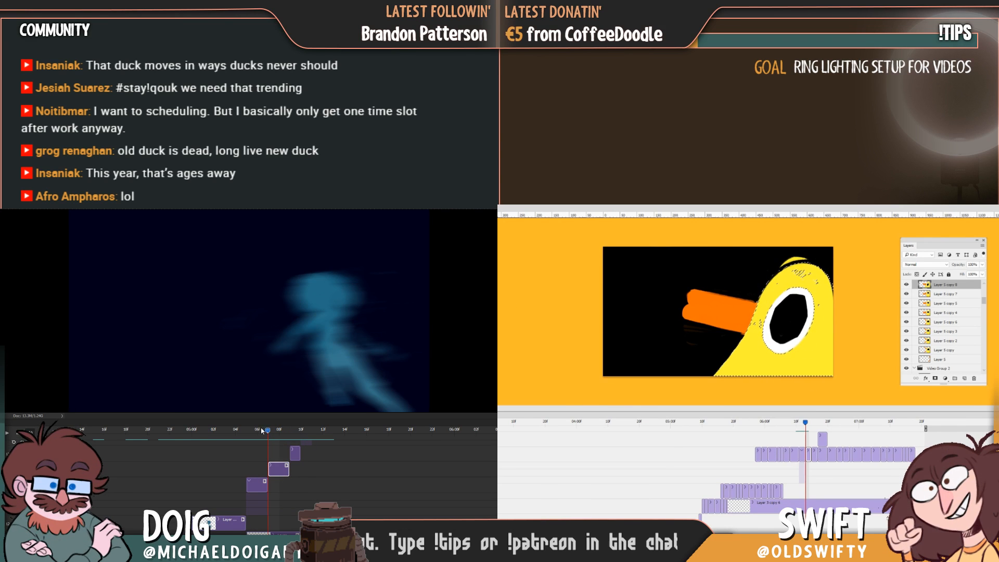
{"action": "left_click_drag", "start_coordinate": [244, 430], "coordinate": [270, 430]}
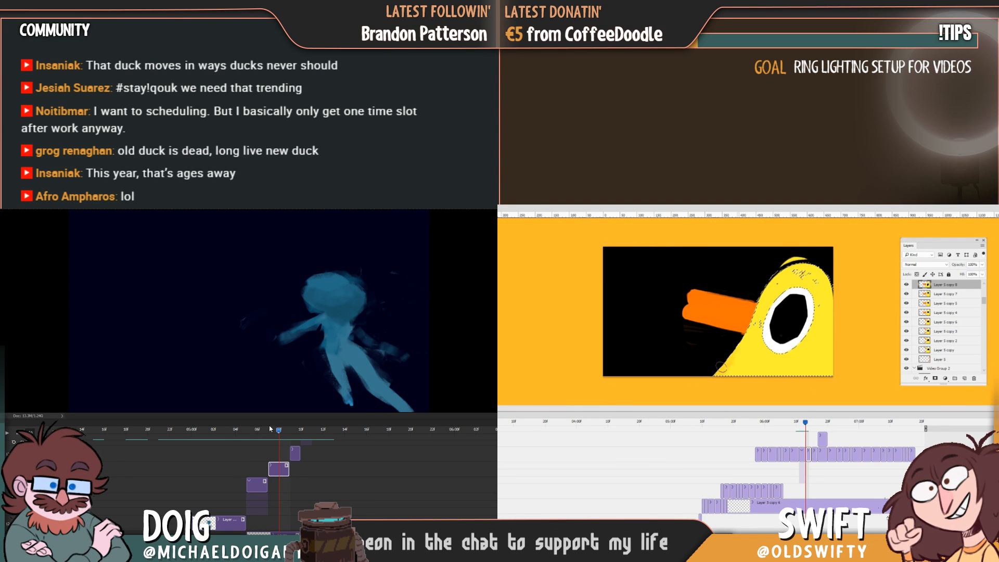
Flip back and forth between the neighbouring frames of the duck's head close-up to check the motion
{"action": "left_click_drag", "start_coordinate": [278, 429], "coordinate": [299, 424]}
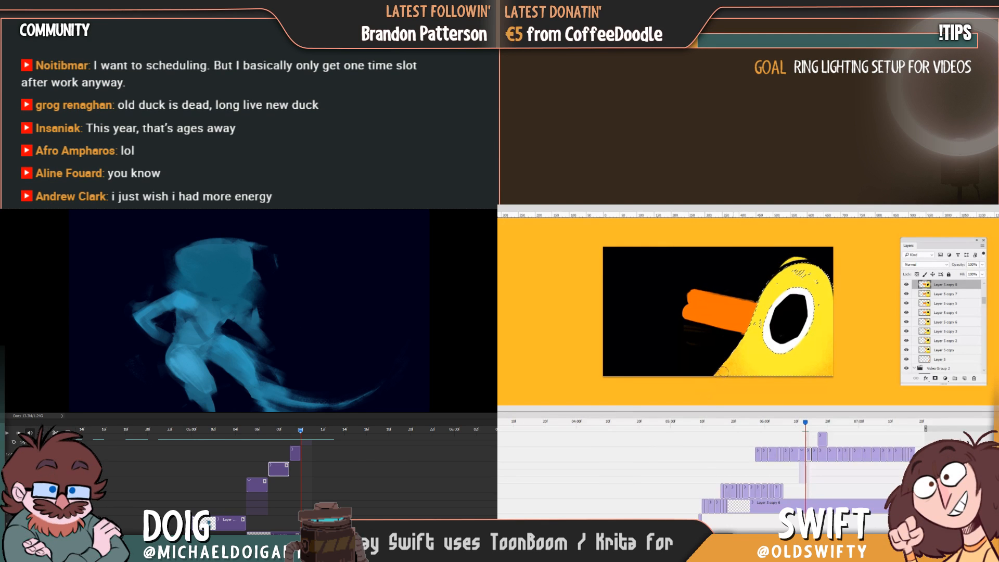
{"action": "key", "text": "Right"}
{"action": "key", "text": "Left"}
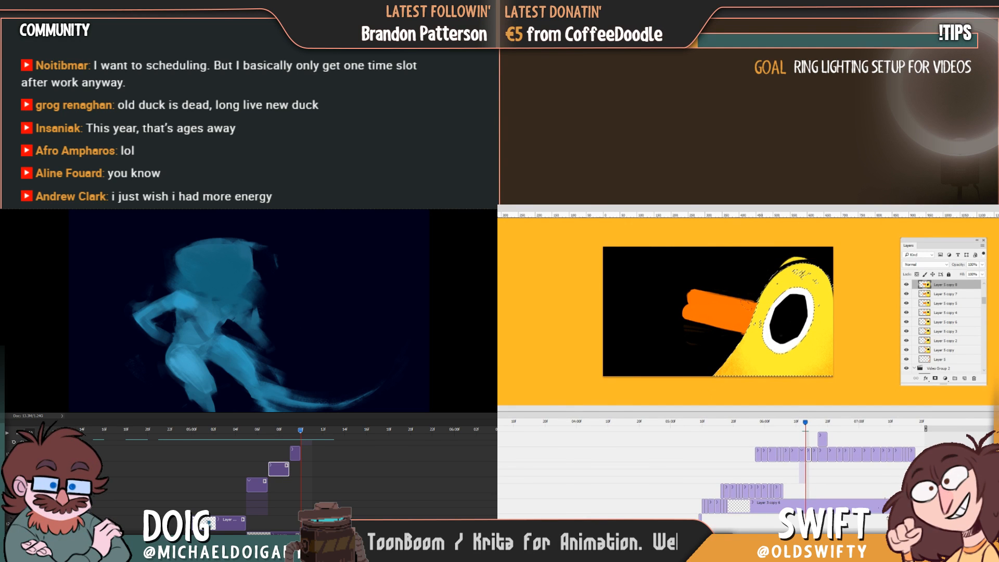
{"action": "key", "text": "Right"}
{"action": "key", "text": "Left"}
{"action": "key", "text": "Right"}
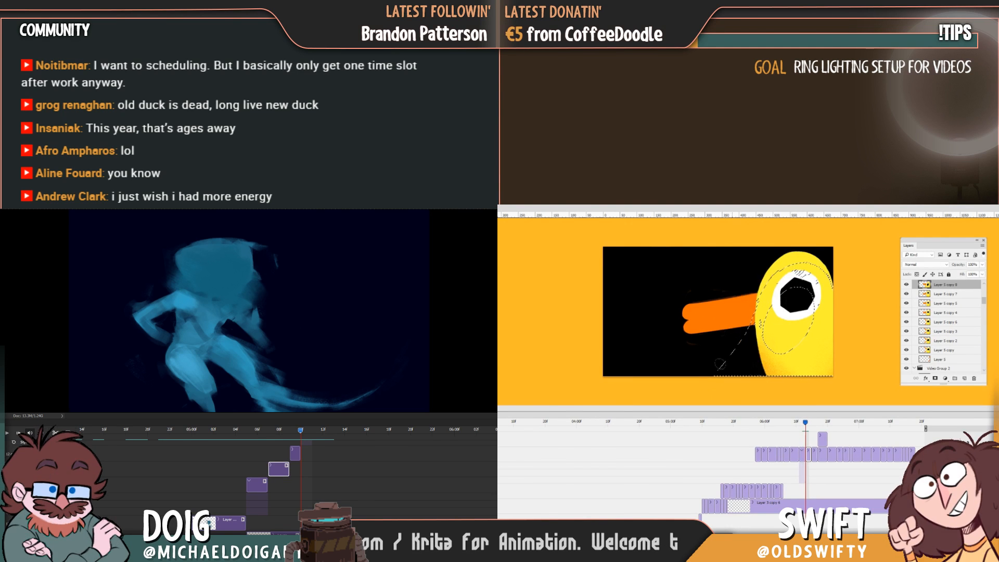
{"action": "key", "text": "Left"}
{"action": "key", "text": "Right"}
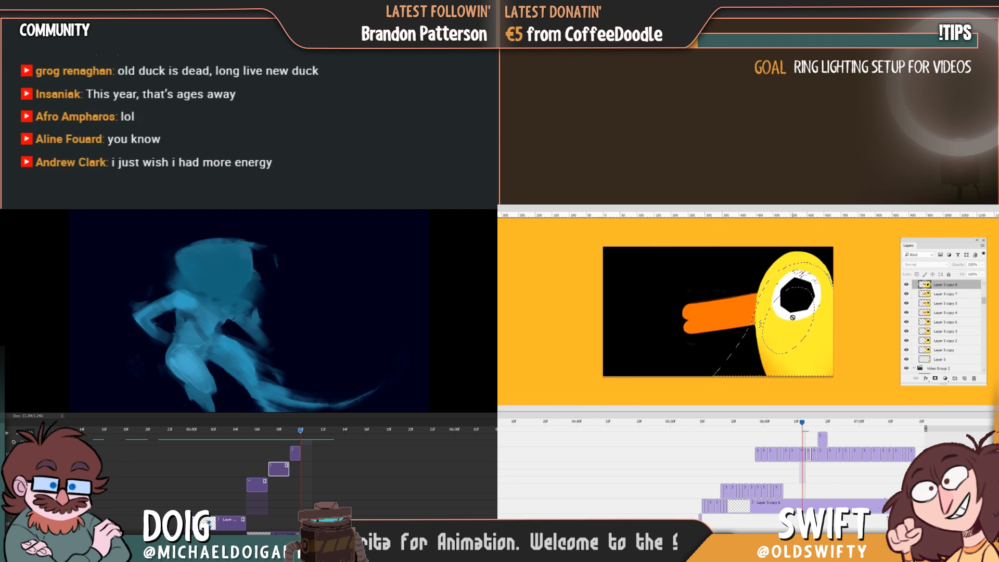
{"action": "key", "text": "Left"}
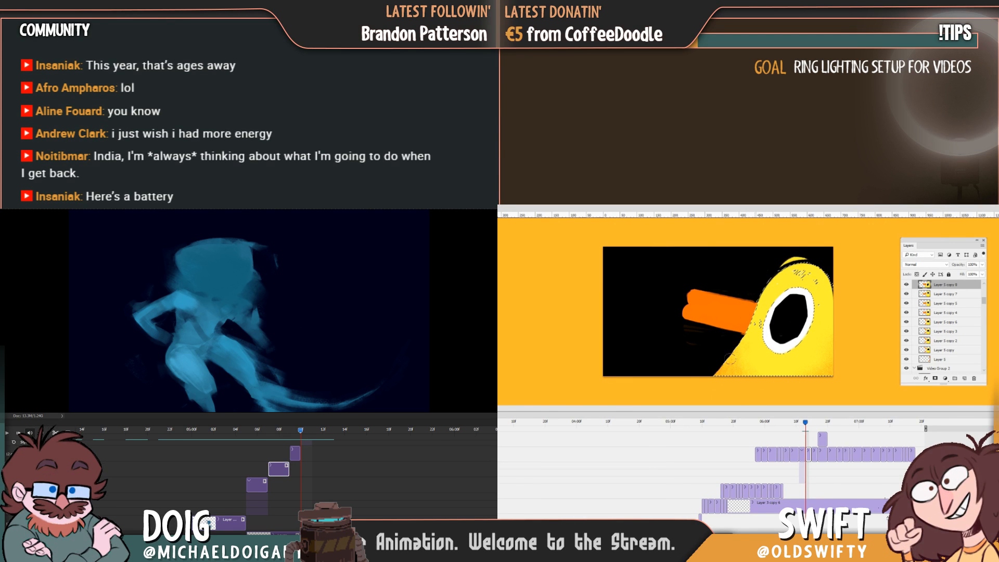
{"action": "key", "text": "Right"}
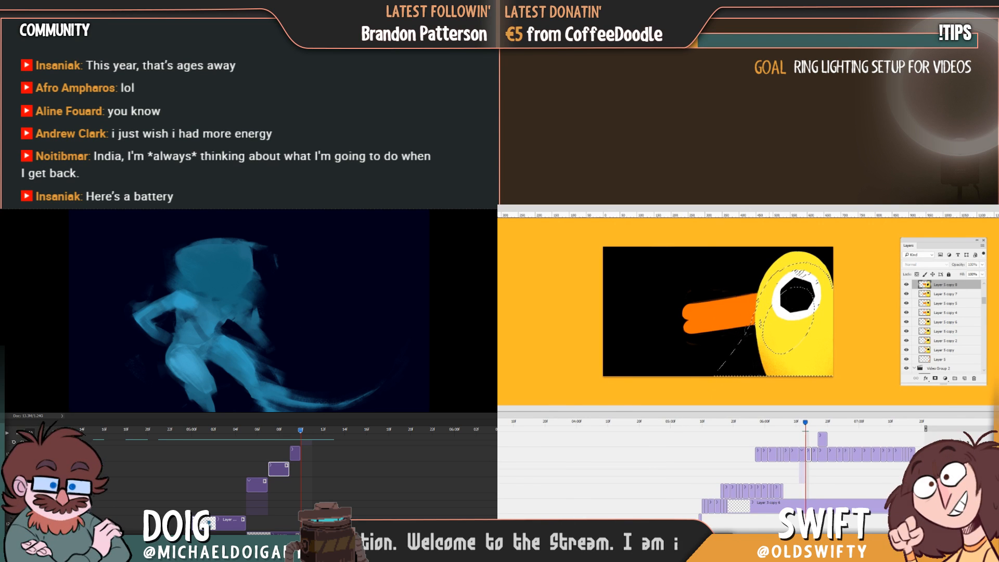
{"action": "key", "text": "Left"}
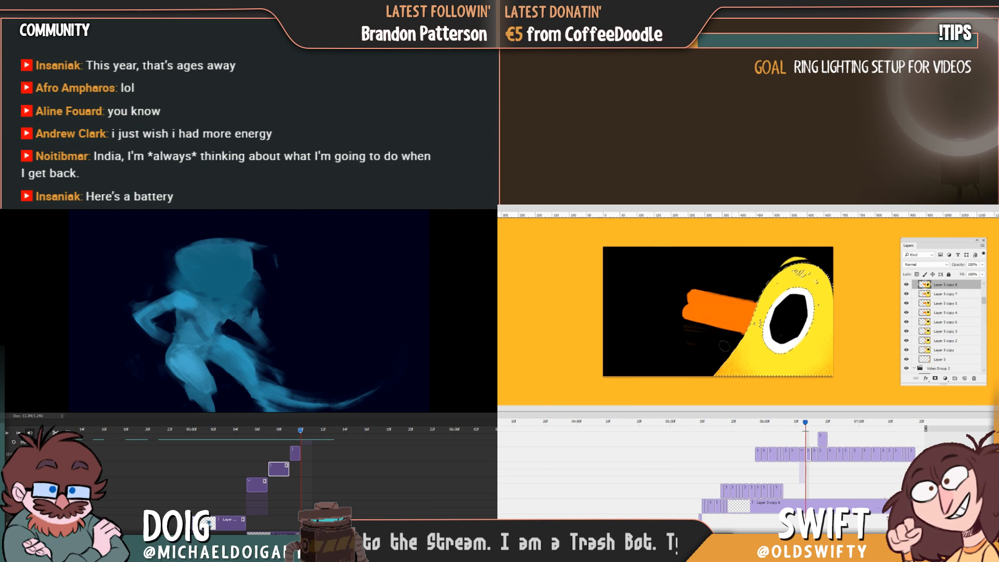
{"action": "key", "text": "Right"}
{"action": "key", "text": "Left"}
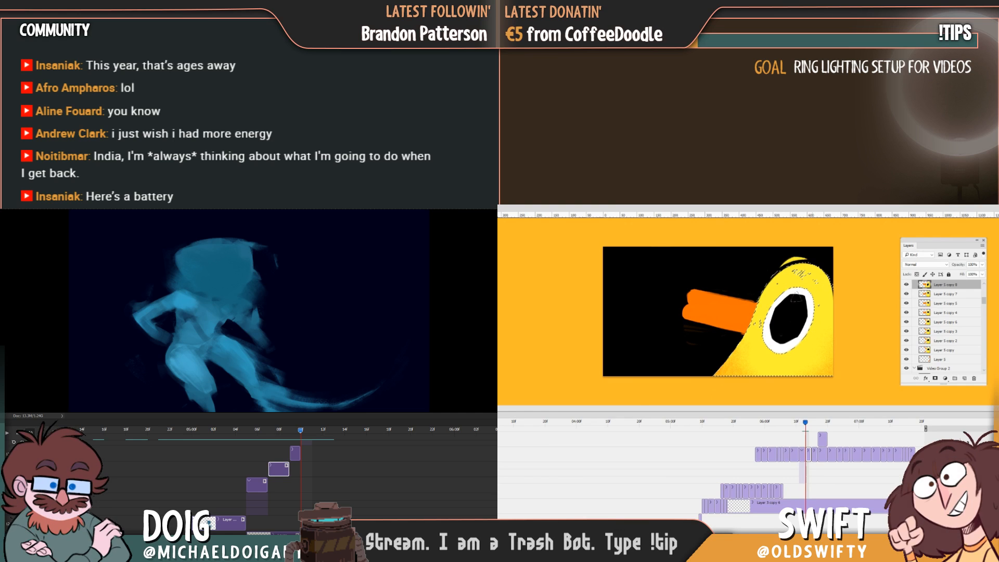
{"action": "key", "text": "Right"}
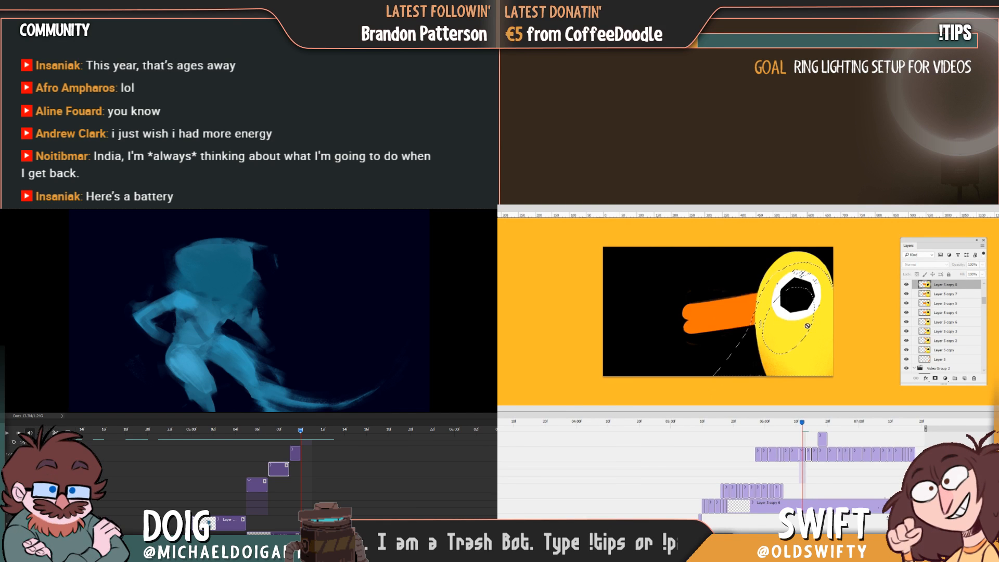
{"action": "key", "text": "Left"}
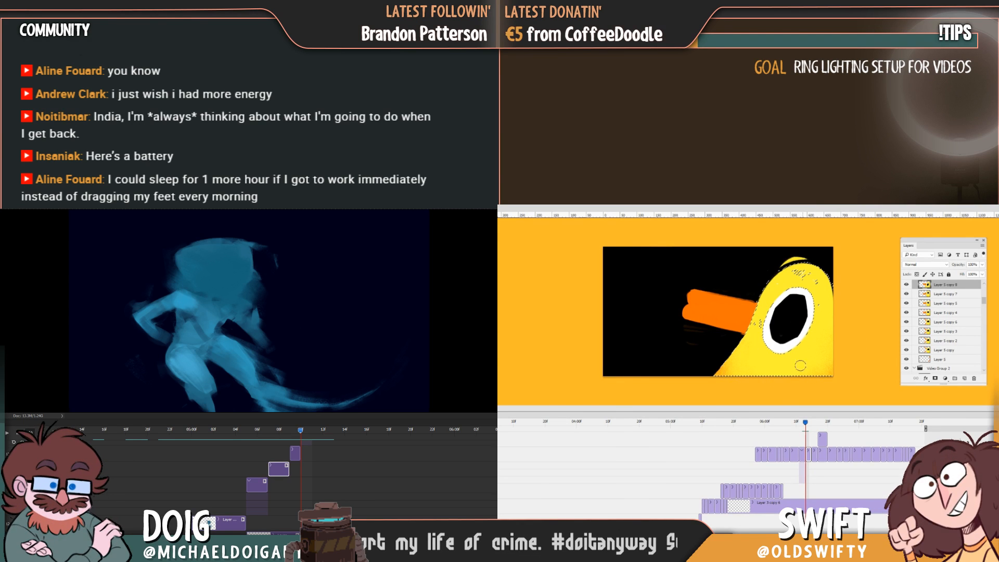
Move the duck animation to the frame with the stretched head and raised beak and duplicate the active layer for it
{"action": "left_click_drag", "start_coordinate": [807, 426], "coordinate": [805, 426]}
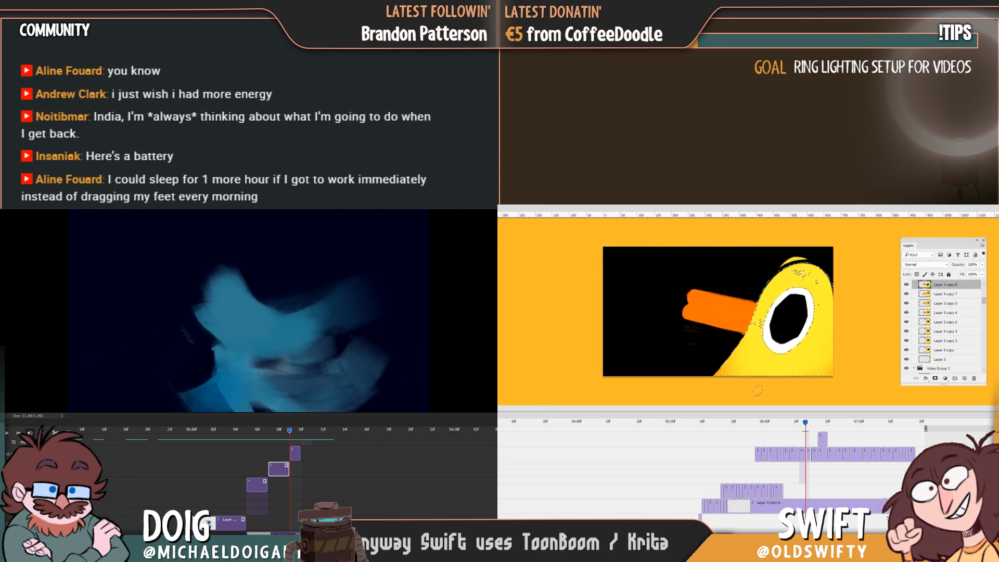
{"action": "left_click_drag", "start_coordinate": [805, 422], "coordinate": [806, 422]}
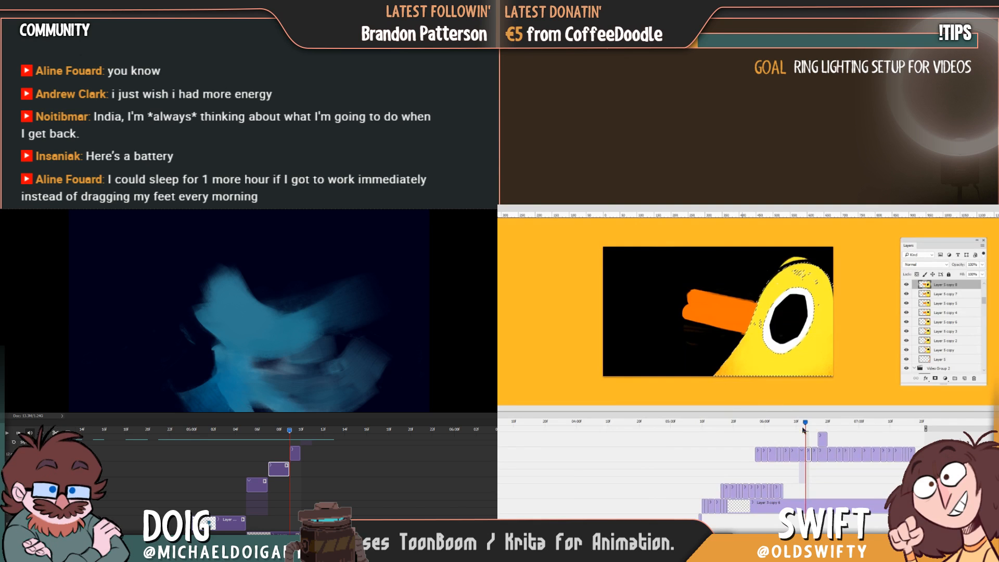
{"action": "left_click_drag", "start_coordinate": [803, 429], "coordinate": [807, 426]}
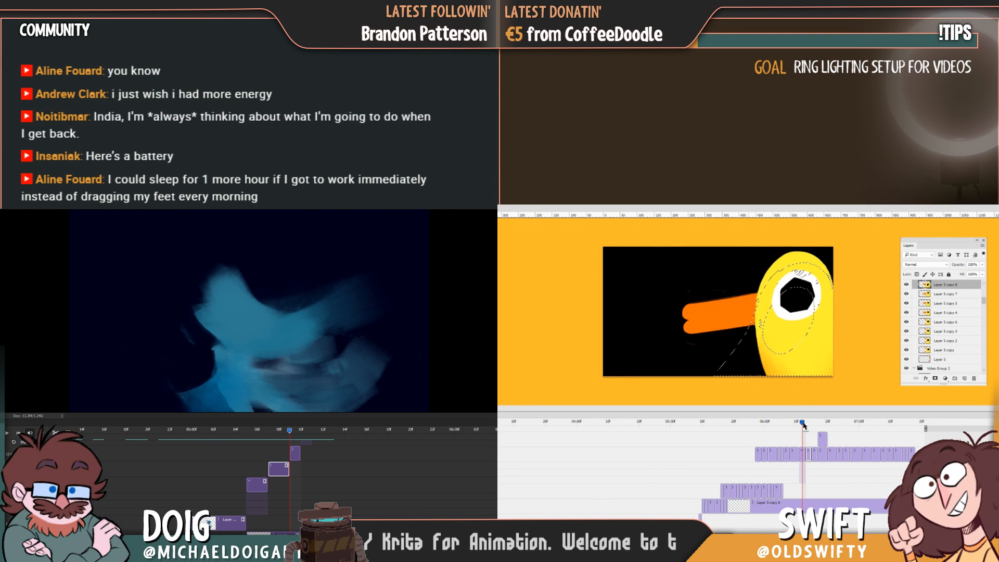
{"action": "left_click_drag", "start_coordinate": [808, 419], "coordinate": [812, 426]}
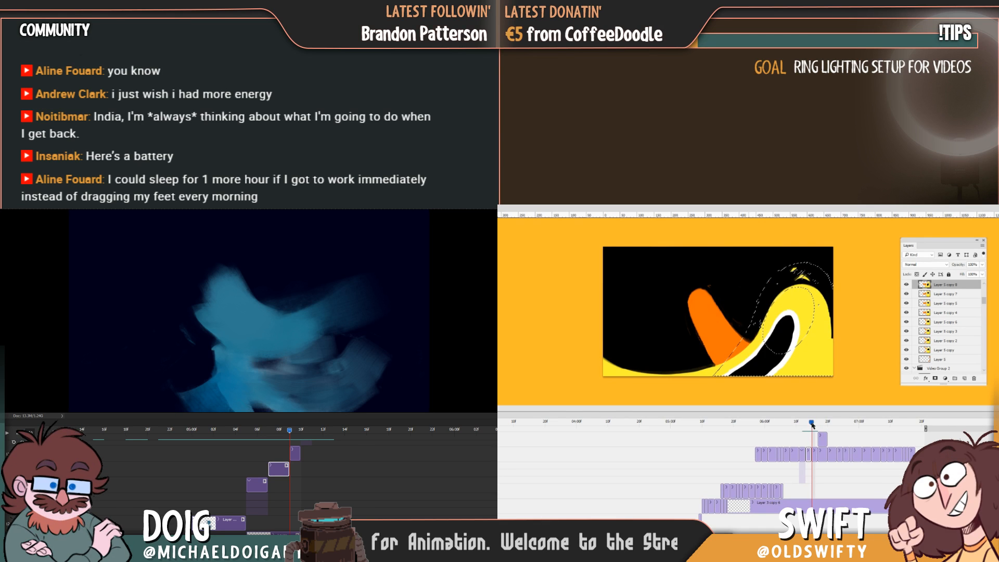
{"action": "key", "text": "ctrl+j"}
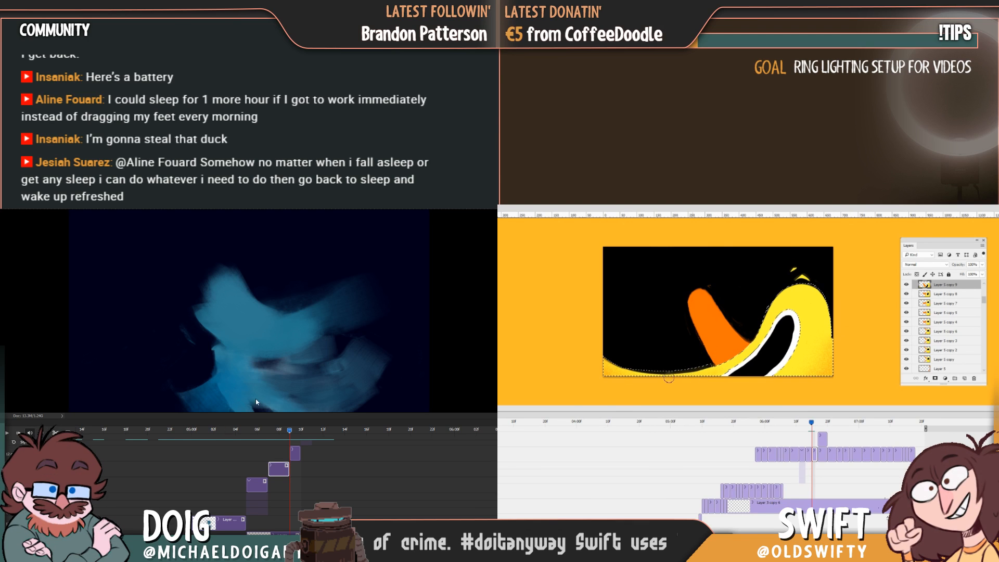
Scrub and play the swimming figure's animation around the large blurred pose, checking its place in the whole sequence
{"action": "left_click_drag", "start_coordinate": [290, 433], "coordinate": [280, 434]}
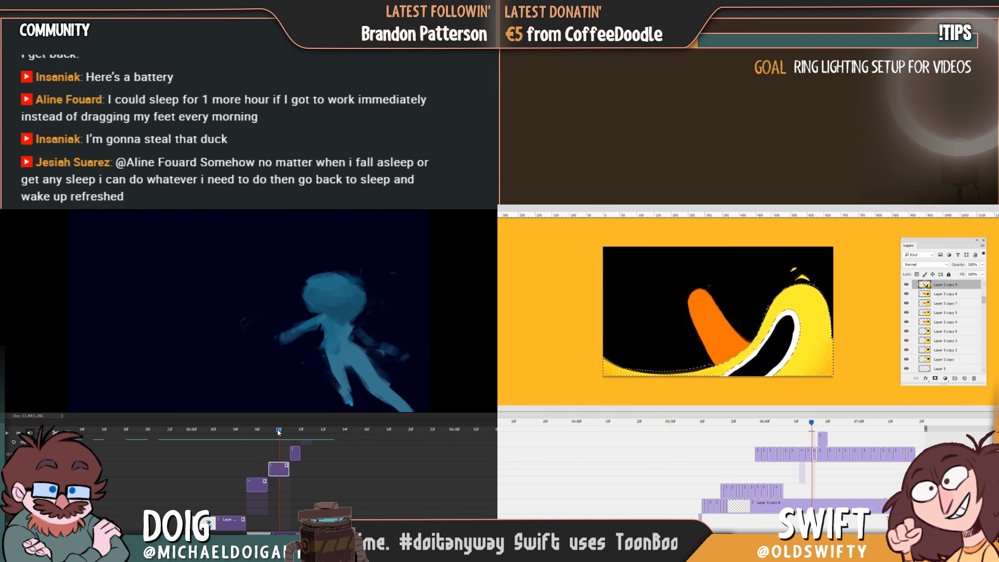
{"action": "key", "text": "space"}
{"action": "left_click", "coordinate": [235, 434]}
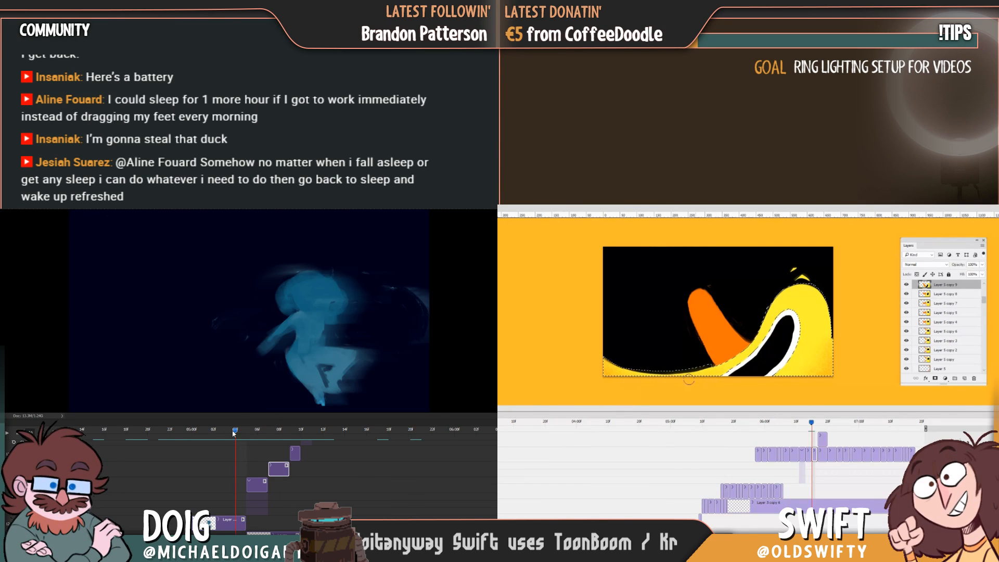
{"action": "left_click_drag", "start_coordinate": [240, 430], "coordinate": [288, 430]}
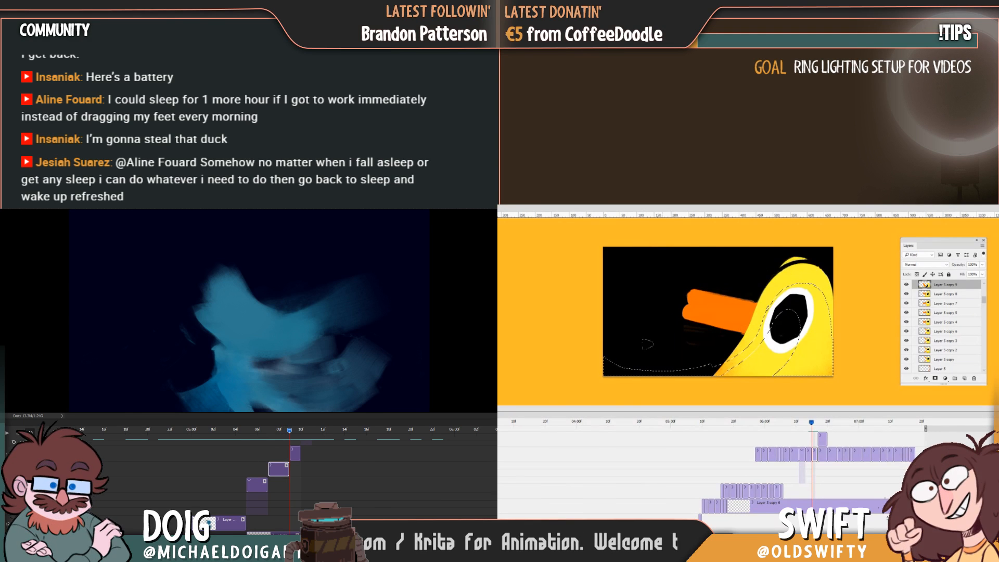
{"action": "scroll", "coordinate": [289, 468], "scroll_direction": "down", "scroll_amount": 8}
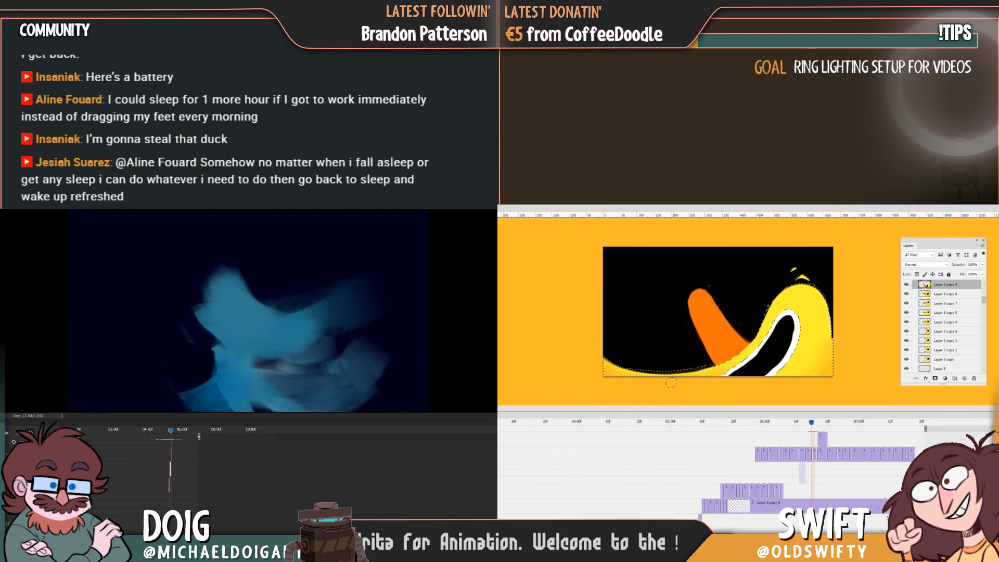
{"action": "scroll", "coordinate": [290, 468], "scroll_direction": "up", "scroll_amount": 6}
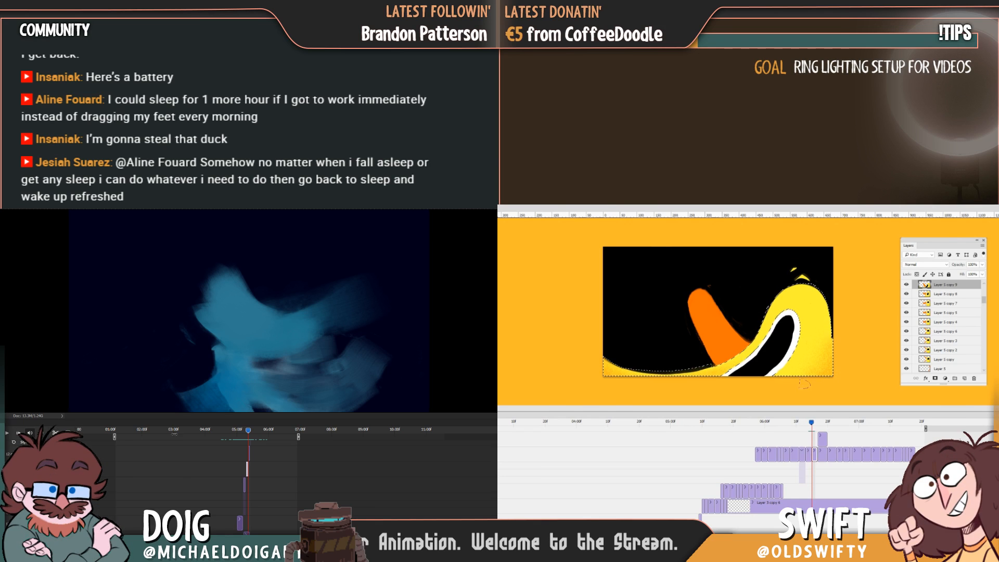
Duplicate the shading layer twice at the frame with the small duck behind the wave and select the duck's yellow body
{"action": "left_click_drag", "start_coordinate": [810, 425], "coordinate": [830, 422]}
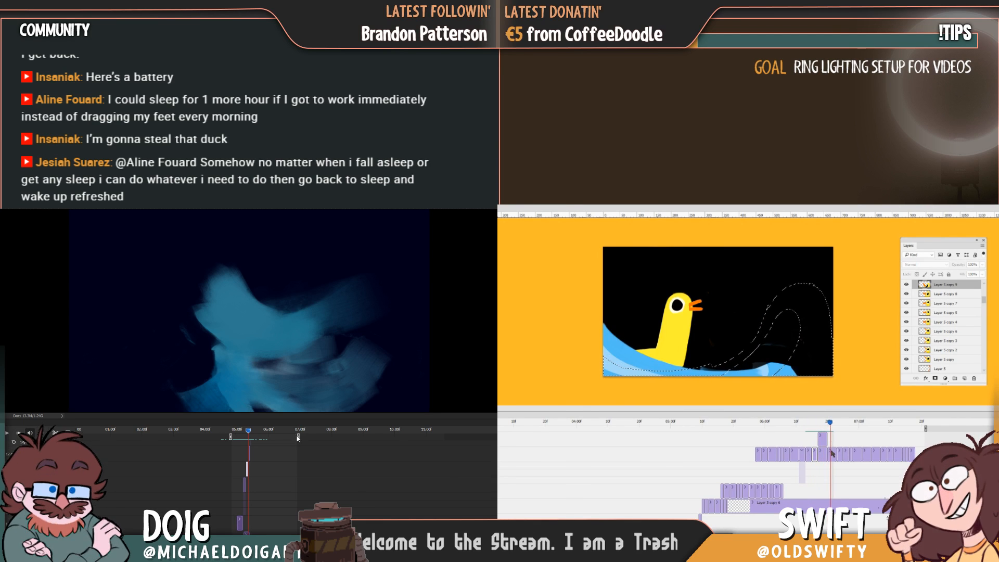
{"action": "key", "text": "ctrl+j"}
{"action": "key", "text": "ctrl+j"}
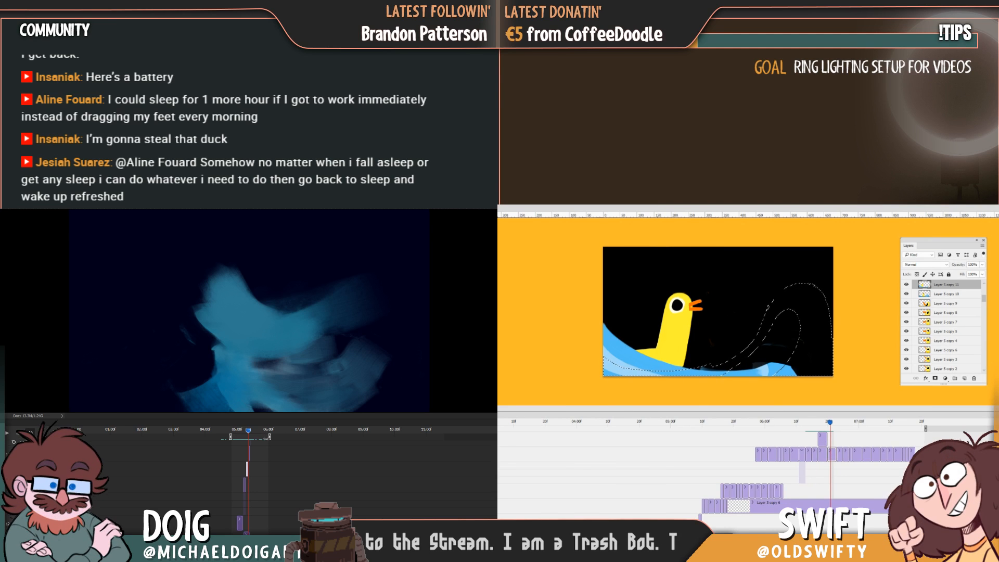
{"action": "left_click", "coordinate": [684, 340]}
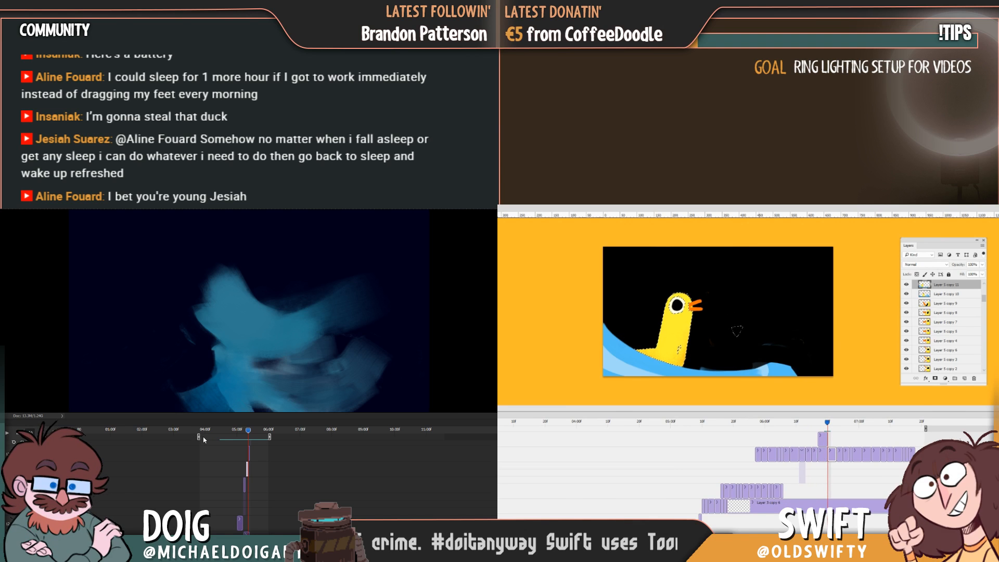
Play the swimming figure's animation from about 04:00f and replay that section to review the movement
{"action": "left_click", "coordinate": [206, 430]}
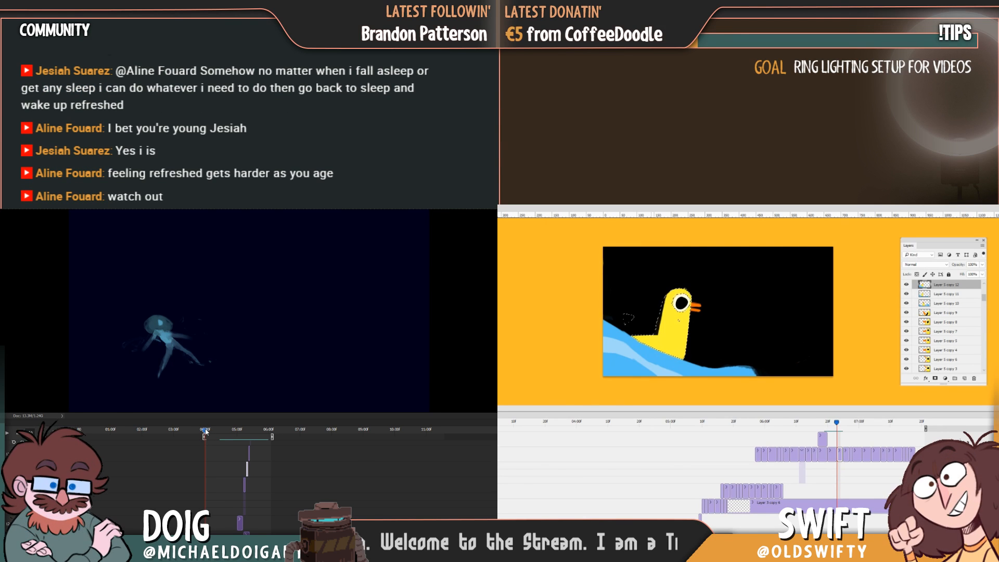
{"action": "key", "text": "space"}
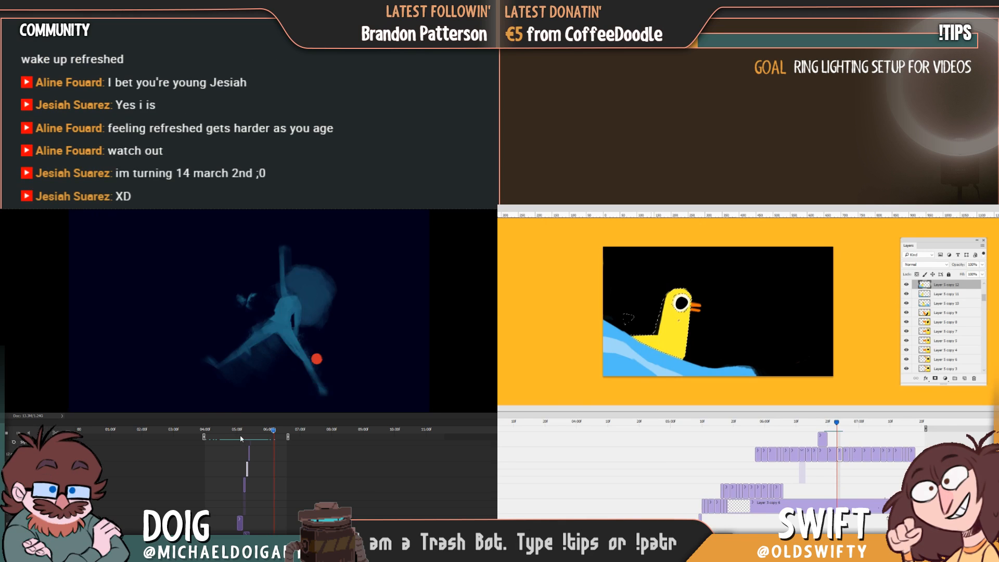
{"action": "left_click", "coordinate": [208, 431]}
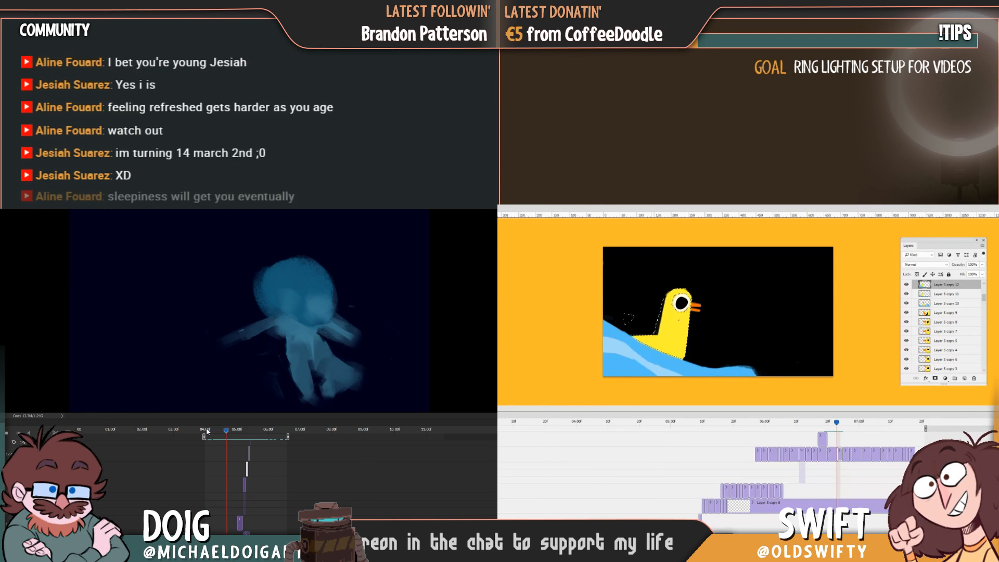
{"action": "left_click", "coordinate": [218, 430]}
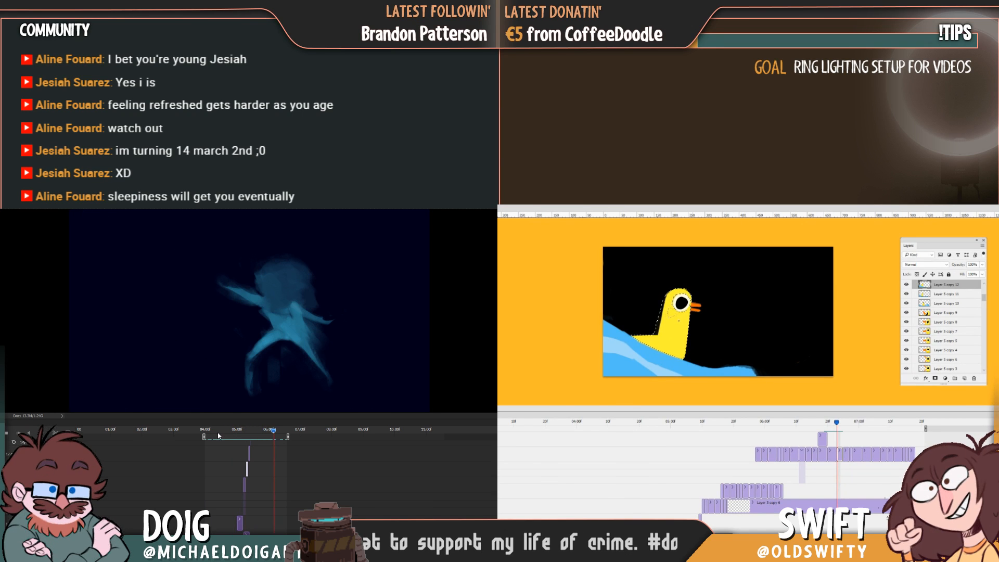
{"action": "left_click", "coordinate": [212, 429]}
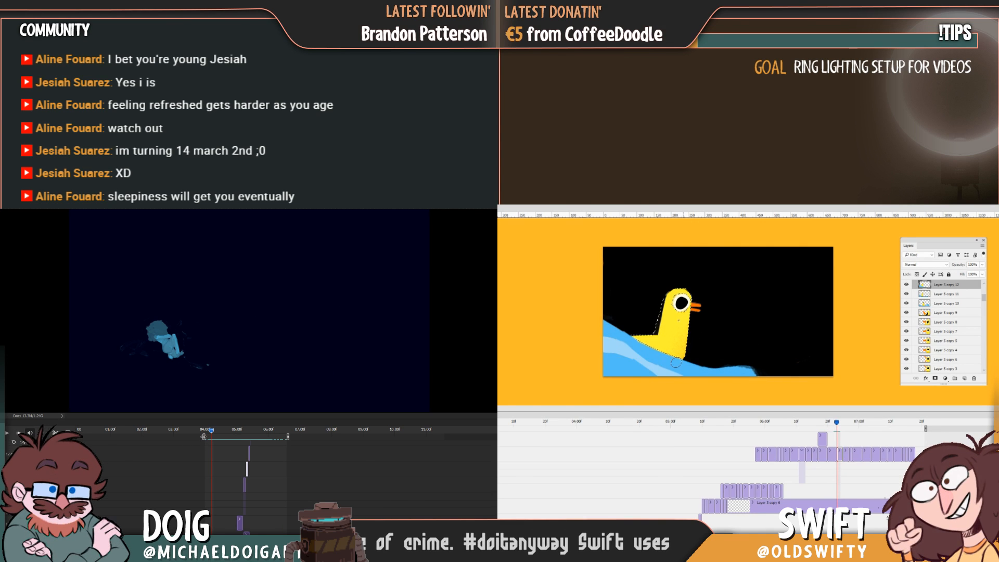
Extend the start of the figure animation's work area back to about 03:00f and play it from there
{"action": "left_click_drag", "start_coordinate": [203, 437], "coordinate": [175, 436]}
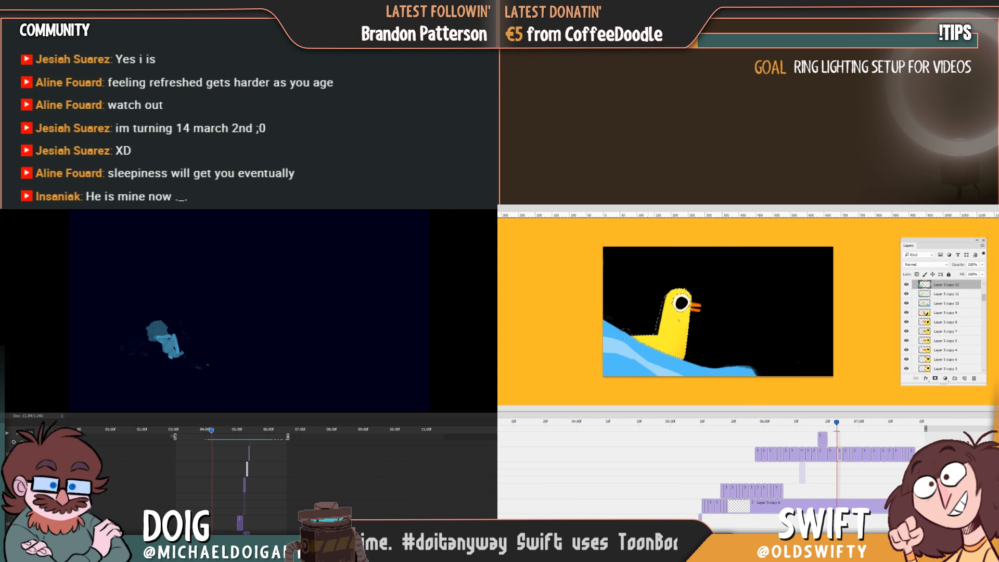
{"action": "left_click", "coordinate": [178, 429]}
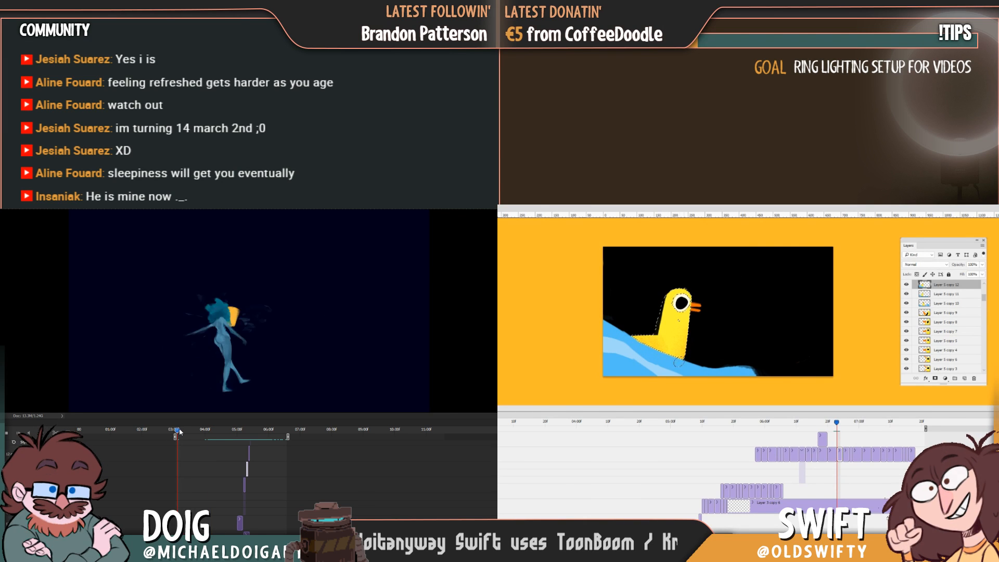
{"action": "key", "text": "space"}
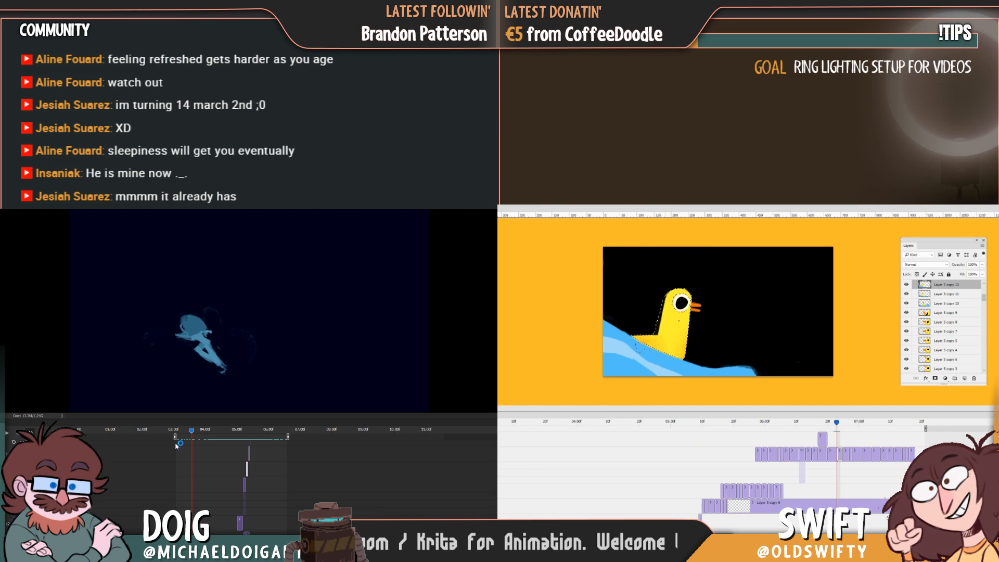
Extend the work area's start toward the beginning of the figure animation and play the sequence from near its start
{"action": "left_click_drag", "start_coordinate": [176, 442], "coordinate": [124, 440]}
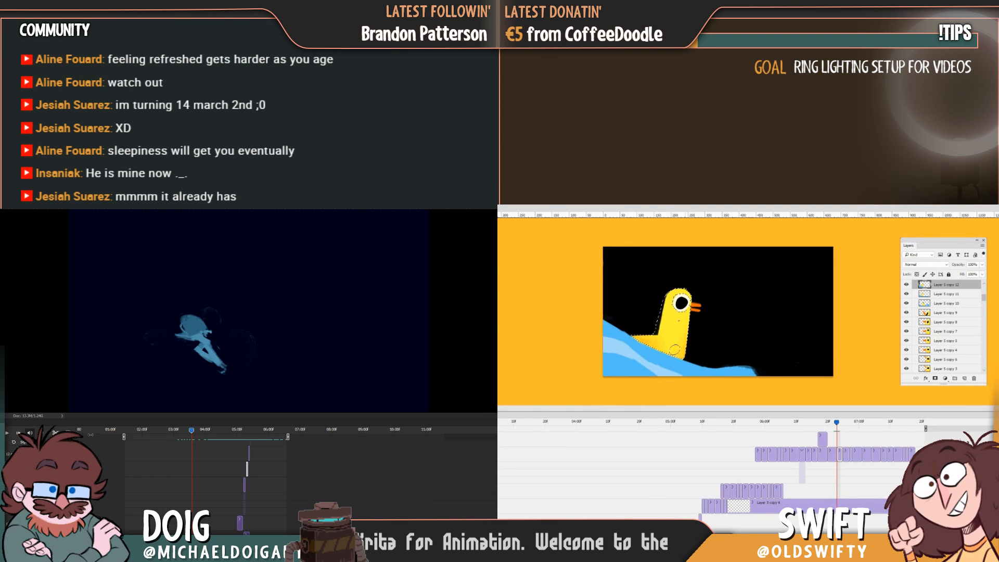
{"action": "left_click", "coordinate": [92, 430]}
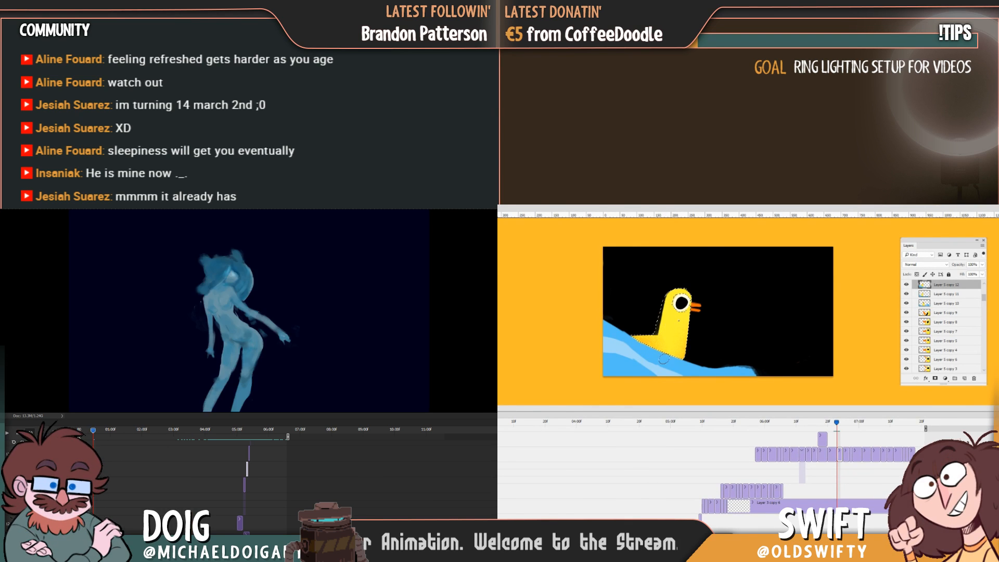
{"action": "key", "text": "space"}
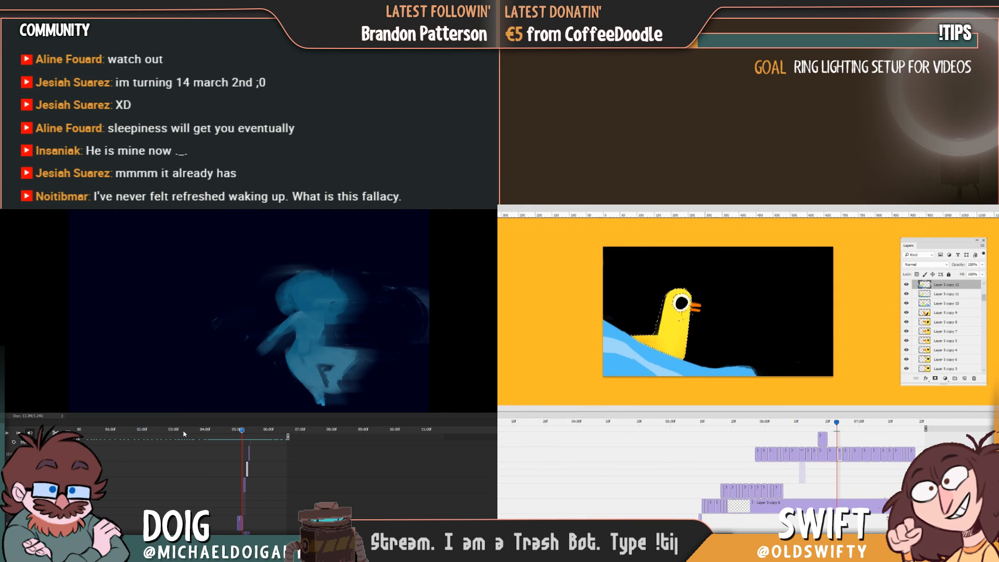
Duplicate the layer at the frame with the duck behind the large rounded wave and select the duck's yellow body
{"action": "left_click", "coordinate": [846, 425]}
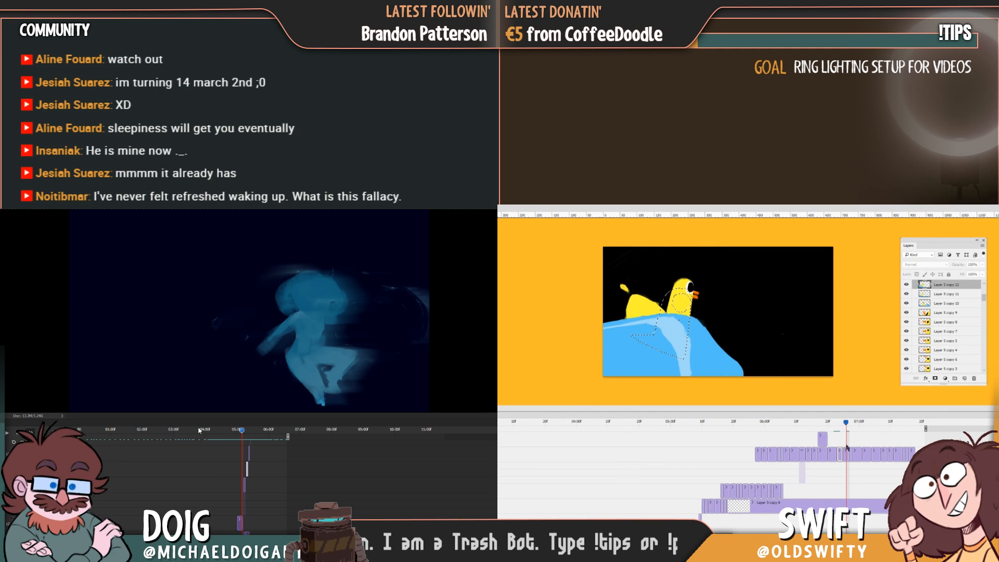
{"action": "left_click", "coordinate": [197, 430]}
{"action": "key", "text": "ctrl+j"}
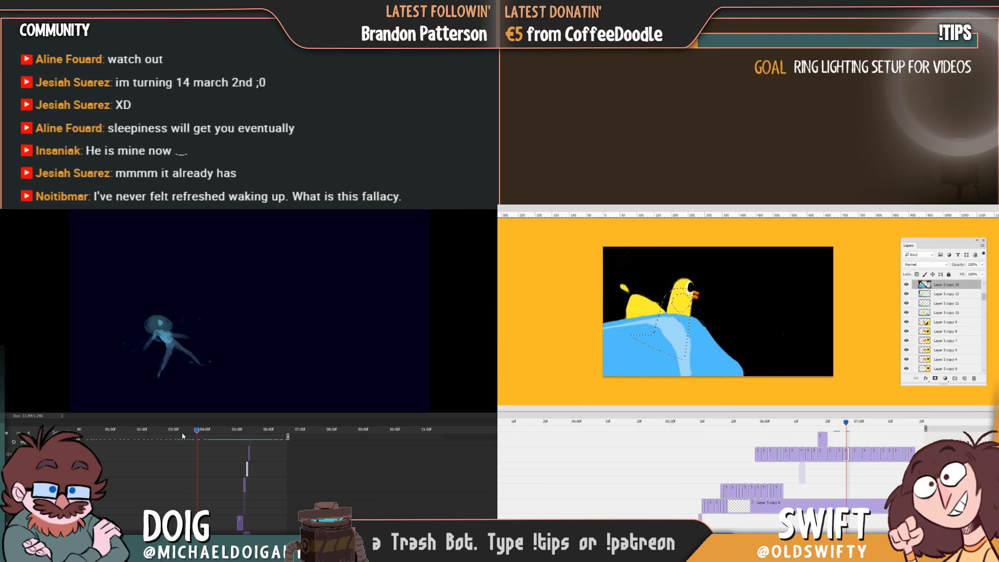
{"action": "key", "text": "ctrl+d"}
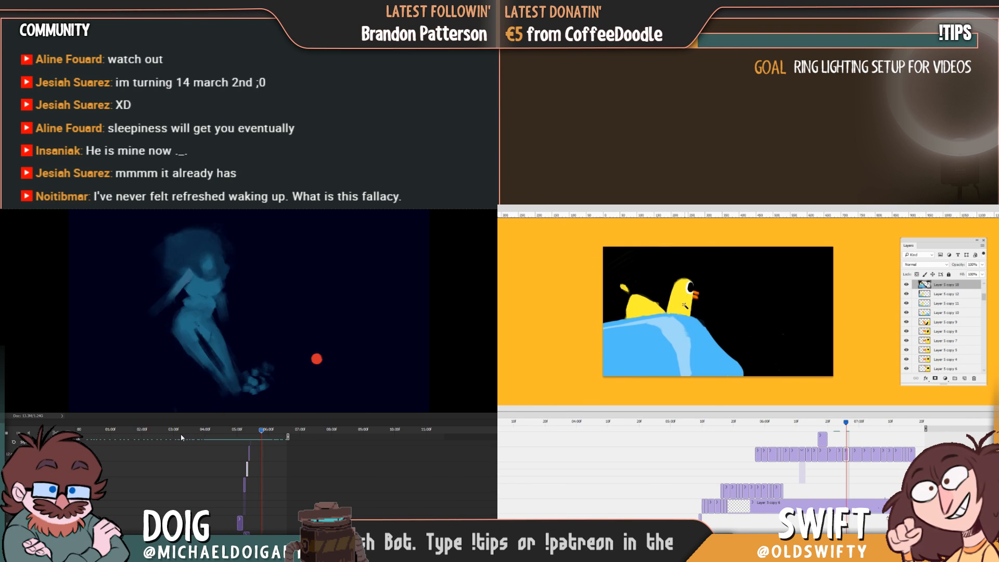
{"action": "left_click", "coordinate": [685, 305]}
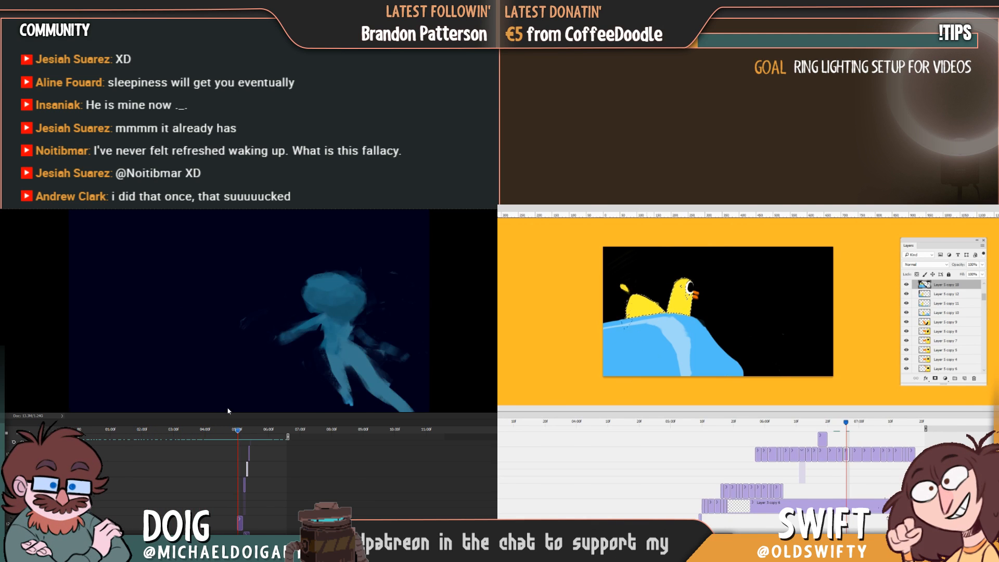
Flip between the large-wave duck frame and the preceding frame to compare their shading
{"action": "key", "text": "Left"}
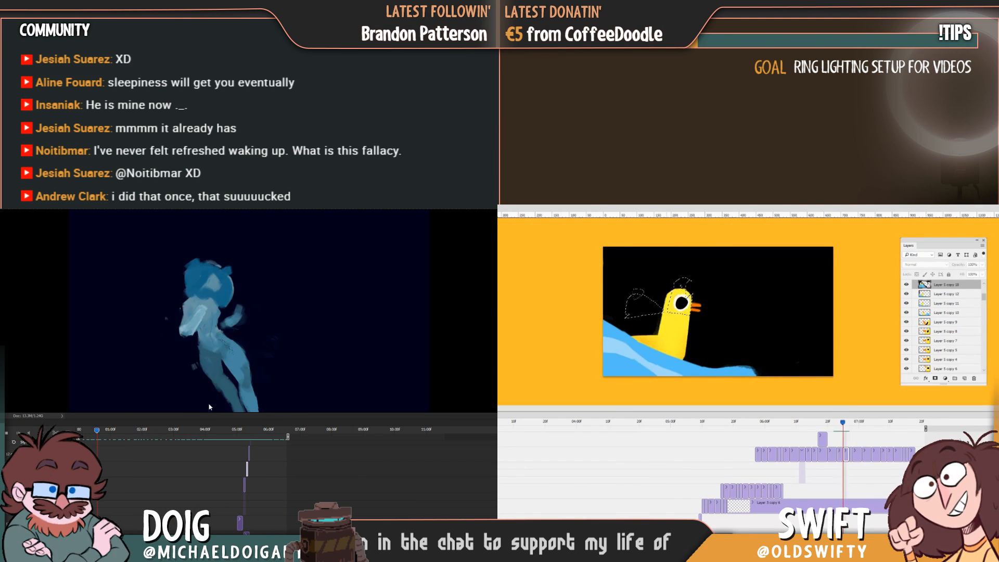
{"action": "key", "text": "Right"}
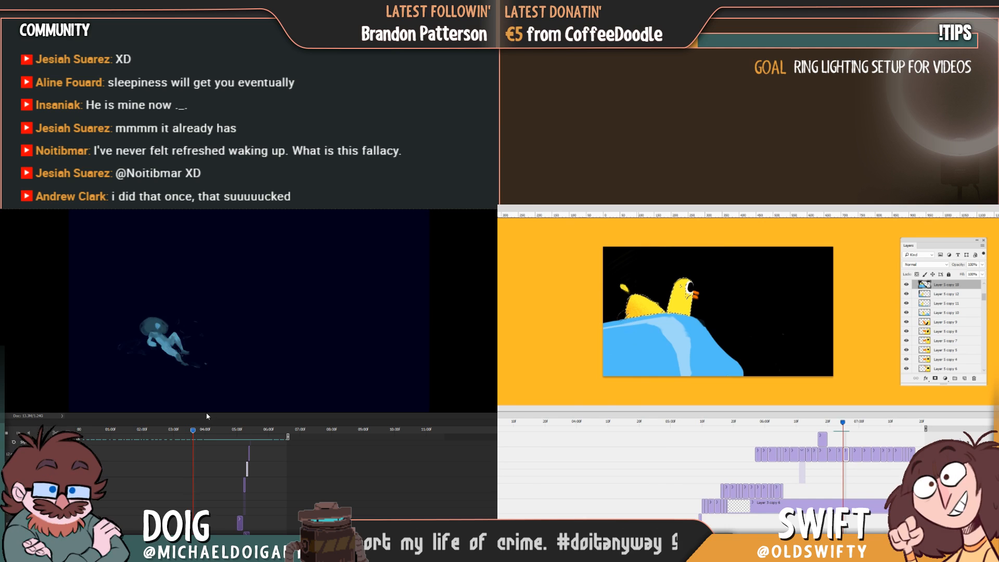
{"action": "key", "text": "Left"}
{"action": "key", "text": "Right"}
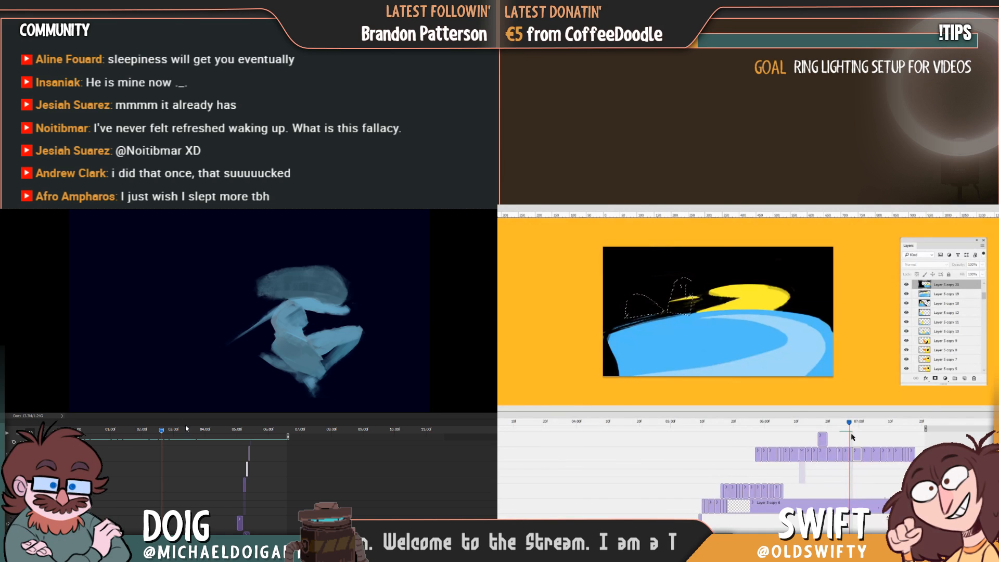
Select the clip at the frame with the motion-smeared duck and select the duck's yellow area
{"action": "left_click", "coordinate": [851, 454]}
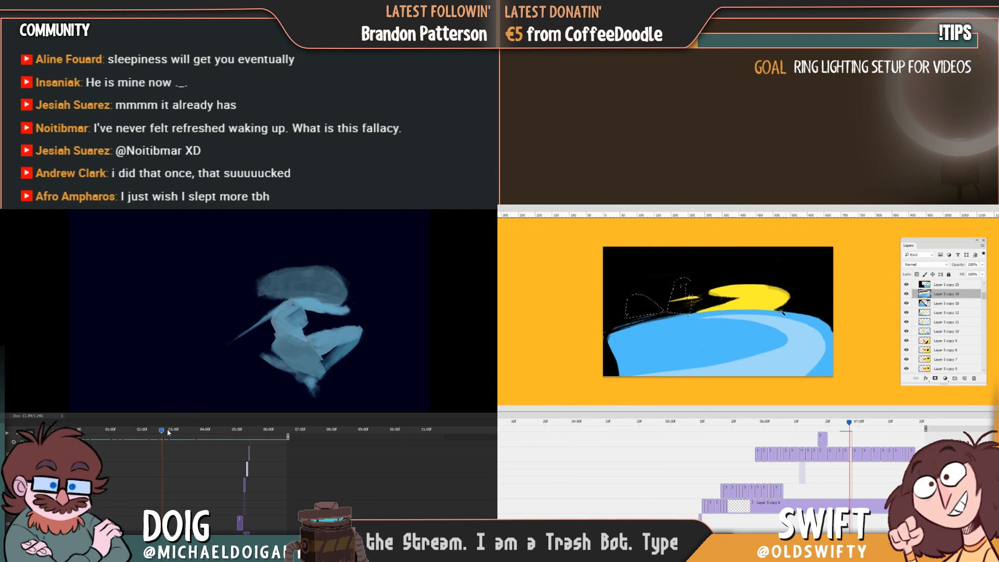
{"action": "left_click", "coordinate": [771, 292]}
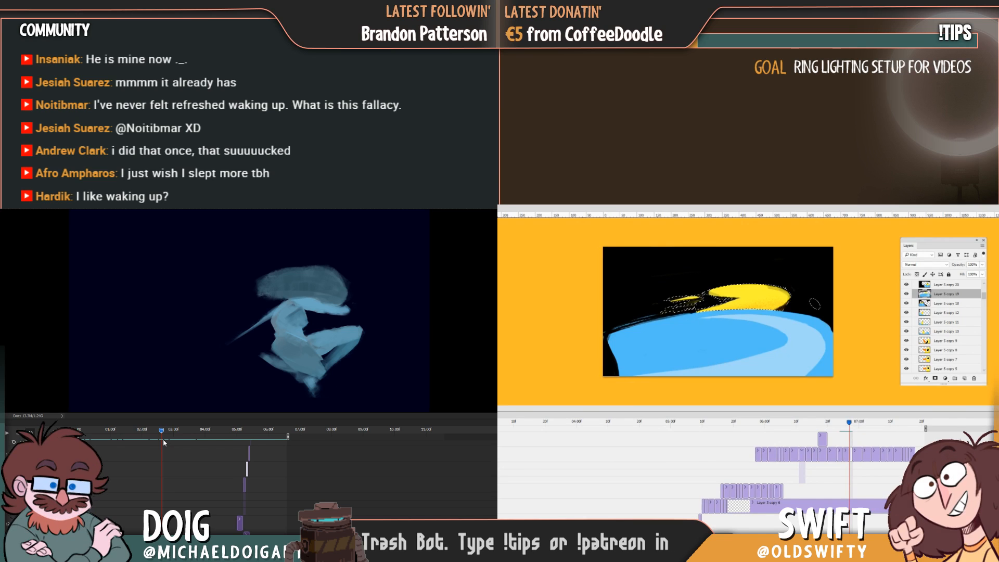
Play the swimming figure's animation from between 01:00f and 02:00f and replay it from near the start
{"action": "left_click_drag", "start_coordinate": [162, 433], "coordinate": [131, 436]}
{"action": "key", "text": "space"}
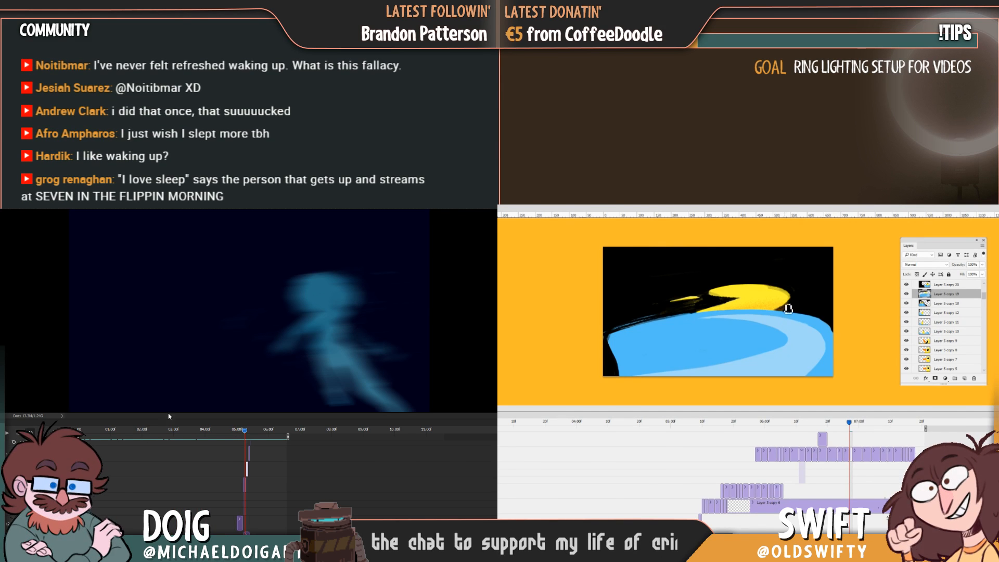
{"action": "left_click", "coordinate": [89, 430]}
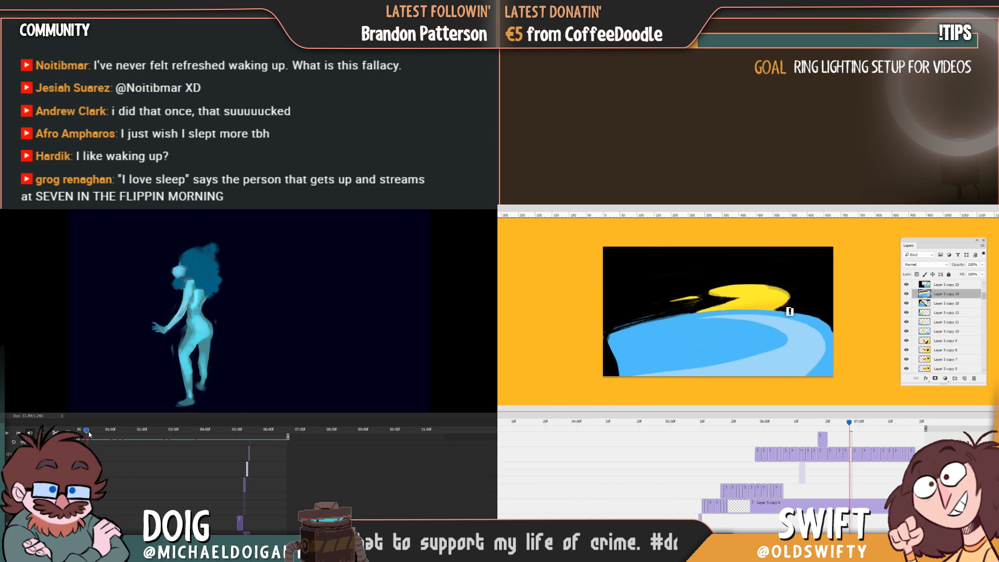
{"action": "key", "text": "space"}
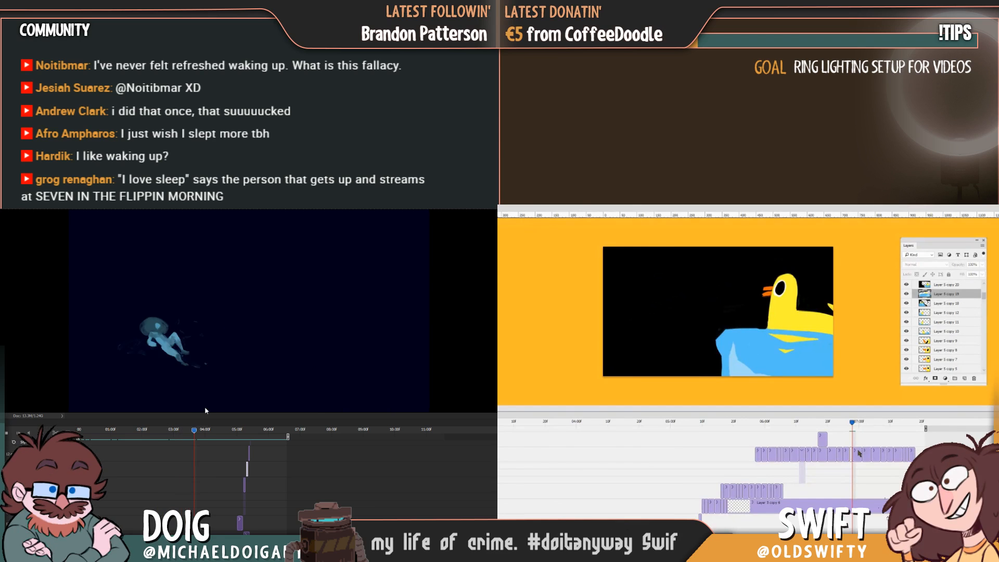
Clear the old duck selection and nudge the small swimming figure left and slightly down at about 04:00f
{"action": "left_click", "coordinate": [211, 432]}
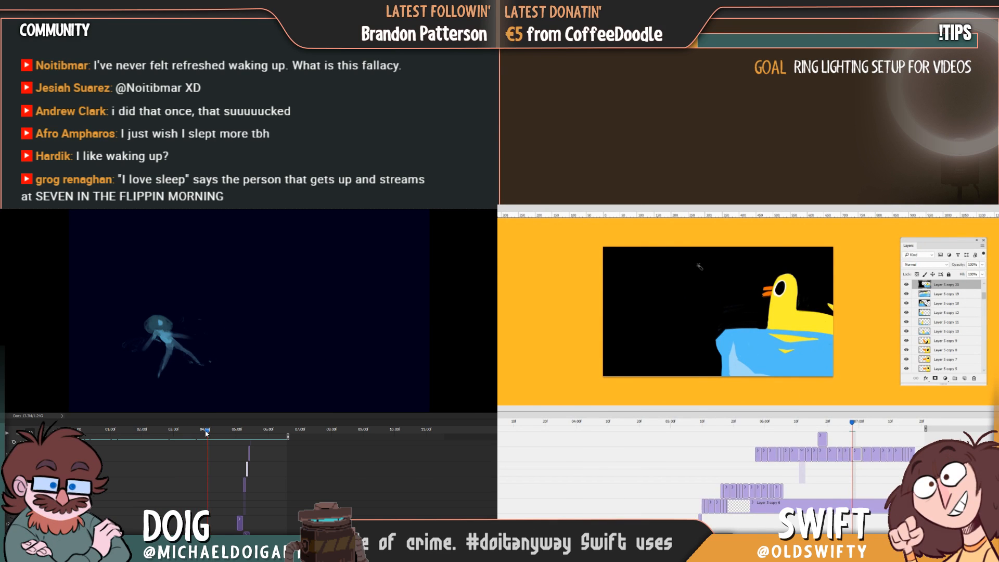
{"action": "left_click_drag", "start_coordinate": [211, 431], "coordinate": [183, 421]}
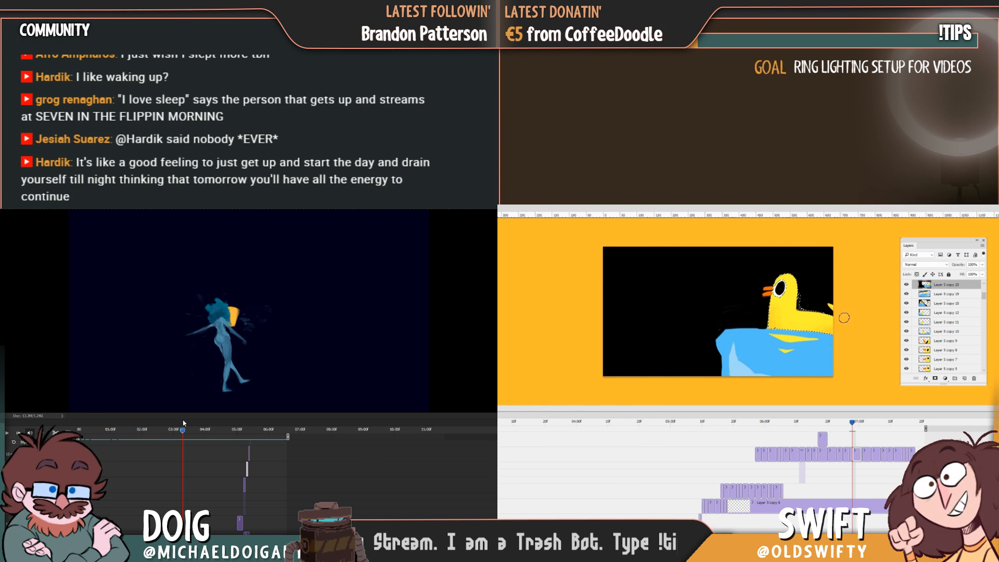
{"action": "mouse_move", "coordinate": [184, 423]}
{"action": "left_mouse_down"}
{"action": "mouse_move", "coordinate": [214, 421]}
{"action": "mouse_move", "coordinate": [200, 419]}
{"action": "left_mouse_up"}
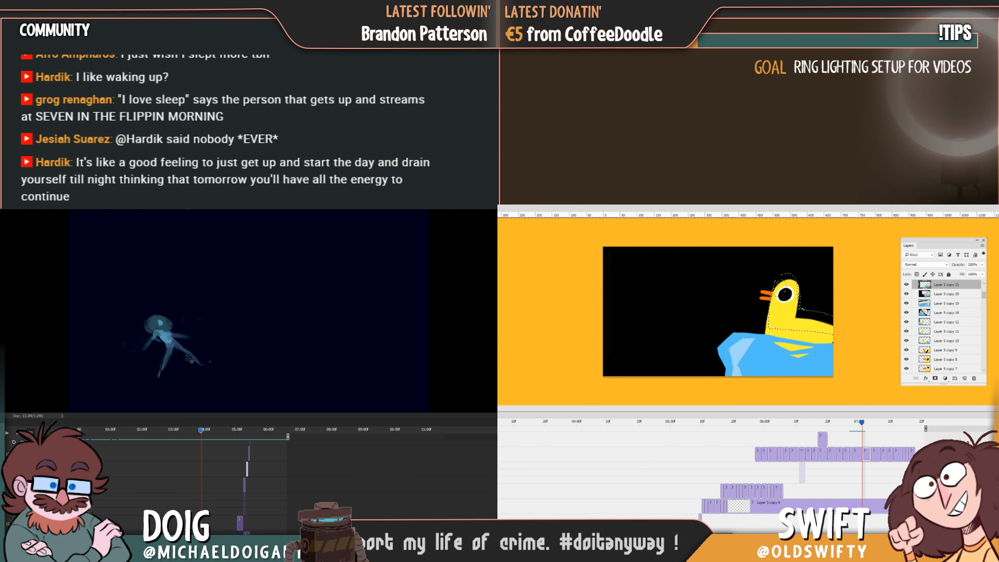
{"action": "key", "text": "ctrl+d"}
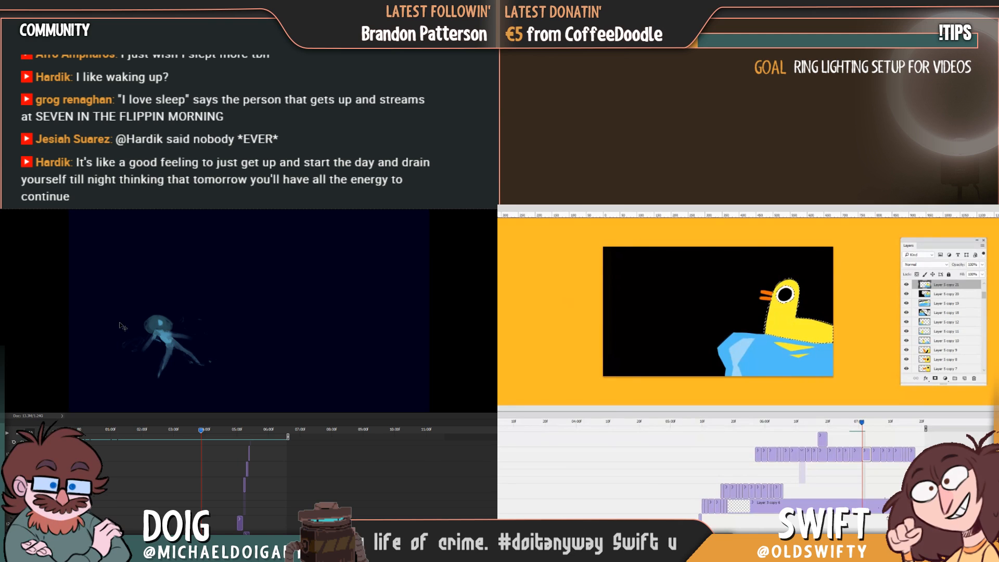
{"action": "key", "text": "shift+Left"}
{"action": "key", "text": "shift+Left"}
{"action": "key", "text": "shift+Left"}
{"action": "key", "text": "shift+Left"}
{"action": "key", "text": "shift+Down"}
{"action": "key", "text": "shift+Left"}
{"action": "key", "text": "shift+Down"}
{"action": "key", "text": "shift+Left"}
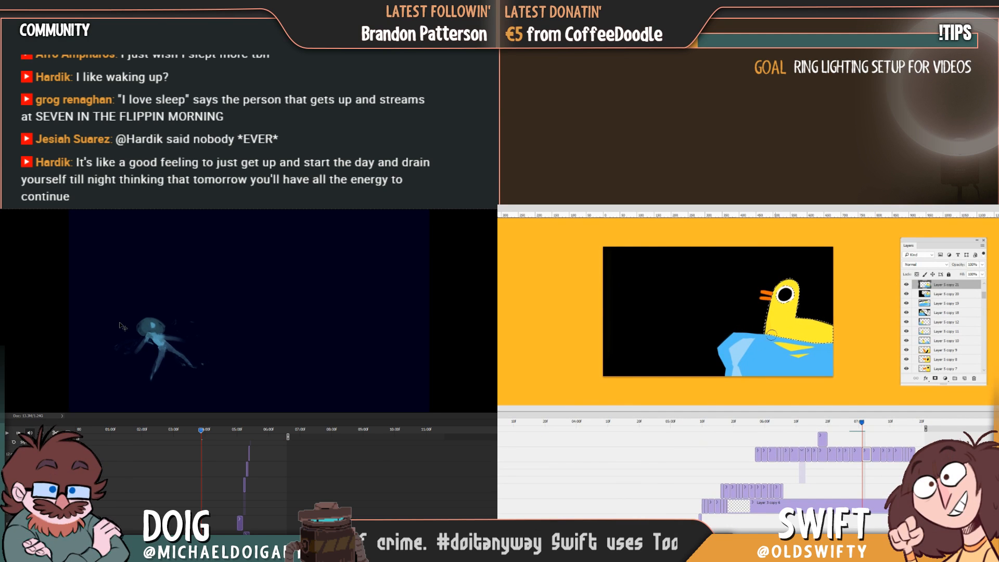
{"action": "key", "text": "shift+Left"}
{"action": "key", "text": "shift+Up"}
Scrub back and forth around 04:00f to check the nudged figure's position against its neighbouring frames
{"action": "mouse_move", "coordinate": [203, 434]}
{"action": "left_mouse_down"}
{"action": "mouse_move", "coordinate": [180, 433]}
{"action": "mouse_move", "coordinate": [204, 431]}
{"action": "left_mouse_up"}
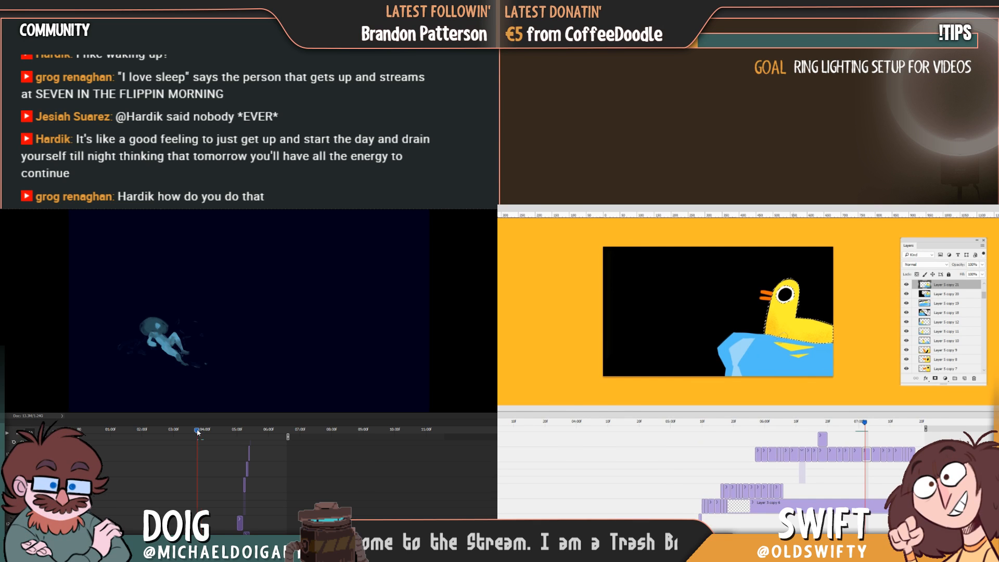
{"action": "mouse_move", "coordinate": [203, 431]}
{"action": "left_mouse_down"}
{"action": "mouse_move", "coordinate": [216, 430]}
{"action": "mouse_move", "coordinate": [200, 431]}
{"action": "left_mouse_up"}
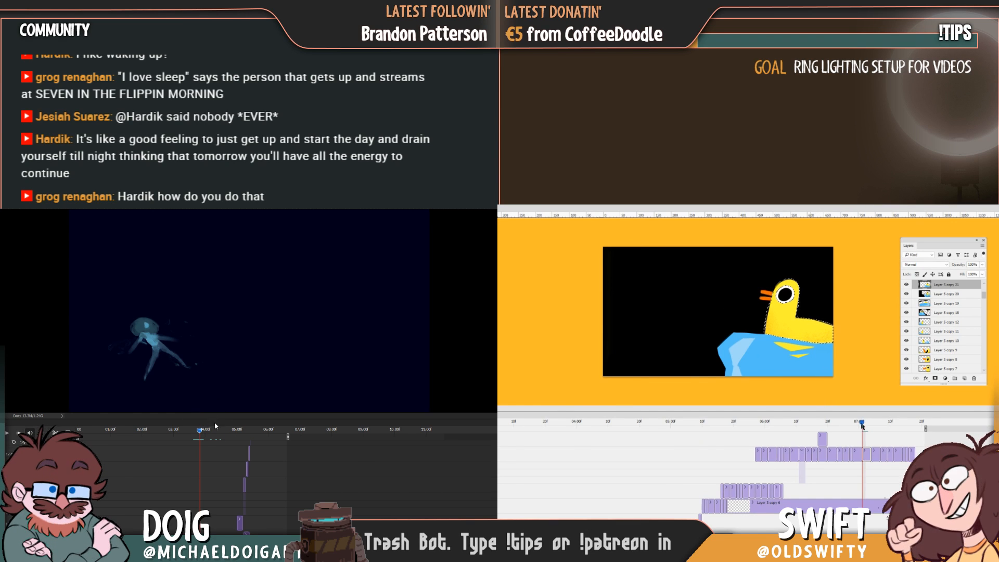
{"action": "left_click", "coordinate": [210, 425]}
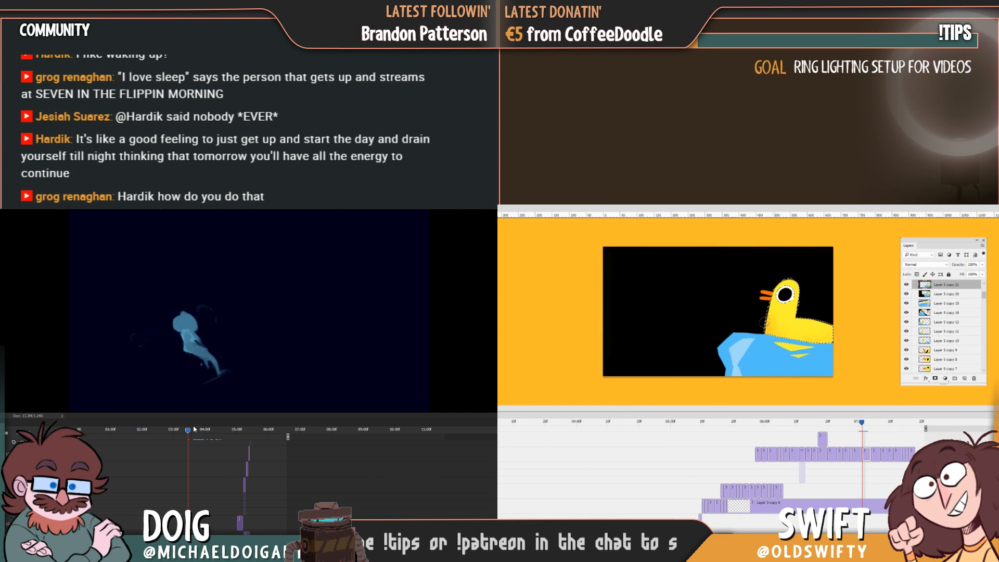
{"action": "left_click_drag", "start_coordinate": [211, 431], "coordinate": [201, 433]}
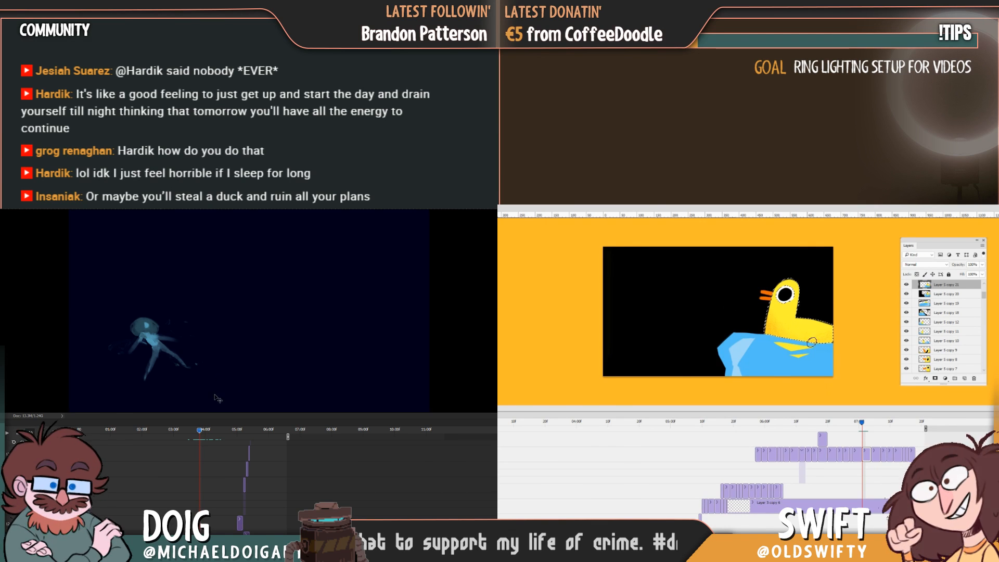
Duplicate the shading layer at the next duck frame, just after 07:00f, where the duck leans back on the wave
{"action": "left_click_drag", "start_coordinate": [862, 426], "coordinate": [872, 430]}
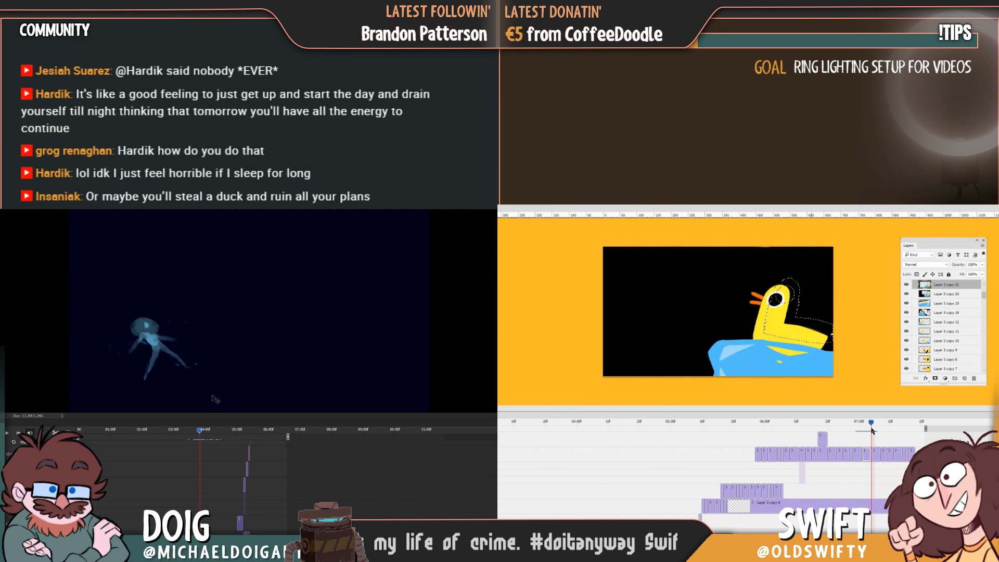
{"action": "key", "text": "ctrl+j"}
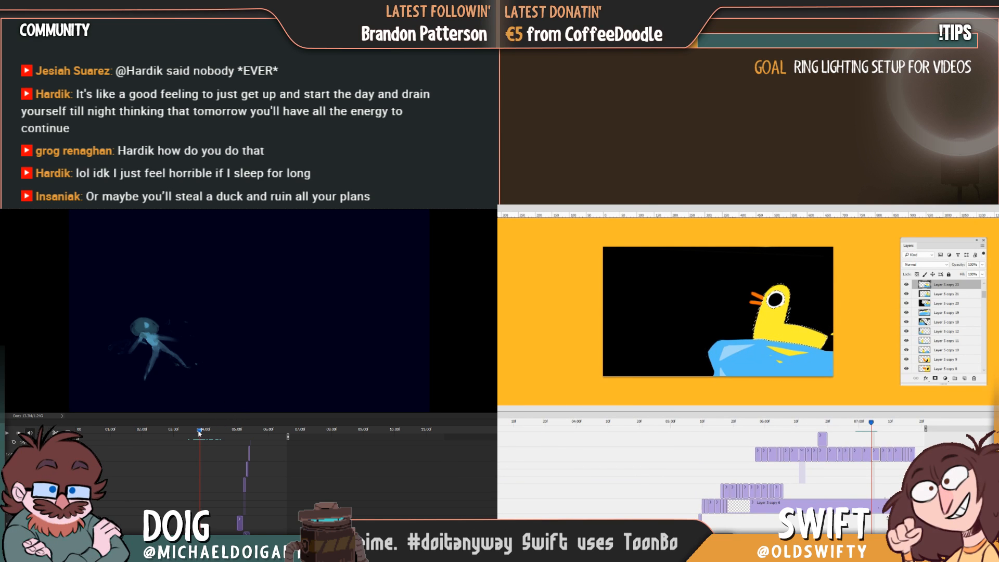
Play the figure animation from about 05:00f to its end and return to just before 05:00f
{"action": "left_click_drag", "start_coordinate": [210, 432], "coordinate": [238, 437]}
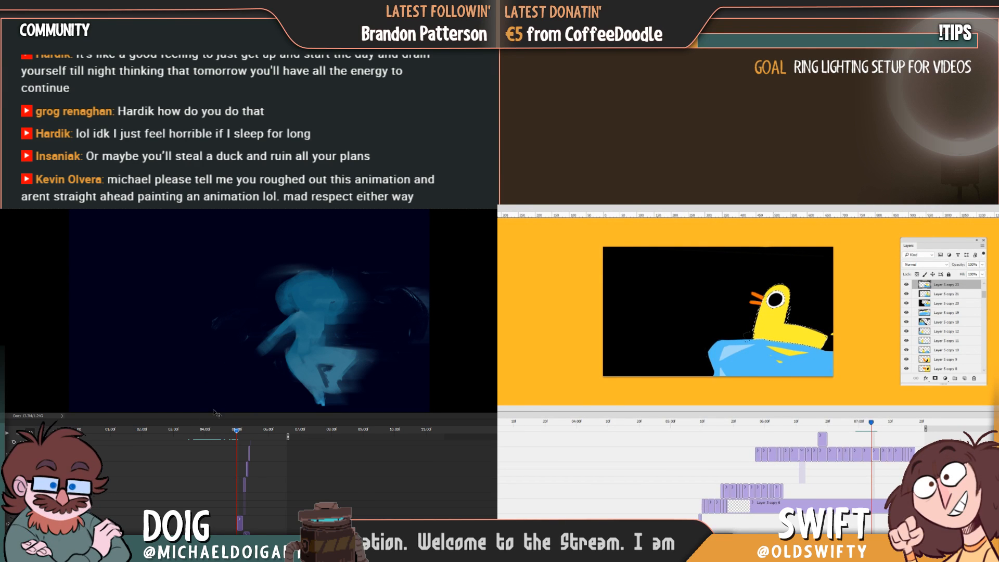
{"action": "key", "text": "space"}
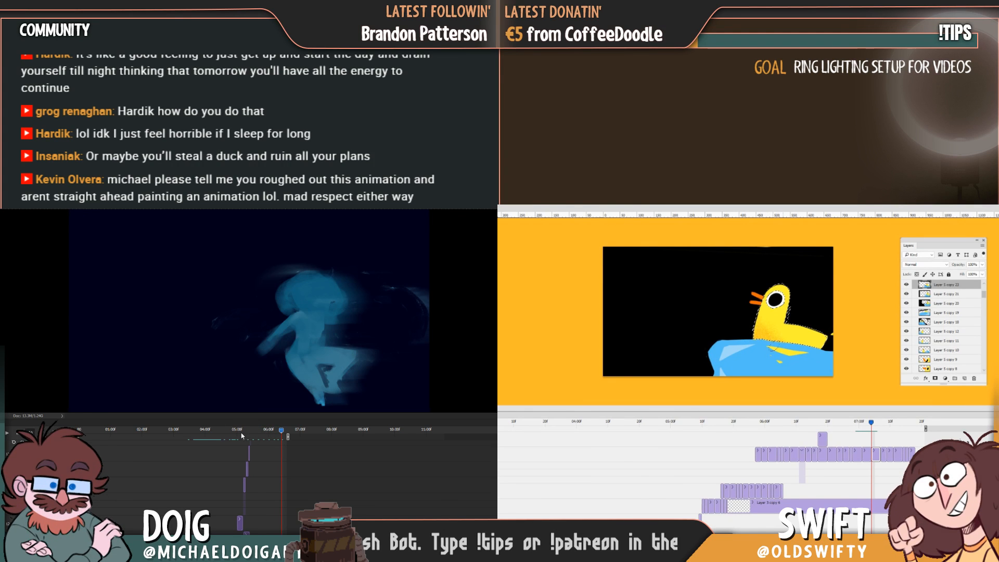
{"action": "key", "text": "space"}
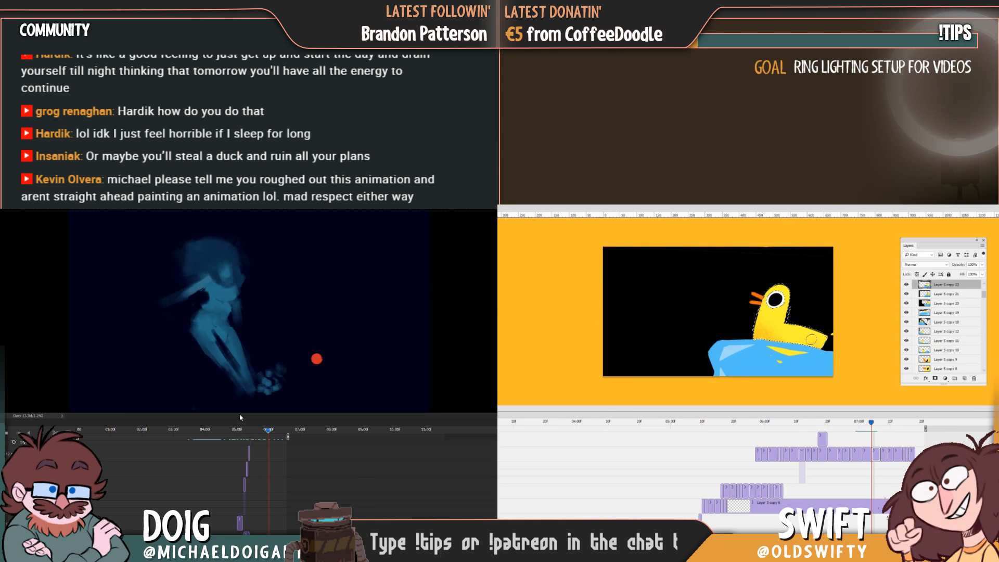
{"action": "left_click_drag", "start_coordinate": [270, 431], "coordinate": [232, 433]}
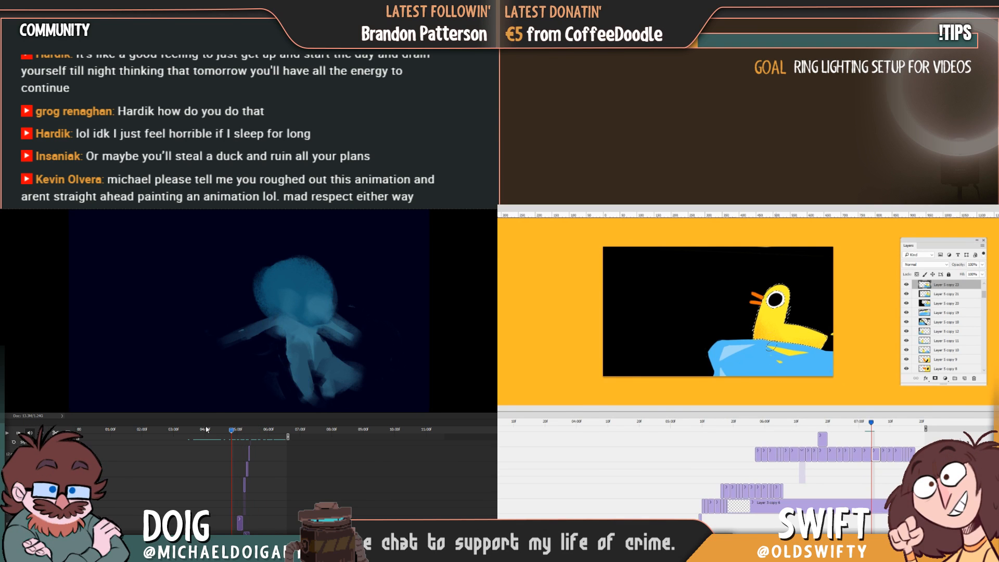
Play the figure animation from its first frames to review the whole movement
{"action": "left_click", "coordinate": [84, 431]}
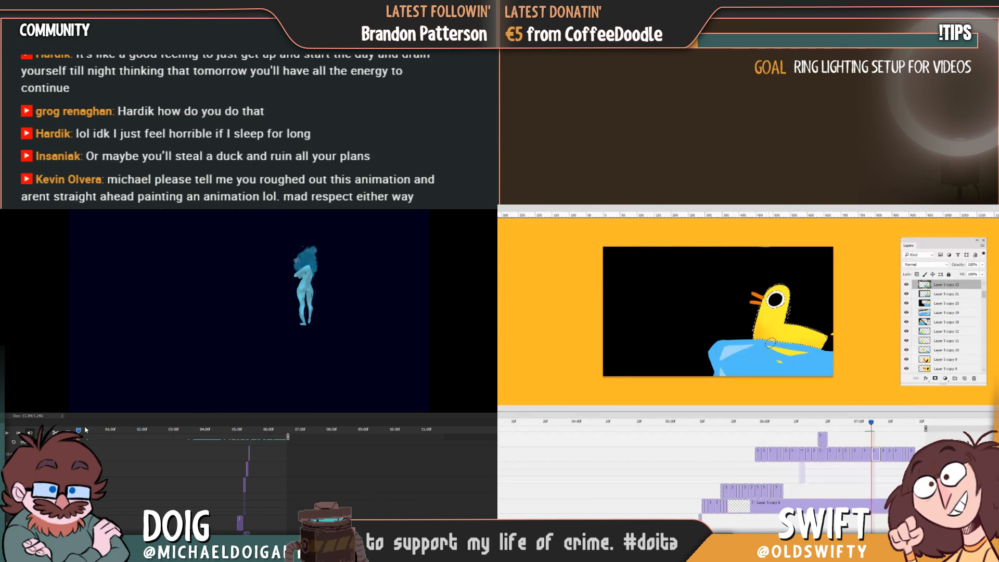
{"action": "mouse_move", "coordinate": [83, 431]}
{"action": "left_mouse_down"}
{"action": "mouse_move", "coordinate": [170, 431]}
{"action": "mouse_move", "coordinate": [85, 429]}
{"action": "left_mouse_up"}
{"action": "key", "text": "space"}
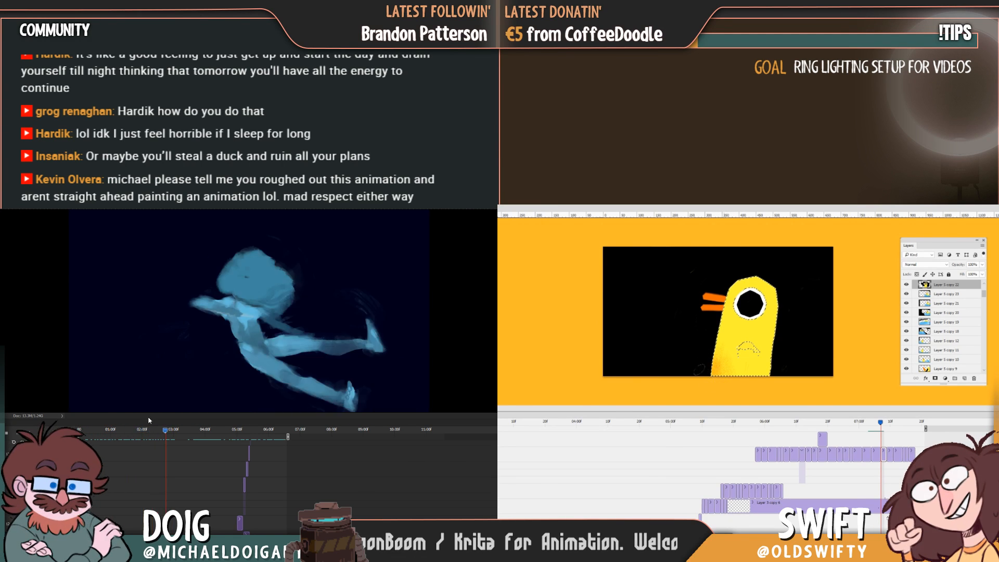
Scrub the figure animation from before 01:00f to about 02:00f to examine the individual poses
{"action": "left_click", "coordinate": [97, 430]}
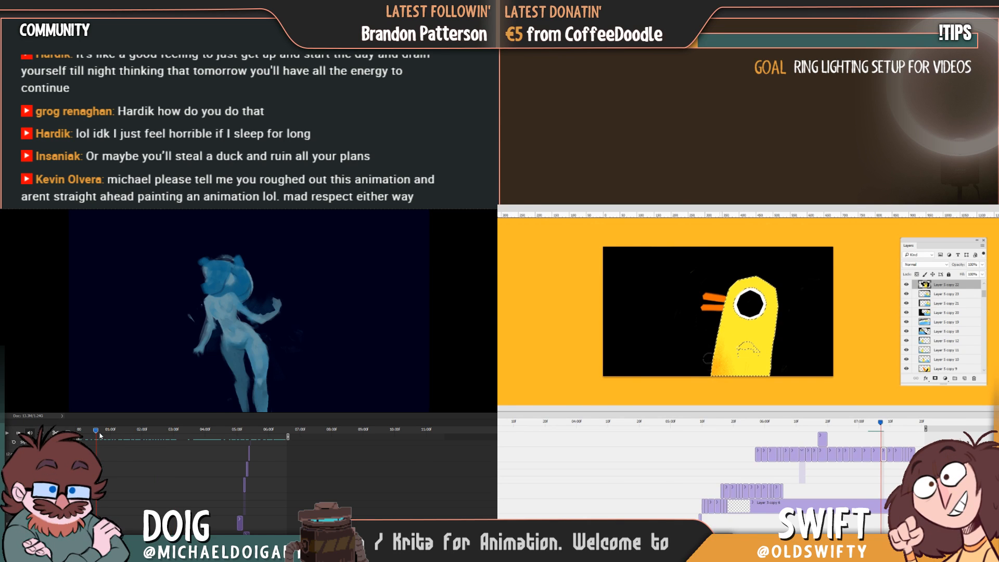
{"action": "left_click_drag", "start_coordinate": [98, 433], "coordinate": [139, 444]}
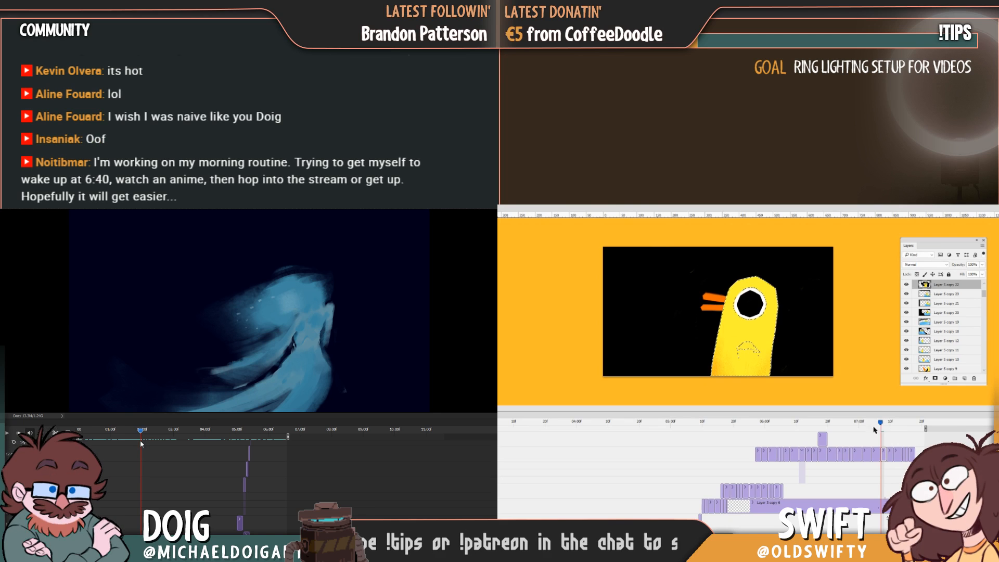
{"action": "left_click_drag", "start_coordinate": [140, 441], "coordinate": [143, 440]}
Clear the selection and go to the duck's eye close-up frame with the full white ring around the pupil
{"action": "left_click_drag", "start_coordinate": [885, 426], "coordinate": [890, 451]}
{"action": "key", "text": "ctrl+d"}
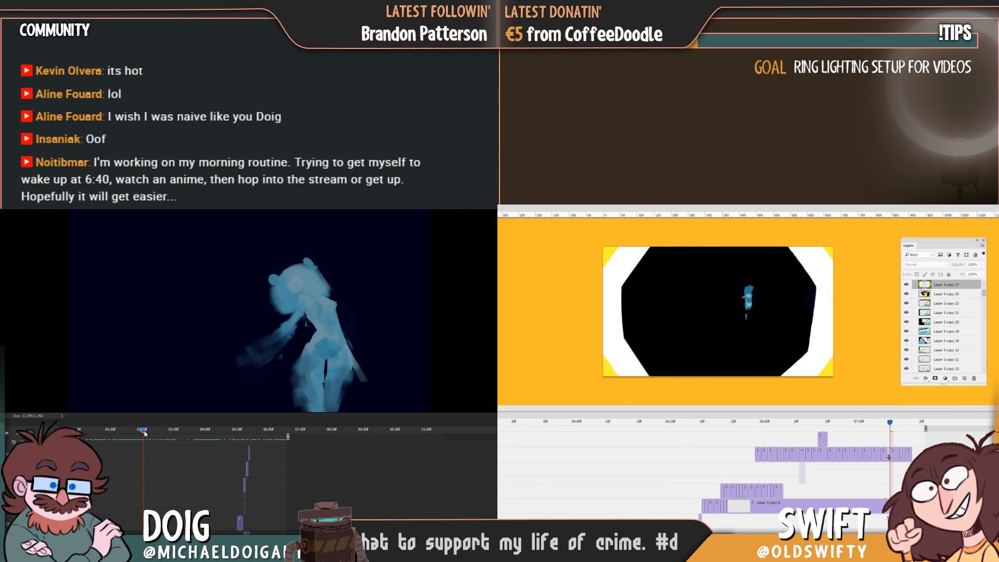
{"action": "key", "text": "Left"}
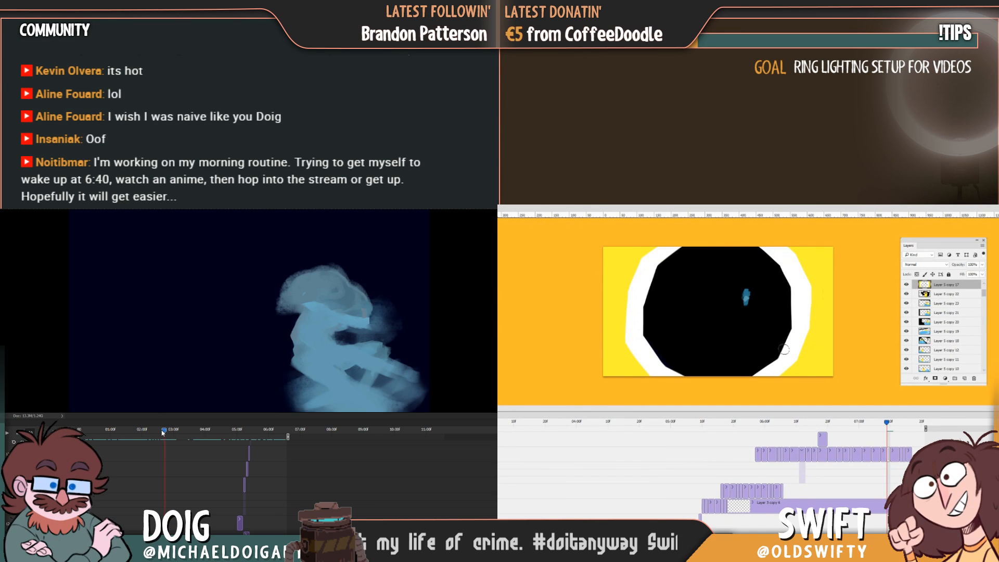
Scrub the figure animation back from just before 03:00f toward 02:00f to check the poses there
{"action": "mouse_move", "coordinate": [166, 433]}
{"action": "left_mouse_down"}
{"action": "mouse_move", "coordinate": [152, 432]}
{"action": "mouse_move", "coordinate": [160, 436]}
{"action": "left_mouse_up"}
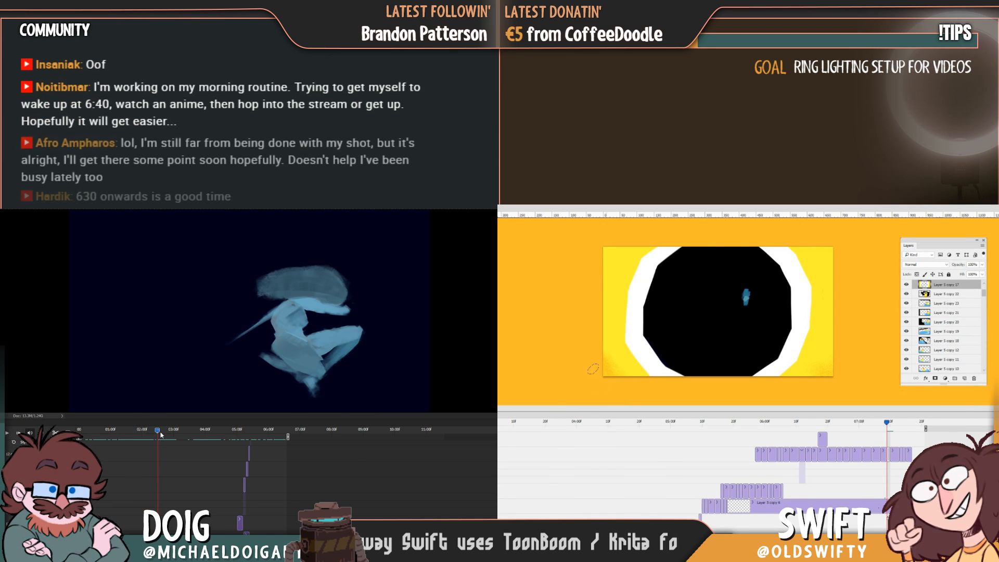
{"action": "mouse_move", "coordinate": [161, 435]}
{"action": "left_mouse_down"}
{"action": "mouse_move", "coordinate": [180, 432]}
{"action": "mouse_move", "coordinate": [137, 430]}
{"action": "mouse_move", "coordinate": [149, 432]}
{"action": "left_mouse_up"}
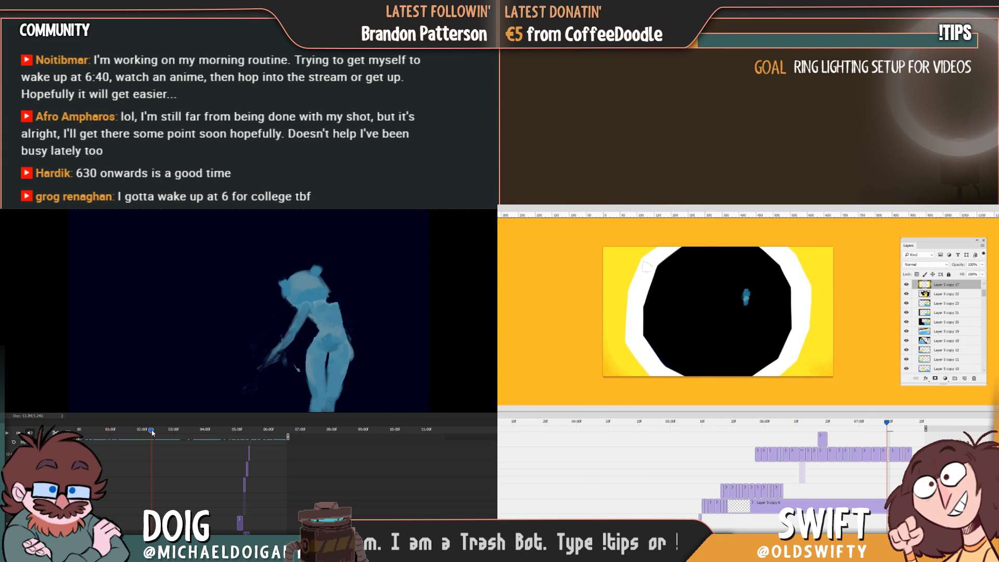
Scrub the figure animation across the frames just after 02:00f to compare the bent-over pose with the poses around it
{"action": "left_click_drag", "start_coordinate": [152, 433], "coordinate": [152, 432]}
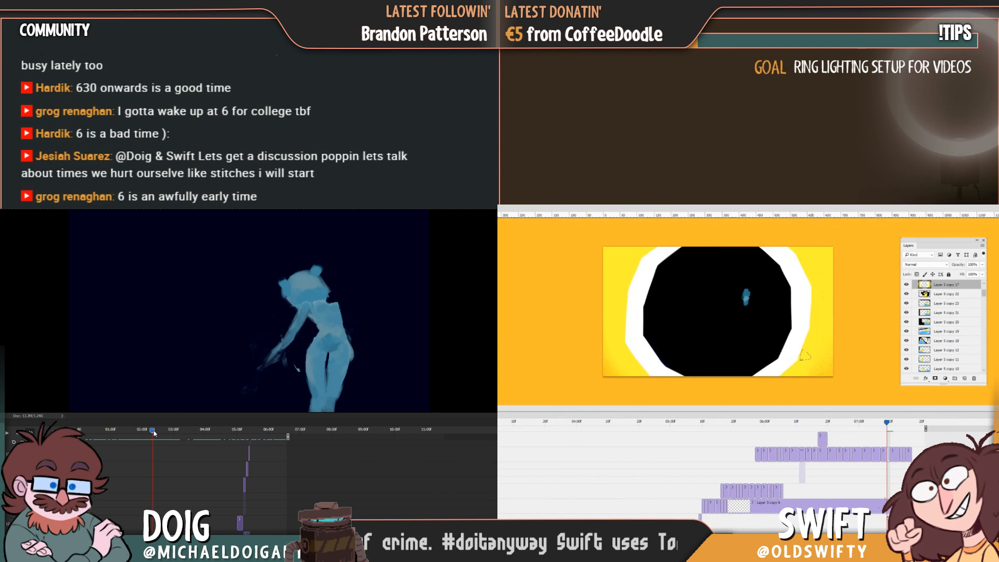
{"action": "left_click_drag", "start_coordinate": [153, 432], "coordinate": [153, 432]}
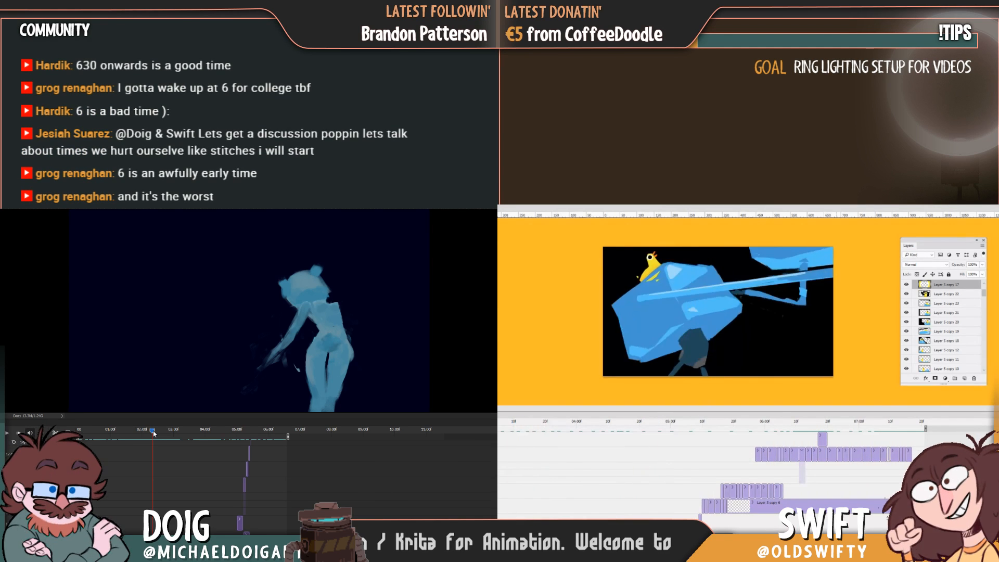
{"action": "left_click", "coordinate": [154, 432]}
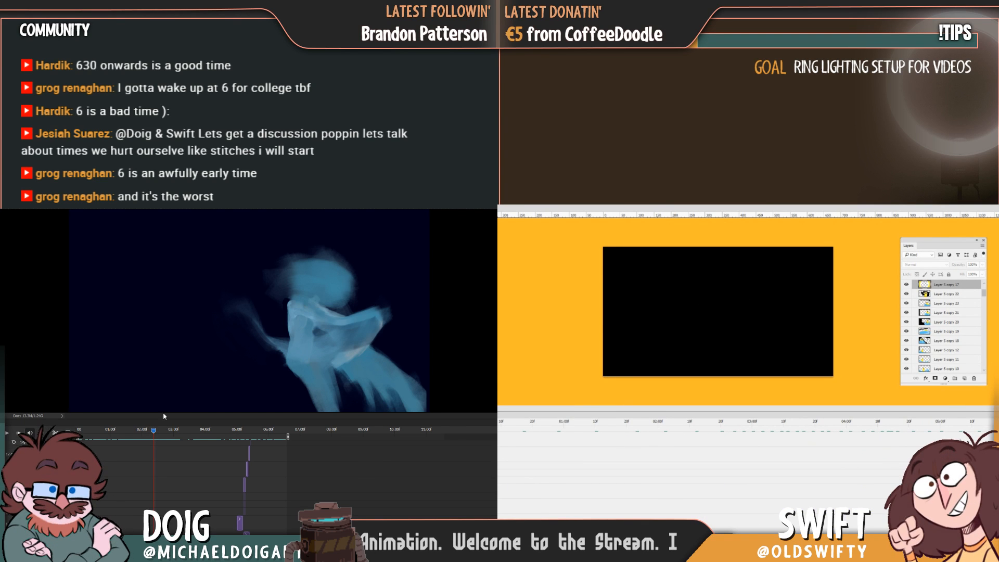
{"action": "left_click_drag", "start_coordinate": [154, 435], "coordinate": [151, 434]}
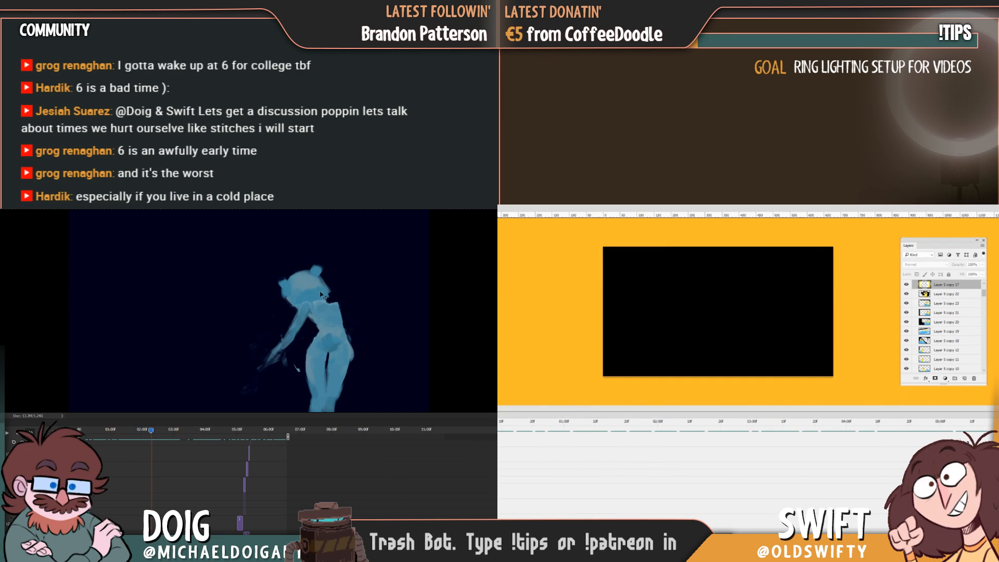
{"action": "left_click_drag", "start_coordinate": [154, 431], "coordinate": [158, 432]}
Go to the duck frame shortly after 01:00f where the duck sits behind the large blue block
{"action": "left_click", "coordinate": [516, 289]}
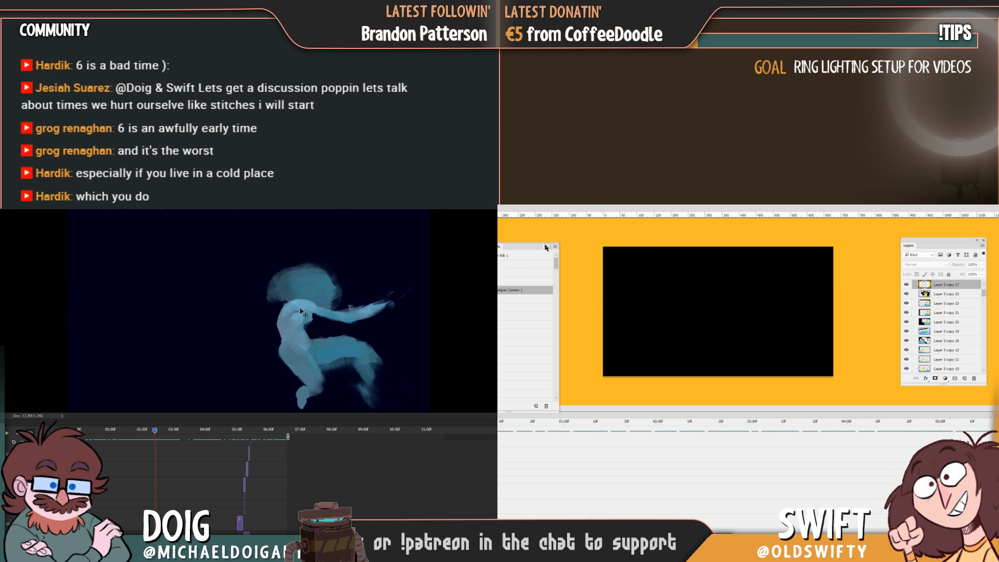
{"action": "left_click", "coordinate": [546, 246]}
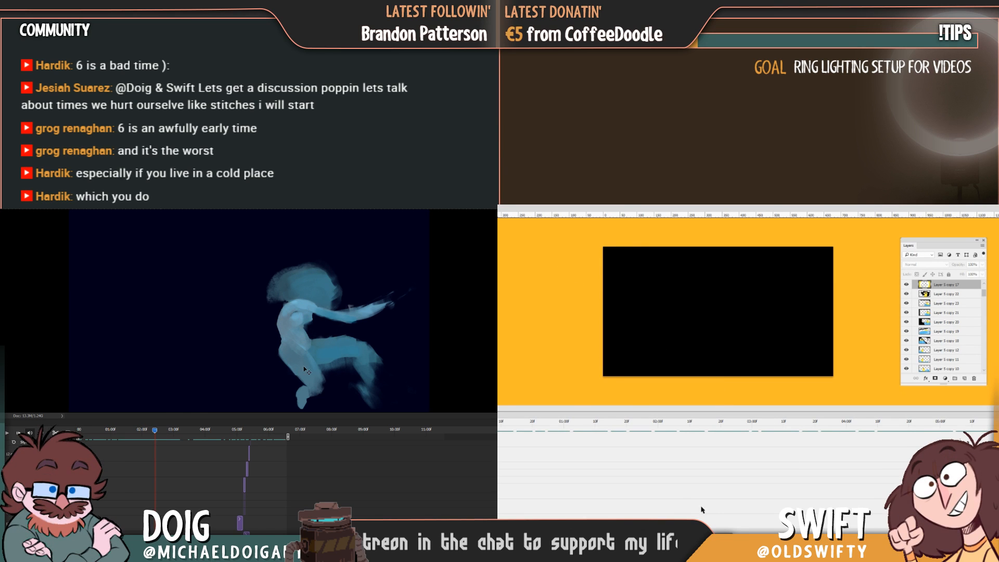
{"action": "left_click_drag", "start_coordinate": [535, 428], "coordinate": [586, 428]}
{"action": "left_click_drag", "start_coordinate": [156, 432], "coordinate": [153, 431]}
{"action": "left_click_drag", "start_coordinate": [585, 428], "coordinate": [586, 429]}
{"action": "left_click_drag", "start_coordinate": [153, 431], "coordinate": [154, 433]}
{"action": "left_click_drag", "start_coordinate": [586, 429], "coordinate": [587, 428]}
{"action": "left_click_drag", "start_coordinate": [154, 434], "coordinate": [155, 433]}
{"action": "left_click_drag", "start_coordinate": [587, 428], "coordinate": [589, 428]}
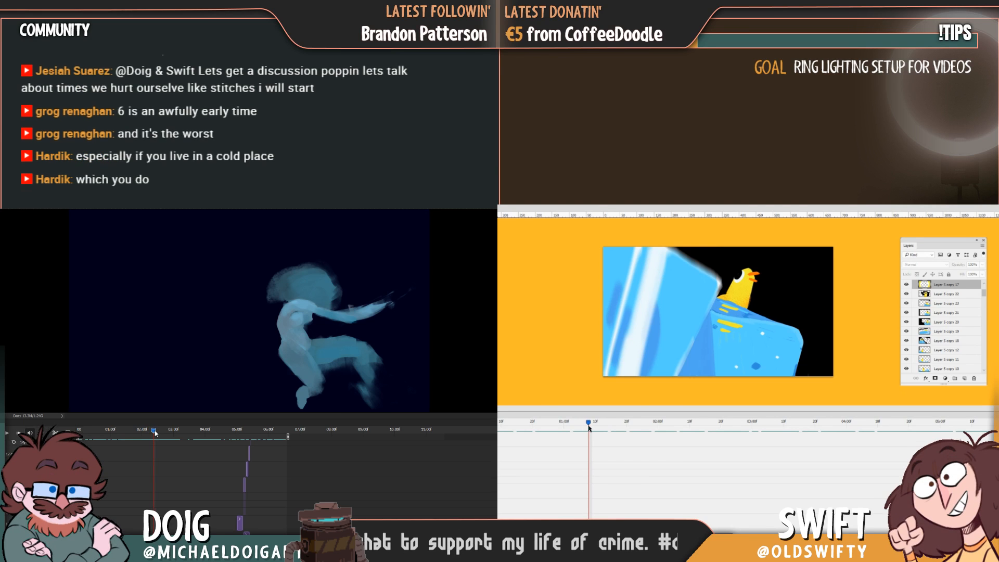
Move the curled-up figure pose just before 03:00f slightly up and to the left on the canvas
{"action": "left_click_drag", "start_coordinate": [155, 434], "coordinate": [163, 434]}
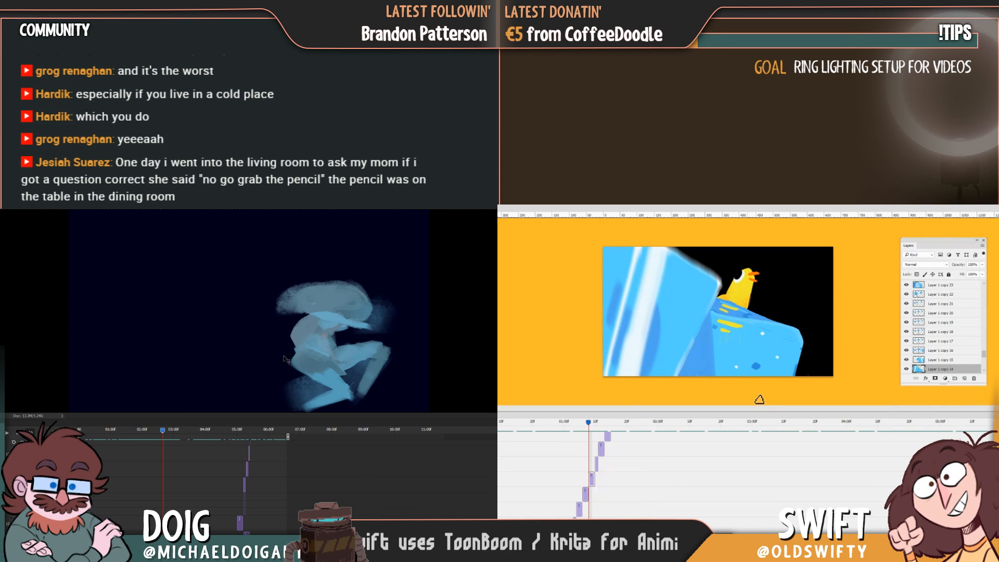
{"action": "left_click_drag", "start_coordinate": [163, 431], "coordinate": [164, 434]}
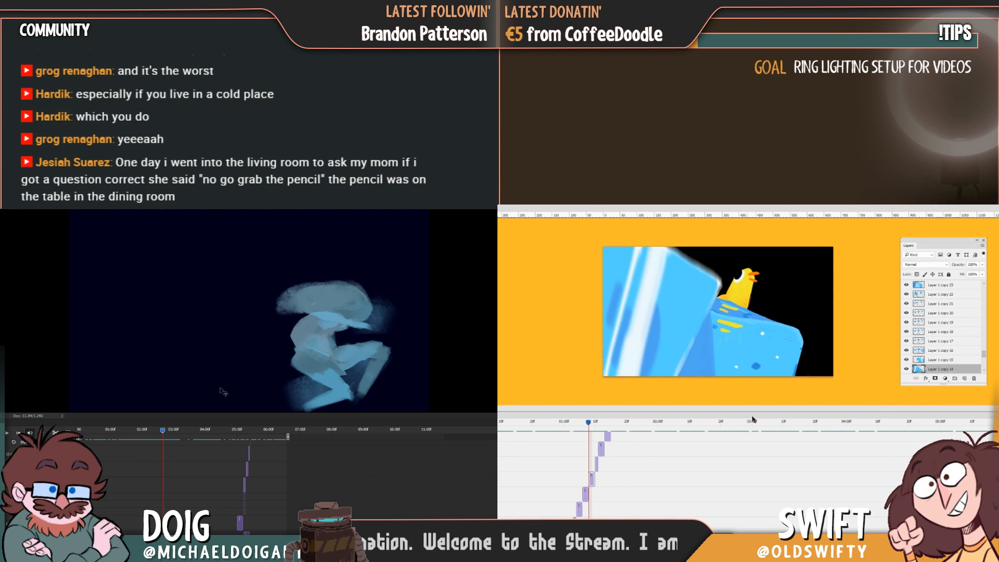
{"action": "left_click_drag", "start_coordinate": [308, 353], "coordinate": [294, 344]}
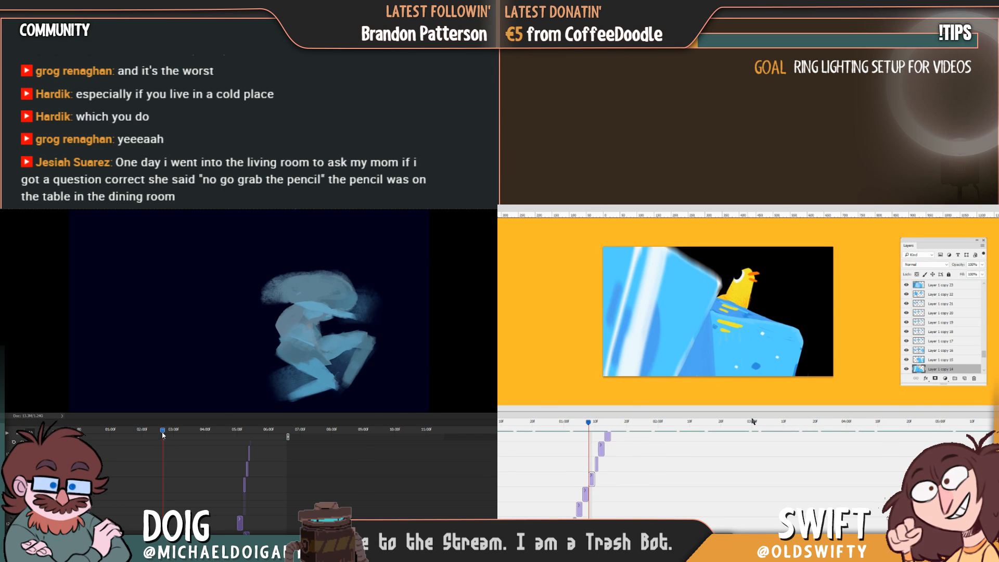
Review the figure's poses from just after 02:00f to 03:00f and advance the duck animation to just before 02:00f
{"action": "mouse_move", "coordinate": [163, 435]}
{"action": "left_mouse_down"}
{"action": "mouse_move", "coordinate": [178, 434]}
{"action": "mouse_move", "coordinate": [148, 435]}
{"action": "left_mouse_up"}
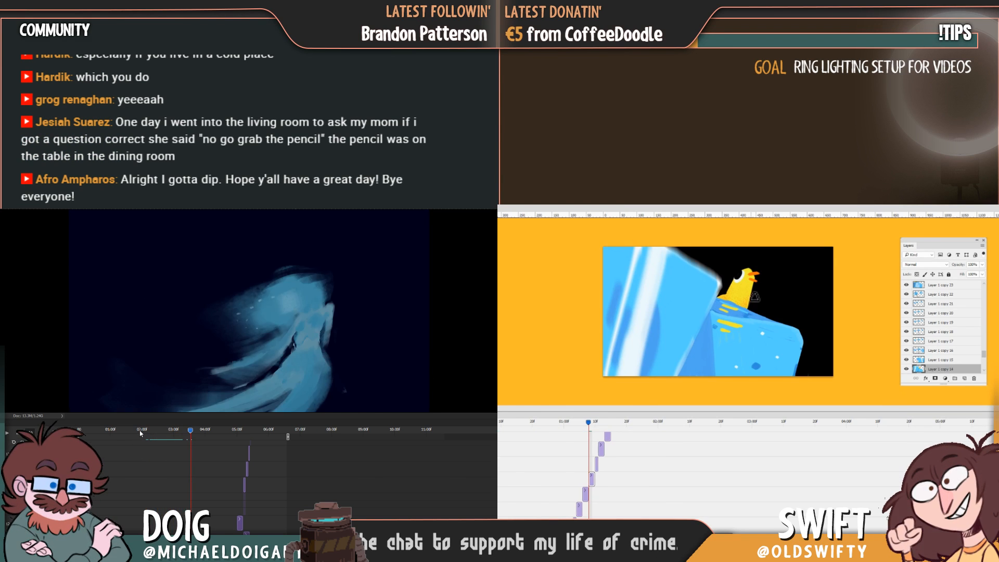
{"action": "left_click", "coordinate": [170, 436]}
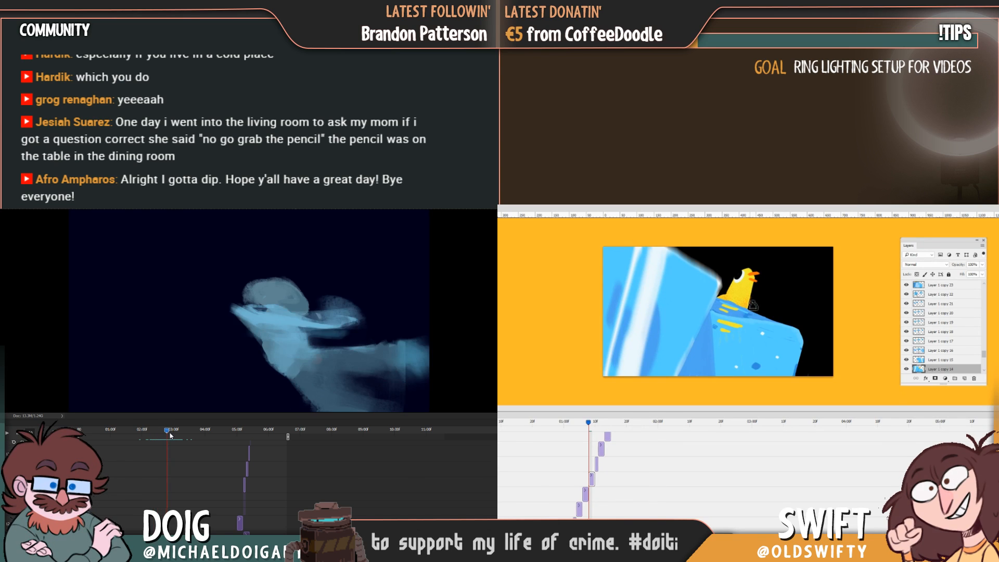
{"action": "mouse_move", "coordinate": [171, 436]}
{"action": "left_mouse_down"}
{"action": "mouse_move", "coordinate": [155, 434]}
{"action": "mouse_move", "coordinate": [171, 432]}
{"action": "left_mouse_up"}
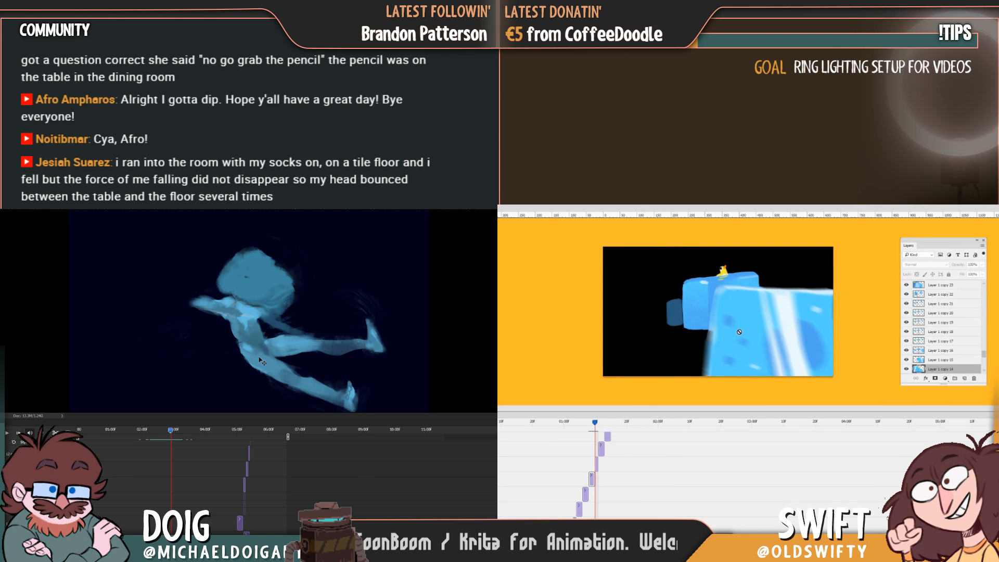
{"action": "left_click_drag", "start_coordinate": [595, 422], "coordinate": [744, 433]}
{"action": "left_click_drag", "start_coordinate": [172, 435], "coordinate": [168, 432]}
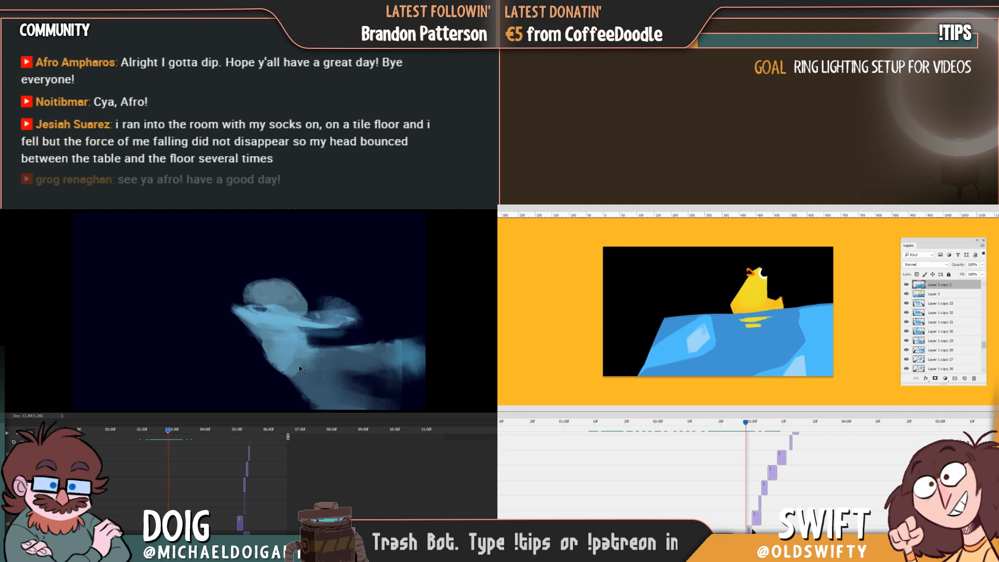
{"action": "left_click_drag", "start_coordinate": [170, 432], "coordinate": [172, 432]}
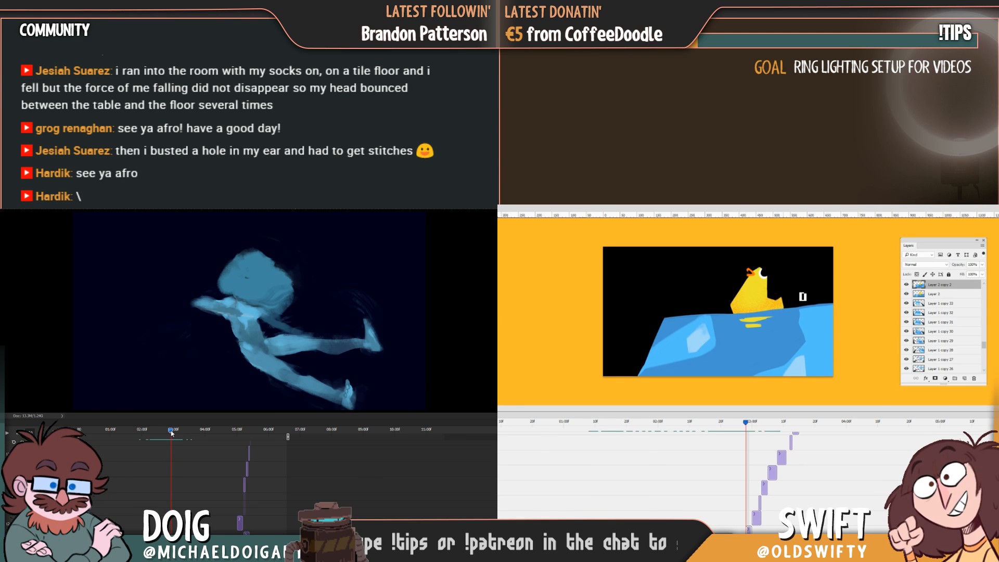
Nudge the figure pose with outstretched legs near 03:00f, checking neighbouring poses, and advance the duck animation to its frame at 02:00f
{"action": "left_click_drag", "start_coordinate": [252, 352], "coordinate": [252, 350]}
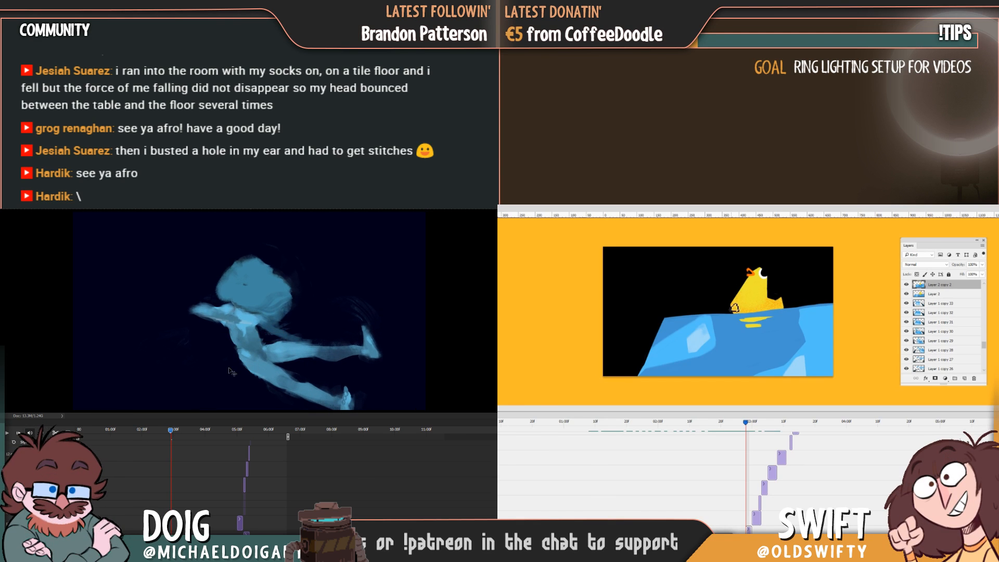
{"action": "mouse_move", "coordinate": [171, 432]}
{"action": "left_mouse_down"}
{"action": "mouse_move", "coordinate": [187, 433]}
{"action": "mouse_move", "coordinate": [169, 432]}
{"action": "left_mouse_up"}
{"action": "left_click", "coordinate": [182, 432]}
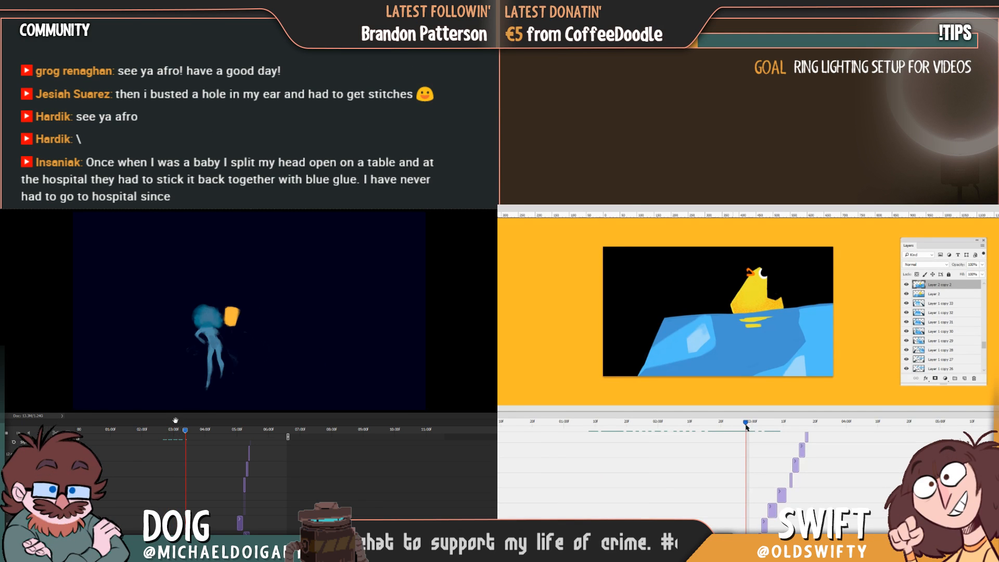
{"action": "left_click_drag", "start_coordinate": [747, 425], "coordinate": [752, 425]}
{"action": "left_click_drag", "start_coordinate": [180, 432], "coordinate": [181, 433]}
{"action": "mouse_move", "coordinate": [189, 433]}
{"action": "left_mouse_down"}
{"action": "mouse_move", "coordinate": [203, 434]}
{"action": "mouse_move", "coordinate": [161, 433]}
{"action": "mouse_move", "coordinate": [190, 433]}
{"action": "mouse_move", "coordinate": [171, 432]}
{"action": "left_mouse_up"}
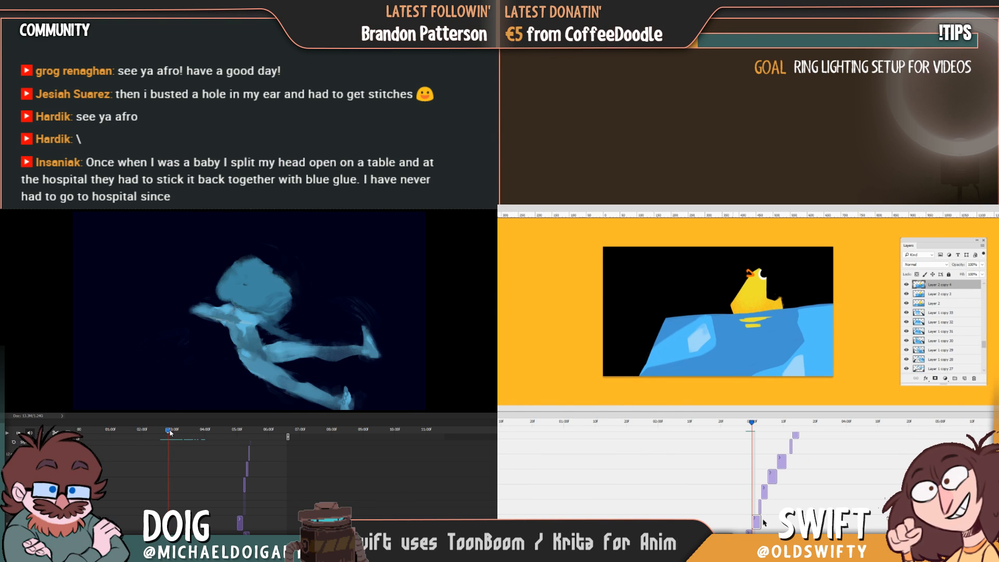
Move the figure pose with outstretched legs near 03:00f up and to the left and scale it down slightly
{"action": "left_click_drag", "start_coordinate": [260, 367], "coordinate": [229, 346]}
{"action": "key", "text": "ctrl+t"}
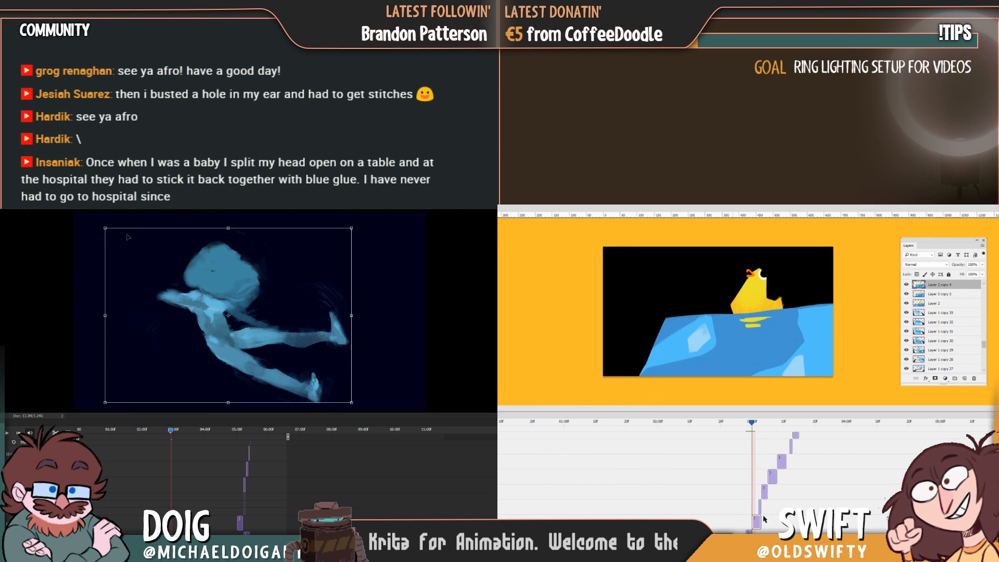
{"action": "left_click_drag", "start_coordinate": [106, 228], "coordinate": [121, 243]}
{"action": "key", "text": "Return"}
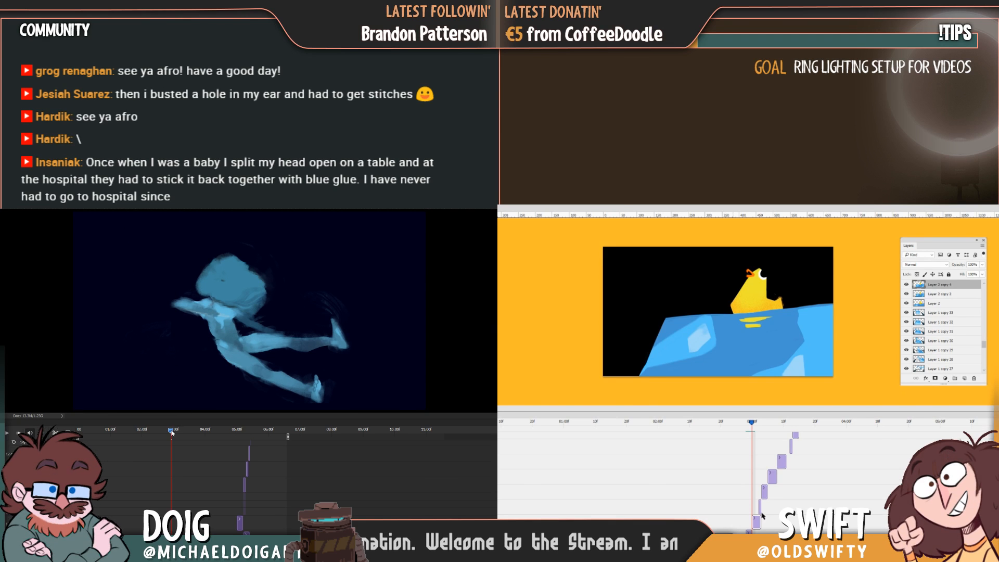
Play and scrub the figure animation around 03:00f to review the resized pose, and check the duck frames just after 02:00f
{"action": "mouse_move", "coordinate": [170, 432]}
{"action": "left_mouse_down"}
{"action": "mouse_move", "coordinate": [161, 432]}
{"action": "mouse_move", "coordinate": [191, 435]}
{"action": "mouse_move", "coordinate": [162, 436]}
{"action": "left_mouse_up"}
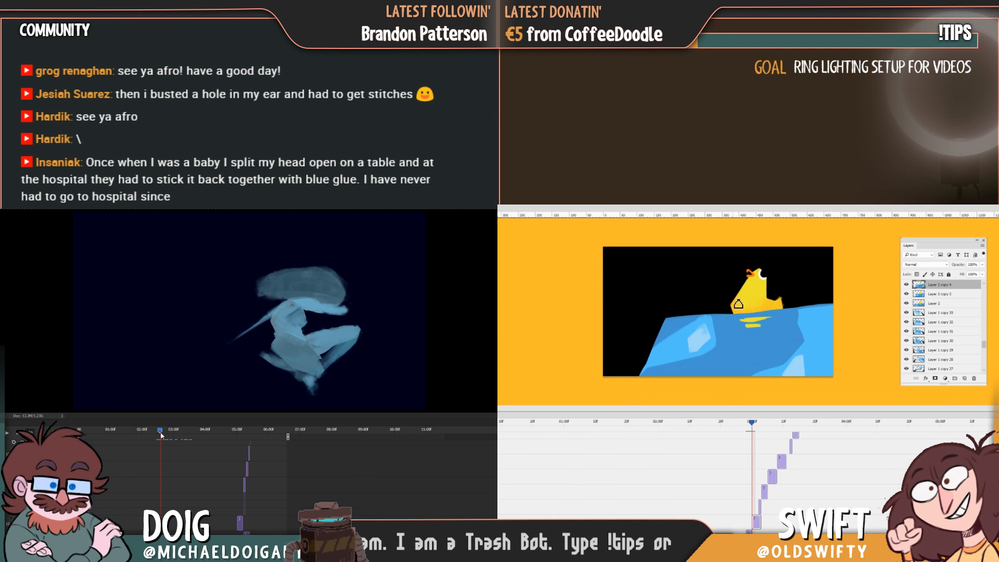
{"action": "key", "text": "space"}
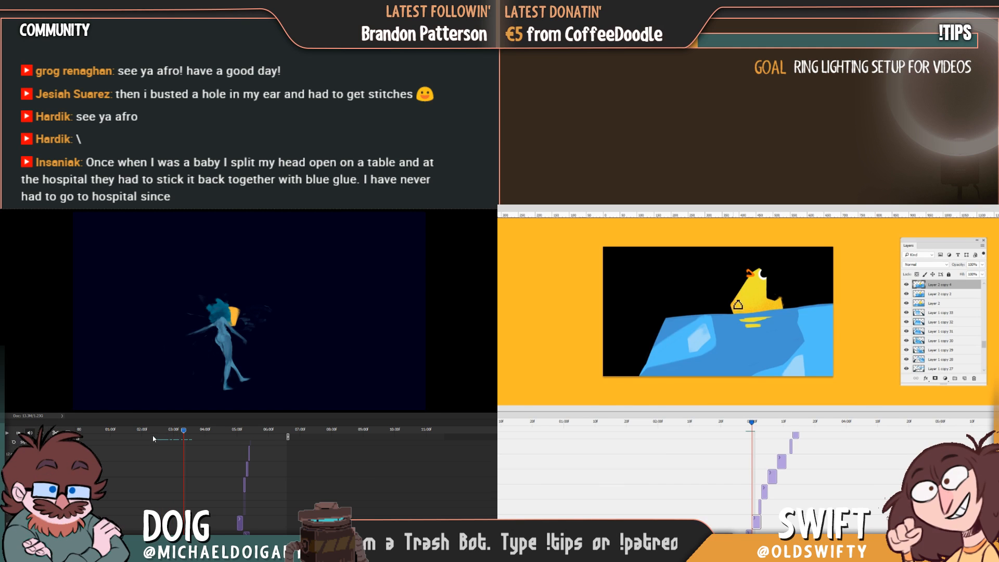
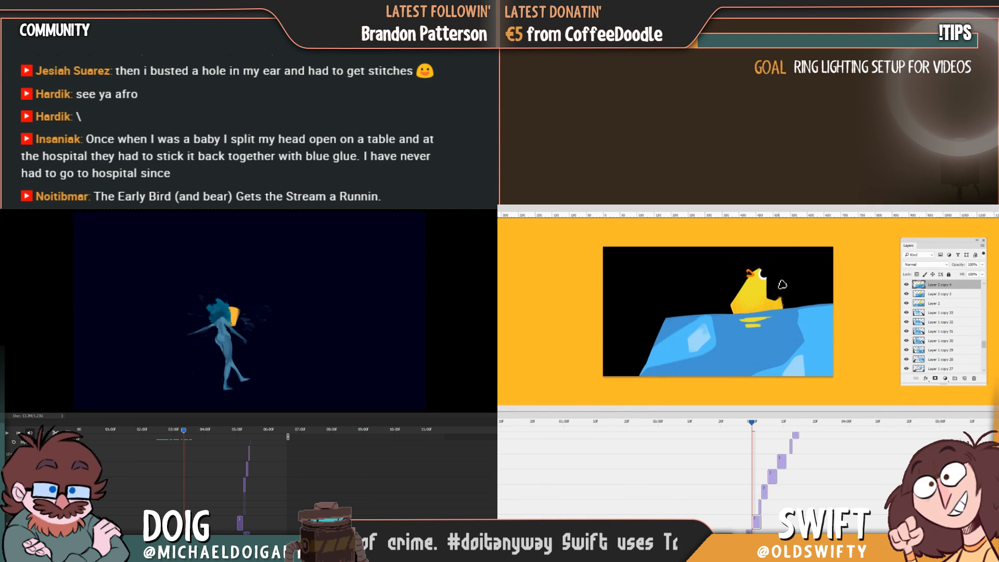
{"action": "left_click_drag", "start_coordinate": [753, 423], "coordinate": [752, 423]}
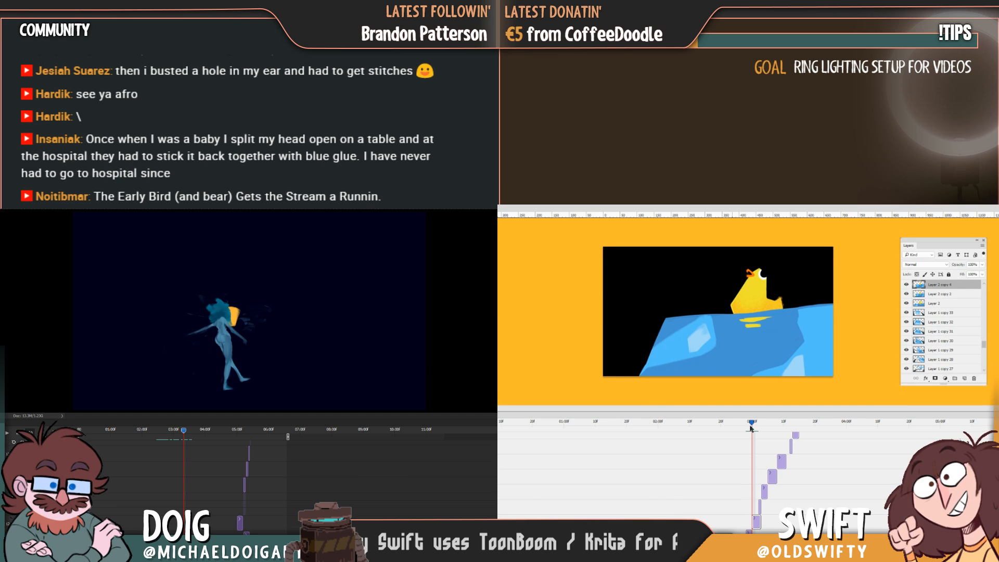
{"action": "left_click_drag", "start_coordinate": [752, 428], "coordinate": [758, 428]}
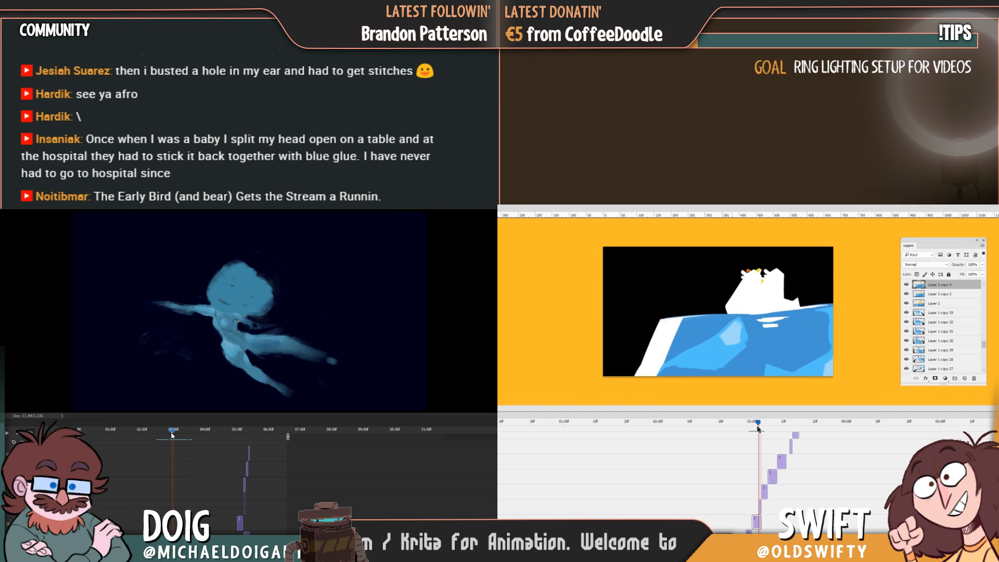
{"action": "left_click_drag", "start_coordinate": [171, 434], "coordinate": [170, 433]}
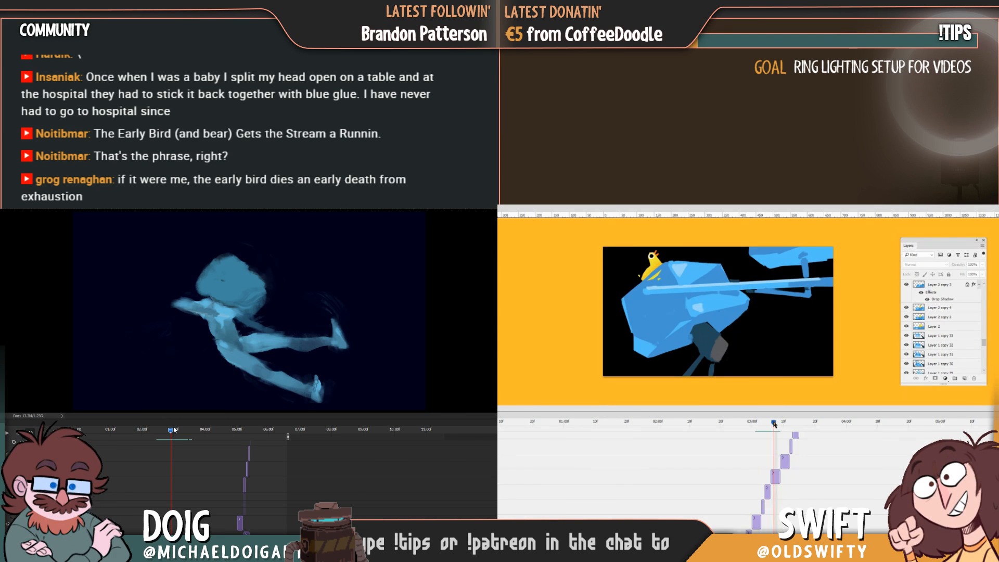
{"action": "left_click_drag", "start_coordinate": [171, 431], "coordinate": [171, 433]}
Step the duck animation through the blue machine frames after 02:00f, selecting frame layers up to Layer 2 copy 6
{"action": "left_click", "coordinate": [768, 489]}
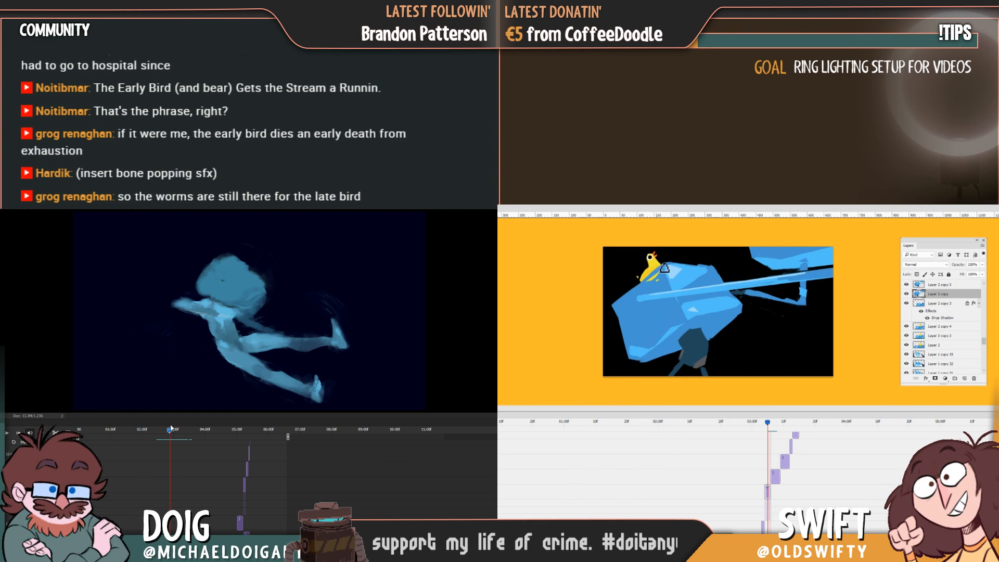
{"action": "left_click", "coordinate": [774, 421]}
{"action": "left_click", "coordinate": [783, 422]}
{"action": "left_click_drag", "start_coordinate": [170, 434], "coordinate": [170, 433]}
{"action": "key", "text": "ctrl+j"}
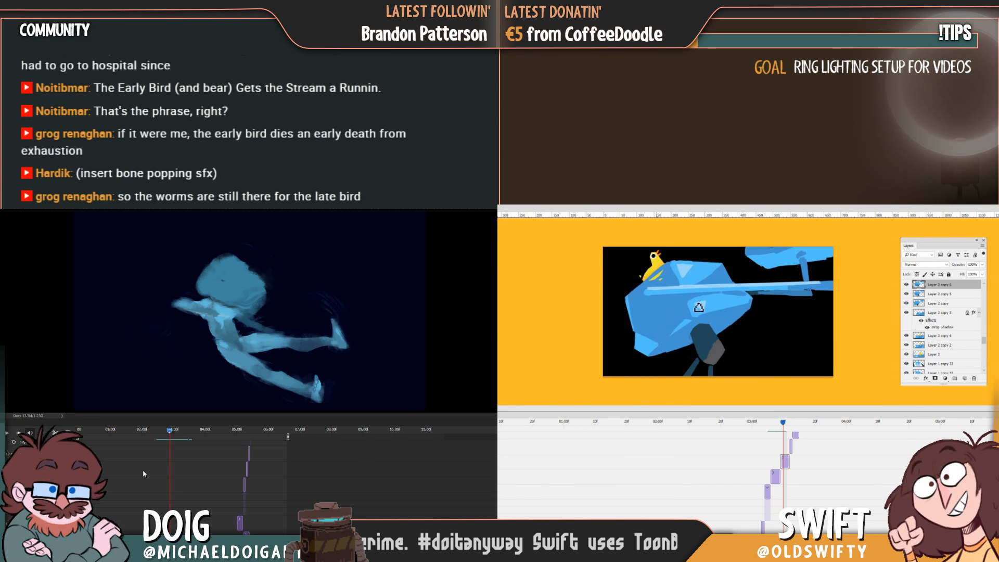
{"action": "left_click", "coordinate": [767, 488]}
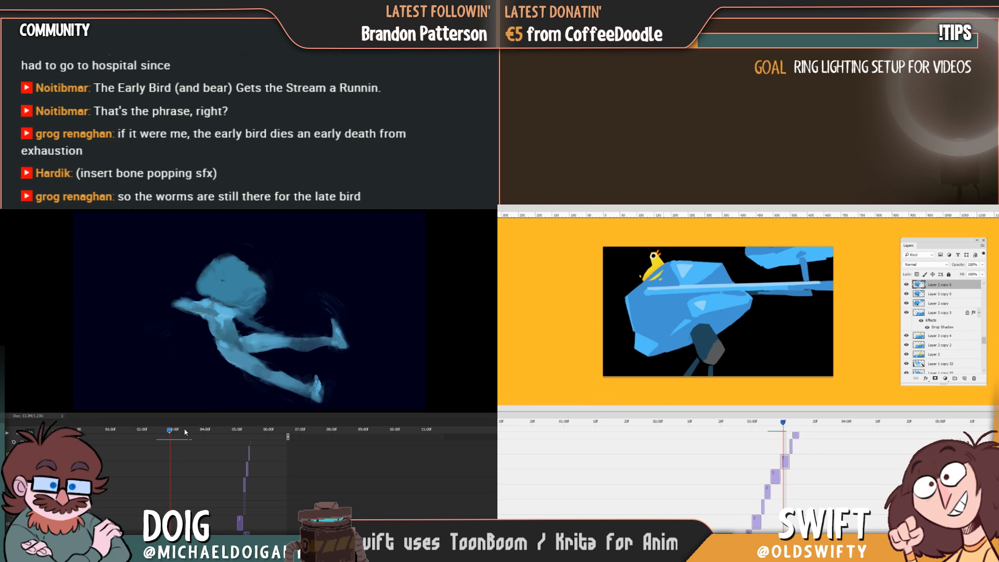
Advance the duck animation to the close-up frame of the yellow rounded shape and select Layer 2 copy 8
{"action": "left_click", "coordinate": [168, 430]}
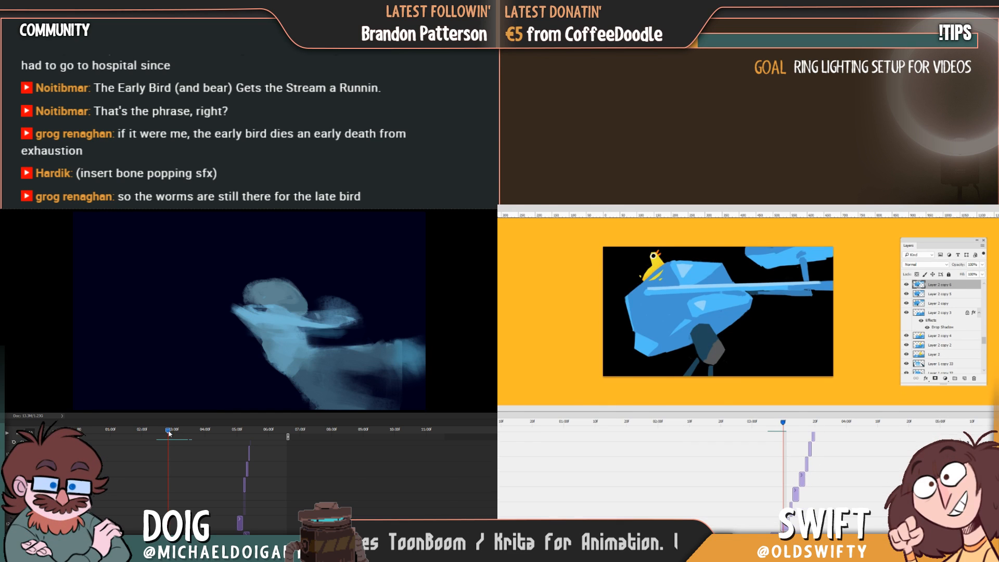
{"action": "left_click", "coordinate": [789, 422]}
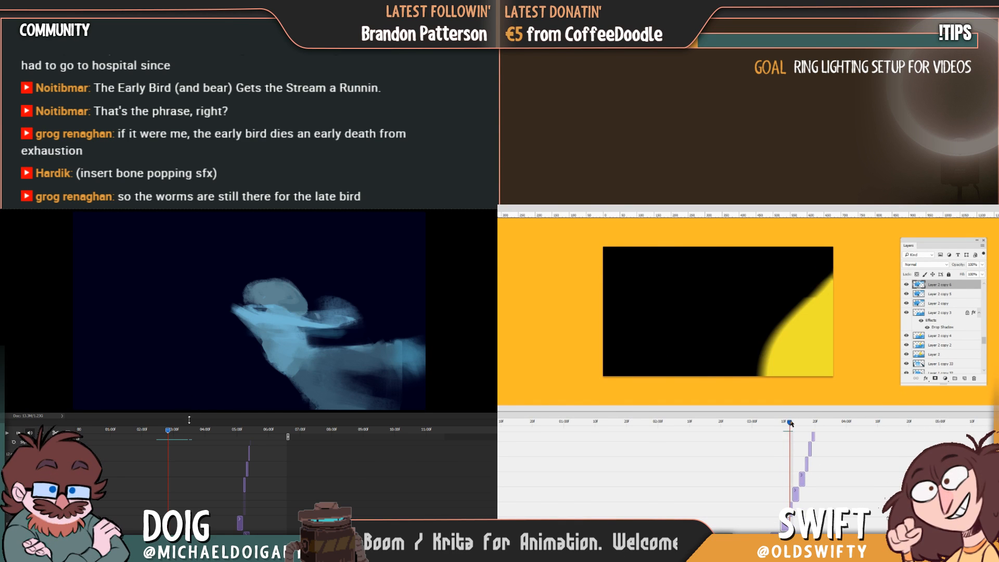
{"action": "left_click_drag", "start_coordinate": [789, 422], "coordinate": [795, 422]}
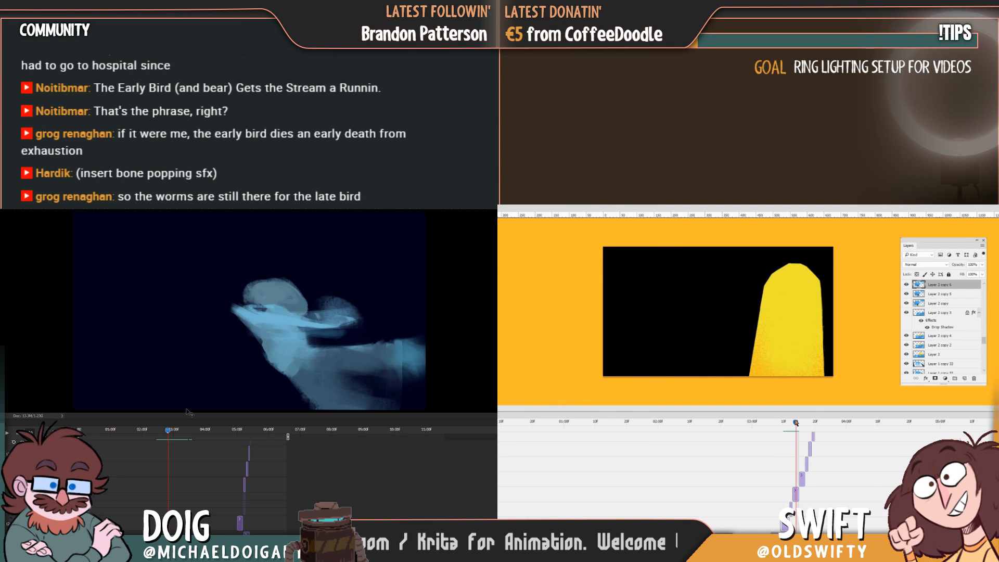
{"action": "left_click", "coordinate": [796, 491]}
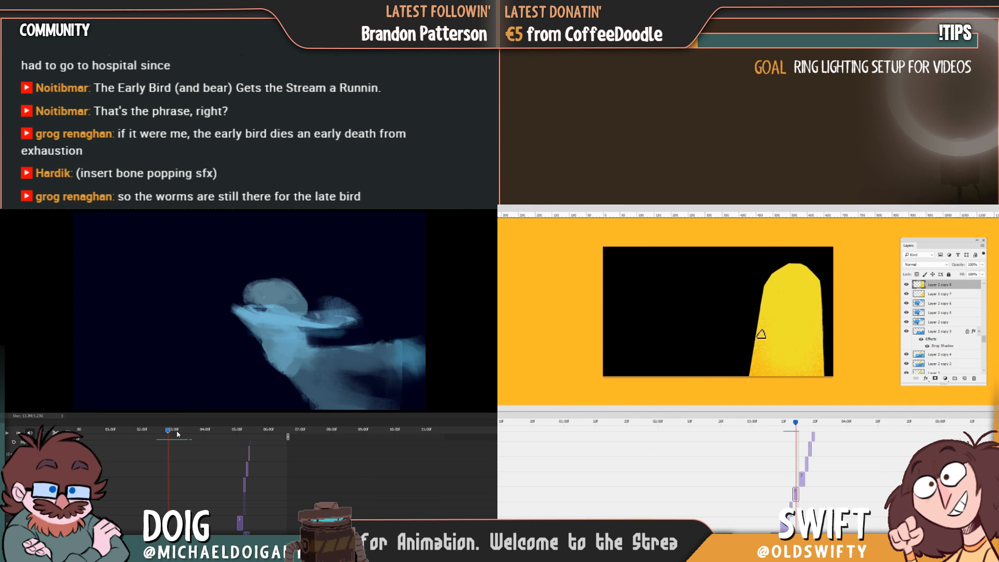
Scrub between the figure's stretched and outstretched-leg poses near 03:00f to compare their placement
{"action": "left_click_drag", "start_coordinate": [168, 433], "coordinate": [169, 432]}
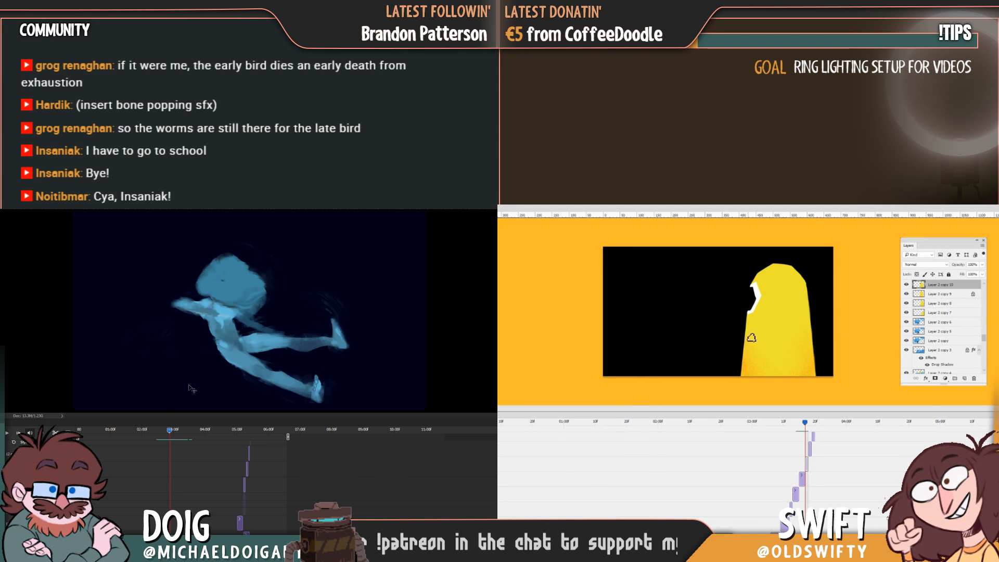
{"action": "left_click_drag", "start_coordinate": [171, 431], "coordinate": [170, 432]}
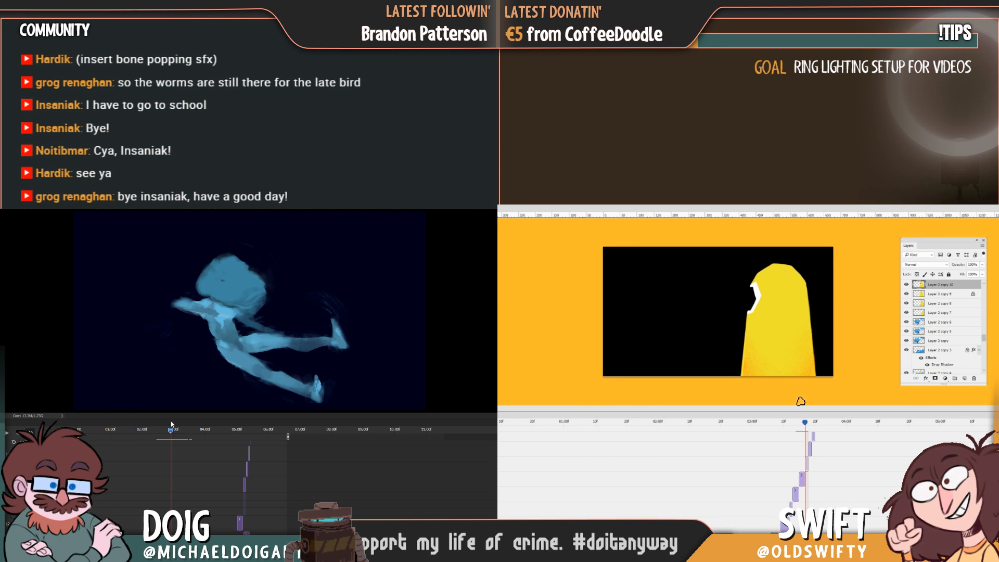
Advance the duck animation to the close-up frame with the orange beak and make Layer 2 copy 11 active
{"action": "left_click_drag", "start_coordinate": [805, 425], "coordinate": [809, 425]}
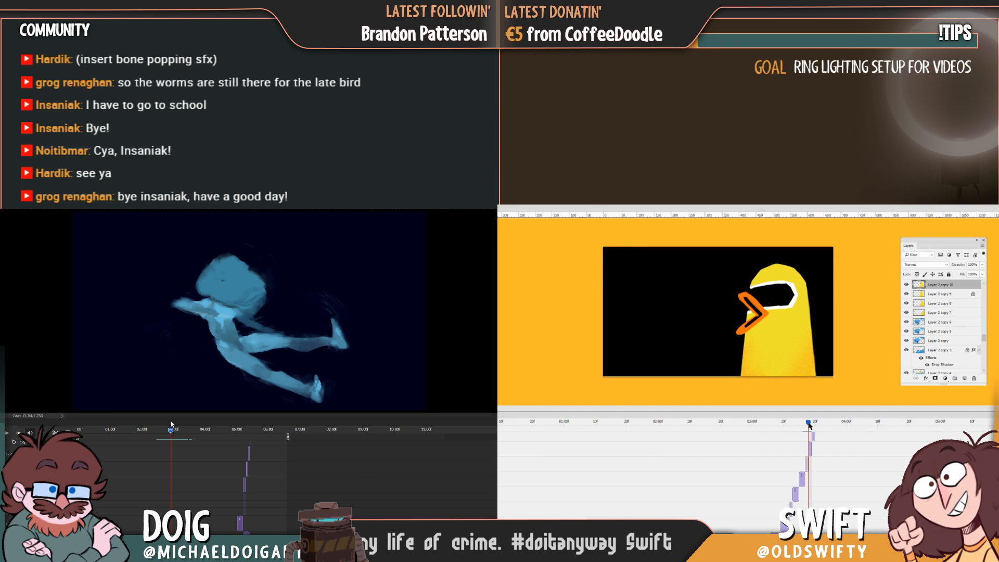
{"action": "key", "text": "ctrl+j"}
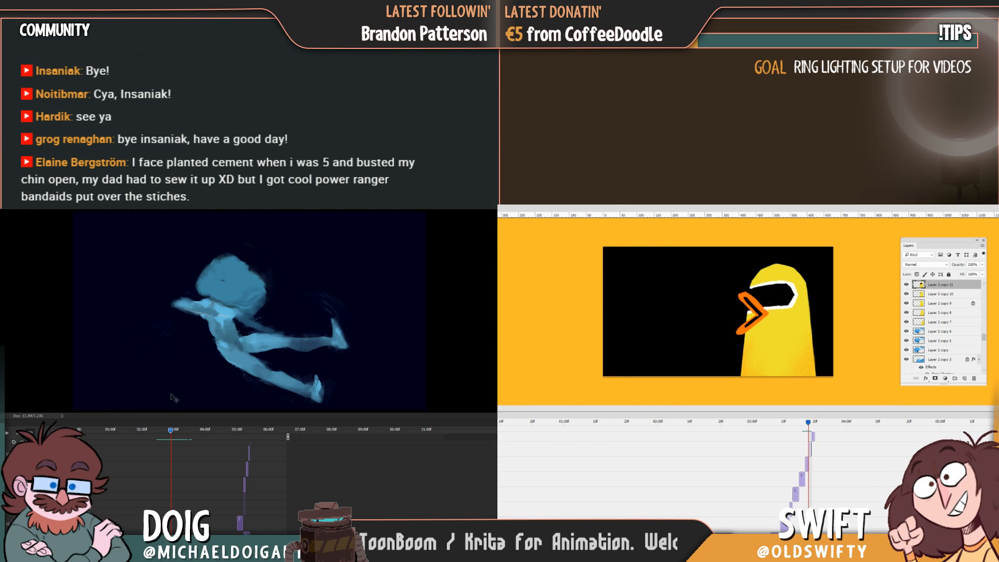
Play and replay the figure animation from about 02:00f to past 03:00f to review the flow between poses
{"action": "mouse_move", "coordinate": [171, 433]}
{"action": "left_mouse_down"}
{"action": "mouse_move", "coordinate": [162, 431]}
{"action": "mouse_move", "coordinate": [180, 432]}
{"action": "left_mouse_up"}
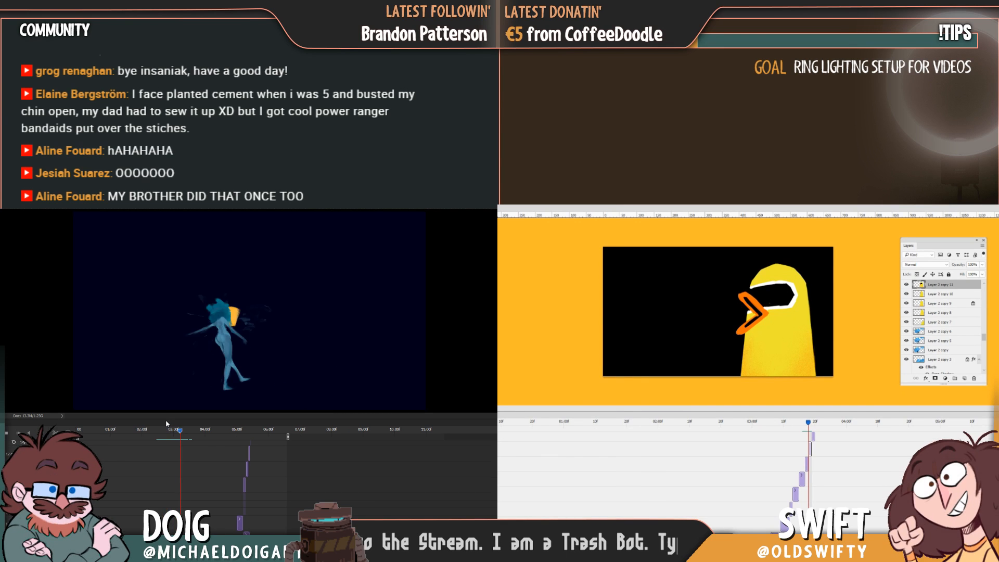
{"action": "left_click", "coordinate": [143, 431]}
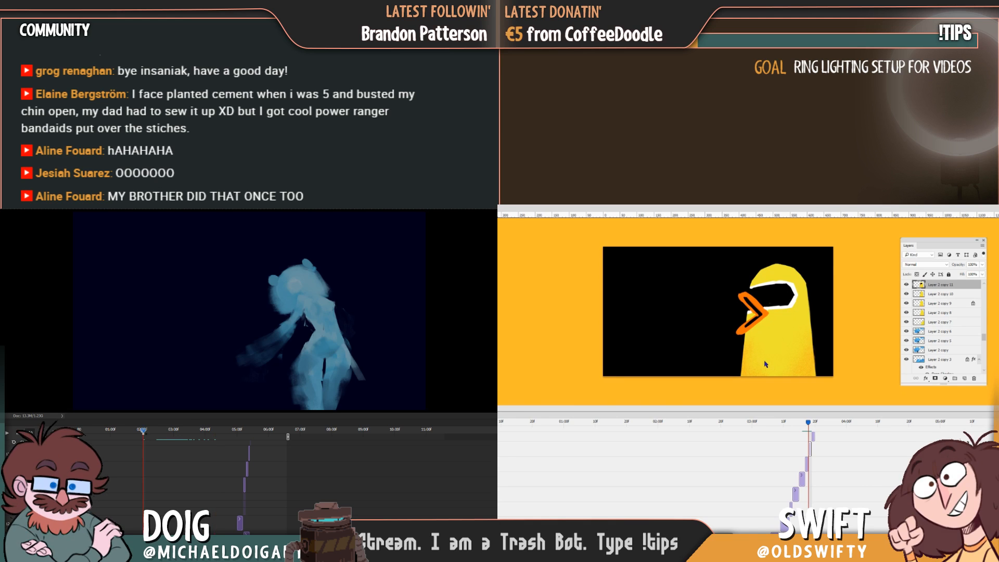
{"action": "key", "text": "space"}
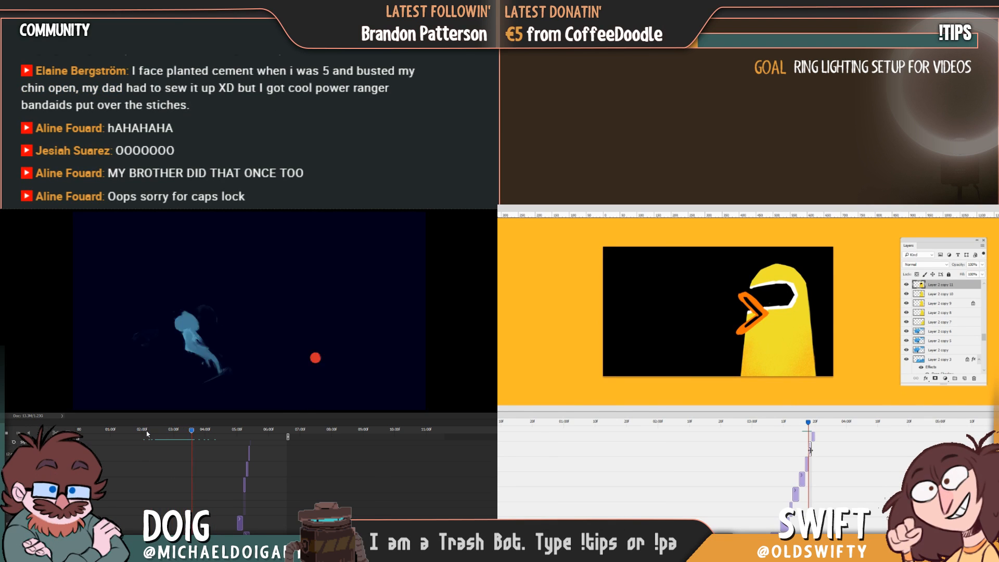
{"action": "left_click", "coordinate": [146, 431]}
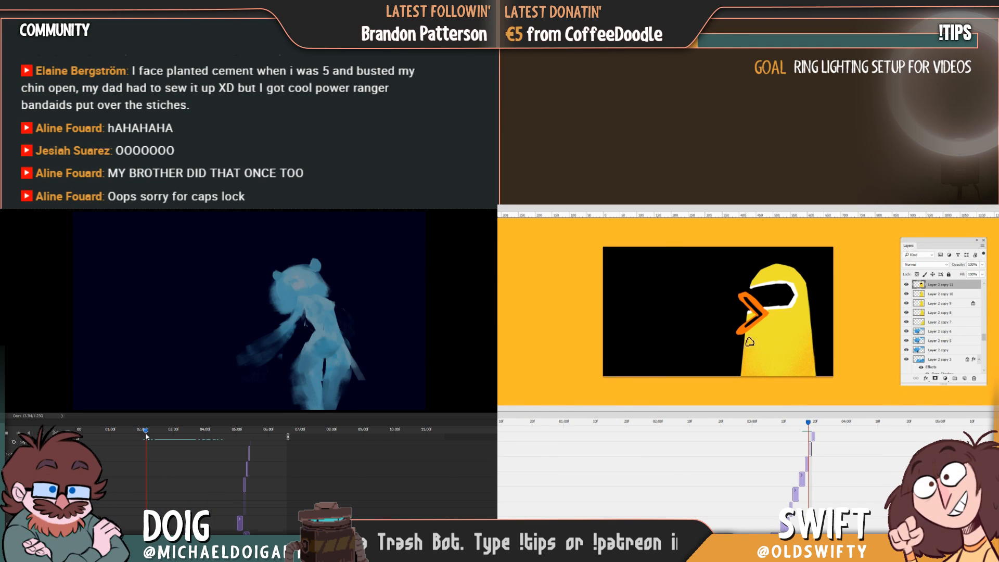
{"action": "key", "text": "space"}
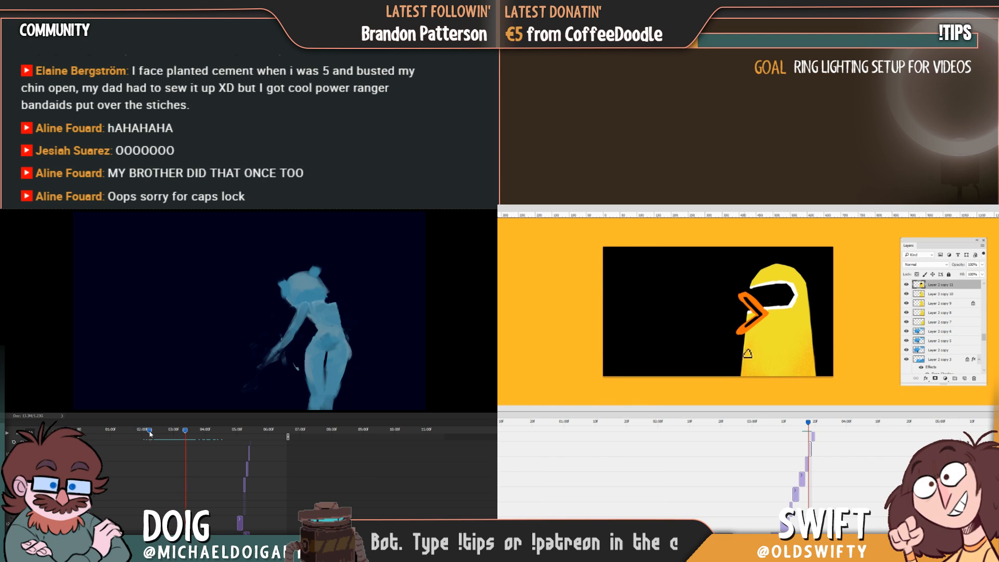
{"action": "left_click", "coordinate": [183, 431]}
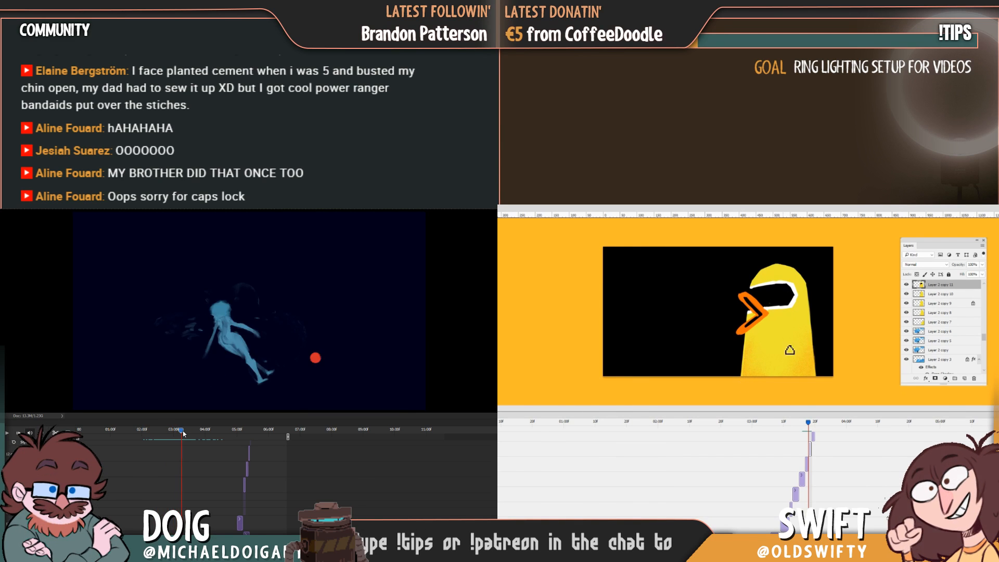
Compare the standing and crouched figure poses after 02:00f and move the crouched pose near 02:13f to the right
{"action": "left_click_drag", "start_coordinate": [183, 433], "coordinate": [156, 426]}
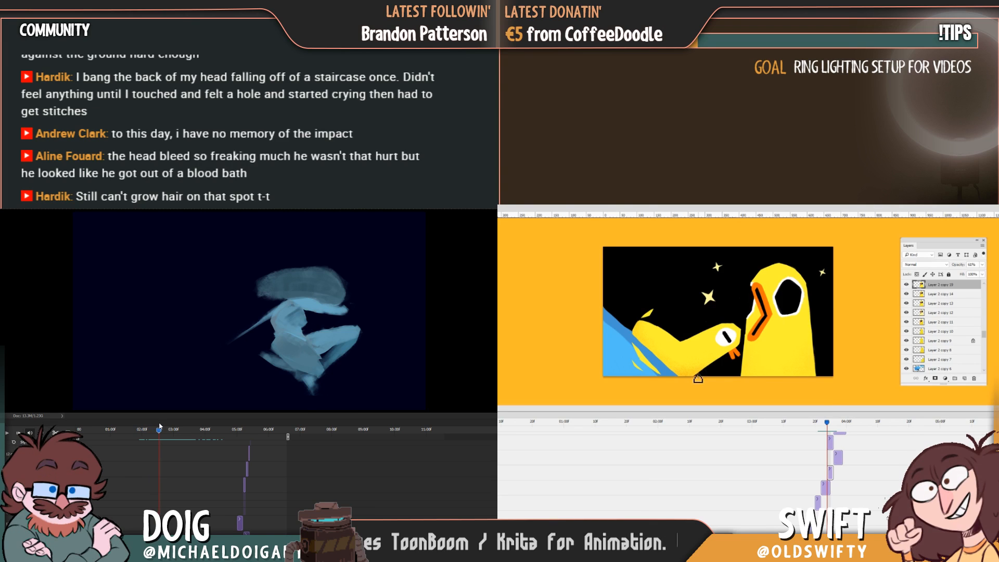
{"action": "left_click_drag", "start_coordinate": [159, 426], "coordinate": [152, 423]}
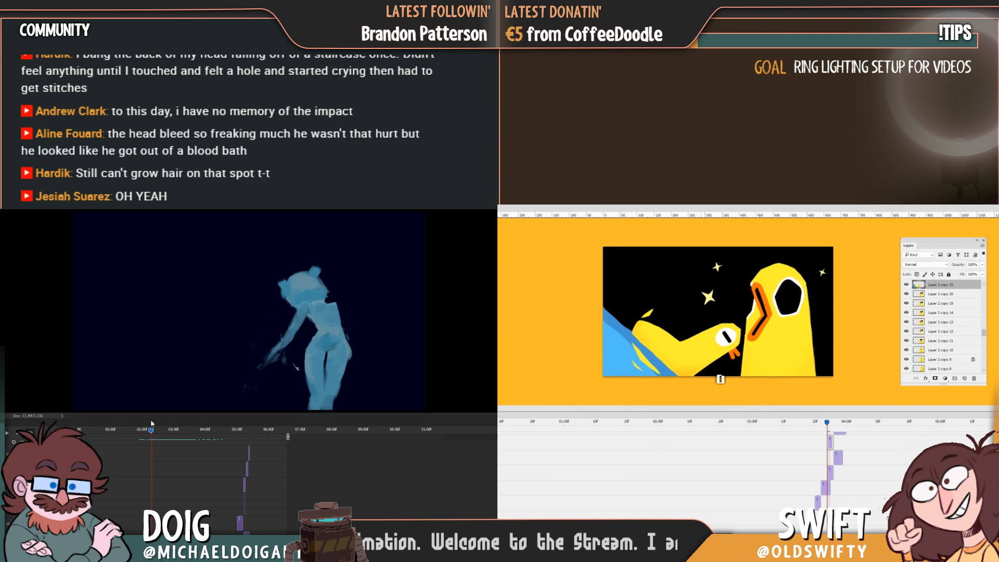
{"action": "left_click_drag", "start_coordinate": [152, 423], "coordinate": [159, 423]}
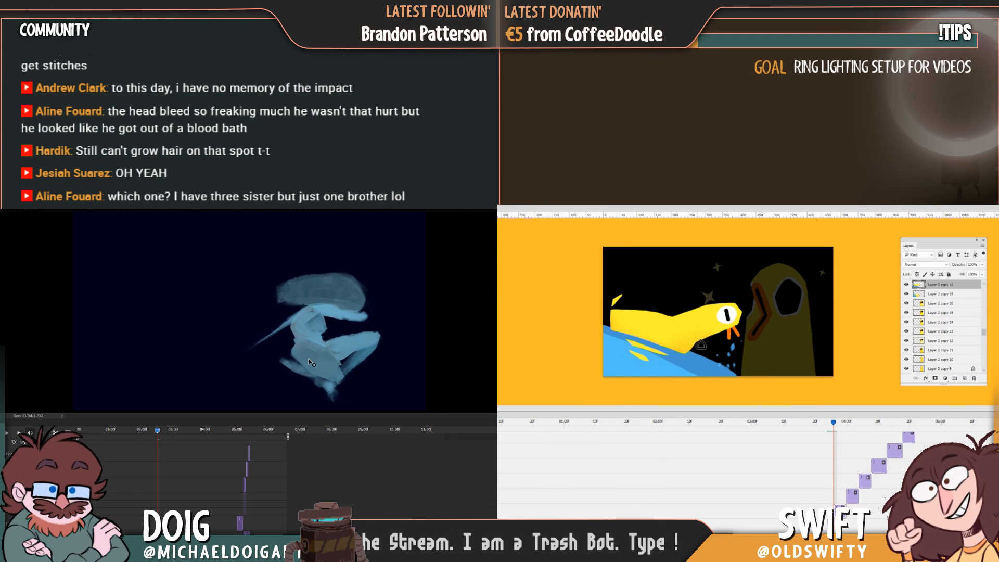
{"action": "left_click_drag", "start_coordinate": [289, 361], "coordinate": [323, 360]}
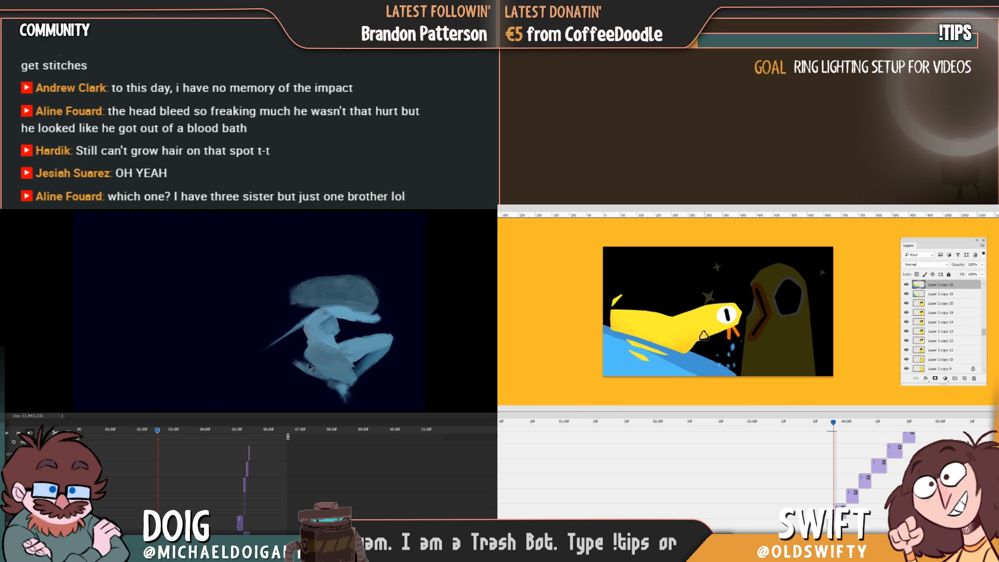
Move the blurred in-between figure pose near 02:09f slightly to the right
{"action": "left_click_drag", "start_coordinate": [159, 433], "coordinate": [154, 435]}
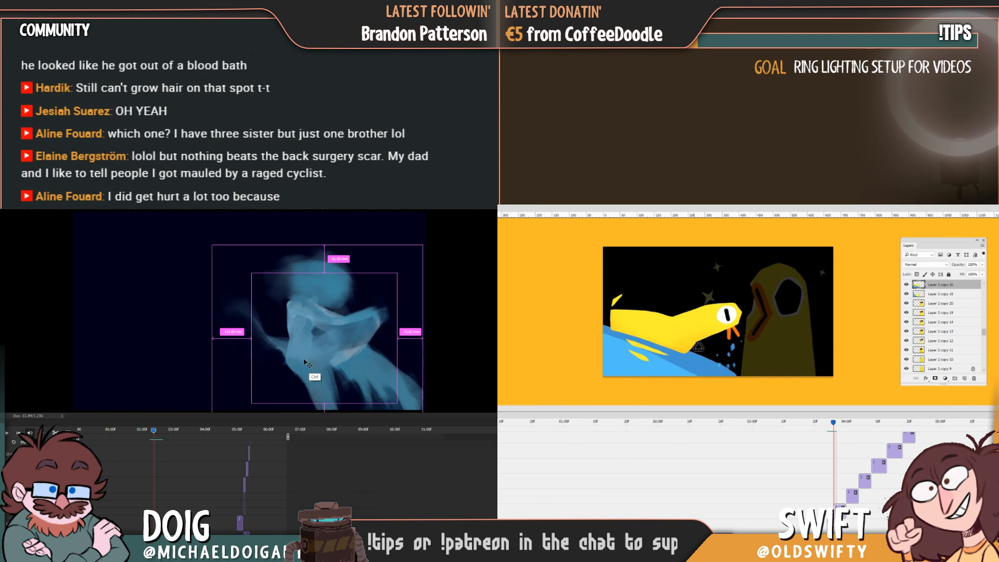
{"action": "left_click_drag", "start_coordinate": [301, 355], "coordinate": [317, 356]}
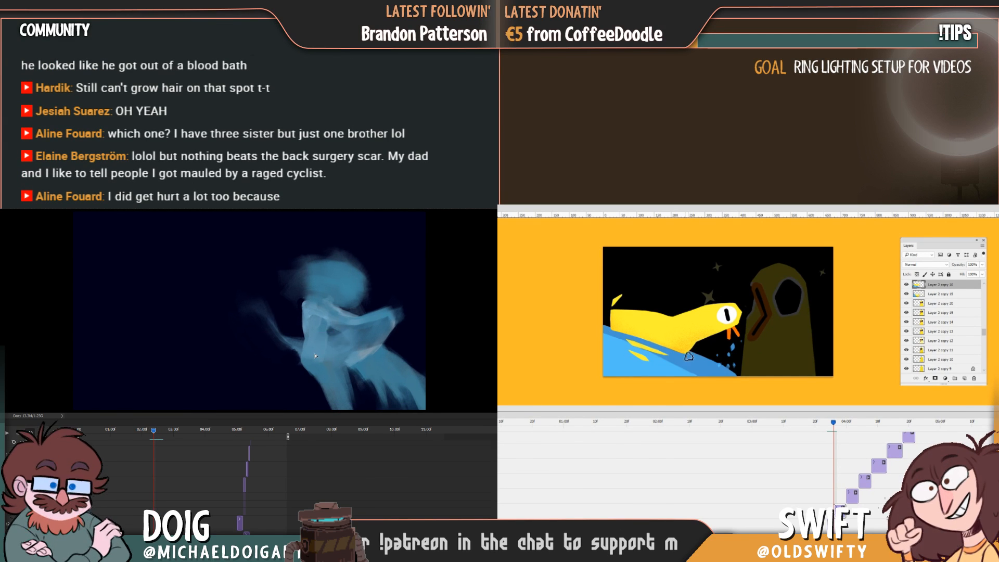
{"action": "left_click_drag", "start_coordinate": [154, 433], "coordinate": [156, 433]}
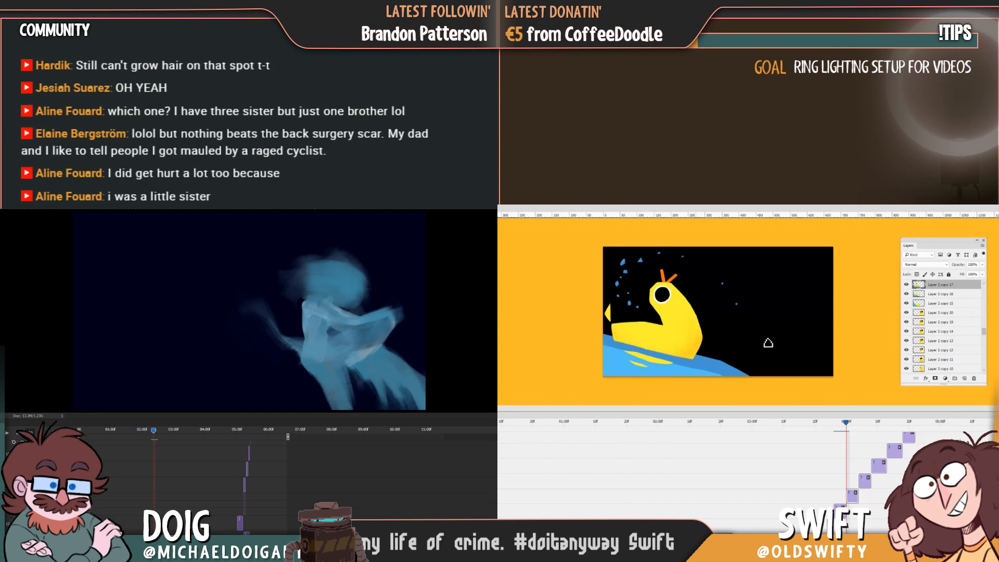
Compare the blurred in-between with the standing pose frame by frame, and advance to the crouched pose near 02:13f
{"action": "scroll", "coordinate": [290, 479], "scroll_direction": "up", "scroll_amount": 5}
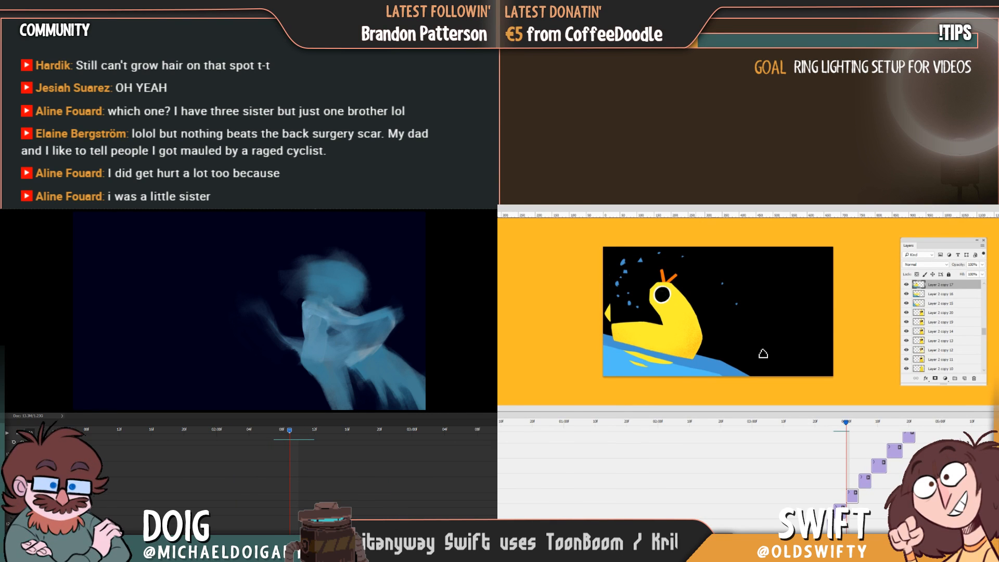
{"action": "left_click", "coordinate": [310, 354]}
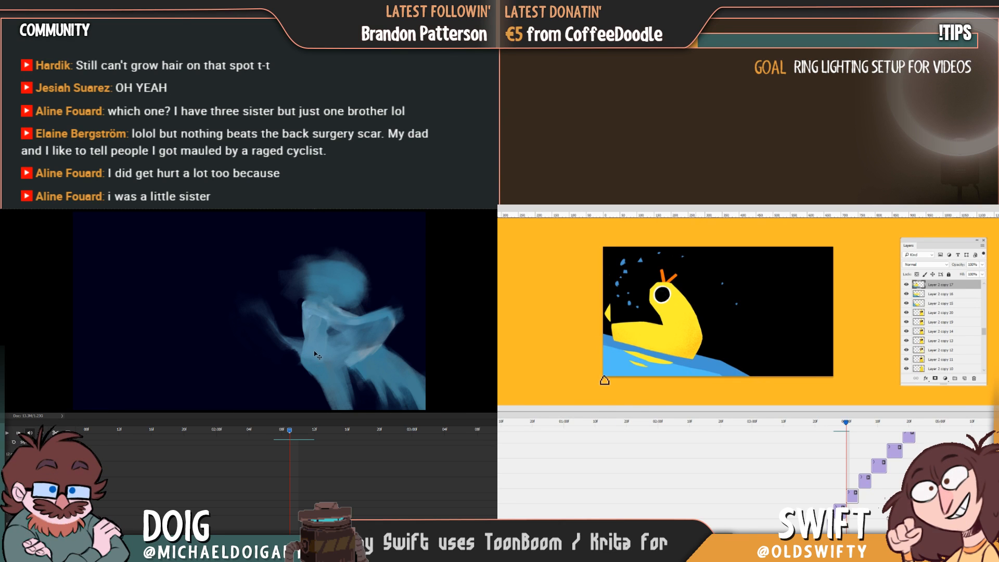
{"action": "key", "text": "Left"}
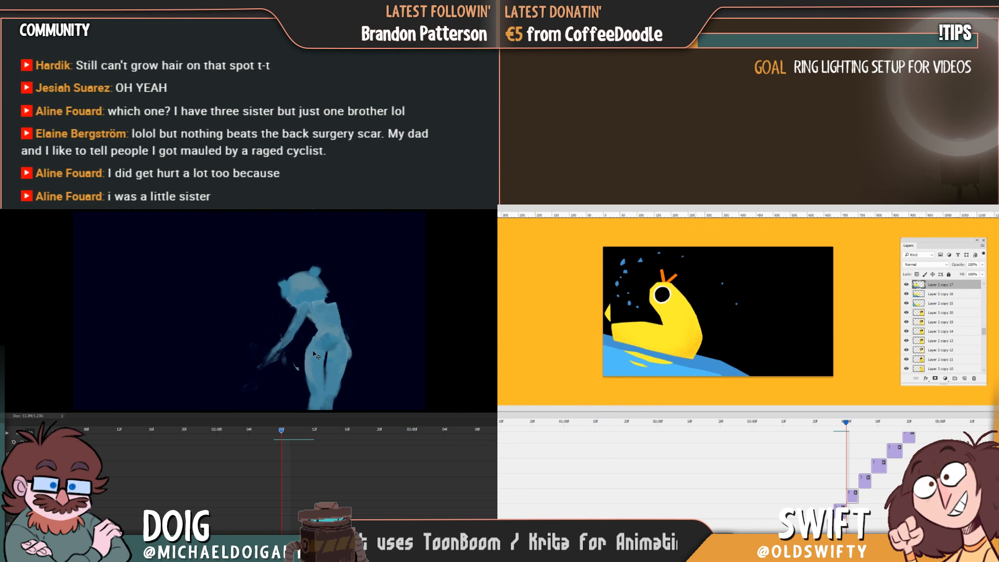
{"action": "left_click", "coordinate": [313, 351]}
{"action": "key", "text": "Left"}
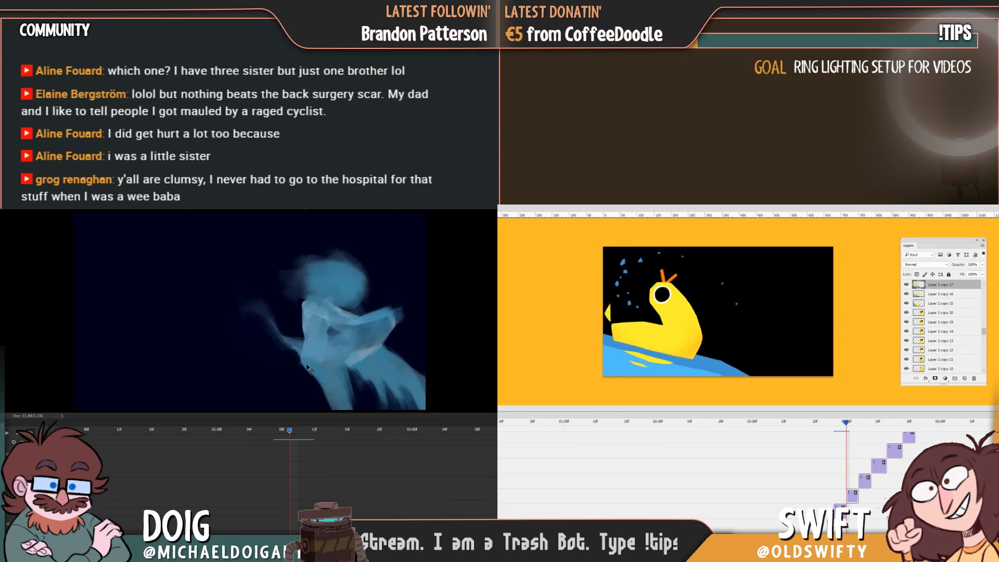
{"action": "key", "text": "Right"}
{"action": "key", "text": "Right"}
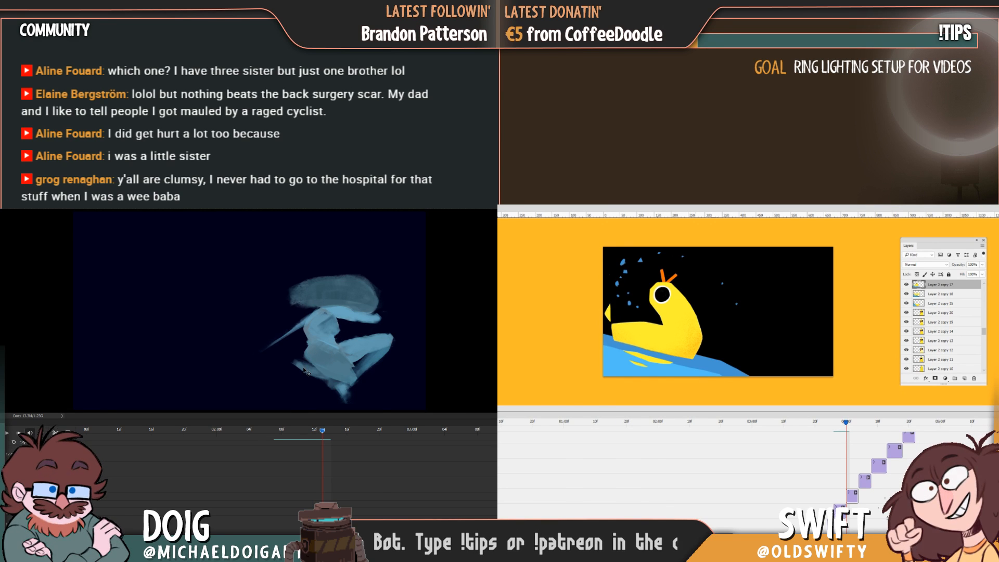
{"action": "key", "text": "Right"}
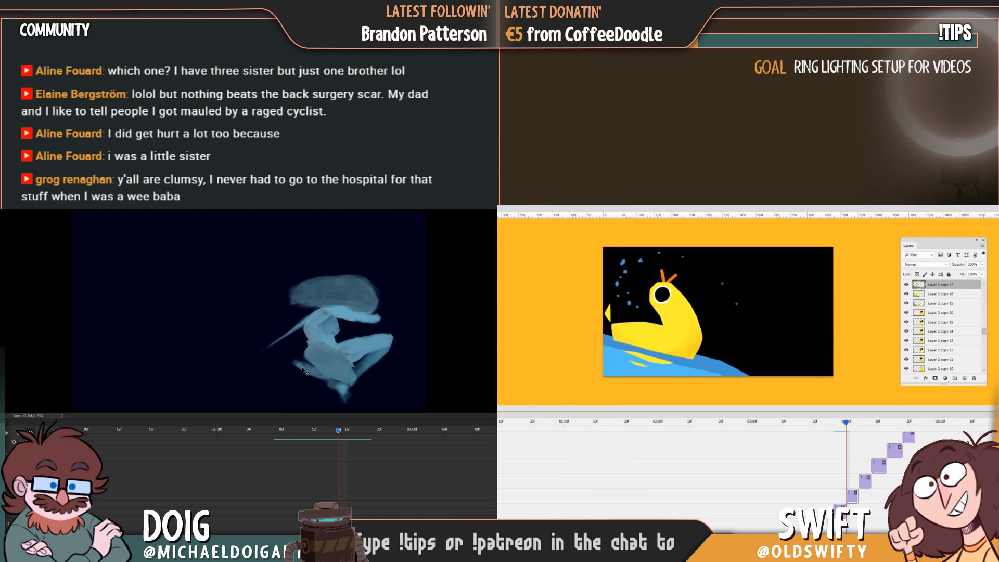
Step back and forth through the standing, blurred and leaping figure frames between 02:08f and 02:10f to check their alignment
{"action": "key", "text": "Left"}
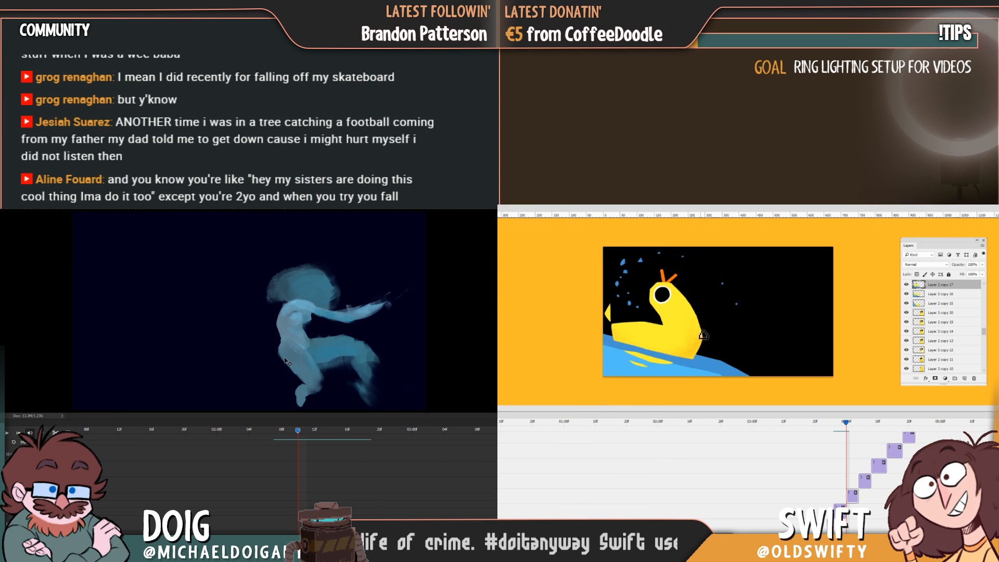
{"action": "key", "text": "Left"}
{"action": "key", "text": "Left"}
{"action": "key", "text": "Left"}
{"action": "key", "text": "Left"}
{"action": "key", "text": "Left"}
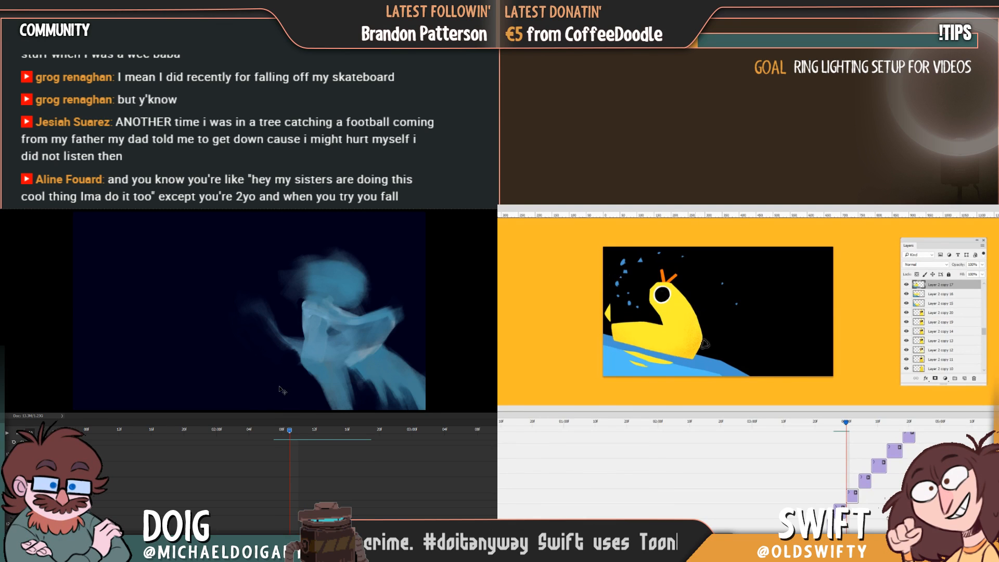
{"action": "key", "text": "Right"}
{"action": "key", "text": "Right"}
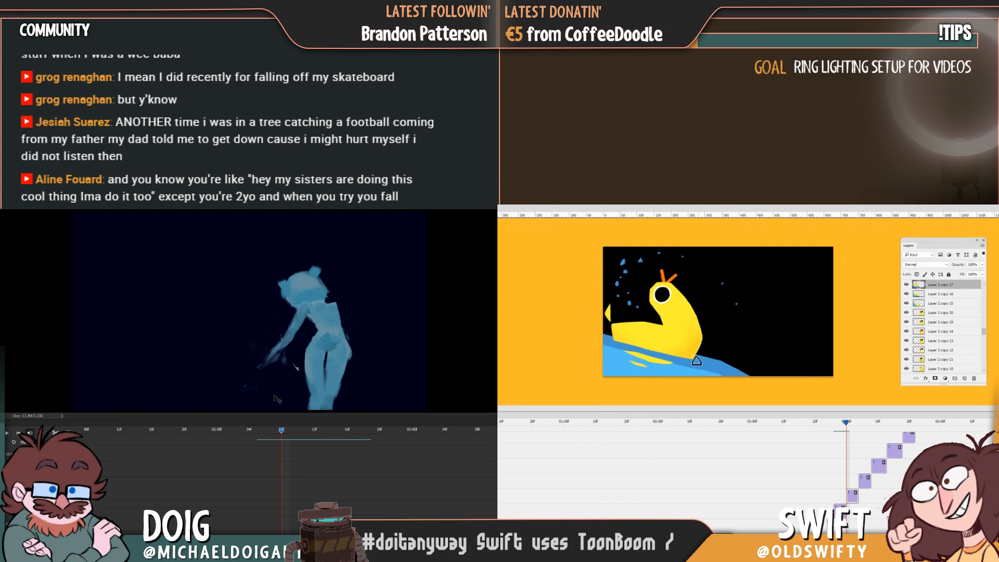
{"action": "key", "text": "Right"}
{"action": "key", "text": "Right"}
{"action": "key", "text": "Right"}
{"action": "key", "text": "Left"}
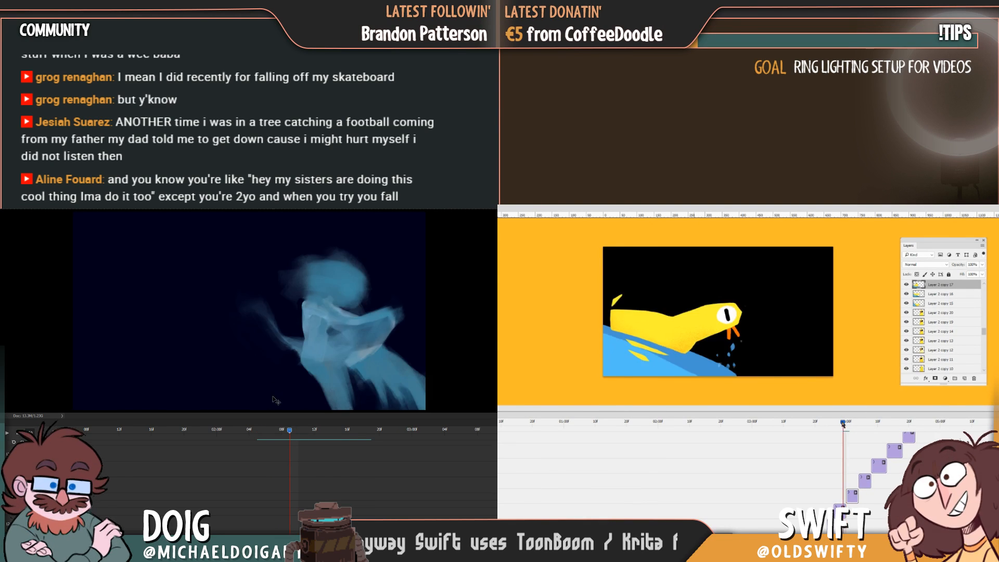
{"action": "key", "text": "Left"}
{"action": "key", "text": "Right"}
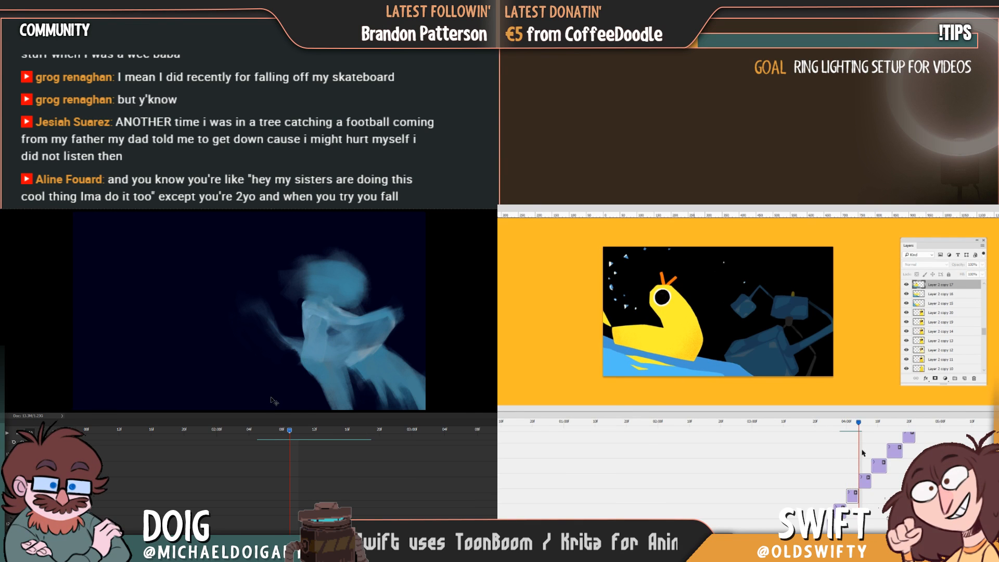
Select the duck's Layer 2 copy 18 and move the leaping figure pose at 02:10f to the right
{"action": "left_click", "coordinate": [865, 481]}
{"action": "key", "text": "Right"}
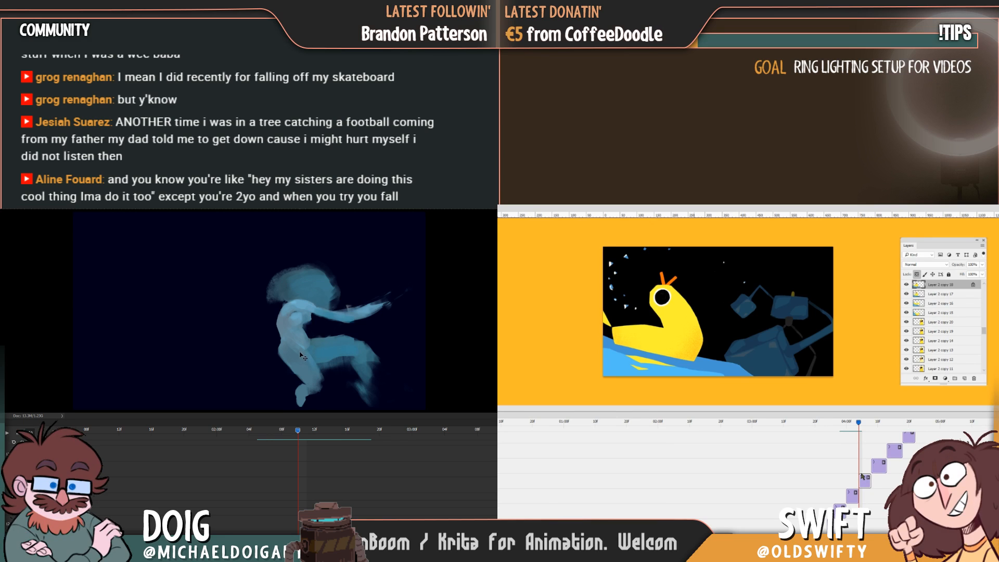
{"action": "left_click_drag", "start_coordinate": [301, 355], "coordinate": [317, 359]}
Try to move the crouched figure pose at 02:16f to the right
{"action": "left_click_drag", "start_coordinate": [299, 434], "coordinate": [347, 431]}
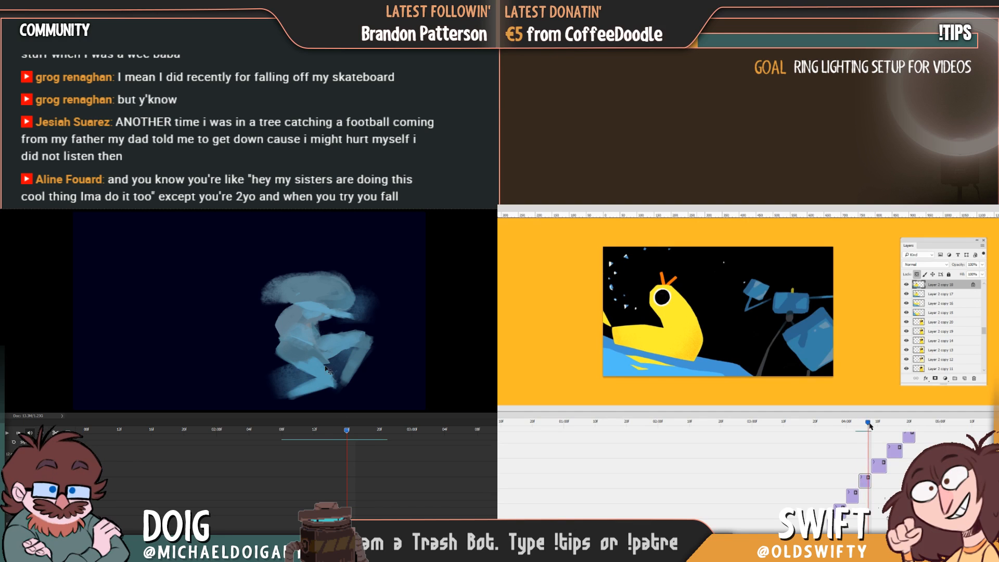
{"action": "key", "text": "alt+bracketright"}
{"action": "left_click_drag", "start_coordinate": [325, 353], "coordinate": [337, 353]}
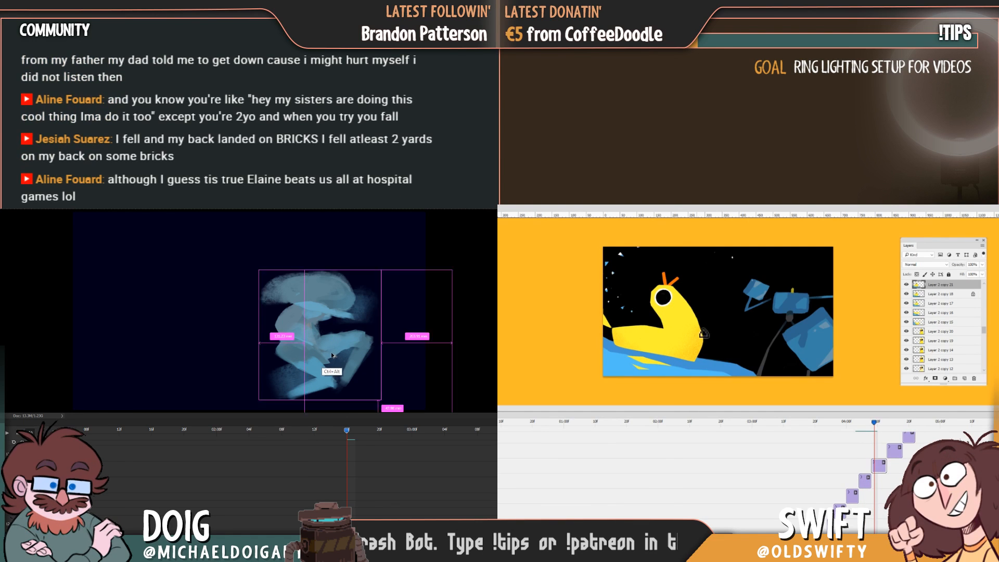
{"action": "key", "text": "ctrl+z"}
Shift the crouched figure pose at 02:16f to the right and return to the leaping pose at 02:10f
{"action": "left_click_drag", "start_coordinate": [303, 437], "coordinate": [348, 435]}
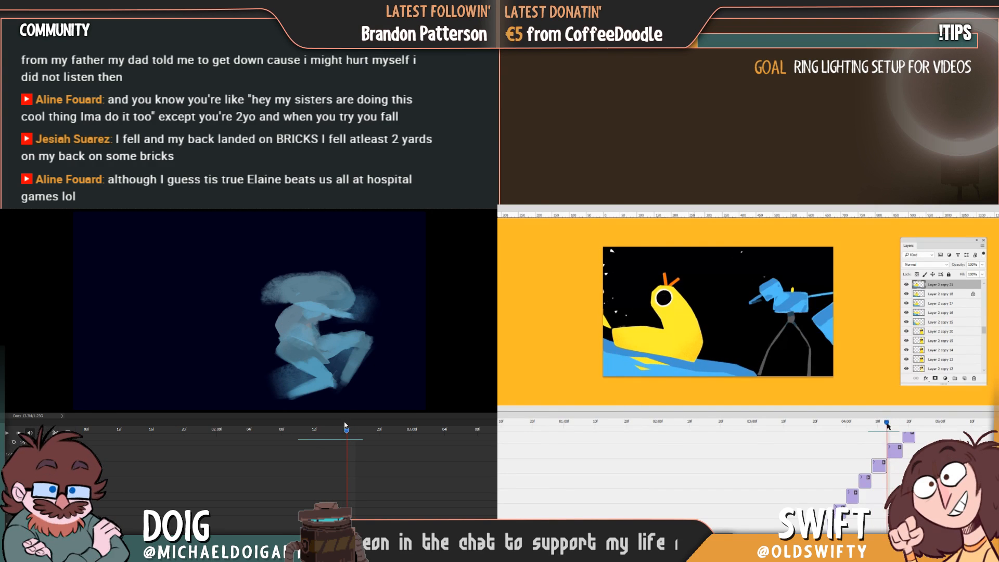
{"action": "left_click_drag", "start_coordinate": [308, 355], "coordinate": [335, 359]}
{"action": "left_click_drag", "start_coordinate": [345, 432], "coordinate": [296, 432]}
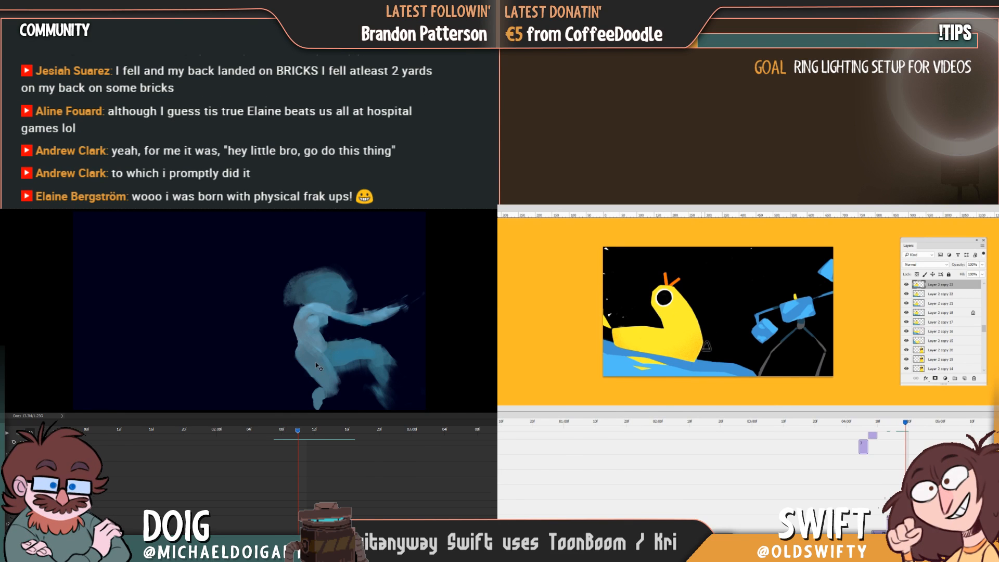
Scrub the duck animation past 05:00f and play the figure animation from around 02:02f to review the moved poses
{"action": "left_click_drag", "start_coordinate": [906, 424], "coordinate": [963, 416]}
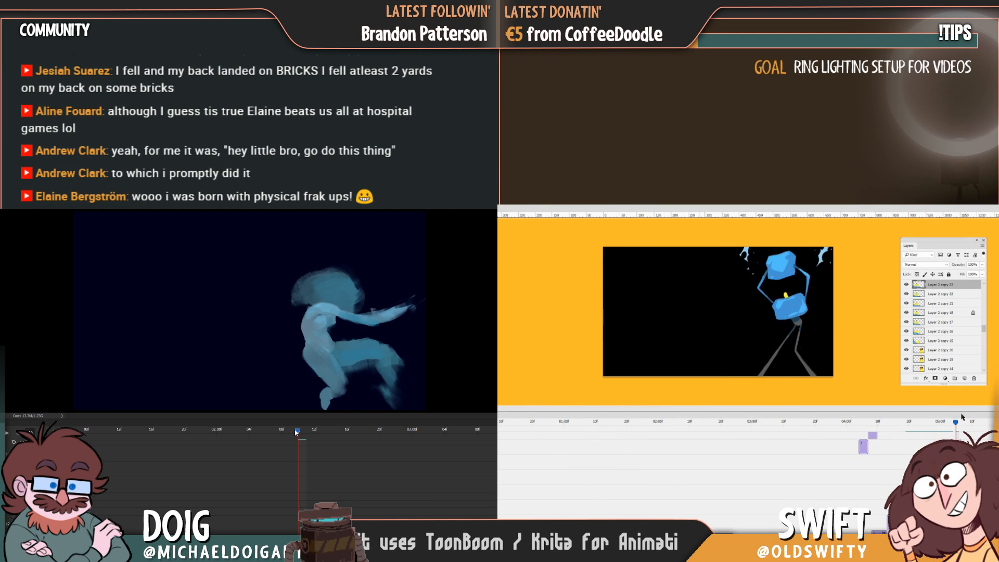
{"action": "mouse_move", "coordinate": [297, 432]}
{"action": "left_mouse_down"}
{"action": "mouse_move", "coordinate": [286, 430]}
{"action": "mouse_move", "coordinate": [315, 431]}
{"action": "left_mouse_up"}
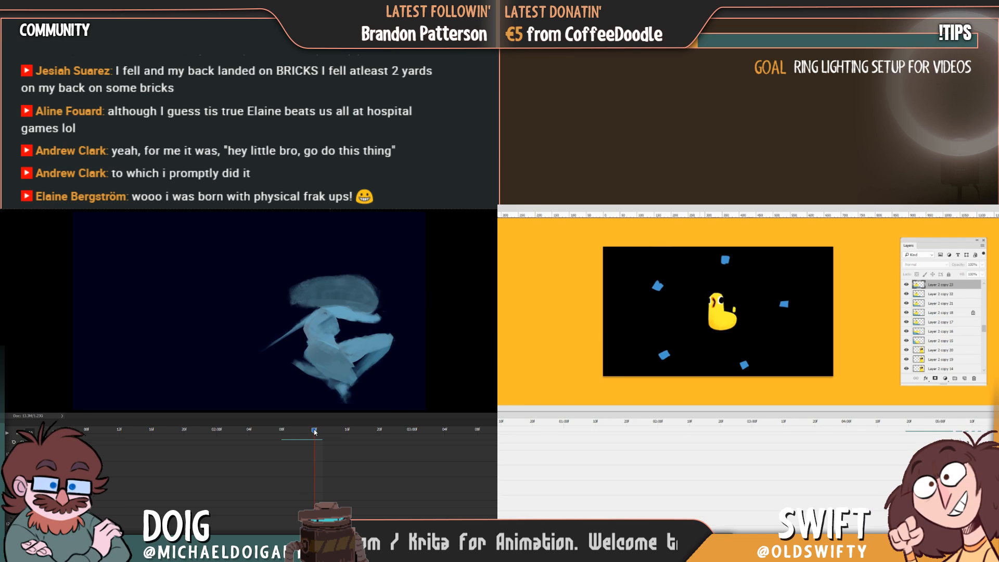
{"action": "key", "text": "space"}
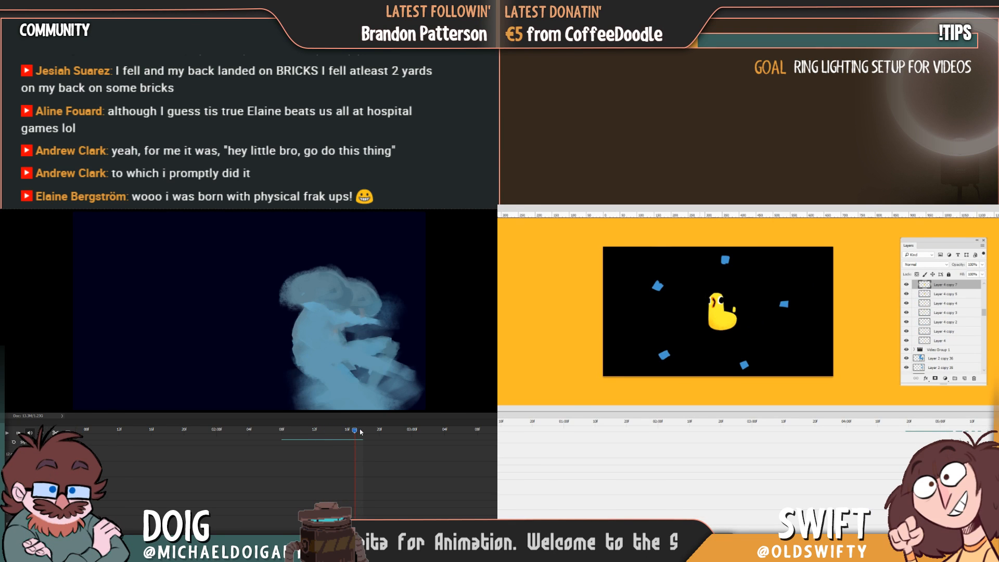
{"action": "left_click", "coordinate": [232, 429]}
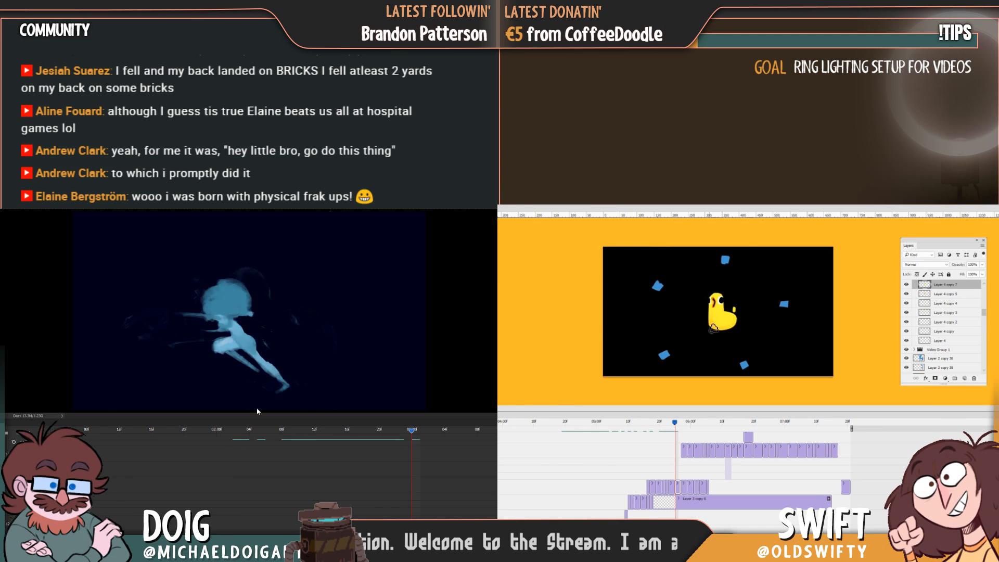
Advance the duck animation to the frame where the orange beak enters and activate Layer 4 copy 8 for shading
{"action": "left_click", "coordinate": [231, 431]}
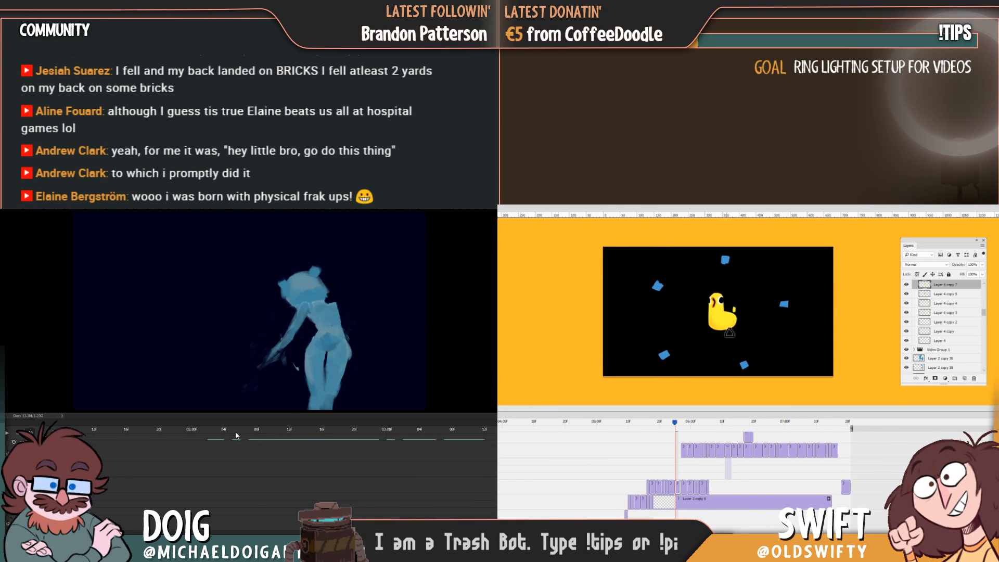
{"action": "left_click", "coordinate": [681, 424]}
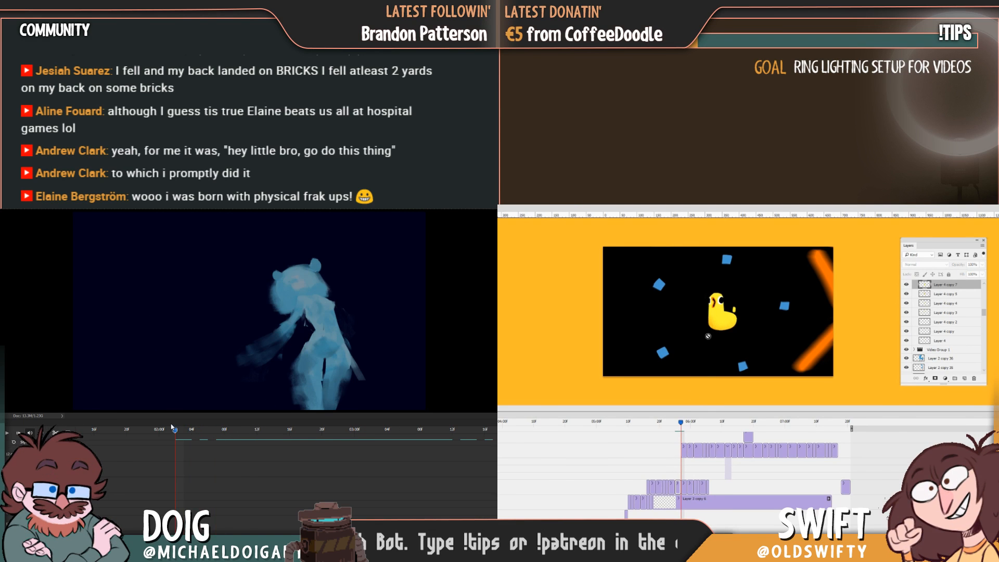
{"action": "key", "text": "ctrl+j"}
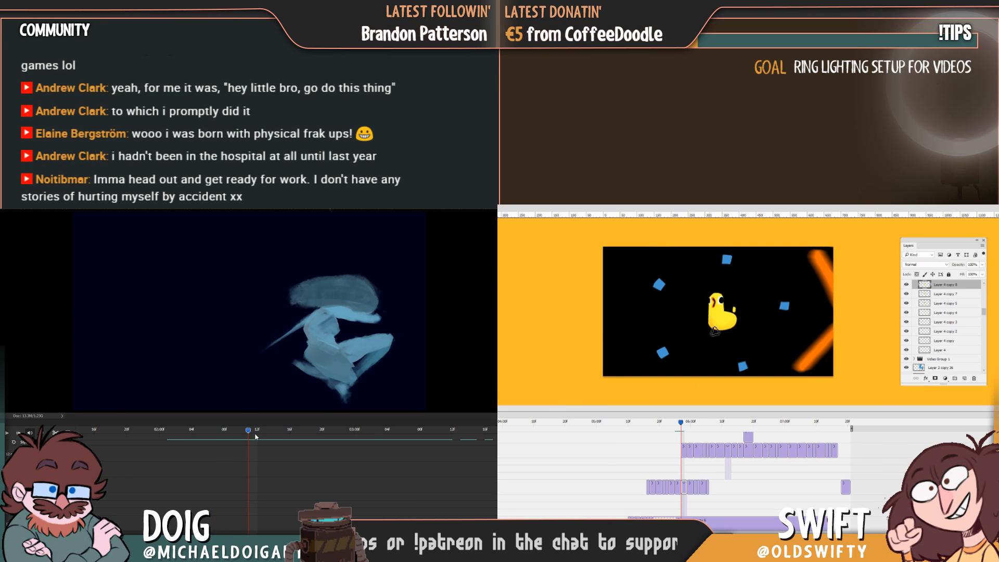
Nudge the figure pose at 02:09f slightly to the right and advance the duck animation to the open-beak frame
{"action": "left_click_drag", "start_coordinate": [256, 433], "coordinate": [232, 430]}
{"action": "key", "text": "ctrl"}
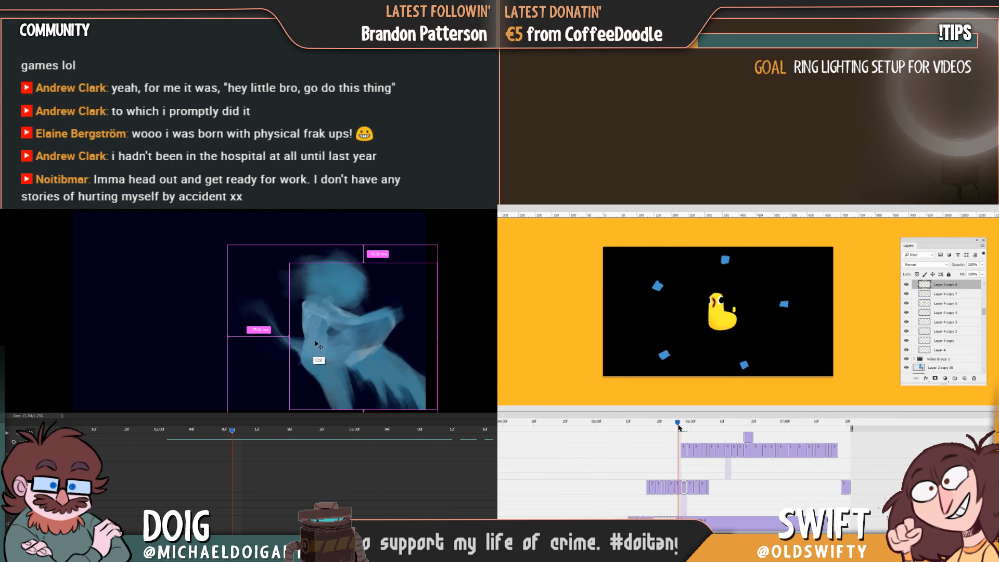
{"action": "left_click_drag", "start_coordinate": [678, 426], "coordinate": [686, 429]}
{"action": "left_click_drag", "start_coordinate": [321, 339], "coordinate": [324, 343]}
Scrub the figure animation around 02:10f and play it to review the nudged pose
{"action": "left_click", "coordinate": [223, 439]}
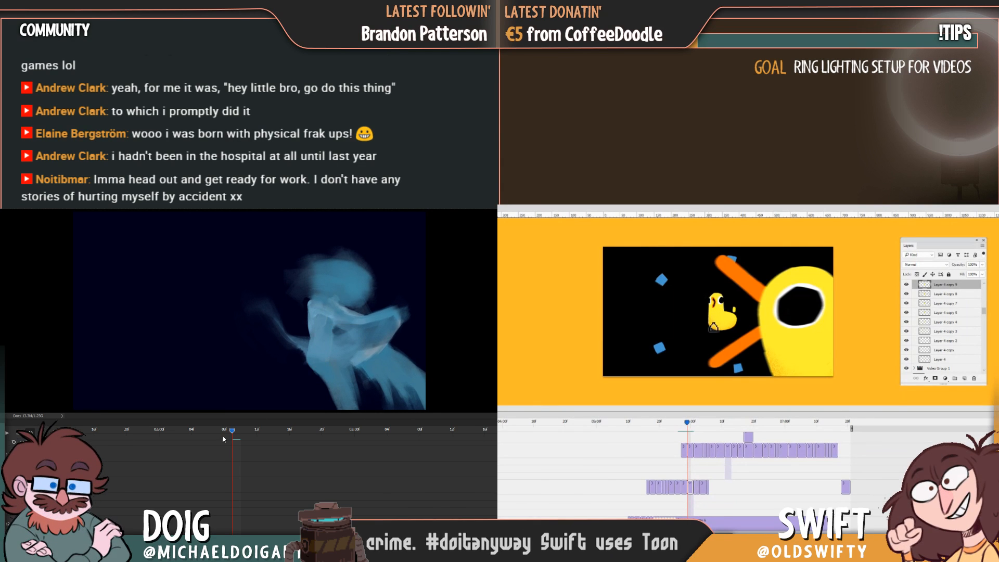
{"action": "left_click_drag", "start_coordinate": [231, 433], "coordinate": [241, 432]}
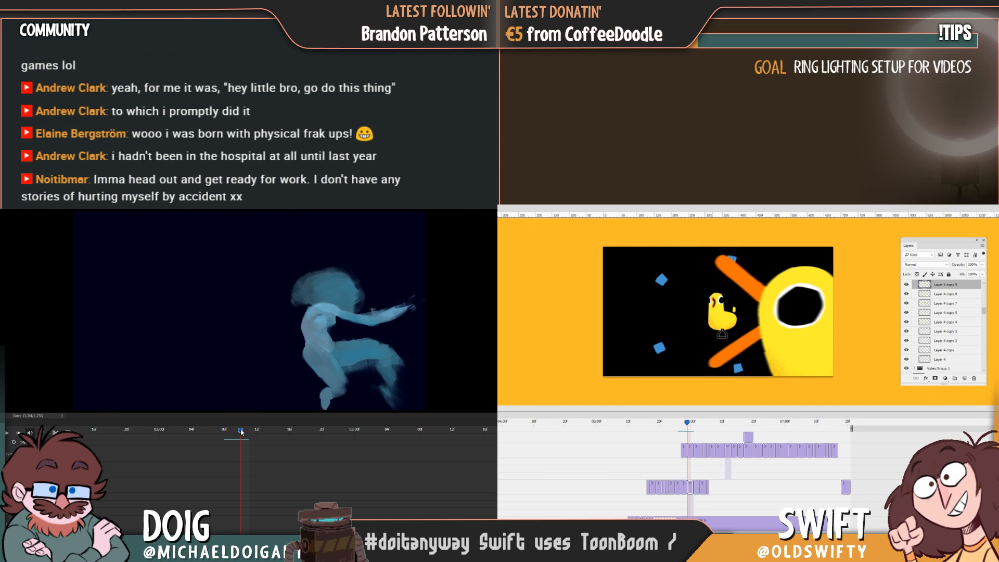
{"action": "key", "text": "space"}
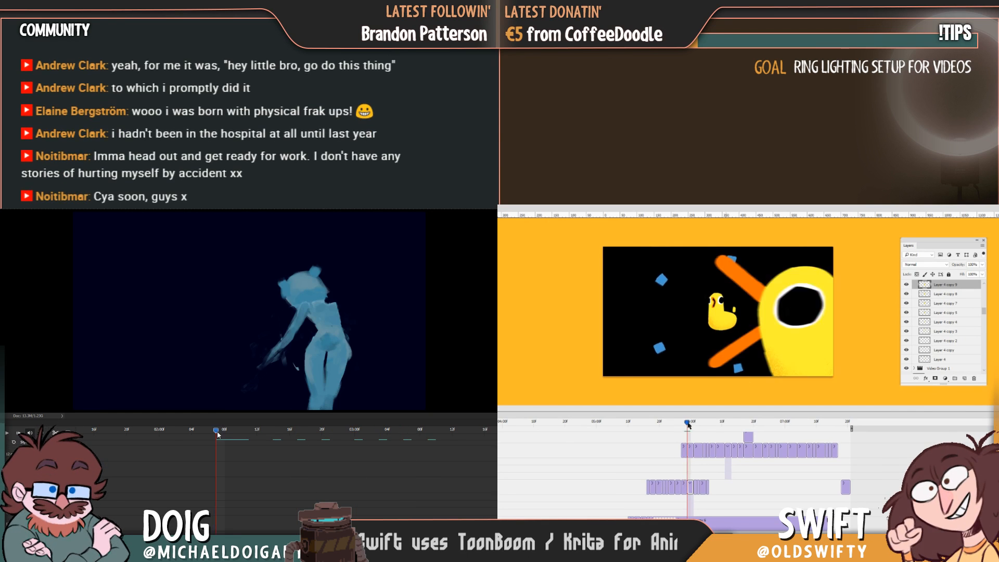
Step the duck animation to about 06:01f and work through its small-duck frames from Layer 4 copy 10
{"action": "left_click_drag", "start_coordinate": [688, 426], "coordinate": [693, 424]}
{"action": "key", "text": "ctrl+j"}
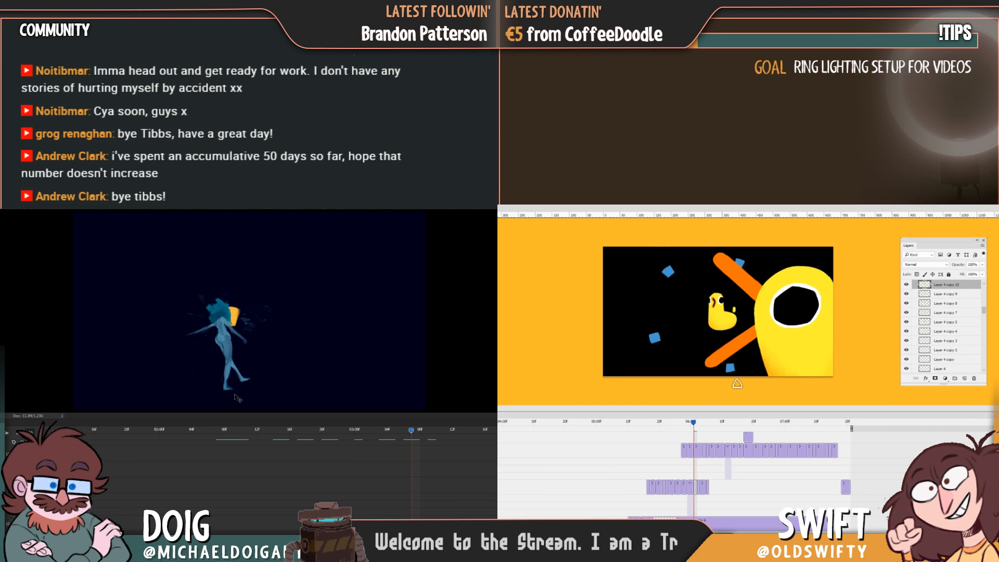
{"action": "left_click_drag", "start_coordinate": [695, 425], "coordinate": [691, 427]}
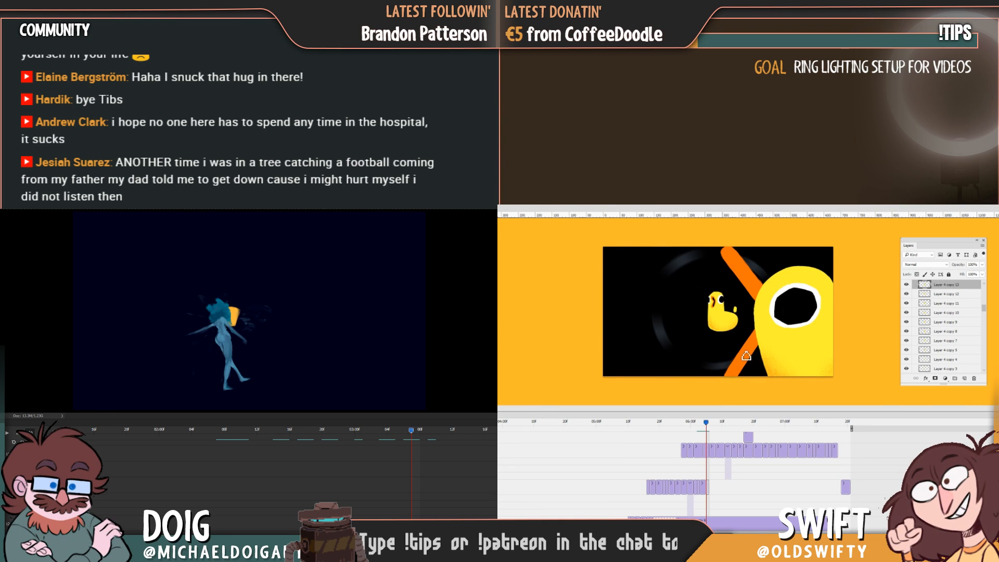
Work on the large duck's head from Layer 5 copy 2 up to Layer 5 copy 6 between 06:01f and 06:05f
{"action": "left_click_drag", "start_coordinate": [706, 424], "coordinate": [695, 431]}
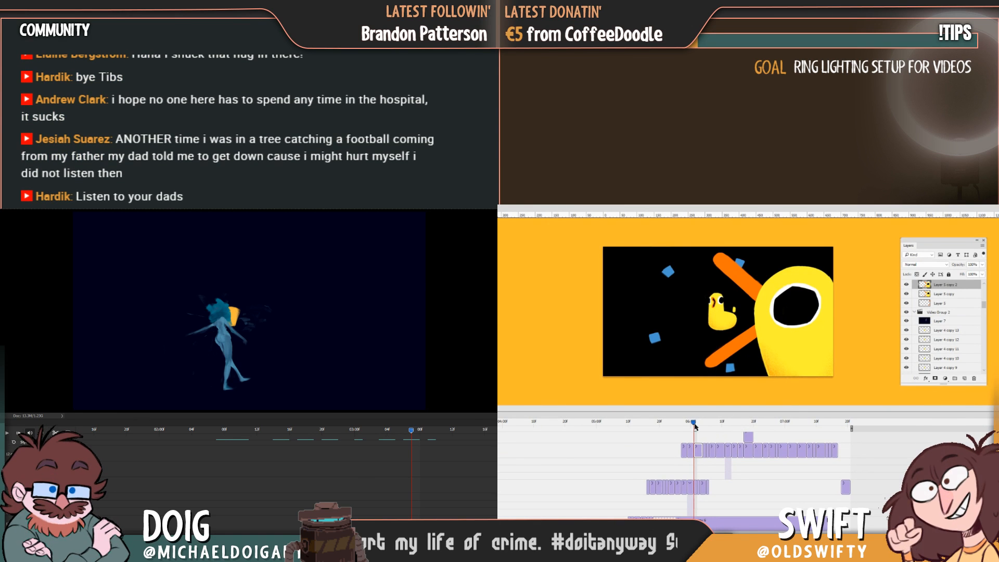
{"action": "left_click_drag", "start_coordinate": [694, 427], "coordinate": [703, 429]}
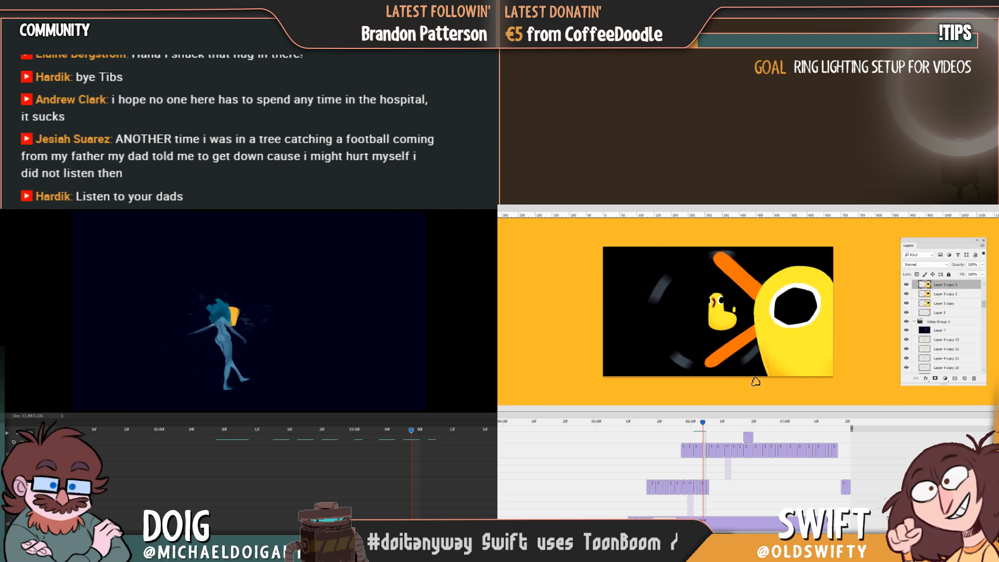
{"action": "left_click_drag", "start_coordinate": [700, 428], "coordinate": [707, 428]}
{"action": "left_click", "coordinate": [192, 431]}
{"action": "left_click_drag", "start_coordinate": [193, 432], "coordinate": [212, 433]}
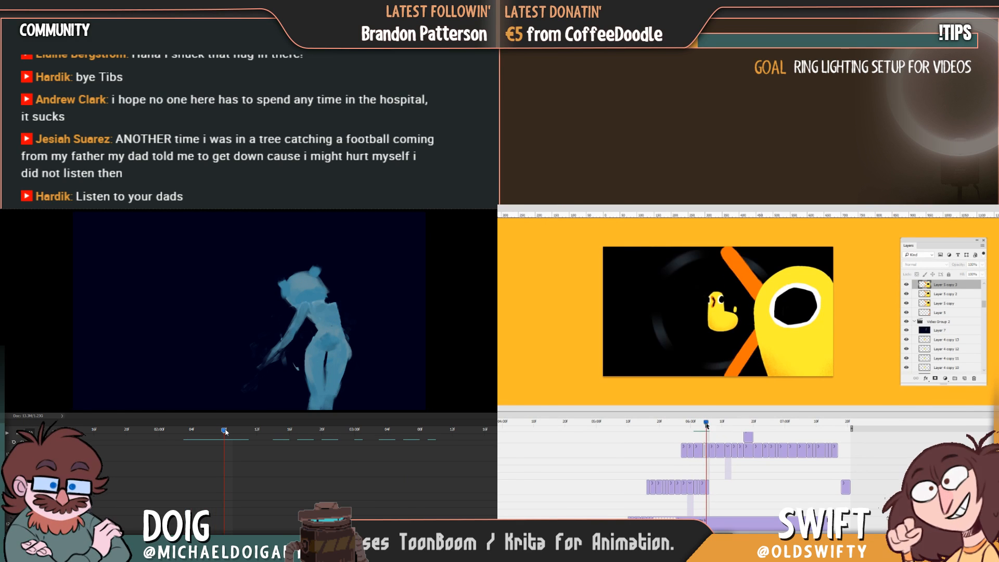
{"action": "key", "text": "ctrl+j"}
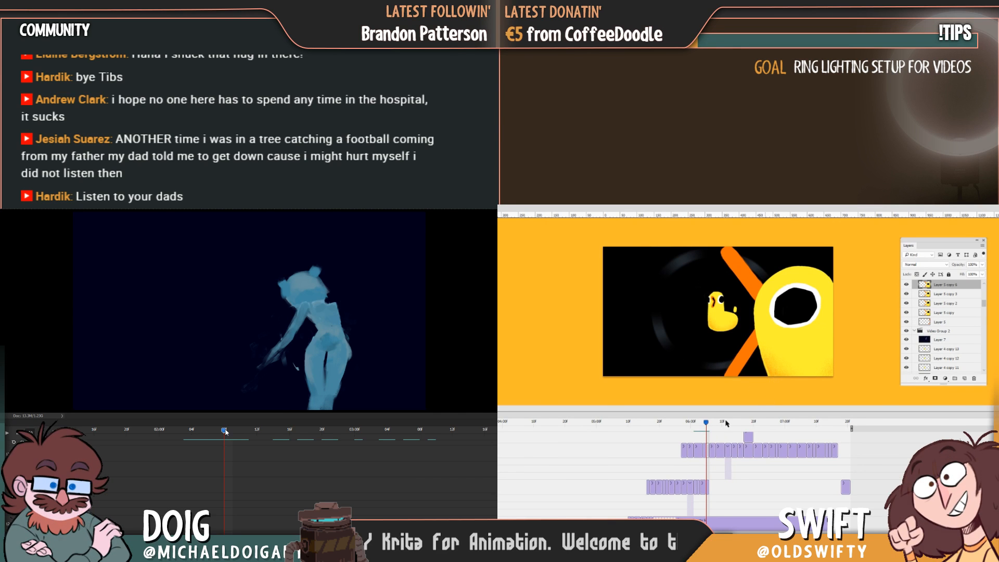
Select Layer 5 copy 4 and Layer 5 copy 5 at the two closed-beak frames of the large duck for shading
{"action": "left_click_drag", "start_coordinate": [706, 424], "coordinate": [709, 425]}
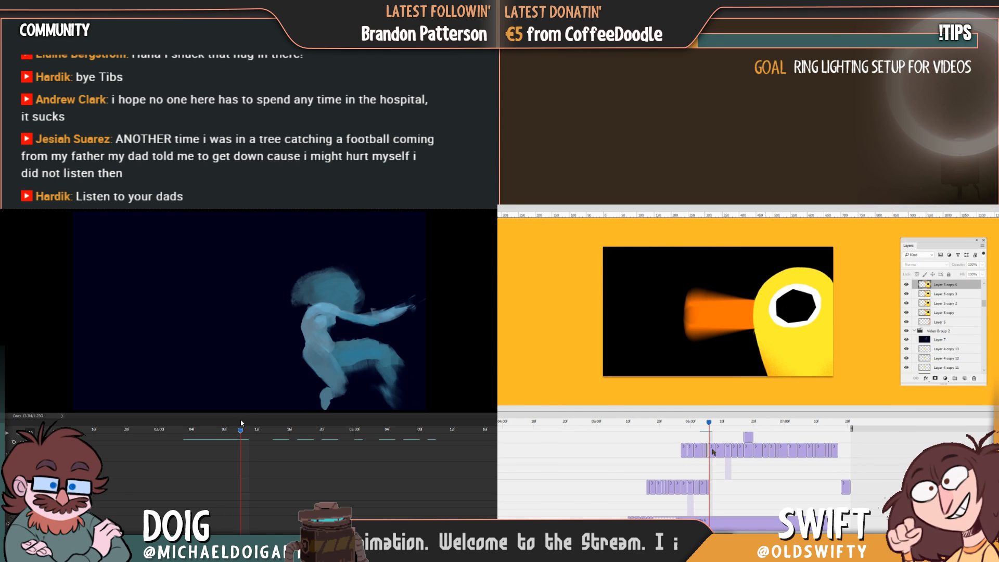
{"action": "key", "text": "ctrl+j"}
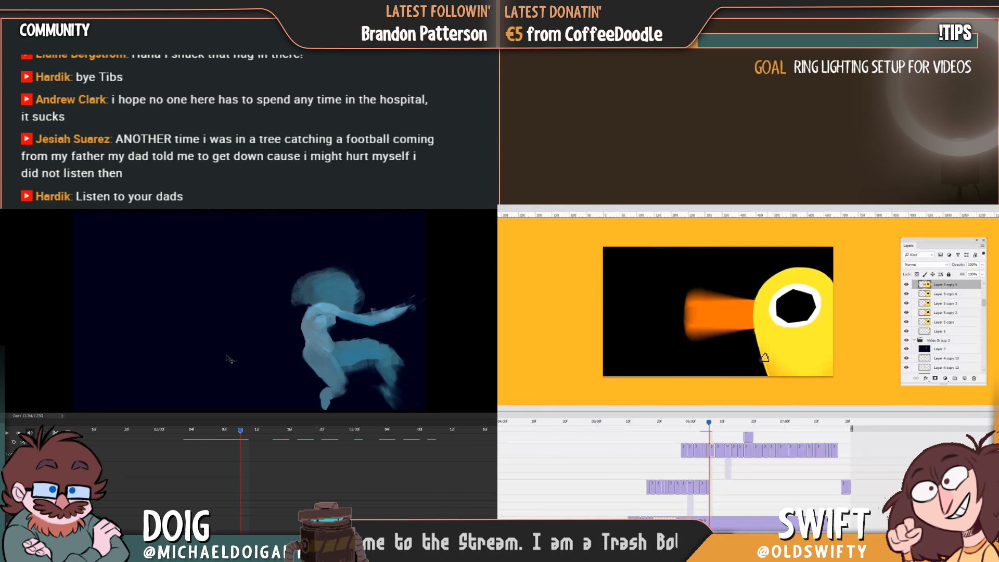
{"action": "mouse_move", "coordinate": [708, 422]}
{"action": "left_mouse_down"}
{"action": "mouse_move", "coordinate": [700, 423]}
{"action": "mouse_move", "coordinate": [716, 424]}
{"action": "left_mouse_up"}
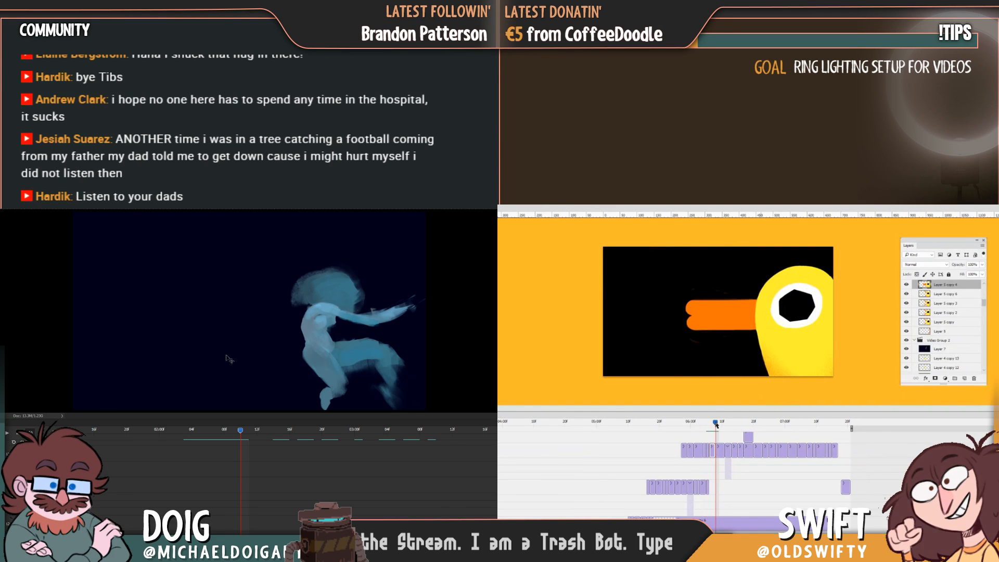
{"action": "key", "text": "ctrl+j"}
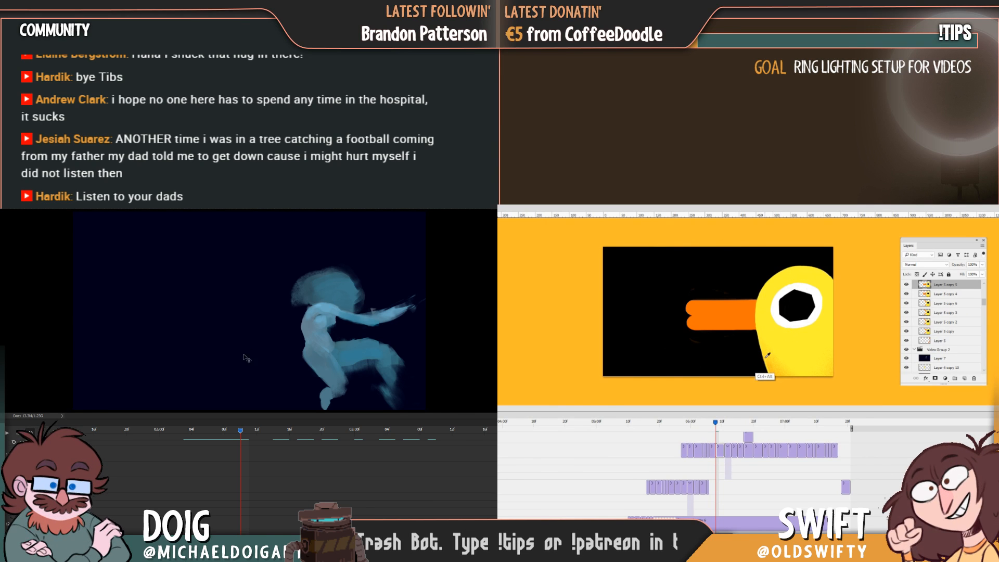
Return the figure animation to its beginning and play it through to review the whole motion
{"action": "left_click_drag", "start_coordinate": [241, 430], "coordinate": [75, 411]}
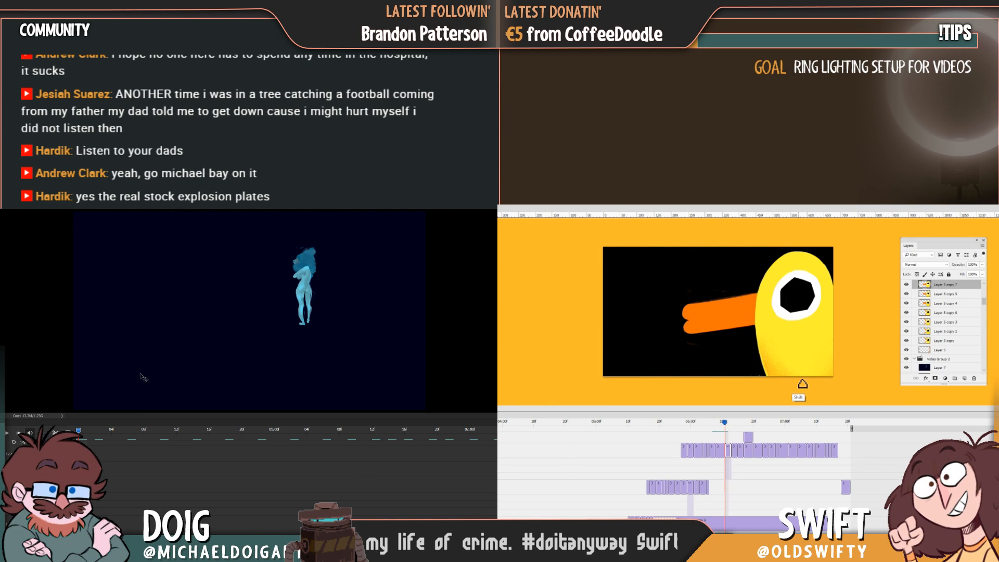
{"action": "left_click", "coordinate": [8, 433]}
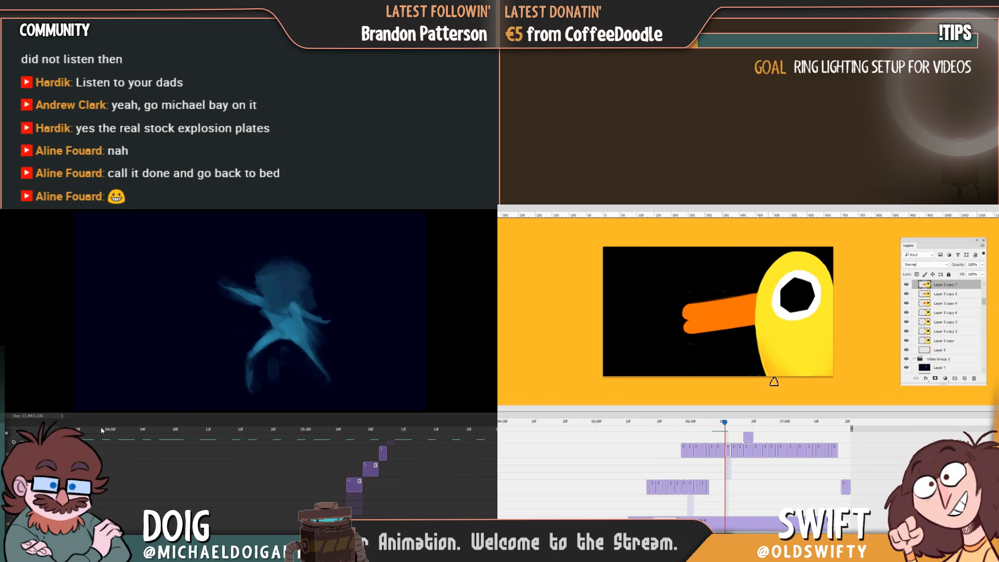
Compare the neighbouring duck head frames and activate Layer 5 copy 8 at the downward-tilting pose for shading
{"action": "left_click", "coordinate": [722, 422]}
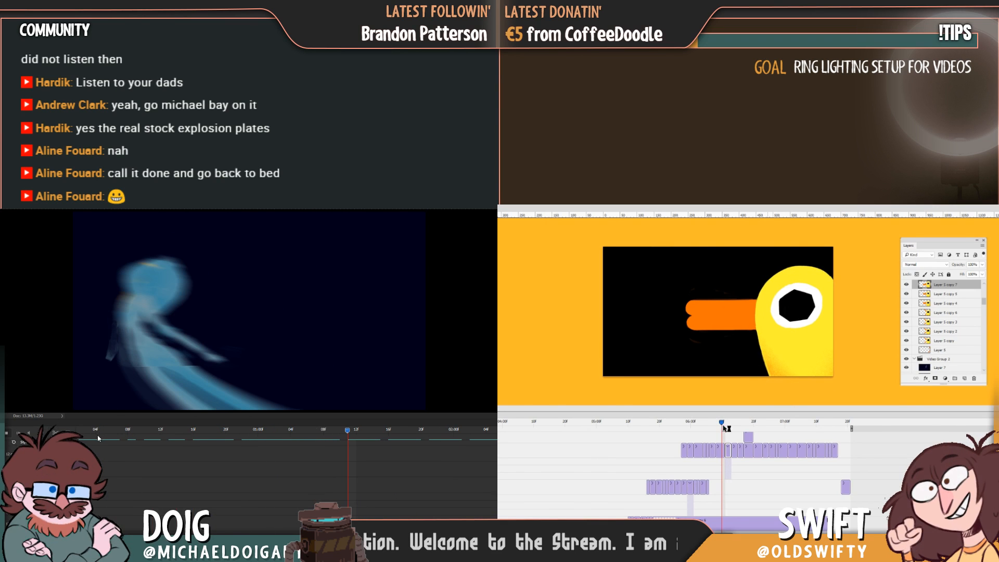
{"action": "left_click_drag", "start_coordinate": [724, 426], "coordinate": [732, 427]}
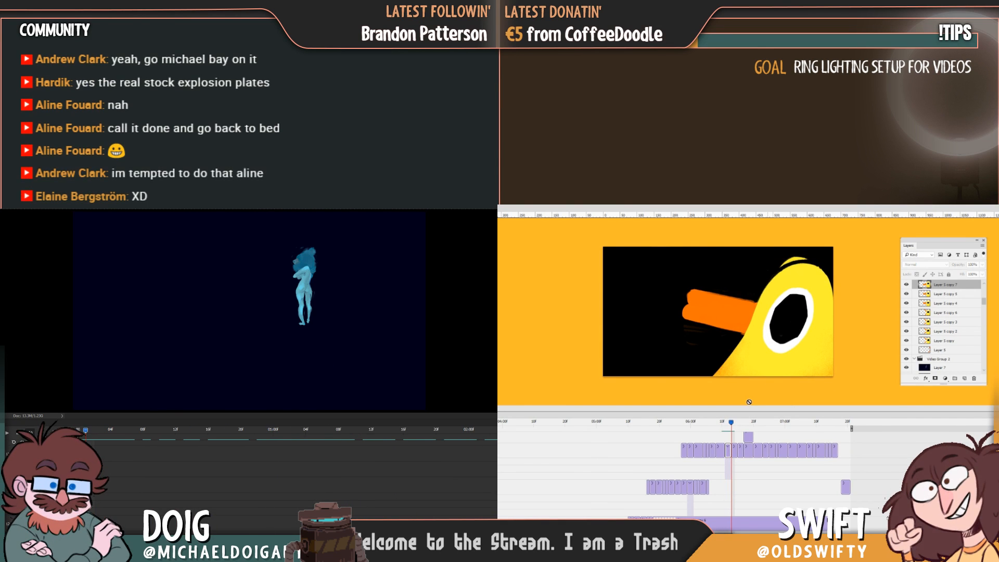
{"action": "key", "text": "ctrl+j"}
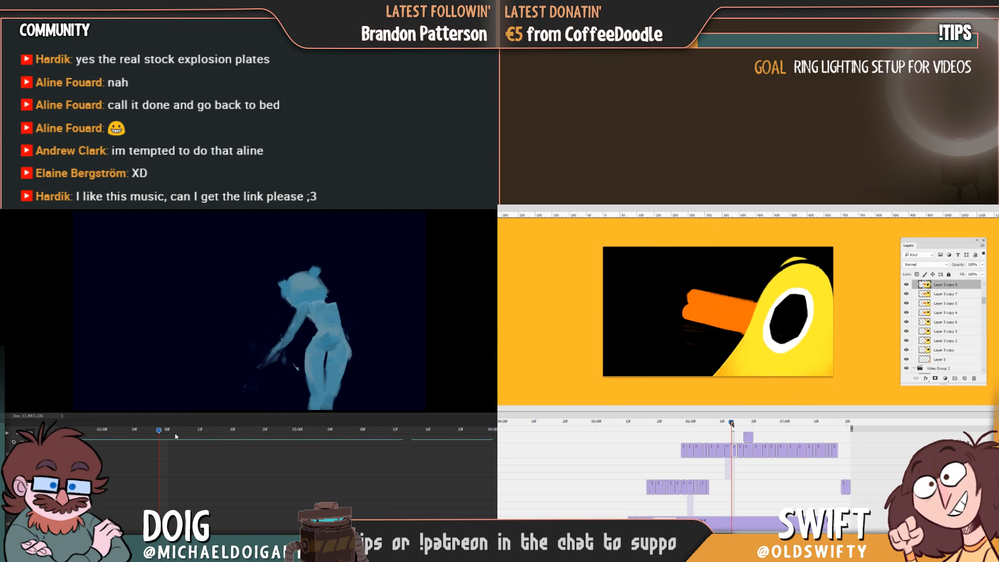
Activate Layer 5 copy 9 at the duck's stretched smear frame and scrub the figure animation back to 02:12f
{"action": "left_click_drag", "start_coordinate": [731, 423], "coordinate": [738, 425]}
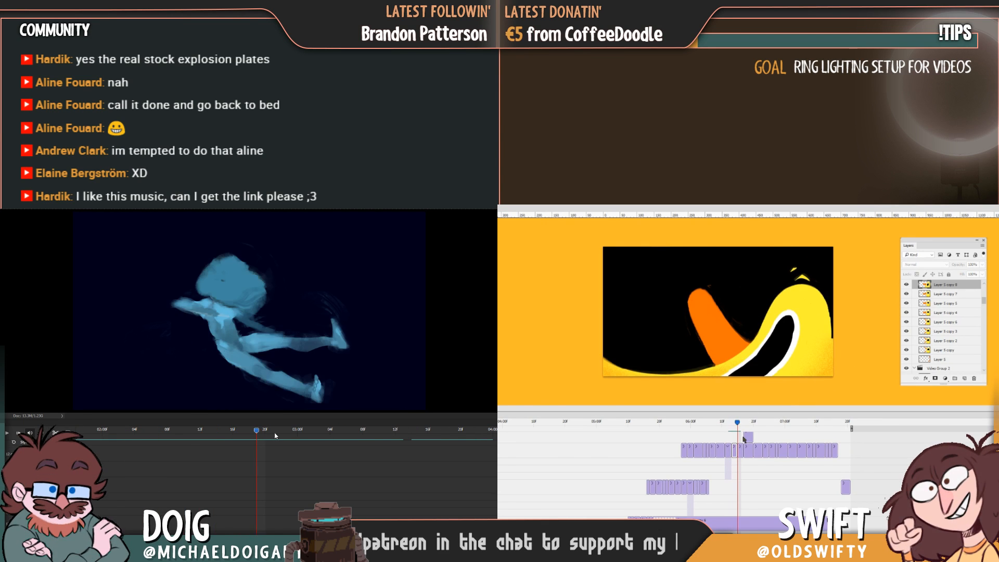
{"action": "left_click_drag", "start_coordinate": [275, 435], "coordinate": [199, 429]}
{"action": "key", "text": "ctrl+j"}
{"action": "left_click", "coordinate": [184, 429]}
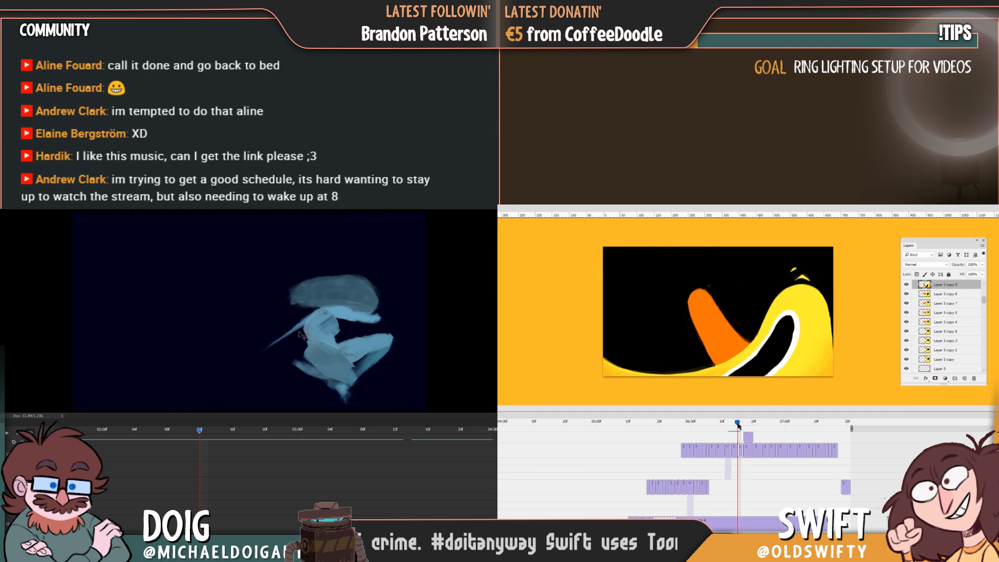
Work through the duck's wave-riding frames up to Layer 5 copy 12 and move the figure animation on to 02:13f
{"action": "left_click_drag", "start_coordinate": [738, 426], "coordinate": [753, 423]}
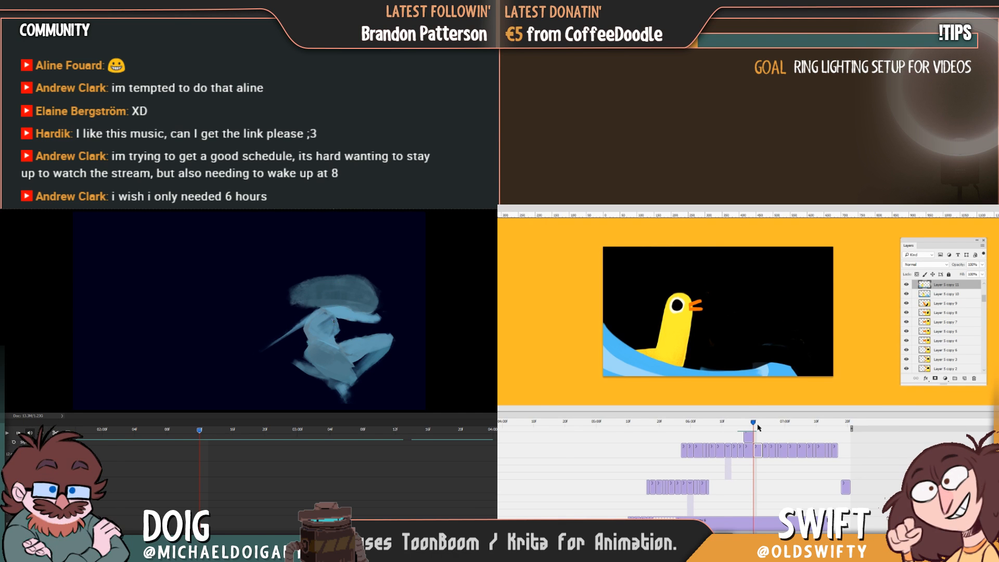
{"action": "left_click_drag", "start_coordinate": [757, 428], "coordinate": [765, 424]}
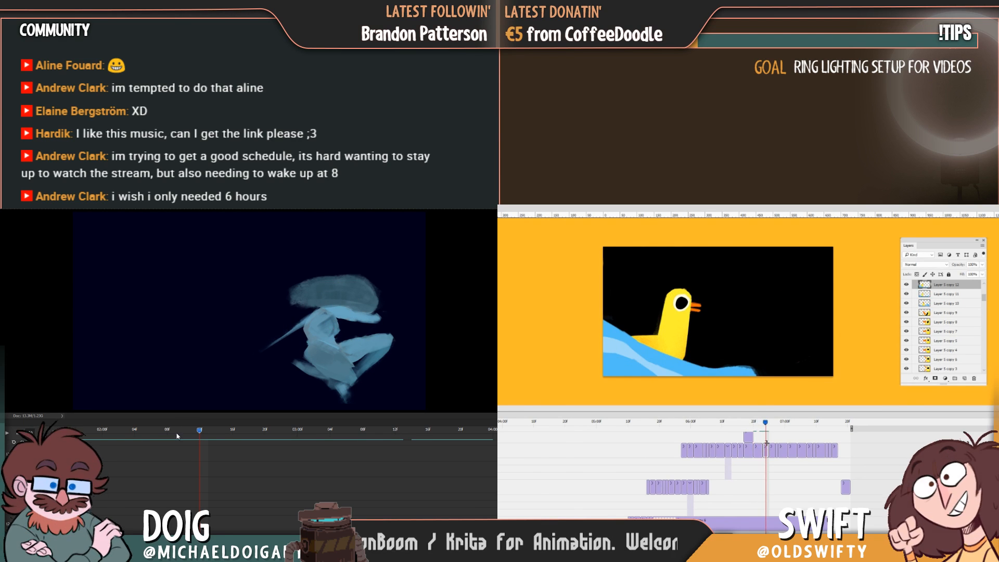
{"action": "mouse_move", "coordinate": [199, 430]}
{"action": "left_mouse_down"}
{"action": "mouse_move", "coordinate": [208, 431]}
{"action": "mouse_move", "coordinate": [174, 430]}
{"action": "mouse_move", "coordinate": [206, 429]}
{"action": "left_mouse_up"}
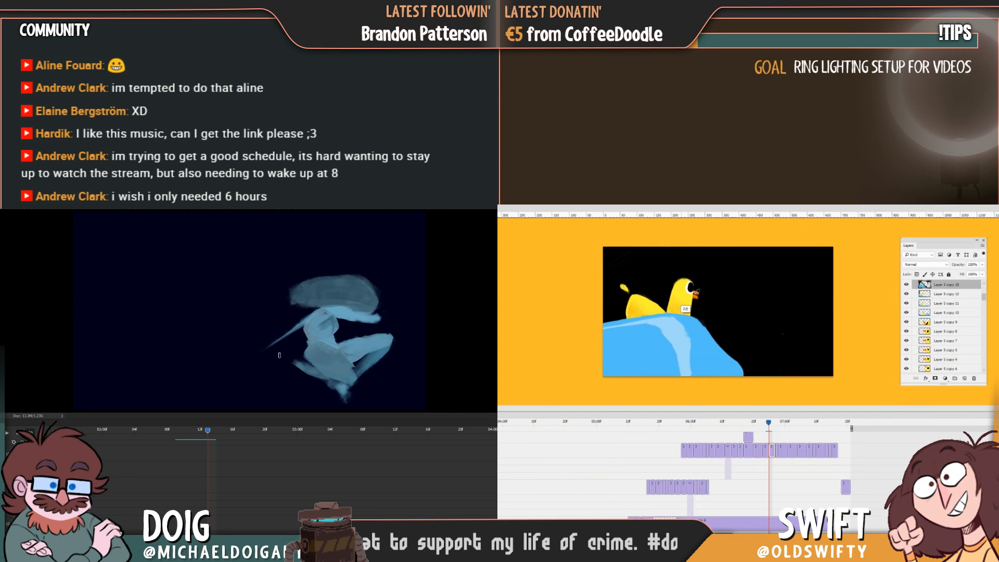
Sample the duck's yellow and continue through the following wave frames up to Layer 5 copy 20
{"action": "left_click", "coordinate": [682, 295], "text": "alt"}
{"action": "left_click_drag", "start_coordinate": [769, 423], "coordinate": [775, 427]}
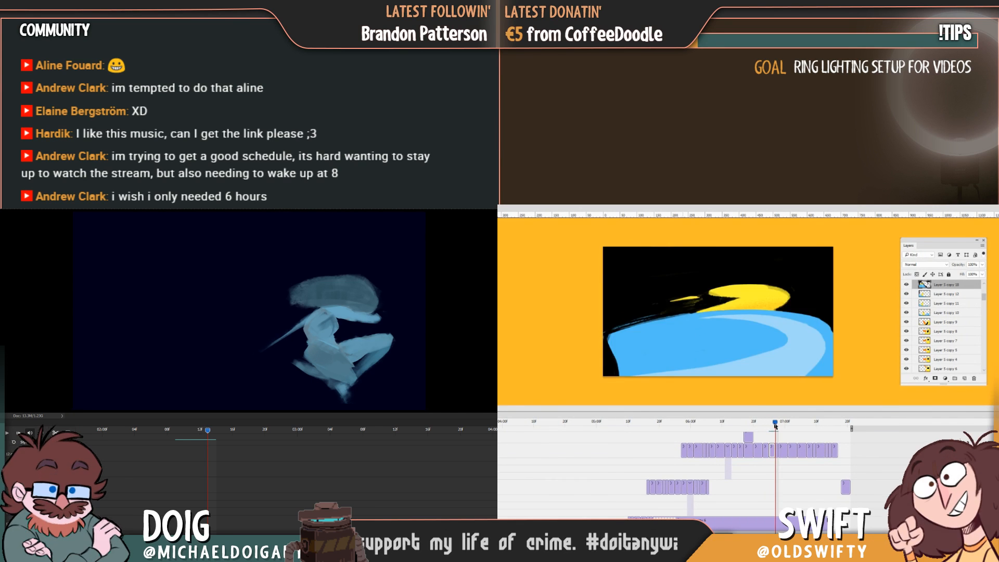
{"action": "key", "text": "ctrl+j"}
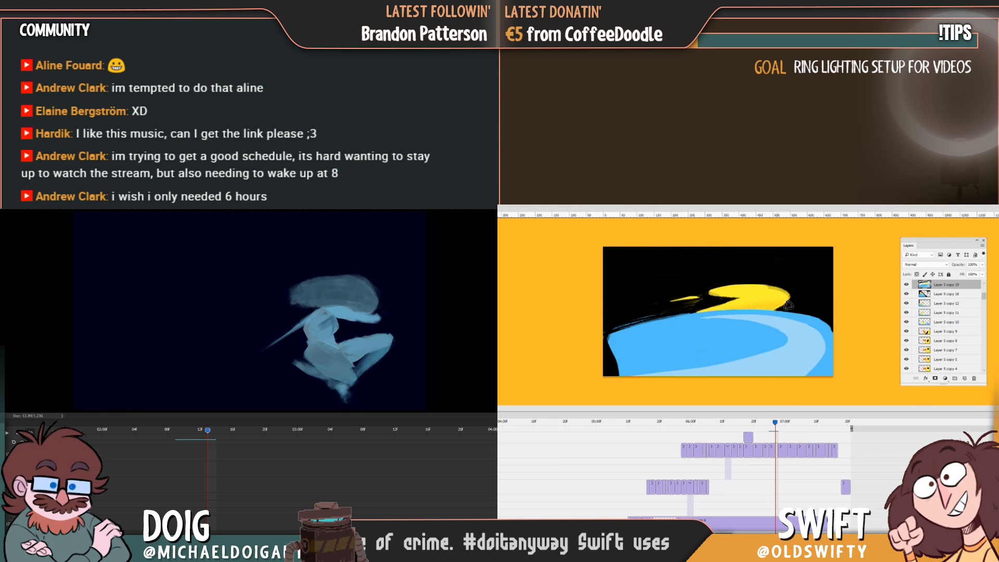
{"action": "left_click_drag", "start_coordinate": [777, 426], "coordinate": [781, 425]}
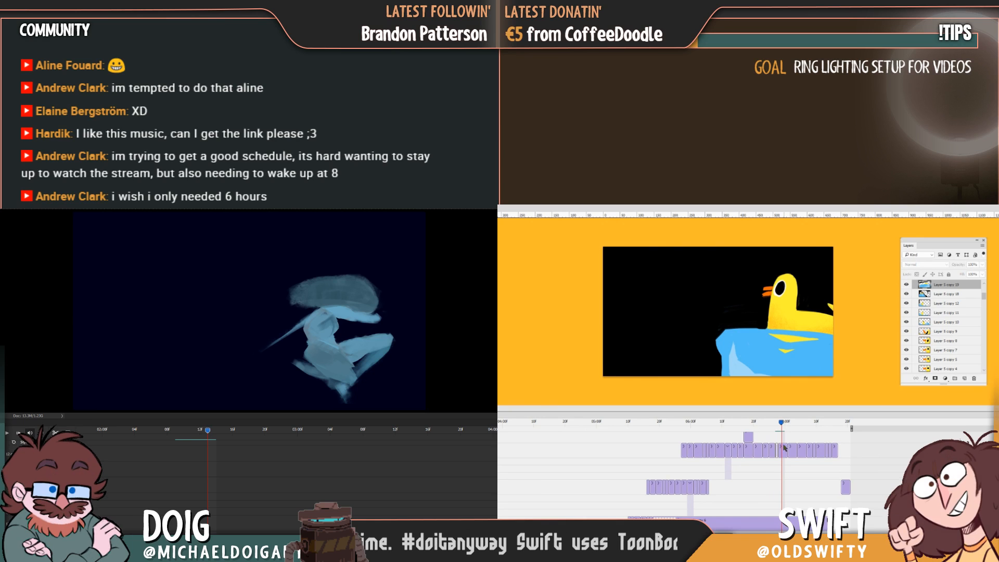
{"action": "key", "text": "ctrl+j"}
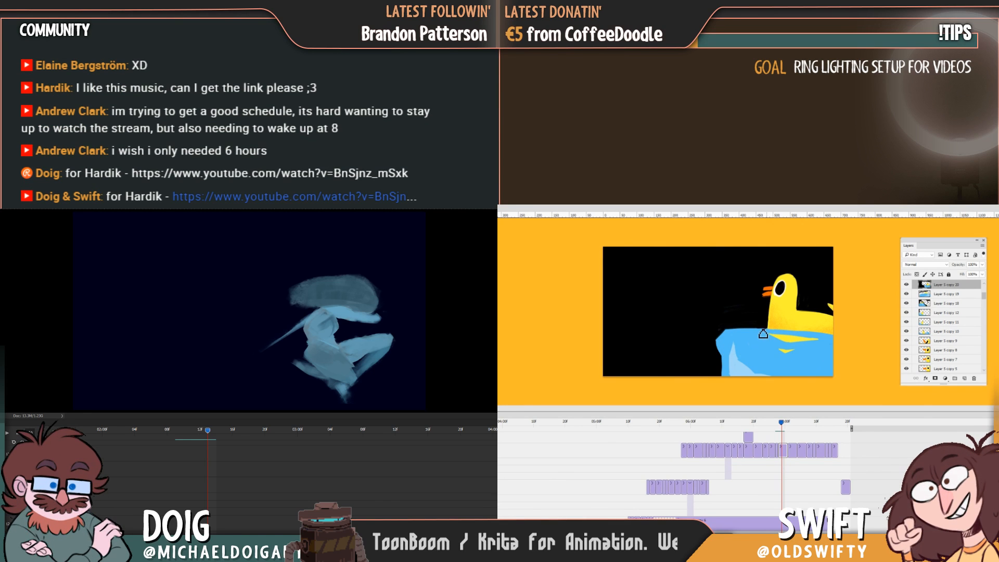
Activate Layer 5 copy 21 for the floating duck just after 07:00f and return the figure animation to 02:12f
{"action": "left_click_drag", "start_coordinate": [781, 428], "coordinate": [790, 425]}
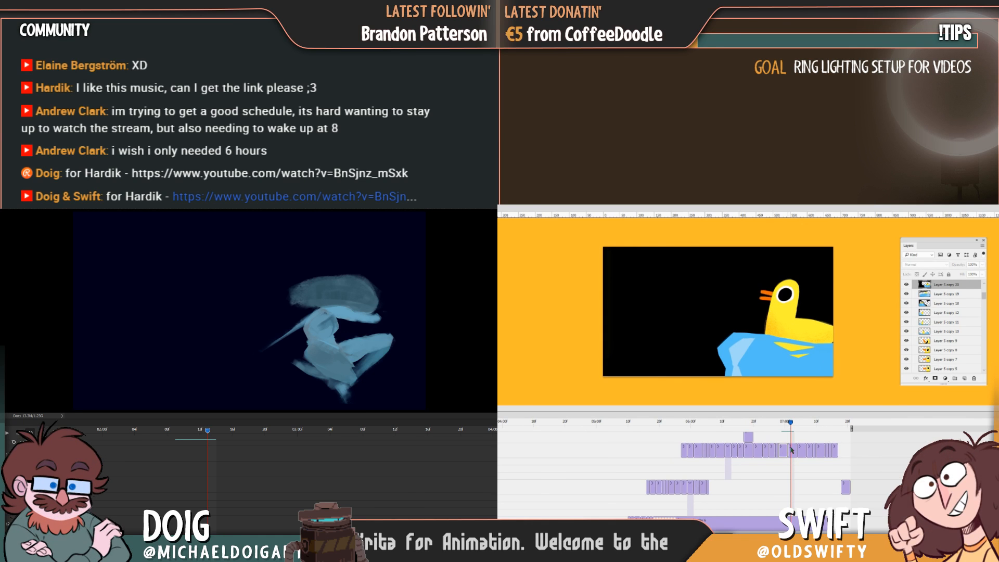
{"action": "key", "text": "ctrl+j"}
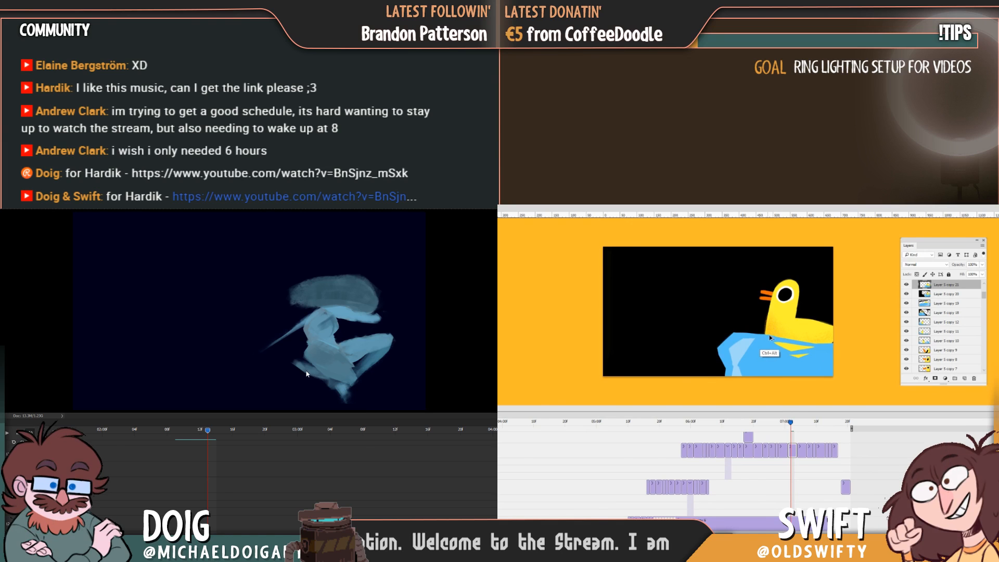
{"action": "key", "text": "ctrl+alt+Left"}
{"action": "left_click_drag", "start_coordinate": [782, 424], "coordinate": [788, 426]}
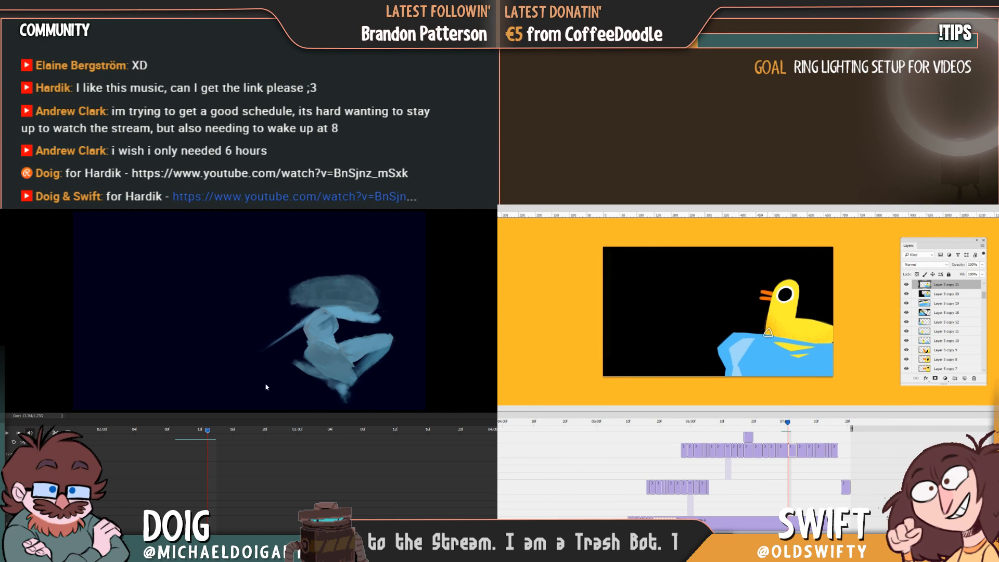
{"action": "mouse_move", "coordinate": [206, 433]}
{"action": "left_mouse_down"}
{"action": "mouse_move", "coordinate": [197, 434]}
{"action": "mouse_move", "coordinate": [218, 432]}
{"action": "mouse_move", "coordinate": [178, 434]}
{"action": "mouse_move", "coordinate": [211, 433]}
{"action": "mouse_move", "coordinate": [202, 432]}
{"action": "left_mouse_up"}
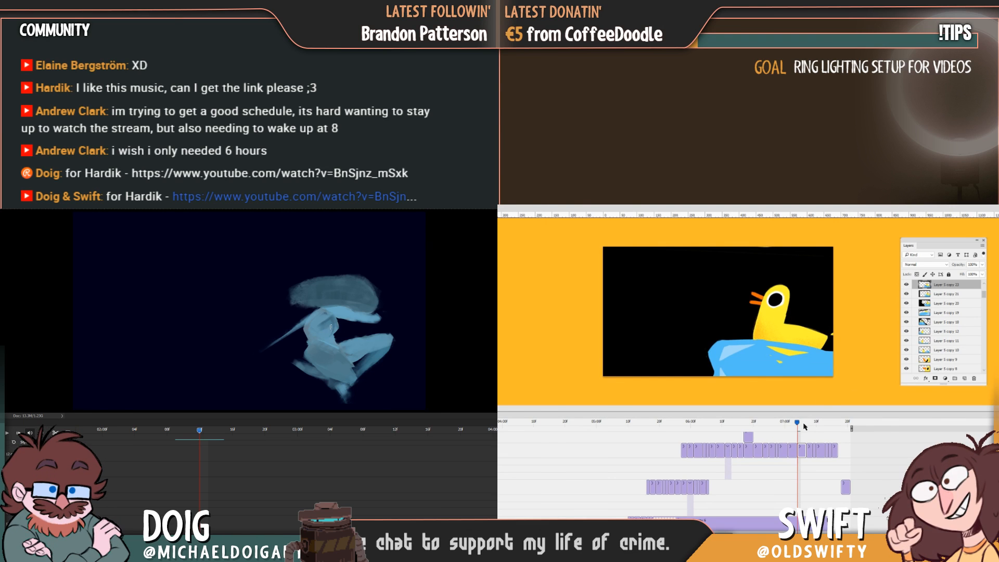
Activate the layer of the tall close-up duck at about 07:07f, and move the duck timeline back to earlier frames
{"action": "left_click_drag", "start_coordinate": [797, 423], "coordinate": [797, 424]}
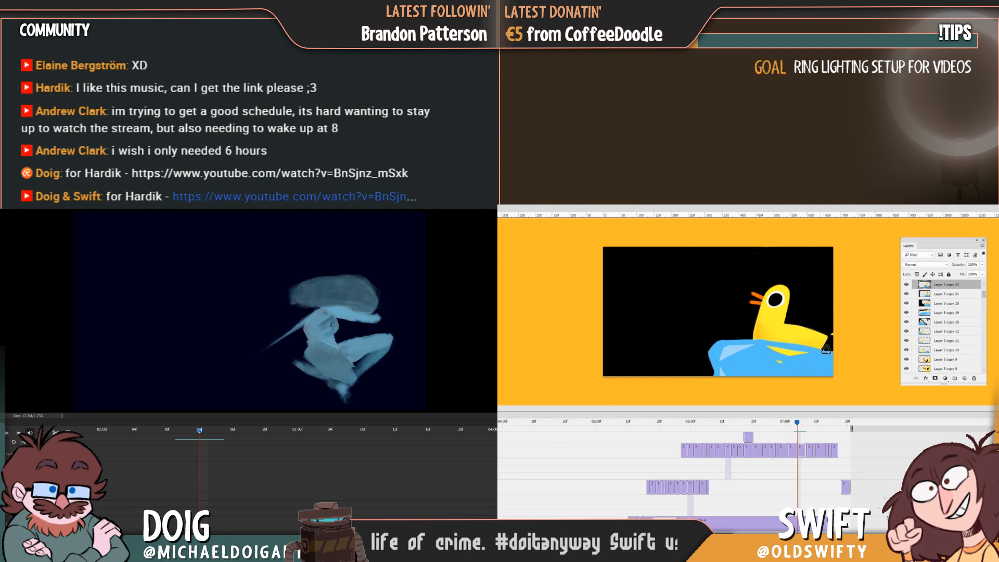
{"action": "left_click", "coordinate": [806, 424]}
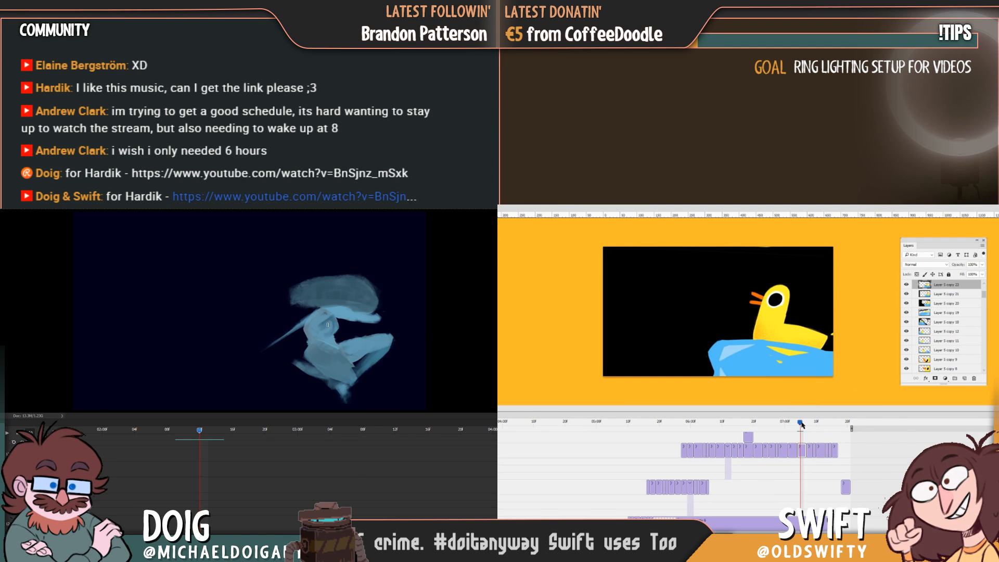
{"action": "left_click", "coordinate": [811, 452]}
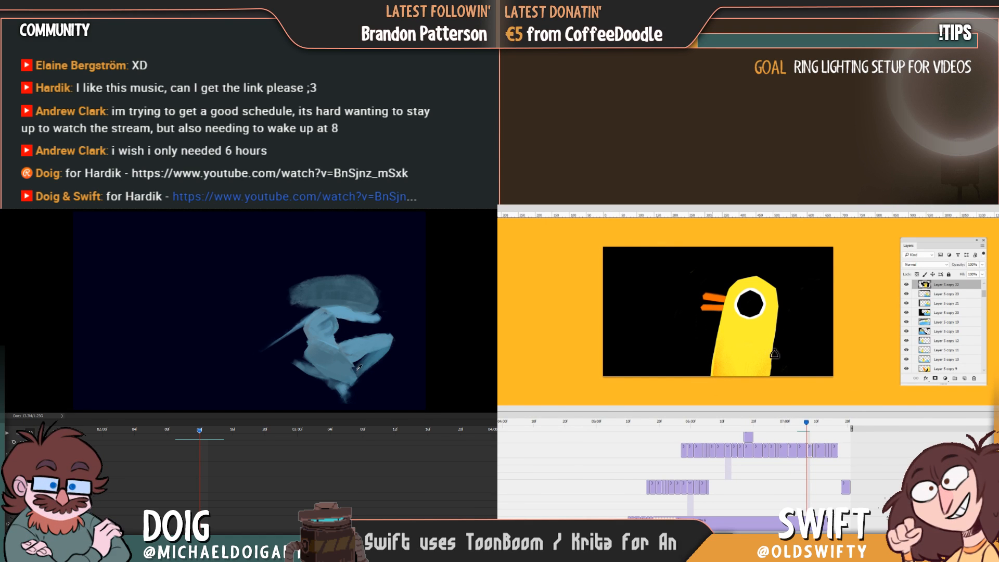
{"action": "mouse_move", "coordinate": [807, 422]}
{"action": "left_mouse_down"}
{"action": "mouse_move", "coordinate": [797, 426]}
{"action": "mouse_move", "coordinate": [808, 432]}
{"action": "left_mouse_up"}
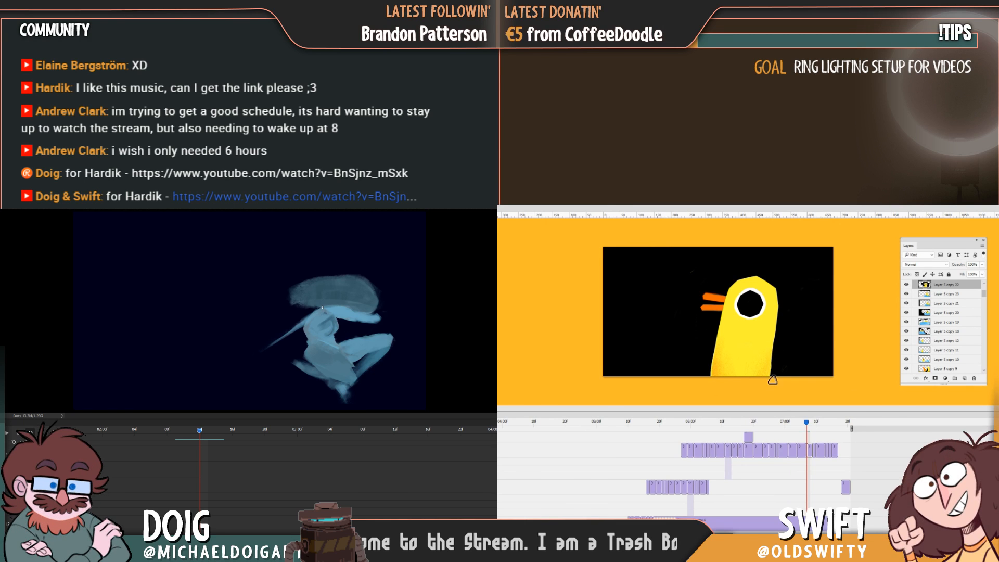
{"action": "left_click", "coordinate": [803, 422]}
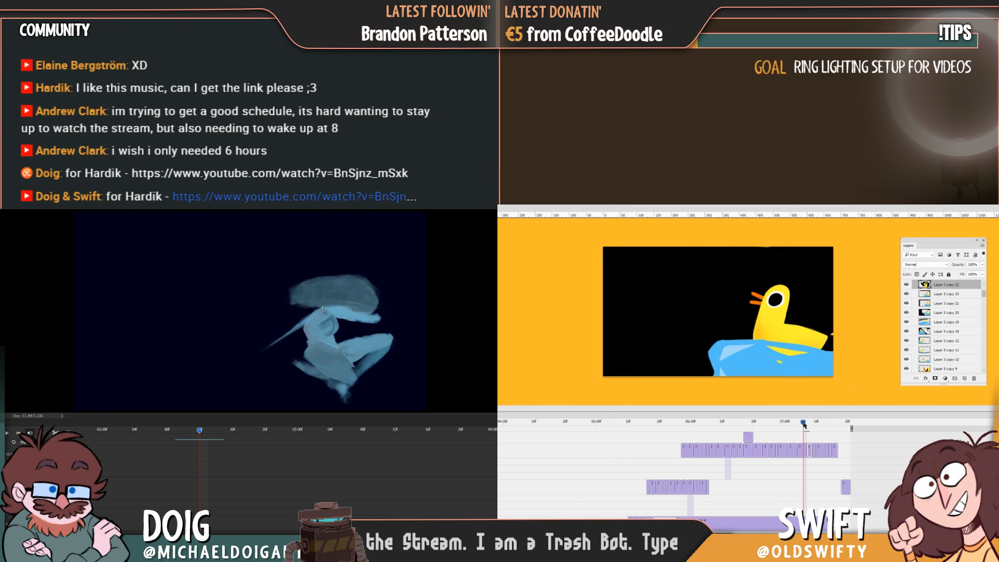
{"action": "left_click_drag", "start_coordinate": [804, 423], "coordinate": [655, 423]}
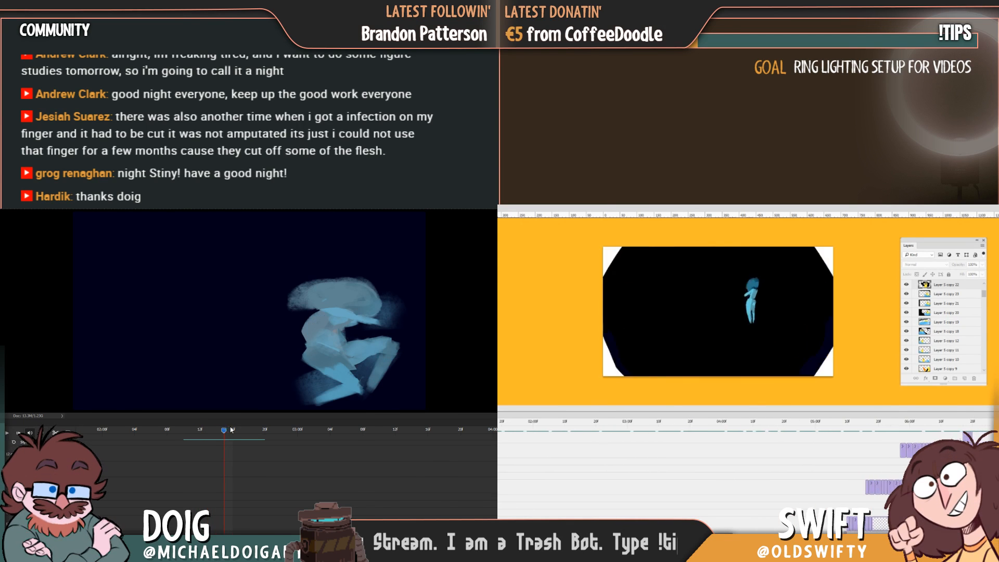
At 02:16f, lasso the figure's raised leg, rotate it counterclockwise and reposition it closer to the body
{"action": "mouse_move", "coordinate": [235, 428]}
{"action": "left_mouse_down"}
{"action": "mouse_move", "coordinate": [195, 429]}
{"action": "mouse_move", "coordinate": [234, 430]}
{"action": "left_mouse_up"}
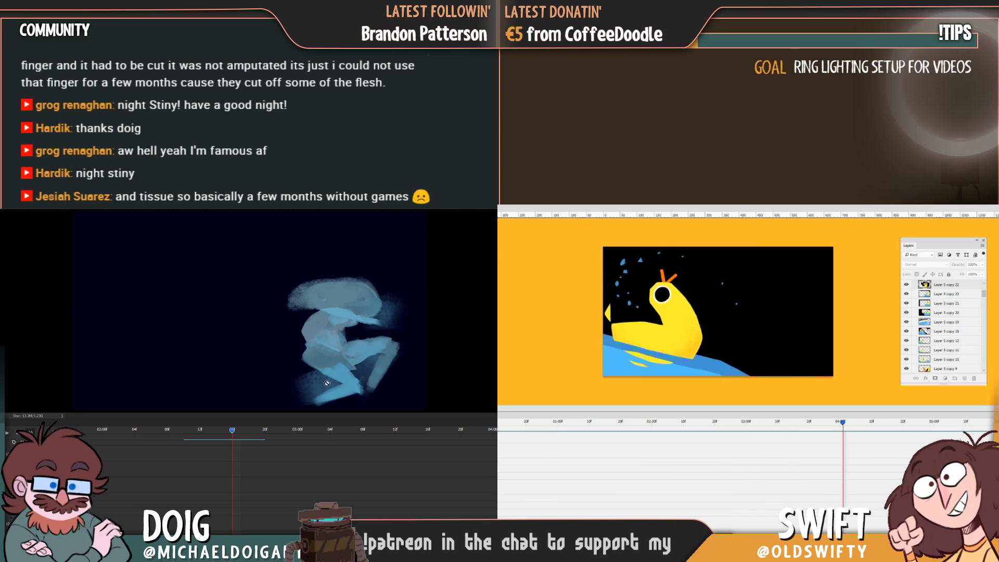
{"action": "mouse_move", "coordinate": [352, 367]}
{"action": "left_mouse_down"}
{"action": "mouse_move", "coordinate": [354, 336]}
{"action": "mouse_move", "coordinate": [392, 333]}
{"action": "mouse_move", "coordinate": [399, 379]}
{"action": "mouse_move", "coordinate": [377, 400]}
{"action": "left_mouse_up"}
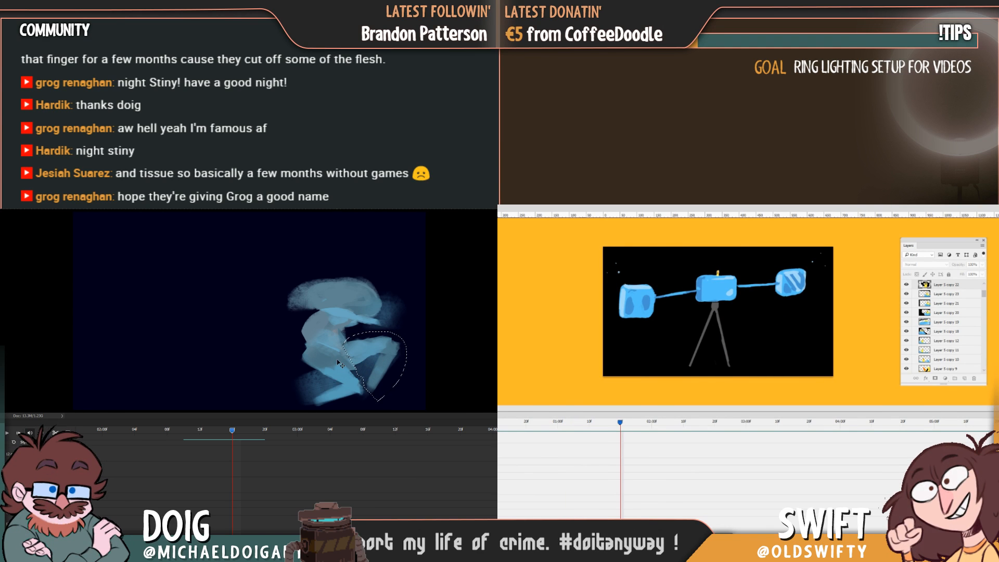
{"action": "key", "text": "ctrl+t"}
{"action": "left_click_drag", "start_coordinate": [349, 354], "coordinate": [362, 354]}
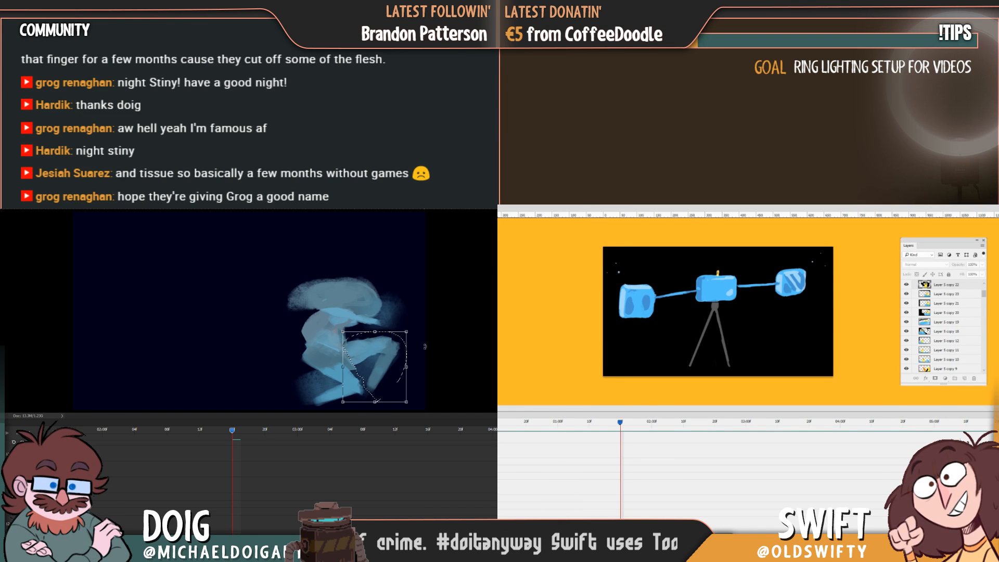
{"action": "left_click_drag", "start_coordinate": [420, 340], "coordinate": [413, 323]}
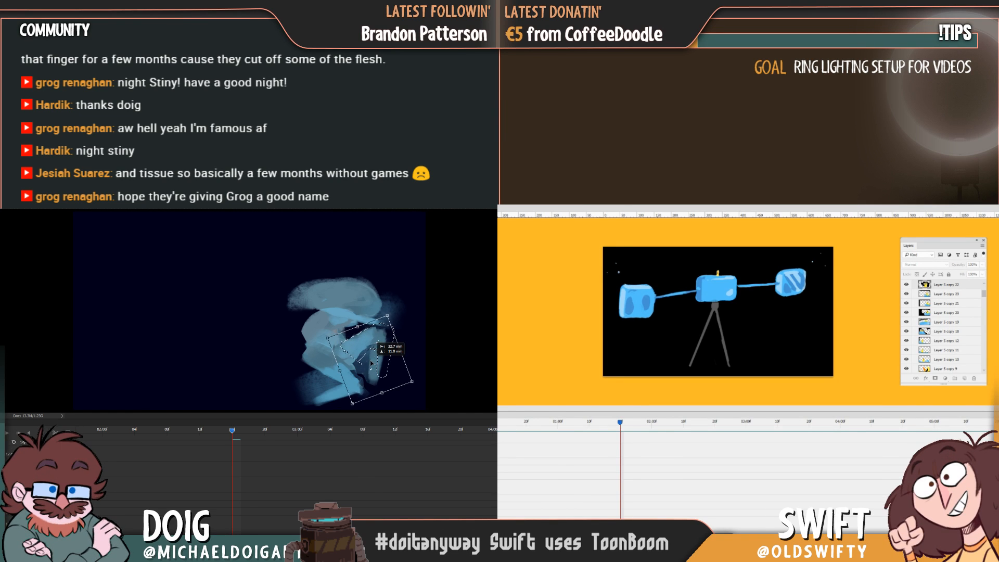
{"action": "left_click_drag", "start_coordinate": [378, 363], "coordinate": [371, 366]}
{"action": "key", "text": "Return"}
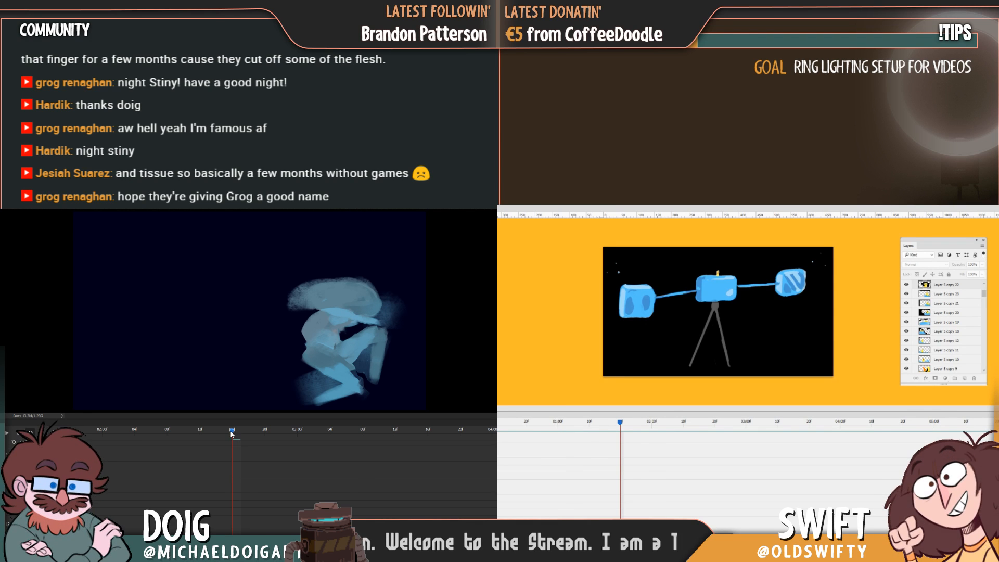
Play back the figure animation and scrub through the frames around 02:12f to 02:19f to check the leg's motion
{"action": "key", "text": "space"}
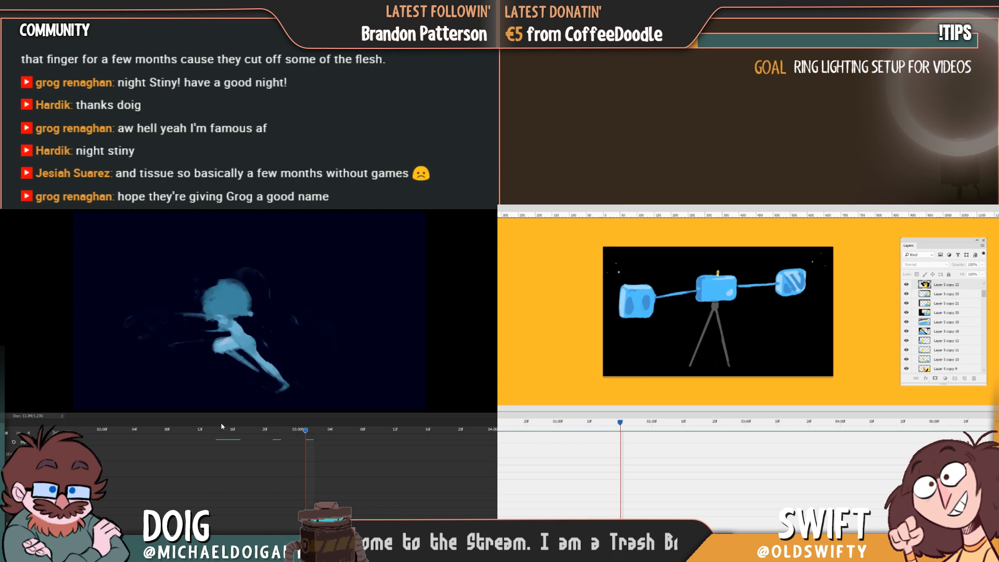
{"action": "left_click", "coordinate": [156, 431]}
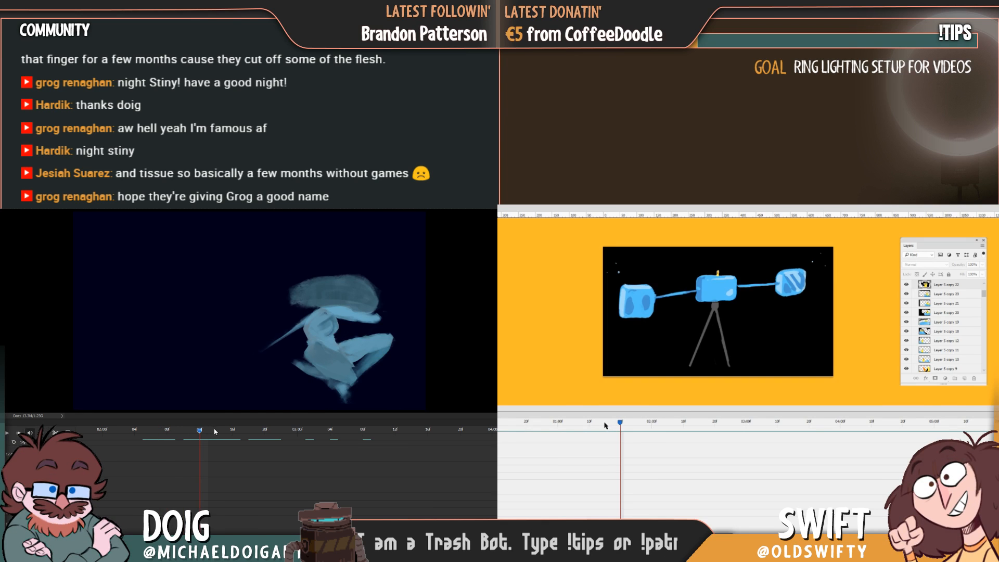
{"action": "left_click_drag", "start_coordinate": [240, 430], "coordinate": [226, 430]}
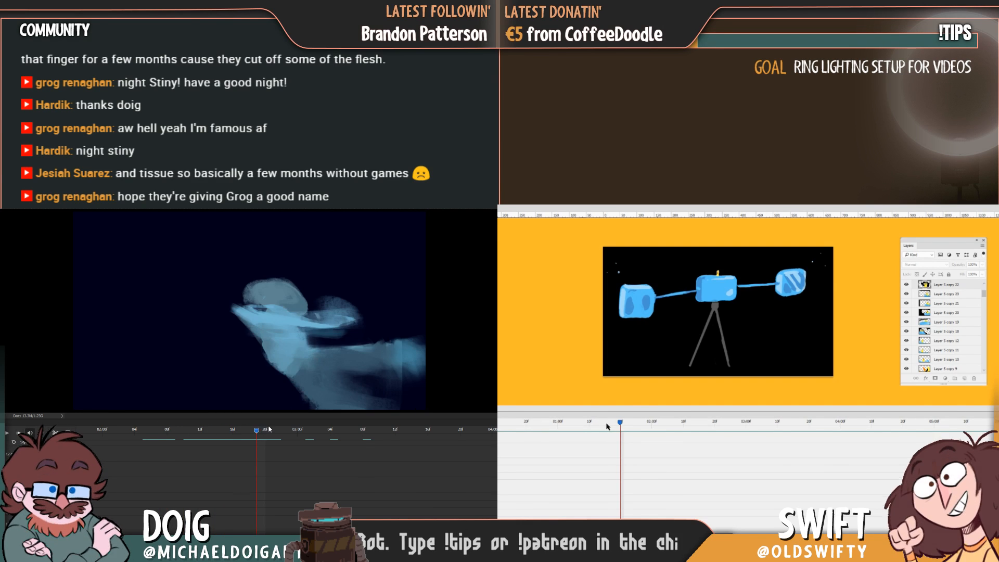
Return to 02:16f and rotate the figure's selected lower leg clockwise so the foot tucks inward
{"action": "mouse_move", "coordinate": [252, 428]}
{"action": "left_mouse_down"}
{"action": "mouse_move", "coordinate": [167, 426]}
{"action": "mouse_move", "coordinate": [234, 431]}
{"action": "left_mouse_up"}
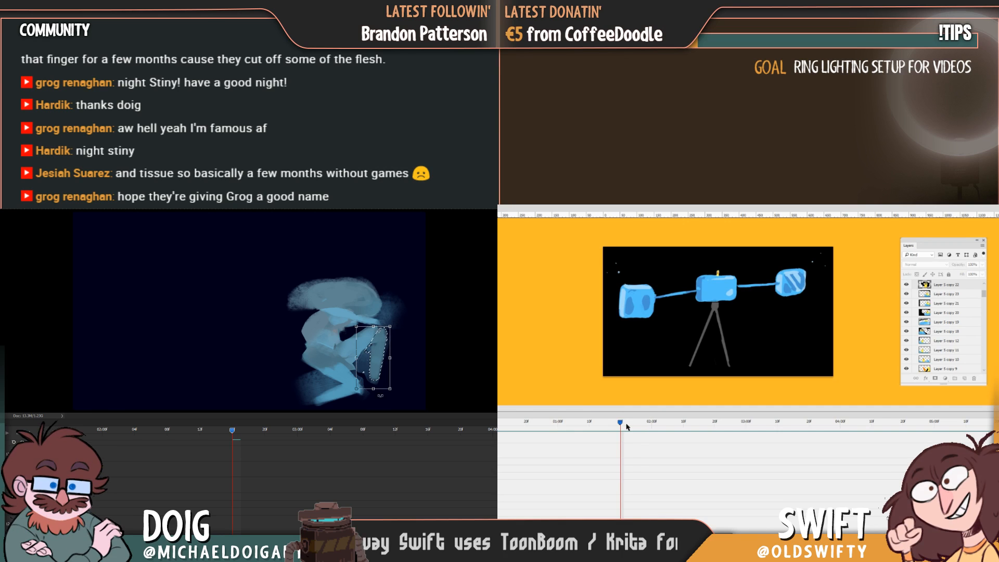
{"action": "left_click_drag", "start_coordinate": [394, 396], "coordinate": [371, 397]}
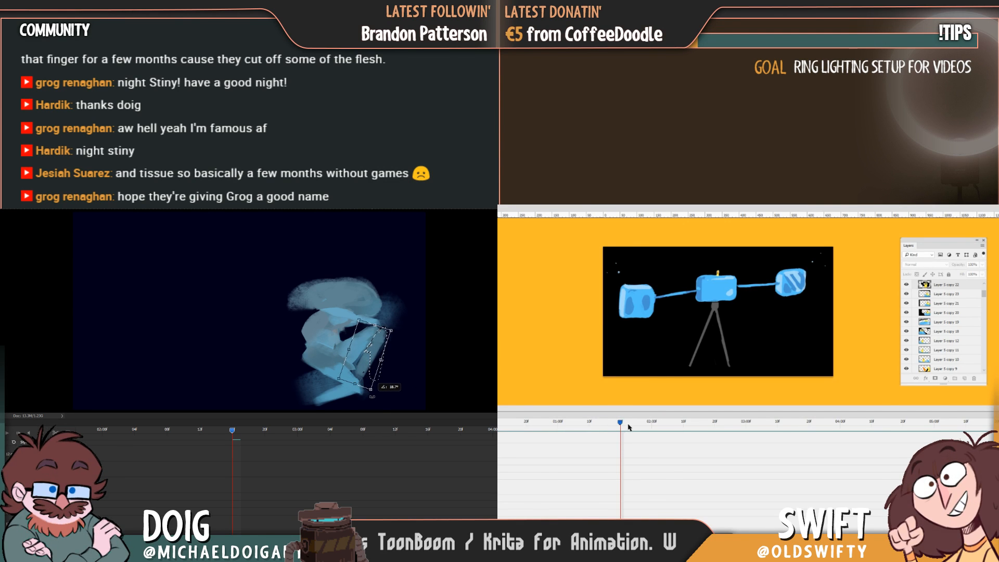
{"action": "key", "text": "Return"}
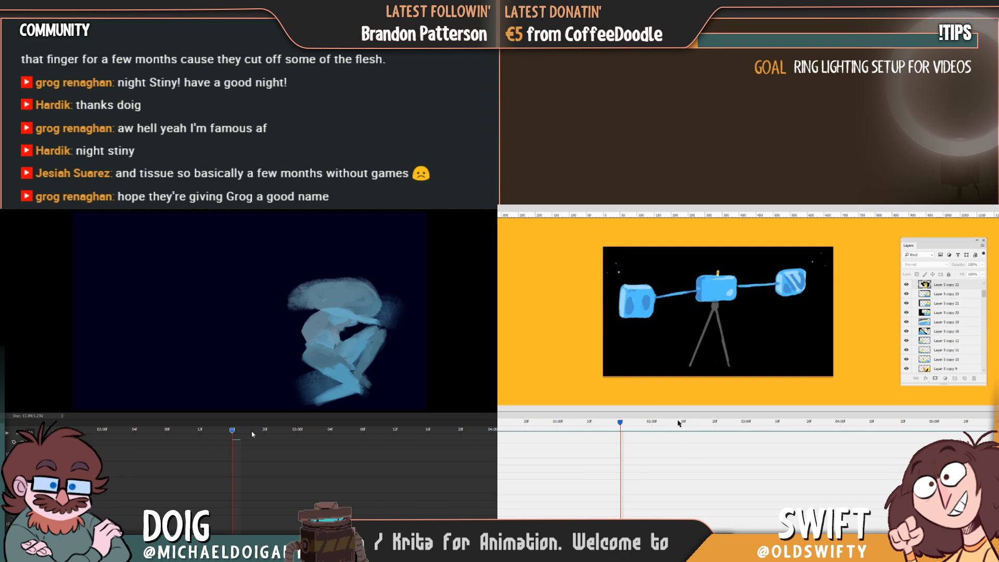
{"action": "mouse_move", "coordinate": [230, 435]}
{"action": "left_mouse_down"}
{"action": "mouse_move", "coordinate": [245, 432]}
{"action": "mouse_move", "coordinate": [222, 429]}
{"action": "mouse_move", "coordinate": [232, 426]}
{"action": "left_mouse_up"}
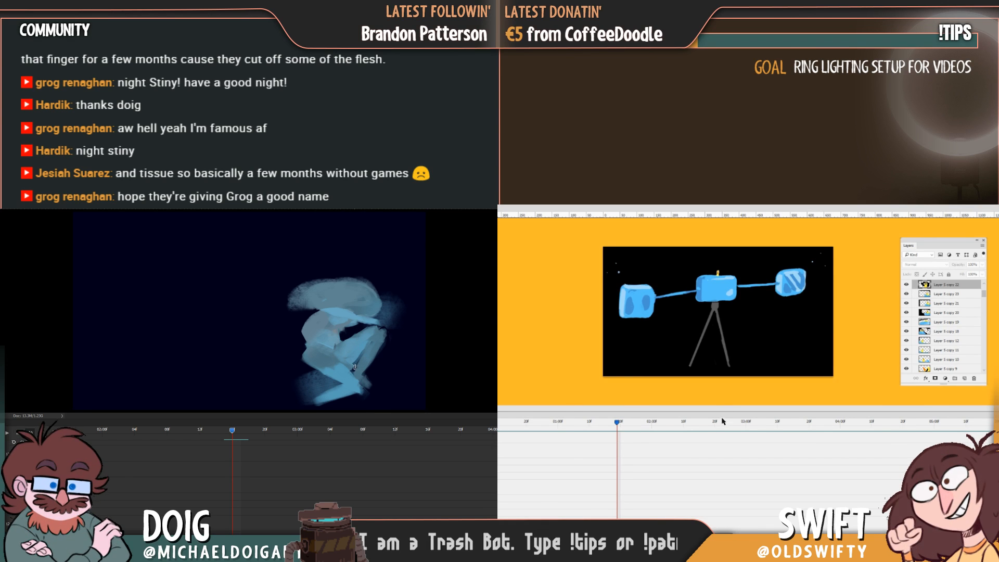
Play back the duck and robot animation from the start and from about 01:10f, and scrub through its later frames to review the motion
{"action": "left_click_drag", "start_coordinate": [628, 422], "coordinate": [620, 423]}
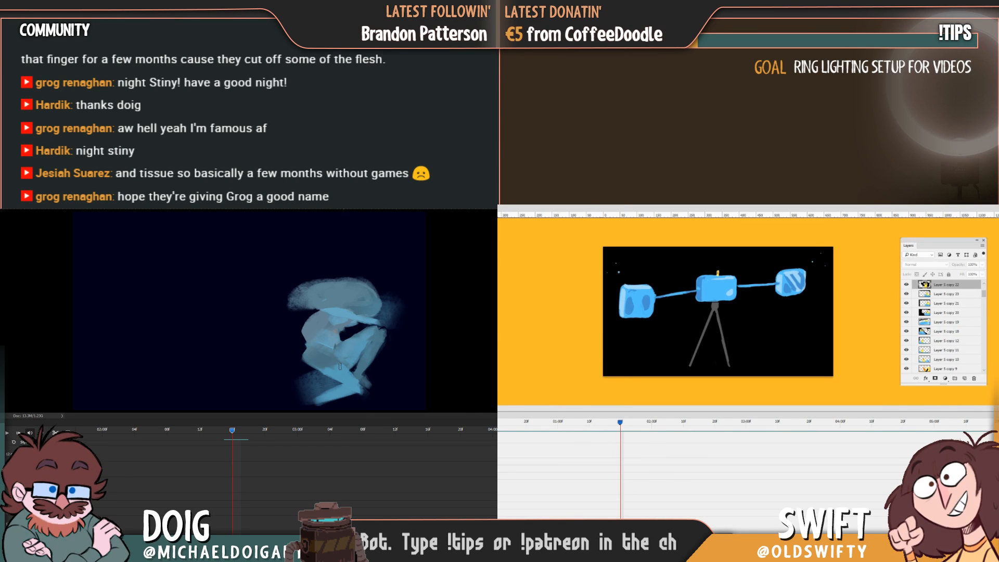
{"action": "left_click_drag", "start_coordinate": [622, 454], "coordinate": [498, 440]}
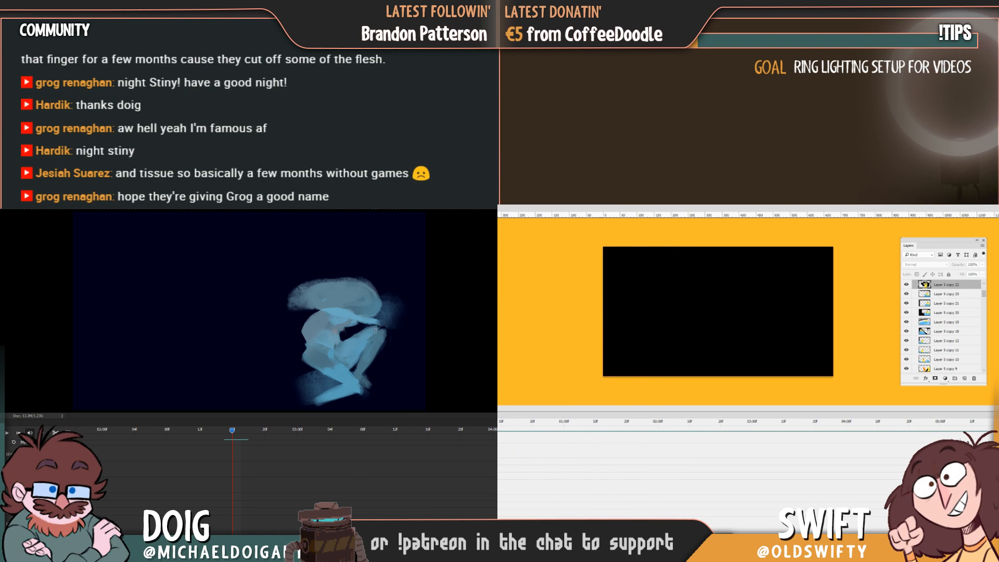
{"action": "key", "text": "space"}
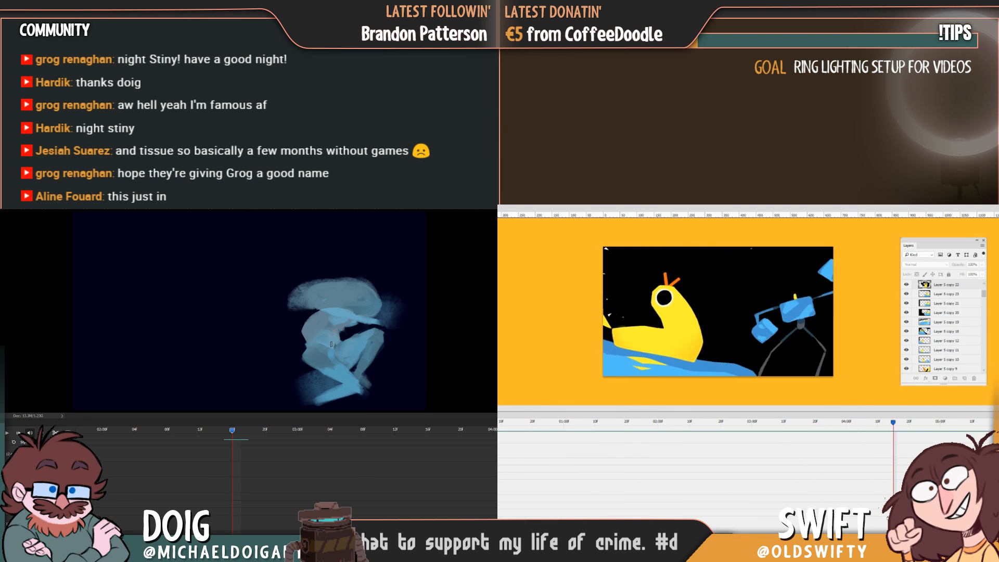
{"action": "left_click", "coordinate": [599, 422]}
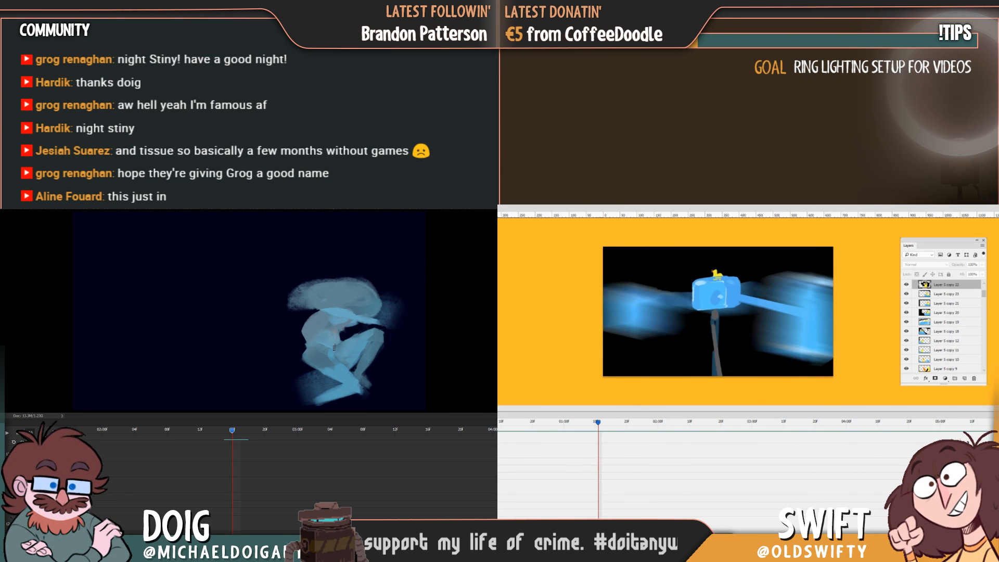
{"action": "key", "text": "space"}
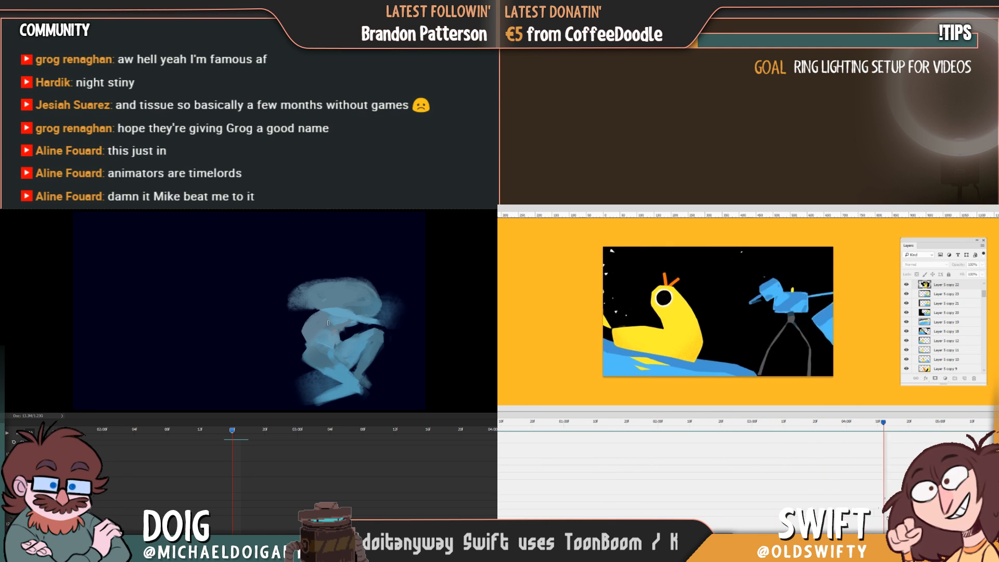
{"action": "key", "text": "space"}
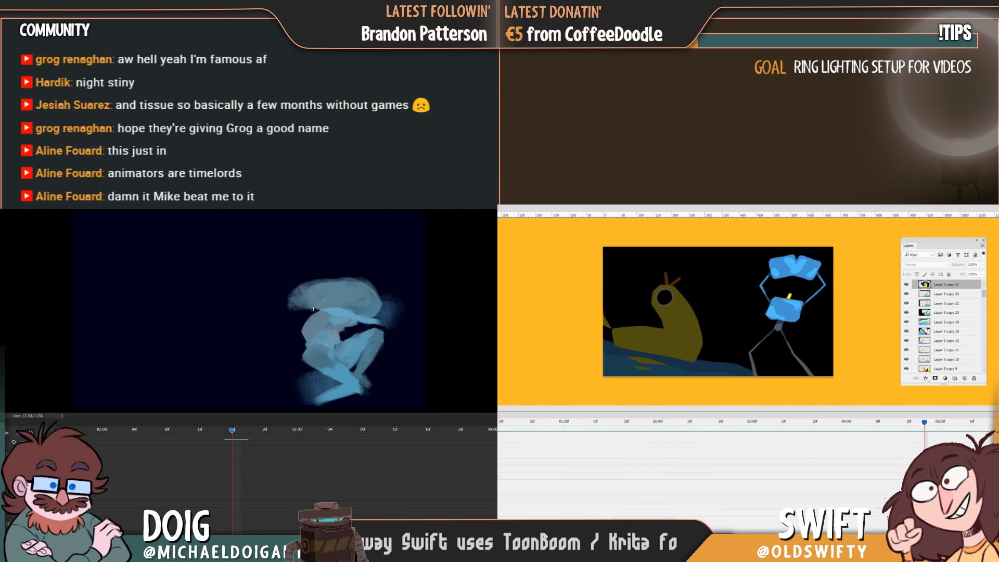
{"action": "scroll", "coordinate": [764, 517], "scroll_direction": "right", "scroll_amount": 3}
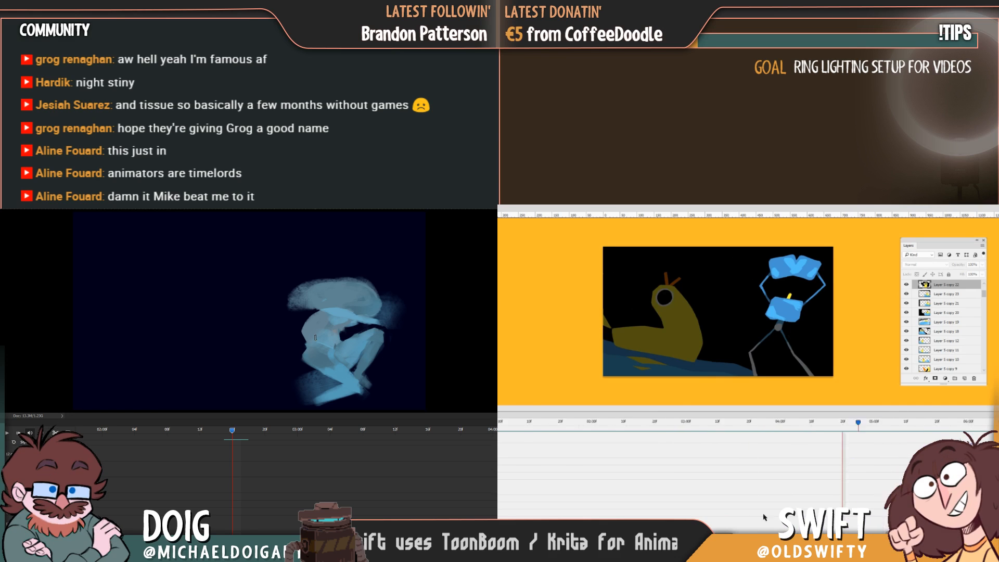
{"action": "scroll", "coordinate": [764, 517], "scroll_direction": "left", "scroll_amount": 3}
{"action": "left_click_drag", "start_coordinate": [499, 431], "coordinate": [838, 434]}
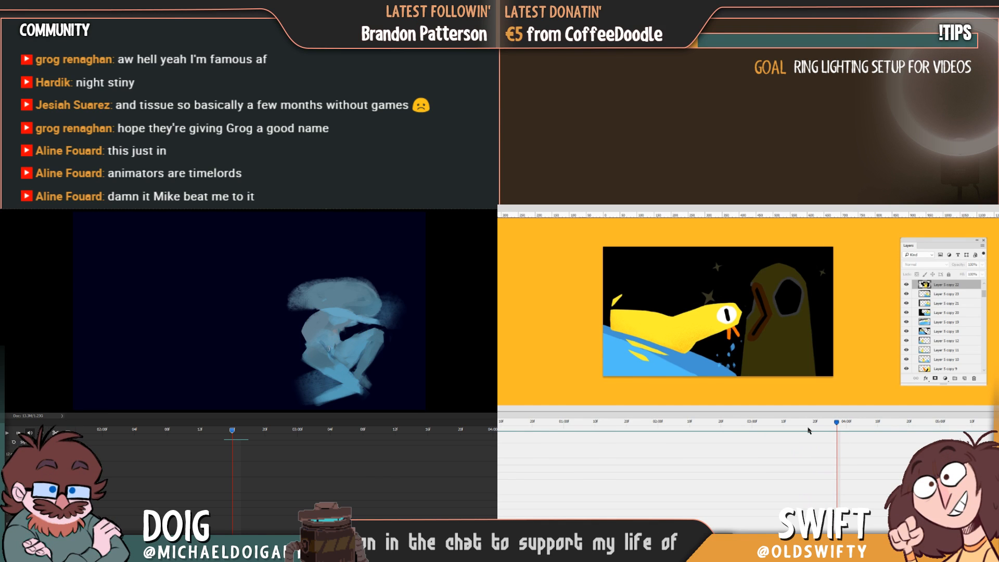
{"action": "left_click_drag", "start_coordinate": [840, 427], "coordinate": [965, 442]}
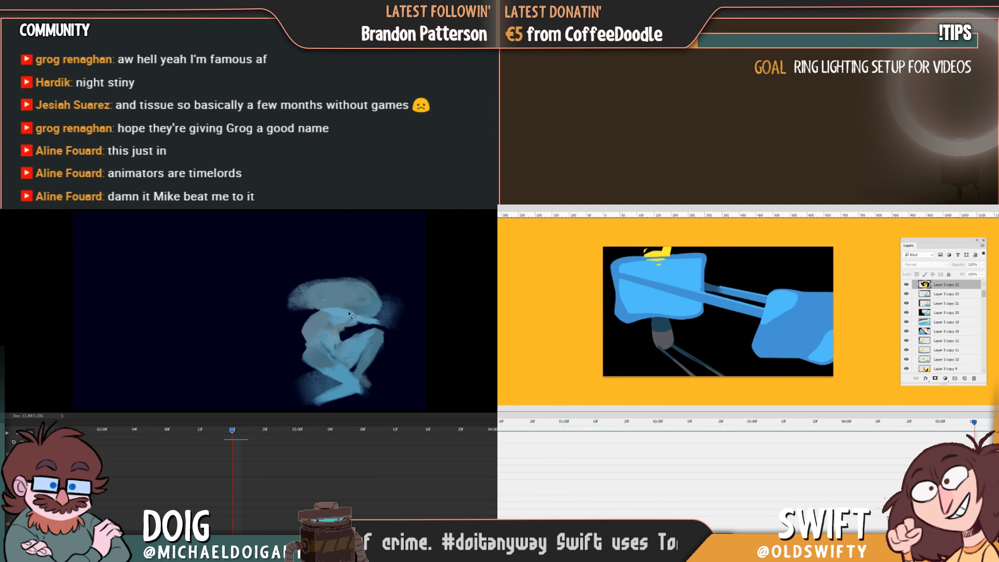
Select the figure's hair and upper torso at 02:16f, rotate them slightly clockwise, and play back the animation from about 02:12f
{"action": "mouse_move", "coordinate": [338, 342]}
{"action": "left_mouse_down"}
{"action": "mouse_move", "coordinate": [299, 333]}
{"action": "mouse_move", "coordinate": [279, 301]}
{"action": "mouse_move", "coordinate": [357, 251]}
{"action": "mouse_move", "coordinate": [409, 293]}
{"action": "mouse_move", "coordinate": [404, 325]}
{"action": "mouse_move", "coordinate": [347, 337]}
{"action": "mouse_move", "coordinate": [335, 336]}
{"action": "left_mouse_up"}
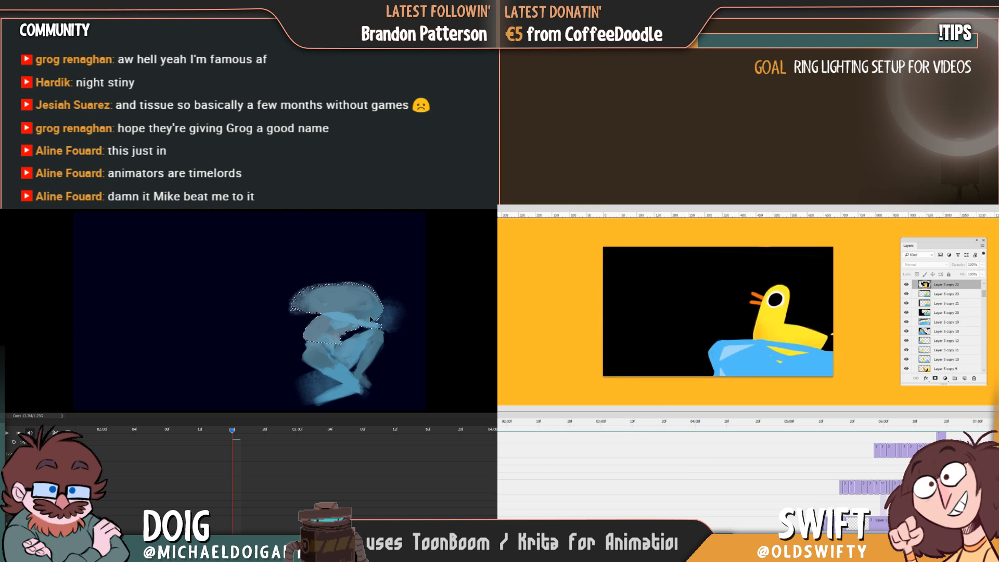
{"action": "key", "text": "ctrl+t"}
{"action": "left_click_drag", "start_coordinate": [404, 341], "coordinate": [403, 345]}
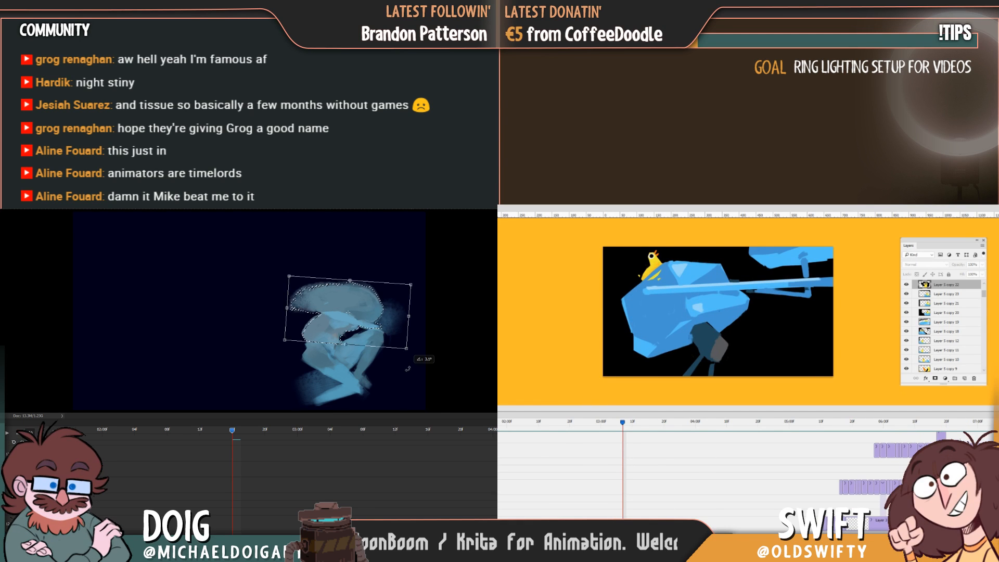
{"action": "key", "text": "Return"}
{"action": "key", "text": "ctrl+d"}
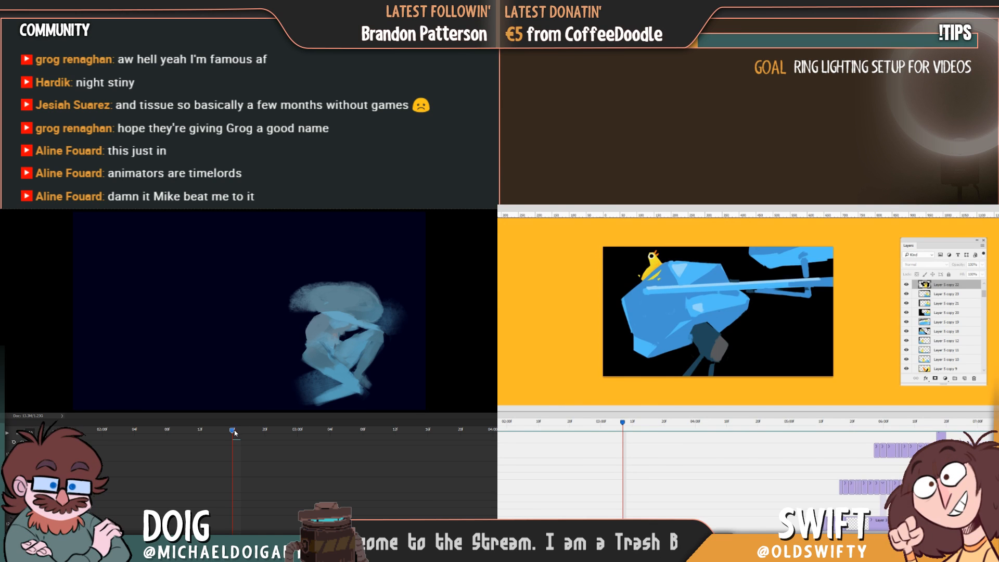
{"action": "left_click_drag", "start_coordinate": [232, 430], "coordinate": [199, 433]}
{"action": "key", "text": "space"}
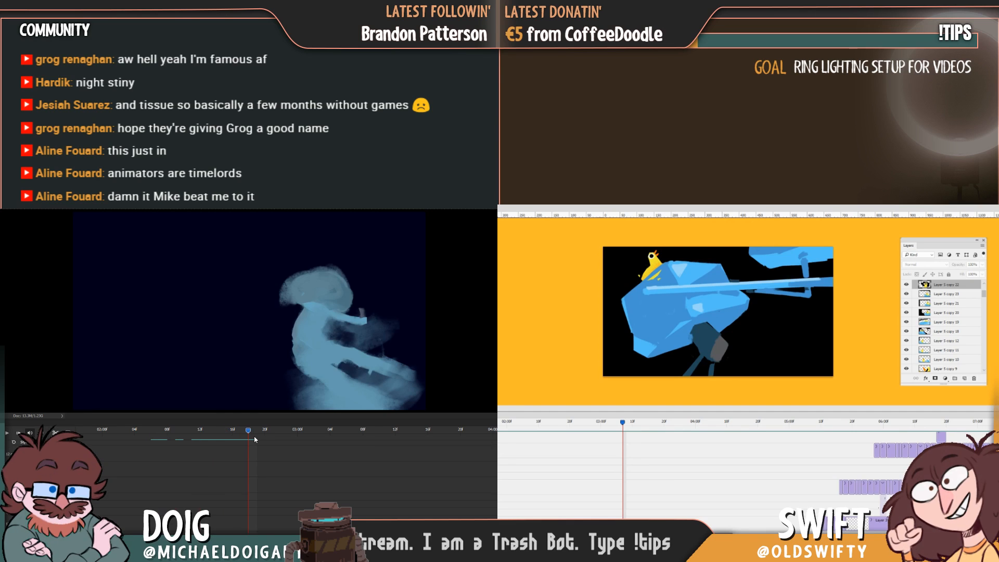
Set up a video render of the duck animation with the file name Theduck.mp4
{"action": "left_click", "coordinate": [523, 378]}
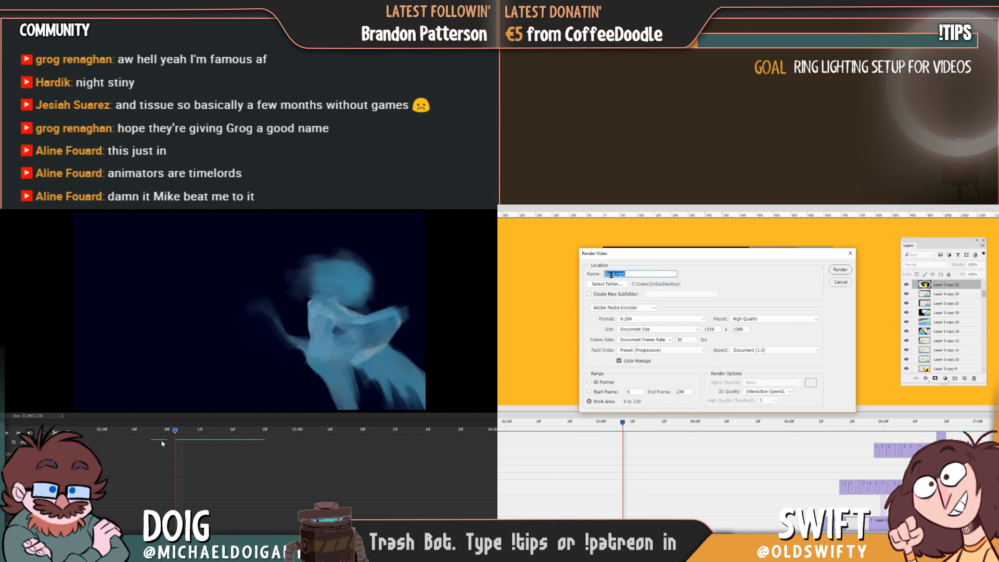
{"action": "left_click", "coordinate": [617, 273]}
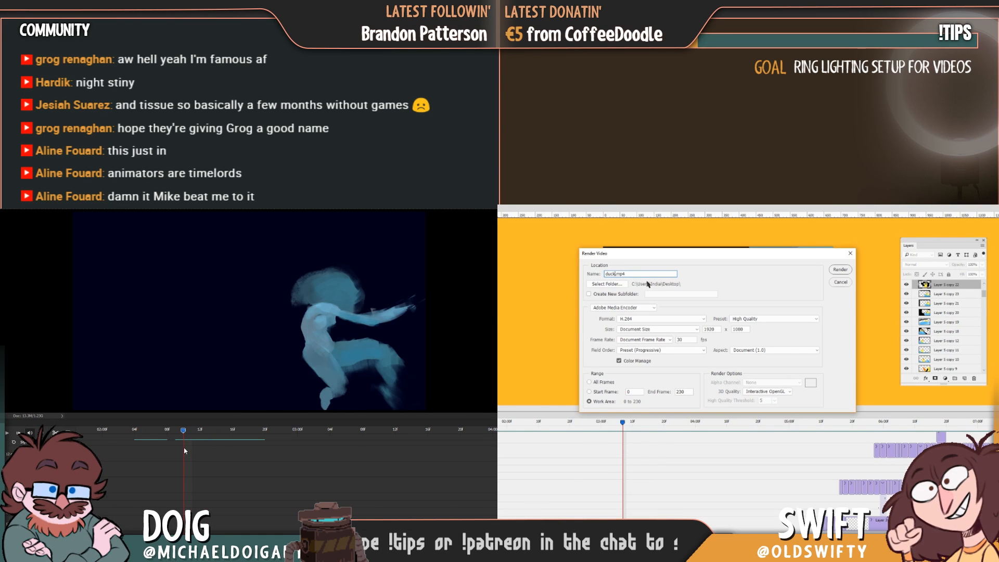
{"action": "key", "text": "Home"}
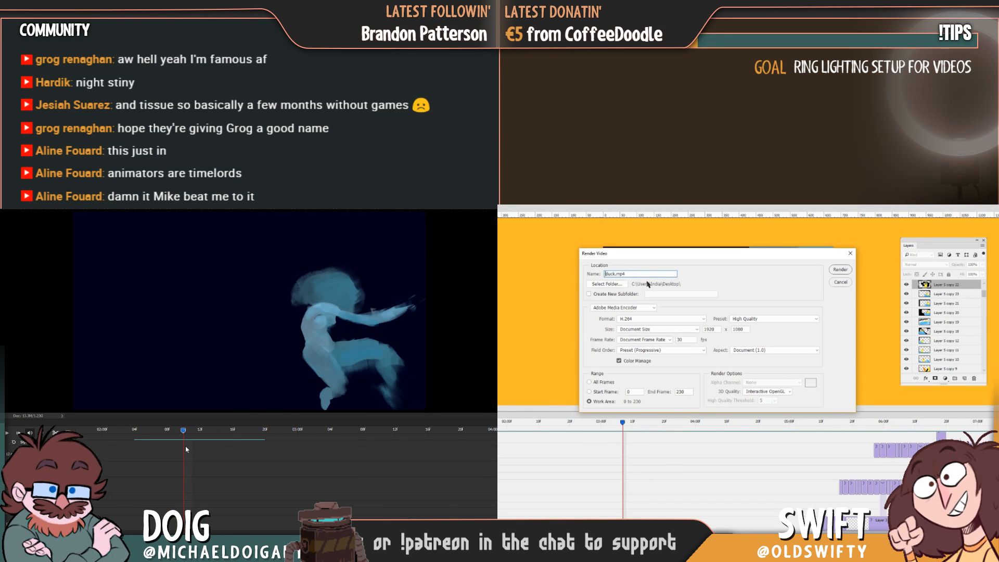
{"action": "type", "text": "The"}
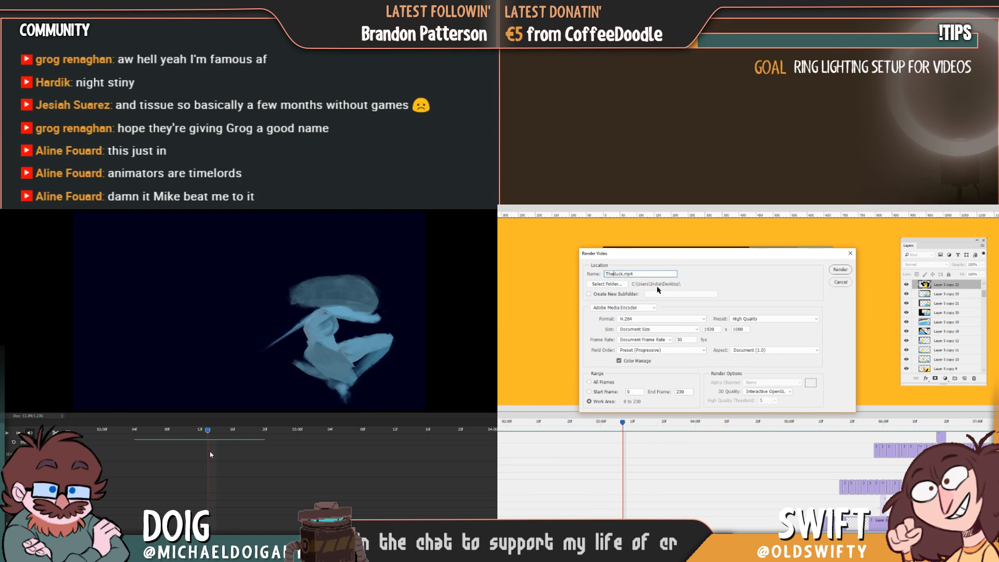
Choose the Patreon folder on the desktop as the render destination and start rendering the duck video
{"action": "left_click", "coordinate": [616, 283]}
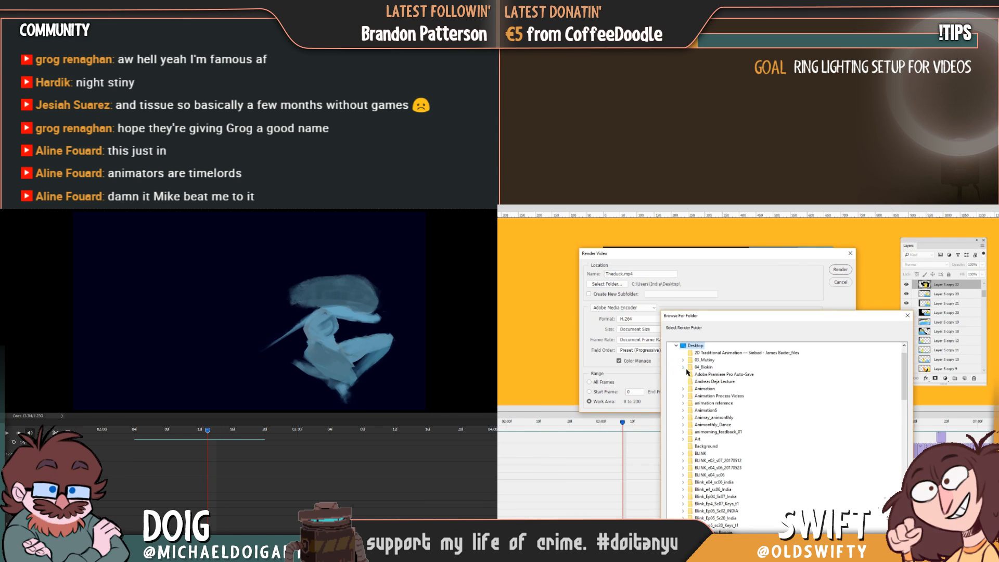
{"action": "left_click_drag", "start_coordinate": [905, 379], "coordinate": [888, 495]}
{"action": "left_click_drag", "start_coordinate": [208, 432], "coordinate": [187, 432]}
{"action": "left_click_drag", "start_coordinate": [887, 496], "coordinate": [887, 499]}
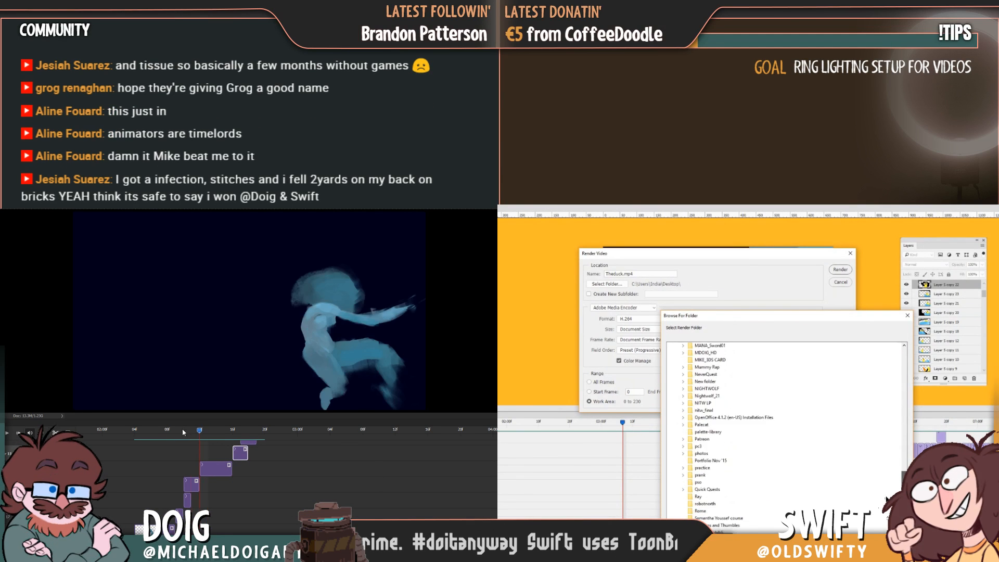
{"action": "left_click_drag", "start_coordinate": [187, 432], "coordinate": [167, 433]}
{"action": "left_click_drag", "start_coordinate": [887, 498], "coordinate": [886, 503]}
{"action": "left_click", "coordinate": [693, 419]}
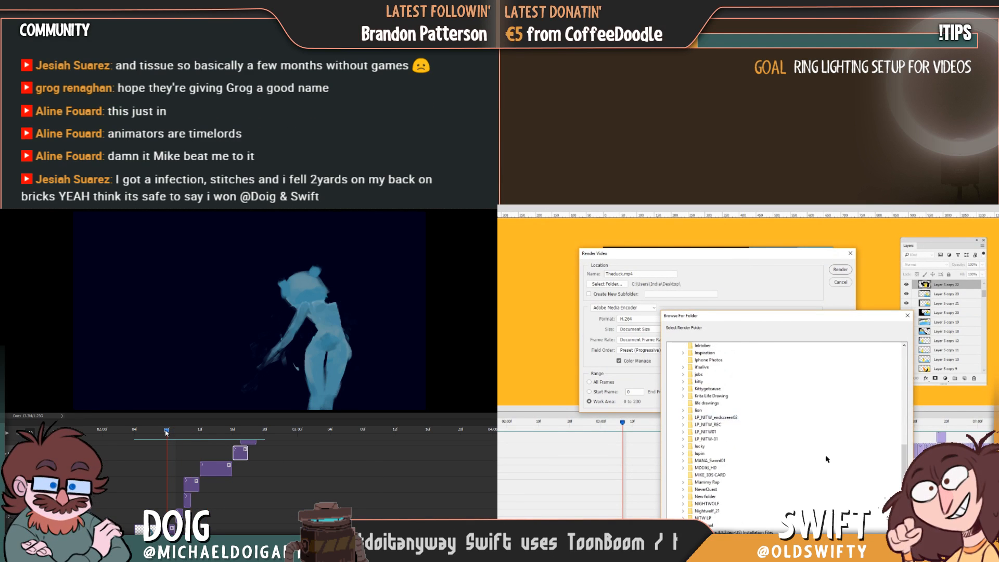
{"action": "left_click_drag", "start_coordinate": [863, 321], "coordinate": [809, 239]}
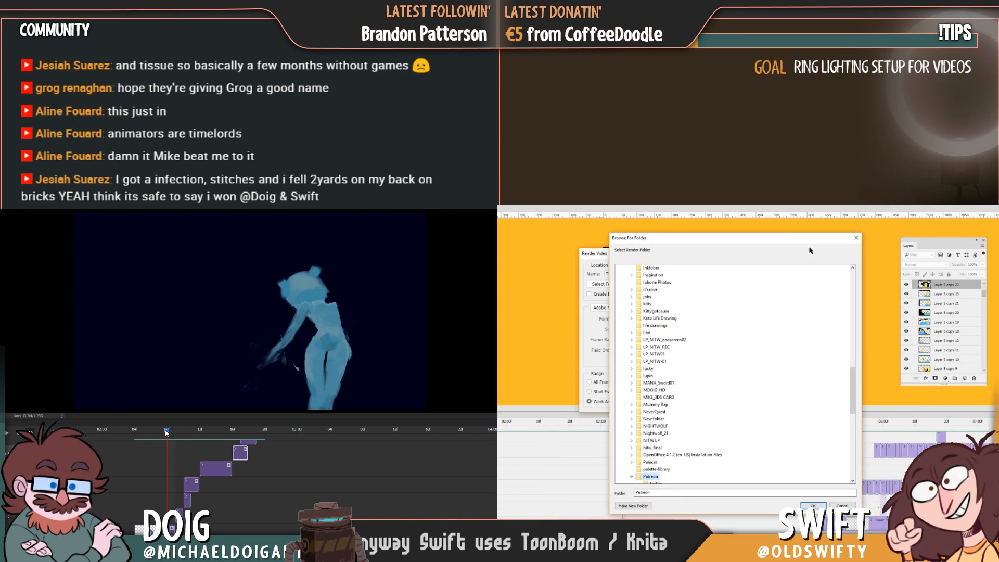
{"action": "left_click", "coordinate": [813, 505]}
{"action": "left_click_drag", "start_coordinate": [166, 433], "coordinate": [235, 438]}
{"action": "left_click", "coordinate": [840, 271]}
Retime the figure's adjoining clips so the later drawing starts at 02:15f, and play back the motion from about 02:09f and 02:07f
{"action": "mouse_move", "coordinate": [244, 441]}
{"action": "left_mouse_down"}
{"action": "mouse_move", "coordinate": [204, 440]}
{"action": "mouse_move", "coordinate": [263, 434]}
{"action": "mouse_move", "coordinate": [240, 439]}
{"action": "mouse_move", "coordinate": [224, 468]}
{"action": "mouse_move", "coordinate": [228, 454]}
{"action": "left_mouse_up"}
{"action": "left_click", "coordinate": [227, 469]}
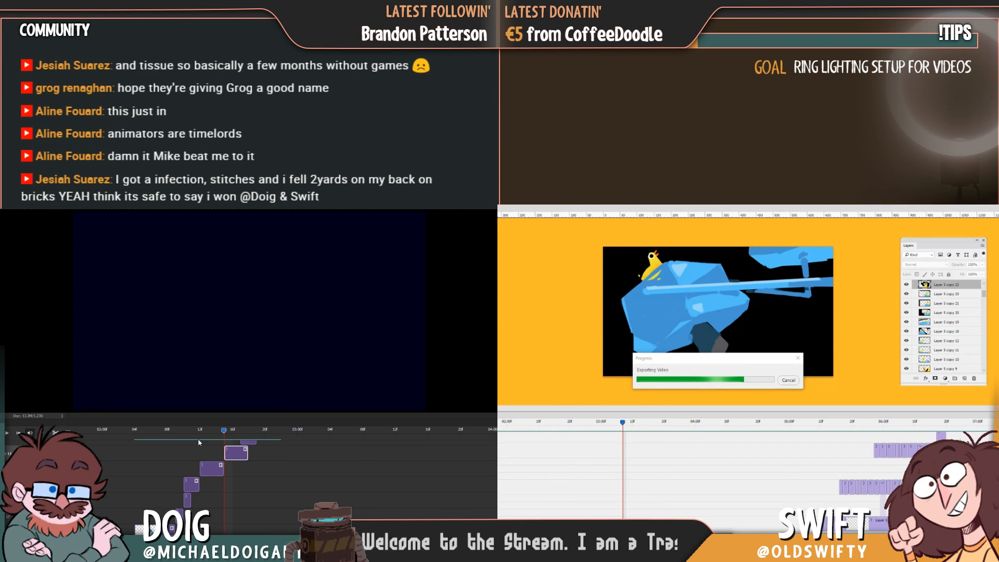
{"action": "left_click", "coordinate": [175, 430]}
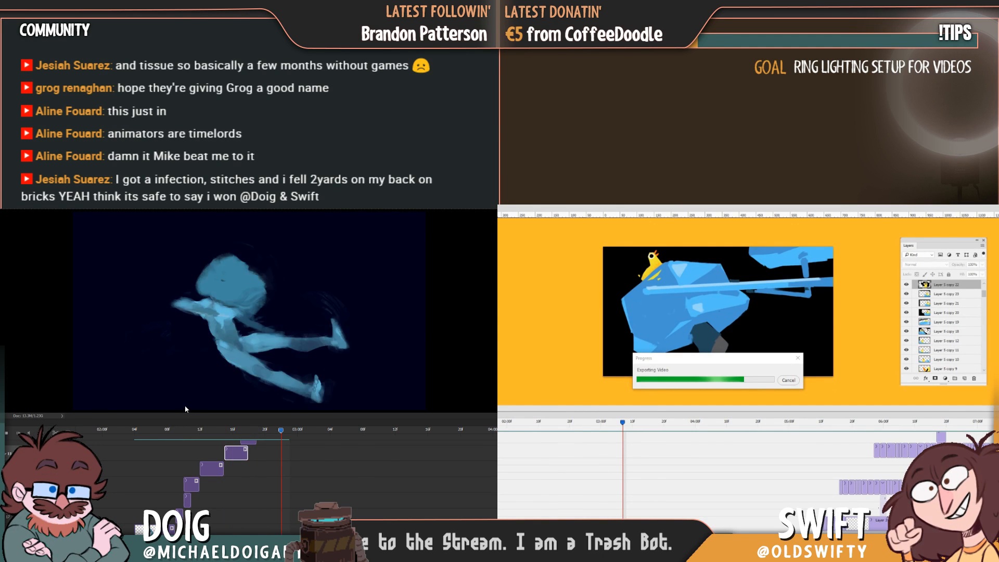
{"action": "key", "text": "space"}
{"action": "left_click", "coordinate": [158, 431]}
{"action": "key", "text": "space"}
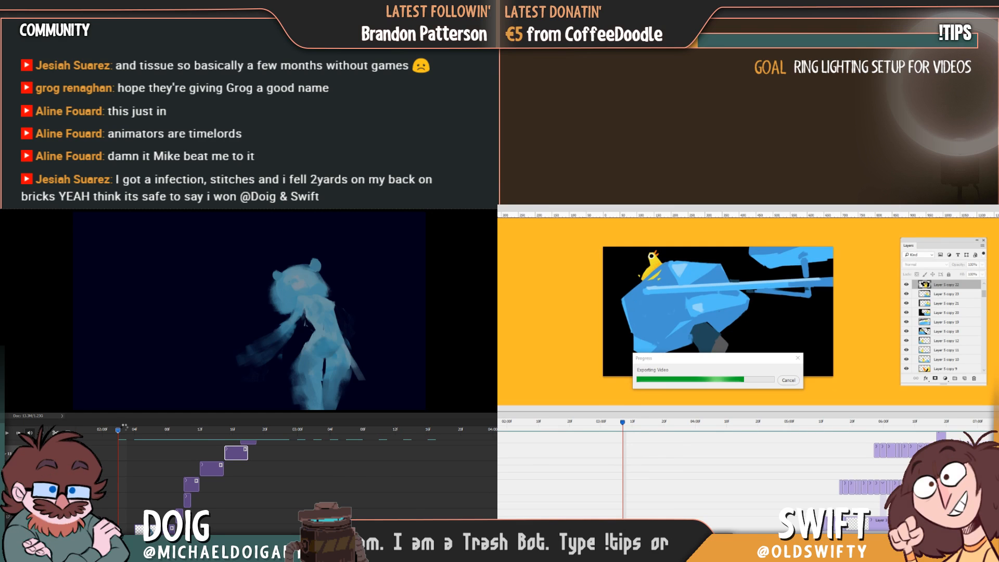
Step back and forth through the figure's frames from about 02:15f to 02:19f to examine how the drawings overlap
{"action": "left_click_drag", "start_coordinate": [129, 428], "coordinate": [248, 436]}
{"action": "key", "text": "Left"}
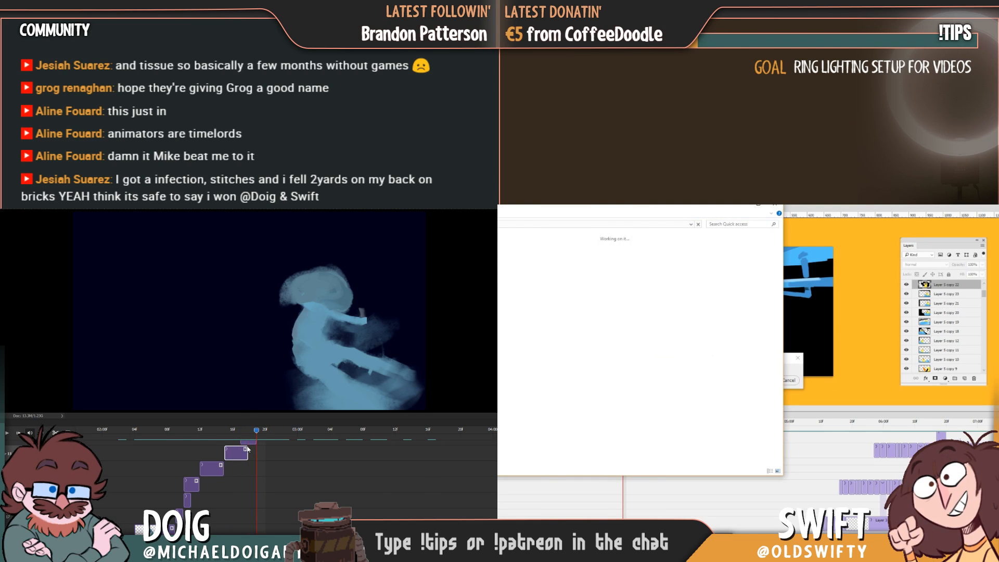
{"action": "key", "text": "Left"}
{"action": "key", "text": "Left"}
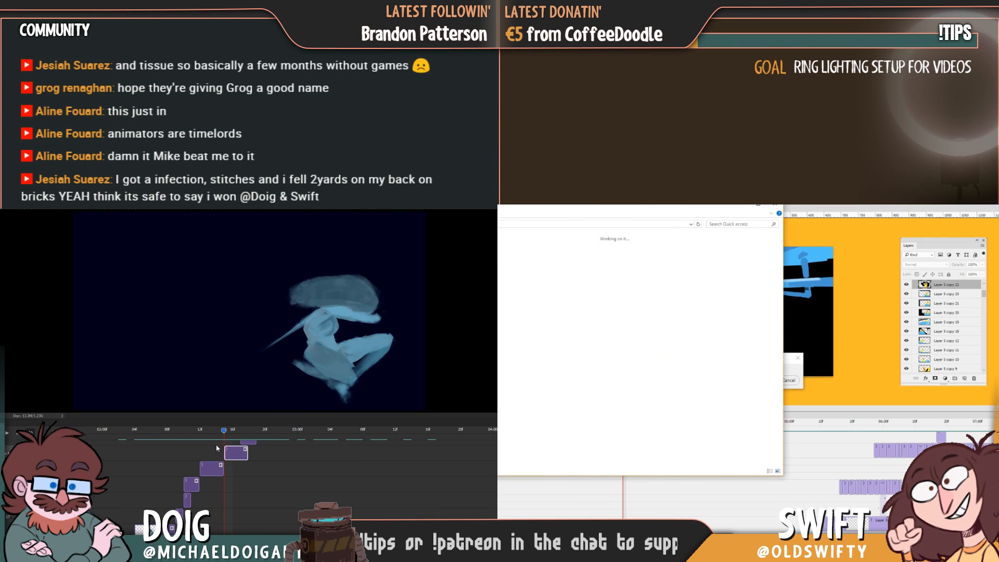
{"action": "key", "text": "Right"}
{"action": "key", "text": "Right"}
{"action": "key", "text": "Right"}
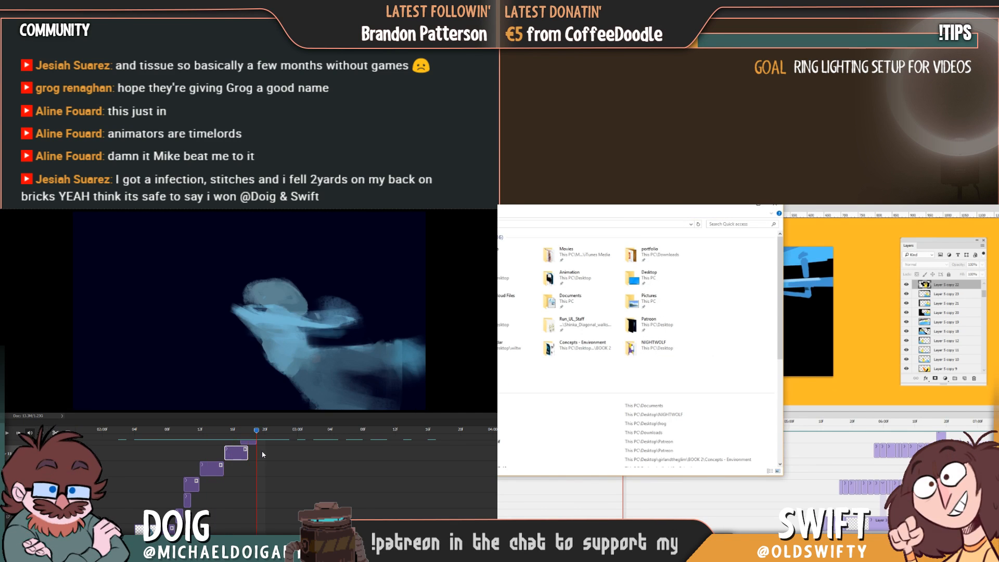
{"action": "key", "text": "Right"}
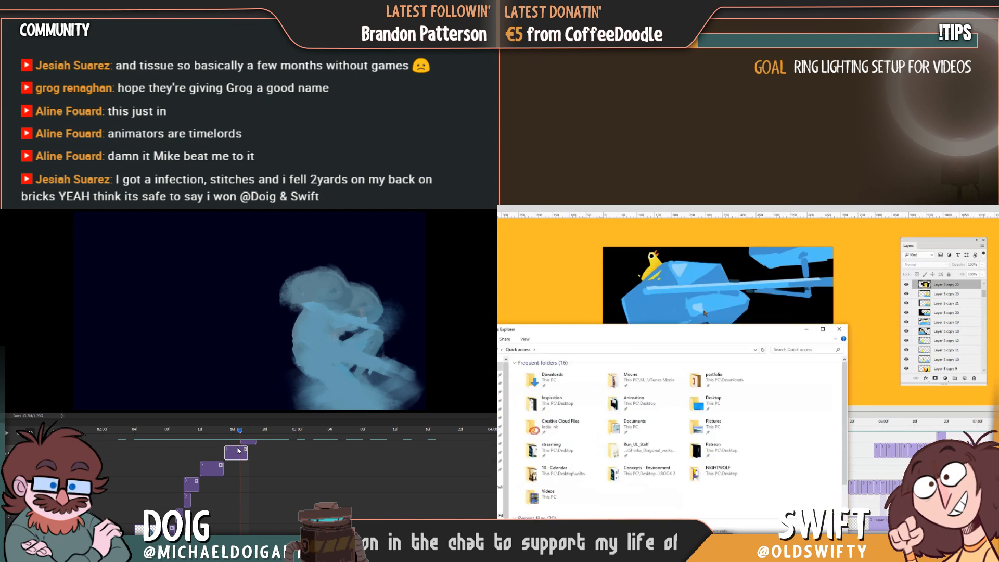
{"action": "key", "text": "Left"}
{"action": "key", "text": "Left"}
{"action": "key", "text": "Left"}
{"action": "key", "text": "Right"}
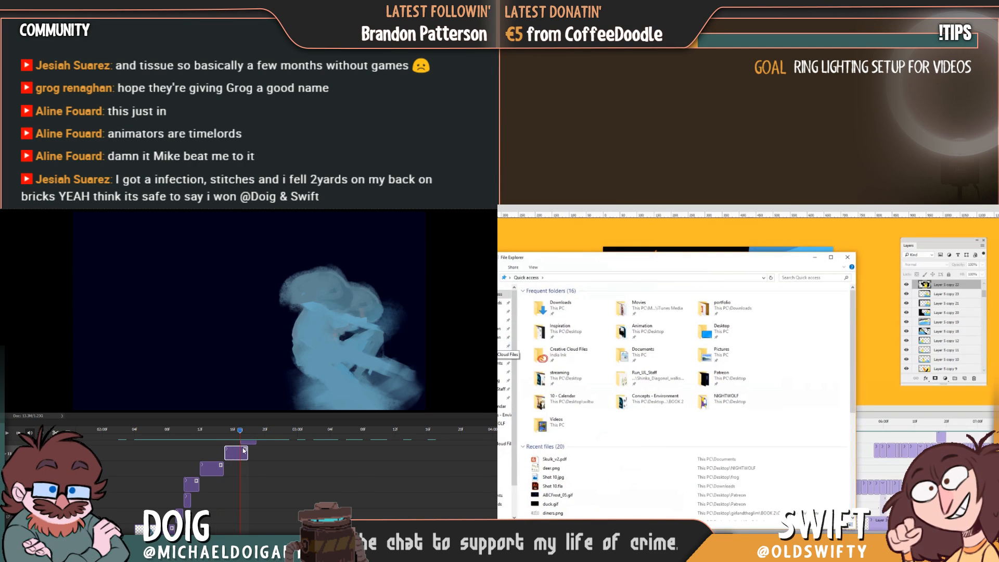
{"action": "key", "text": "Right"}
{"action": "key", "text": "Left"}
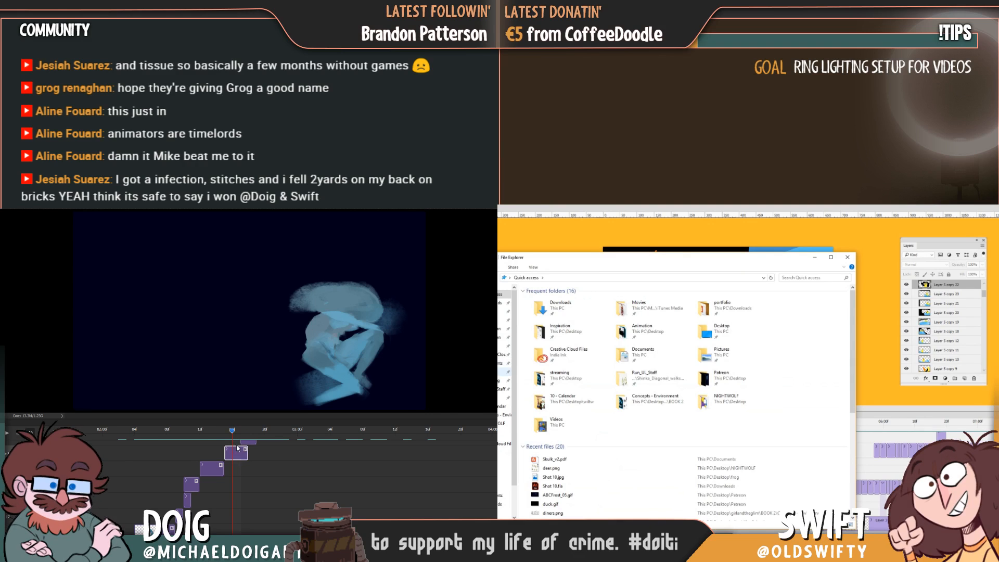
{"action": "key", "text": "Right"}
{"action": "key", "text": "Right"}
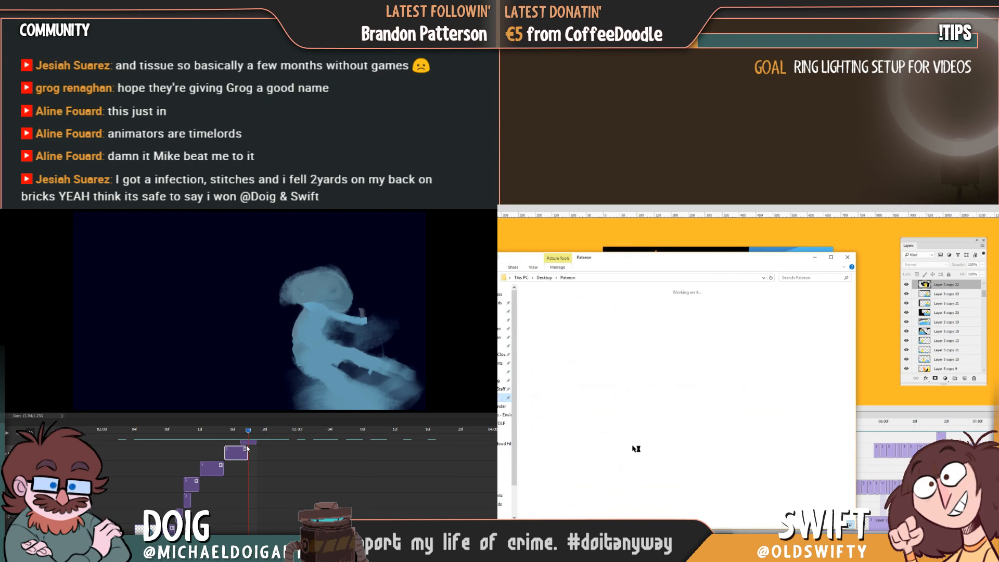
Shorten the figure's 02:15f clip to end at 02:17f where the next drawing begins, and play back the animation from about 02:03f
{"action": "mouse_move", "coordinate": [247, 454]}
{"action": "left_mouse_down"}
{"action": "mouse_move", "coordinate": [247, 433]}
{"action": "mouse_move", "coordinate": [257, 433]}
{"action": "mouse_move", "coordinate": [213, 437]}
{"action": "left_mouse_up"}
{"action": "key", "text": "Left"}
{"action": "key", "text": "Left"}
{"action": "key", "text": "Left"}
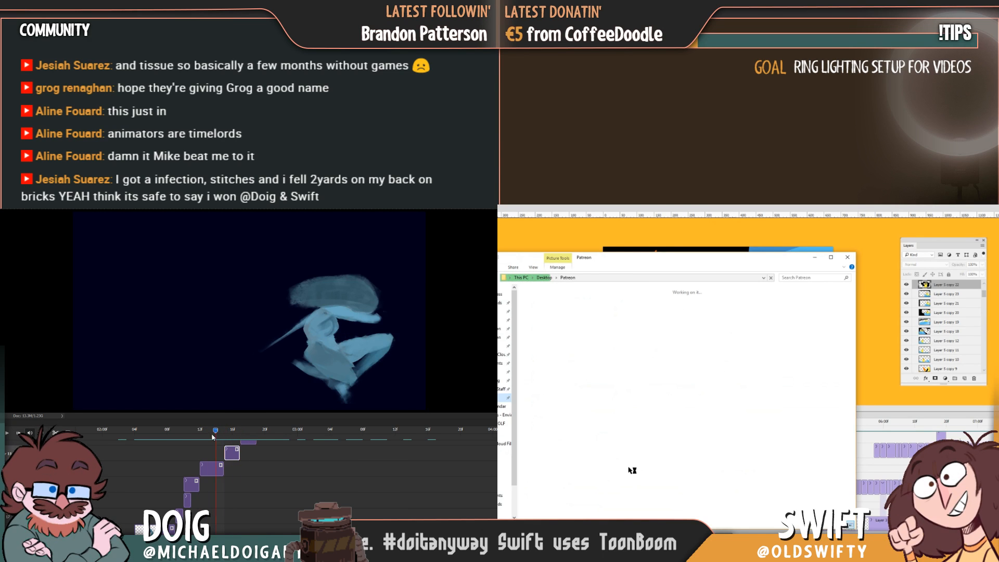
{"action": "key", "text": "space"}
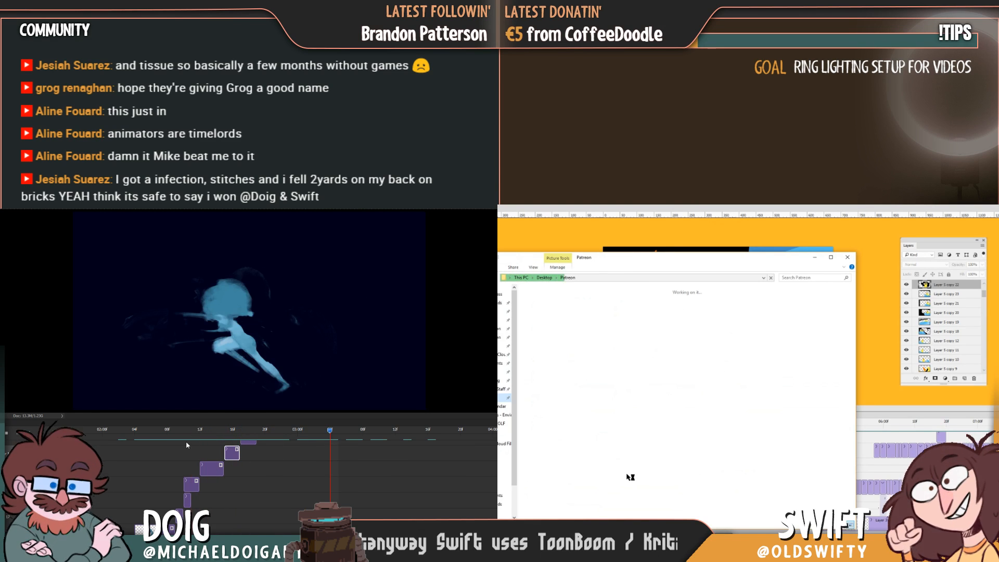
{"action": "left_click", "coordinate": [160, 434]}
{"action": "left_click_drag", "start_coordinate": [162, 431], "coordinate": [132, 436]}
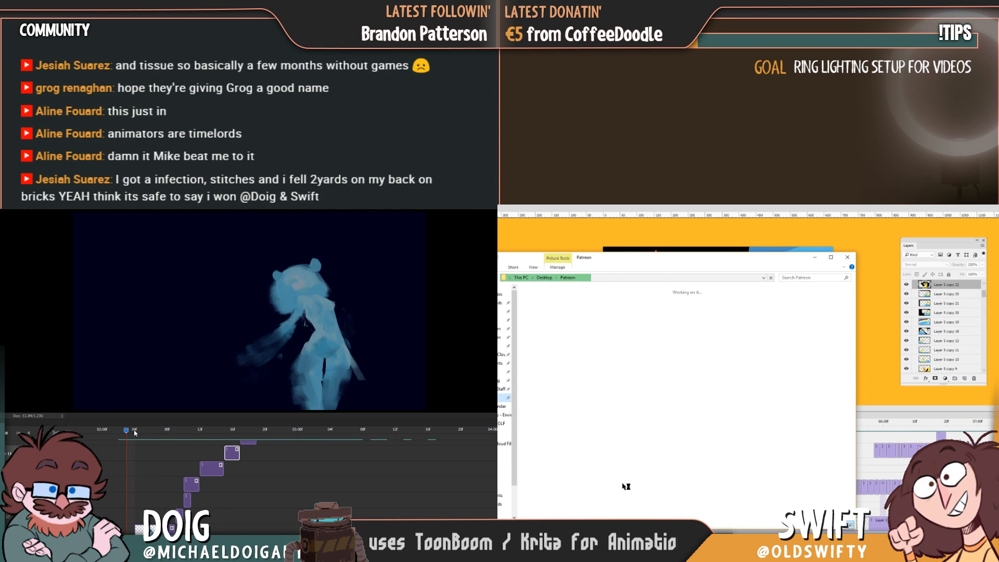
{"action": "key", "text": "space"}
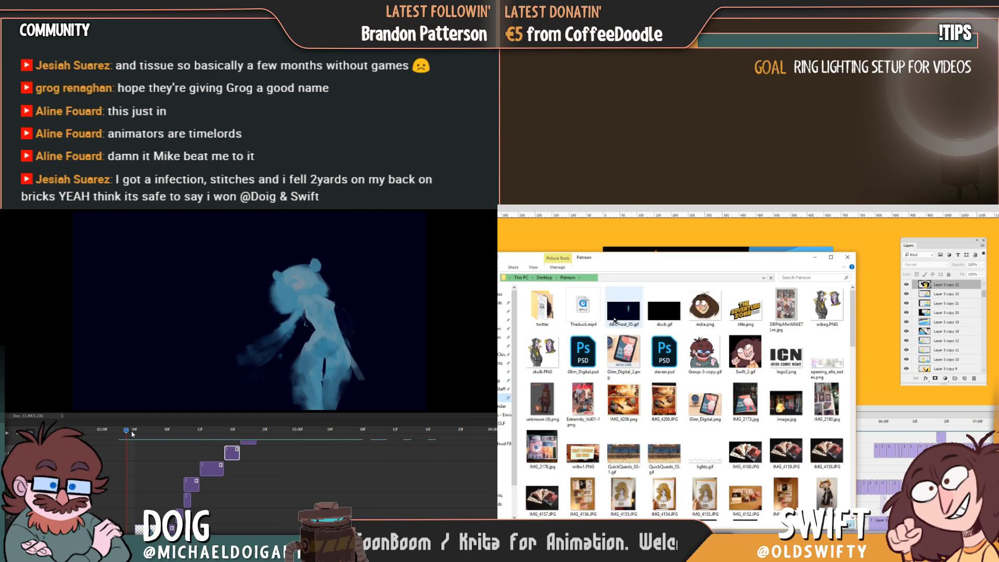
Open the rendered Theduck.mp4 from the Patreon folder, minimize the folder window, and scrub the figure animation between 02:08f and 02:13f
{"action": "left_click", "coordinate": [591, 324]}
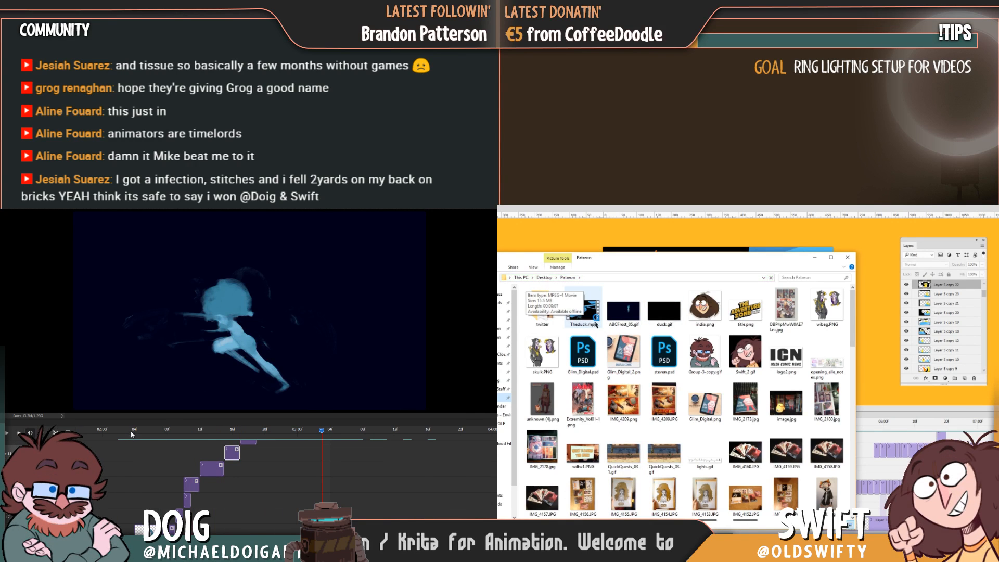
{"action": "left_click", "coordinate": [595, 325]}
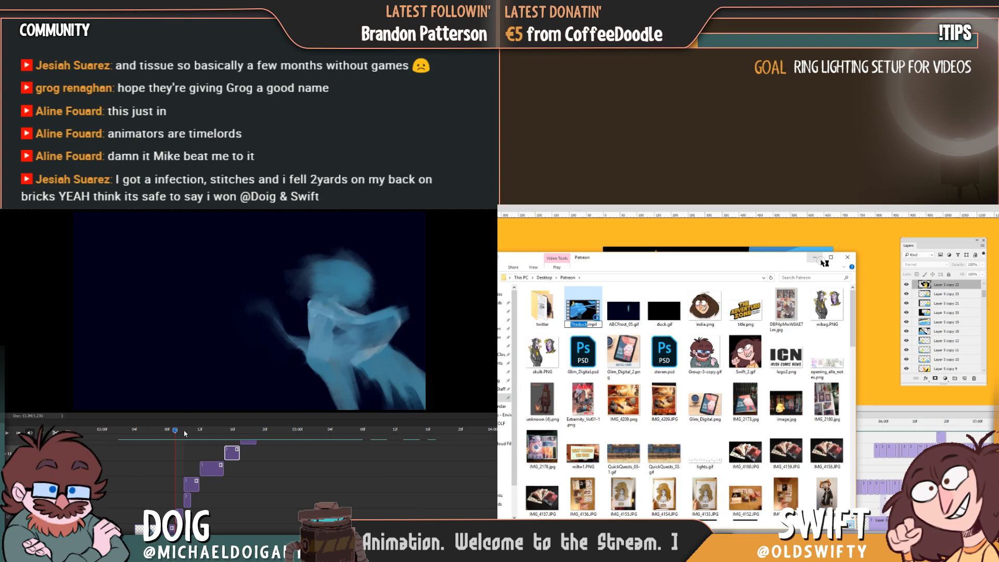
{"action": "left_click", "coordinate": [209, 432]}
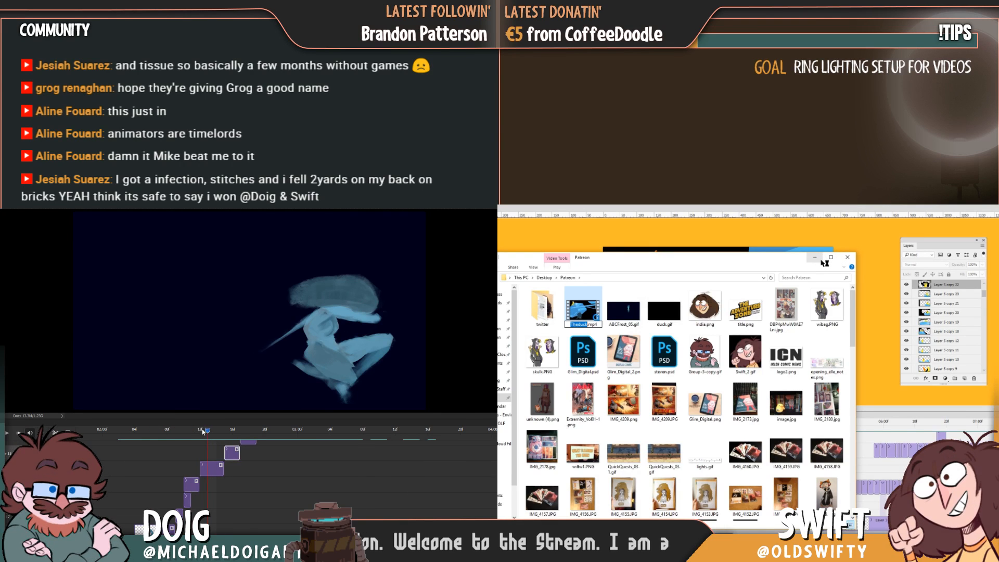
{"action": "left_click", "coordinate": [166, 432]}
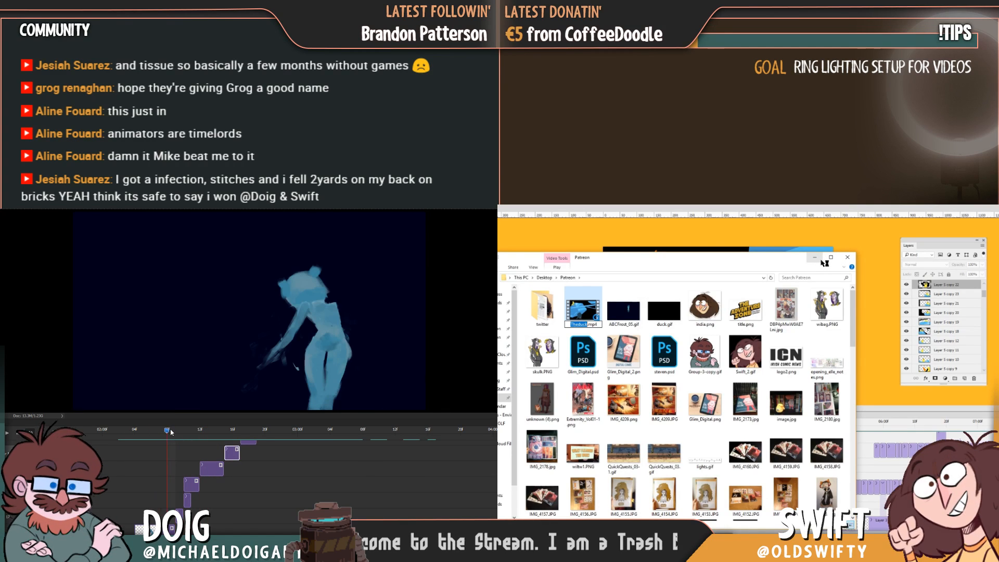
{"action": "left_click", "coordinate": [822, 261]}
{"action": "left_click_drag", "start_coordinate": [167, 432], "coordinate": [207, 432]}
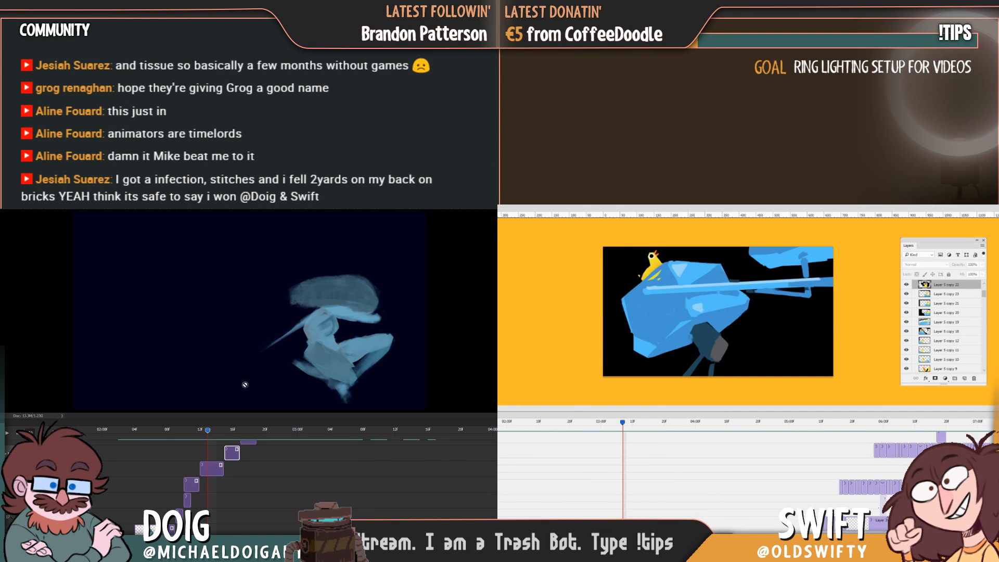
Select the figure's drawing layer at 02:13f, and repaint the outstretched arm and hand on the 02:17f drawing
{"action": "left_click", "coordinate": [366, 326], "text": "ctrl"}
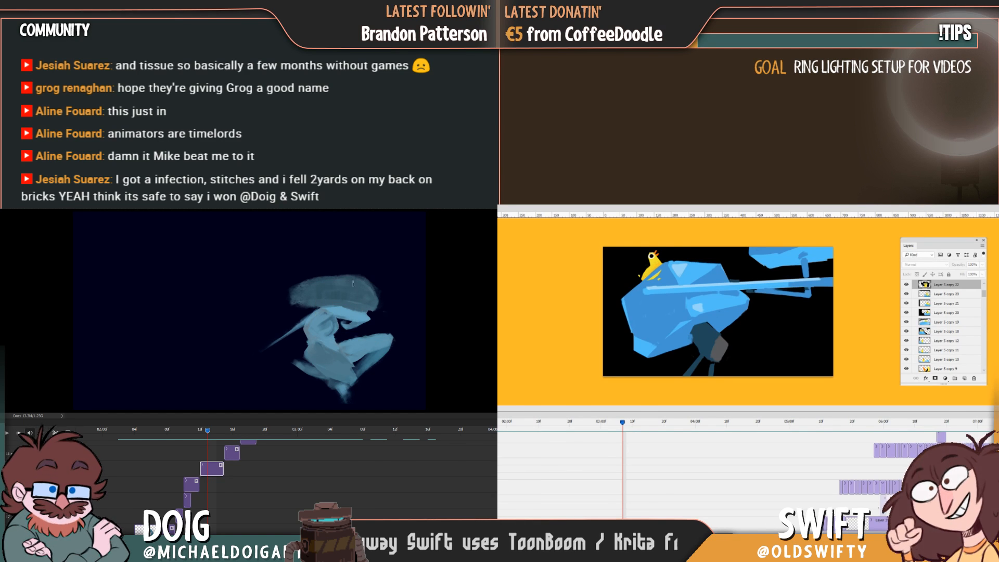
{"action": "left_click_drag", "start_coordinate": [208, 433], "coordinate": [241, 430]}
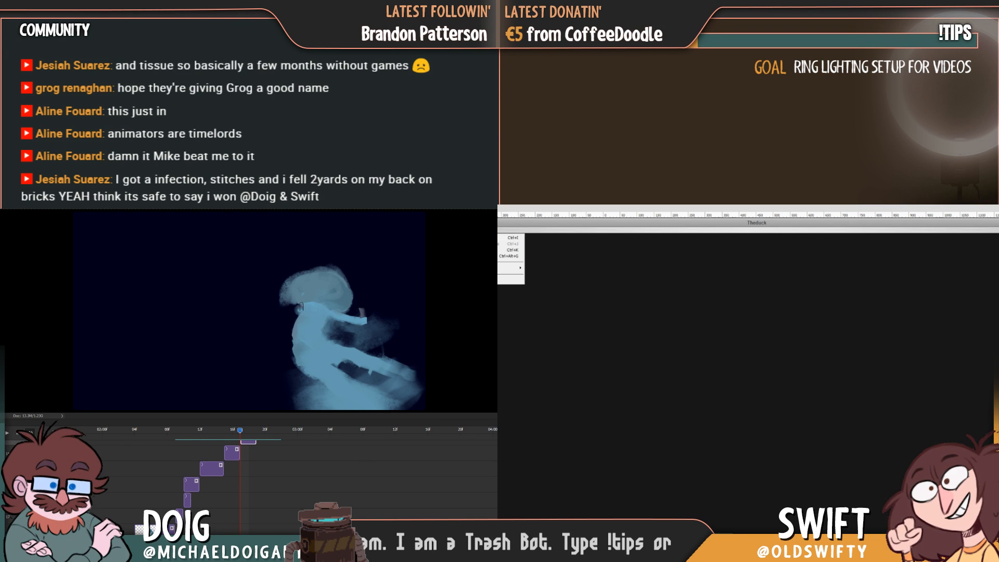
{"action": "left_click_drag", "start_coordinate": [326, 316], "coordinate": [348, 320]}
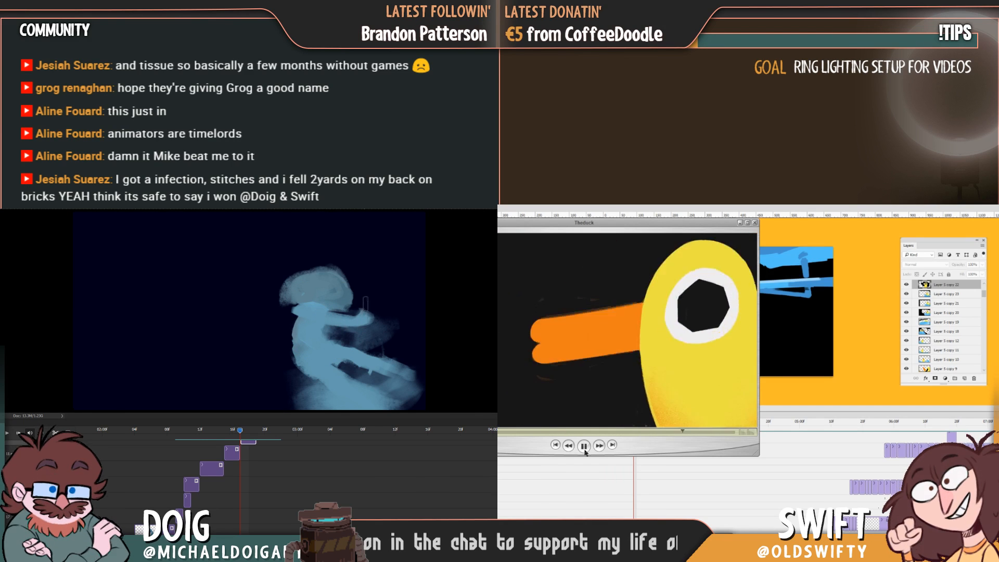
Compare the figure's frames around 02:15f to 02:18f while playing the rendered duck video, and paint a pale stroke along the outstretched arm
{"action": "left_click", "coordinate": [237, 432]}
{"action": "left_click", "coordinate": [584, 448]}
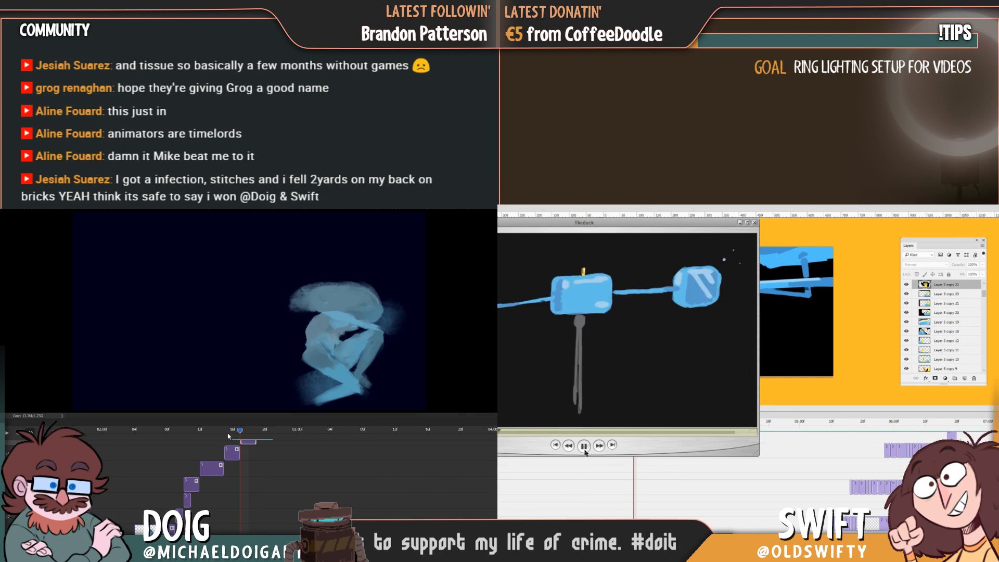
{"action": "left_click", "coordinate": [224, 435]}
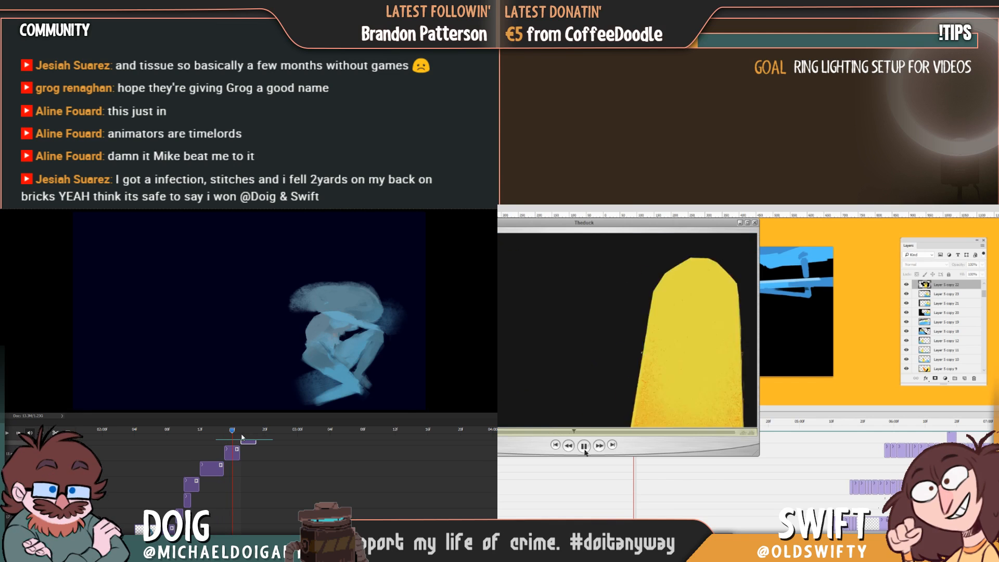
{"action": "left_click", "coordinate": [247, 435]}
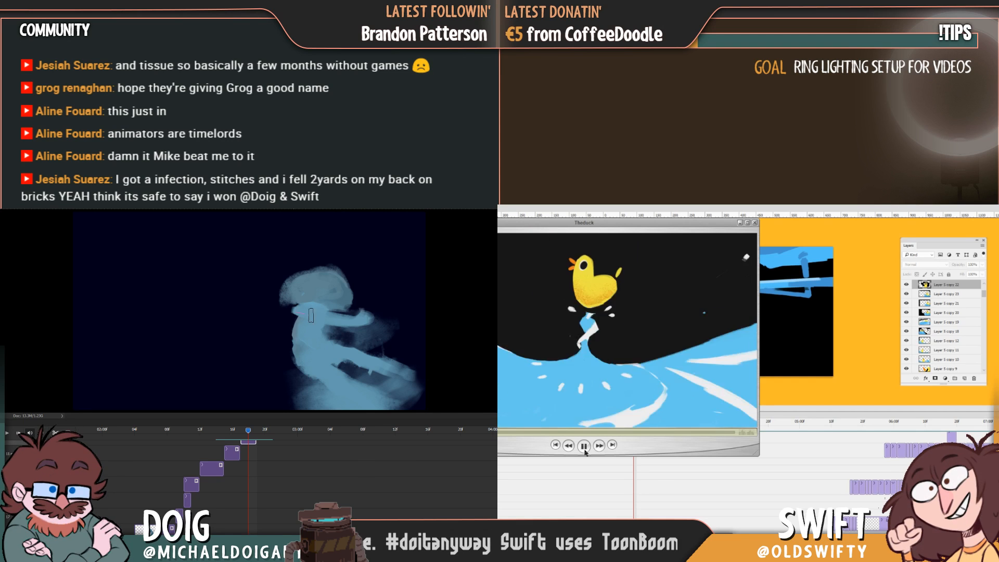
{"action": "left_click_drag", "start_coordinate": [311, 315], "coordinate": [294, 315]}
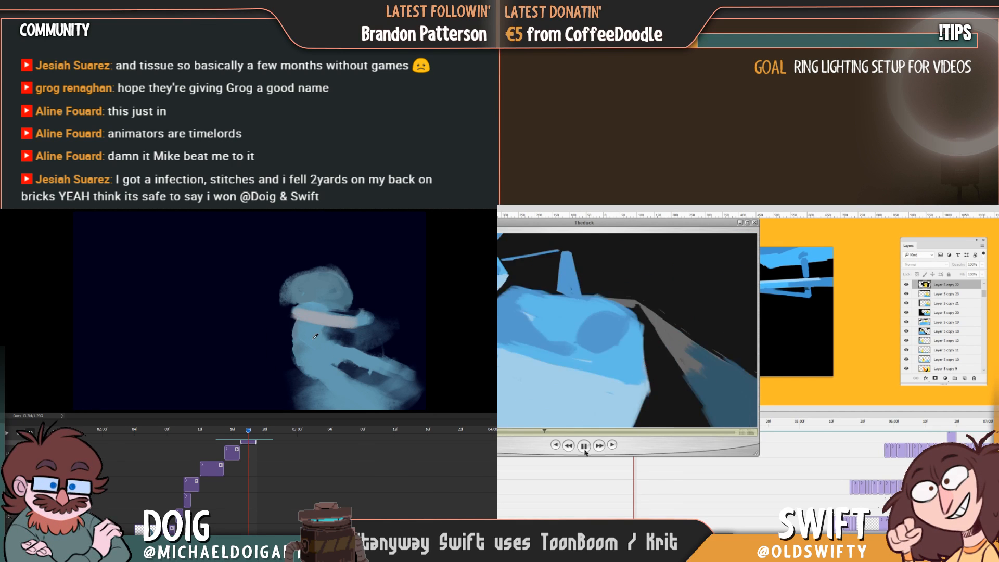
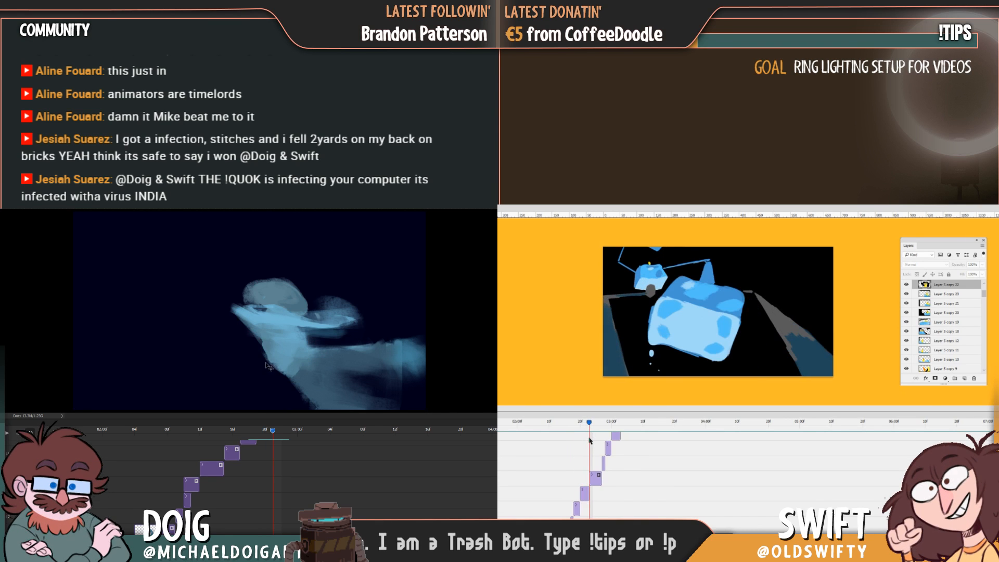
Nudge the swimming figure's drawing around 02:20f to 02:21f, and scrub the figure animation back to 02:17f
{"action": "left_click_drag", "start_coordinate": [230, 345], "coordinate": [231, 337]}
{"action": "mouse_move", "coordinate": [273, 433]}
{"action": "left_mouse_down"}
{"action": "mouse_move", "coordinate": [240, 433]}
{"action": "mouse_move", "coordinate": [296, 434]}
{"action": "mouse_move", "coordinate": [257, 431]}
{"action": "mouse_move", "coordinate": [270, 428]}
{"action": "left_mouse_up"}
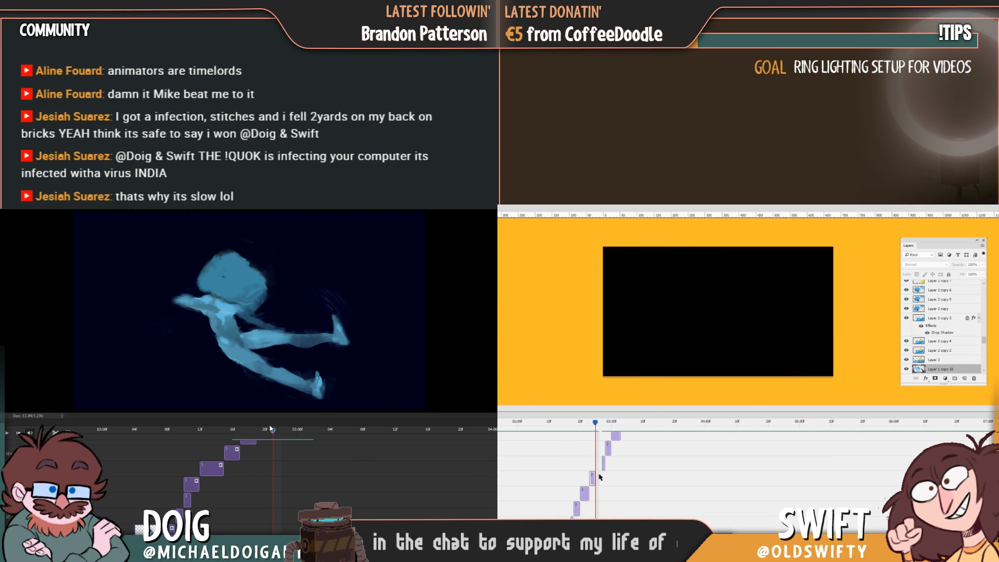
{"action": "scroll", "coordinate": [609, 477], "scroll_direction": "up", "scroll_amount": 5}
{"action": "left_click_drag", "start_coordinate": [243, 355], "coordinate": [265, 366]}
{"action": "scroll", "coordinate": [620, 472], "scroll_direction": "up", "scroll_amount": 2}
{"action": "scroll", "coordinate": [626, 446], "scroll_direction": "down", "scroll_amount": 3}
{"action": "left_click_drag", "start_coordinate": [272, 431], "coordinate": [240, 430]}
Scrub the duck animation between about 03:20f and 03:24f while playing back the figure animation
{"action": "left_click", "coordinate": [604, 481]}
{"action": "scroll", "coordinate": [702, 483], "scroll_direction": "up", "scroll_amount": 5}
{"action": "left_click", "coordinate": [686, 425]}
{"action": "left_click", "coordinate": [675, 426]}
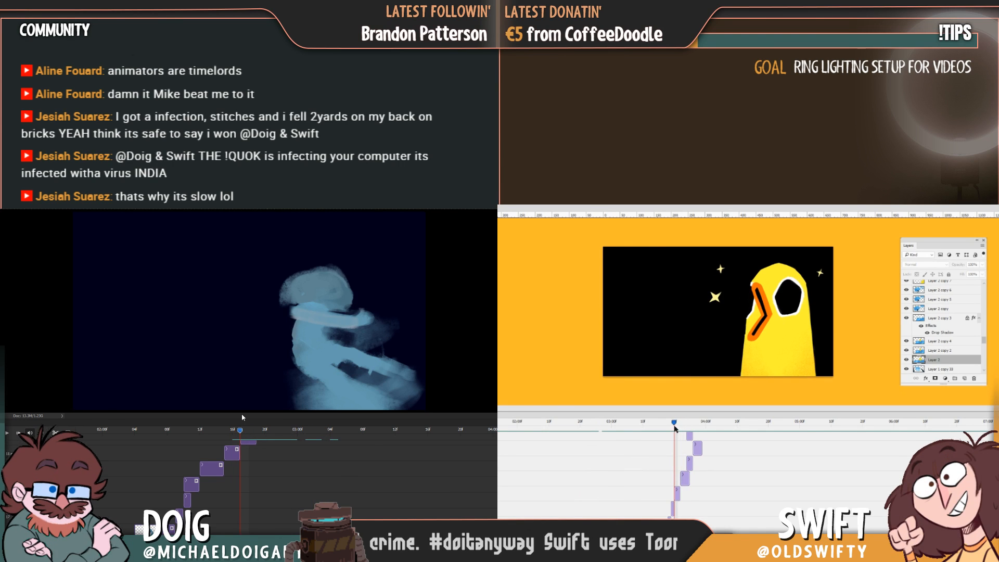
{"action": "key", "text": "space"}
{"action": "left_click", "coordinate": [684, 426]}
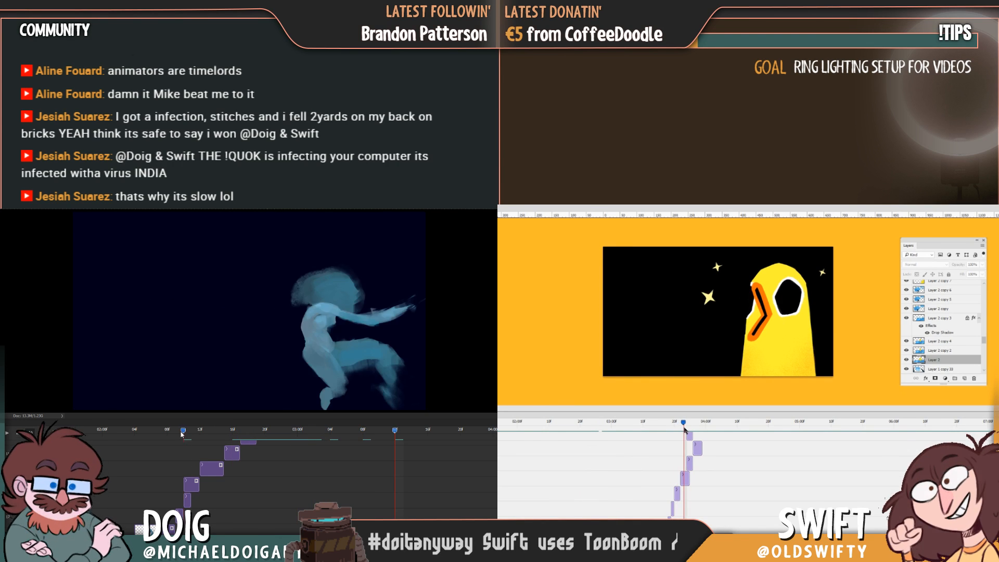
{"action": "left_click", "coordinate": [687, 426]}
Move the selected duck clips earlier to around 03:00f, and play back the figure animation from about 02:03f
{"action": "left_click_drag", "start_coordinate": [180, 430], "coordinate": [316, 438]}
{"action": "left_click_drag", "start_coordinate": [663, 501], "coordinate": [604, 494]}
{"action": "left_click", "coordinate": [168, 429]}
{"action": "key", "text": "space"}
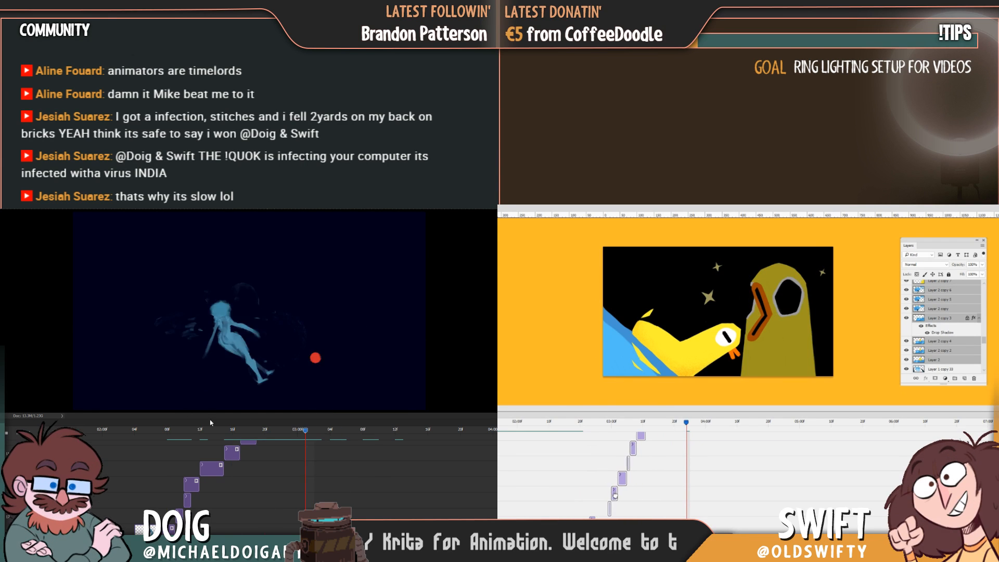
{"action": "key", "text": "space"}
{"action": "left_click", "coordinate": [127, 432]}
{"action": "key", "text": "space"}
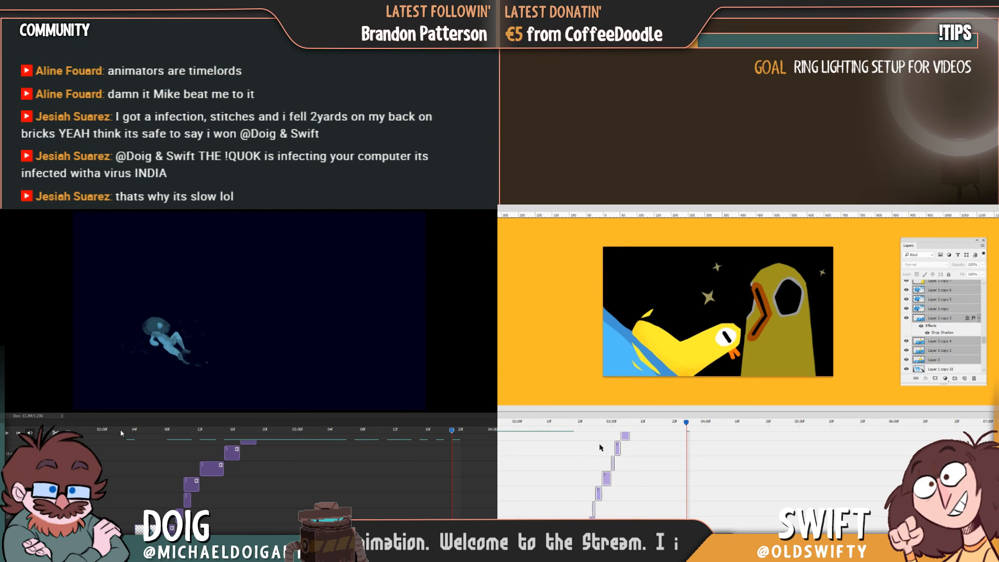
Move the selected duck clips later to around 03:22f, and scrub the duck animation from 03:19f to 03:23f
{"action": "left_click", "coordinate": [602, 422]}
{"action": "left_click_drag", "start_coordinate": [602, 424], "coordinate": [595, 423]}
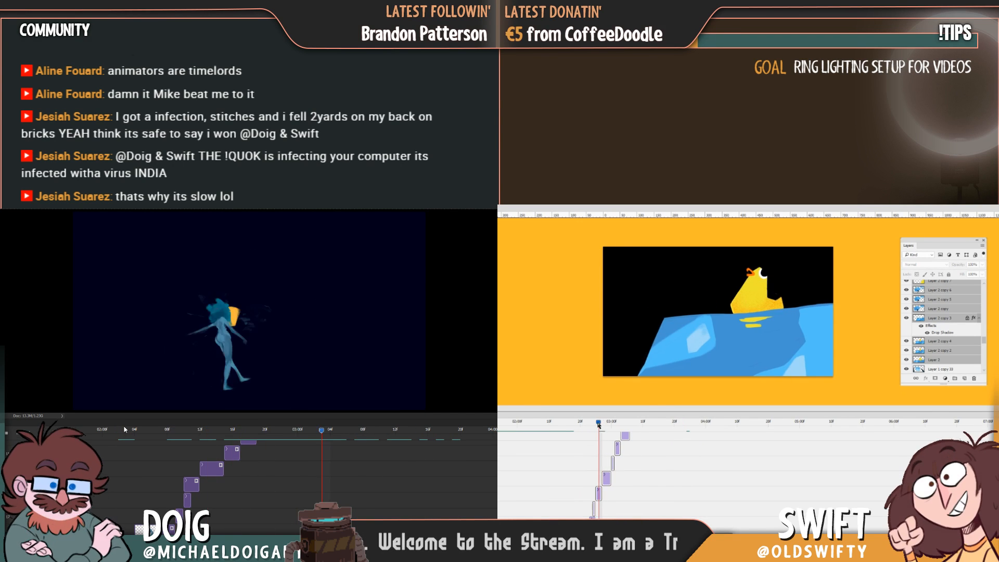
{"action": "key", "text": "space"}
{"action": "left_click_drag", "start_coordinate": [608, 478], "coordinate": [679, 458]}
{"action": "key", "text": "space"}
{"action": "left_click", "coordinate": [671, 422]}
{"action": "left_click_drag", "start_coordinate": [672, 424], "coordinate": [683, 424]}
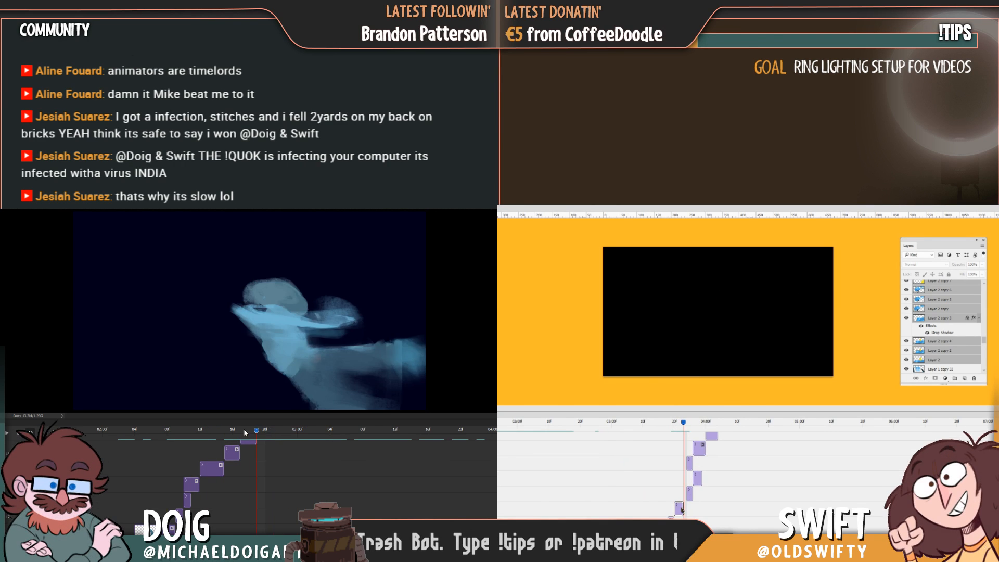
Select the duck clip ending at 03:24f, and compare the figure's drawings between 02:17f and 02:19f
{"action": "key", "text": "Right"}
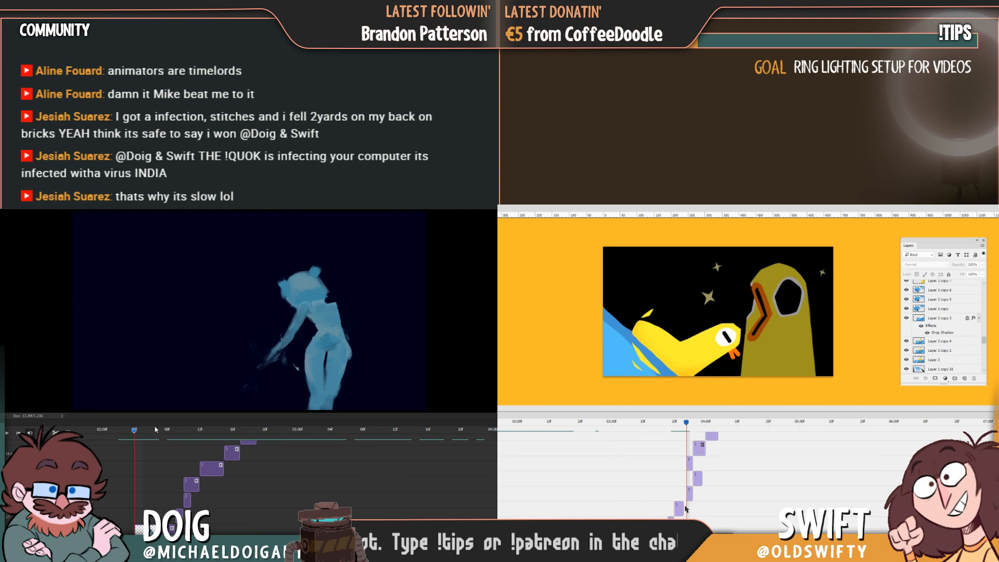
{"action": "left_click_drag", "start_coordinate": [683, 509], "coordinate": [683, 509]}
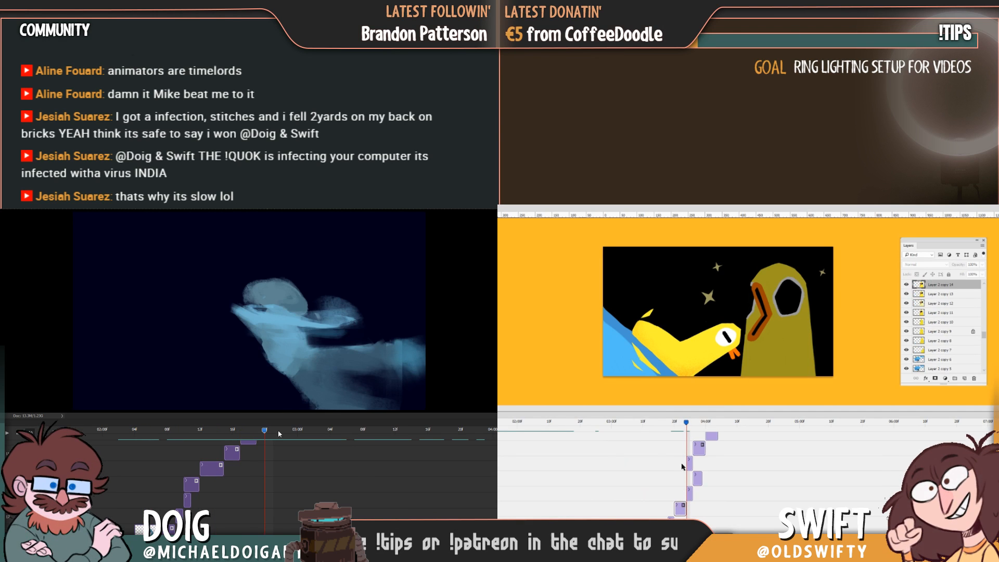
{"action": "mouse_move", "coordinate": [686, 424]}
{"action": "left_mouse_down"}
{"action": "mouse_move", "coordinate": [699, 430]}
{"action": "mouse_move", "coordinate": [686, 426]}
{"action": "left_mouse_up"}
{"action": "left_click_drag", "start_coordinate": [281, 431], "coordinate": [241, 430]}
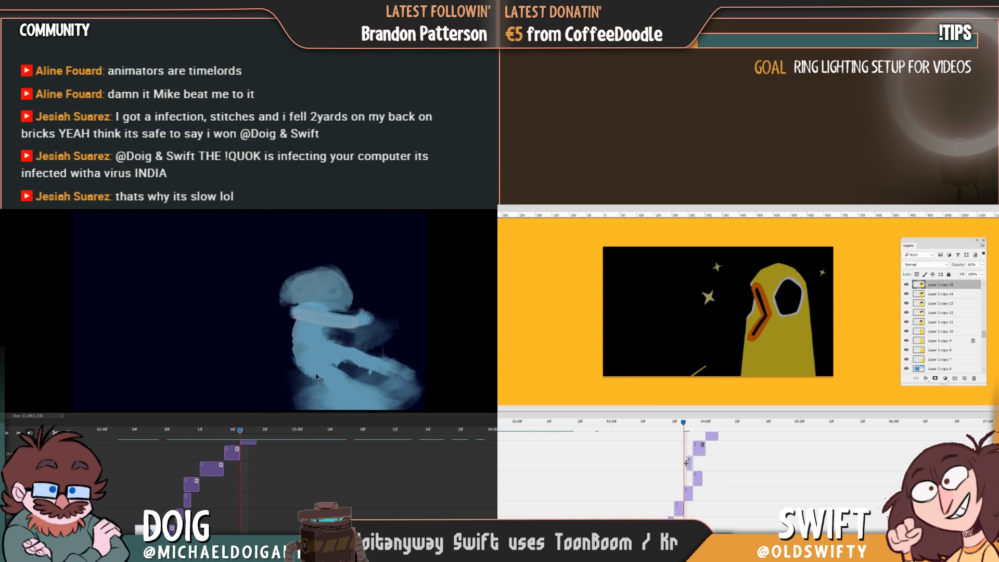
{"action": "left_click_drag", "start_coordinate": [305, 364], "coordinate": [304, 360]}
{"action": "mouse_move", "coordinate": [241, 432]}
{"action": "left_mouse_down"}
{"action": "mouse_move", "coordinate": [232, 432]}
{"action": "mouse_move", "coordinate": [254, 427]}
{"action": "left_mouse_up"}
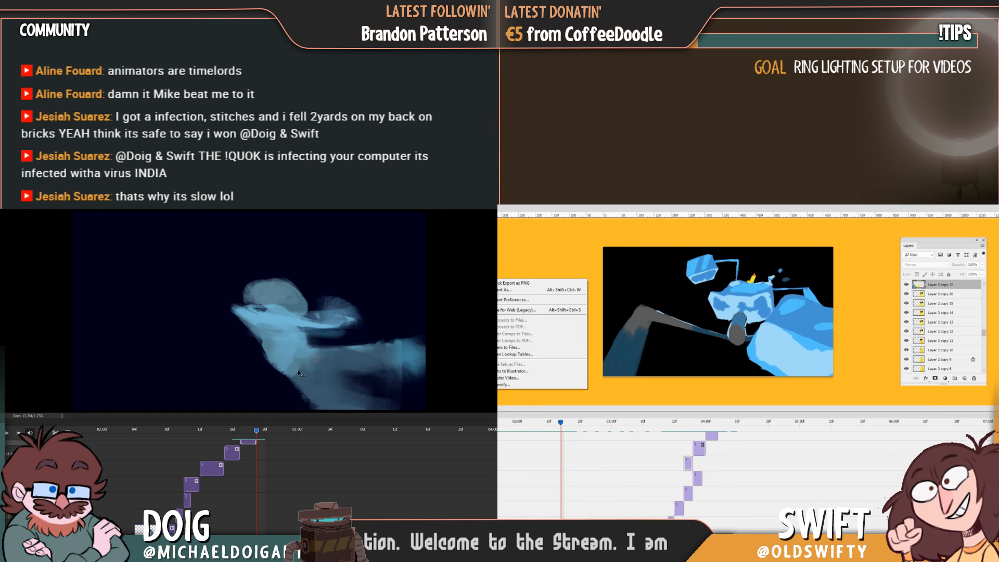
Duplicate the figure's drawing layer, shift the 02:17f pose toward the canvas's left side, and compare it with the frames from 02:16f to 02:19f
{"action": "key", "text": "ctrl+j"}
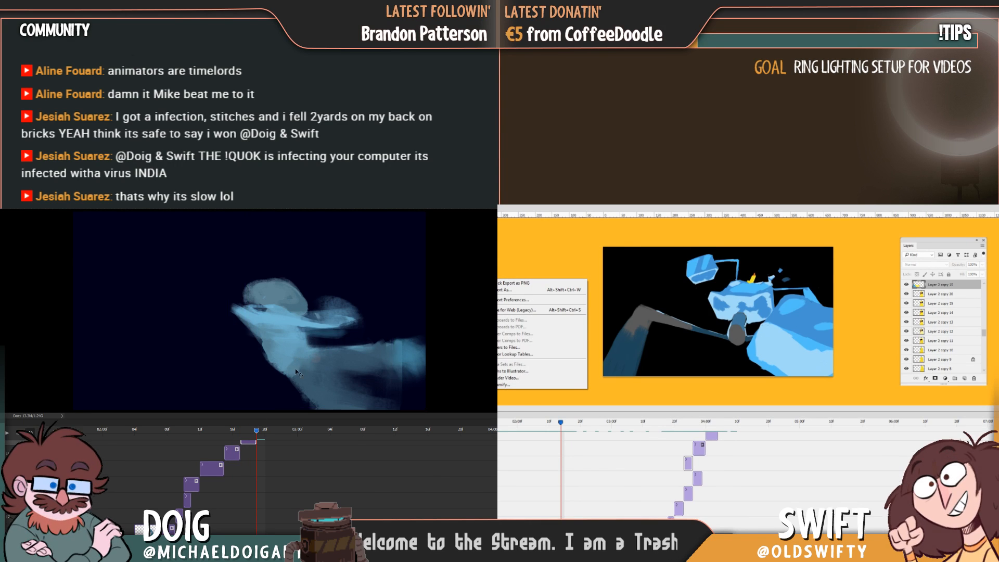
{"action": "left_click_drag", "start_coordinate": [257, 430], "coordinate": [240, 432]}
{"action": "key", "text": "shift+Right"}
{"action": "key", "text": "shift+Right"}
{"action": "key", "text": "shift+Right"}
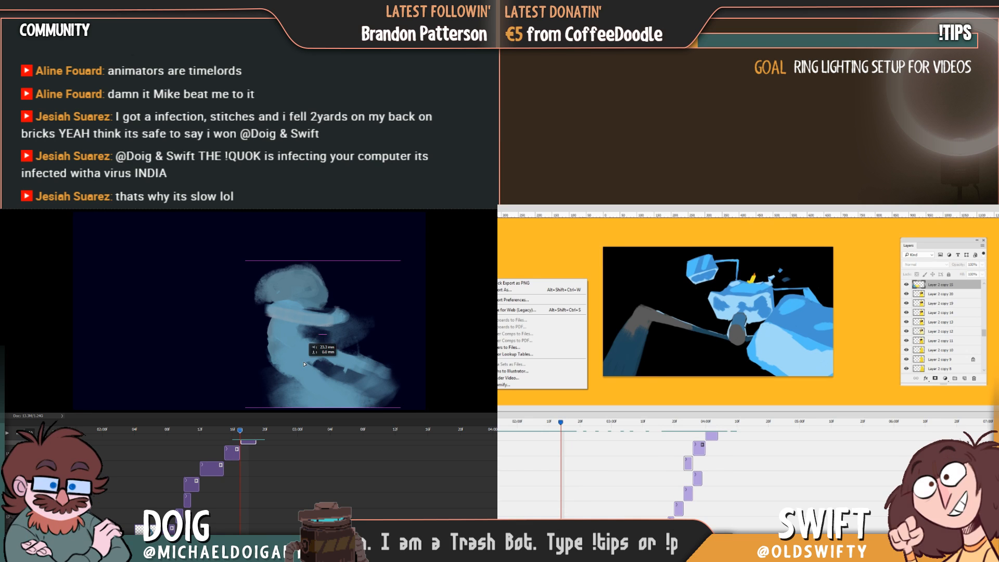
{"action": "left_click_drag", "start_coordinate": [240, 432], "coordinate": [232, 432]}
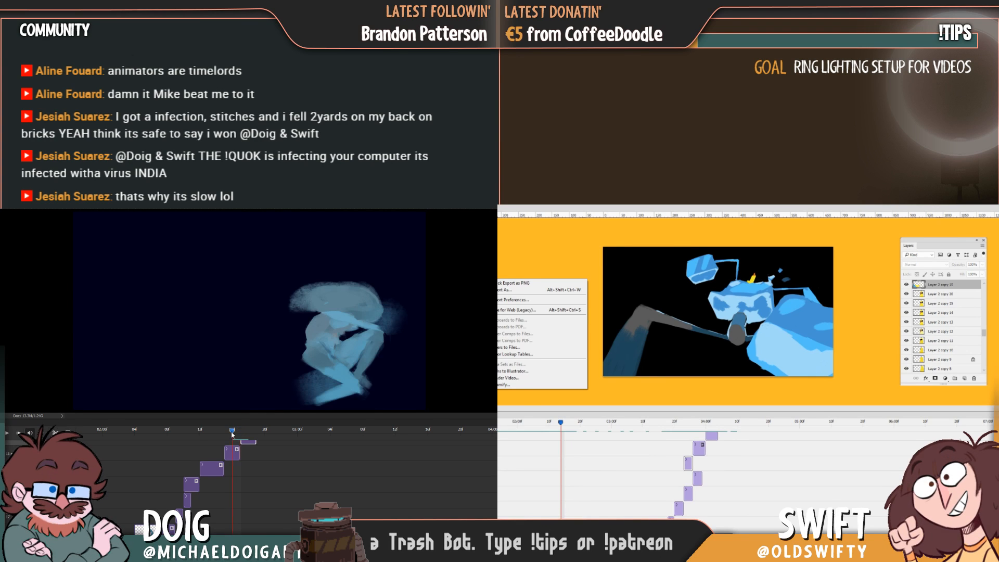
{"action": "key", "text": "Right"}
{"action": "key", "text": "Left"}
{"action": "key", "text": "Right"}
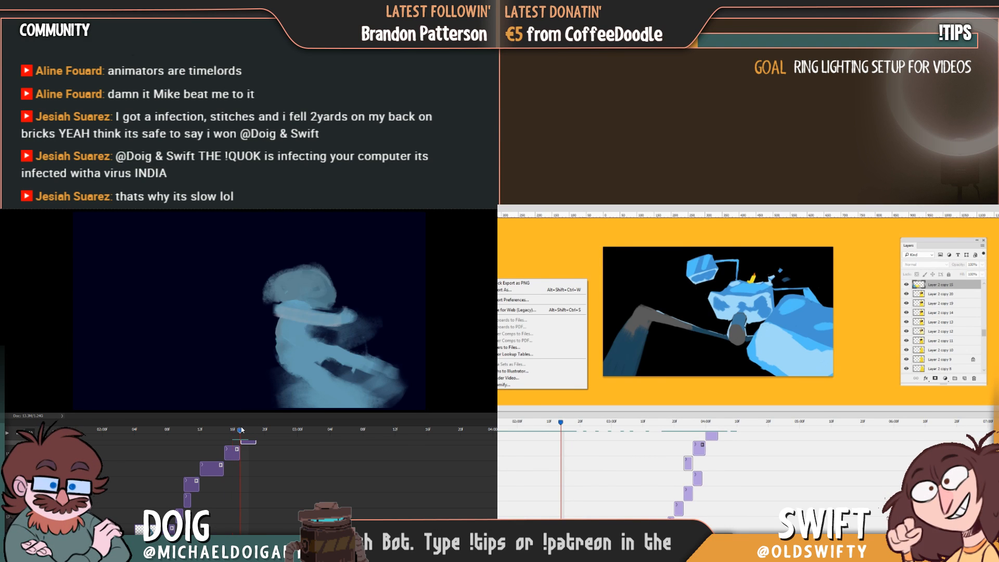
{"action": "key", "text": "Left"}
{"action": "left_click_drag", "start_coordinate": [239, 429], "coordinate": [256, 429]}
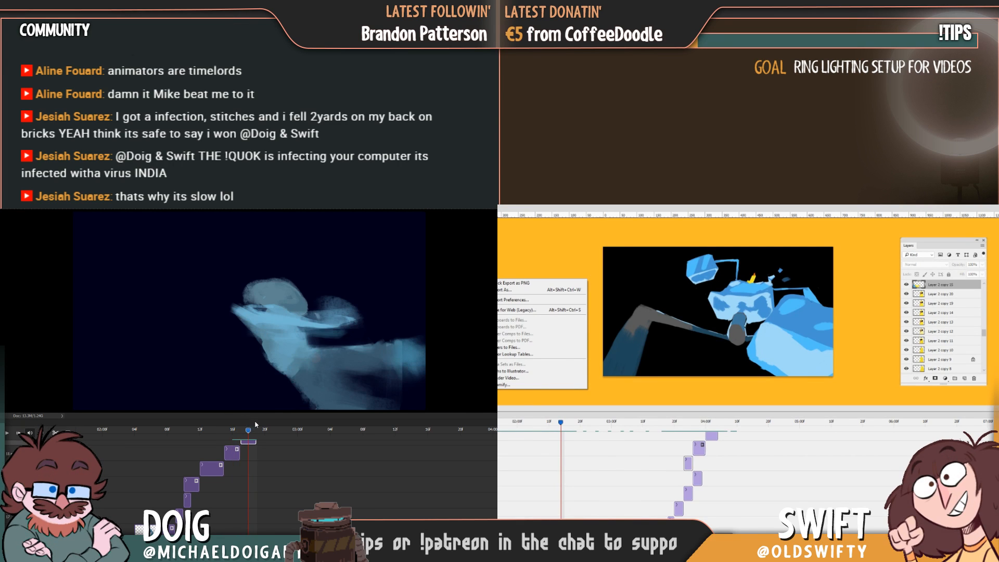
Render the duck animation's work area as Theduck.mp4 to the Patreon folder, scrubbing the figure between 02:16f and 02:20f meanwhile
{"action": "left_click", "coordinate": [523, 380]}
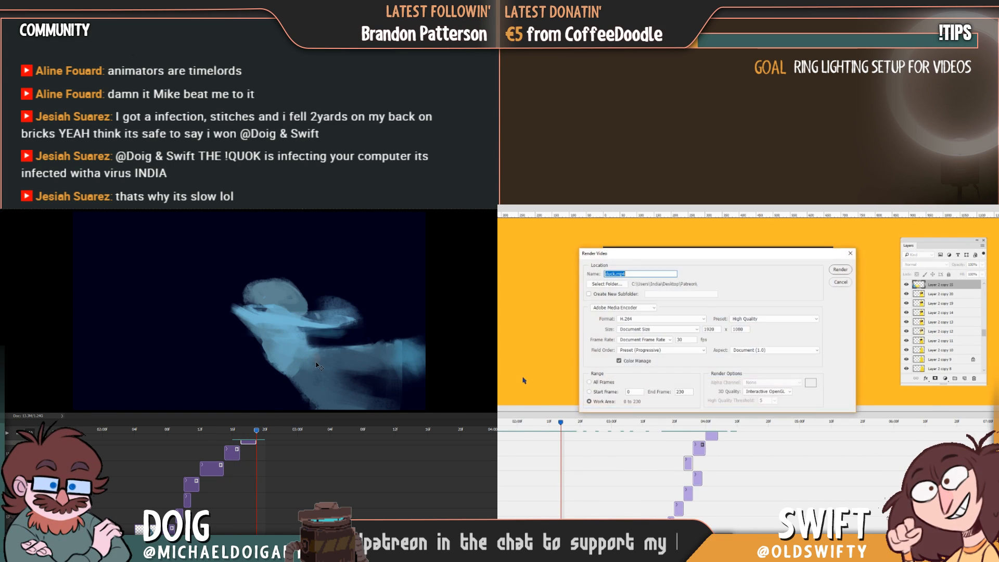
{"action": "left_click_drag", "start_coordinate": [255, 433], "coordinate": [243, 442]}
{"action": "left_click", "coordinate": [606, 274]}
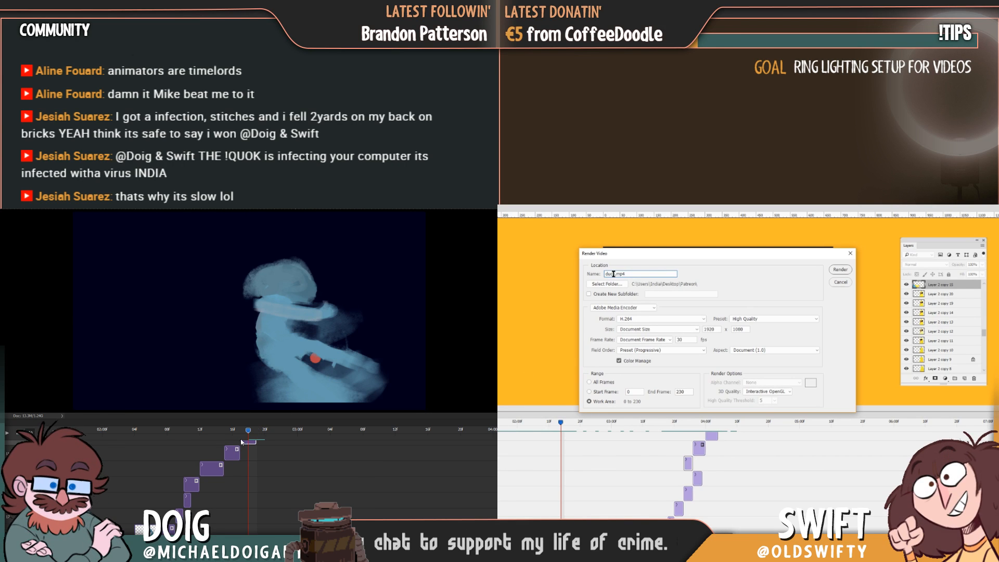
{"action": "left_click", "coordinate": [232, 436]}
{"action": "type", "text": "t"}
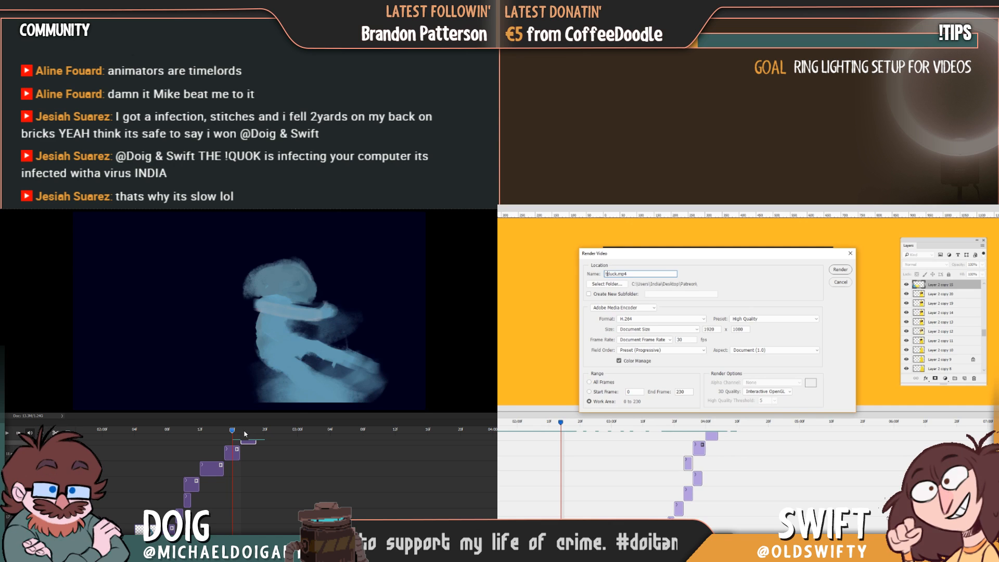
{"action": "type", "text": "e"}
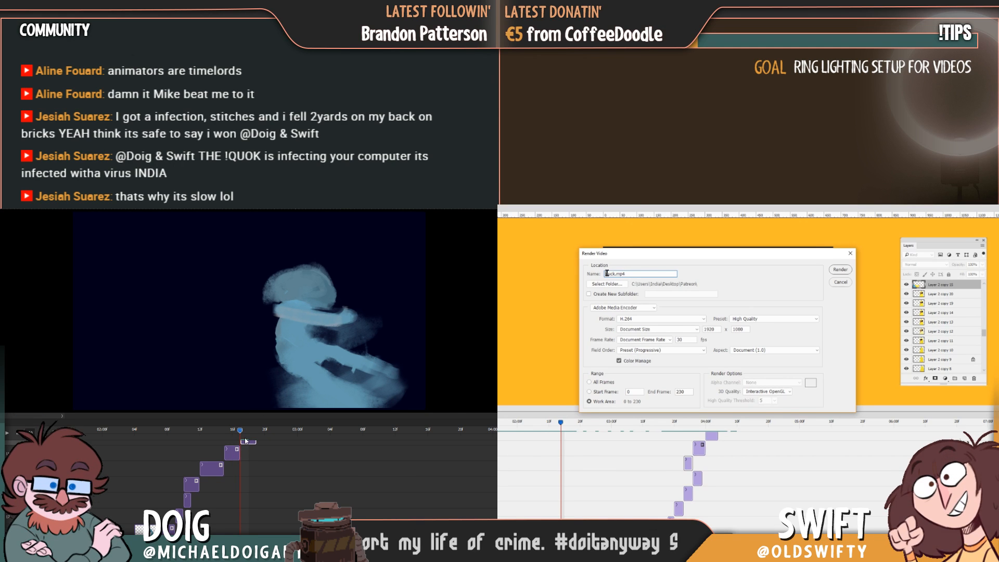
{"action": "left_click_drag", "start_coordinate": [242, 432], "coordinate": [256, 431]}
{"action": "type", "text": "Th"}
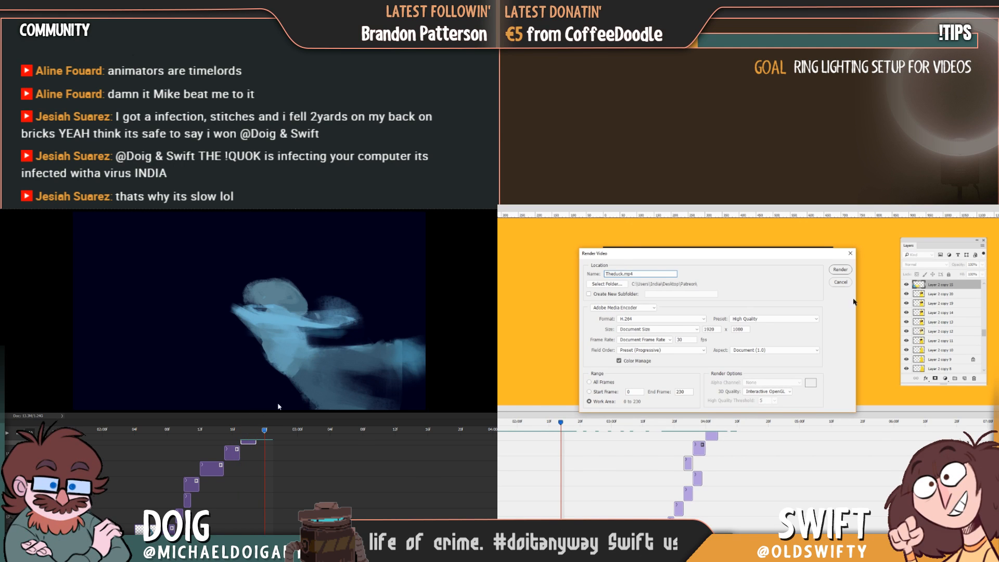
{"action": "type", "text": "e"}
{"action": "left_click", "coordinate": [840, 270]}
{"action": "left_click", "coordinate": [702, 327]}
Play back the figure animation from about 02:14f, and open and play the rendered Theduck video
{"action": "left_click_drag", "start_coordinate": [265, 432], "coordinate": [227, 428]}
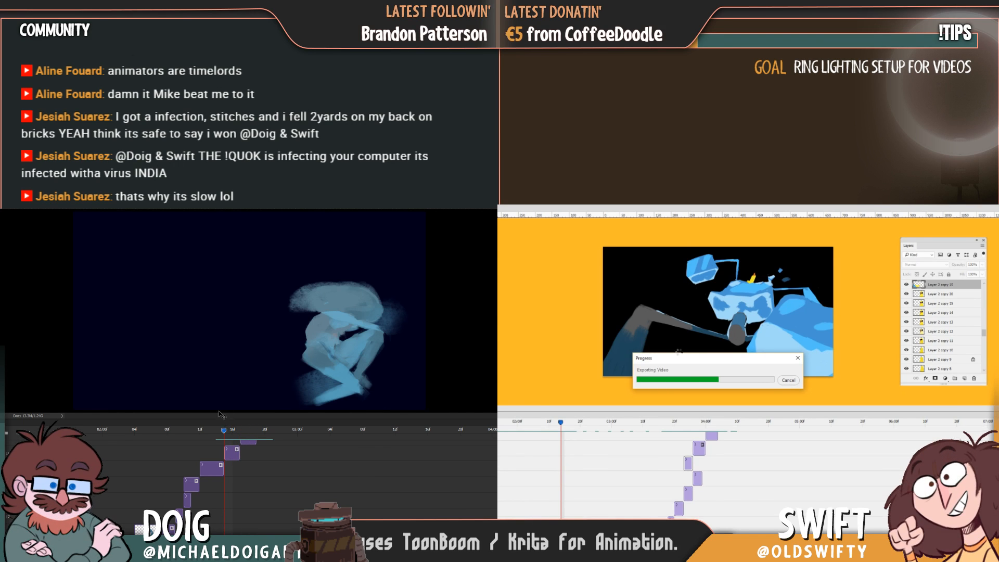
{"action": "key", "text": "space"}
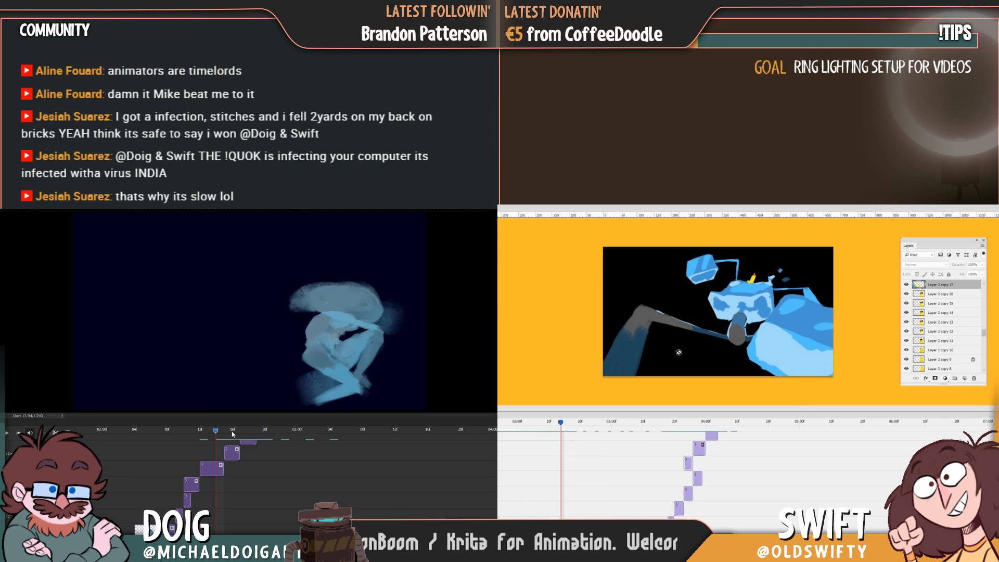
{"action": "left_click_drag", "start_coordinate": [223, 432], "coordinate": [271, 438]}
{"action": "left_click", "coordinate": [590, 325]}
{"action": "left_click", "coordinate": [816, 260]}
{"action": "left_click", "coordinate": [584, 446]}
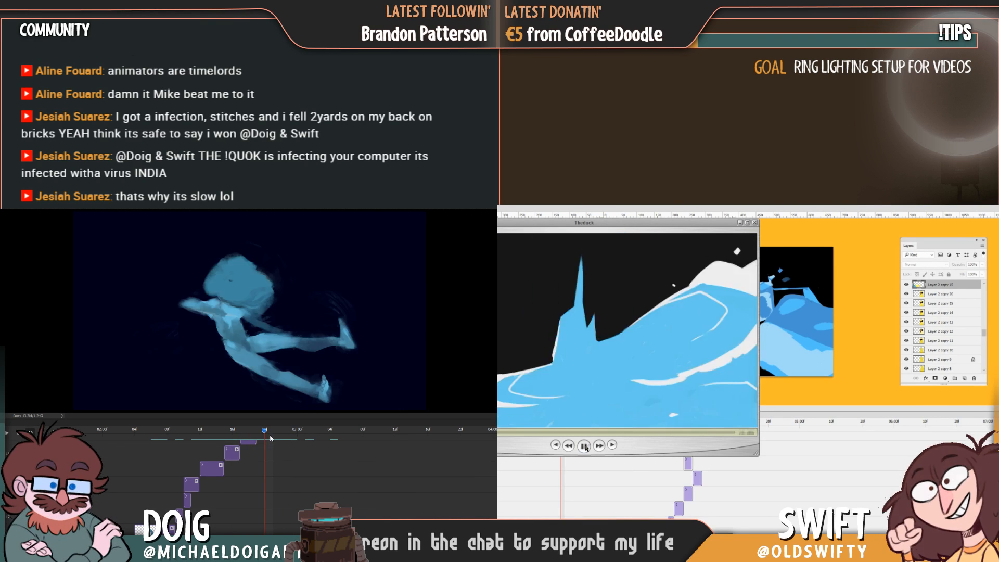
Shift the swimming figure's drawing around 02:20f slightly downward, and close the duck video
{"action": "left_click_drag", "start_coordinate": [243, 347], "coordinate": [248, 361]}
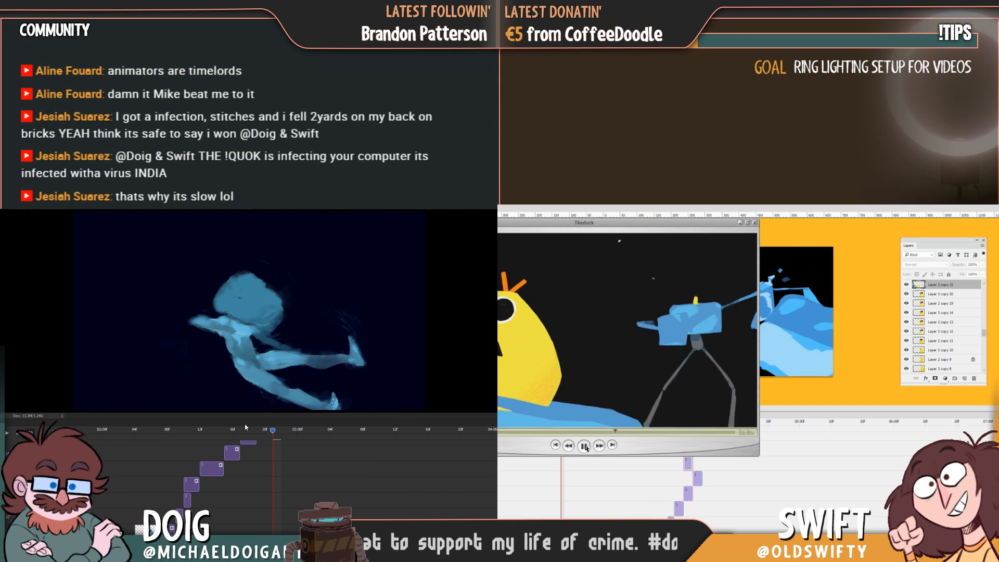
{"action": "left_click_drag", "start_coordinate": [273, 433], "coordinate": [235, 408]}
{"action": "left_click", "coordinate": [584, 446]}
{"action": "left_click", "coordinate": [754, 223]}
Scrub the figure animation between 02:14f and 02:21f, and the duck animation between about 03:09f and 03:19f
{"action": "left_click_drag", "start_coordinate": [647, 422], "coordinate": [647, 423]}
{"action": "left_click_drag", "start_coordinate": [235, 408], "coordinate": [234, 409]}
{"action": "left_click_drag", "start_coordinate": [647, 423], "coordinate": [654, 424]}
{"action": "left_click_drag", "start_coordinate": [234, 408], "coordinate": [234, 409]}
{"action": "left_click_drag", "start_coordinate": [655, 424], "coordinate": [670, 427]}
{"action": "mouse_move", "coordinate": [234, 409]}
{"action": "left_mouse_down"}
{"action": "mouse_move", "coordinate": [259, 407]}
{"action": "mouse_move", "coordinate": [245, 405]}
{"action": "left_mouse_up"}
{"action": "scroll", "coordinate": [666, 486], "scroll_direction": "down", "scroll_amount": 1}
{"action": "left_click_drag", "start_coordinate": [668, 424], "coordinate": [663, 424]}
{"action": "left_click_drag", "start_coordinate": [245, 406], "coordinate": [240, 405]}
{"action": "left_click_drag", "start_coordinate": [663, 425], "coordinate": [661, 424]}
{"action": "left_click_drag", "start_coordinate": [239, 405], "coordinate": [219, 404]}
{"action": "left_click_drag", "start_coordinate": [660, 425], "coordinate": [656, 425]}
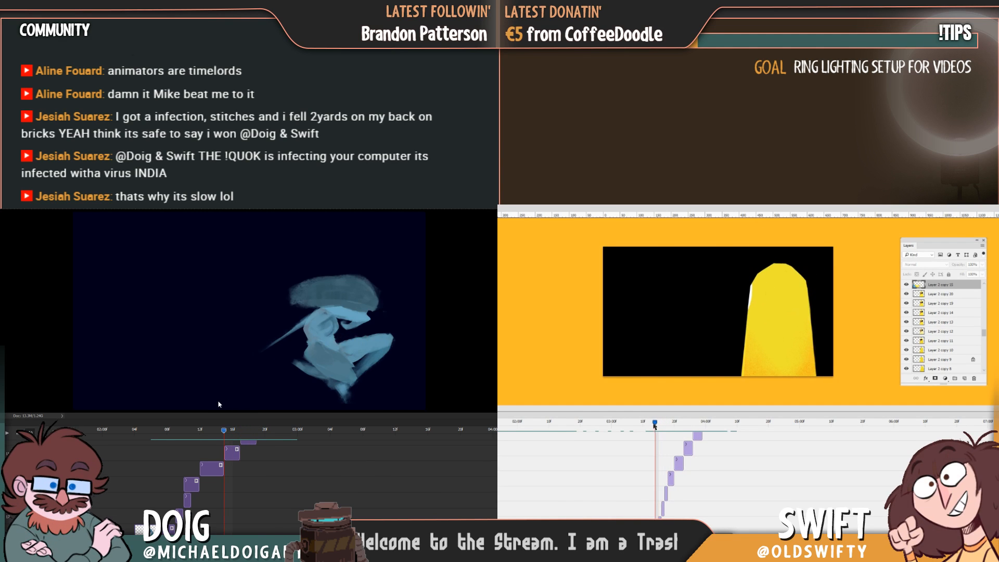
{"action": "left_click_drag", "start_coordinate": [219, 403], "coordinate": [221, 404]}
{"action": "left_click_drag", "start_coordinate": [655, 426], "coordinate": [649, 426]}
{"action": "left_click_drag", "start_coordinate": [235, 405], "coordinate": [246, 403]}
{"action": "left_click_drag", "start_coordinate": [649, 426], "coordinate": [646, 427]}
{"action": "left_click_drag", "start_coordinate": [246, 404], "coordinate": [252, 403]}
{"action": "left_click_drag", "start_coordinate": [645, 427], "coordinate": [641, 426]}
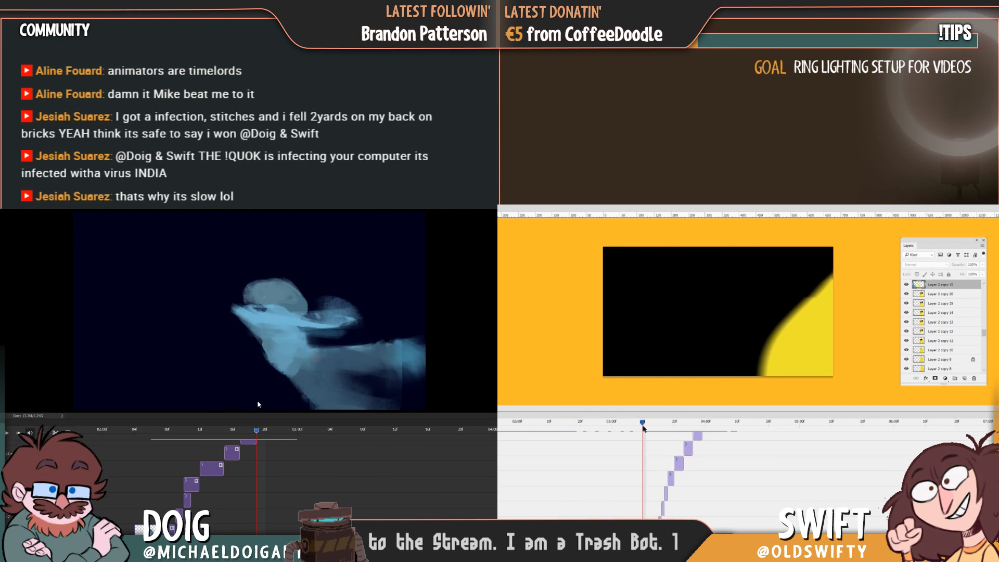
{"action": "left_click_drag", "start_coordinate": [252, 404], "coordinate": [263, 398]}
{"action": "left_click_drag", "start_coordinate": [642, 426], "coordinate": [648, 426]}
{"action": "left_click_drag", "start_coordinate": [263, 398], "coordinate": [275, 402]}
{"action": "mouse_move", "coordinate": [648, 427]}
{"action": "left_mouse_down"}
{"action": "mouse_move", "coordinate": [660, 427]}
{"action": "mouse_move", "coordinate": [646, 428]}
{"action": "left_mouse_up"}
Adjust the figure's drawing around 02:21f with Free Transform, nudge its position, and apply the transformation
{"action": "key", "text": "ctrl+t"}
{"action": "left_click_drag", "start_coordinate": [388, 302], "coordinate": [392, 325]}
{"action": "left_click_drag", "start_coordinate": [645, 428], "coordinate": [646, 432]}
{"action": "left_click_drag", "start_coordinate": [313, 363], "coordinate": [315, 357]}
{"action": "left_click_drag", "start_coordinate": [651, 431], "coordinate": [663, 434]}
{"action": "key", "text": "Return"}
Review the figure's motion between 02:10f and 02:17f, and scrub the duck animation from about 03:00f to 03:12f
{"action": "scroll", "coordinate": [632, 485], "scroll_direction": "down", "scroll_amount": 4}
{"action": "left_click_drag", "start_coordinate": [233, 429], "coordinate": [354, 421]}
{"action": "left_click", "coordinate": [640, 426]}
{"action": "left_click_drag", "start_coordinate": [640, 426], "coordinate": [635, 429]}
{"action": "left_click", "coordinate": [184, 432]}
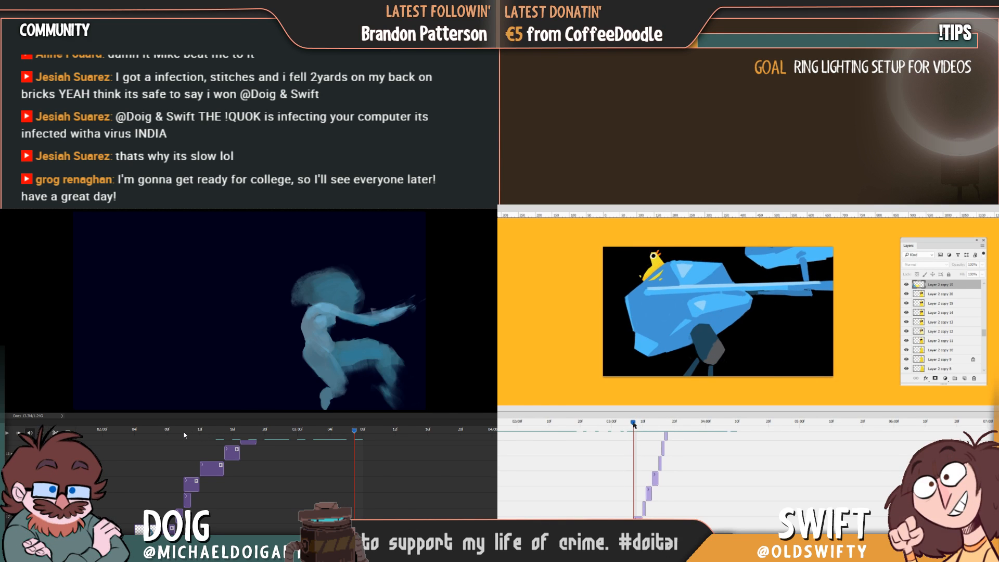
{"action": "left_click_drag", "start_coordinate": [184, 433], "coordinate": [200, 432]}
{"action": "left_click_drag", "start_coordinate": [634, 424], "coordinate": [636, 424]}
{"action": "left_click_drag", "start_coordinate": [200, 432], "coordinate": [219, 431]}
{"action": "left_click_drag", "start_coordinate": [637, 424], "coordinate": [642, 424]}
{"action": "left_click_drag", "start_coordinate": [218, 431], "coordinate": [244, 431]}
{"action": "left_click_drag", "start_coordinate": [642, 424], "coordinate": [648, 423]}
{"action": "left_click_drag", "start_coordinate": [245, 431], "coordinate": [234, 431]}
{"action": "left_click_drag", "start_coordinate": [647, 423], "coordinate": [613, 428]}
Sketch a yellow motion arc sweeping over the crouched figure's head on a new layer at 02:16f
{"action": "scroll", "coordinate": [640, 473], "scroll_direction": "down", "scroll_amount": 5}
{"action": "mouse_move", "coordinate": [210, 321]}
{"action": "left_mouse_down"}
{"action": "mouse_move", "coordinate": [252, 297]}
{"action": "mouse_move", "coordinate": [315, 289]}
{"action": "mouse_move", "coordinate": [381, 328]}
{"action": "left_mouse_up"}
{"action": "left_click_drag", "start_coordinate": [613, 432], "coordinate": [599, 440]}
{"action": "left_click_drag", "start_coordinate": [197, 301], "coordinate": [348, 292]}
{"action": "left_click_drag", "start_coordinate": [600, 441], "coordinate": [613, 442]}
{"action": "left_click_drag", "start_coordinate": [283, 283], "coordinate": [360, 305]}
{"action": "left_click_drag", "start_coordinate": [613, 441], "coordinate": [616, 442]}
{"action": "left_click_drag", "start_coordinate": [214, 316], "coordinate": [234, 307]}
{"action": "scroll", "coordinate": [608, 455], "scroll_direction": "down", "scroll_amount": 3}
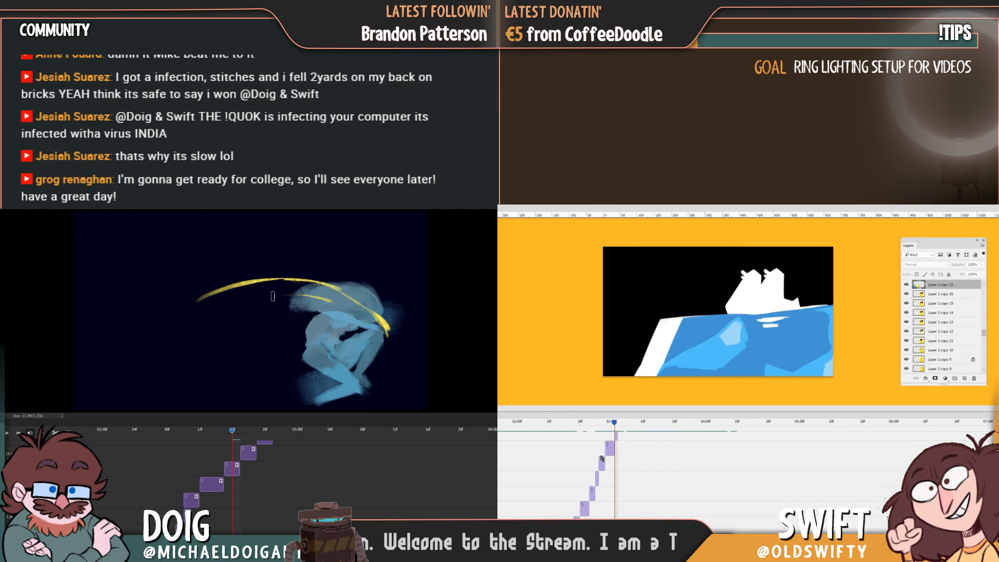
Thicken the yellow motion arc along its whole length, and mark its lower end with a ball and short guide strokes
{"action": "left_click_drag", "start_coordinate": [586, 423], "coordinate": [583, 424]}
{"action": "left_click_drag", "start_coordinate": [205, 298], "coordinate": [306, 284]}
{"action": "left_click_drag", "start_coordinate": [583, 424], "coordinate": [592, 425]}
{"action": "left_click_drag", "start_coordinate": [306, 285], "coordinate": [359, 303]}
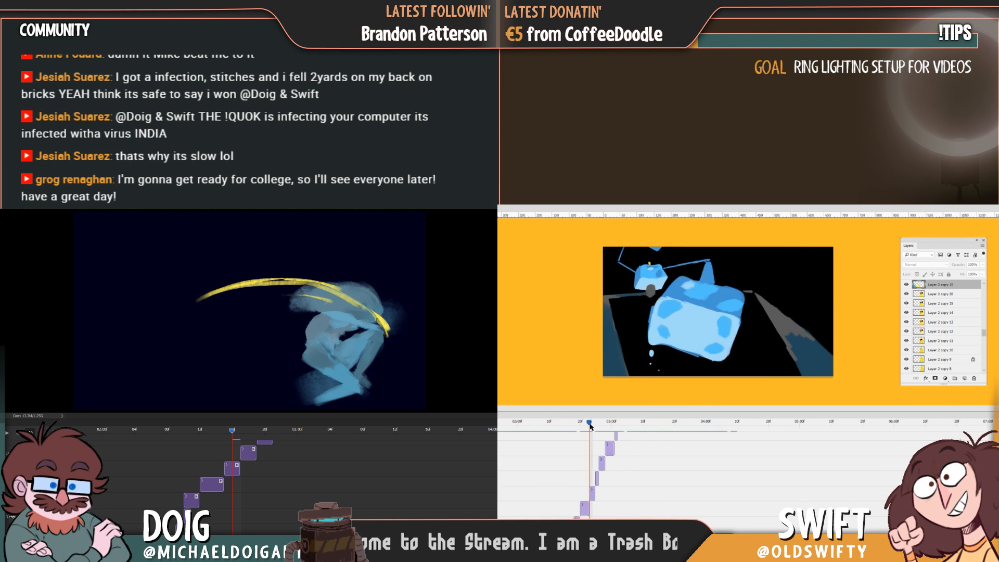
{"action": "left_click_drag", "start_coordinate": [591, 426], "coordinate": [598, 427]}
{"action": "left_click_drag", "start_coordinate": [359, 303], "coordinate": [390, 333]}
{"action": "mouse_move", "coordinate": [598, 426]}
{"action": "left_mouse_down"}
{"action": "mouse_move", "coordinate": [636, 428]}
{"action": "mouse_move", "coordinate": [624, 425]}
{"action": "left_mouse_up"}
{"action": "scroll", "coordinate": [636, 447], "scroll_direction": "up", "scroll_amount": 3}
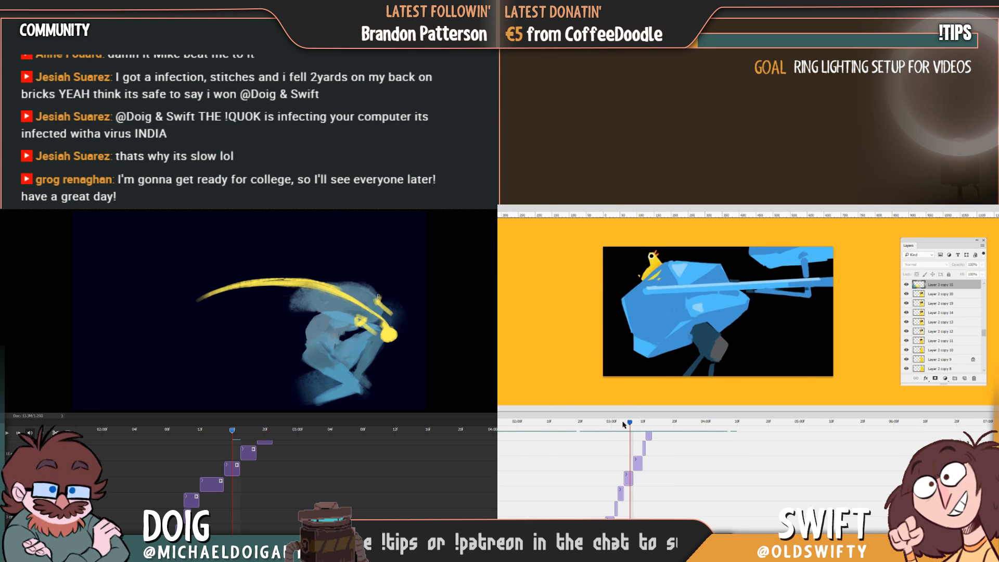
Step the duck animation forward toward 03:10f, and compare the figure's 02:16f and 02:17f drawings against the yellow arc
{"action": "key", "text": "Right"}
{"action": "key", "text": "Right"}
{"action": "key", "text": "Right"}
{"action": "key", "text": "Right"}
{"action": "mouse_move", "coordinate": [228, 433]}
{"action": "left_mouse_down"}
{"action": "mouse_move", "coordinate": [199, 433]}
{"action": "mouse_move", "coordinate": [234, 432]}
{"action": "left_mouse_up"}
{"action": "scroll", "coordinate": [653, 465], "scroll_direction": "down", "scroll_amount": 3}
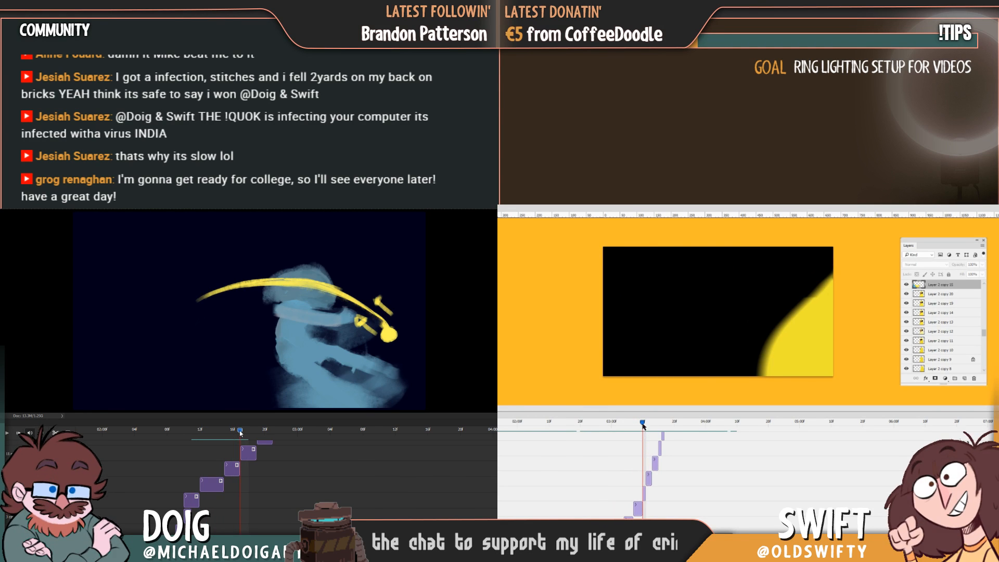
{"action": "scroll", "coordinate": [348, 457], "scroll_direction": "up", "scroll_amount": 5}
{"action": "mouse_move", "coordinate": [650, 425]}
{"action": "left_mouse_down"}
{"action": "mouse_move", "coordinate": [671, 425]}
{"action": "mouse_move", "coordinate": [650, 427]}
{"action": "left_mouse_up"}
Move the yellow arc's Layer 23 clip earlier so that it starts at 02:12f
{"action": "scroll", "coordinate": [348, 457], "scroll_direction": "down", "scroll_amount": 3}
{"action": "left_click_drag", "start_coordinate": [348, 457], "coordinate": [324, 455]}
{"action": "left_click_drag", "start_coordinate": [649, 426], "coordinate": [656, 431]}
{"action": "left_click_drag", "start_coordinate": [323, 456], "coordinate": [295, 454]}
{"action": "left_click_drag", "start_coordinate": [656, 431], "coordinate": [653, 431]}
{"action": "left_click_drag", "start_coordinate": [298, 453], "coordinate": [305, 454]}
{"action": "left_click_drag", "start_coordinate": [653, 431], "coordinate": [656, 432]}
{"action": "left_click_drag", "start_coordinate": [305, 454], "coordinate": [311, 454]}
{"action": "left_click_drag", "start_coordinate": [656, 432], "coordinate": [652, 435]}
Check the figure against the yellow arc between about 02:09f and 02:19f, and scrub the duck animation up to 03:24f
{"action": "left_click_drag", "start_coordinate": [238, 436], "coordinate": [203, 433]}
{"action": "left_click_drag", "start_coordinate": [651, 422], "coordinate": [659, 423]}
{"action": "left_click_drag", "start_coordinate": [203, 434], "coordinate": [174, 433]}
{"action": "left_click_drag", "start_coordinate": [660, 423], "coordinate": [666, 424]}
{"action": "left_click_drag", "start_coordinate": [174, 432], "coordinate": [229, 436]}
{"action": "left_click_drag", "start_coordinate": [666, 424], "coordinate": [664, 425]}
{"action": "left_click_drag", "start_coordinate": [229, 436], "coordinate": [240, 437]}
{"action": "left_click_drag", "start_coordinate": [663, 426], "coordinate": [663, 426]}
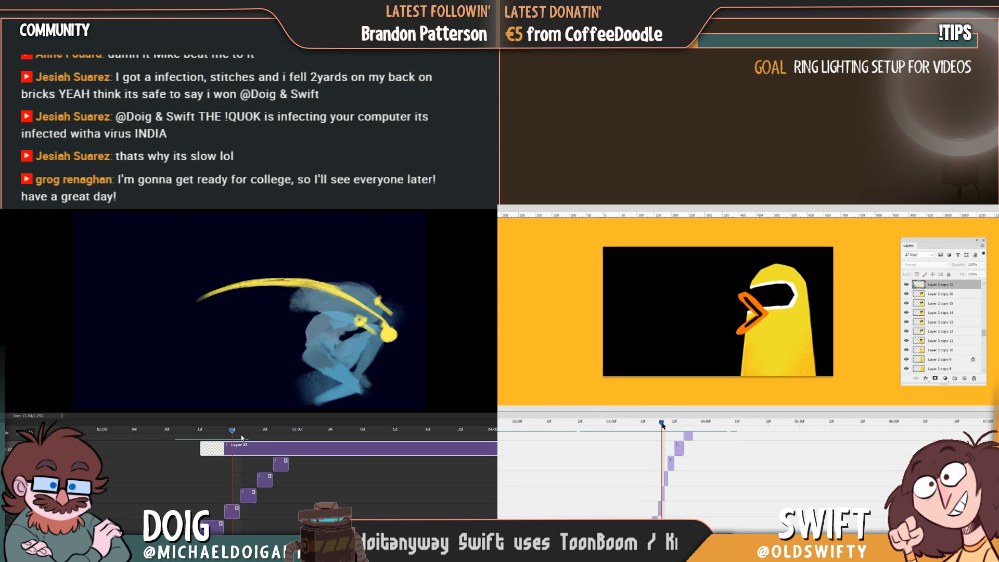
{"action": "left_click_drag", "start_coordinate": [241, 438], "coordinate": [253, 440]}
{"action": "left_click_drag", "start_coordinate": [663, 425], "coordinate": [668, 426]}
{"action": "left_click_drag", "start_coordinate": [242, 438], "coordinate": [231, 439]}
{"action": "left_click_drag", "start_coordinate": [669, 426], "coordinate": [686, 435]}
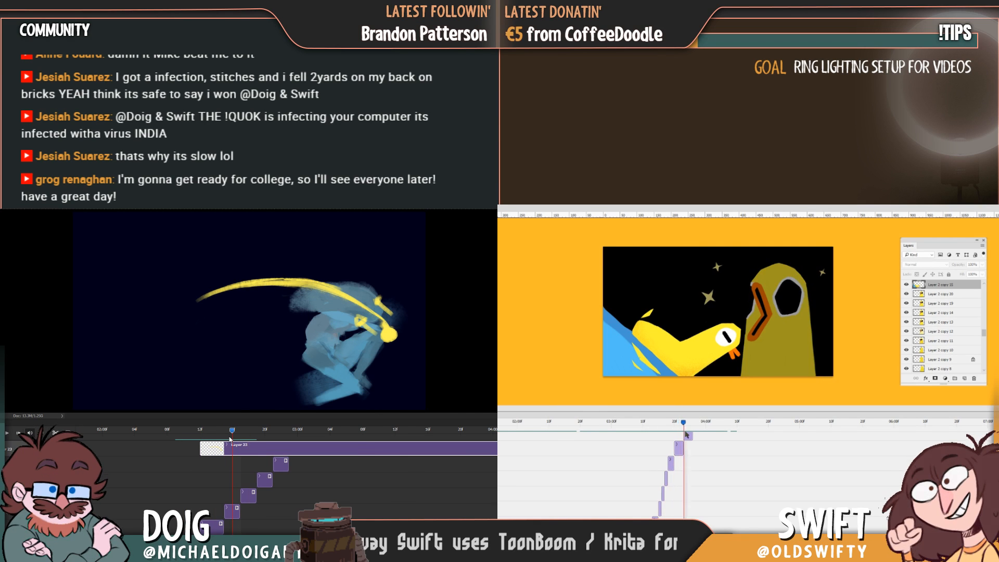
{"action": "scroll", "coordinate": [693, 456], "scroll_direction": "up", "scroll_amount": 1}
{"action": "mouse_move", "coordinate": [233, 440]}
{"action": "left_mouse_down"}
{"action": "mouse_move", "coordinate": [263, 439]}
{"action": "mouse_move", "coordinate": [247, 438]}
{"action": "left_mouse_up"}
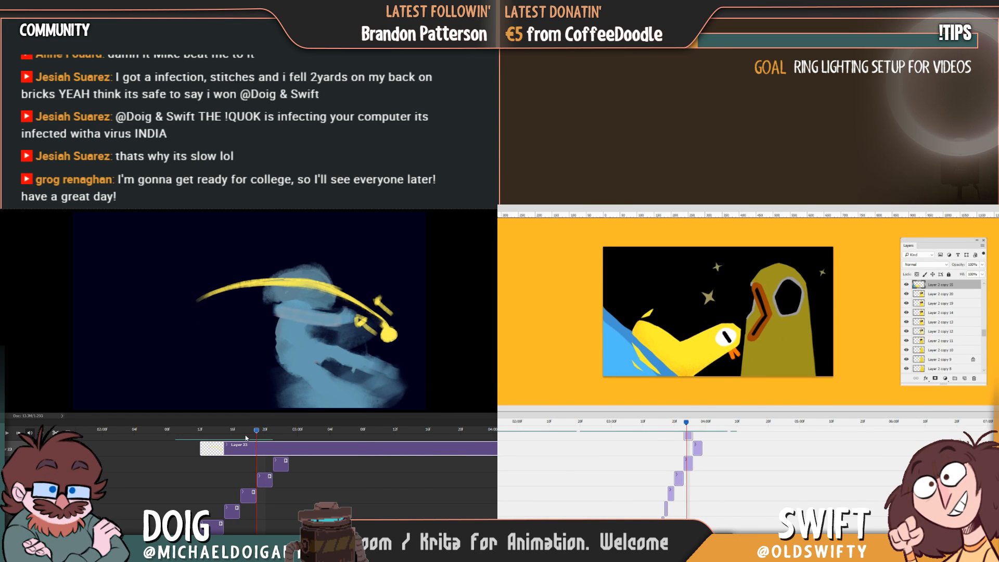
Reposition the figure's 02:19f drawing against the yellow arc, and scrub the duck animation around 03:00f to 03:19f
{"action": "left_click_drag", "start_coordinate": [656, 424], "coordinate": [609, 469]}
{"action": "left_click_drag", "start_coordinate": [236, 438], "coordinate": [247, 434]}
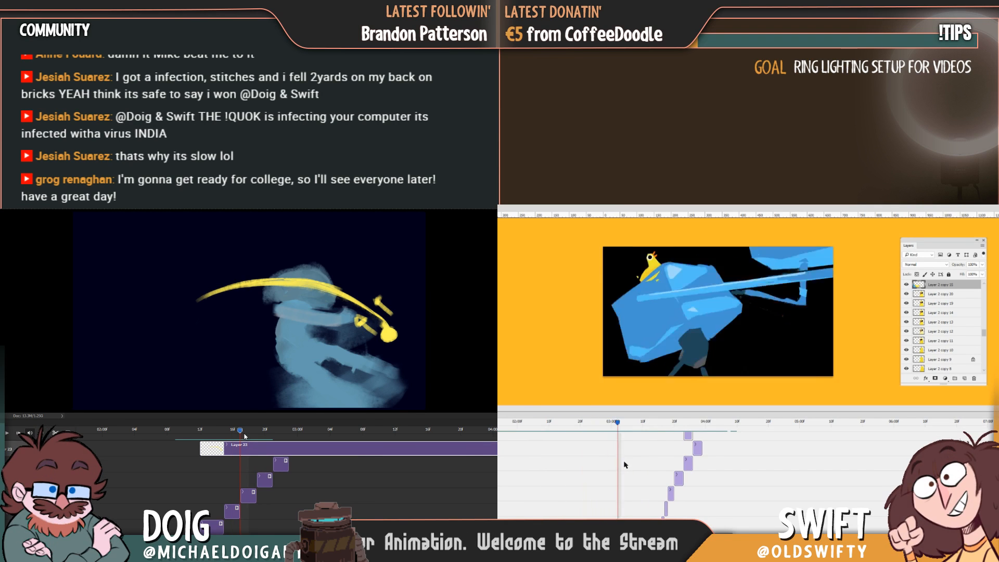
{"action": "left_click_drag", "start_coordinate": [609, 468], "coordinate": [671, 475]}
{"action": "left_click_drag", "start_coordinate": [247, 434], "coordinate": [256, 431]}
{"action": "left_click_drag", "start_coordinate": [671, 474], "coordinate": [645, 479]}
{"action": "left_click_drag", "start_coordinate": [300, 360], "coordinate": [297, 355]}
{"action": "left_click_drag", "start_coordinate": [645, 480], "coordinate": [646, 480]}
{"action": "left_click_drag", "start_coordinate": [297, 355], "coordinate": [295, 353]}
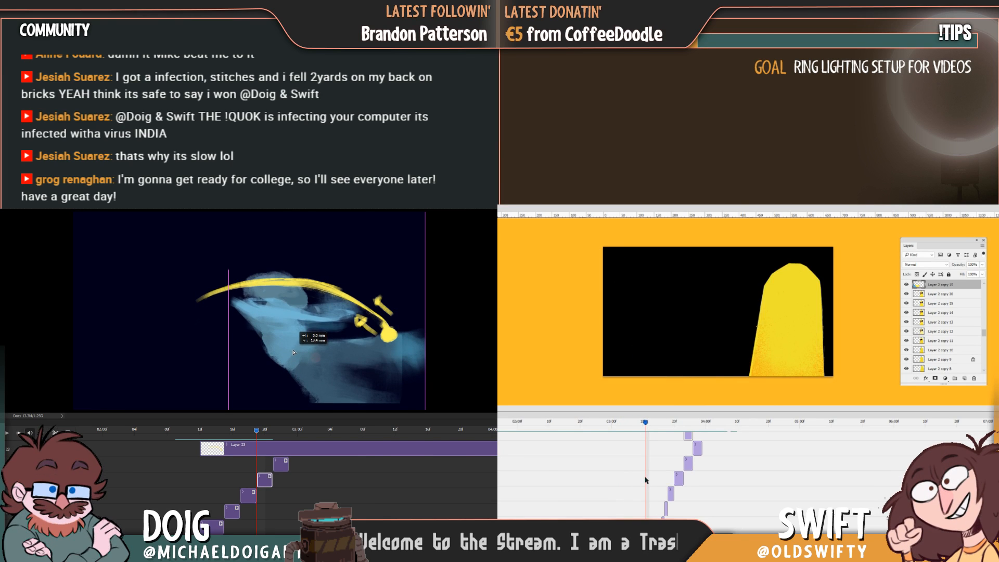
{"action": "left_click_drag", "start_coordinate": [646, 480], "coordinate": [643, 480]}
{"action": "left_click_drag", "start_coordinate": [295, 353], "coordinate": [294, 352]}
{"action": "left_click_drag", "start_coordinate": [643, 481], "coordinate": [638, 481]}
{"action": "left_click_drag", "start_coordinate": [294, 352], "coordinate": [294, 352]}
{"action": "left_click_drag", "start_coordinate": [638, 481], "coordinate": [640, 481]}
{"action": "left_click_drag", "start_coordinate": [293, 351], "coordinate": [293, 353]}
Rotate the figure's 02:21f drawing a few degrees counterclockwise to suit the yellow arc, and scrub the duck animation to about 03:15f
{"action": "left_click_drag", "start_coordinate": [635, 480], "coordinate": [588, 475]}
{"action": "left_click_drag", "start_coordinate": [264, 430], "coordinate": [266, 431]}
{"action": "left_click_drag", "start_coordinate": [588, 475], "coordinate": [599, 476]}
{"action": "left_click_drag", "start_coordinate": [266, 430], "coordinate": [268, 430]}
{"action": "left_click_drag", "start_coordinate": [599, 476], "coordinate": [609, 477]}
{"action": "left_click_drag", "start_coordinate": [269, 430], "coordinate": [272, 430]}
{"action": "left_click_drag", "start_coordinate": [608, 477], "coordinate": [655, 486]}
{"action": "key", "text": "ctrl"}
{"action": "key", "text": "ctrl+t"}
{"action": "left_click_drag", "start_coordinate": [399, 365], "coordinate": [403, 348]}
{"action": "mouse_move", "coordinate": [655, 486]}
{"action": "left_mouse_down"}
{"action": "mouse_move", "coordinate": [635, 486]}
{"action": "mouse_move", "coordinate": [647, 486]}
{"action": "left_mouse_up"}
{"action": "left_click_drag", "start_coordinate": [403, 348], "coordinate": [404, 350]}
{"action": "left_click_drag", "start_coordinate": [647, 487], "coordinate": [657, 487]}
{"action": "left_click_drag", "start_coordinate": [403, 350], "coordinate": [404, 352]}
{"action": "left_click_drag", "start_coordinate": [657, 487], "coordinate": [660, 488]}
{"action": "left_click_drag", "start_coordinate": [404, 352], "coordinate": [404, 354]}
{"action": "left_click_drag", "start_coordinate": [660, 488], "coordinate": [663, 490]}
{"action": "left_click_drag", "start_coordinate": [404, 353], "coordinate": [405, 357]}
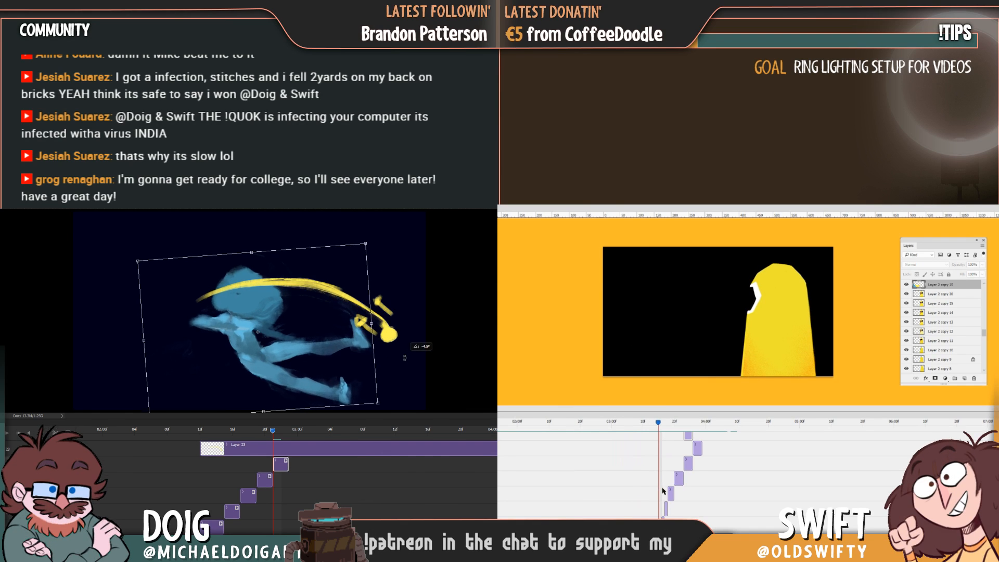
Shift the rotated 02:21f figure drawing slightly up and to the left, and apply the transform
{"action": "scroll", "coordinate": [663, 489], "scroll_direction": "down", "scroll_amount": 2}
{"action": "left_click_drag", "start_coordinate": [301, 358], "coordinate": [299, 355]}
{"action": "left_click_drag", "start_coordinate": [657, 426], "coordinate": [653, 426]}
{"action": "left_click_drag", "start_coordinate": [298, 354], "coordinate": [297, 354]}
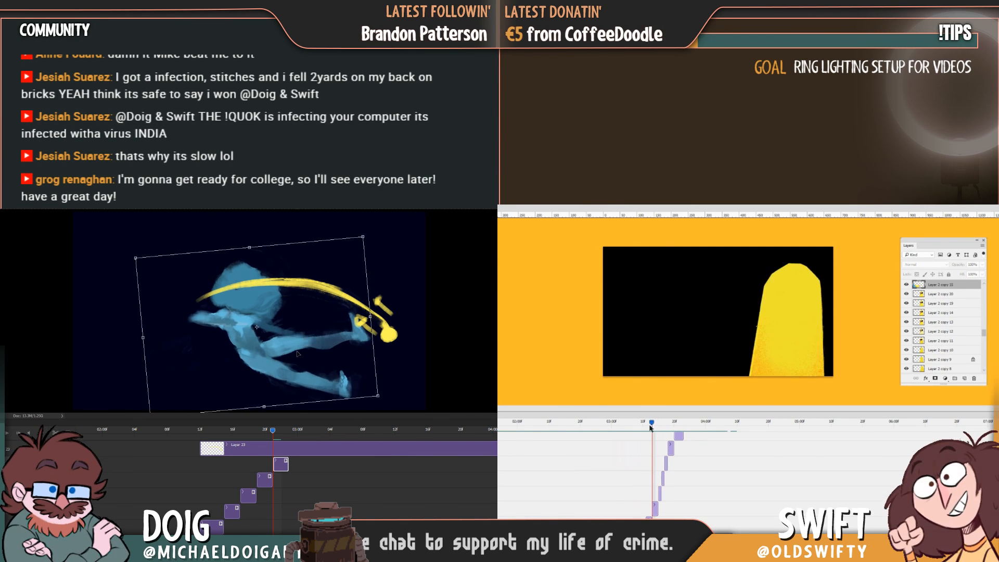
{"action": "key", "text": "Return"}
Check the figure's drawings against the yellow arc between about 02:14f and 02:23f, and inspect the duck animation around 03:11f to 03:16f
{"action": "left_click_drag", "start_coordinate": [656, 422], "coordinate": [662, 428]}
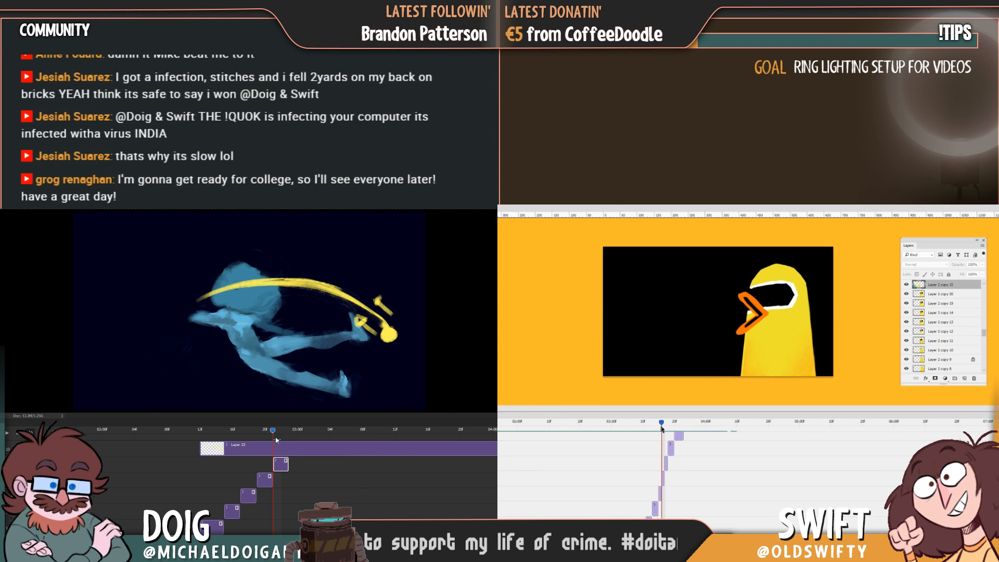
{"action": "left_click_drag", "start_coordinate": [273, 435], "coordinate": [267, 433]}
{"action": "left_click_drag", "start_coordinate": [662, 428], "coordinate": [658, 432]}
{"action": "left_click_drag", "start_coordinate": [266, 433], "coordinate": [256, 431]}
{"action": "left_click_drag", "start_coordinate": [658, 432], "coordinate": [656, 434]}
{"action": "left_click_drag", "start_coordinate": [256, 432], "coordinate": [242, 431]}
{"action": "left_click_drag", "start_coordinate": [656, 434], "coordinate": [654, 435]}
{"action": "left_click_drag", "start_coordinate": [242, 432], "coordinate": [216, 431]}
{"action": "left_click_drag", "start_coordinate": [654, 435], "coordinate": [657, 435]}
{"action": "left_click_drag", "start_coordinate": [215, 430], "coordinate": [243, 433]}
{"action": "left_click_drag", "start_coordinate": [656, 435], "coordinate": [656, 435]}
{"action": "left_click_drag", "start_coordinate": [266, 435], "coordinate": [271, 434]}
{"action": "left_click_drag", "start_coordinate": [655, 435], "coordinate": [655, 435]}
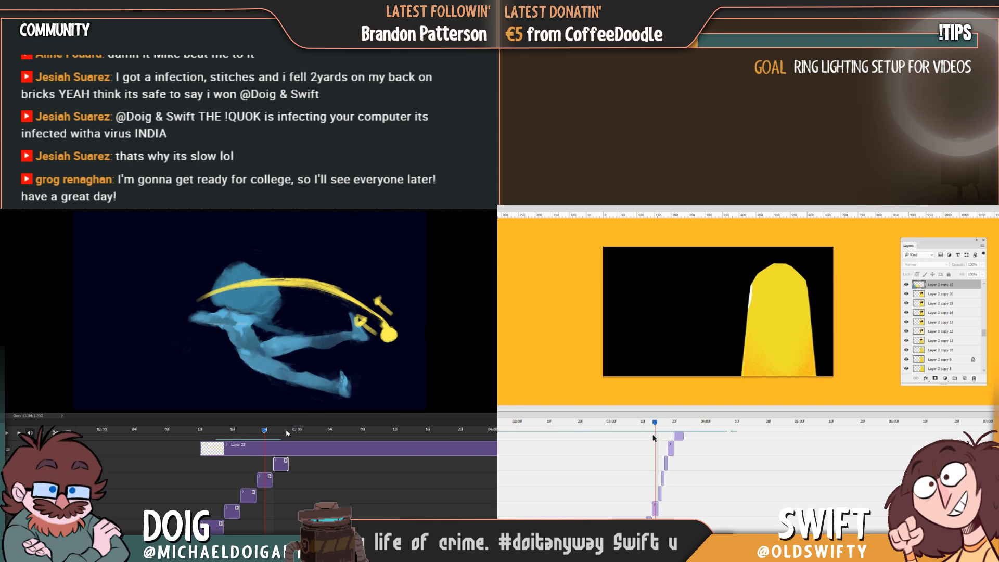
{"action": "left_click_drag", "start_coordinate": [271, 434], "coordinate": [281, 433]}
{"action": "left_click_drag", "start_coordinate": [655, 435], "coordinate": [648, 437]}
{"action": "left_click_drag", "start_coordinate": [281, 433], "coordinate": [287, 433]}
{"action": "left_click_drag", "start_coordinate": [648, 437], "coordinate": [646, 443]}
{"action": "left_click_drag", "start_coordinate": [287, 433], "coordinate": [262, 436]}
{"action": "left_click_drag", "start_coordinate": [646, 442], "coordinate": [645, 447]}
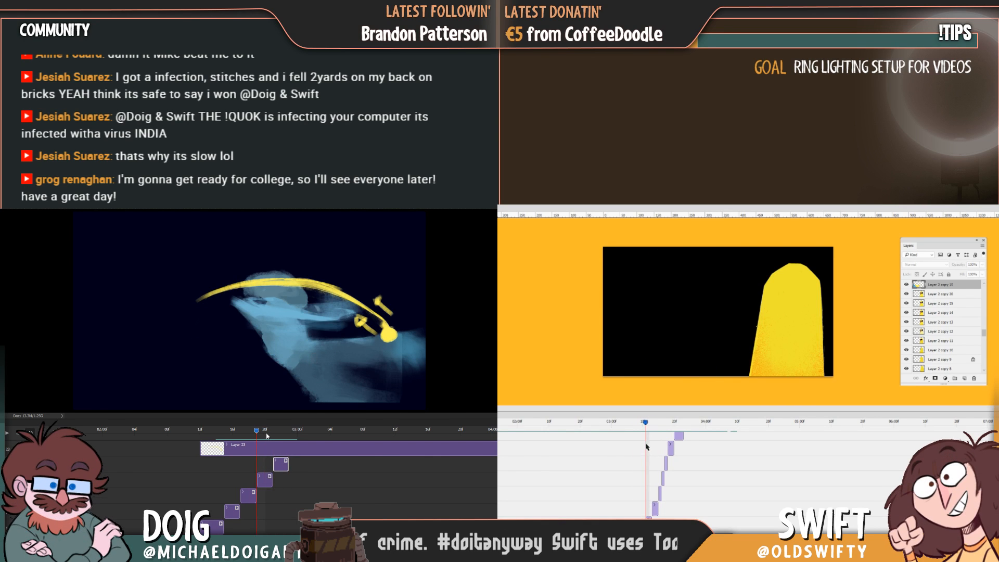
{"action": "left_click_drag", "start_coordinate": [266, 436], "coordinate": [276, 435]}
{"action": "left_click_drag", "start_coordinate": [645, 446], "coordinate": [652, 445]}
{"action": "left_click_drag", "start_coordinate": [276, 435], "coordinate": [286, 435]}
{"action": "left_click_drag", "start_coordinate": [652, 446], "coordinate": [648, 447]}
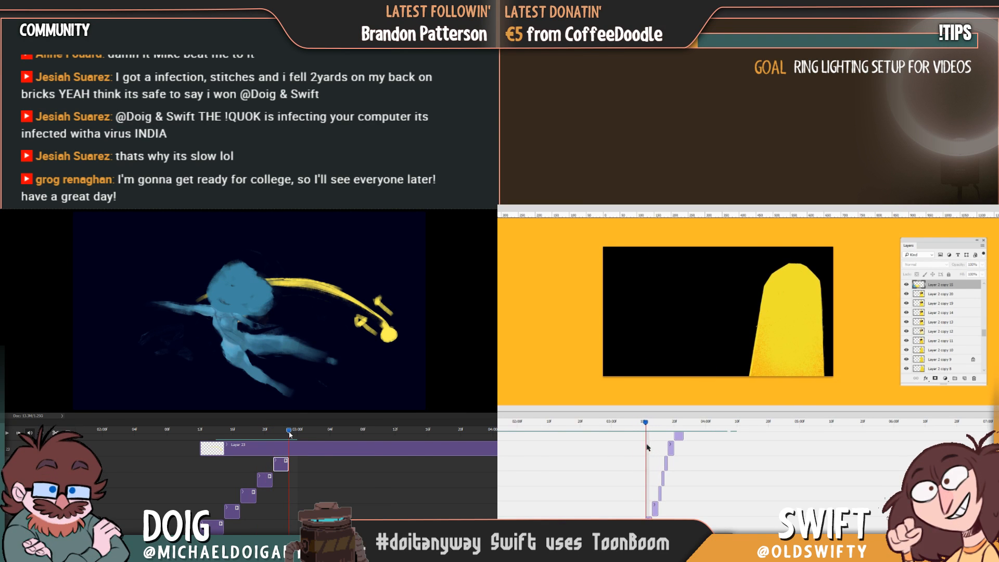
{"action": "left_click_drag", "start_coordinate": [290, 434], "coordinate": [277, 432]}
{"action": "left_click_drag", "start_coordinate": [645, 448], "coordinate": [644, 448]}
{"action": "left_click_drag", "start_coordinate": [277, 433], "coordinate": [254, 437]}
{"action": "left_click_drag", "start_coordinate": [644, 448], "coordinate": [648, 449]}
{"action": "left_click_drag", "start_coordinate": [254, 437], "coordinate": [231, 439]}
{"action": "left_click_drag", "start_coordinate": [648, 449], "coordinate": [653, 449]}
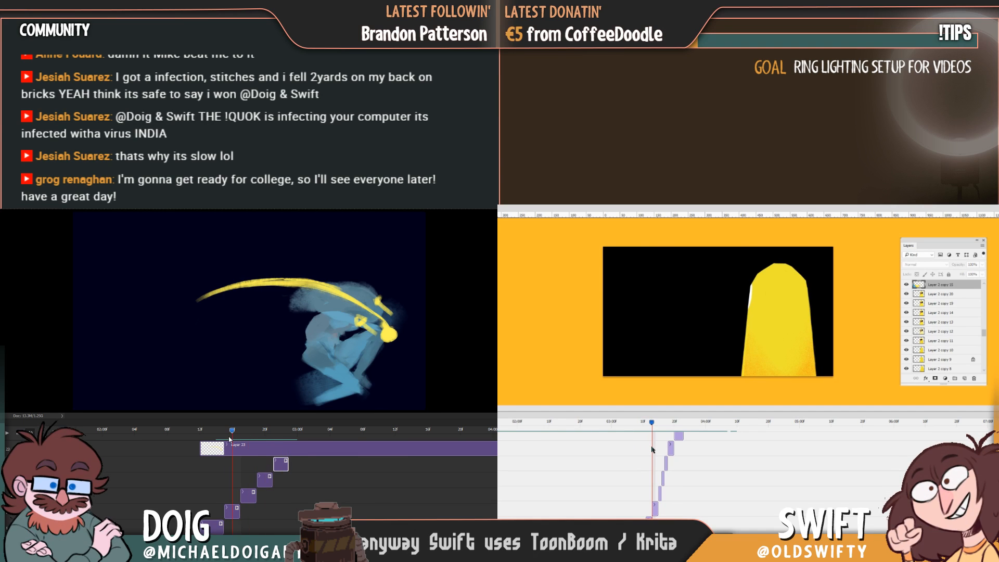
{"action": "left_click_drag", "start_coordinate": [237, 438], "coordinate": [261, 435]}
{"action": "left_click_drag", "start_coordinate": [653, 449], "coordinate": [649, 453]}
{"action": "left_click_drag", "start_coordinate": [262, 435], "coordinate": [272, 433]}
Rotate and shift the figure's 02:23f drawing to follow the arc, and move the duck clips Layer 2 copy 9 through copy 13 slightly earlier
{"action": "left_click", "coordinate": [653, 513]}
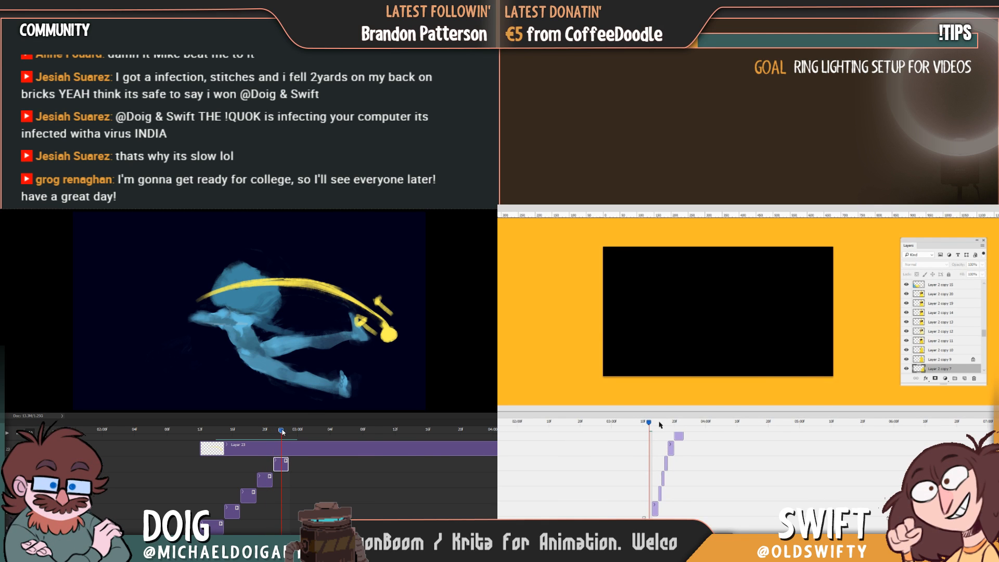
{"action": "left_click_drag", "start_coordinate": [649, 424], "coordinate": [655, 427]}
{"action": "key", "text": "ctrl+t"}
{"action": "left_click", "coordinate": [666, 463]}
{"action": "left_click_drag", "start_coordinate": [371, 346], "coordinate": [374, 325]}
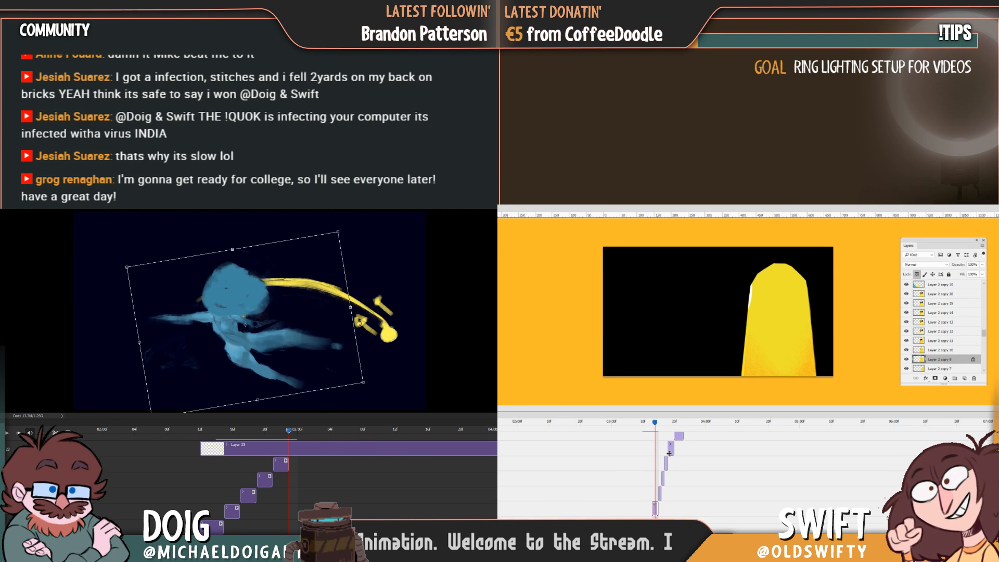
{"action": "left_click", "coordinate": [670, 451], "text": "shift"}
{"action": "left_click_drag", "start_coordinate": [259, 343], "coordinate": [263, 345]}
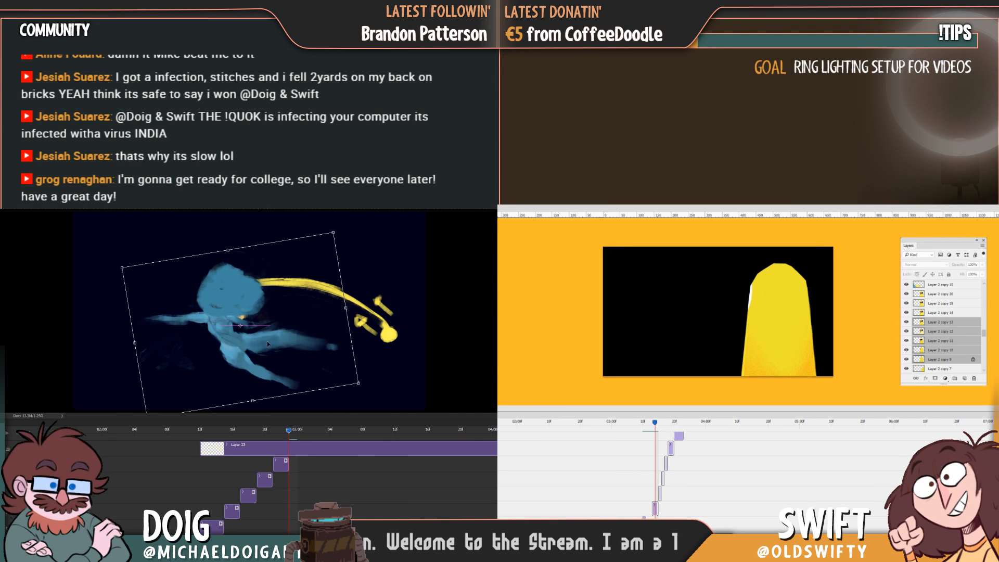
{"action": "left_click_drag", "start_coordinate": [383, 354], "coordinate": [378, 370]}
{"action": "left_click_drag", "start_coordinate": [653, 508], "coordinate": [646, 506]}
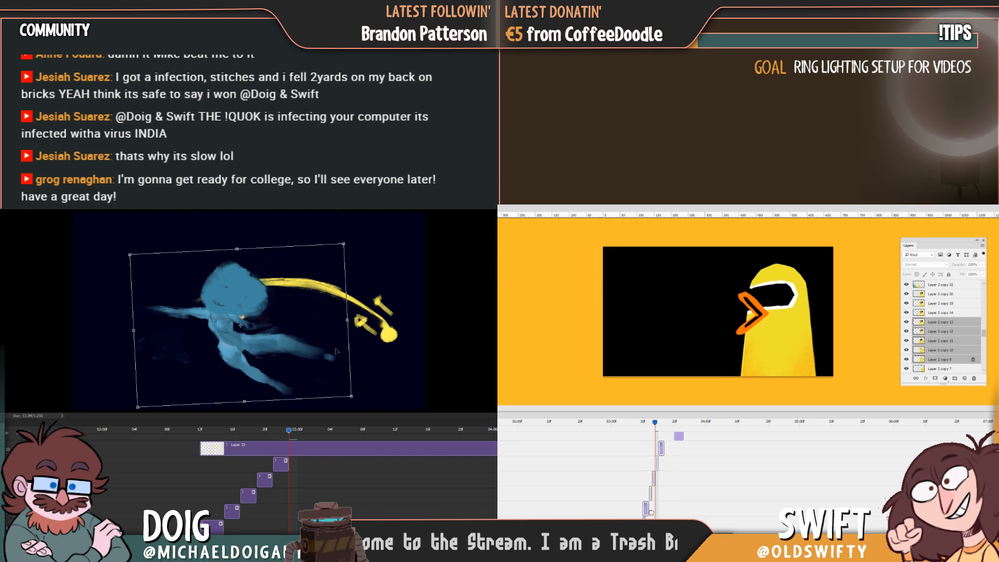
{"action": "key", "text": "Return"}
Review the figure's motion along the arc between about 02:13f and 02:23f, and scrub the retimed duck clips from 03:03f to 03:19f
{"action": "mouse_move", "coordinate": [657, 423]}
{"action": "left_mouse_down"}
{"action": "mouse_move", "coordinate": [642, 430]}
{"action": "mouse_move", "coordinate": [651, 433]}
{"action": "left_mouse_up"}
{"action": "left_click_drag", "start_coordinate": [288, 431], "coordinate": [247, 435]}
{"action": "left_click_drag", "start_coordinate": [651, 435], "coordinate": [640, 438]}
{"action": "left_click_drag", "start_coordinate": [247, 434], "coordinate": [228, 436]}
{"action": "left_click_drag", "start_coordinate": [640, 439], "coordinate": [628, 442]}
{"action": "left_click_drag", "start_coordinate": [228, 436], "coordinate": [208, 437]}
{"action": "left_click_drag", "start_coordinate": [628, 442], "coordinate": [616, 446]}
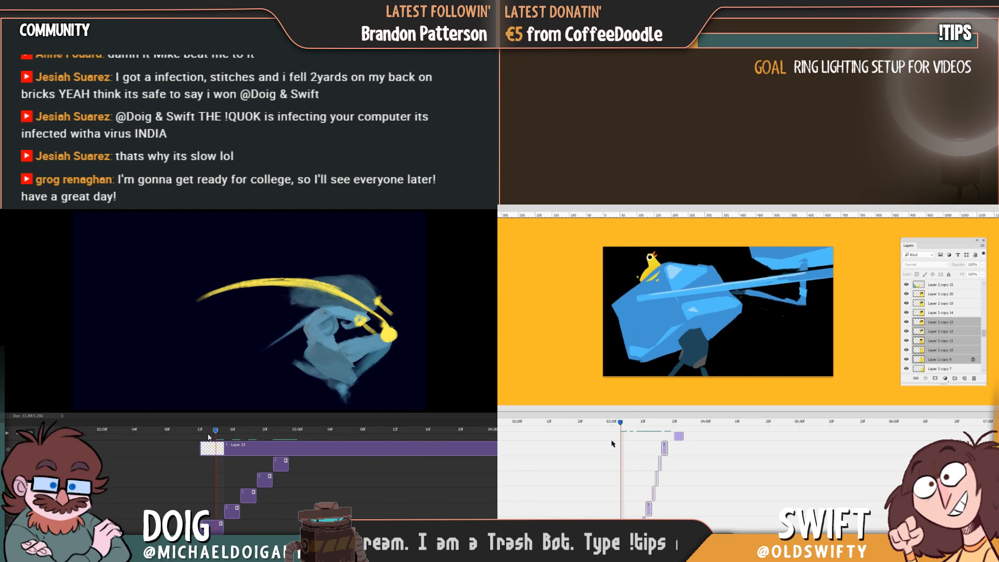
{"action": "left_click_drag", "start_coordinate": [227, 437], "coordinate": [286, 425]}
{"action": "left_click_drag", "start_coordinate": [605, 435], "coordinate": [629, 435]}
{"action": "left_click_drag", "start_coordinate": [286, 425], "coordinate": [269, 426]}
{"action": "left_click_drag", "start_coordinate": [630, 435], "coordinate": [651, 435]}
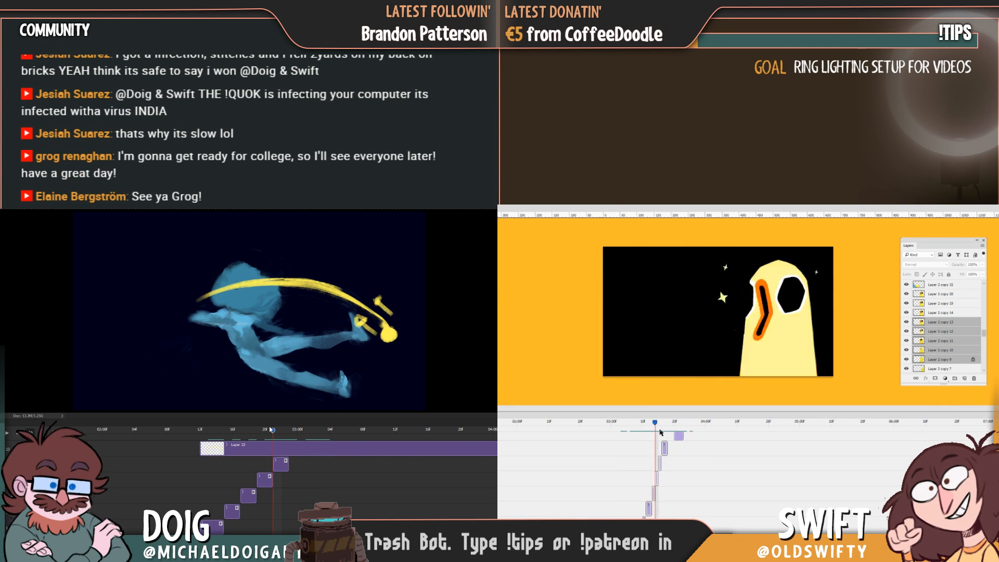
{"action": "left_click_drag", "start_coordinate": [269, 426], "coordinate": [260, 430]}
{"action": "left_click_drag", "start_coordinate": [650, 435], "coordinate": [673, 435]}
{"action": "left_click_drag", "start_coordinate": [259, 430], "coordinate": [244, 431]}
Move the duck's Layer 2 copy 14 clip to start at about 03:19f, and extend the Layer 2 copy 13 clip to meet it
{"action": "scroll", "coordinate": [674, 464], "scroll_direction": "up", "scroll_amount": 1}
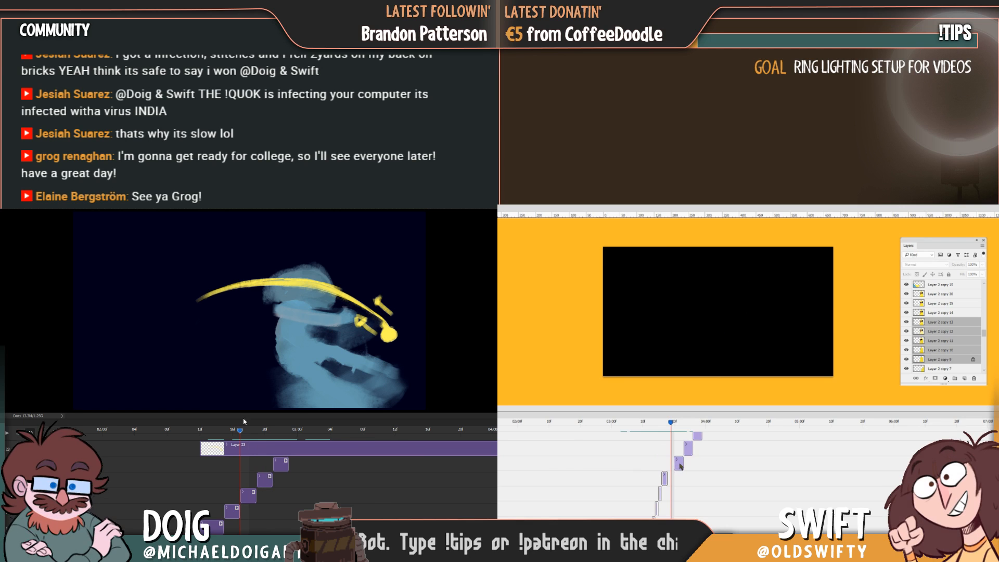
{"action": "left_click_drag", "start_coordinate": [679, 466], "coordinate": [671, 464]}
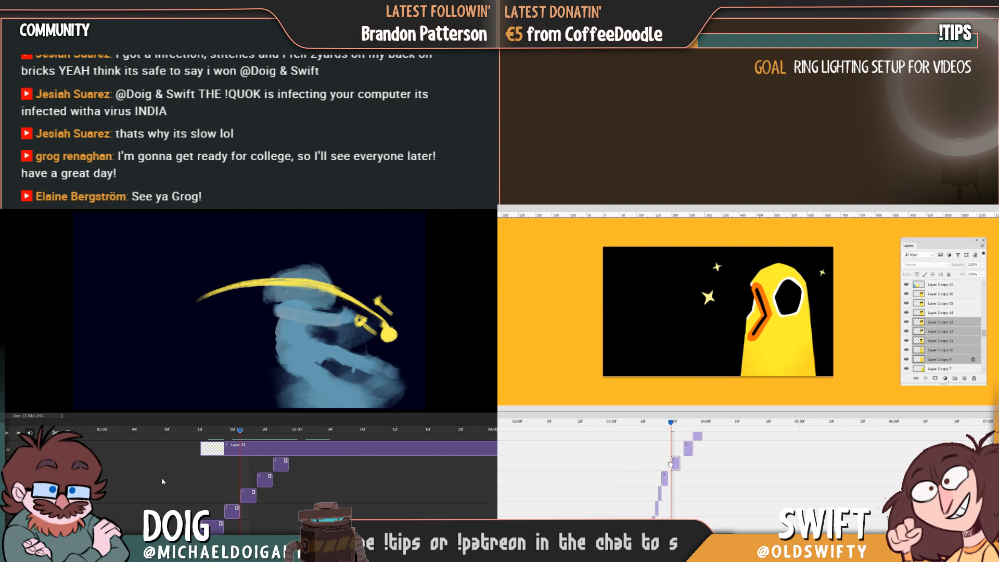
{"action": "left_click", "coordinate": [673, 438]}
{"action": "left_click_drag", "start_coordinate": [670, 423], "coordinate": [668, 423]}
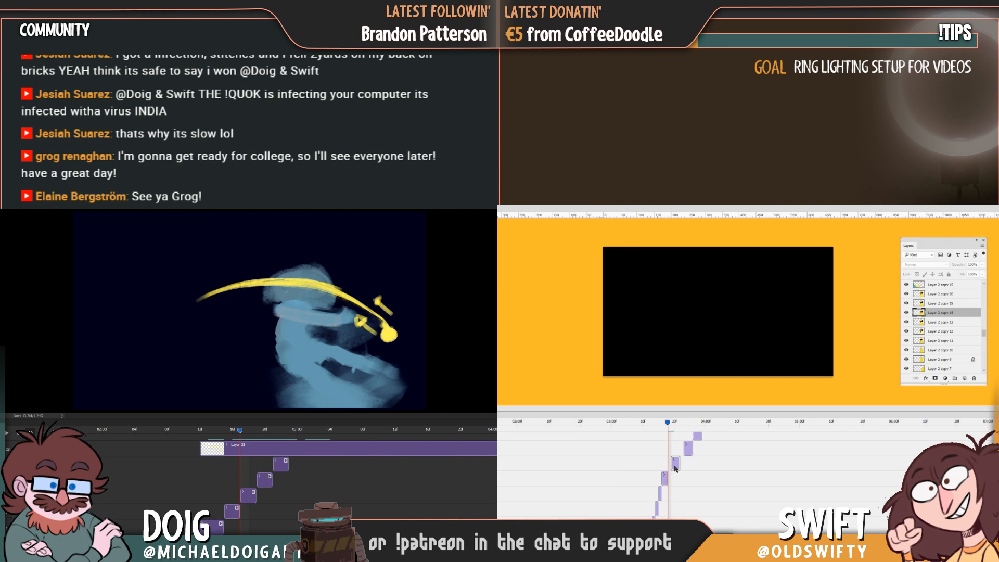
{"action": "left_click_drag", "start_coordinate": [675, 467], "coordinate": [671, 465]}
{"action": "mouse_move", "coordinate": [669, 424]}
{"action": "left_mouse_down"}
{"action": "mouse_move", "coordinate": [684, 424]}
{"action": "mouse_move", "coordinate": [662, 425]}
{"action": "mouse_move", "coordinate": [673, 430]}
{"action": "left_mouse_up"}
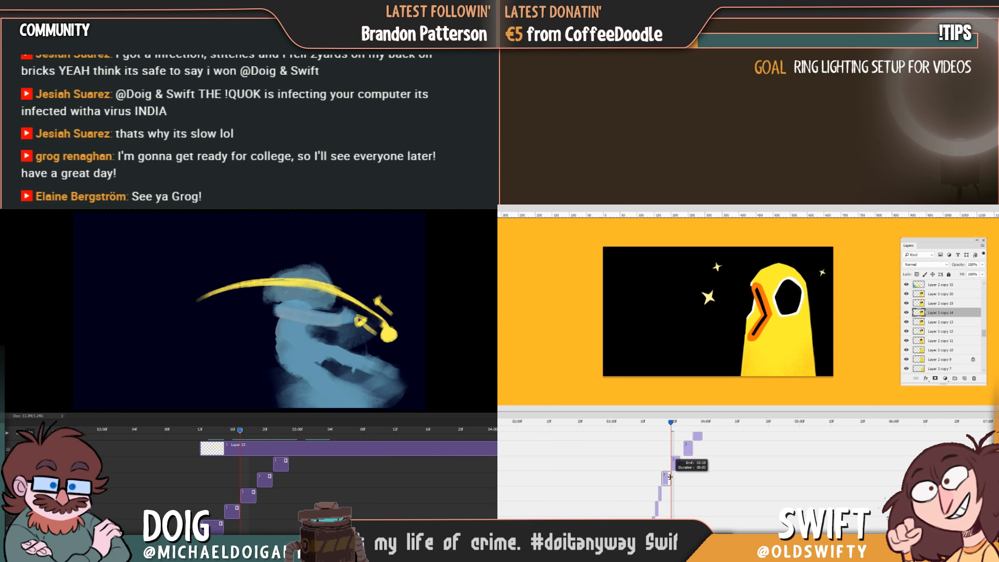
{"action": "left_click", "coordinate": [667, 476]}
Move the dimmed large duck's clip earlier so that it follows directly after the Layer 2 copy 14 clip at about 03:22f
{"action": "left_click_drag", "start_coordinate": [679, 423], "coordinate": [684, 424]}
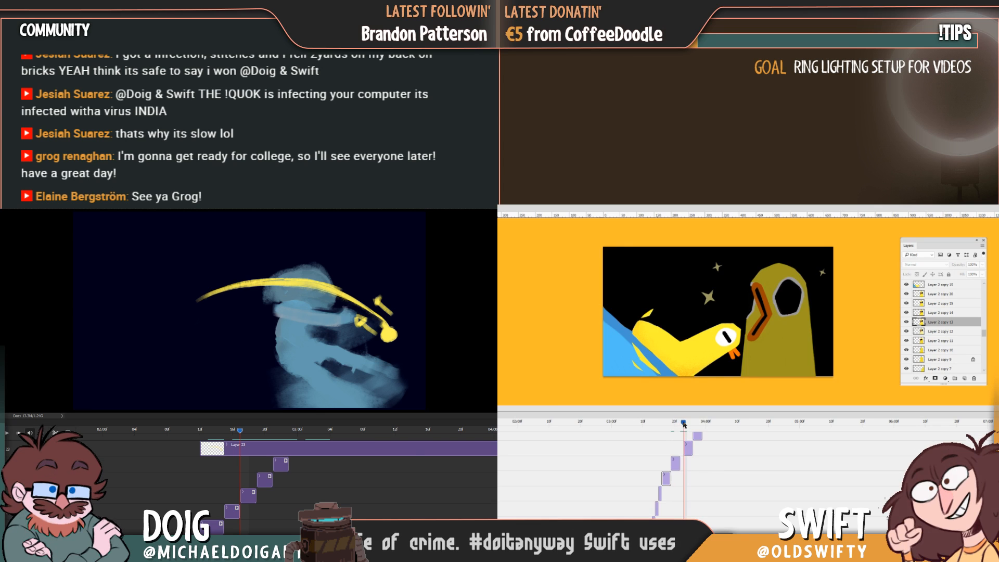
{"action": "scroll", "coordinate": [688, 442], "scroll_direction": "up", "scroll_amount": 2}
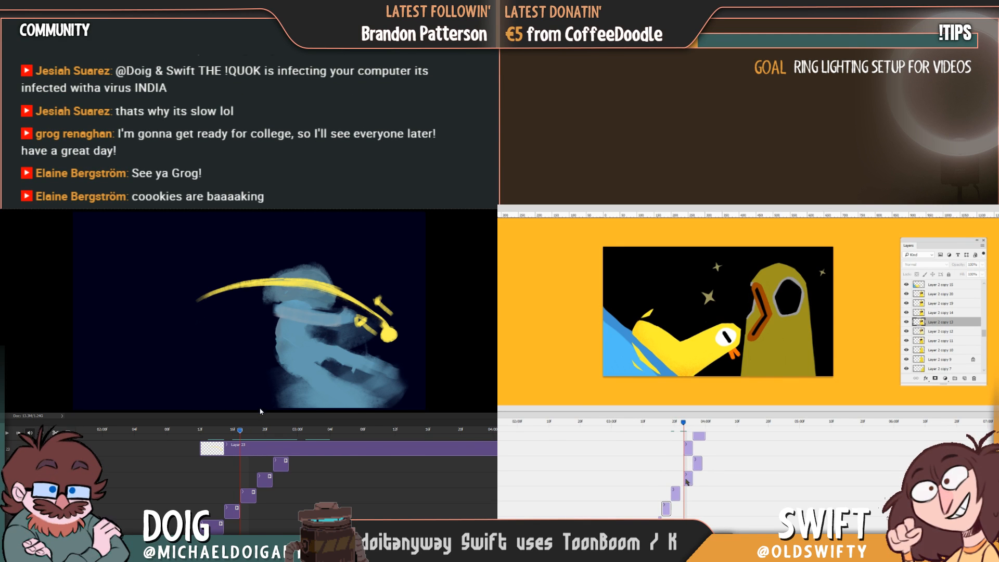
{"action": "left_click_drag", "start_coordinate": [683, 478], "coordinate": [681, 458]}
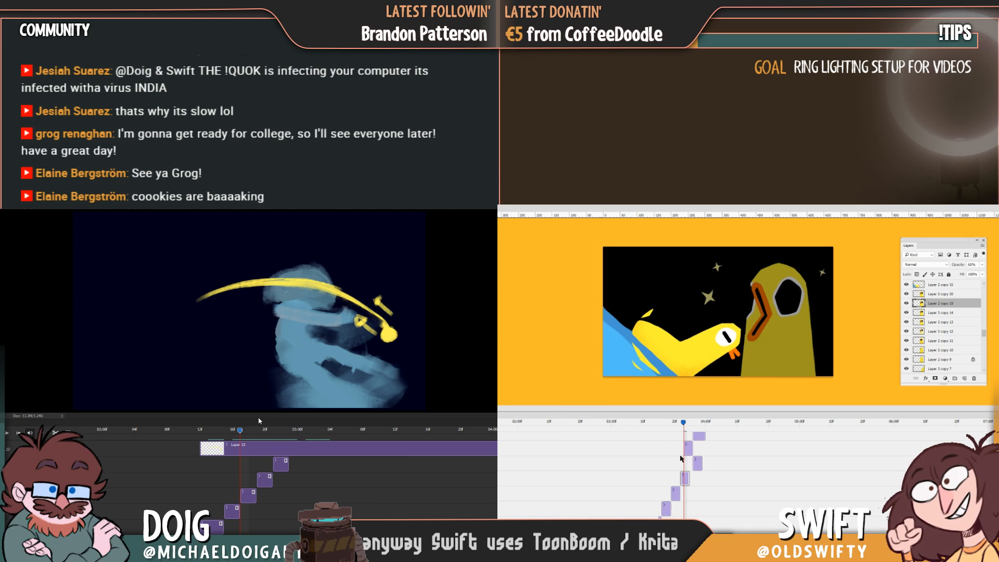
{"action": "left_click", "coordinate": [680, 422]}
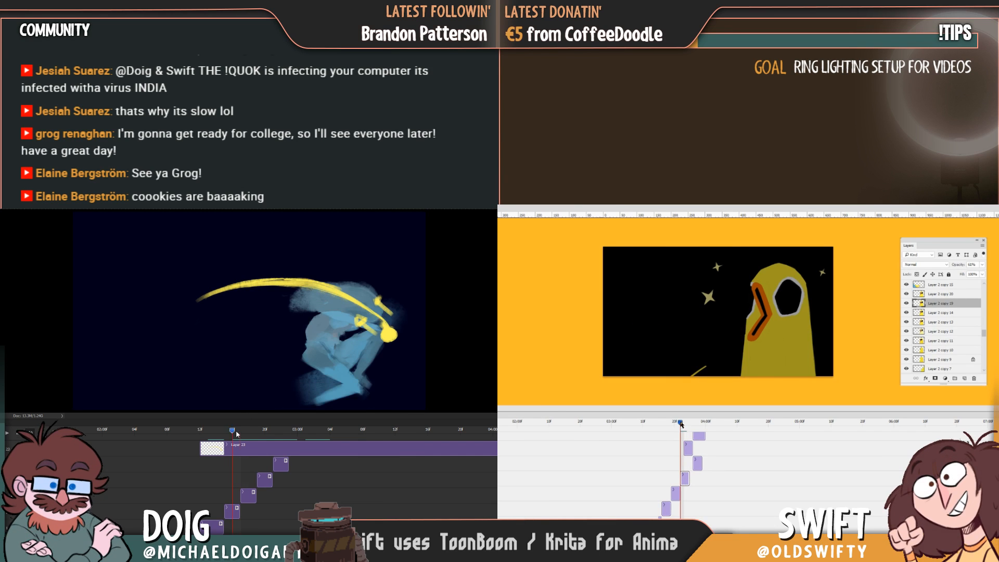
{"action": "left_click_drag", "start_coordinate": [680, 423], "coordinate": [681, 428]}
{"action": "left_click_drag", "start_coordinate": [208, 430], "coordinate": [222, 434]}
Move the small duck's clip earlier to start at about 03:22f, and lengthen both it and the dimmed large duck's clip
{"action": "mouse_move", "coordinate": [690, 448]}
{"action": "left_mouse_down"}
{"action": "mouse_move", "coordinate": [676, 421]}
{"action": "mouse_move", "coordinate": [689, 428]}
{"action": "left_mouse_up"}
{"action": "left_click", "coordinate": [690, 437]}
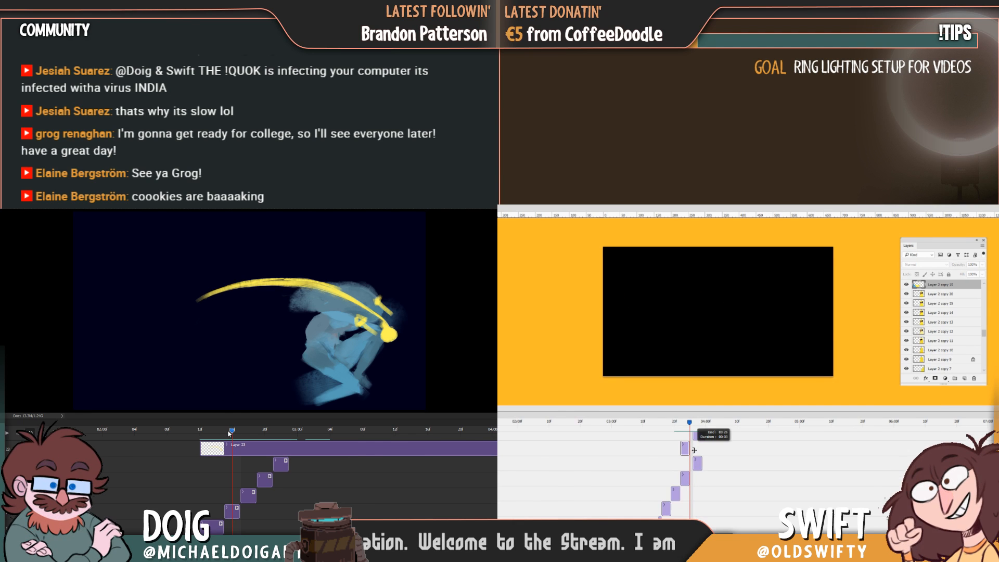
{"action": "left_click", "coordinate": [692, 423]}
{"action": "left_click_drag", "start_coordinate": [219, 432], "coordinate": [241, 435]}
{"action": "left_click", "coordinate": [687, 475]}
{"action": "left_click", "coordinate": [677, 423]}
{"action": "mouse_move", "coordinate": [679, 426]}
{"action": "left_mouse_down"}
{"action": "mouse_move", "coordinate": [694, 428]}
{"action": "mouse_move", "coordinate": [685, 434]}
{"action": "left_mouse_up"}
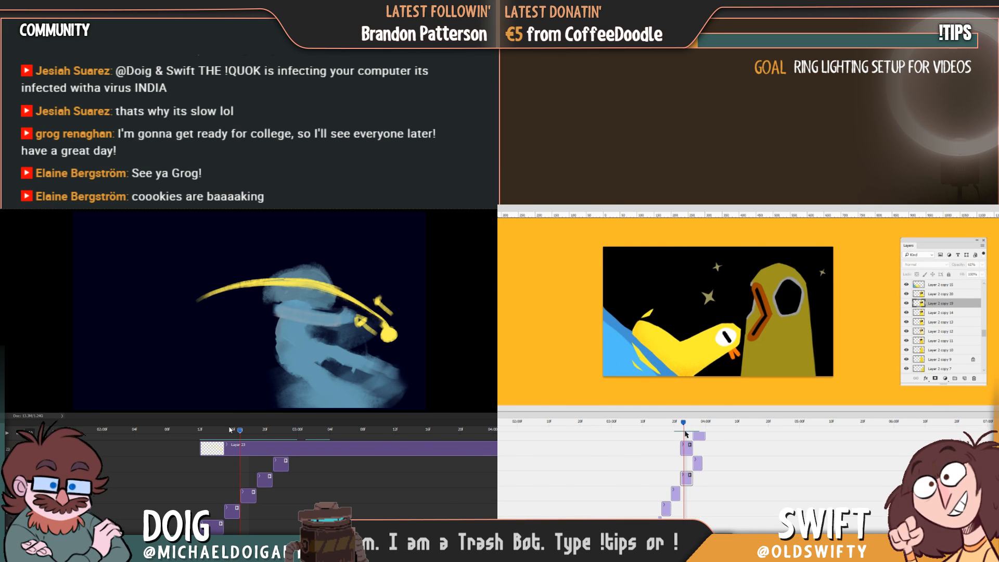
Divide the small duck's clip into two consecutive parts at about 03:24f, and lower the opacity of the first part
{"action": "left_click", "coordinate": [684, 450]}
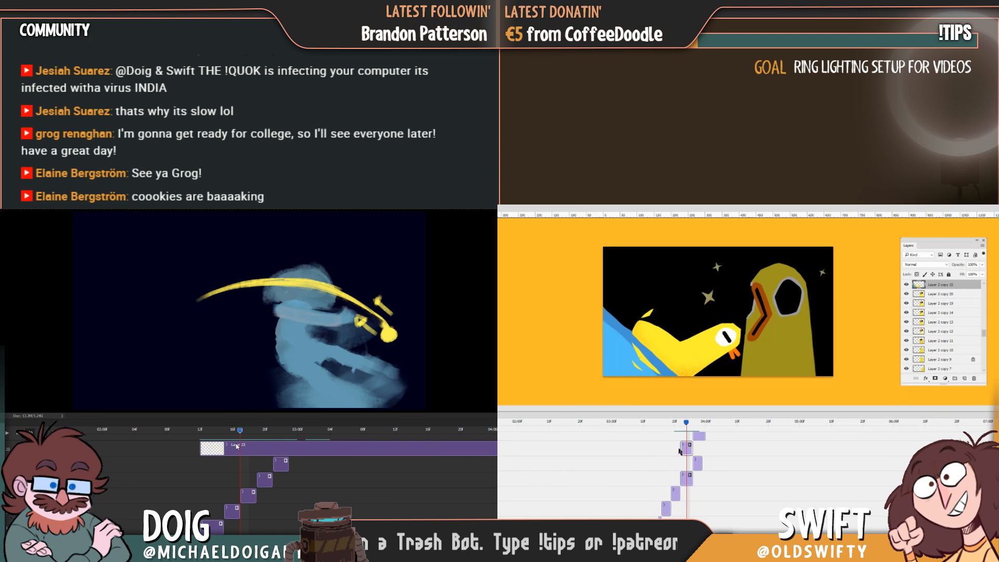
{"action": "left_click", "coordinate": [264, 430]}
{"action": "key", "text": "ctrl+j"}
{"action": "left_click_drag", "start_coordinate": [266, 433], "coordinate": [170, 442]}
{"action": "key", "text": "Left"}
{"action": "left_click", "coordinate": [693, 459]}
{"action": "left_click", "coordinate": [684, 461]}
{"action": "left_click", "coordinate": [982, 265]}
{"action": "left_click", "coordinate": [962, 274]}
{"action": "left_click", "coordinate": [964, 274]}
{"action": "left_click_drag", "start_coordinate": [963, 274], "coordinate": [967, 274]}
Rotate the figure's 02:10f drawing slightly clockwise and shift it a little to the right
{"action": "mouse_move", "coordinate": [170, 442]}
{"action": "left_mouse_down"}
{"action": "mouse_move", "coordinate": [206, 445]}
{"action": "mouse_move", "coordinate": [166, 447]}
{"action": "left_mouse_up"}
{"action": "left_click_drag", "start_coordinate": [683, 424], "coordinate": [680, 426]}
{"action": "left_click_drag", "start_coordinate": [167, 447], "coordinate": [178, 442]}
{"action": "left_click_drag", "start_coordinate": [680, 426], "coordinate": [688, 429]}
{"action": "left_click_drag", "start_coordinate": [177, 441], "coordinate": [186, 438]}
{"action": "left_click_drag", "start_coordinate": [688, 429], "coordinate": [695, 430]}
{"action": "left_click_drag", "start_coordinate": [185, 438], "coordinate": [180, 440]}
{"action": "left_click_drag", "start_coordinate": [695, 430], "coordinate": [691, 431]}
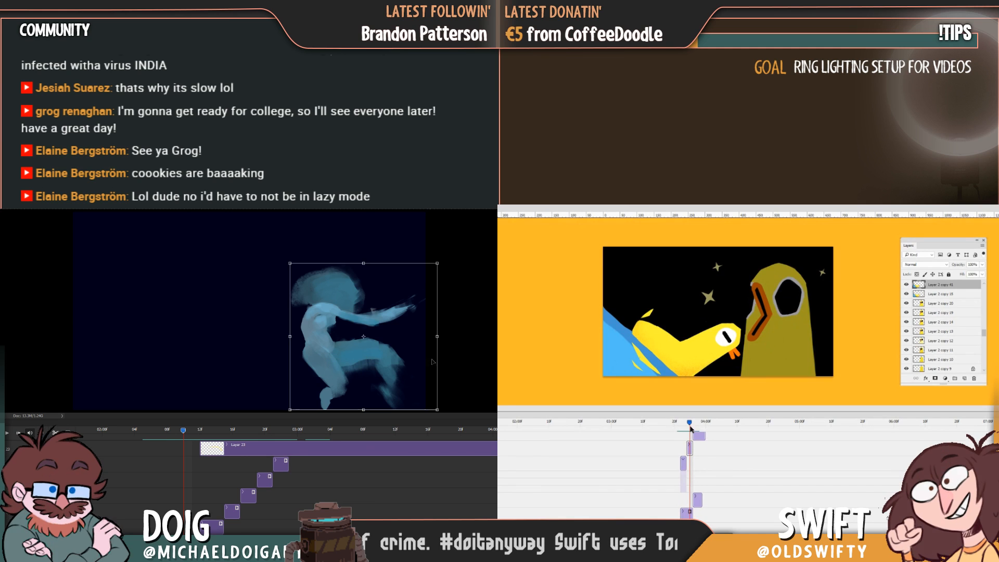
{"action": "left_click_drag", "start_coordinate": [453, 356], "coordinate": [449, 367]}
{"action": "left_click_drag", "start_coordinate": [379, 363], "coordinate": [386, 363]}
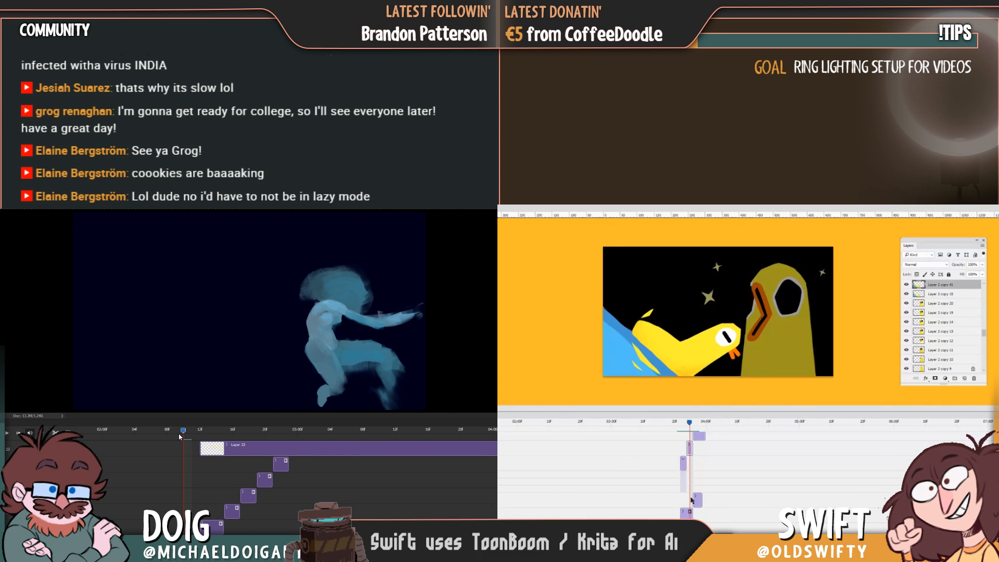
Check the figure's drawings between about 02:07f and 02:13f, and review the transition between the two ducks from 03:22f to 03:28f
{"action": "mouse_move", "coordinate": [184, 431]}
{"action": "left_mouse_down"}
{"action": "mouse_move", "coordinate": [161, 432]}
{"action": "mouse_move", "coordinate": [200, 432]}
{"action": "left_mouse_up"}
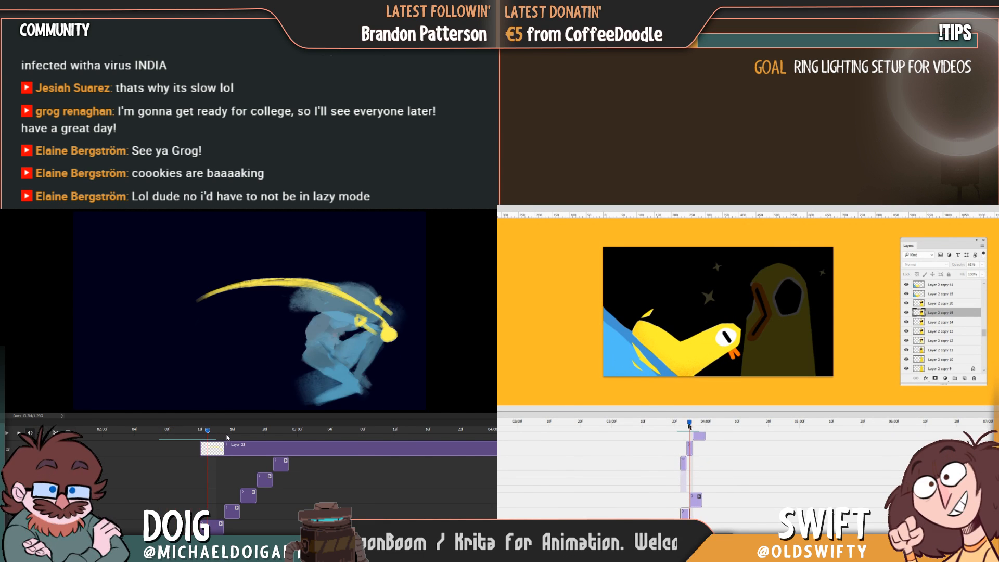
{"action": "left_click", "coordinate": [182, 429]}
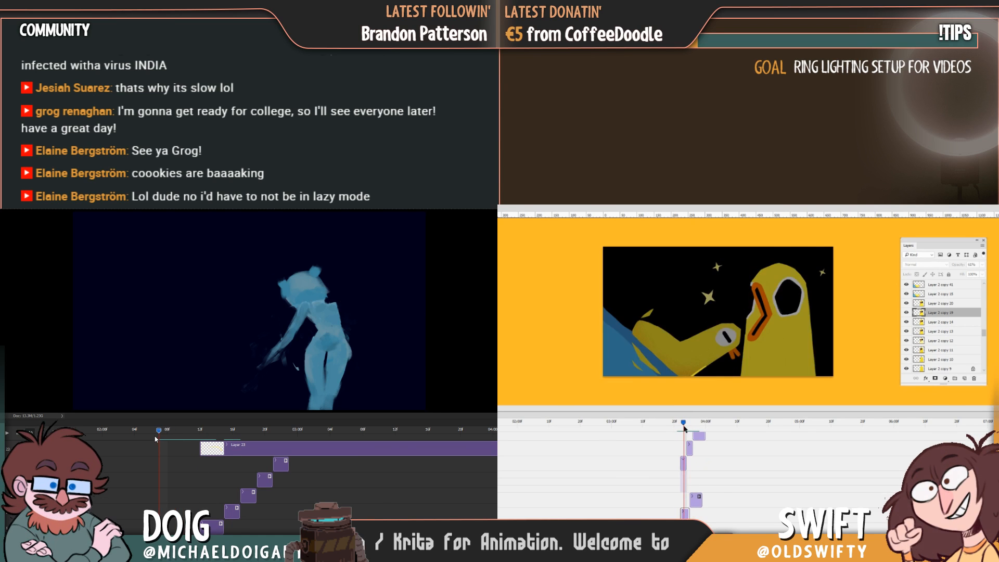
{"action": "left_click", "coordinate": [208, 431]}
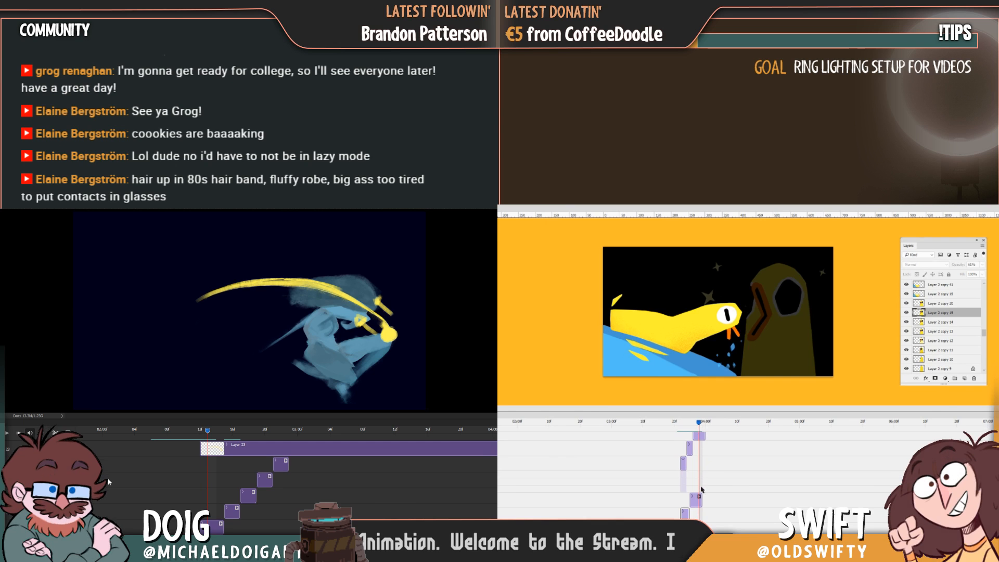
{"action": "left_click", "coordinate": [184, 430]}
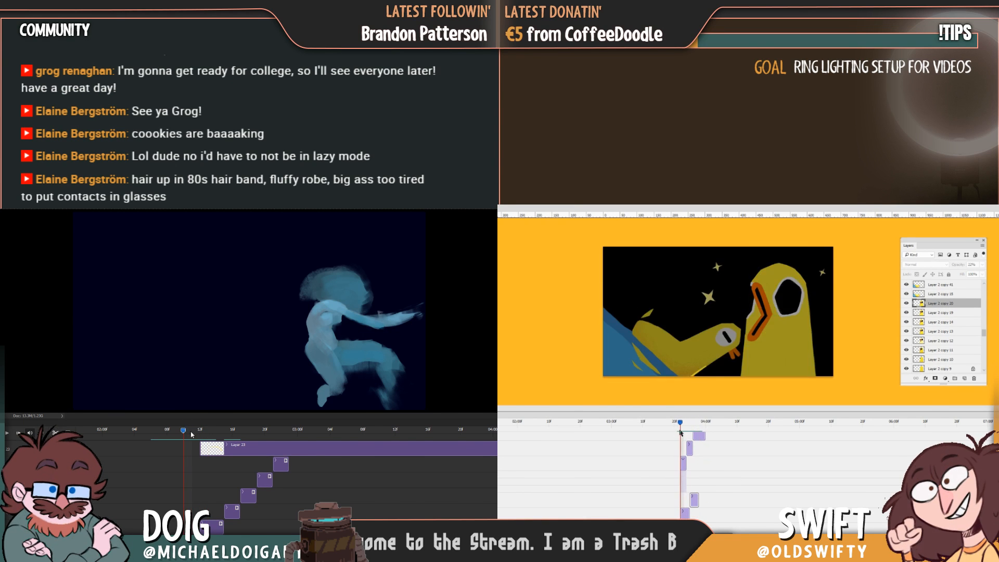
{"action": "left_click_drag", "start_coordinate": [685, 433], "coordinate": [689, 433]}
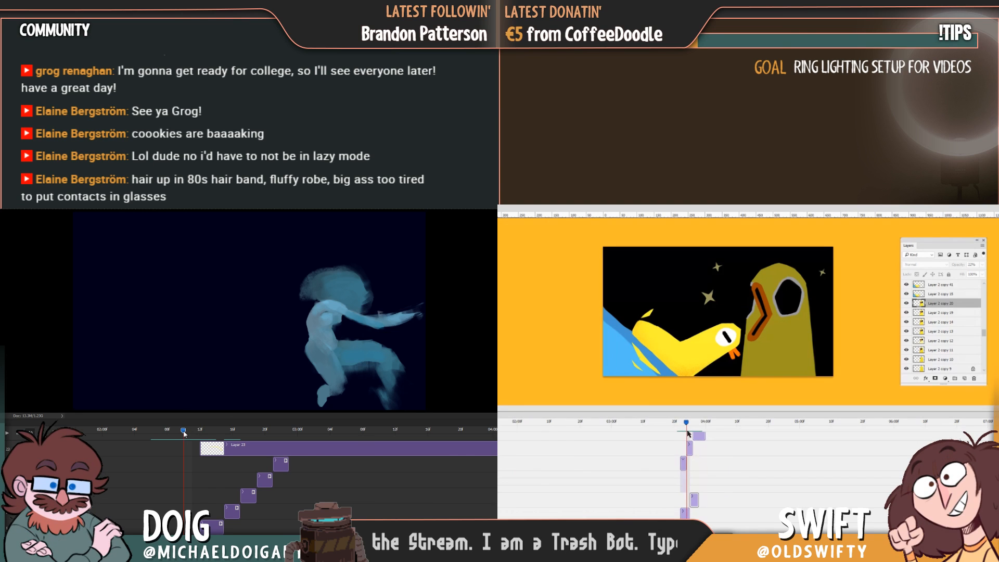
{"action": "mouse_move", "coordinate": [198, 433]}
{"action": "left_mouse_down"}
{"action": "mouse_move", "coordinate": [209, 432]}
{"action": "mouse_move", "coordinate": [197, 431]}
{"action": "mouse_move", "coordinate": [208, 421]}
{"action": "left_mouse_up"}
{"action": "left_click_drag", "start_coordinate": [689, 435], "coordinate": [678, 441]}
{"action": "left_click_drag", "start_coordinate": [203, 432], "coordinate": [180, 430]}
{"action": "left_click_drag", "start_coordinate": [679, 441], "coordinate": [682, 442]}
{"action": "left_click_drag", "start_coordinate": [180, 430], "coordinate": [171, 435]}
{"action": "left_click_drag", "start_coordinate": [682, 442], "coordinate": [683, 444]}
{"action": "mouse_move", "coordinate": [170, 435]}
{"action": "left_mouse_down"}
{"action": "mouse_move", "coordinate": [160, 438]}
{"action": "mouse_move", "coordinate": [174, 430]}
{"action": "left_mouse_up"}
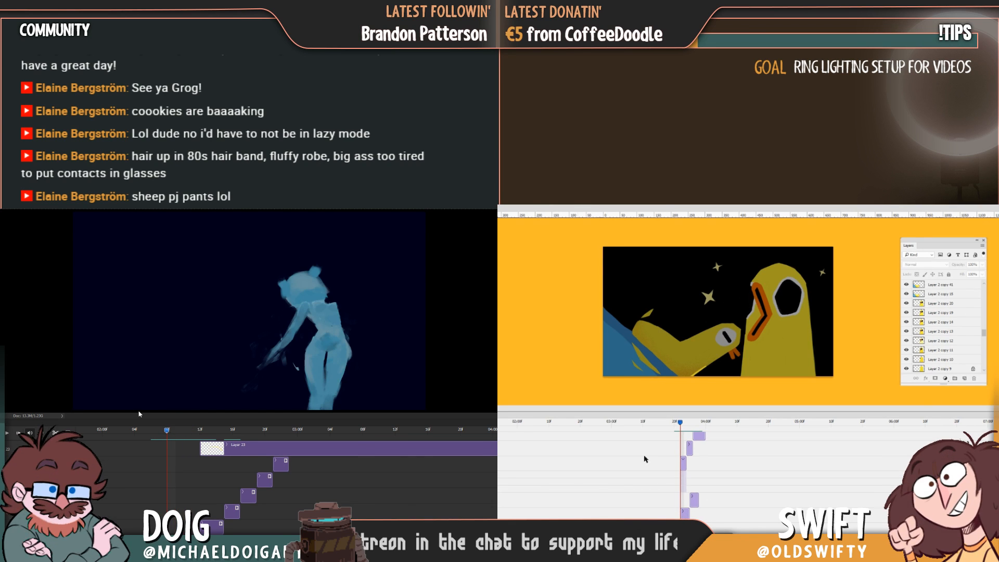
Render the work area, frames 0 to 230, as a High Quality H.264 video named theduck2.mp4
{"action": "mouse_move", "coordinate": [179, 437]}
{"action": "left_mouse_down"}
{"action": "mouse_move", "coordinate": [250, 432]}
{"action": "mouse_move", "coordinate": [159, 430]}
{"action": "mouse_move", "coordinate": [91, 447]}
{"action": "left_mouse_up"}
{"action": "left_click", "coordinate": [519, 378]}
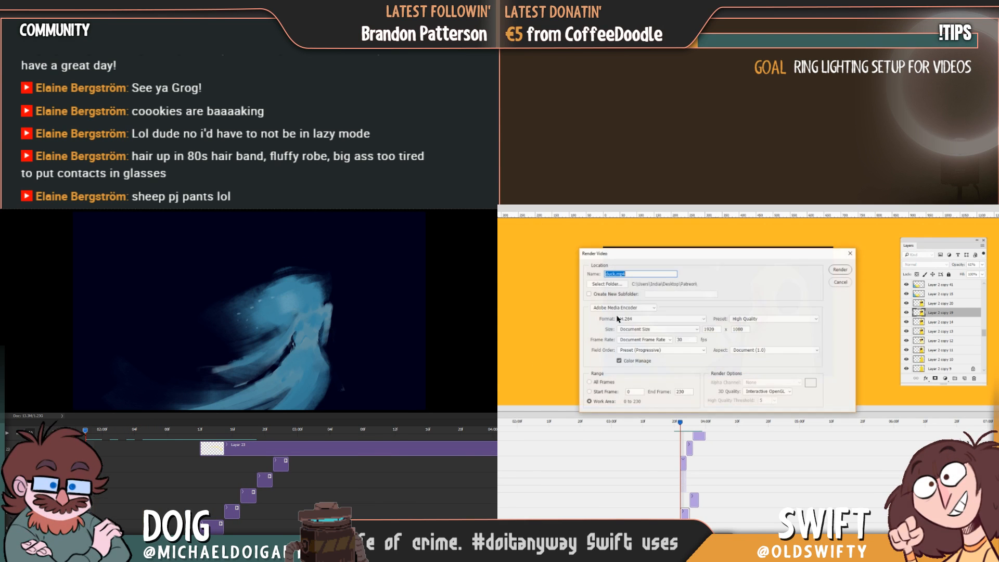
{"action": "left_click", "coordinate": [607, 273]}
{"action": "type", "text": "the"}
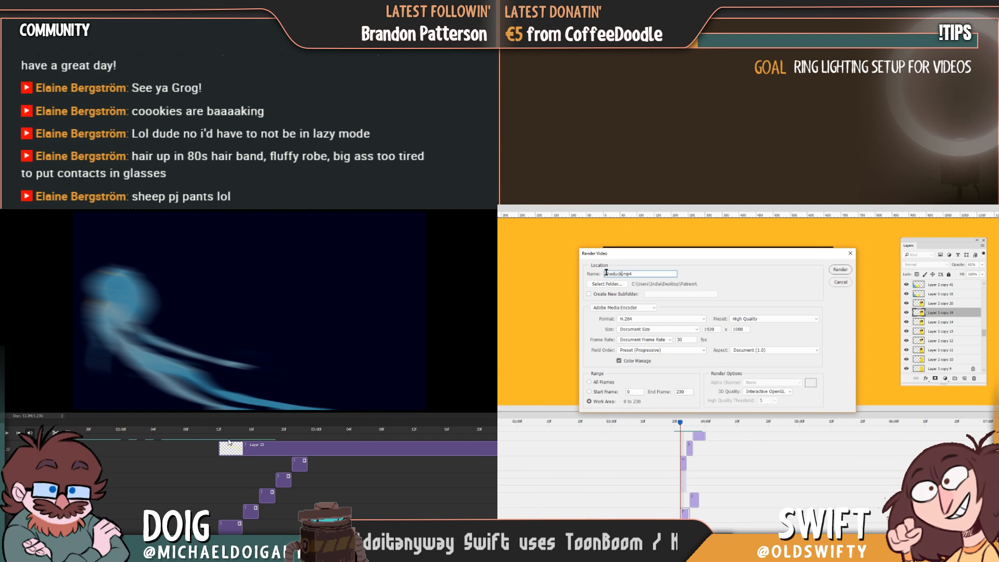
{"action": "key", "text": "Return"}
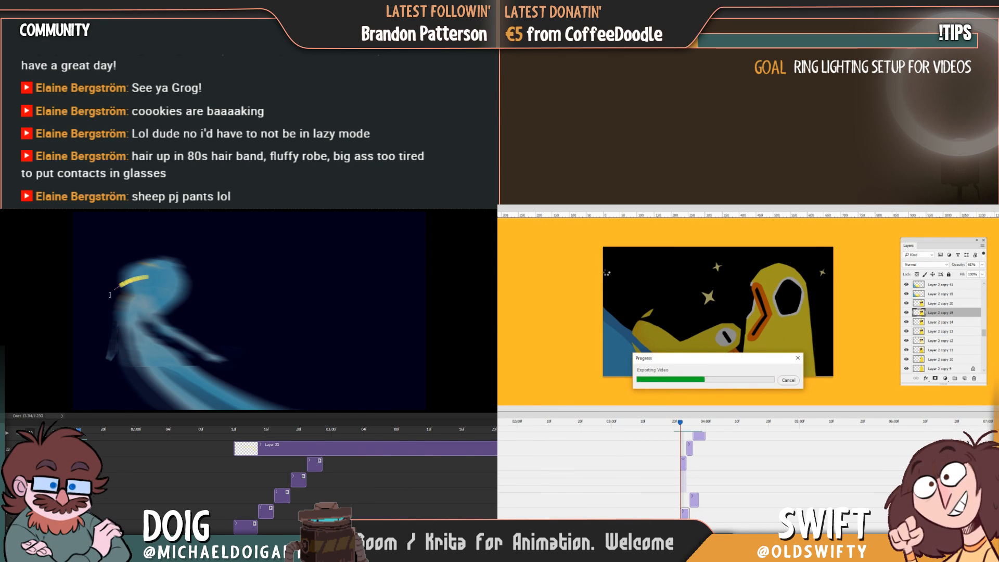
Paint a doubled yellow motion arc from the figure's head at about 01:17f, curving down around the body and up to the far side
{"action": "mouse_move", "coordinate": [120, 286]}
{"action": "left_mouse_down"}
{"action": "mouse_move", "coordinate": [127, 335]}
{"action": "mouse_move", "coordinate": [290, 373]}
{"action": "left_mouse_up"}
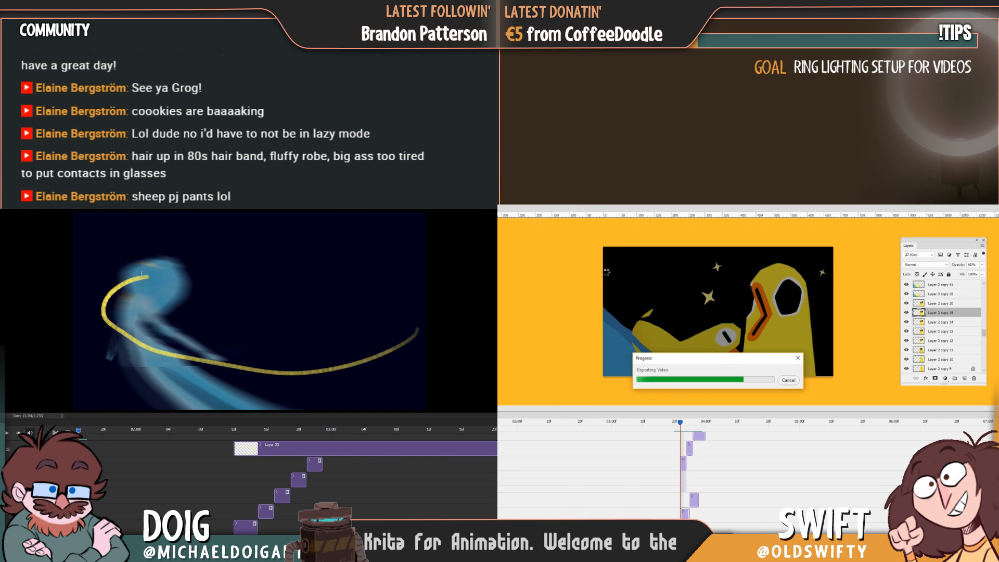
{"action": "key", "text": "ctrl+z"}
{"action": "mouse_move", "coordinate": [121, 285]}
{"action": "left_mouse_down"}
{"action": "mouse_move", "coordinate": [208, 359]}
{"action": "mouse_move", "coordinate": [360, 321]}
{"action": "mouse_move", "coordinate": [379, 296]}
{"action": "left_mouse_up"}
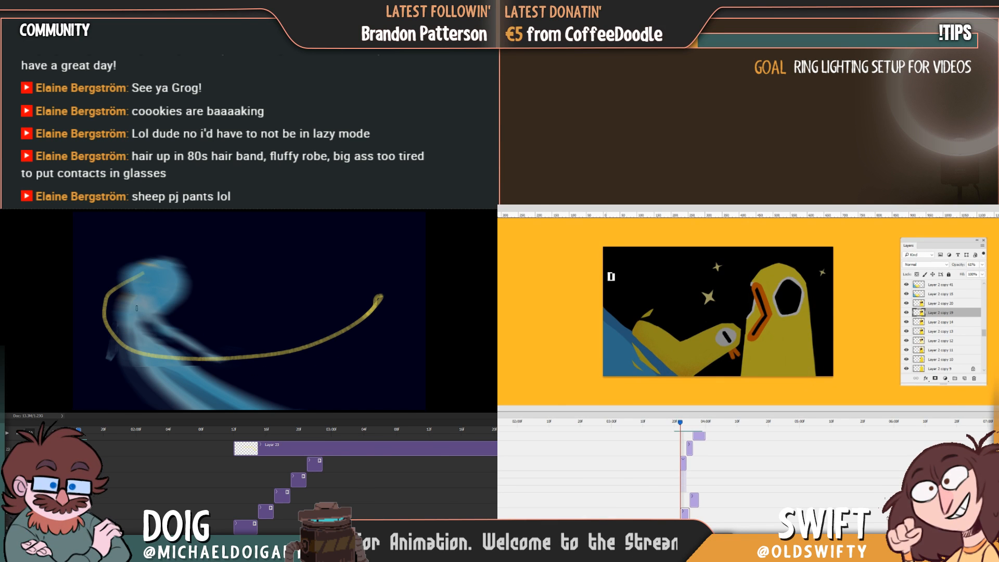
{"action": "left_click_drag", "start_coordinate": [121, 285], "coordinate": [327, 340]}
{"action": "mouse_move", "coordinate": [166, 361]}
{"action": "left_mouse_down"}
{"action": "mouse_move", "coordinate": [347, 328]}
{"action": "mouse_move", "coordinate": [392, 292]}
{"action": "left_mouse_up"}
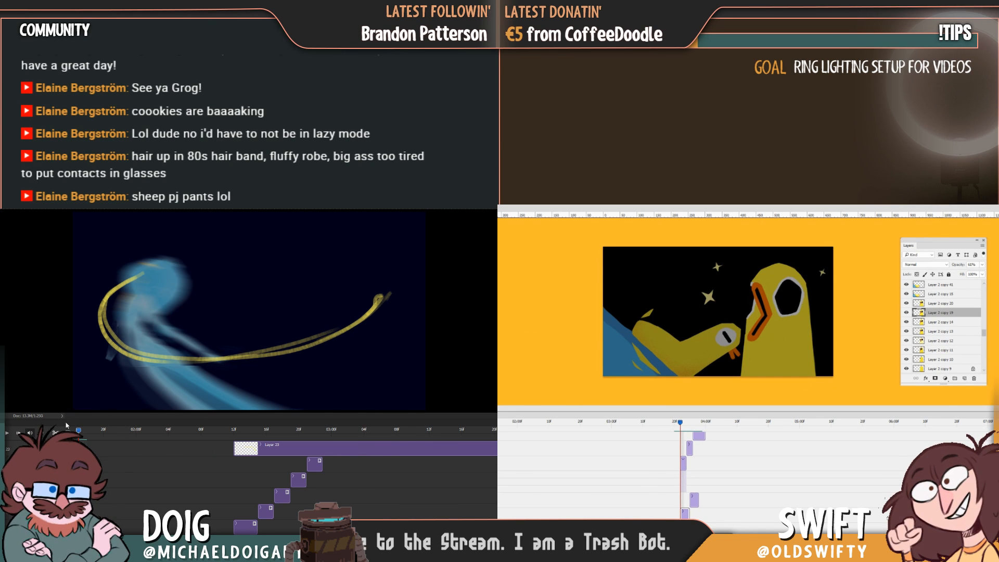
Play the rendered duck video from its folder and compare the figure's drawings from about 01:18f to 01:22f with the yellow arc
{"action": "left_click_drag", "start_coordinate": [82, 434], "coordinate": [122, 436]}
{"action": "key", "text": "alt+Tab"}
{"action": "left_click", "coordinate": [588, 316]}
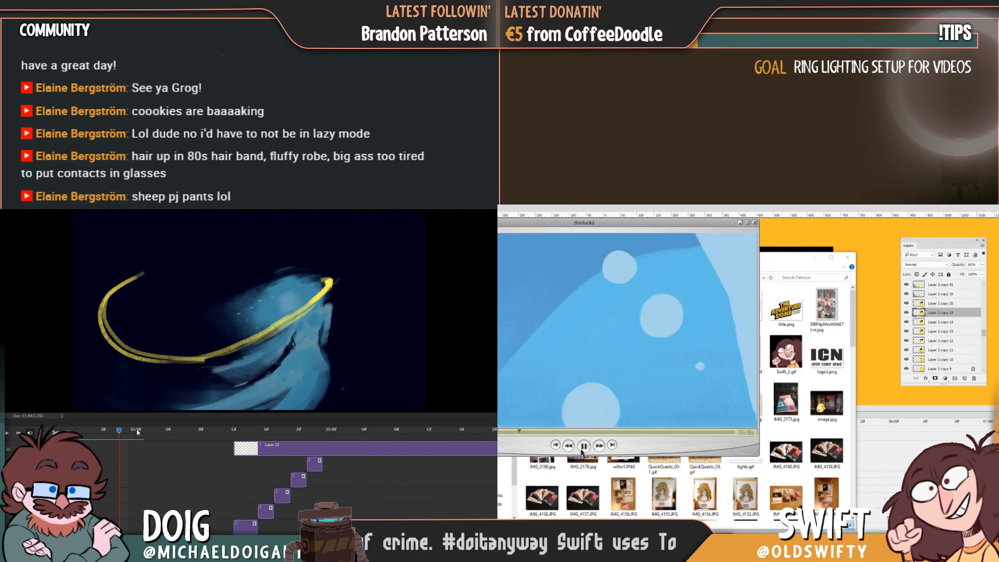
{"action": "left_click", "coordinate": [104, 430]}
{"action": "left_click", "coordinate": [96, 428]}
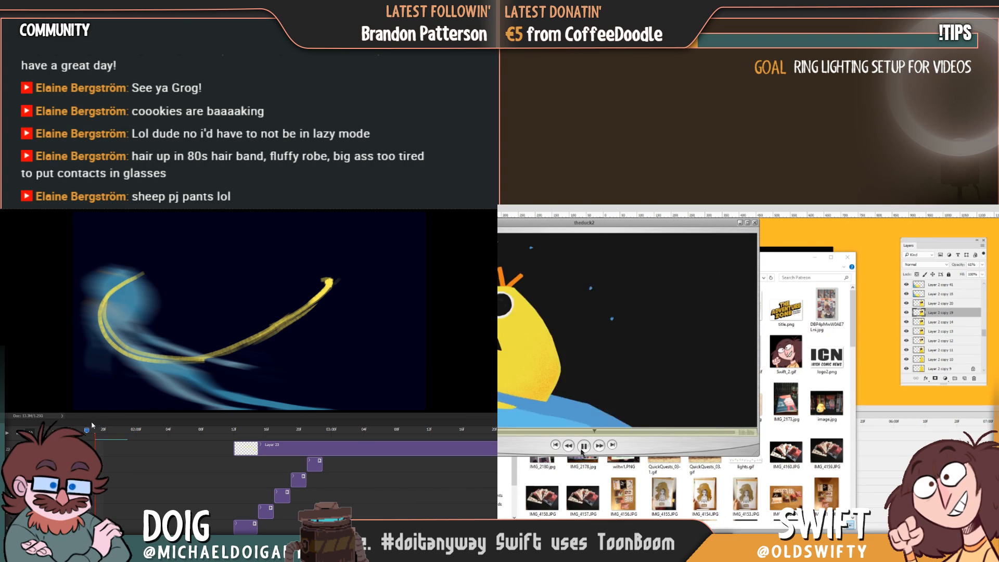
{"action": "left_click", "coordinate": [147, 429]}
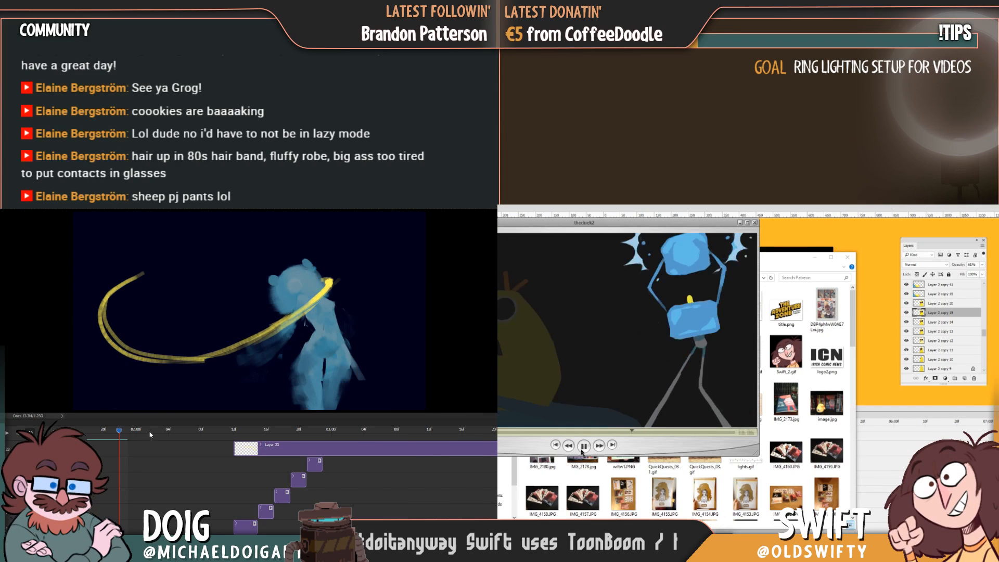
{"action": "left_click", "coordinate": [112, 429]}
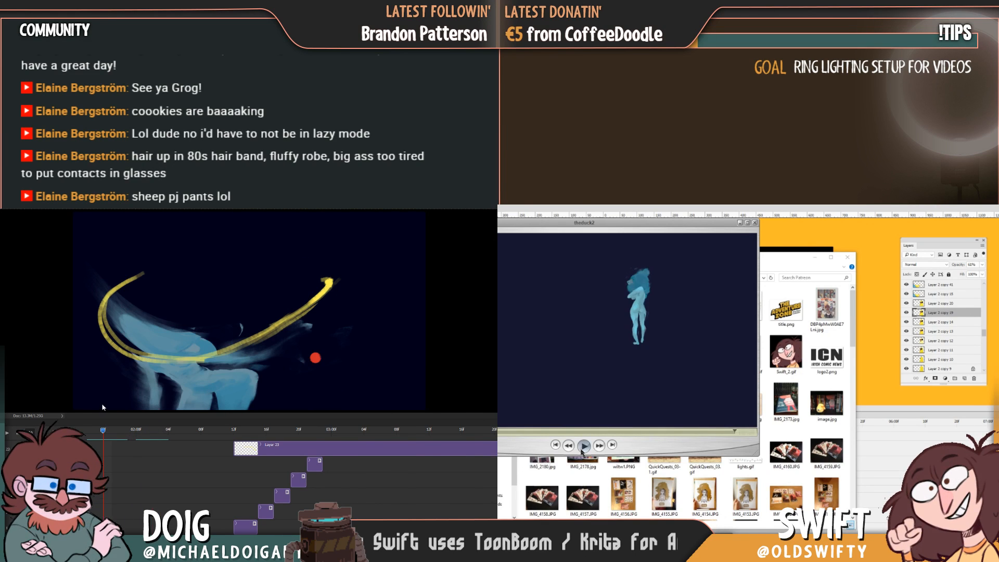
{"action": "left_click", "coordinate": [94, 429]}
{"action": "key", "text": "space"}
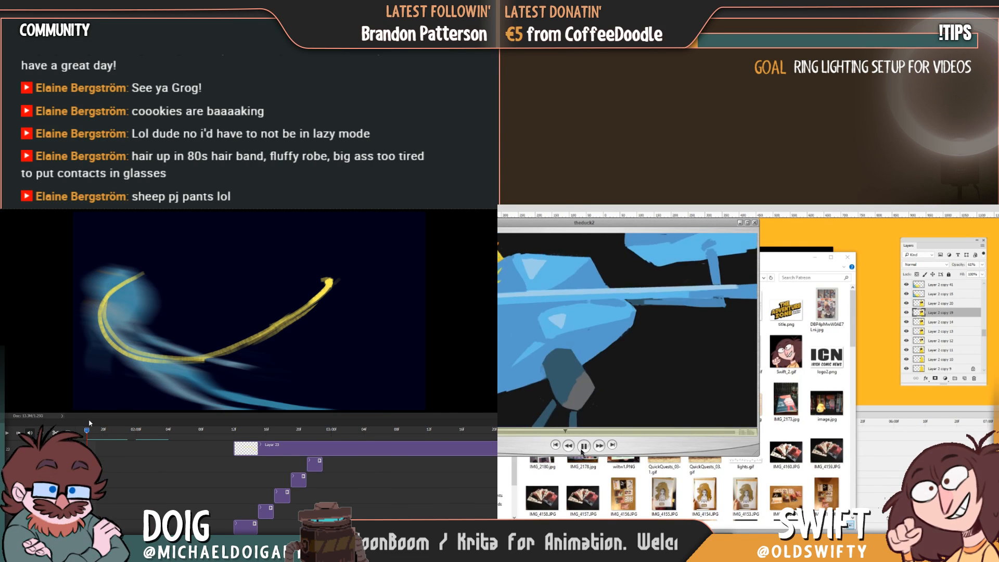
{"action": "left_click", "coordinate": [104, 430]}
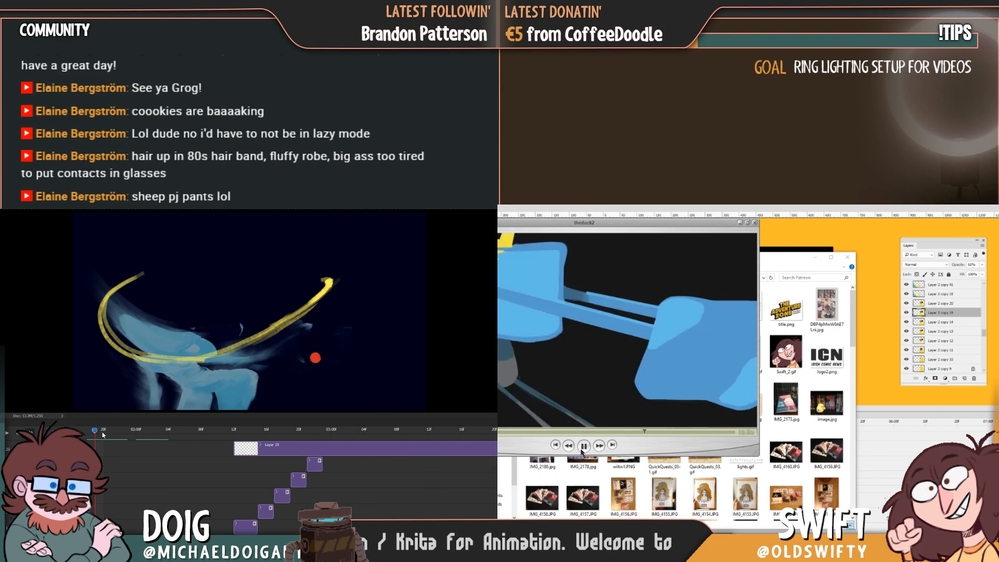
{"action": "left_click", "coordinate": [95, 430]}
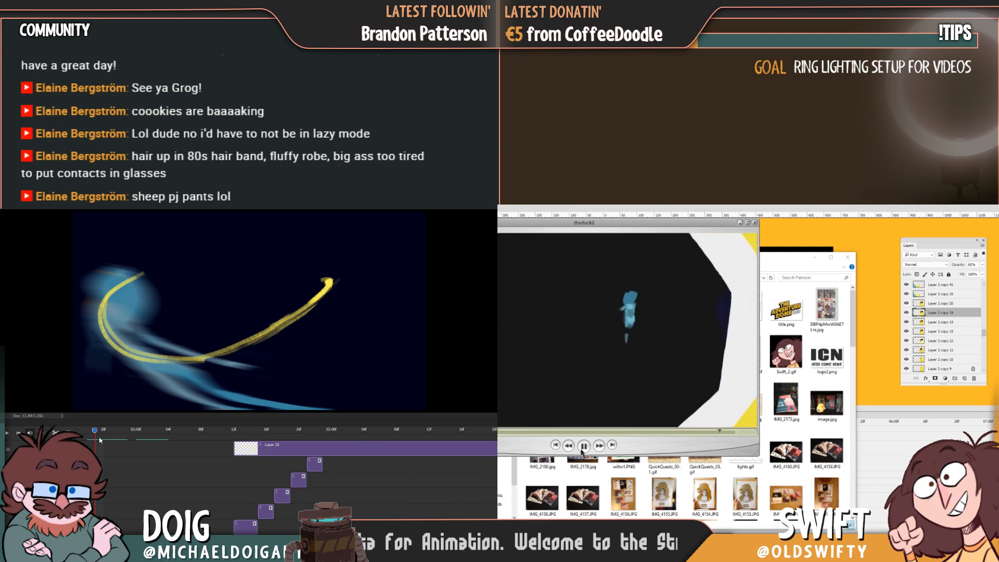
{"action": "mouse_move", "coordinate": [95, 430]}
{"action": "left_mouse_down"}
{"action": "mouse_move", "coordinate": [71, 431]}
{"action": "mouse_move", "coordinate": [132, 438]}
{"action": "mouse_move", "coordinate": [94, 437]}
{"action": "mouse_move", "coordinate": [110, 443]}
{"action": "left_mouse_up"}
Replay the rendered duck video in short stretches, recheck the figure's motion along the arc, and close the player and file browser
{"action": "left_click", "coordinate": [582, 452]}
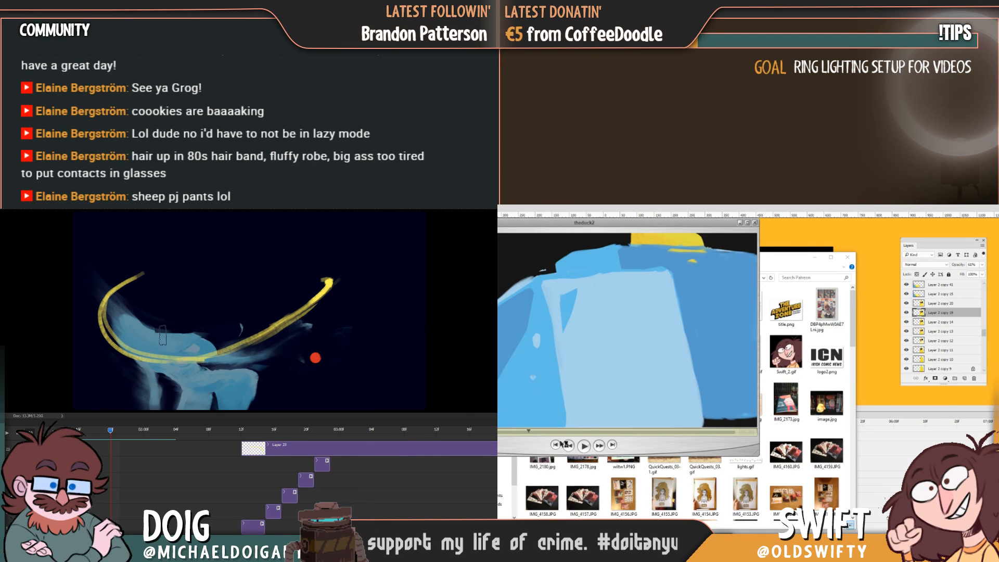
{"action": "left_click", "coordinate": [584, 446]}
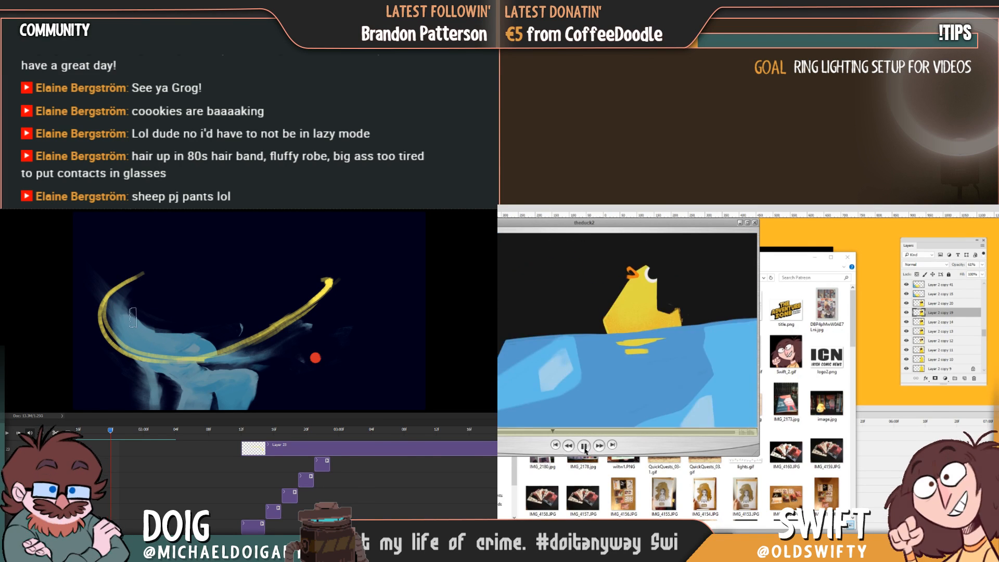
{"action": "left_click", "coordinate": [584, 446]}
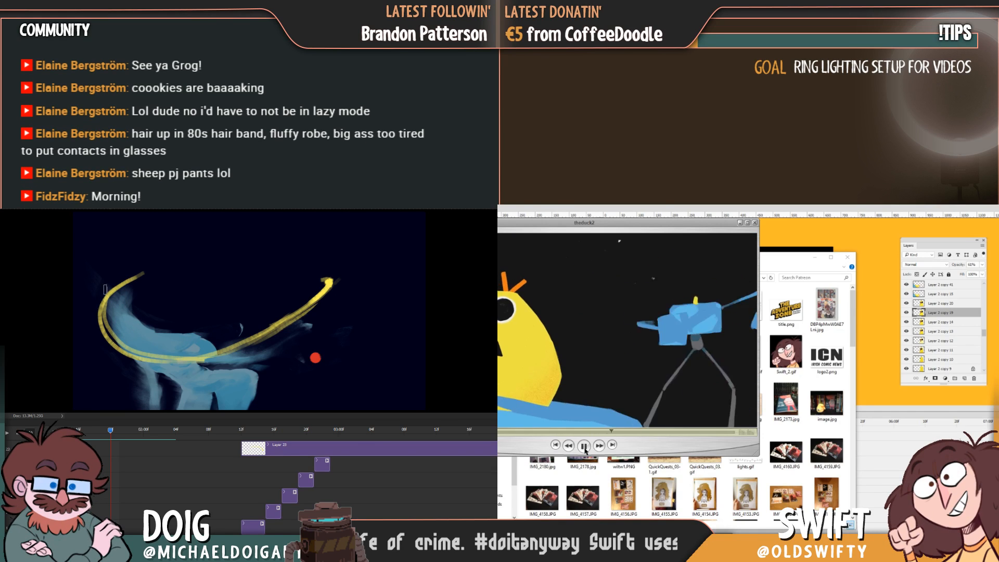
{"action": "left_click", "coordinate": [584, 446]}
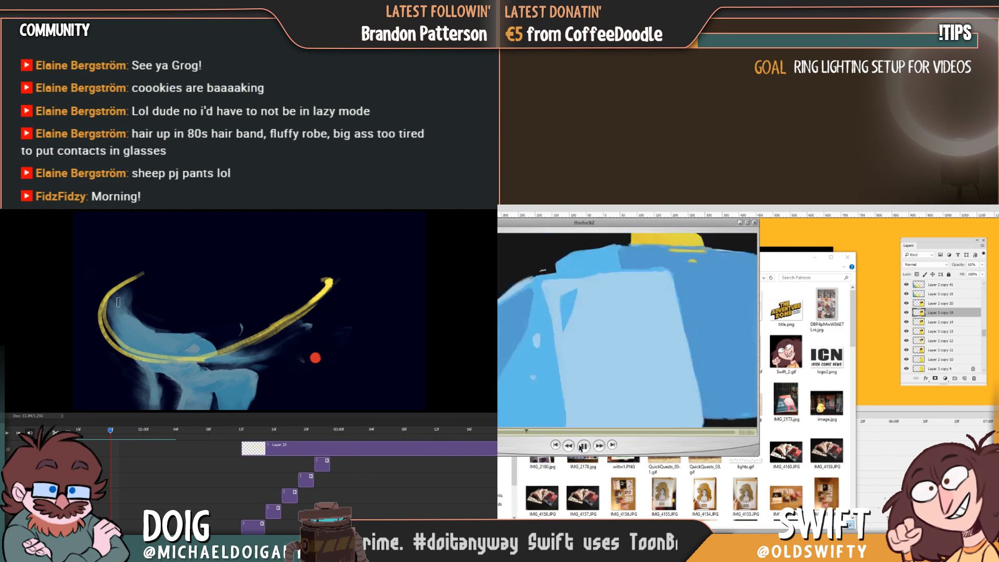
{"action": "left_click", "coordinate": [582, 446]}
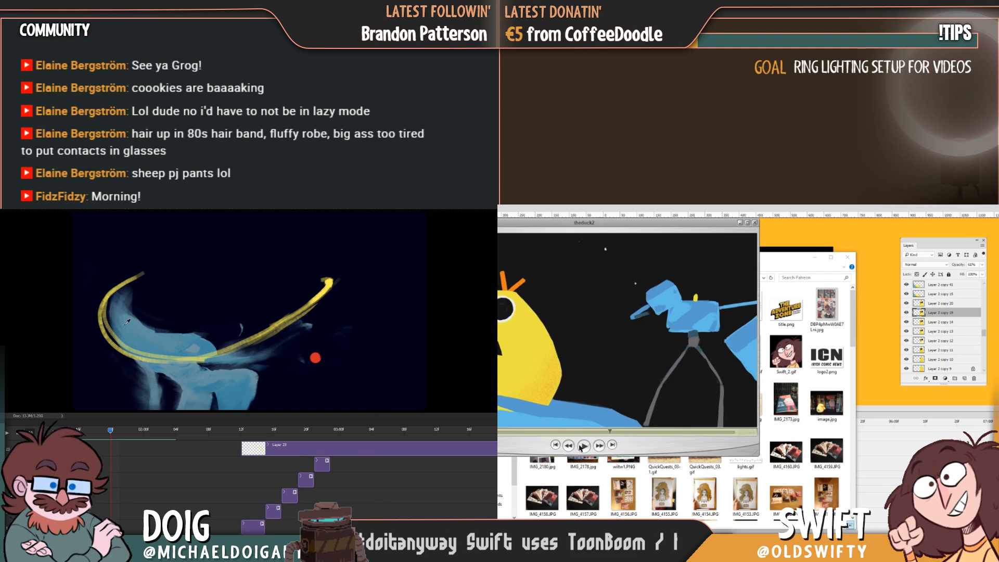
{"action": "left_click", "coordinate": [583, 447]}
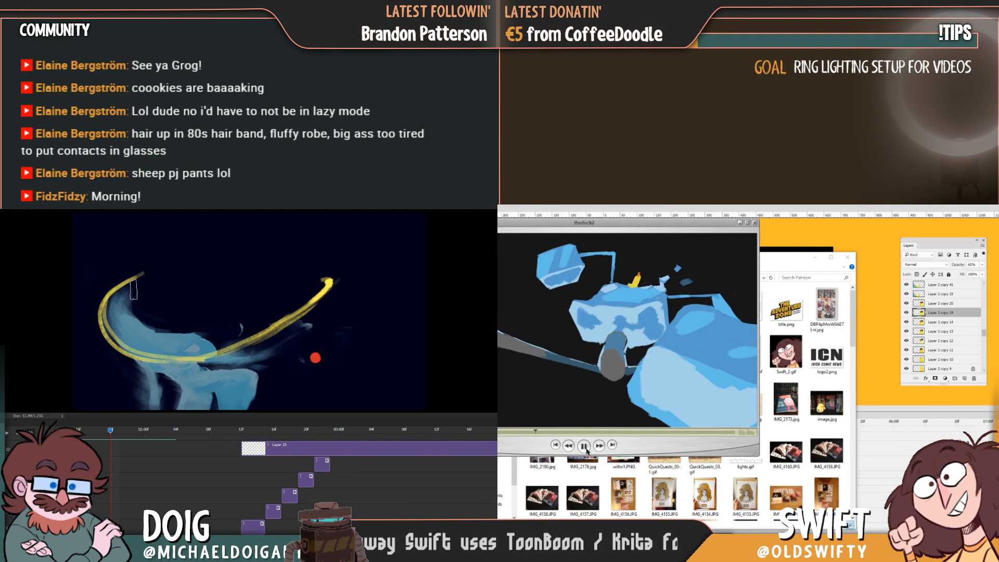
{"action": "left_click", "coordinate": [102, 430]}
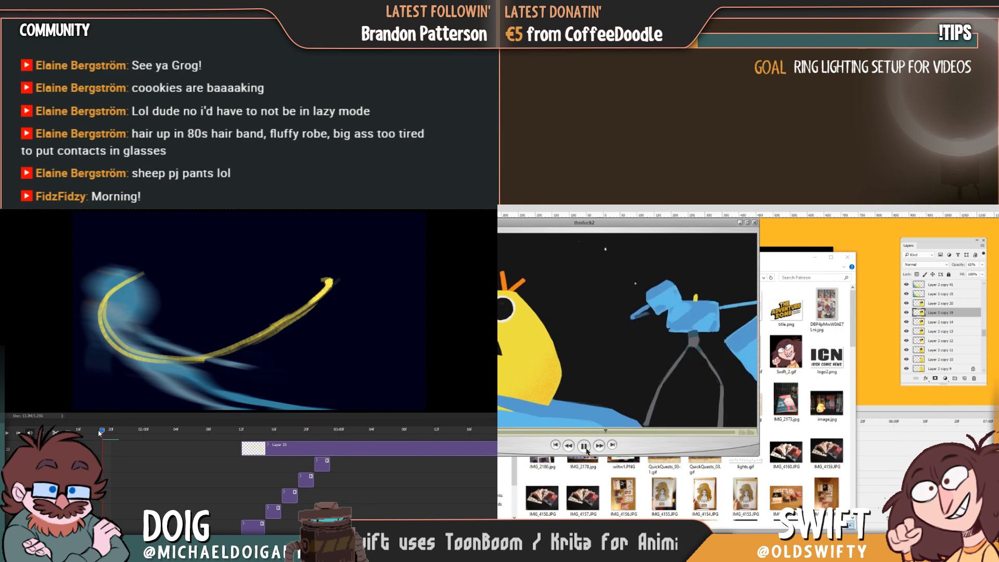
{"action": "left_click", "coordinate": [584, 446]}
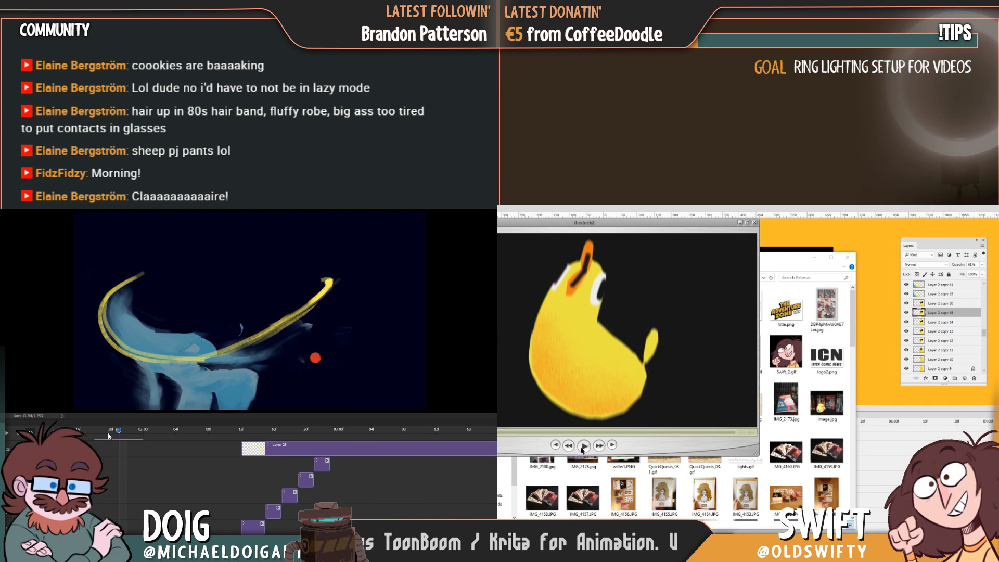
{"action": "left_click", "coordinate": [583, 446]}
{"action": "left_click_drag", "start_coordinate": [107, 438], "coordinate": [110, 440]}
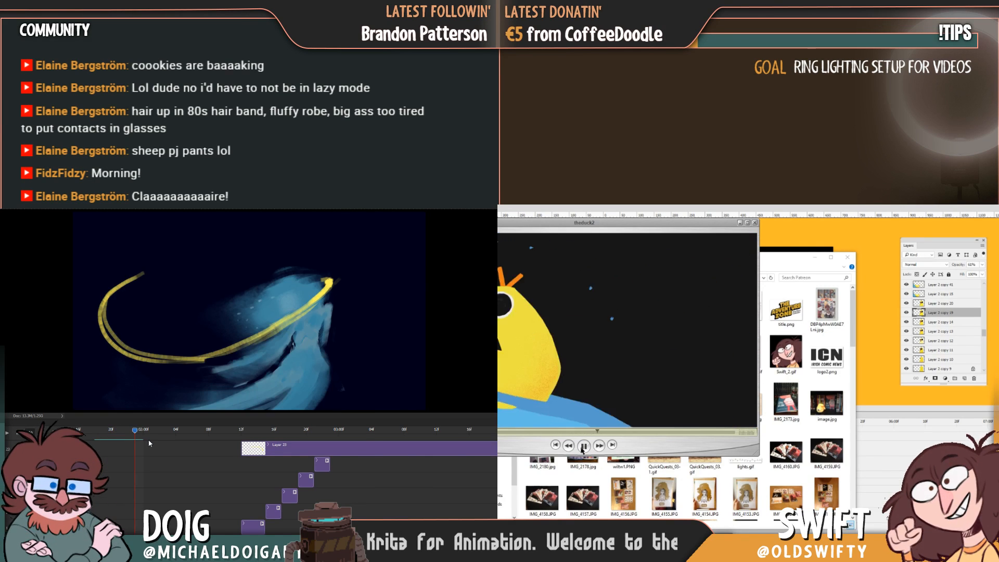
{"action": "left_click", "coordinate": [583, 446]}
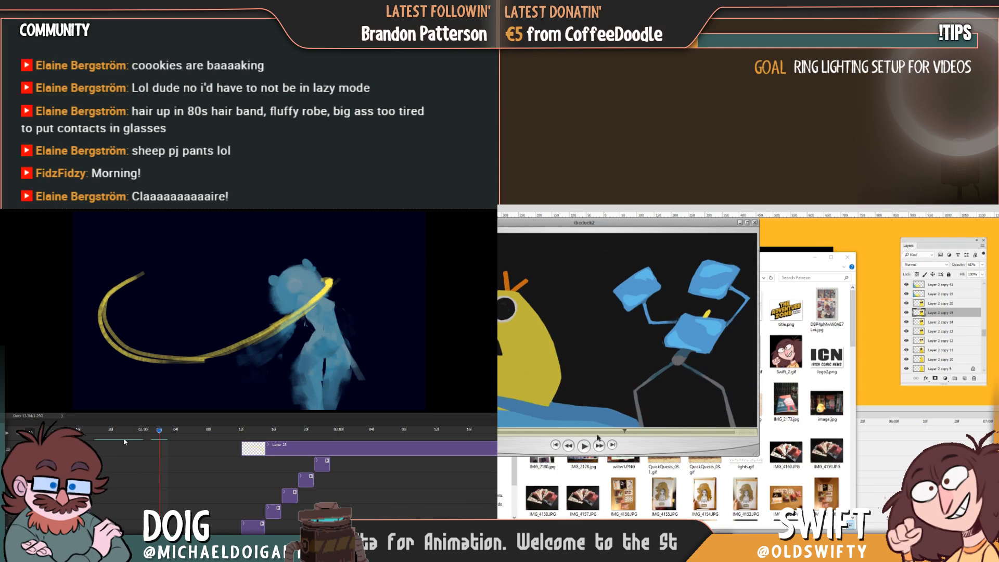
{"action": "left_click", "coordinate": [755, 223]}
{"action": "left_click", "coordinate": [813, 256]}
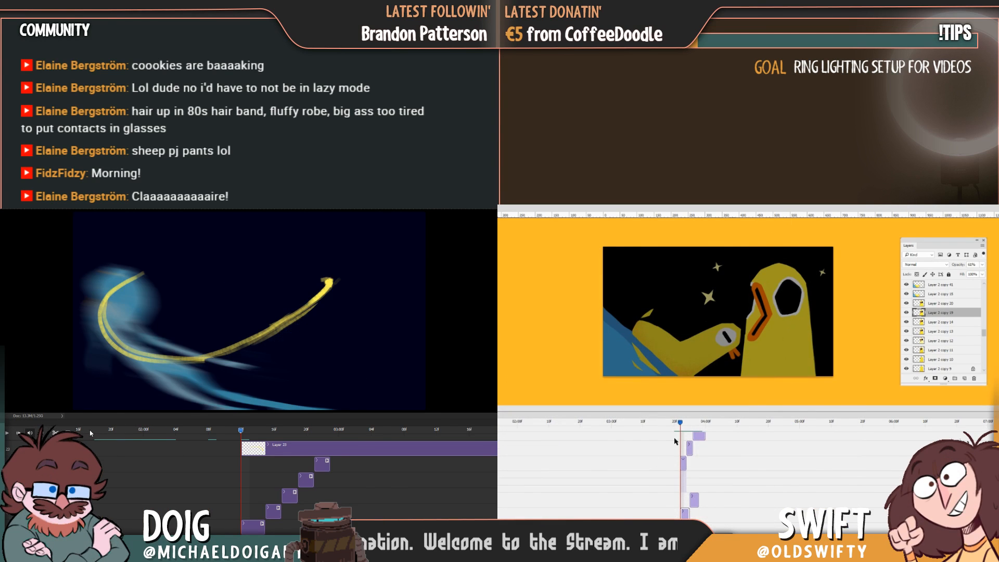
Shift the large duck's three consecutive clips ending near 03:25f by about one frame
{"action": "left_click", "coordinate": [656, 423]}
{"action": "left_click_drag", "start_coordinate": [655, 426], "coordinate": [658, 428]}
{"action": "left_click_drag", "start_coordinate": [123, 435], "coordinate": [184, 430]}
{"action": "left_click_drag", "start_coordinate": [245, 430], "coordinate": [210, 448]}
{"action": "left_click", "coordinate": [685, 454]}
{"action": "left_click_drag", "start_coordinate": [683, 423], "coordinate": [687, 430]}
{"action": "left_click_drag", "start_coordinate": [213, 434], "coordinate": [223, 432]}
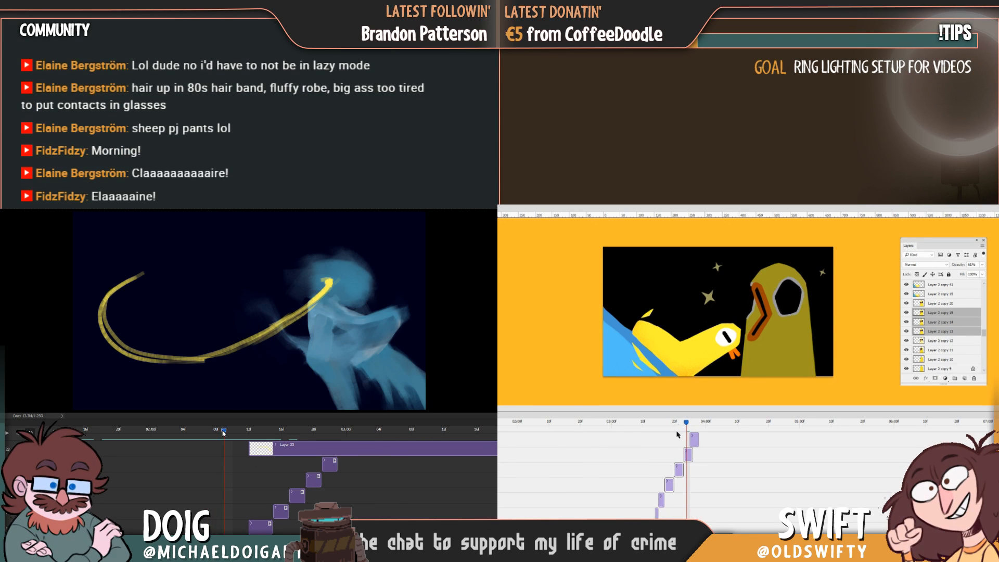
{"action": "left_click_drag", "start_coordinate": [685, 452], "coordinate": [696, 446]}
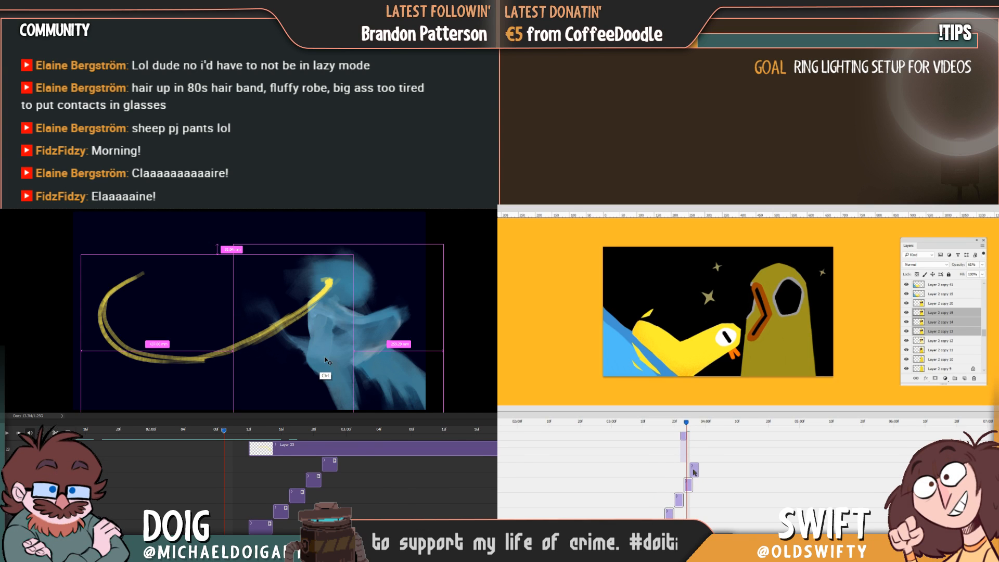
{"action": "left_click", "coordinate": [684, 423]}
{"action": "mouse_move", "coordinate": [685, 426]}
{"action": "left_mouse_down"}
{"action": "mouse_move", "coordinate": [693, 428]}
{"action": "mouse_move", "coordinate": [676, 427]}
{"action": "mouse_move", "coordinate": [678, 435]}
{"action": "left_mouse_up"}
Try to rotate the figure's drawing at about 02:09f by about 8° counterclockwise and nudge it slightly left
{"action": "mouse_move", "coordinate": [228, 432]}
{"action": "left_mouse_down"}
{"action": "mouse_move", "coordinate": [214, 434]}
{"action": "mouse_move", "coordinate": [223, 431]}
{"action": "left_mouse_up"}
{"action": "key", "text": "ctrl"}
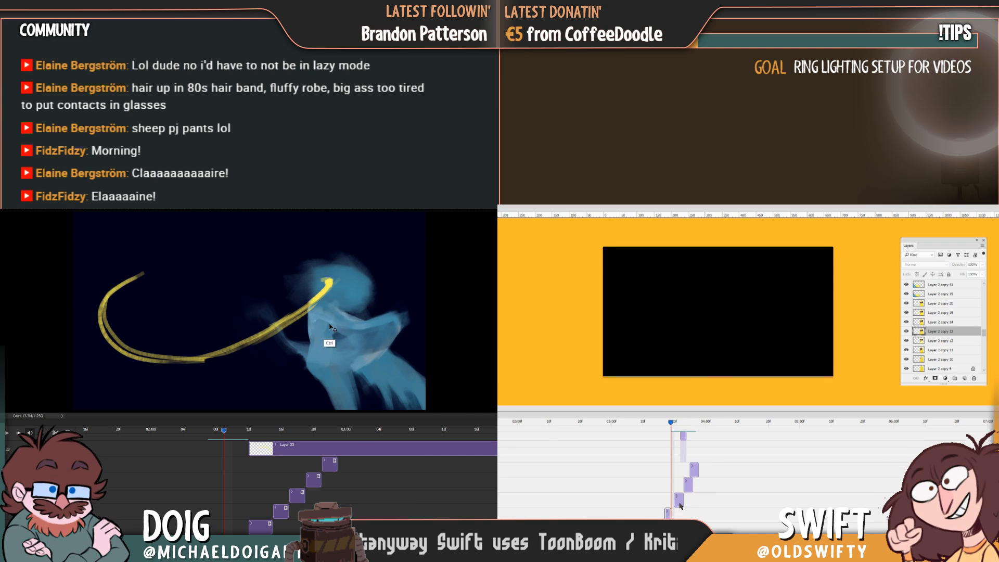
{"action": "left_click_drag", "start_coordinate": [467, 307], "coordinate": [455, 291]}
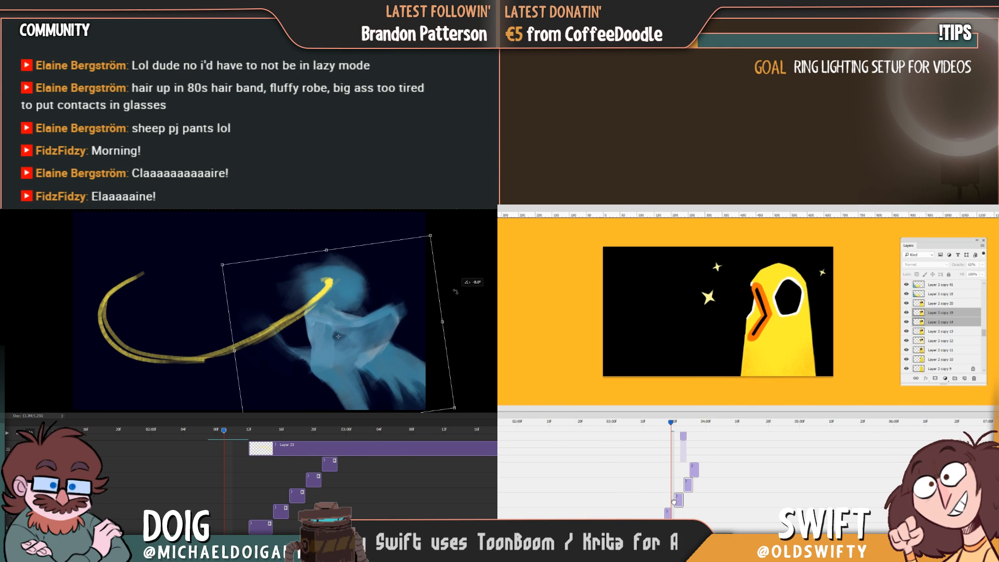
{"action": "left_click_drag", "start_coordinate": [355, 344], "coordinate": [347, 341]}
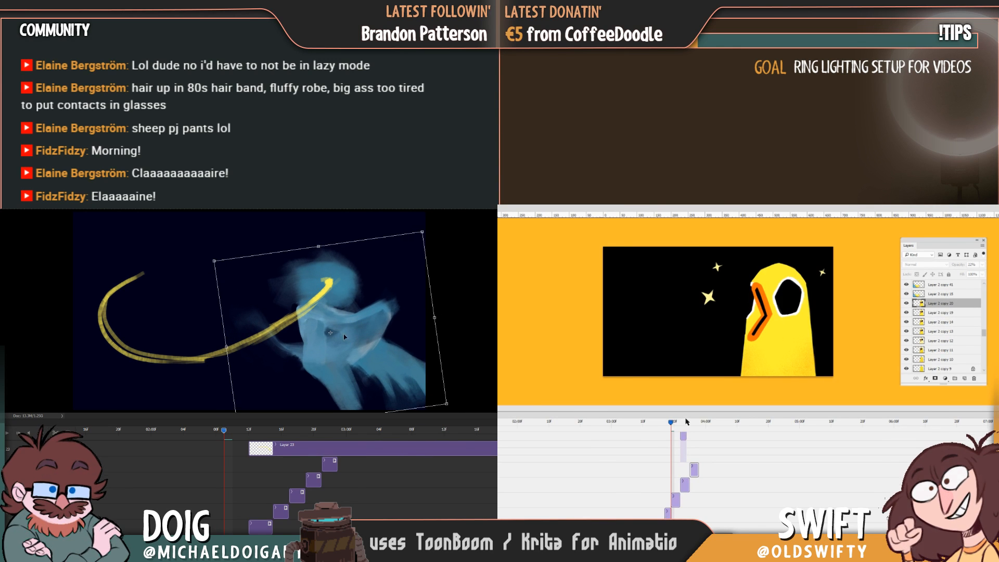
{"action": "key", "text": "Return"}
Check the duck transition between about 03:15f and 03:26f, and the figure's drawings between about 02:08f and 02:13f
{"action": "left_click", "coordinate": [221, 432]}
{"action": "left_click_drag", "start_coordinate": [220, 432], "coordinate": [225, 433]}
{"action": "left_click_drag", "start_coordinate": [235, 434], "coordinate": [247, 395]}
{"action": "left_click_drag", "start_coordinate": [689, 435], "coordinate": [693, 436]}
{"action": "left_click_drag", "start_coordinate": [247, 396], "coordinate": [249, 395]}
{"action": "scroll", "coordinate": [699, 452], "scroll_direction": "up", "scroll_amount": 3}
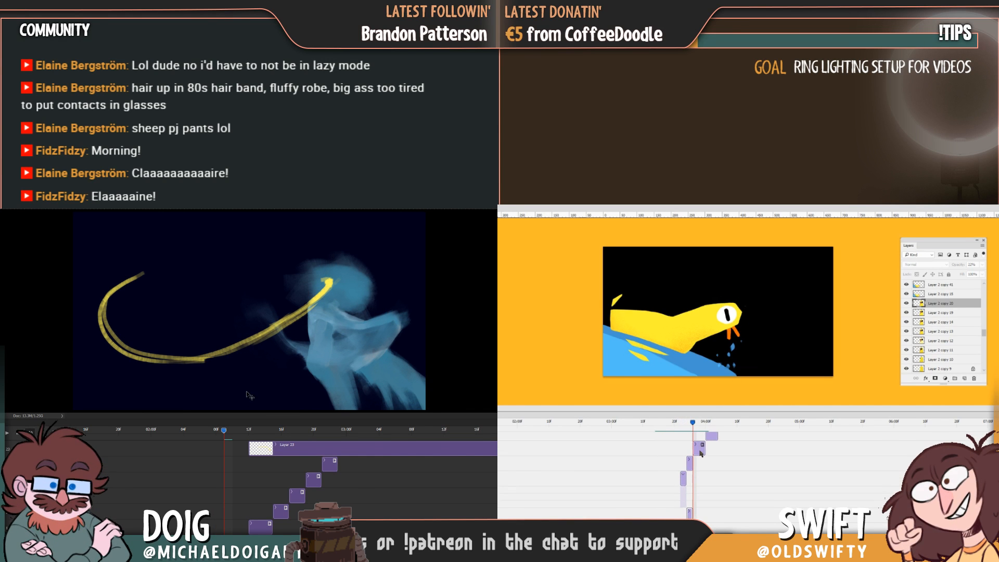
{"action": "mouse_move", "coordinate": [691, 424]}
{"action": "left_mouse_down"}
{"action": "mouse_move", "coordinate": [679, 425]}
{"action": "mouse_move", "coordinate": [718, 427]}
{"action": "mouse_move", "coordinate": [692, 429]}
{"action": "left_mouse_up"}
{"action": "left_click_drag", "start_coordinate": [244, 429], "coordinate": [258, 433]}
{"action": "mouse_move", "coordinate": [692, 429]}
{"action": "left_mouse_down"}
{"action": "mouse_move", "coordinate": [643, 430]}
{"action": "mouse_move", "coordinate": [679, 430]}
{"action": "left_mouse_up"}
{"action": "left_click_drag", "start_coordinate": [259, 433], "coordinate": [242, 432]}
{"action": "left_click_drag", "start_coordinate": [679, 430], "coordinate": [669, 430]}
{"action": "left_click_drag", "start_coordinate": [242, 432], "coordinate": [225, 433]}
{"action": "left_click_drag", "start_coordinate": [669, 430], "coordinate": [659, 432]}
{"action": "left_click_drag", "start_coordinate": [224, 432], "coordinate": [219, 430]}
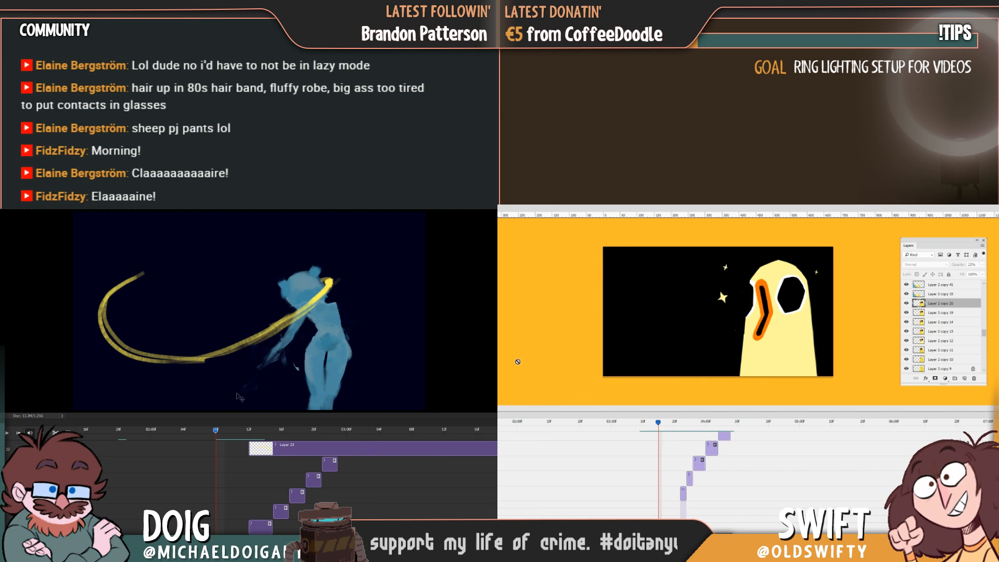
Review the large duck's arrival around 03:12f to 03:15f, and compare the figure's drawings back and forth between about 02:08f and 02:10f
{"action": "scroll", "coordinate": [614, 447], "scroll_direction": "down", "scroll_amount": 2}
{"action": "left_click_drag", "start_coordinate": [659, 431], "coordinate": [650, 426]}
{"action": "left_click", "coordinate": [219, 433]}
{"action": "left_click_drag", "start_coordinate": [221, 434], "coordinate": [212, 431]}
{"action": "left_click_drag", "start_coordinate": [651, 427], "coordinate": [654, 426]}
{"action": "left_click_drag", "start_coordinate": [211, 432], "coordinate": [229, 431]}
{"action": "left_click_drag", "start_coordinate": [654, 425], "coordinate": [653, 426]}
{"action": "left_click_drag", "start_coordinate": [229, 431], "coordinate": [233, 429]}
{"action": "left_click_drag", "start_coordinate": [653, 426], "coordinate": [652, 425]}
{"action": "left_click_drag", "start_coordinate": [233, 429], "coordinate": [223, 431]}
{"action": "left_click_drag", "start_coordinate": [651, 426], "coordinate": [650, 425]}
{"action": "left_click_drag", "start_coordinate": [223, 431], "coordinate": [218, 432]}
{"action": "left_click_drag", "start_coordinate": [651, 426], "coordinate": [650, 425]}
{"action": "left_click_drag", "start_coordinate": [218, 431], "coordinate": [219, 432]}
{"action": "left_click_drag", "start_coordinate": [650, 425], "coordinate": [650, 425]}
{"action": "left_click_drag", "start_coordinate": [219, 431], "coordinate": [218, 432]}
{"action": "left_click_drag", "start_coordinate": [651, 425], "coordinate": [651, 425]}
{"action": "left_click_drag", "start_coordinate": [218, 431], "coordinate": [227, 430]}
{"action": "left_click_drag", "start_coordinate": [651, 425], "coordinate": [652, 424]}
{"action": "left_click_drag", "start_coordinate": [227, 430], "coordinate": [231, 430]}
{"action": "left_click_drag", "start_coordinate": [651, 424], "coordinate": [648, 425]}
{"action": "left_click_drag", "start_coordinate": [230, 430], "coordinate": [227, 429]}
{"action": "left_click_drag", "start_coordinate": [648, 425], "coordinate": [651, 425]}
{"action": "left_click_drag", "start_coordinate": [228, 430], "coordinate": [229, 430]}
{"action": "left_click_drag", "start_coordinate": [651, 425], "coordinate": [653, 425]}
{"action": "left_click_drag", "start_coordinate": [229, 429], "coordinate": [225, 430]}
{"action": "left_click_drag", "start_coordinate": [654, 425], "coordinate": [657, 425]}
{"action": "left_click_drag", "start_coordinate": [225, 430], "coordinate": [219, 430]}
{"action": "left_click_drag", "start_coordinate": [658, 425], "coordinate": [651, 425]}
{"action": "left_click_drag", "start_coordinate": [219, 430], "coordinate": [223, 430]}
{"action": "left_click_drag", "start_coordinate": [651, 425], "coordinate": [654, 427]}
{"action": "left_click_drag", "start_coordinate": [223, 430], "coordinate": [219, 429]}
{"action": "left_click_drag", "start_coordinate": [654, 427], "coordinate": [653, 427]}
{"action": "left_click_drag", "start_coordinate": [219, 430], "coordinate": [224, 429]}
{"action": "left_click", "coordinate": [649, 434]}
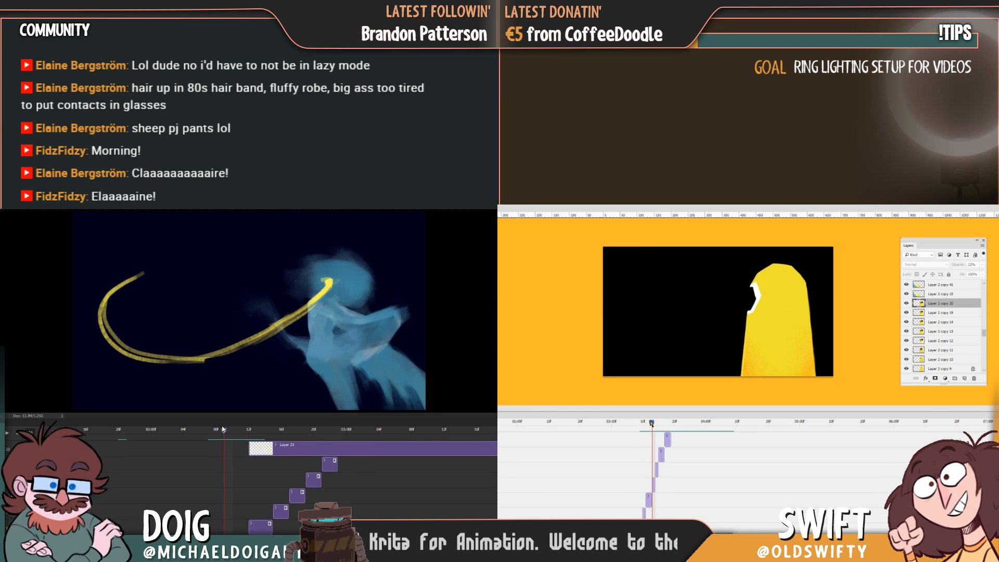
Move the large duck's two short clips at about 03:11f and 03:13f slightly earlier and check the frames around 03:10f
{"action": "left_click_drag", "start_coordinate": [650, 500], "coordinate": [648, 500]}
{"action": "left_click_drag", "start_coordinate": [219, 429], "coordinate": [224, 428]}
{"action": "left_click_drag", "start_coordinate": [653, 485], "coordinate": [650, 485]}
{"action": "left_click_drag", "start_coordinate": [223, 429], "coordinate": [219, 429]}
{"action": "left_click_drag", "start_coordinate": [649, 423], "coordinate": [639, 423]}
{"action": "left_click_drag", "start_coordinate": [219, 429], "coordinate": [224, 428]}
{"action": "mouse_move", "coordinate": [640, 423]}
{"action": "left_mouse_down"}
{"action": "mouse_move", "coordinate": [669, 440]}
{"action": "mouse_move", "coordinate": [642, 443]}
{"action": "left_mouse_up"}
Trim away the blurred paint along the outer edge of the figure's head in the drawing at about 02:09f
{"action": "left_click_drag", "start_coordinate": [360, 305], "coordinate": [365, 269]}
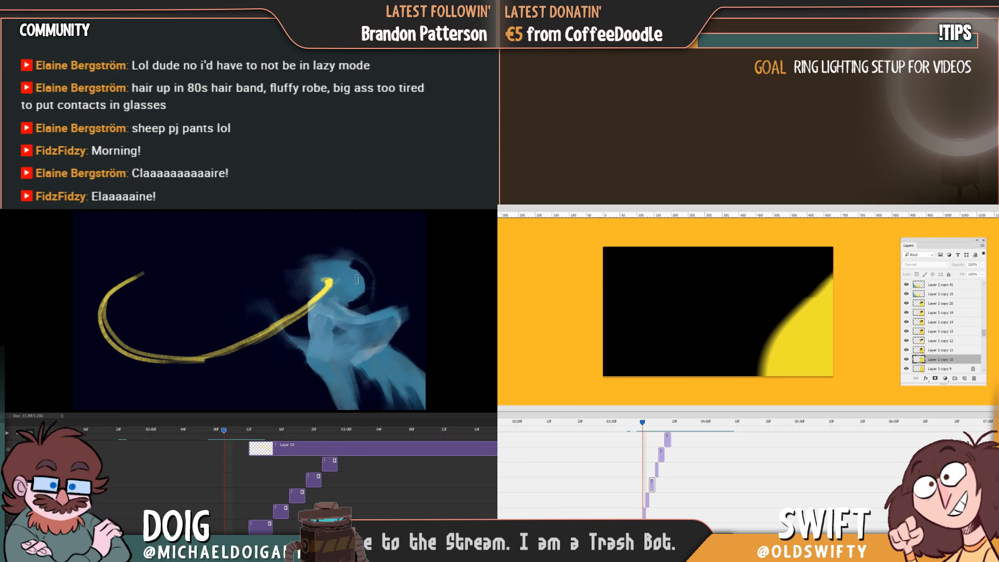
{"action": "mouse_move", "coordinate": [498, 284]}
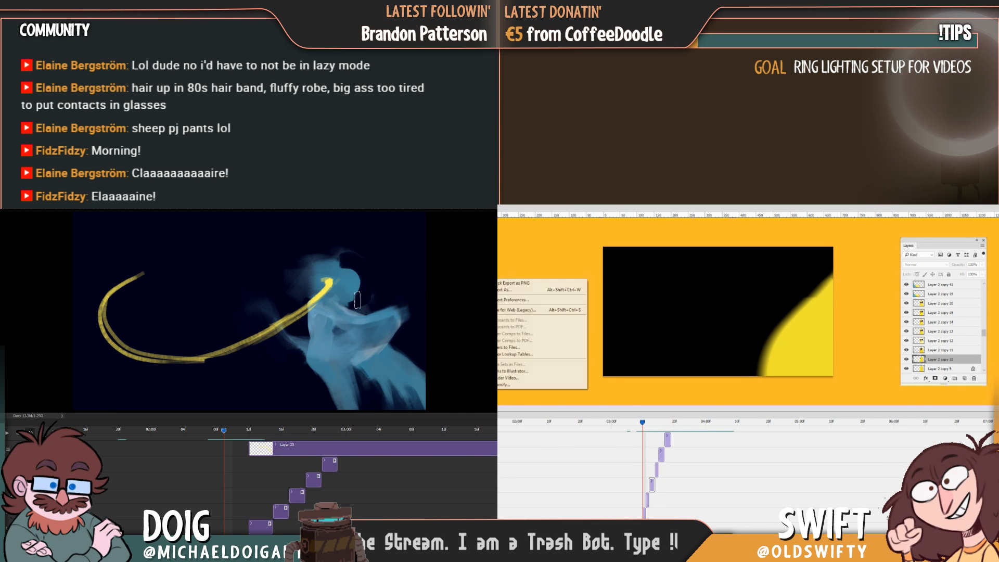
{"action": "left_click", "coordinate": [516, 294]}
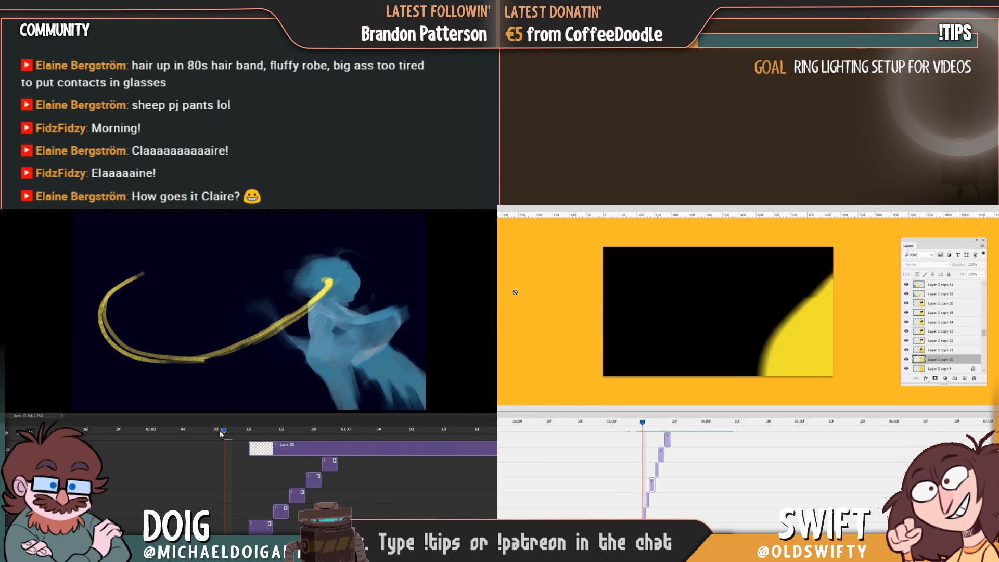
{"action": "left_click_drag", "start_coordinate": [223, 433], "coordinate": [211, 435]}
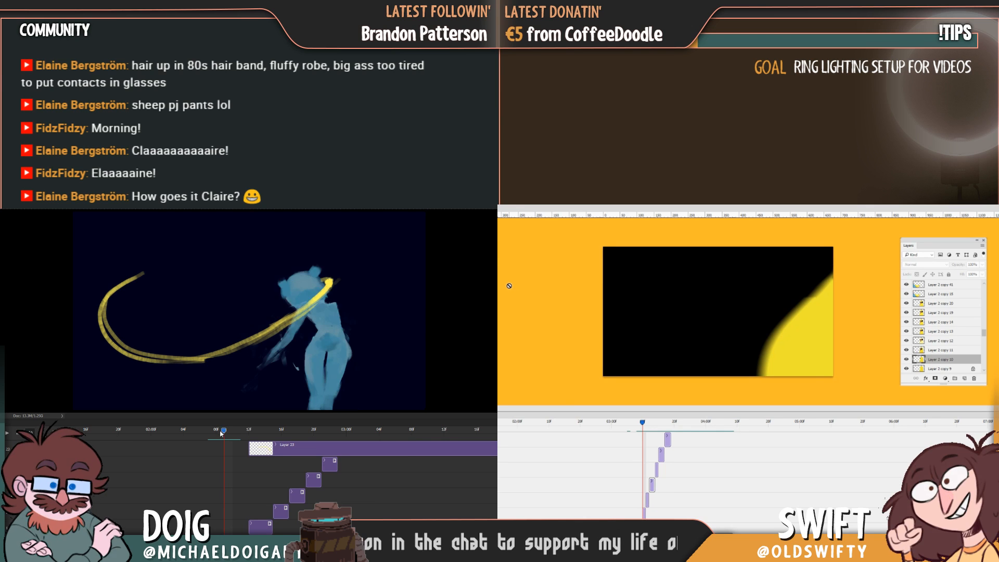
{"action": "left_click_drag", "start_coordinate": [224, 430], "coordinate": [211, 434]}
{"action": "key", "text": "ctrl+alt+shift+w"}
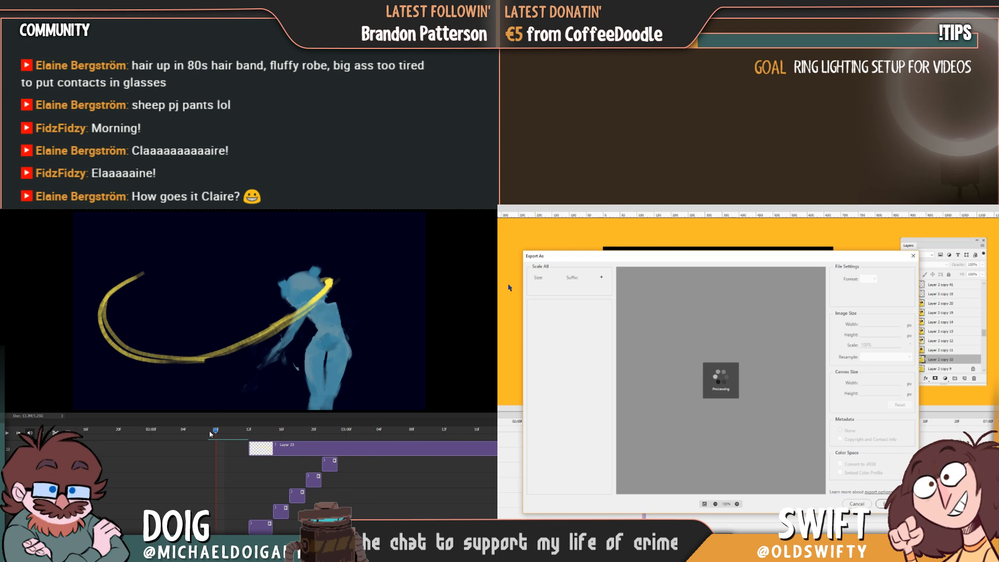
{"action": "left_click", "coordinate": [223, 431]}
{"action": "key", "text": "Escape"}
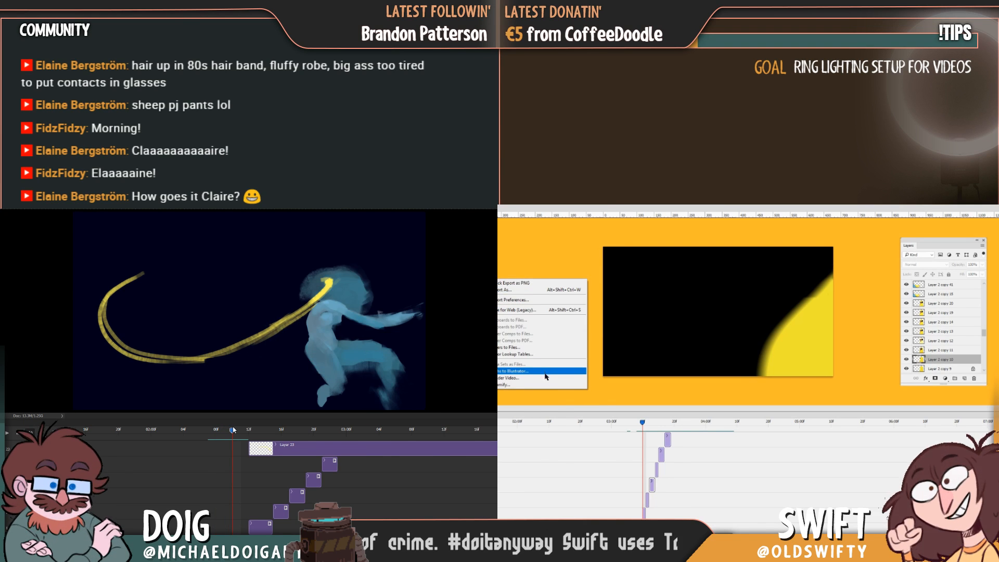
Render the animation's work area as the H.264 video theduck3.mp4 in the Patreon folder
{"action": "left_click", "coordinate": [544, 378]}
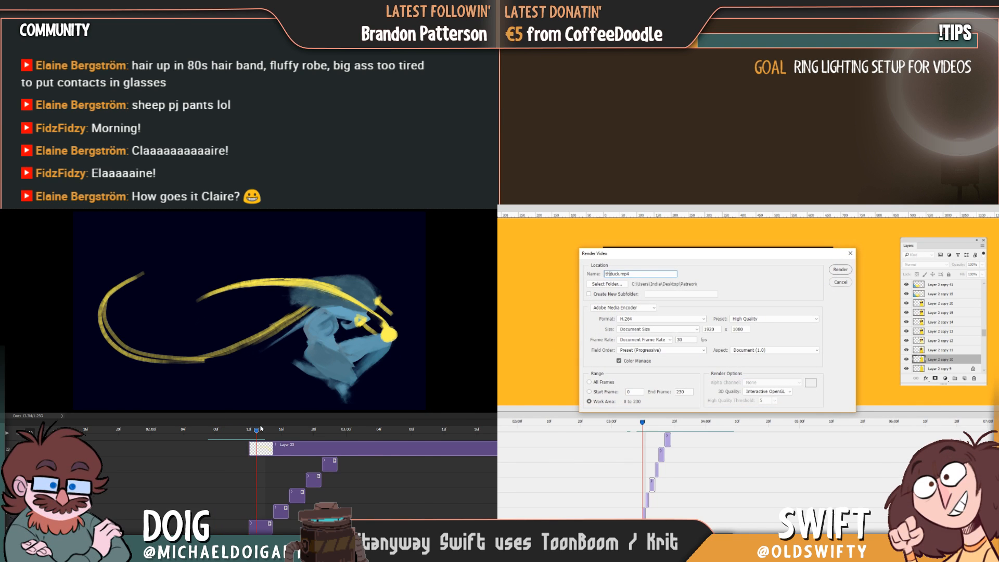
{"action": "left_click", "coordinate": [248, 428]}
{"action": "key", "text": "BackSpace"}
{"action": "type", "text": "3"}
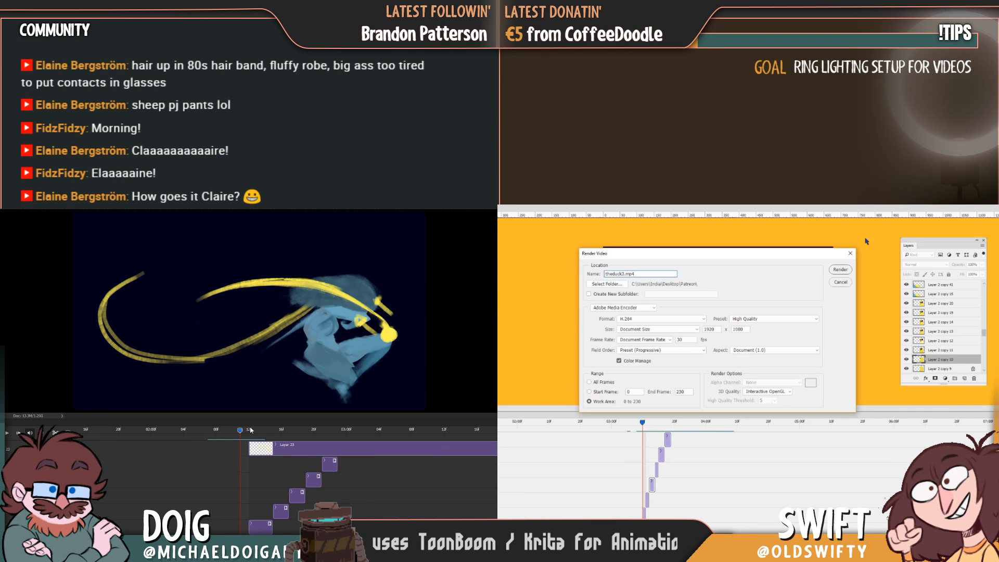
{"action": "left_click", "coordinate": [847, 268]}
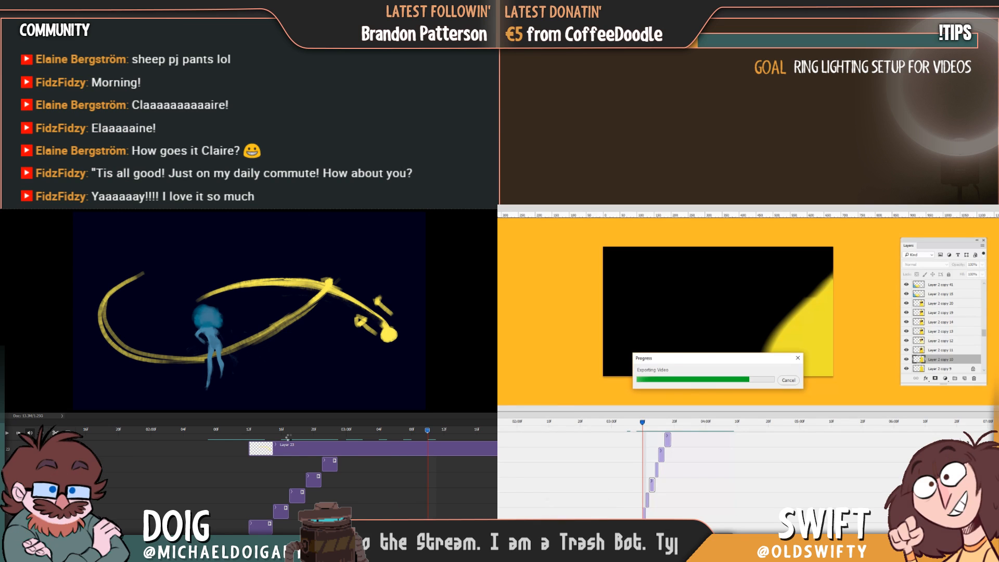
Open the rendered theduck3.mp4 from the Patreon folder in the video player and play it
{"action": "key", "text": "alt+Tab"}
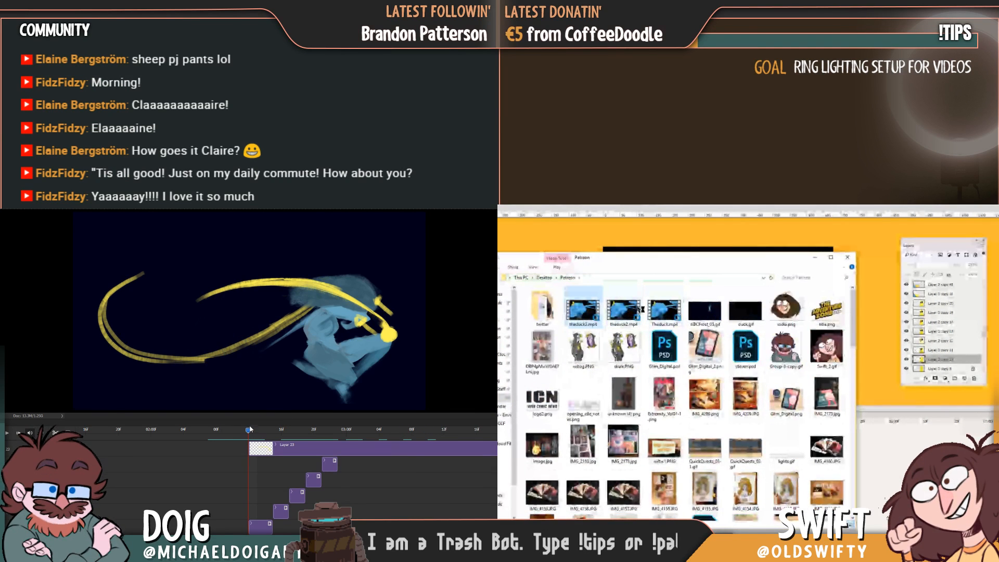
{"action": "key", "text": "alt+Tab"}
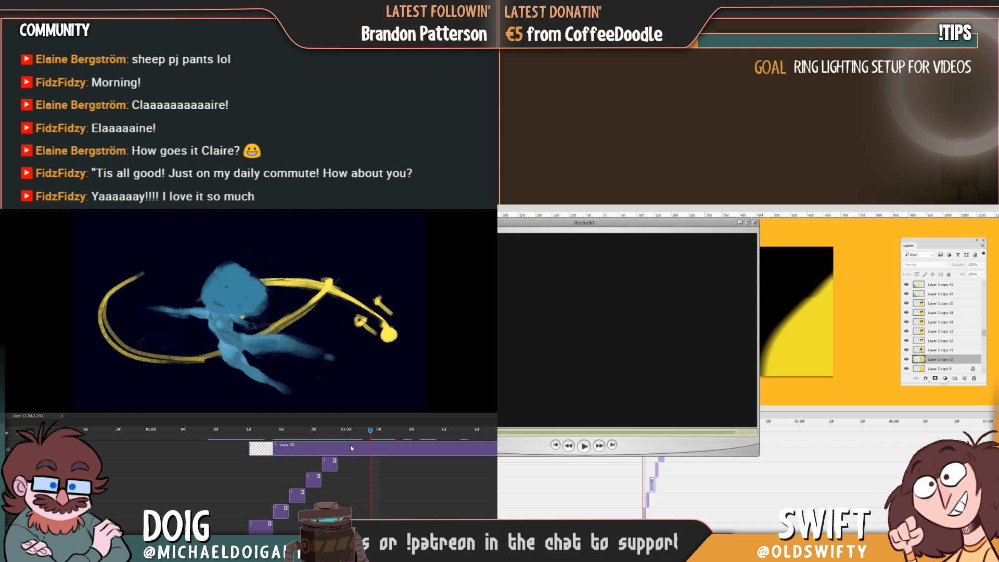
{"action": "left_click", "coordinate": [584, 447]}
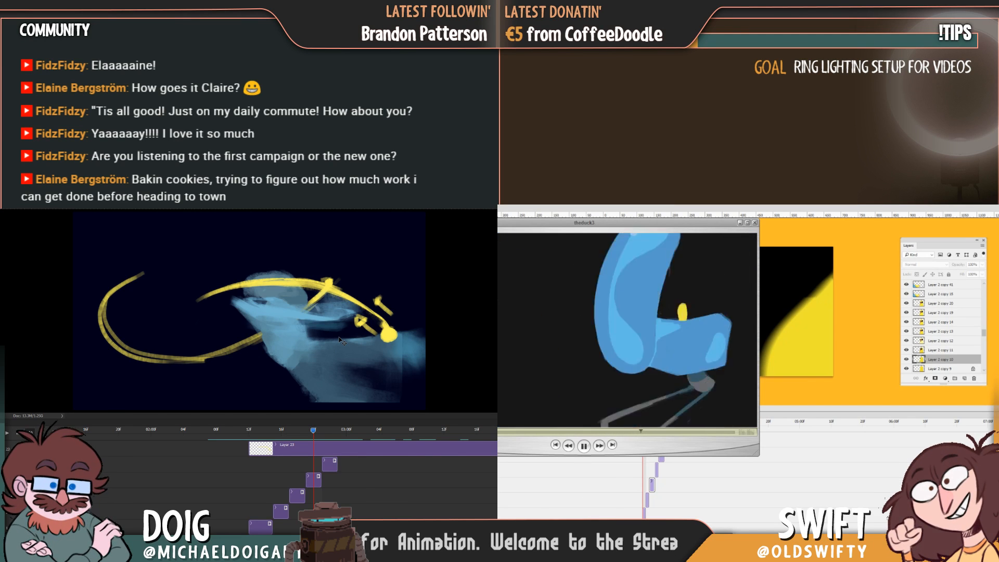
Open the earlier Theduck.mp4 render from the Patreon folder and play it in a second player window
{"action": "key", "text": "alt+Tab"}
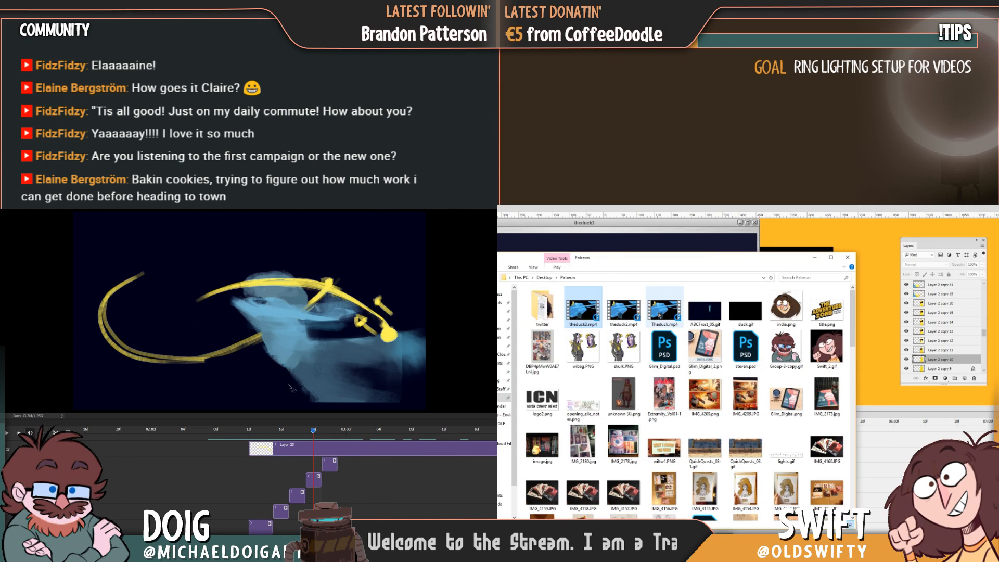
{"action": "double_click", "coordinate": [660, 315]}
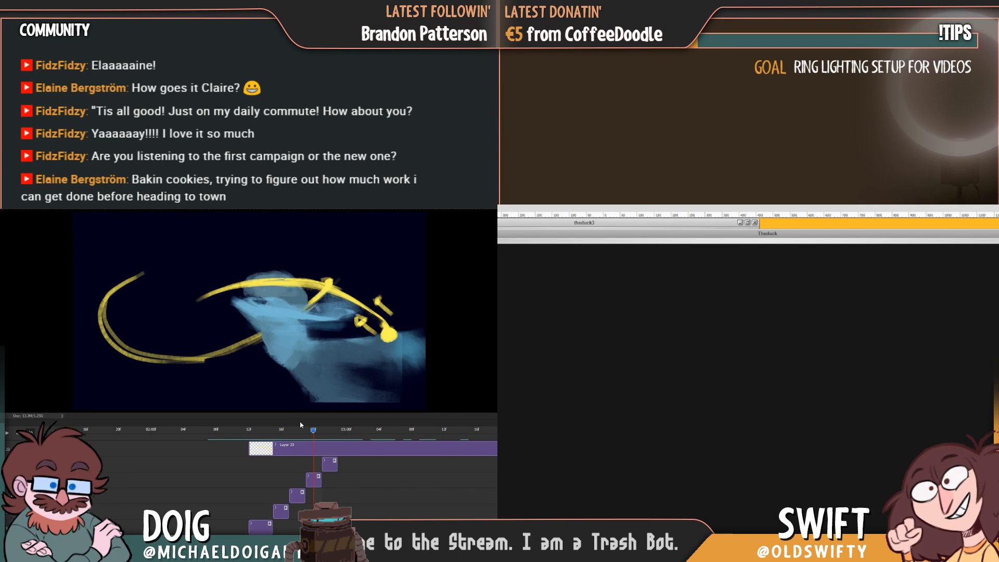
{"action": "left_click", "coordinate": [500, 241]}
{"action": "left_click", "coordinate": [502, 249]}
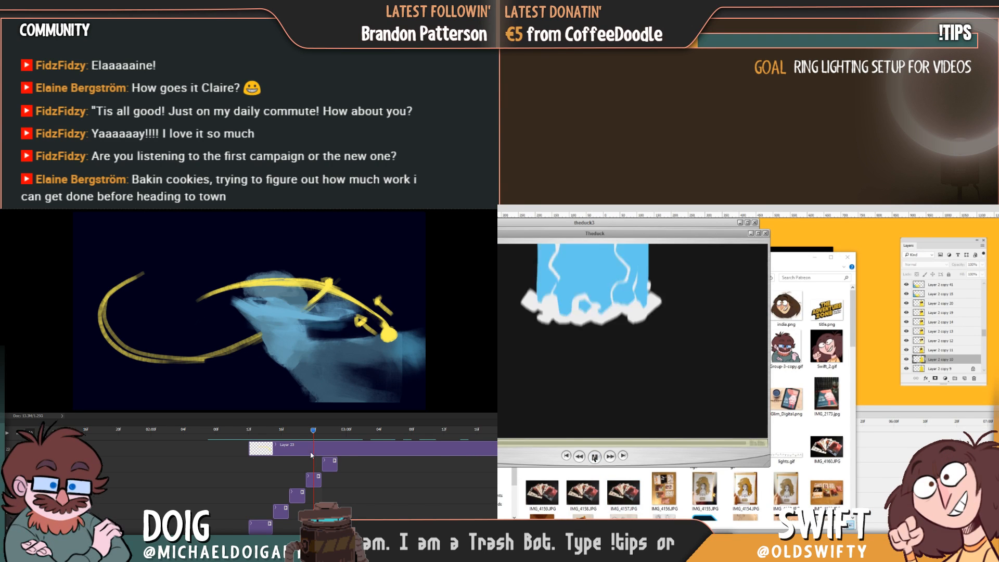
{"action": "left_click_drag", "start_coordinate": [313, 433], "coordinate": [377, 440]}
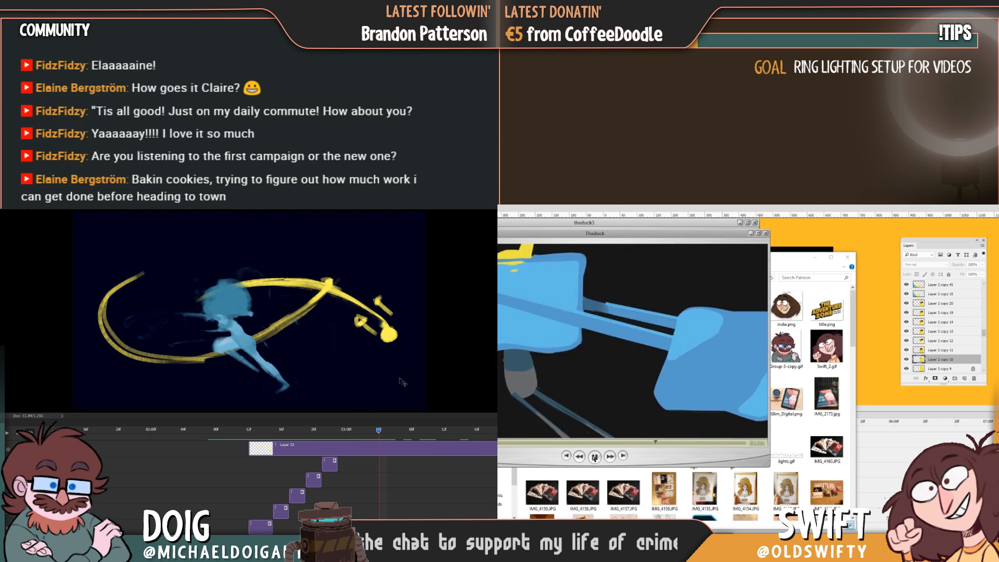
Play theduck3 again and arrange its player window beside the Theduck player
{"action": "left_click", "coordinate": [549, 223]}
{"action": "left_click", "coordinate": [584, 445]}
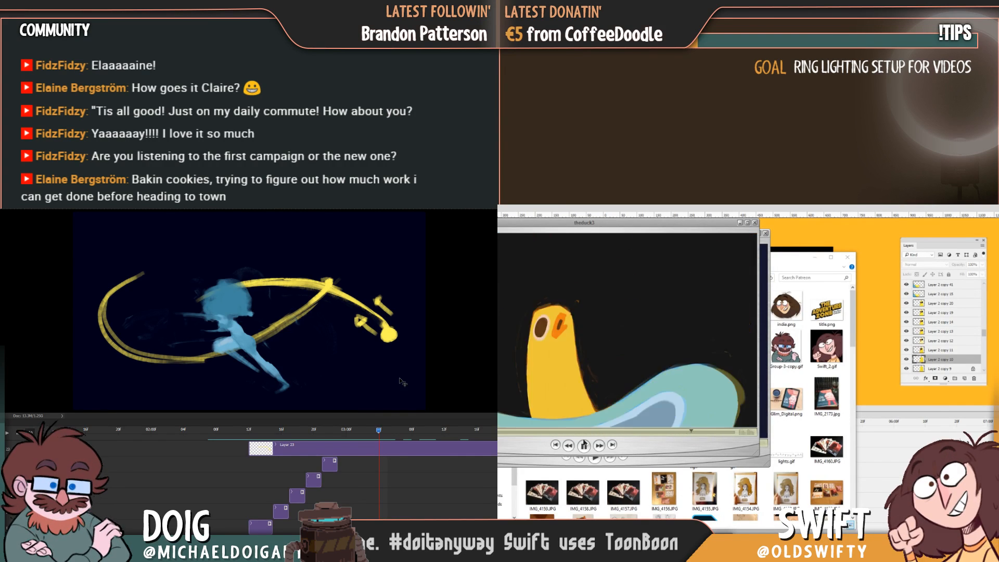
{"action": "left_click_drag", "start_coordinate": [575, 229], "coordinate": [891, 232]}
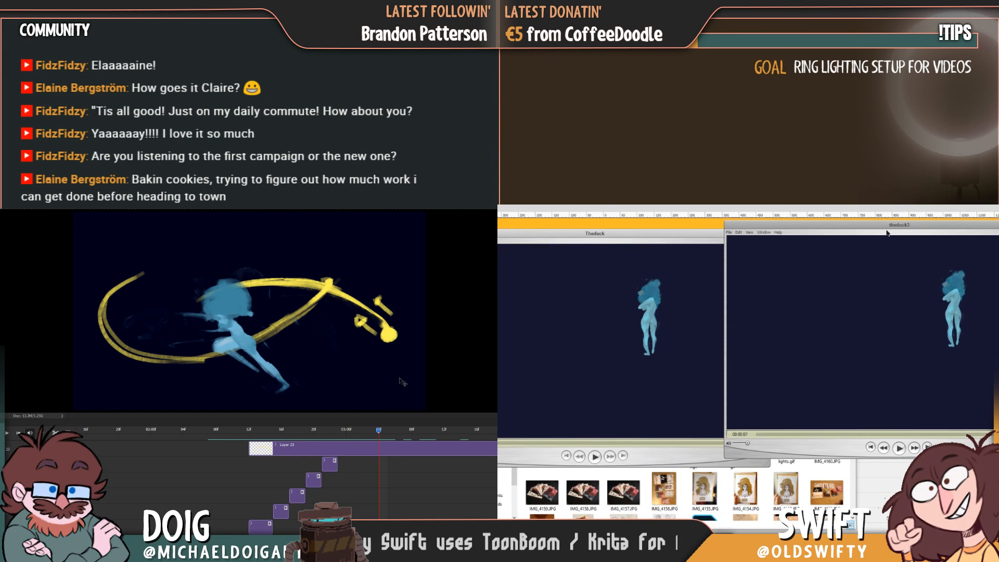
{"action": "left_click_drag", "start_coordinate": [680, 236], "coordinate": [635, 233]}
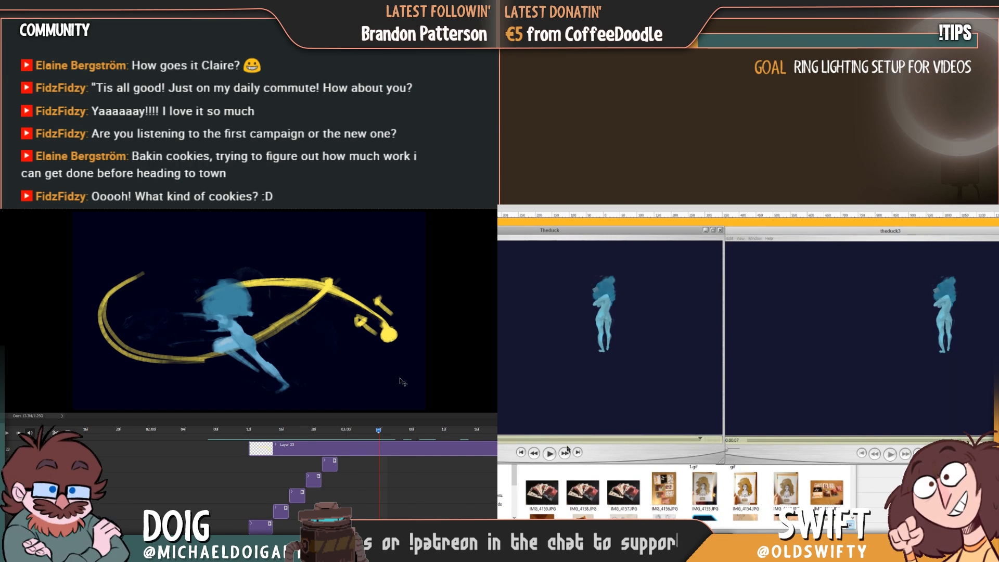
Play the two rendered videos alternately to compare the versions of the animation
{"action": "left_click", "coordinate": [550, 453]}
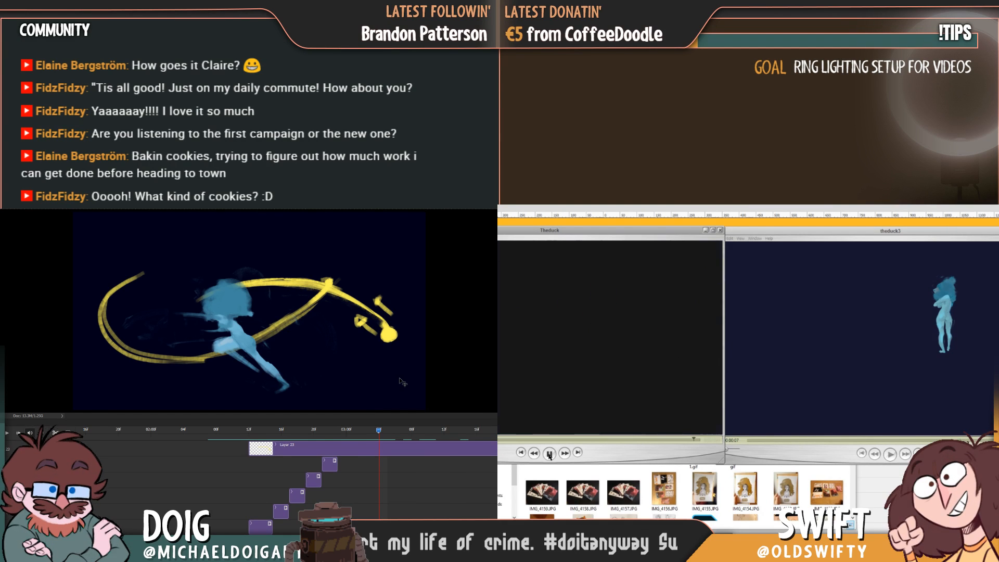
{"action": "left_click", "coordinate": [782, 456]}
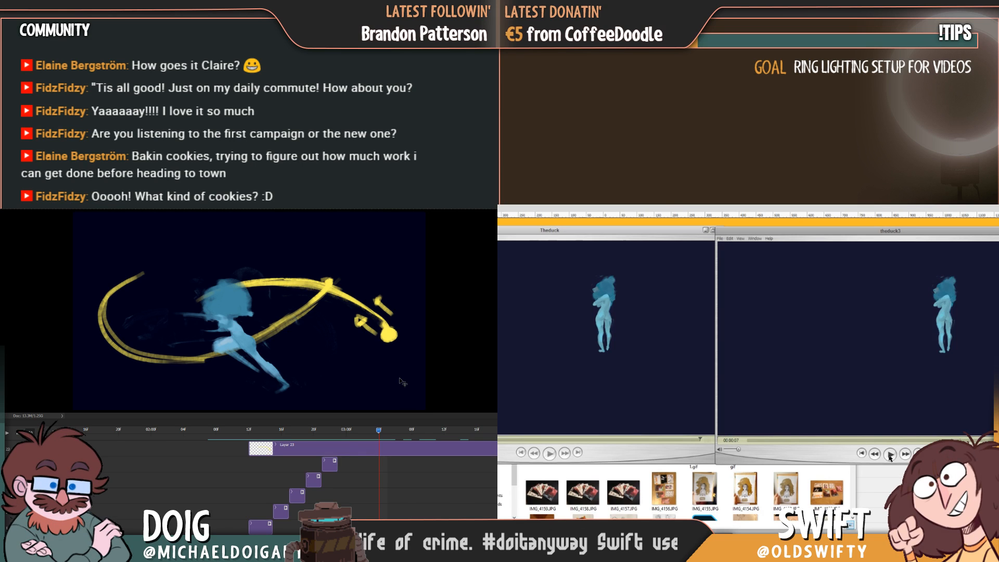
{"action": "left_click", "coordinate": [890, 454]}
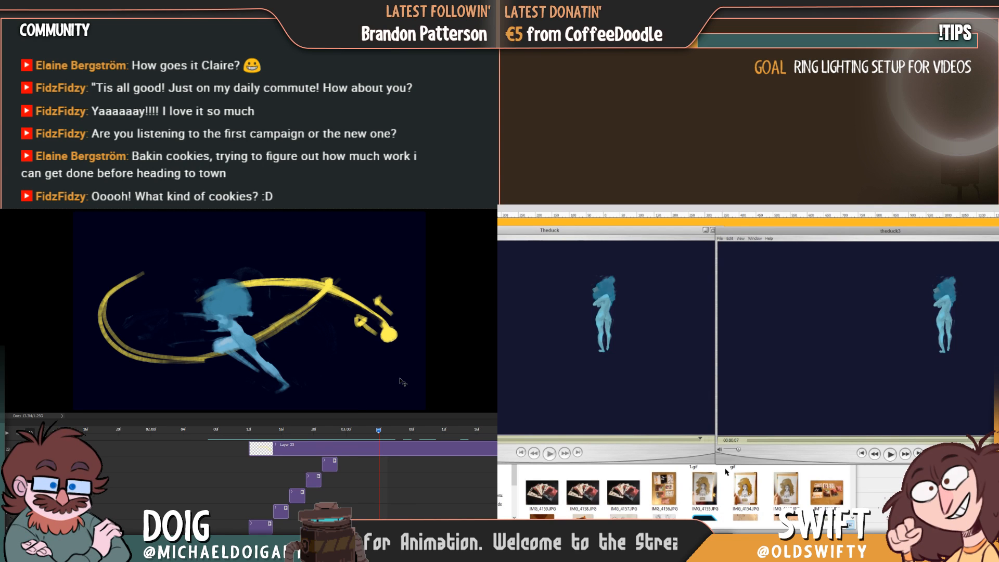
{"action": "left_click", "coordinate": [555, 454]}
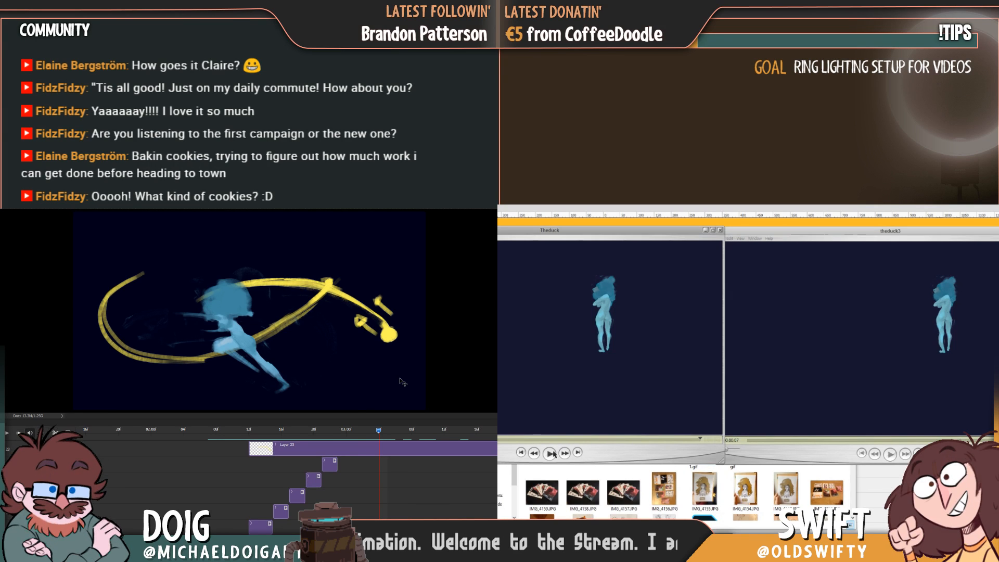
{"action": "left_click", "coordinate": [552, 455]}
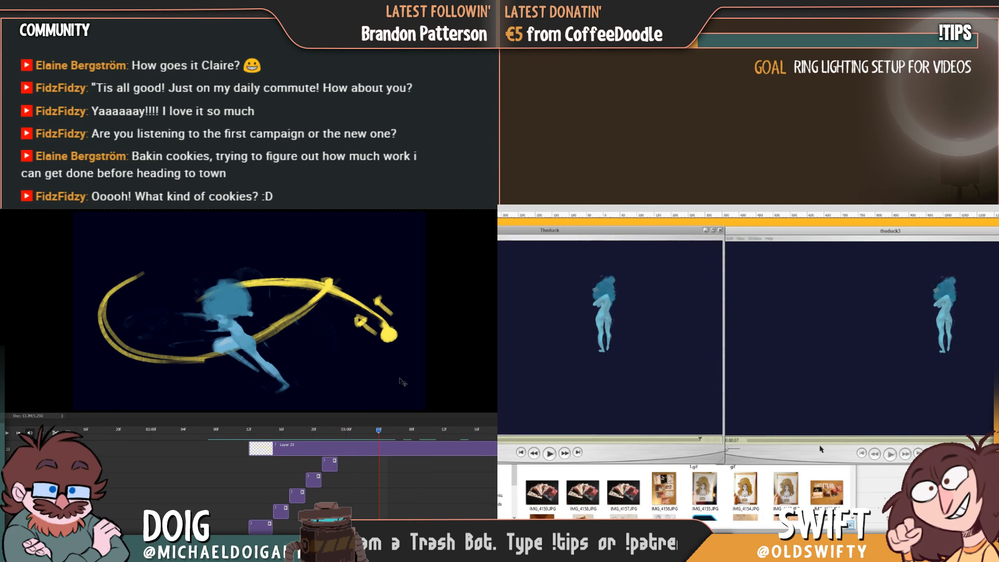
{"action": "left_click", "coordinate": [874, 450]}
{"action": "left_click", "coordinate": [890, 454]}
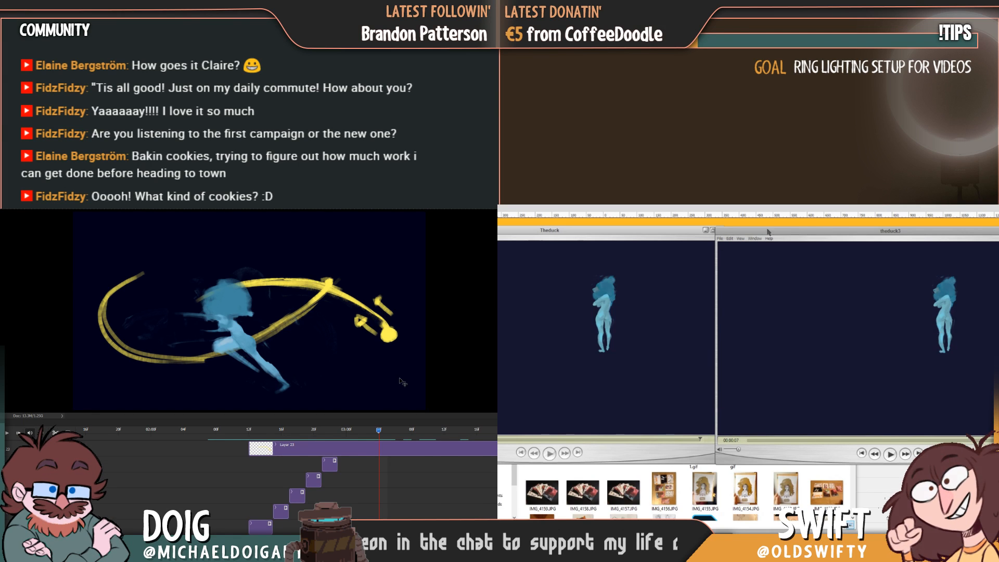
Close both video players and the Patreon folder window to return to the animation document
{"action": "left_click", "coordinate": [705, 230]}
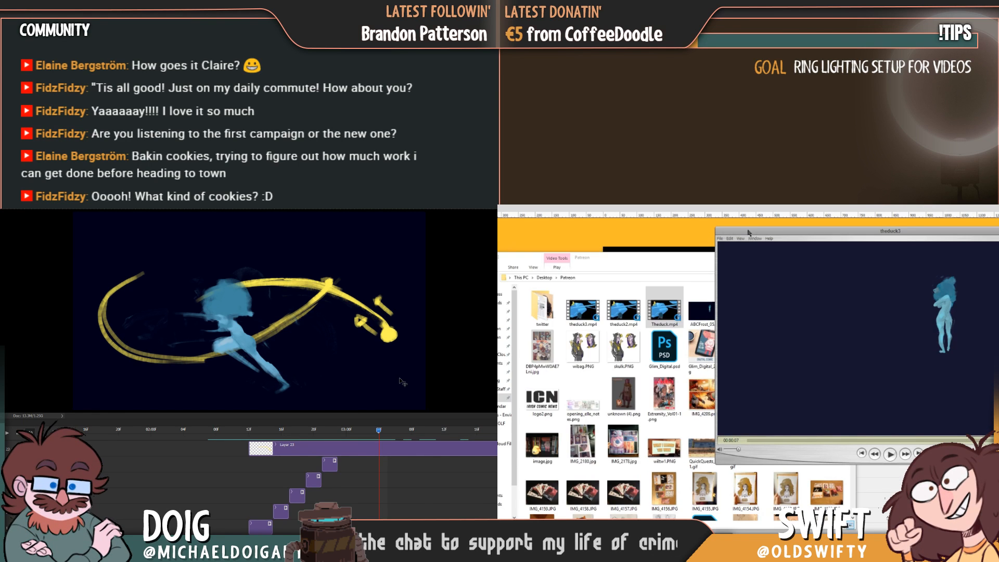
{"action": "left_click_drag", "start_coordinate": [763, 230], "coordinate": [577, 233]}
{"action": "left_click", "coordinate": [876, 234]}
{"action": "left_click", "coordinate": [847, 257]}
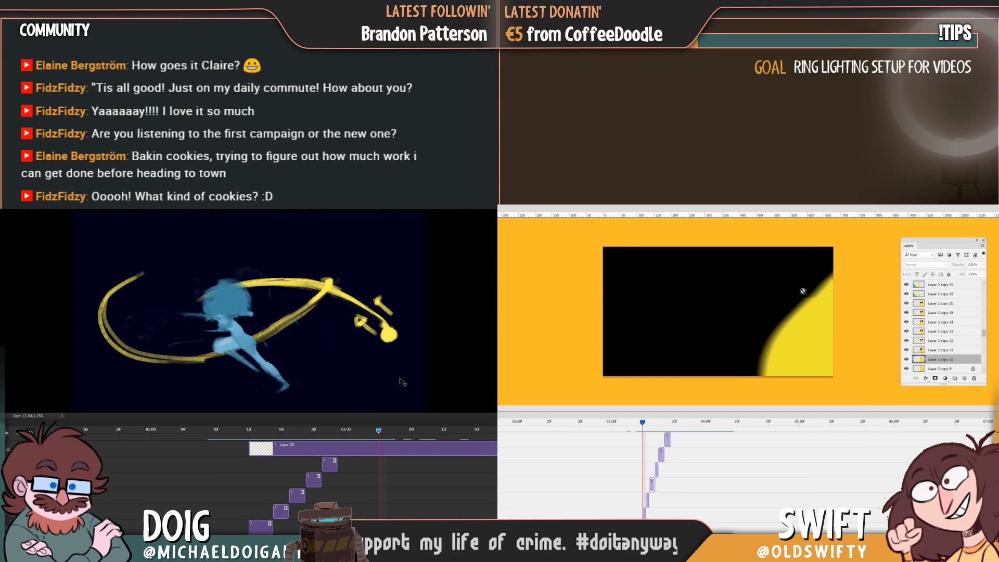
Inspect the frames around the yellow spark burst and delete the layer Layer 3 copy 6
{"action": "mouse_move", "coordinate": [642, 422]}
{"action": "left_mouse_down"}
{"action": "mouse_move", "coordinate": [503, 436]}
{"action": "mouse_move", "coordinate": [791, 469]}
{"action": "mouse_move", "coordinate": [978, 475]}
{"action": "left_mouse_up"}
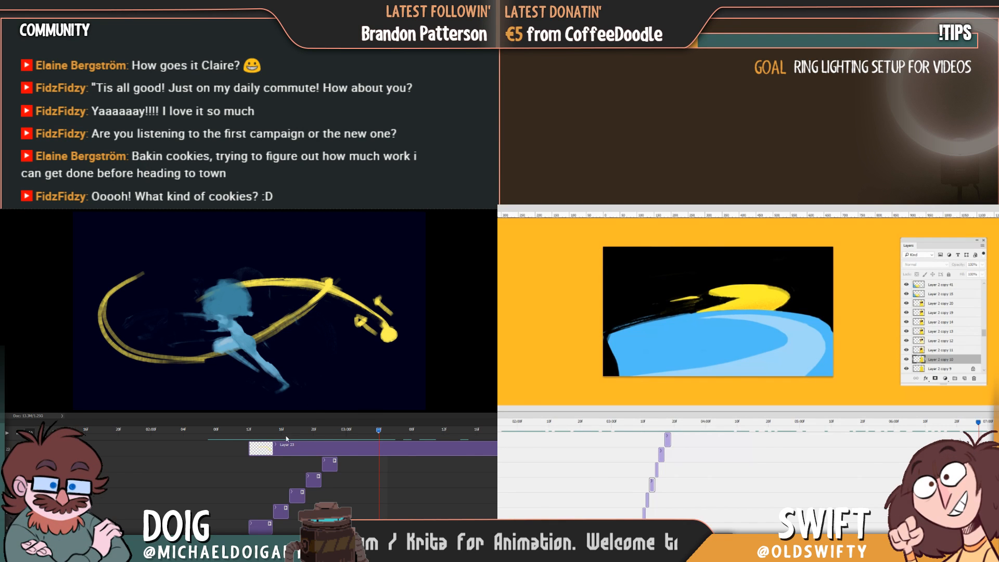
{"action": "left_click", "coordinate": [248, 430]}
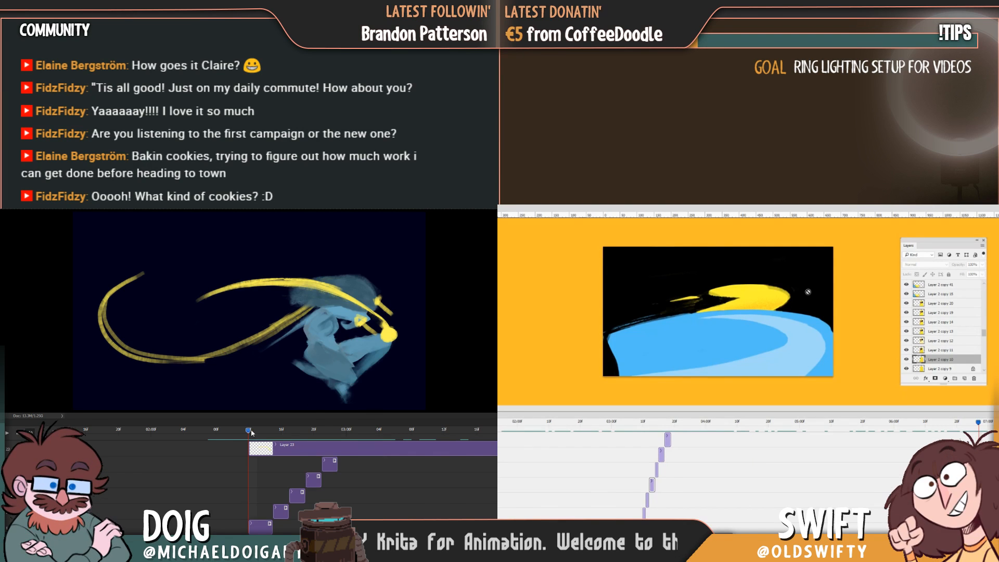
{"action": "left_click", "coordinate": [651, 308]}
{"action": "left_click", "coordinate": [716, 331]}
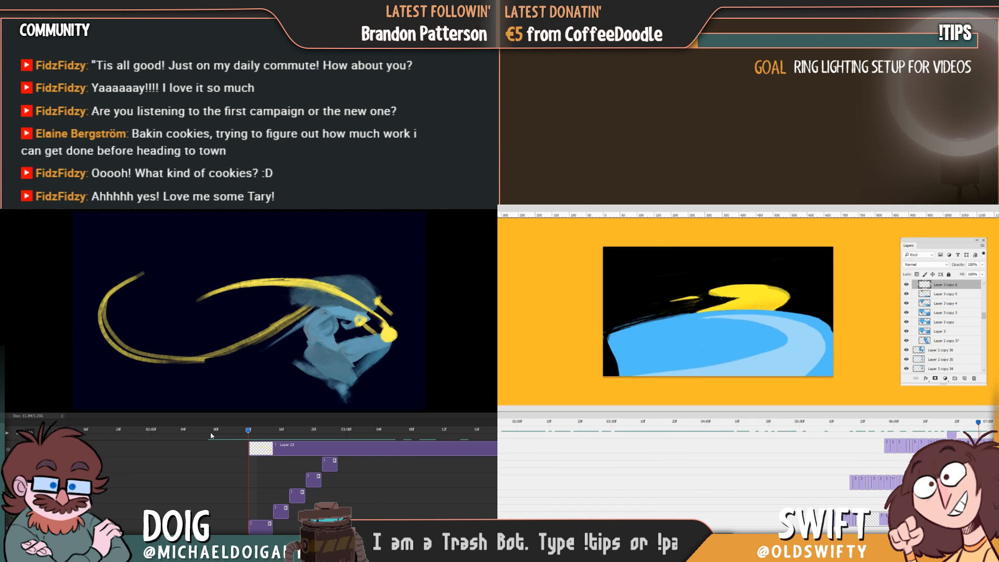
{"action": "left_click", "coordinate": [853, 423]}
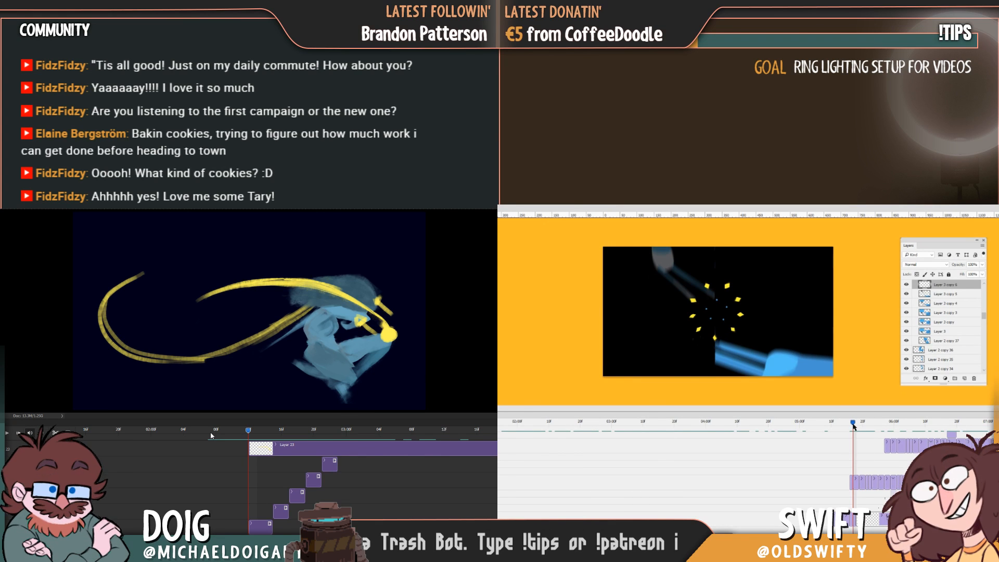
{"action": "left_click_drag", "start_coordinate": [854, 424], "coordinate": [856, 426]}
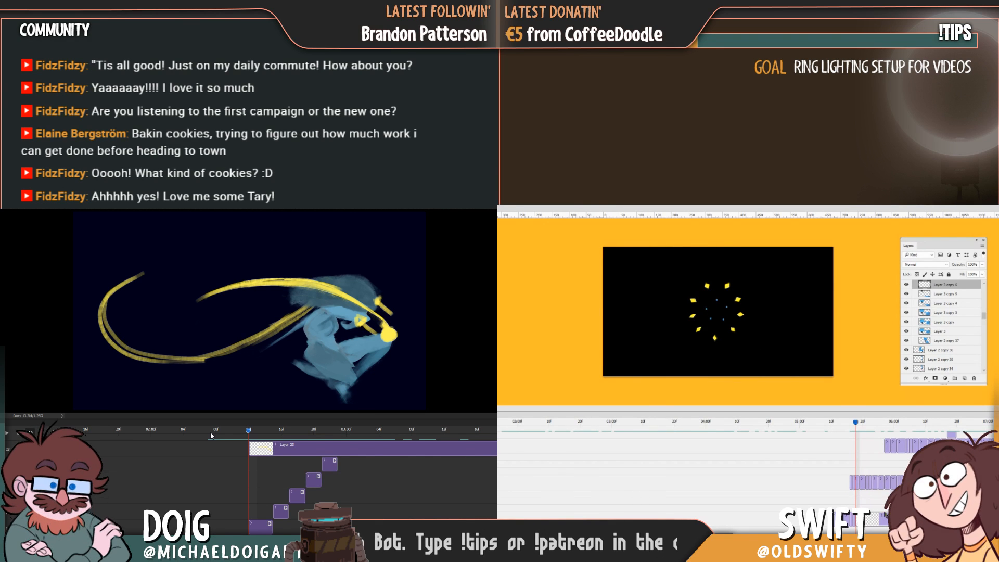
{"action": "key", "text": "Delete"}
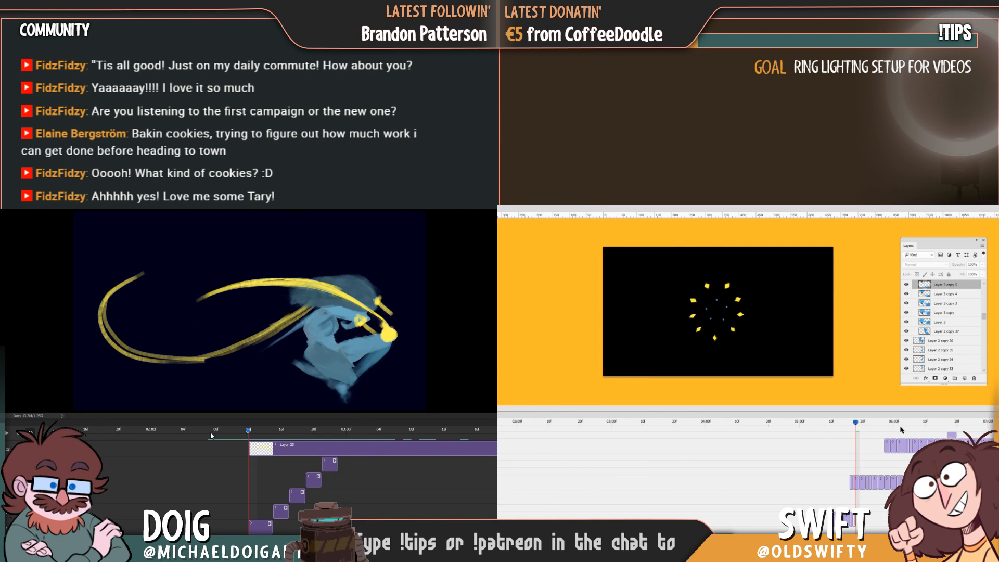
Return the playhead to the frame with the large blue shape and select that drawing's layer
{"action": "key", "text": "space"}
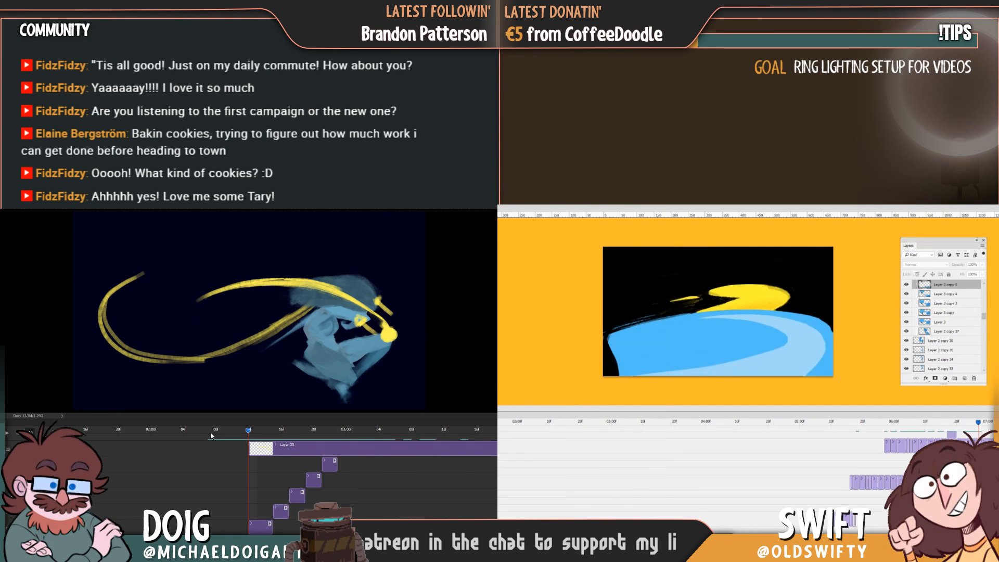
{"action": "left_click", "coordinate": [980, 445]}
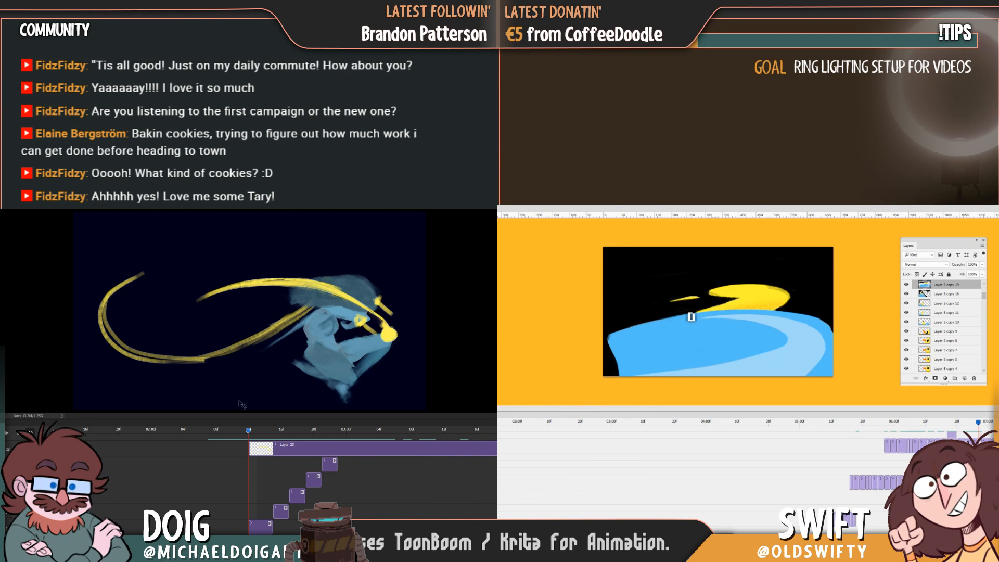
Rotate the stretched flying pose slightly counter-clockwise on the frame just before 03:00f
{"action": "left_click_drag", "start_coordinate": [248, 430], "coordinate": [328, 449]}
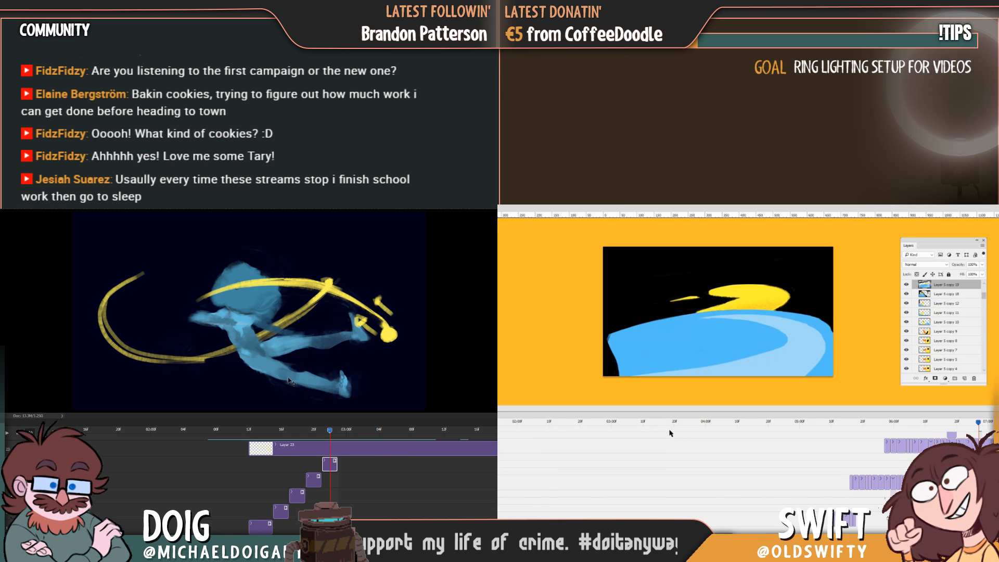
{"action": "left_click_drag", "start_coordinate": [376, 399], "coordinate": [387, 374]}
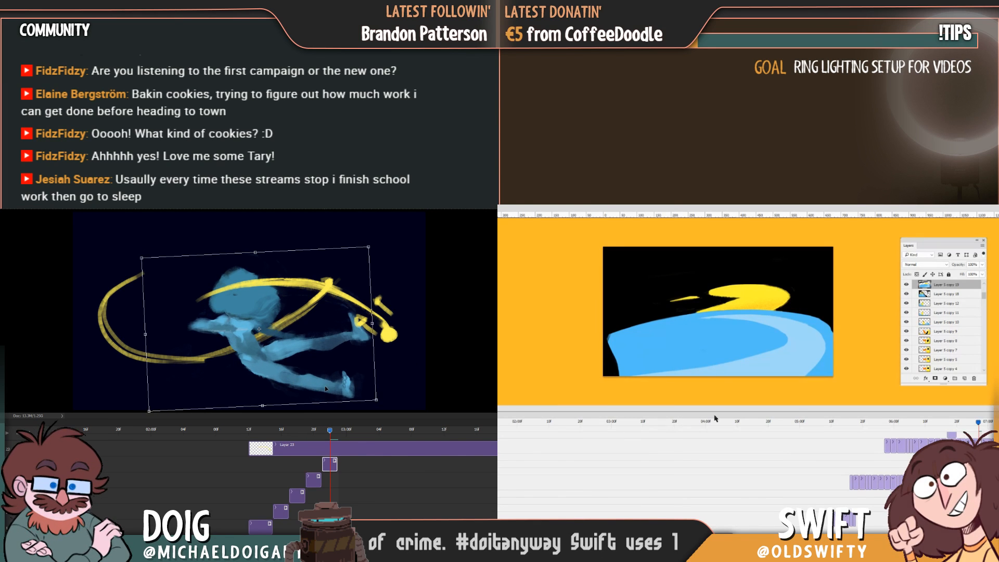
{"action": "key", "text": "Return"}
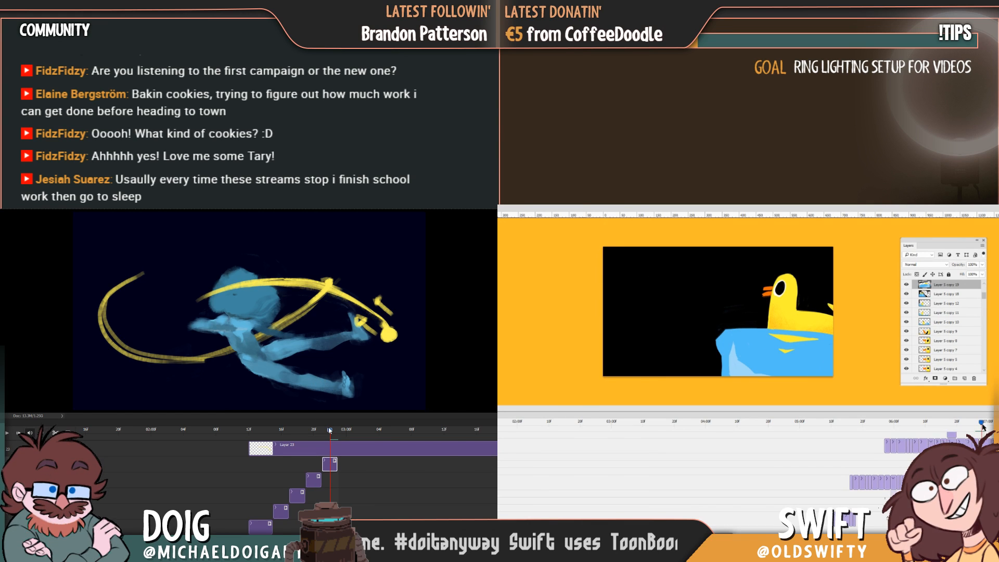
Rotate the outstretched swimming pose at 03:00f counter-clockwise so the body lies flatter
{"action": "left_click_drag", "start_coordinate": [321, 430], "coordinate": [346, 422]}
{"action": "left_click", "coordinate": [717, 331]}
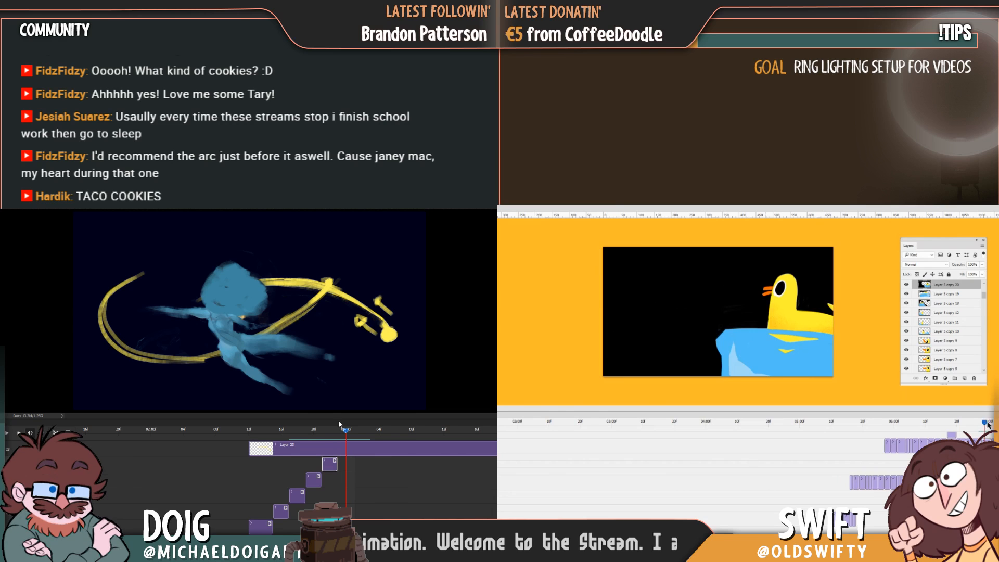
{"action": "left_click", "coordinate": [249, 345], "text": "ctrl"}
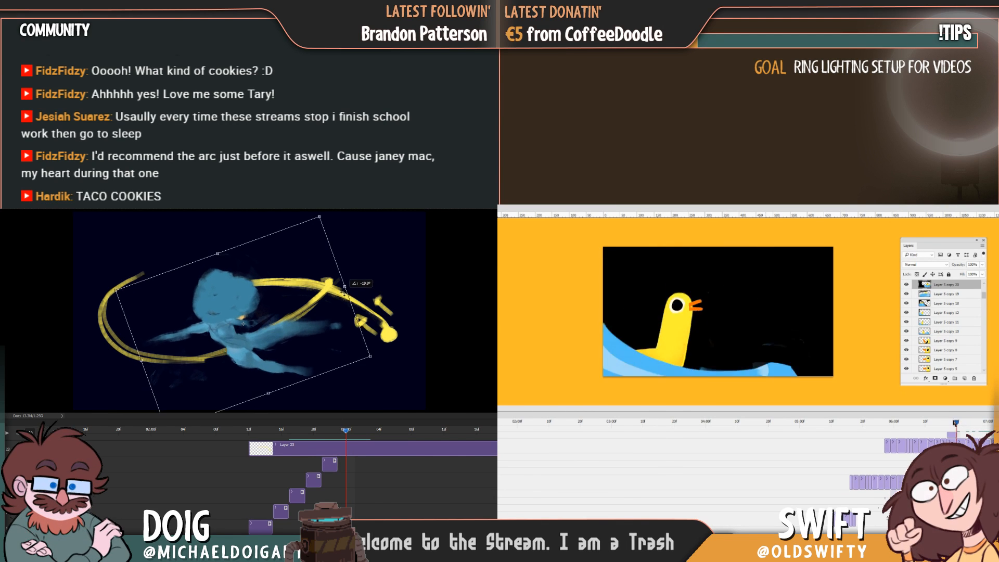
{"action": "key", "text": "Return"}
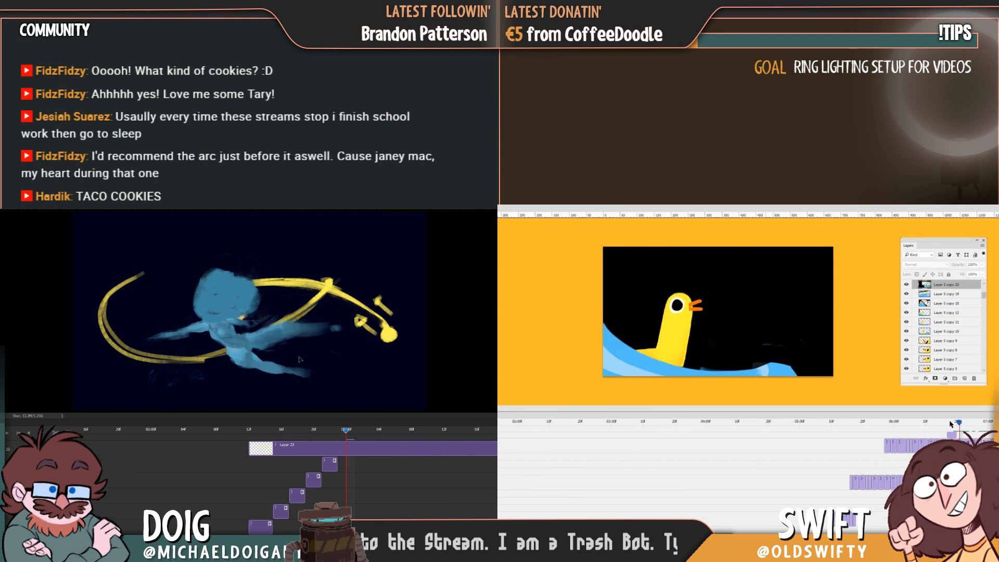
Review the neighbouring frames and move the stretched flying pose just before 03:00f slightly upward
{"action": "mouse_move", "coordinate": [346, 432]}
{"action": "left_mouse_down"}
{"action": "mouse_move", "coordinate": [263, 429]}
{"action": "mouse_move", "coordinate": [379, 430]}
{"action": "mouse_move", "coordinate": [302, 435]}
{"action": "mouse_move", "coordinate": [353, 433]}
{"action": "left_mouse_up"}
{"action": "left_click_drag", "start_coordinate": [330, 433], "coordinate": [269, 427]}
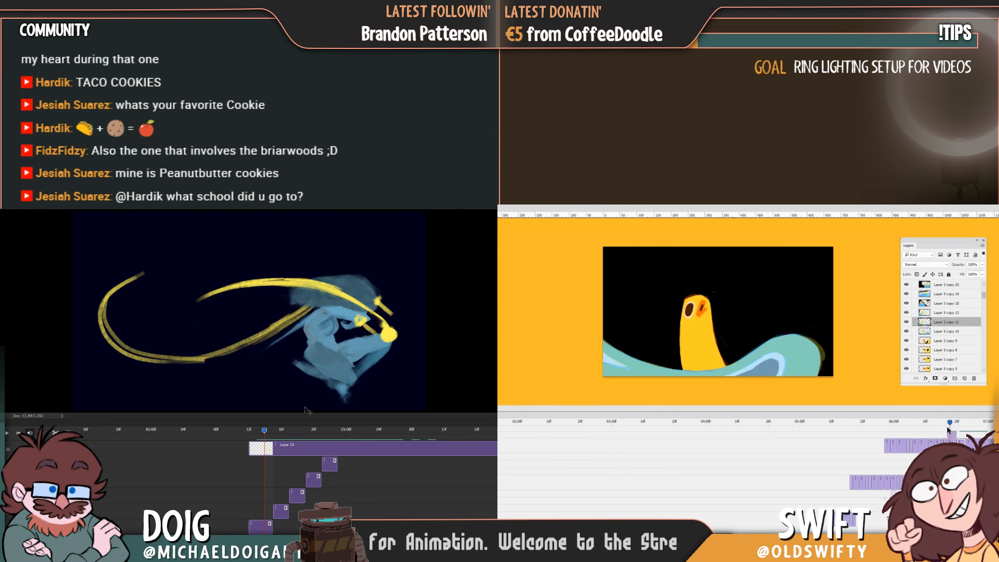
{"action": "left_click_drag", "start_coordinate": [263, 434], "coordinate": [323, 434]}
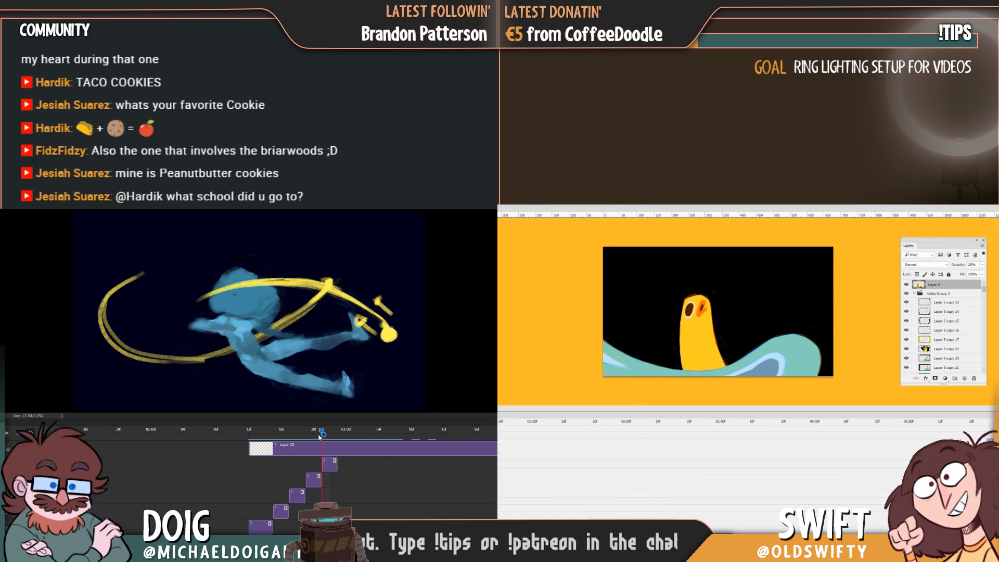
{"action": "left_click", "coordinate": [261, 365]}
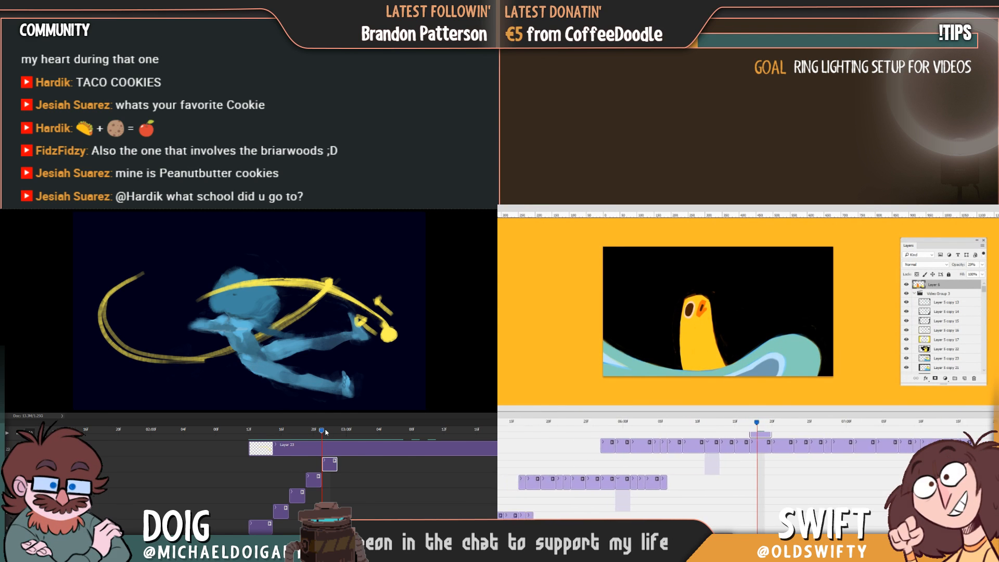
{"action": "left_click_drag", "start_coordinate": [322, 435], "coordinate": [297, 432]}
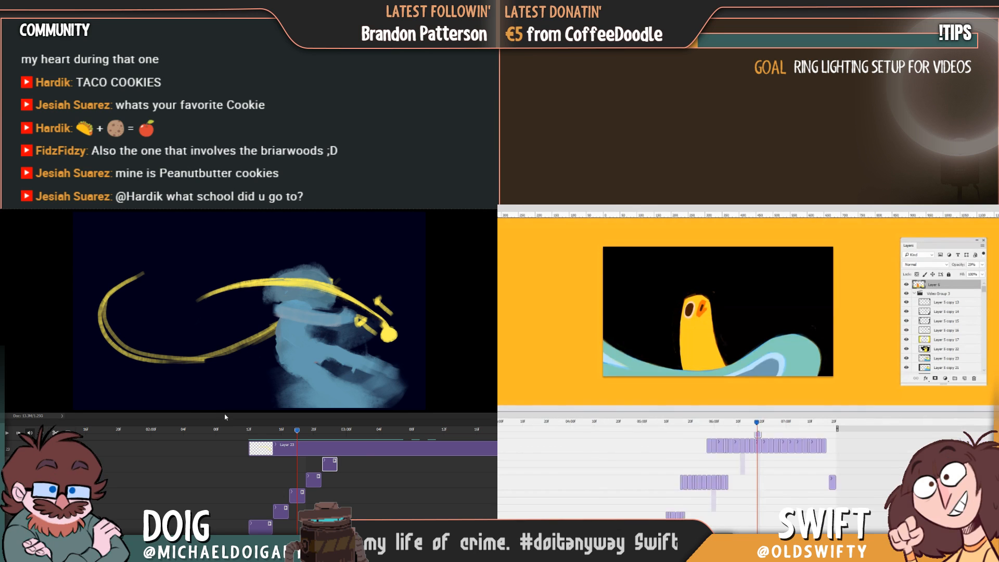
{"action": "key", "text": "space"}
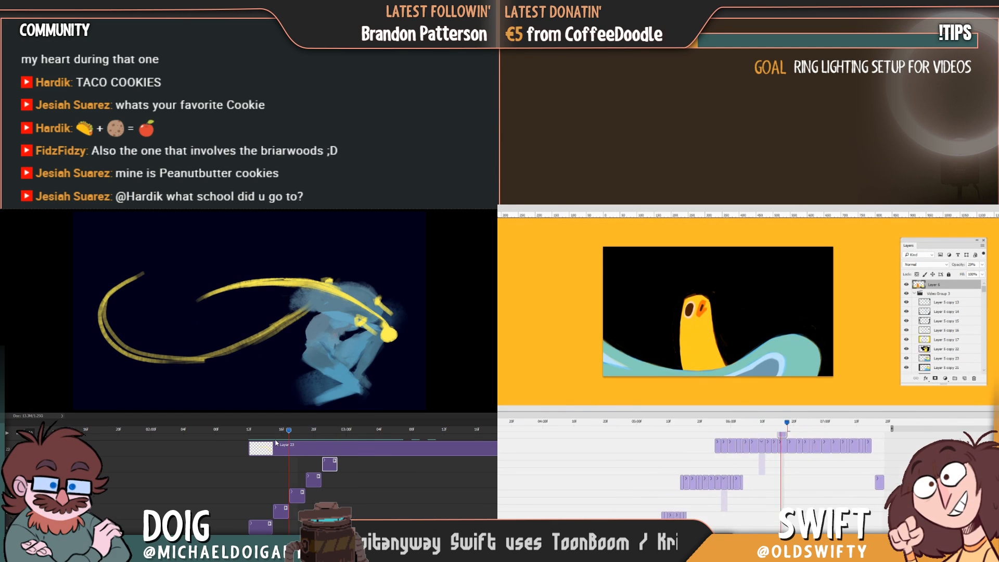
{"action": "left_click_drag", "start_coordinate": [357, 439], "coordinate": [319, 445]}
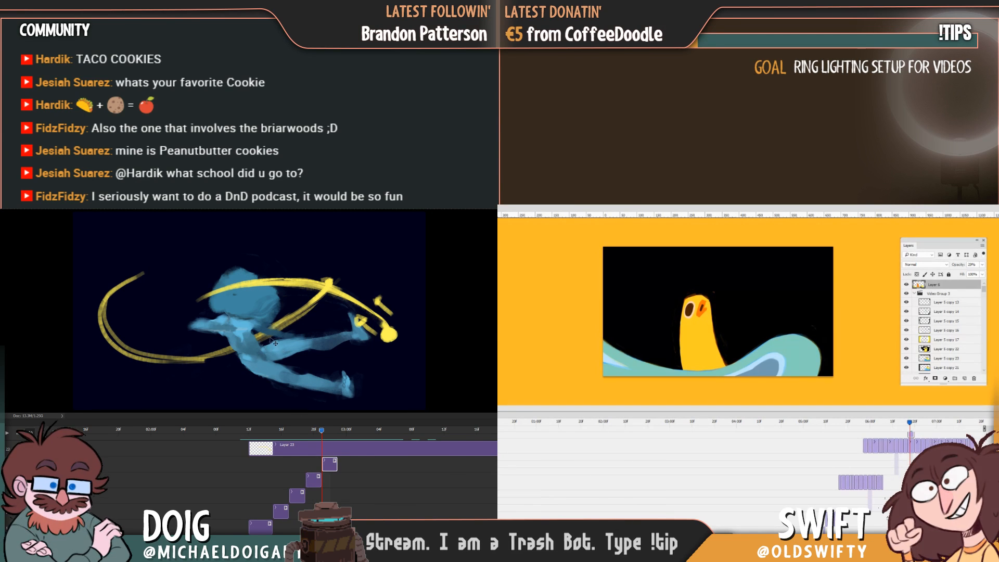
{"action": "left_click_drag", "start_coordinate": [269, 371], "coordinate": [263, 358]}
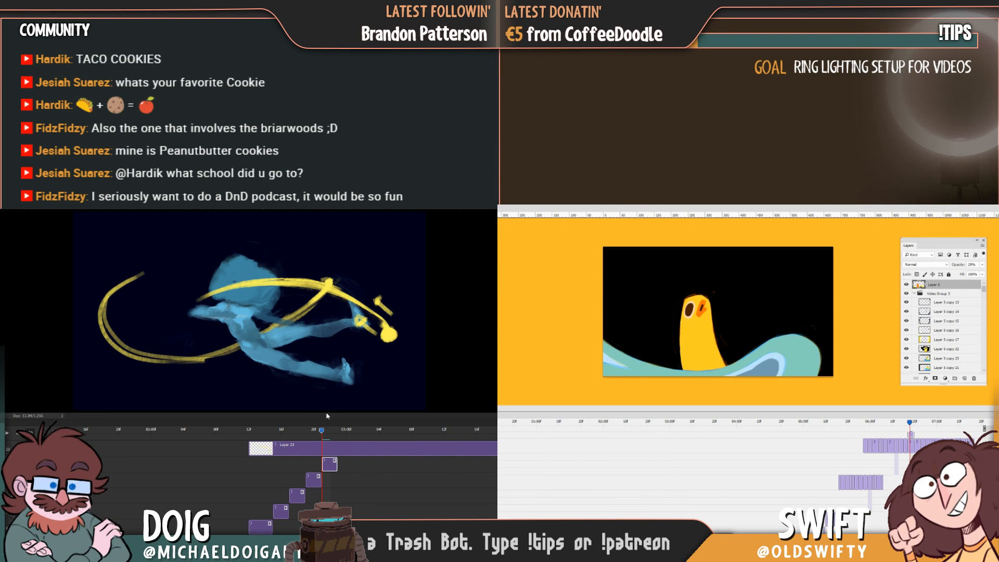
Scrub through the frames up to 03:00f to check how the flying figure's poses follow one another
{"action": "mouse_move", "coordinate": [322, 432]}
{"action": "left_mouse_down"}
{"action": "mouse_move", "coordinate": [252, 427]}
{"action": "mouse_move", "coordinate": [320, 428]}
{"action": "left_mouse_up"}
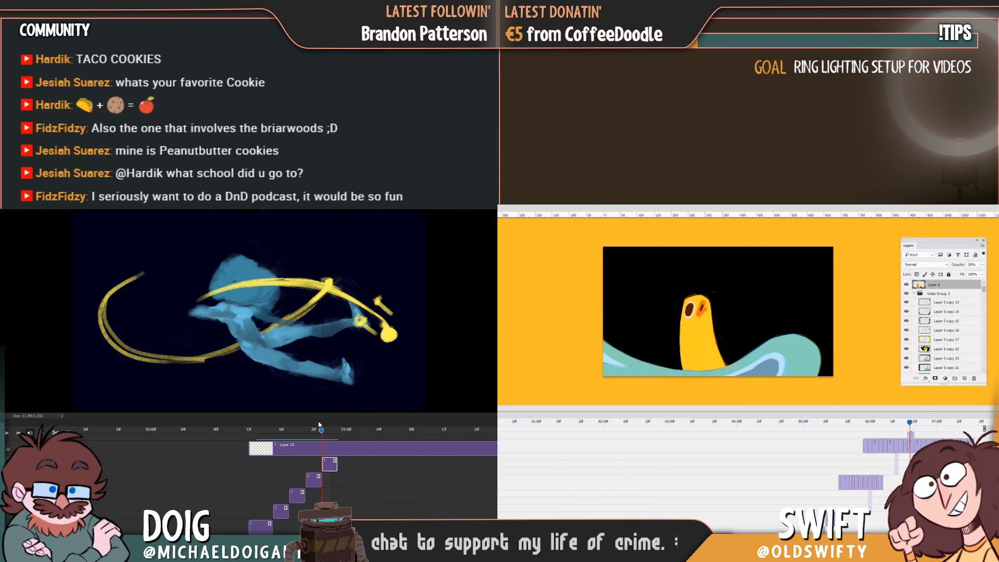
{"action": "mouse_move", "coordinate": [312, 434]}
{"action": "left_mouse_down"}
{"action": "mouse_move", "coordinate": [274, 437]}
{"action": "mouse_move", "coordinate": [328, 439]}
{"action": "mouse_move", "coordinate": [320, 439]}
{"action": "left_mouse_up"}
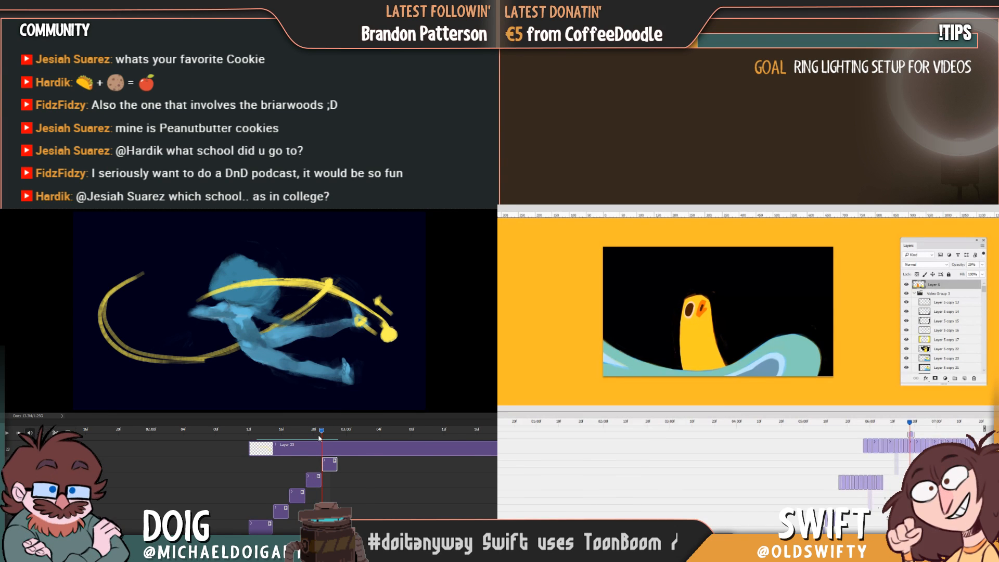
{"action": "left_click_drag", "start_coordinate": [322, 433], "coordinate": [248, 434]}
{"action": "key", "text": "Right"}
{"action": "left_click_drag", "start_coordinate": [246, 433], "coordinate": [353, 430]}
{"action": "left_click", "coordinate": [776, 413]}
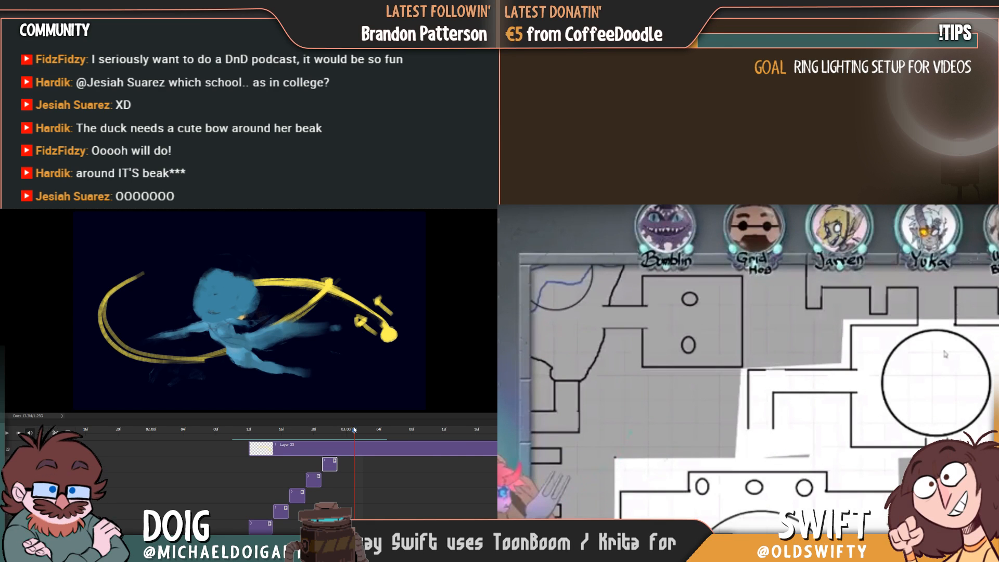
{"action": "mouse_move", "coordinate": [330, 430]}
{"action": "left_mouse_down"}
{"action": "mouse_move", "coordinate": [306, 431]}
{"action": "mouse_move", "coordinate": [344, 432]}
{"action": "left_mouse_up"}
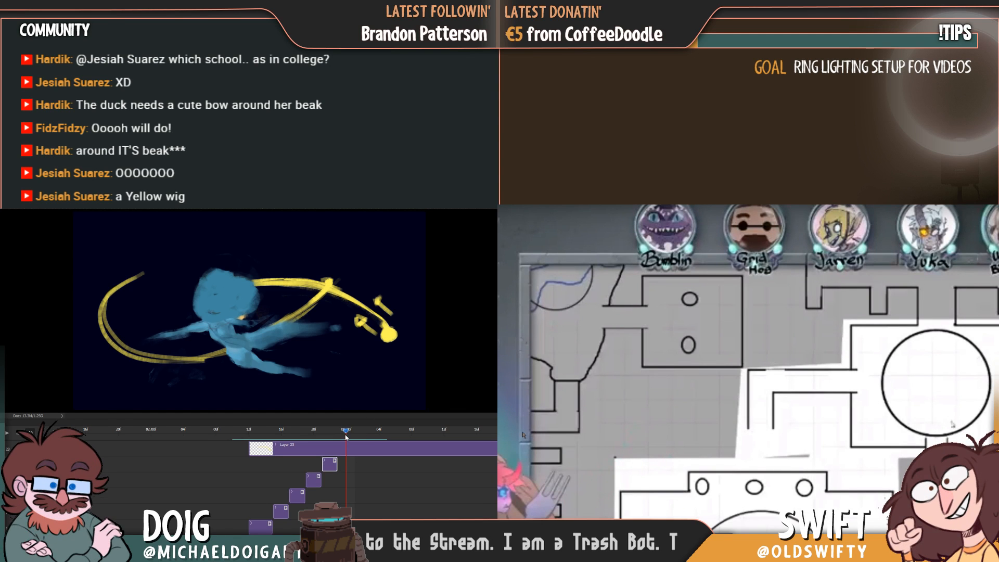
{"action": "mouse_move", "coordinate": [343, 433]}
{"action": "left_mouse_down"}
{"action": "mouse_move", "coordinate": [275, 436]}
{"action": "mouse_move", "coordinate": [356, 447]}
{"action": "mouse_move", "coordinate": [289, 444]}
{"action": "mouse_move", "coordinate": [346, 441]}
{"action": "left_mouse_up"}
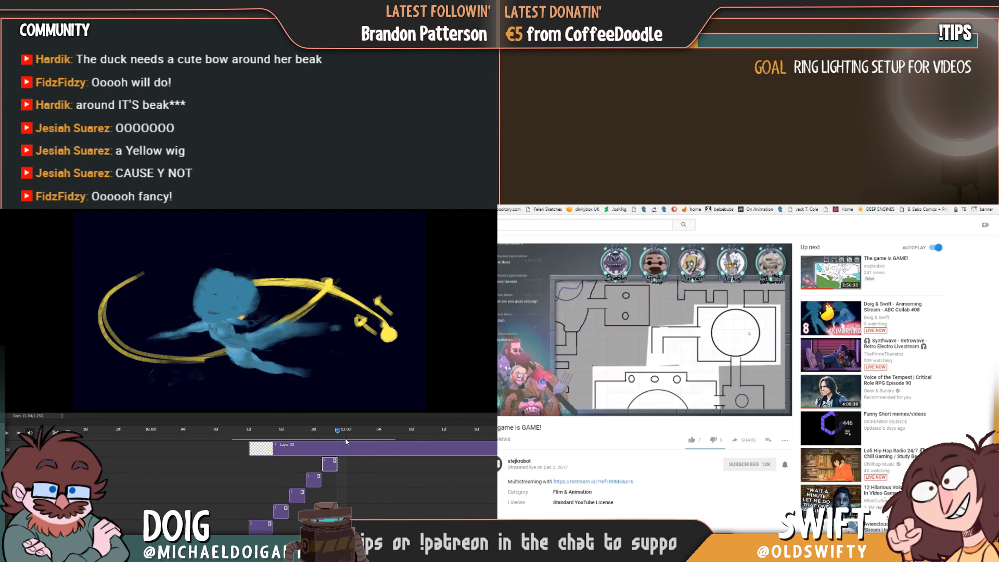
Transform the swimming pose at 03:00f, rotating it clockwise and shifting it upward
{"action": "key", "text": "ctrl+t"}
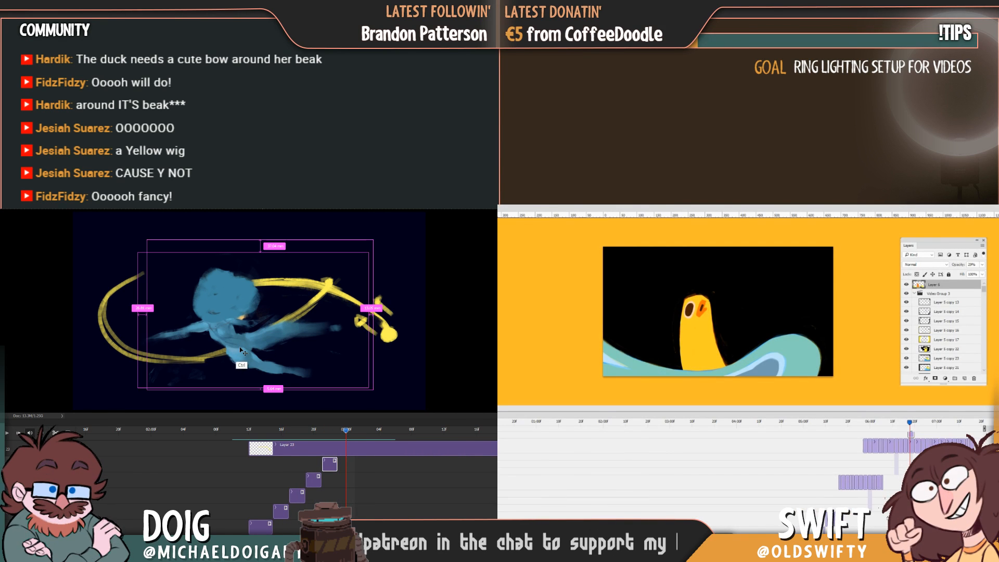
{"action": "left_click_drag", "start_coordinate": [386, 374], "coordinate": [367, 419]}
{"action": "left_click_drag", "start_coordinate": [283, 349], "coordinate": [285, 344]}
{"action": "left_click_drag", "start_coordinate": [385, 375], "coordinate": [379, 377]}
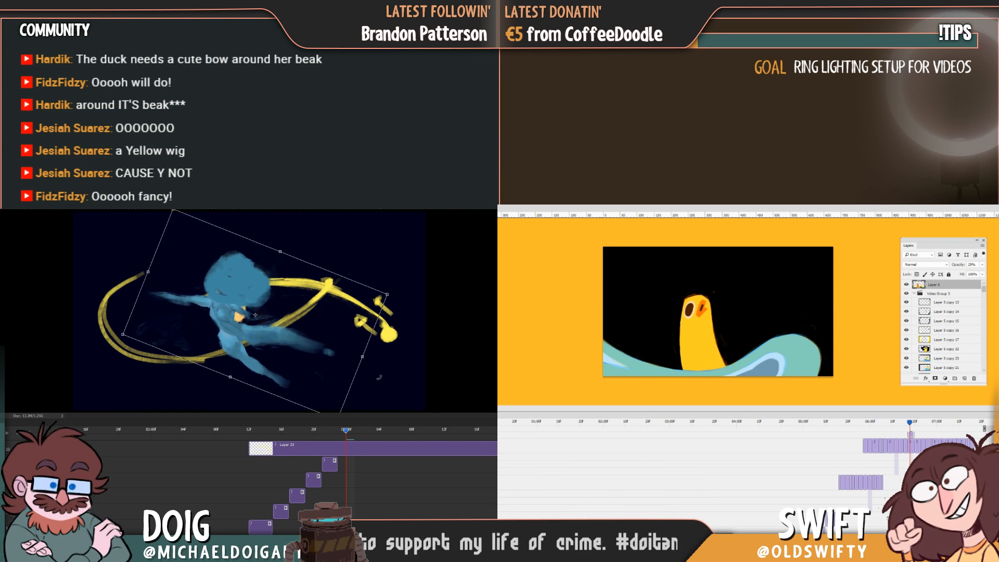
{"action": "key", "text": "Return"}
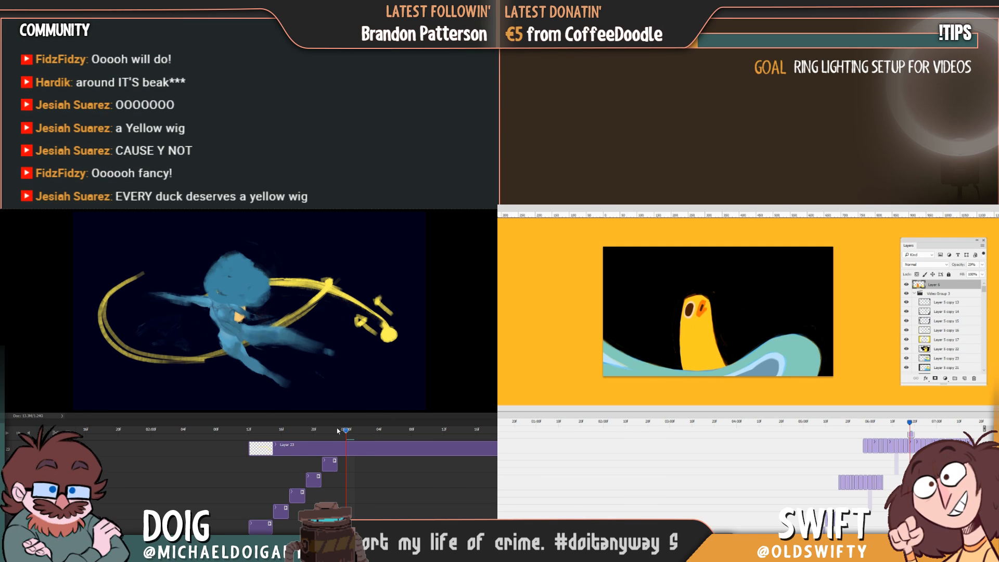
Check the frames after 03:00f and reposition the diving pose at 04f relative to the yellow arc
{"action": "mouse_move", "coordinate": [331, 435]}
{"action": "left_mouse_down"}
{"action": "mouse_move", "coordinate": [298, 437]}
{"action": "mouse_move", "coordinate": [328, 436]}
{"action": "left_mouse_up"}
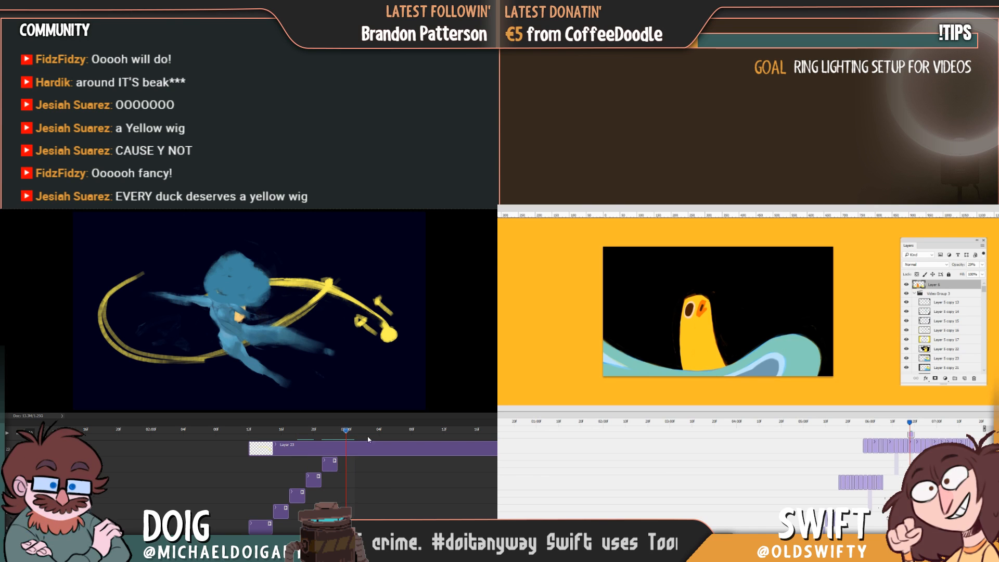
{"action": "left_click", "coordinate": [323, 434]}
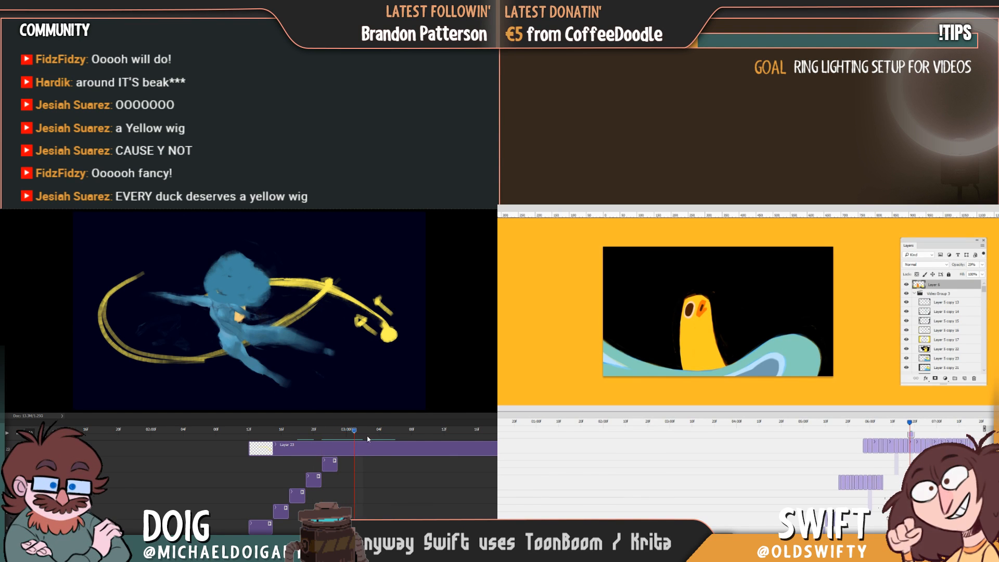
{"action": "left_click_drag", "start_coordinate": [367, 438], "coordinate": [374, 438]}
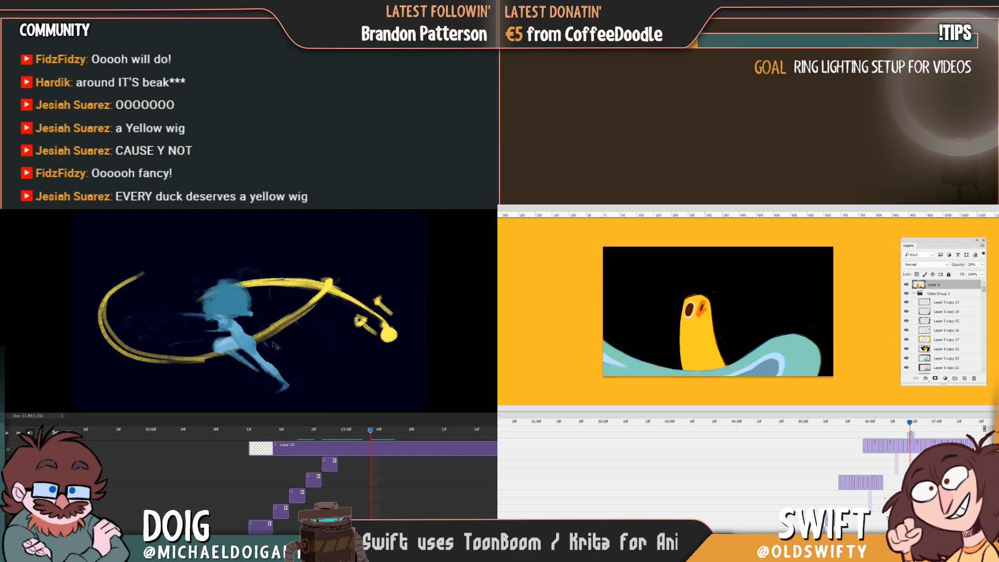
{"action": "left_click_drag", "start_coordinate": [852, 423], "coordinate": [526, 430]}
{"action": "key", "text": "ctrl"}
{"action": "mouse_move", "coordinate": [370, 432]}
{"action": "left_mouse_down"}
{"action": "mouse_move", "coordinate": [292, 429]}
{"action": "mouse_move", "coordinate": [412, 433]}
{"action": "mouse_move", "coordinate": [341, 423]}
{"action": "mouse_move", "coordinate": [379, 426]}
{"action": "left_mouse_up"}
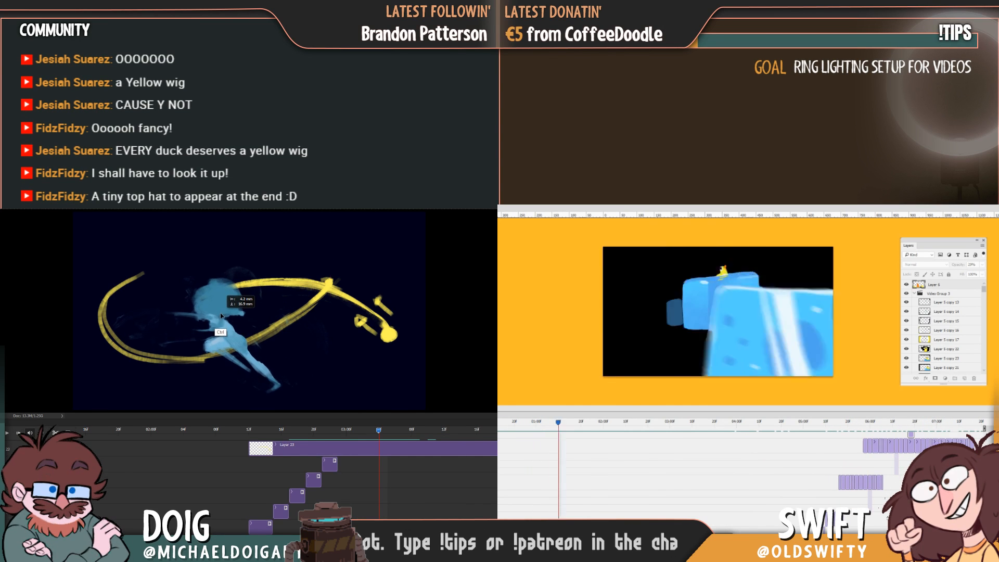
Shift the small tumbling figure's drawings near 20f downward onto the low part of the yellow arc
{"action": "left_click_drag", "start_coordinate": [378, 430], "coordinate": [470, 438]}
{"action": "key", "text": "space"}
{"action": "left_click_drag", "start_coordinate": [663, 425], "coordinate": [745, 417]}
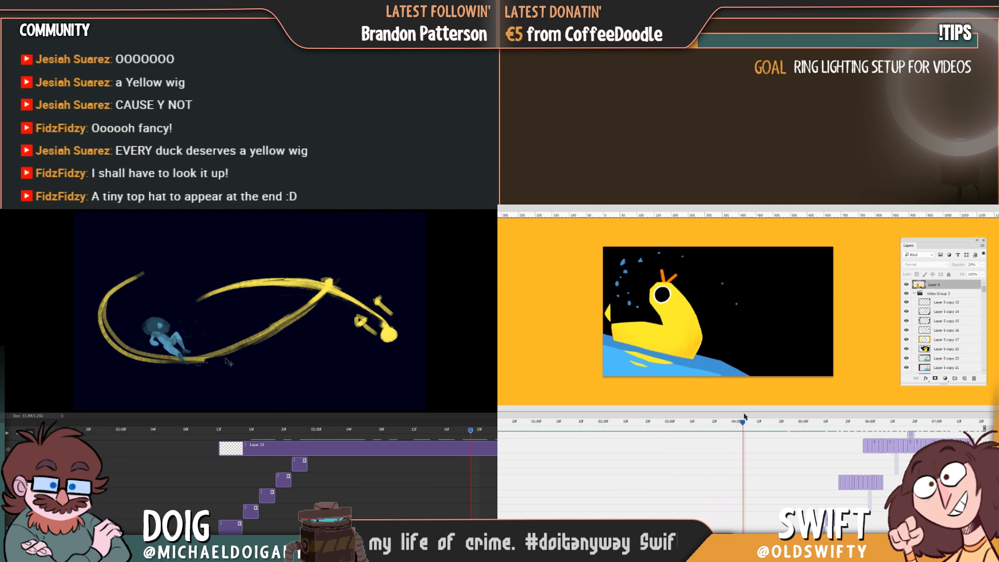
{"action": "left_click_drag", "start_coordinate": [170, 346], "coordinate": [176, 354]}
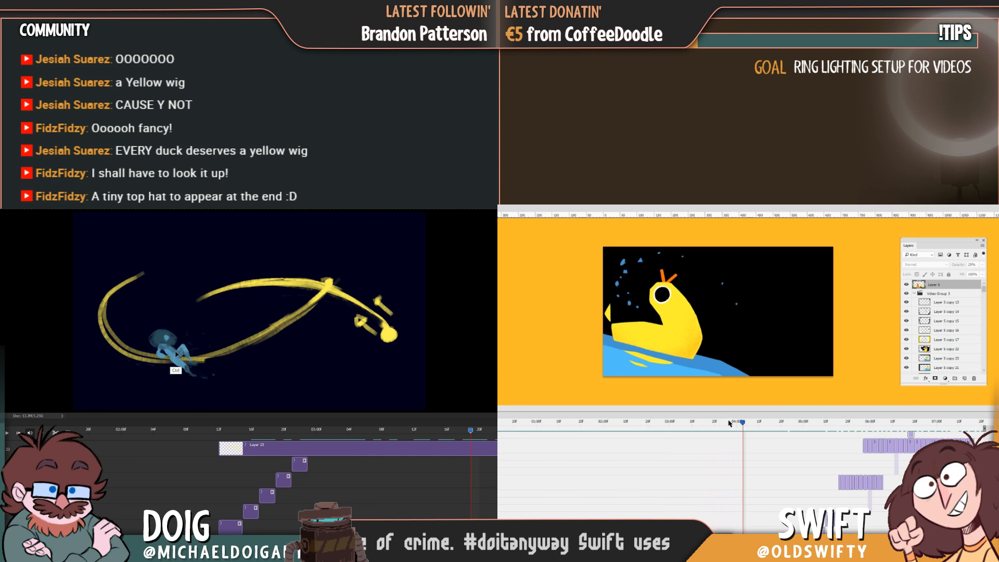
{"action": "left_click_drag", "start_coordinate": [447, 431], "coordinate": [487, 440]}
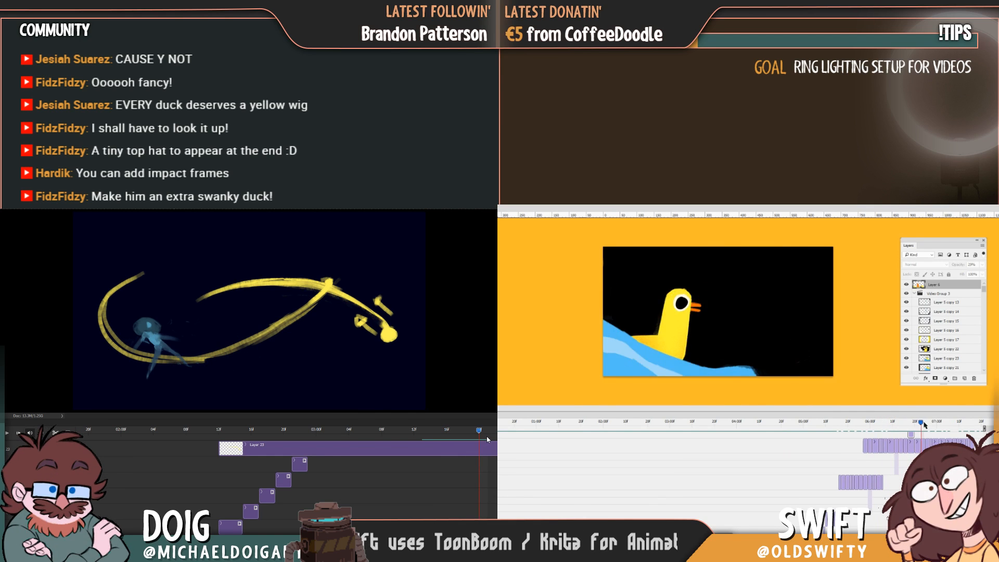
{"action": "left_click_drag", "start_coordinate": [156, 340], "coordinate": [159, 356]}
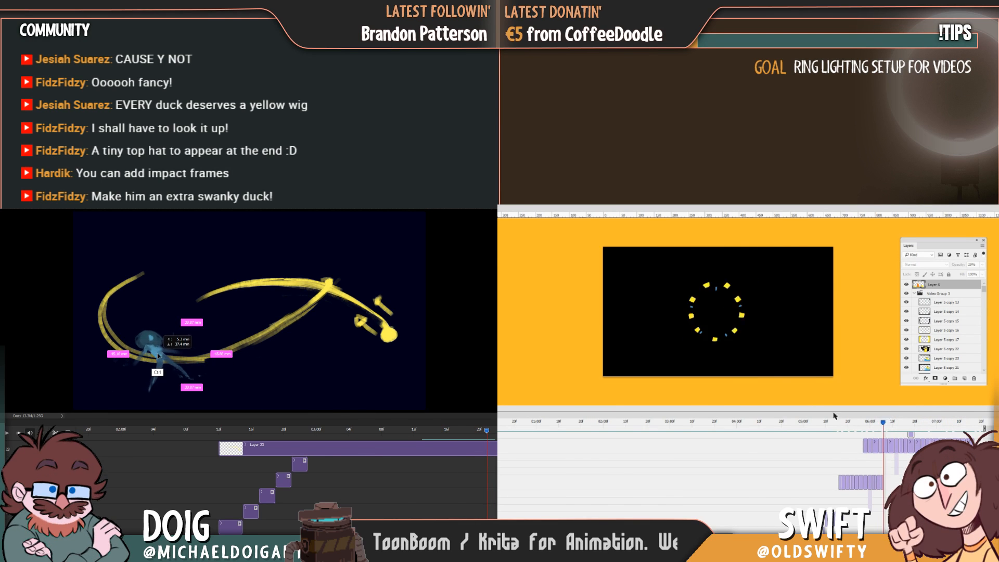
Scrub the small figure's frames around 04:00f and the duck animation to inspect the motion in both
{"action": "left_click", "coordinate": [557, 422]}
{"action": "left_click_drag", "start_coordinate": [561, 432], "coordinate": [504, 449]}
{"action": "left_click_drag", "start_coordinate": [487, 431], "coordinate": [541, 443]}
{"action": "left_click_drag", "start_coordinate": [450, 435], "coordinate": [302, 439]}
{"action": "left_click_drag", "start_coordinate": [660, 437], "coordinate": [669, 437]}
{"action": "left_click_drag", "start_coordinate": [302, 439], "coordinate": [291, 436]}
{"action": "left_click_drag", "start_coordinate": [669, 437], "coordinate": [676, 437]}
{"action": "left_click_drag", "start_coordinate": [291, 437], "coordinate": [281, 432]}
{"action": "left_click_drag", "start_coordinate": [676, 437], "coordinate": [700, 437]}
{"action": "left_click_drag", "start_coordinate": [281, 432], "coordinate": [270, 428]}
{"action": "mouse_move", "coordinate": [699, 437]}
{"action": "left_mouse_down"}
{"action": "mouse_move", "coordinate": [713, 436]}
{"action": "mouse_move", "coordinate": [695, 440]}
{"action": "mouse_move", "coordinate": [706, 441]}
{"action": "left_mouse_up"}
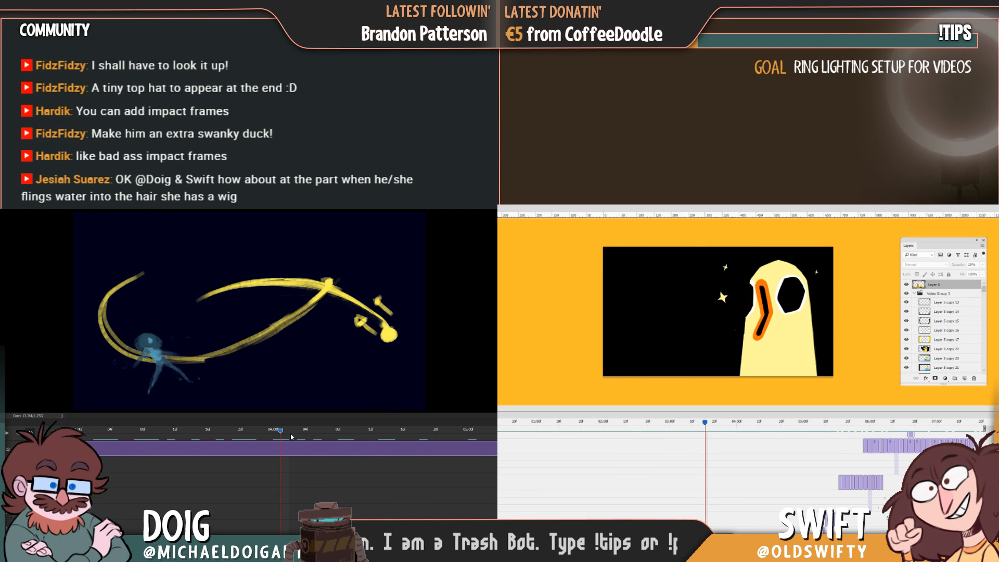
Reposition the small figure's drawings on the frames just after 04:00f along the yellow arc
{"action": "scroll", "coordinate": [780, 473], "scroll_direction": "down", "scroll_amount": 5}
{"action": "left_click_drag", "start_coordinate": [171, 358], "coordinate": [154, 364]}
{"action": "scroll", "coordinate": [754, 478], "scroll_direction": "down", "scroll_amount": 5}
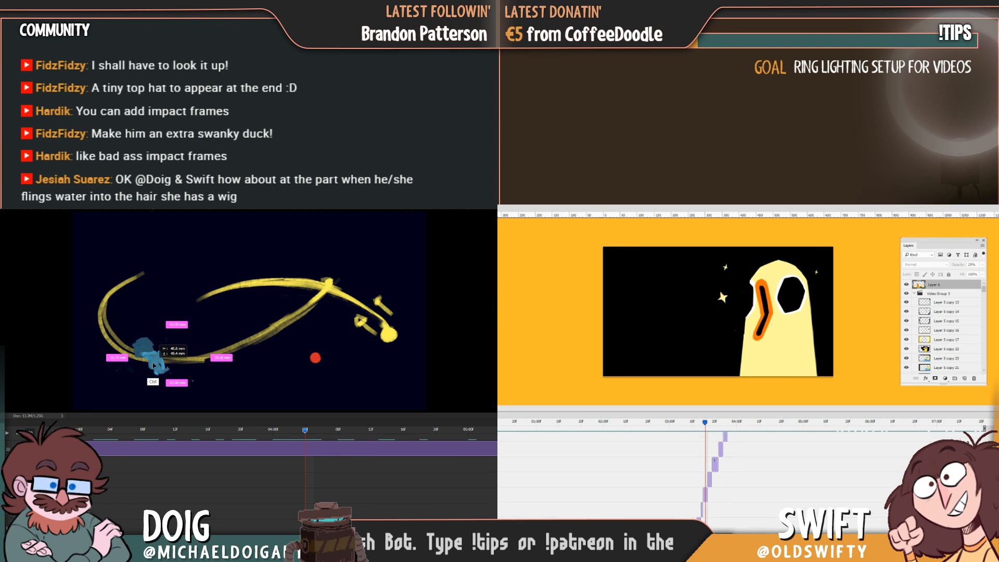
{"action": "scroll", "coordinate": [744, 474], "scroll_direction": "up", "scroll_amount": 5}
{"action": "left_click", "coordinate": [300, 431]}
{"action": "left_click_drag", "start_coordinate": [300, 432], "coordinate": [316, 432]}
{"action": "scroll", "coordinate": [744, 475], "scroll_direction": "down", "scroll_amount": 5}
{"action": "left_click_drag", "start_coordinate": [152, 367], "coordinate": [163, 357]}
{"action": "scroll", "coordinate": [744, 475], "scroll_direction": "up", "scroll_amount": 1}
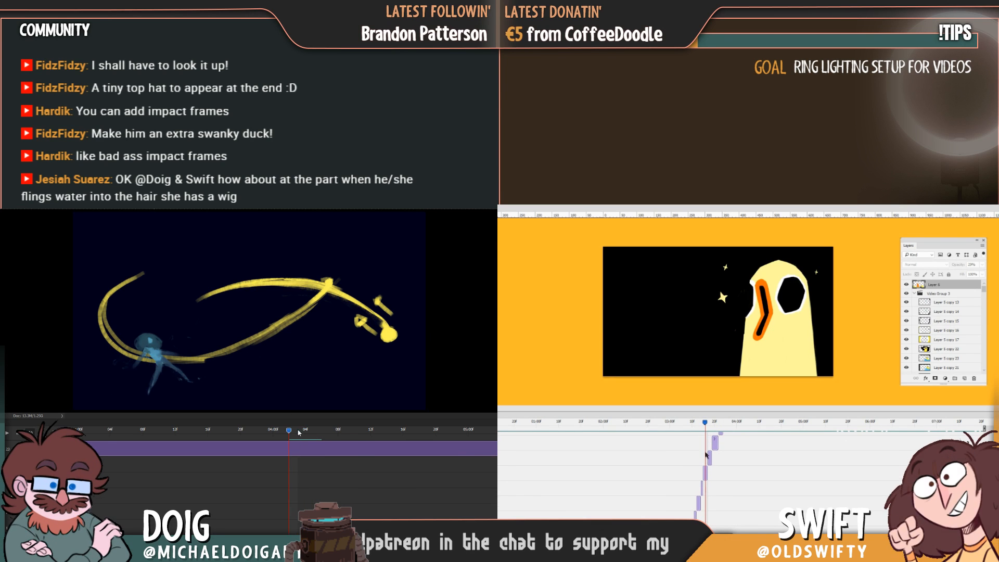
Play the figure animation onward from the crouching pose and select the layer of the duck's close-up drawing
{"action": "left_click", "coordinate": [346, 429]}
{"action": "left_click", "coordinate": [705, 472]}
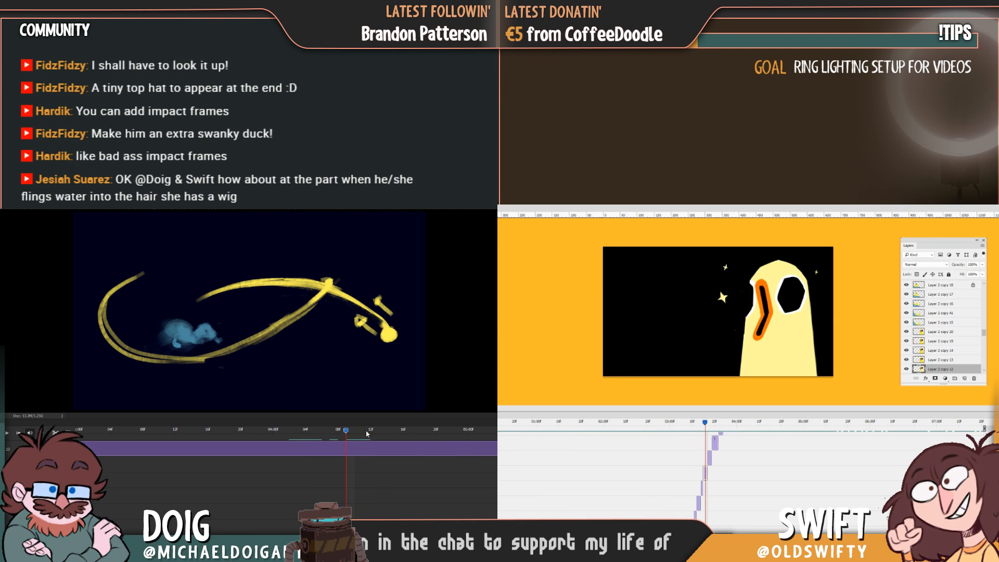
{"action": "key", "text": "space"}
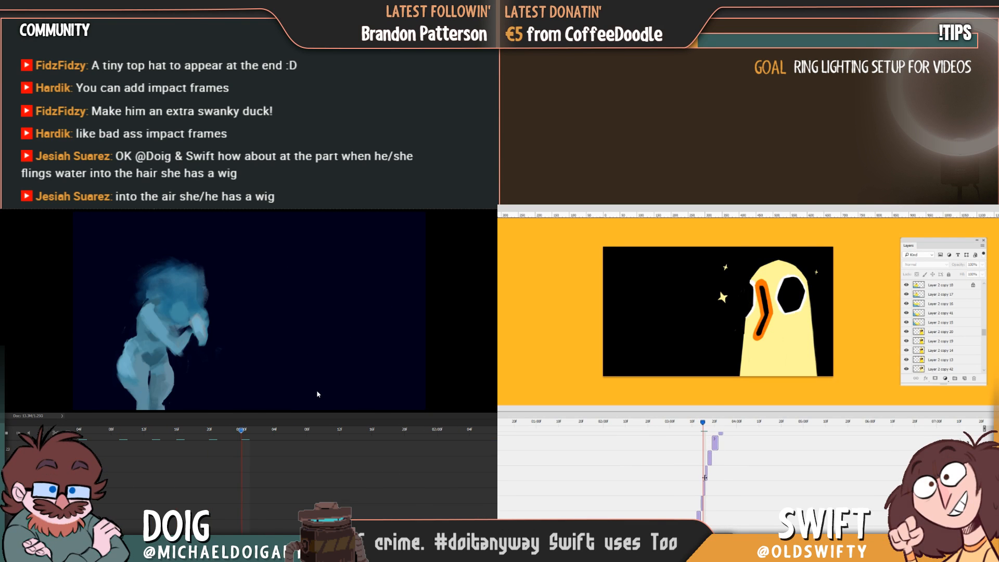
{"action": "left_click", "coordinate": [707, 493]}
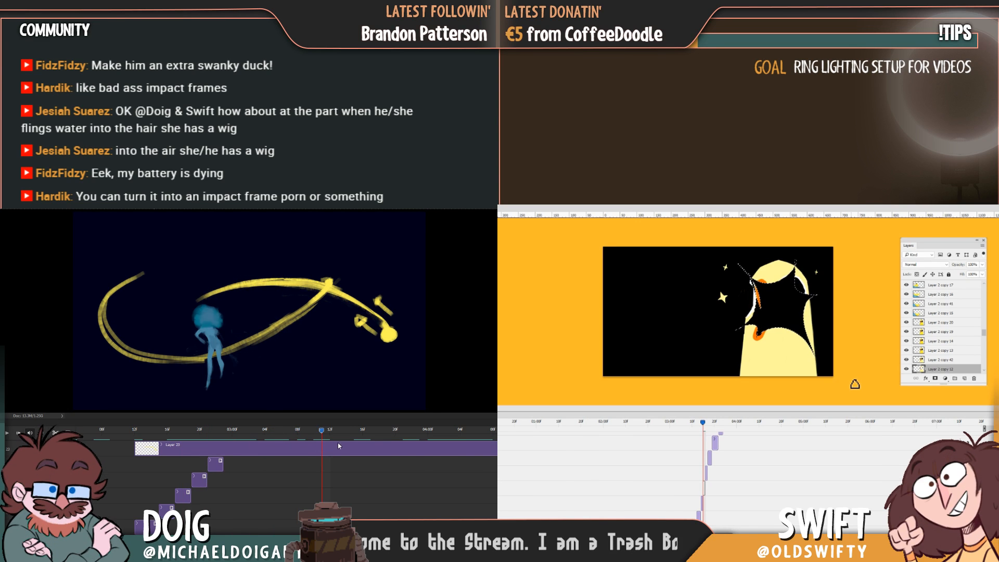
Clear the duck close-up outside and inside the spiky selection, then fill the burst-shaped selection with white on the same layer
{"action": "key", "text": "ctrl+shift+i"}
{"action": "key", "text": "Delete"}
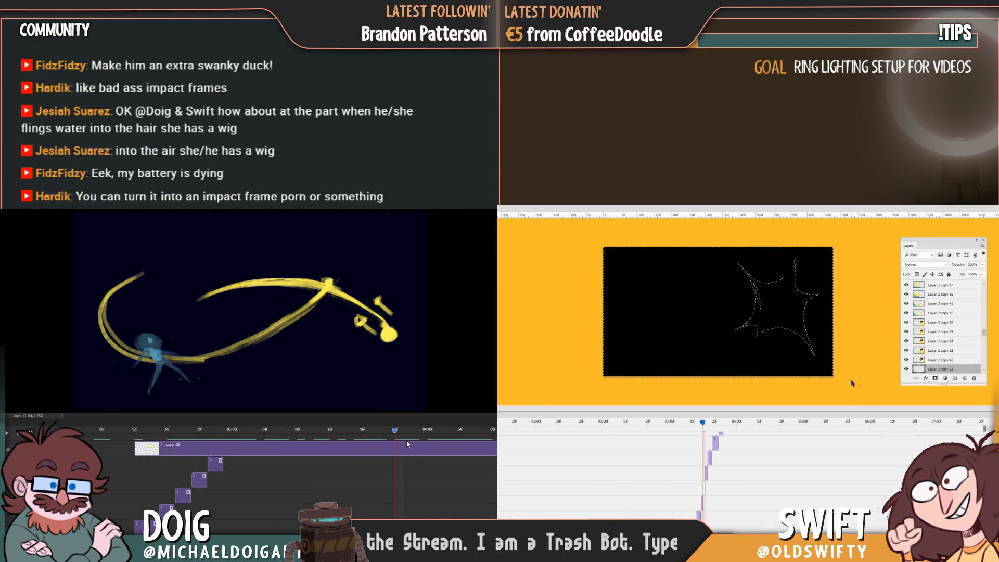
{"action": "key", "text": "ctrl+shift+i"}
{"action": "key", "text": "g"}
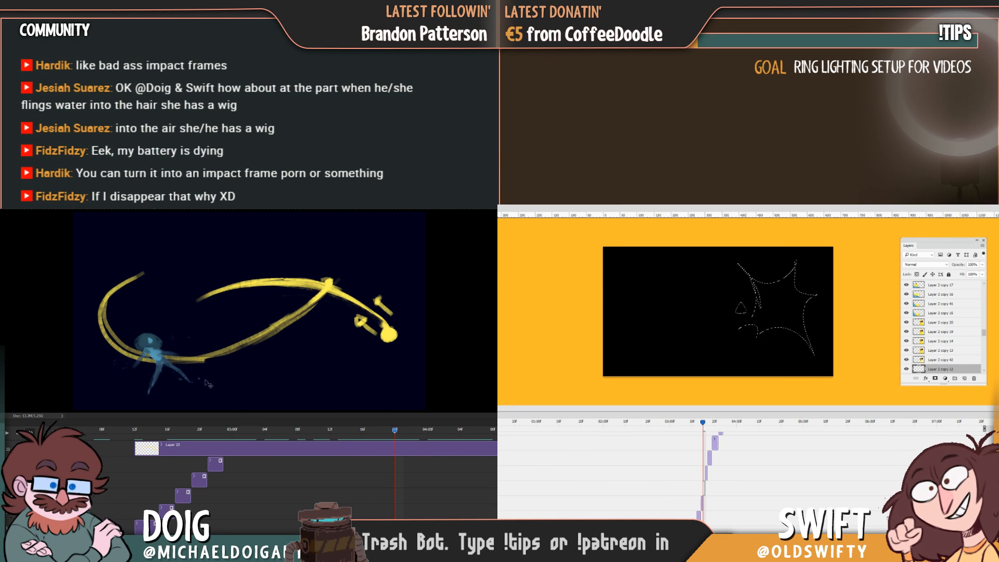
Reposition the small blue figure's drawings near 20f along the low part of the arc and deselect the white burst
{"action": "left_click_drag", "start_coordinate": [166, 367], "coordinate": [192, 354]}
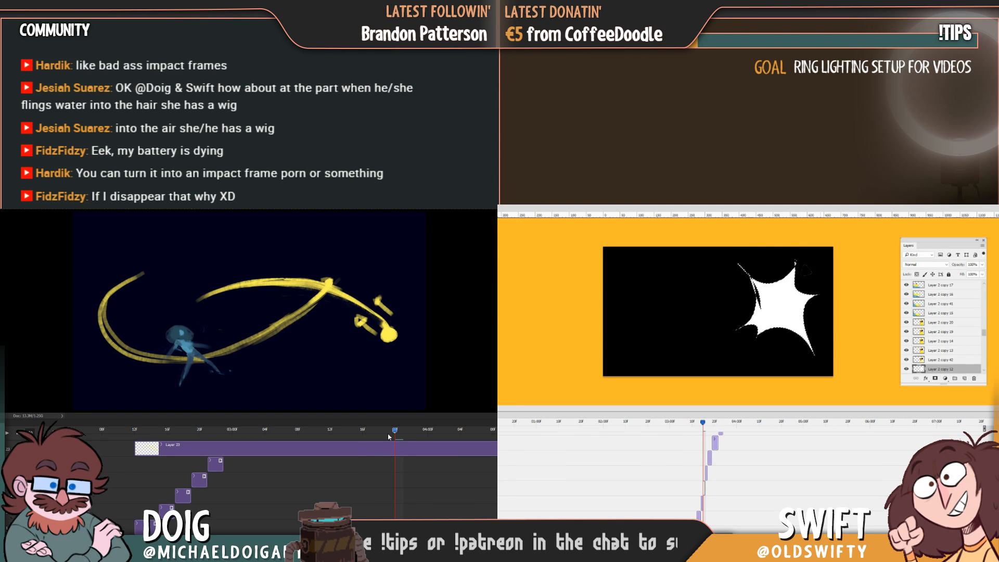
{"action": "mouse_move", "coordinate": [395, 432]}
{"action": "left_mouse_down"}
{"action": "mouse_move", "coordinate": [384, 432]}
{"action": "mouse_move", "coordinate": [403, 433]}
{"action": "mouse_move", "coordinate": [379, 432]}
{"action": "mouse_move", "coordinate": [395, 429]}
{"action": "left_mouse_up"}
{"action": "key", "text": "ctrl+d"}
{"action": "left_click_drag", "start_coordinate": [187, 350], "coordinate": [174, 351]}
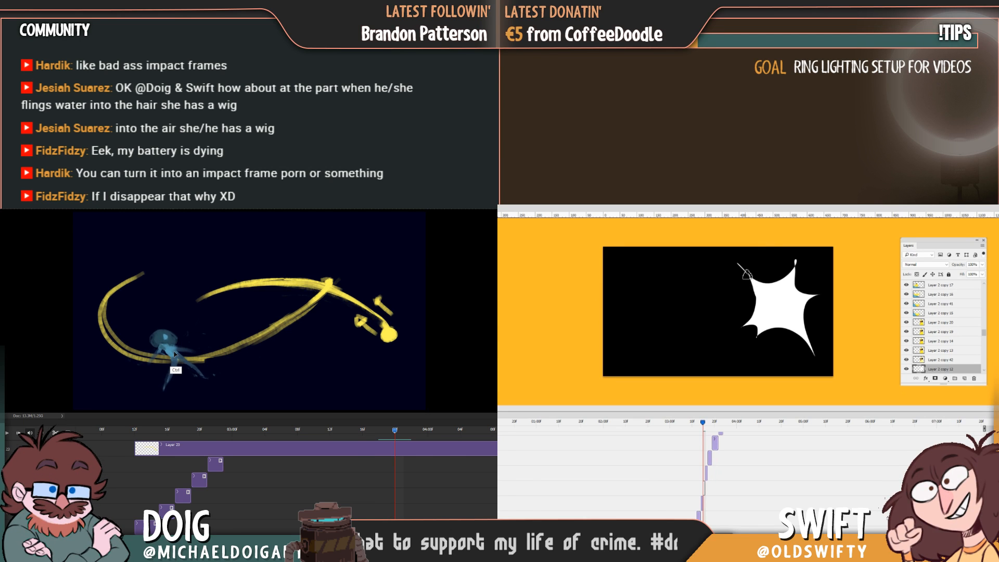
{"action": "left_click_drag", "start_coordinate": [395, 431], "coordinate": [382, 432]}
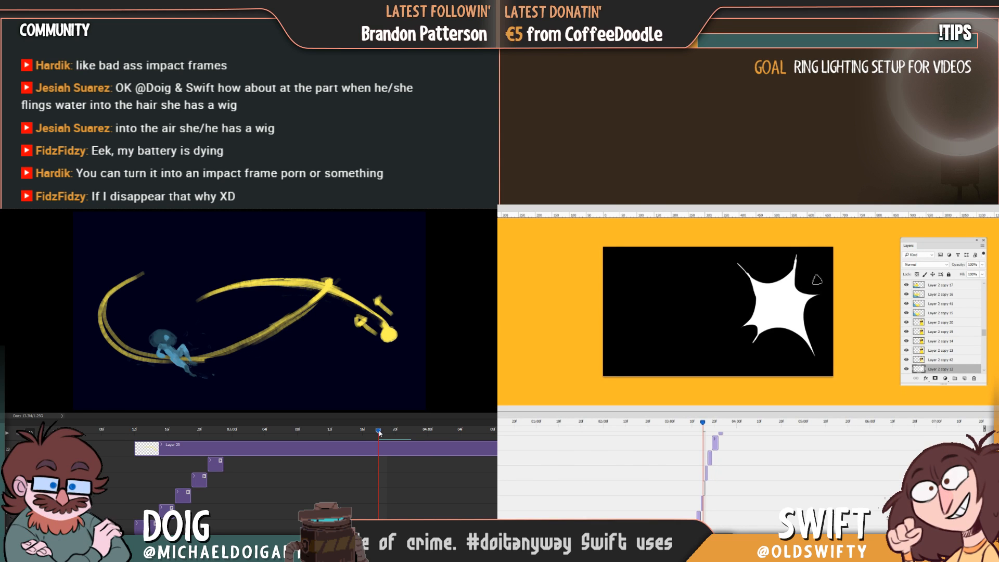
{"action": "mouse_move", "coordinate": [389, 432]}
{"action": "left_mouse_down"}
{"action": "mouse_move", "coordinate": [335, 430]}
{"action": "mouse_move", "coordinate": [387, 431]}
{"action": "left_mouse_up"}
Enlarge the white burst toward the canvas edges and shift the small figure near 20f right along the arc
{"action": "key", "text": "ctrl+t"}
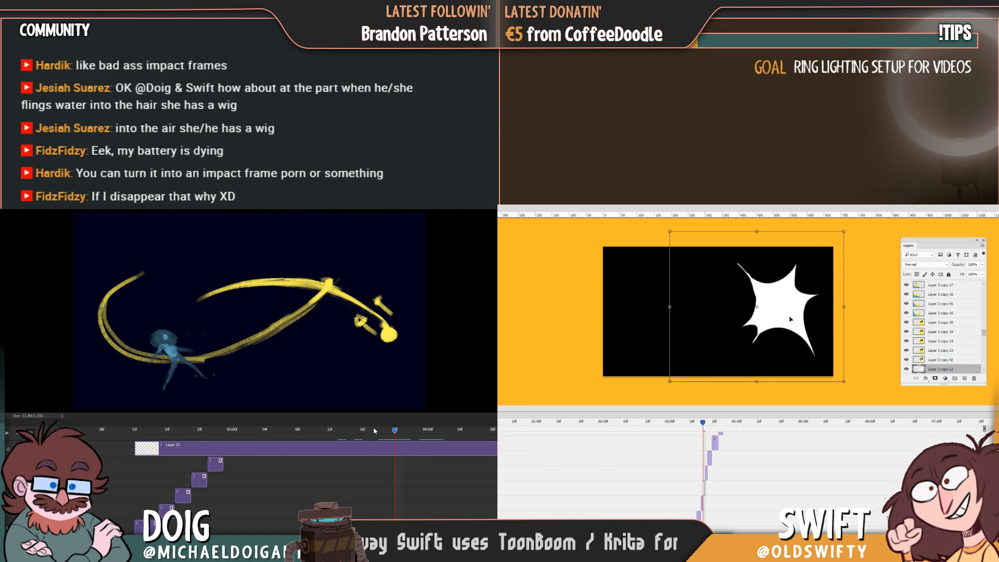
{"action": "left_click_drag", "start_coordinate": [844, 232], "coordinate": [873, 207]}
{"action": "left_click_drag", "start_coordinate": [390, 430], "coordinate": [395, 431]}
{"action": "left_click_drag", "start_coordinate": [833, 254], "coordinate": [822, 256]}
{"action": "left_click_drag", "start_coordinate": [170, 354], "coordinate": [193, 357]}
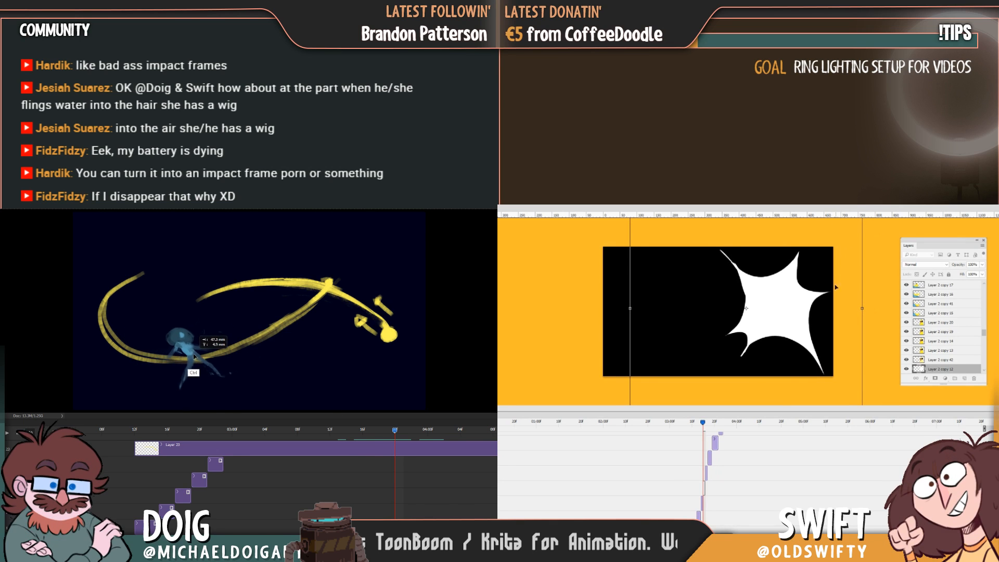
{"action": "key", "text": "Return"}
Shift the small figure's drawing just after 04:00f up and right along the arc, checking it against the neighbouring frames
{"action": "left_click_drag", "start_coordinate": [391, 431], "coordinate": [454, 438]}
{"action": "left_click", "coordinate": [388, 430]}
{"action": "left_click_drag", "start_coordinate": [179, 374], "coordinate": [193, 358]}
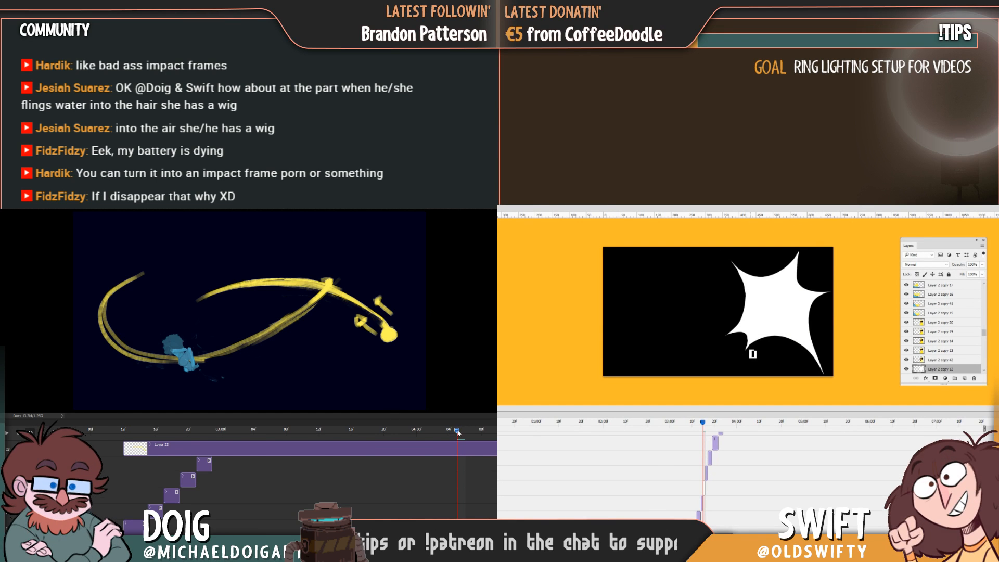
{"action": "left_click_drag", "start_coordinate": [454, 432], "coordinate": [407, 439]}
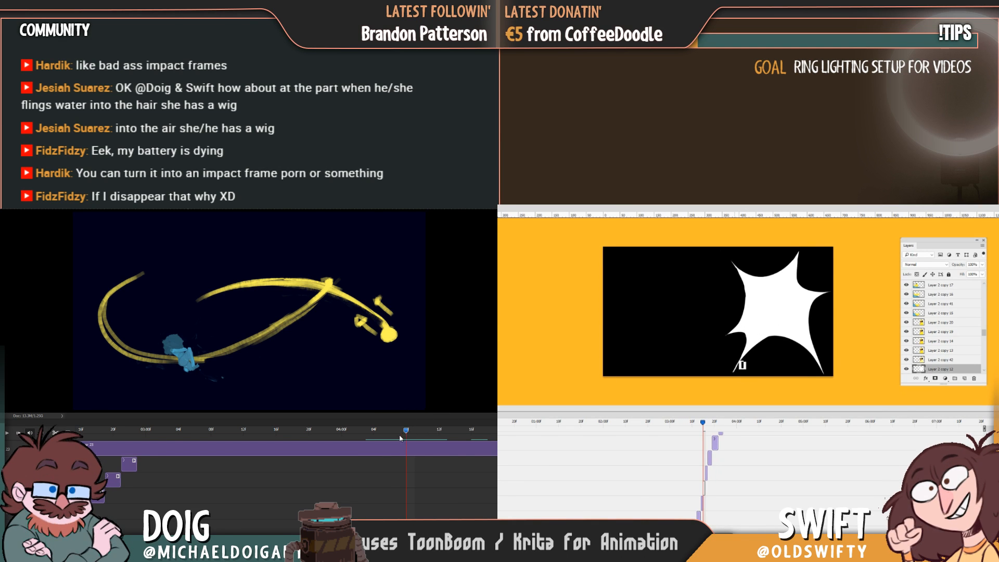
{"action": "left_click_drag", "start_coordinate": [373, 430], "coordinate": [352, 427]}
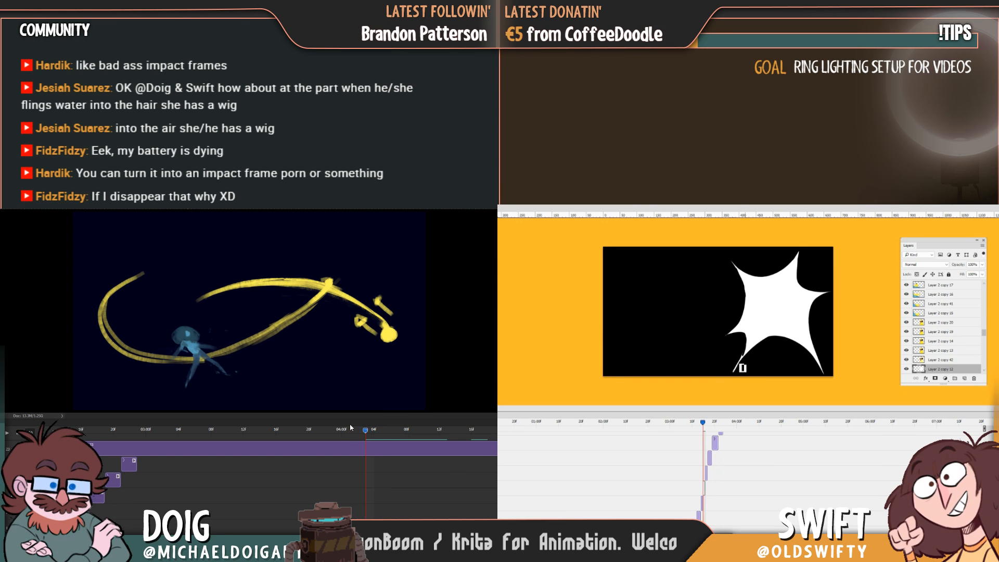
Rotate the small figure's pose around 04:04f counter-clockwise and nudge it slightly down
{"action": "mouse_move", "coordinate": [382, 425]}
{"action": "left_mouse_down"}
{"action": "mouse_move", "coordinate": [497, 444]}
{"action": "mouse_move", "coordinate": [353, 438]}
{"action": "mouse_move", "coordinate": [375, 436]}
{"action": "left_mouse_up"}
{"action": "key", "text": "ctrl+t"}
{"action": "left_click_drag", "start_coordinate": [260, 327], "coordinate": [246, 307]}
{"action": "left_click_drag", "start_coordinate": [206, 335], "coordinate": [210, 344]}
{"action": "key", "text": "Return"}
Shift the crouching figure at 04:04f slightly up and right onto the arc and rotate it further counter-clockwise
{"action": "mouse_move", "coordinate": [379, 432]}
{"action": "left_mouse_down"}
{"action": "mouse_move", "coordinate": [423, 418]}
{"action": "mouse_move", "coordinate": [386, 418]}
{"action": "mouse_move", "coordinate": [443, 424]}
{"action": "mouse_move", "coordinate": [476, 434]}
{"action": "mouse_move", "coordinate": [476, 446]}
{"action": "mouse_move", "coordinate": [305, 446]}
{"action": "left_mouse_up"}
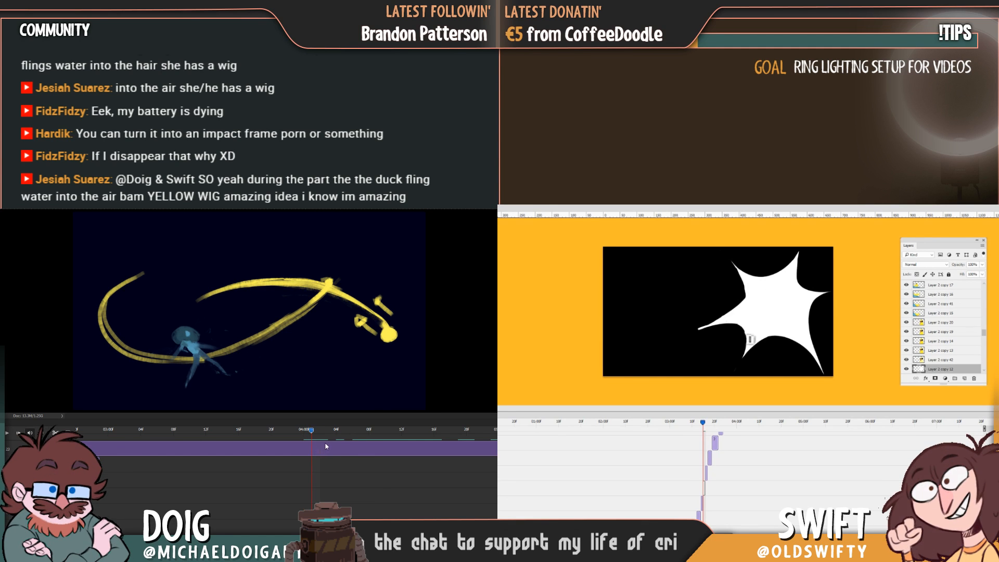
{"action": "left_click_drag", "start_coordinate": [335, 445], "coordinate": [341, 444]}
{"action": "left_click_drag", "start_coordinate": [186, 364], "coordinate": [194, 358]}
{"action": "key", "text": "ctrl+t"}
{"action": "left_click_drag", "start_coordinate": [268, 352], "coordinate": [266, 330]}
{"action": "key", "text": "Return"}
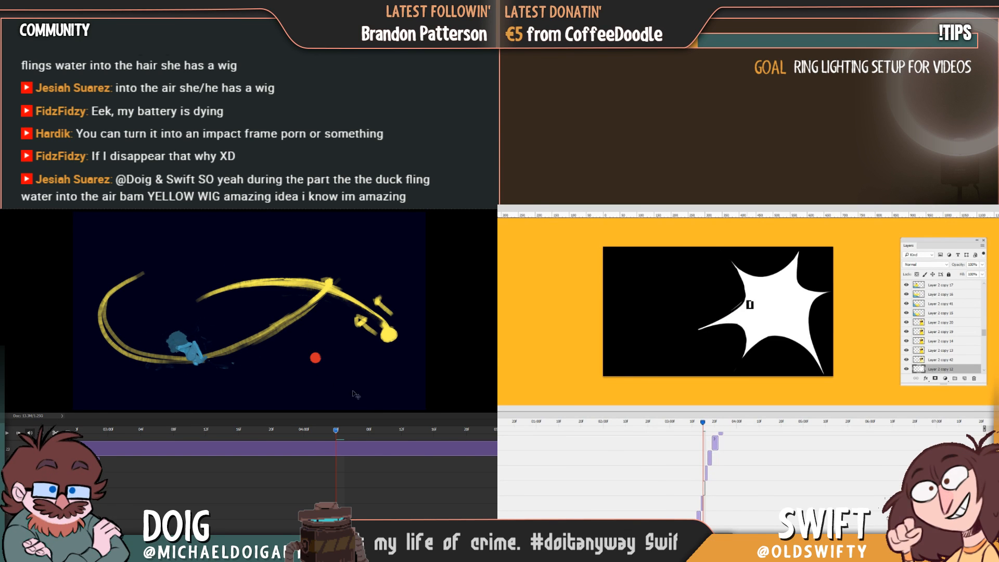
Scrub the small figure's frames from 04:00f to 12f and the duck frames around the white burst to check the motion
{"action": "left_click", "coordinate": [335, 431]}
{"action": "left_click_drag", "start_coordinate": [320, 431], "coordinate": [328, 431]}
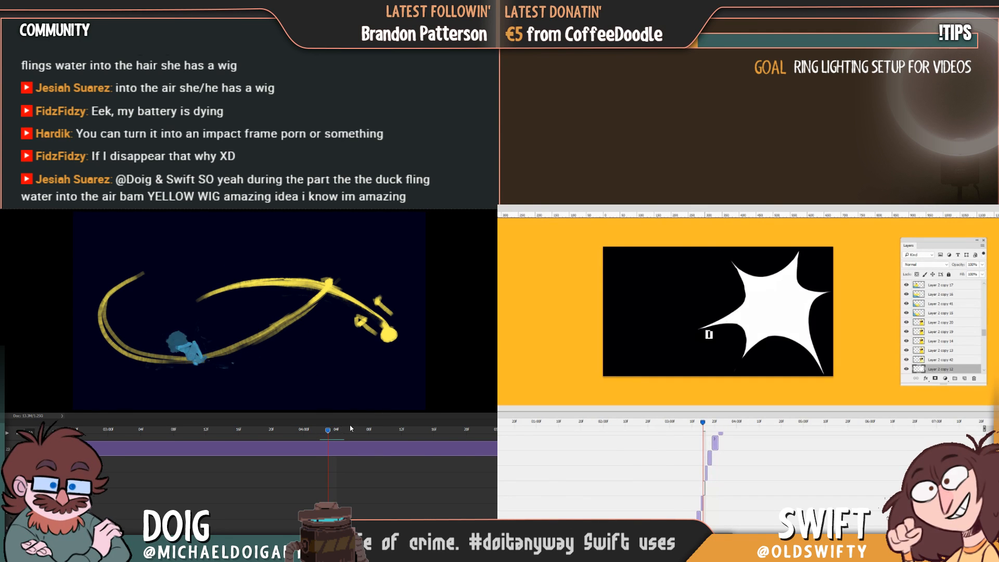
{"action": "left_click", "coordinate": [318, 428]}
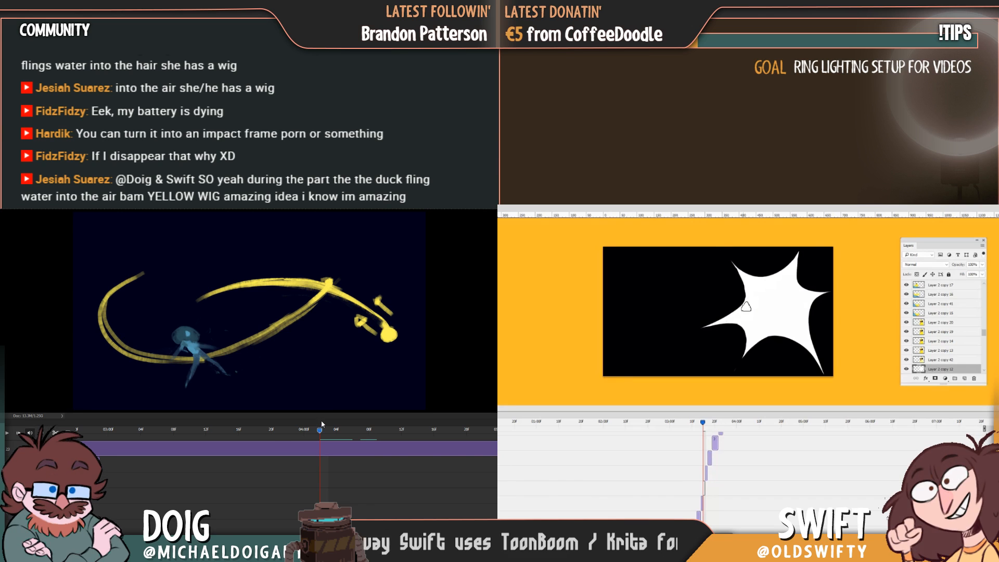
{"action": "left_click_drag", "start_coordinate": [333, 419], "coordinate": [361, 415]}
{"action": "left_click_drag", "start_coordinate": [702, 423], "coordinate": [698, 426]}
{"action": "left_click_drag", "start_coordinate": [361, 415], "coordinate": [384, 415]}
{"action": "left_click_drag", "start_coordinate": [699, 426], "coordinate": [706, 425]}
{"action": "left_click_drag", "start_coordinate": [384, 415], "coordinate": [406, 416]}
{"action": "left_click_drag", "start_coordinate": [705, 425], "coordinate": [712, 426]}
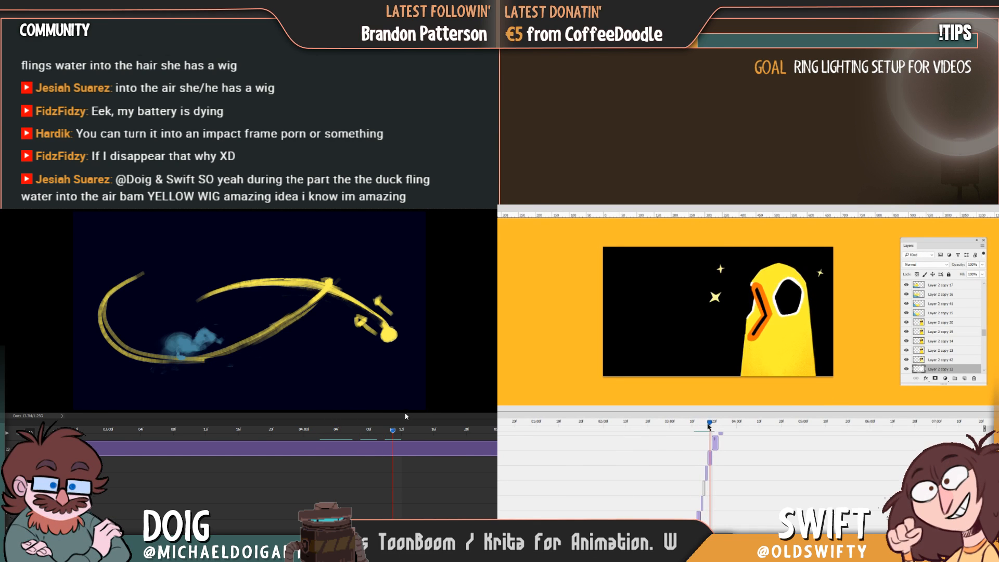
{"action": "left_click_drag", "start_coordinate": [405, 417], "coordinate": [398, 416]}
{"action": "left_click_drag", "start_coordinate": [712, 426], "coordinate": [709, 427]}
{"action": "left_click_drag", "start_coordinate": [398, 416], "coordinate": [387, 414]}
{"action": "left_click_drag", "start_coordinate": [708, 426], "coordinate": [706, 427]}
{"action": "left_click_drag", "start_coordinate": [388, 415], "coordinate": [376, 413]}
{"action": "left_click_drag", "start_coordinate": [706, 428], "coordinate": [704, 429]}
{"action": "left_click_drag", "start_coordinate": [375, 413], "coordinate": [368, 419]}
{"action": "left_click_drag", "start_coordinate": [705, 429], "coordinate": [703, 432]}
{"action": "left_click_drag", "start_coordinate": [368, 418], "coordinate": [362, 419]}
{"action": "left_click_drag", "start_coordinate": [701, 431], "coordinate": [709, 428]}
{"action": "left_click_drag", "start_coordinate": [335, 431], "coordinate": [325, 437]}
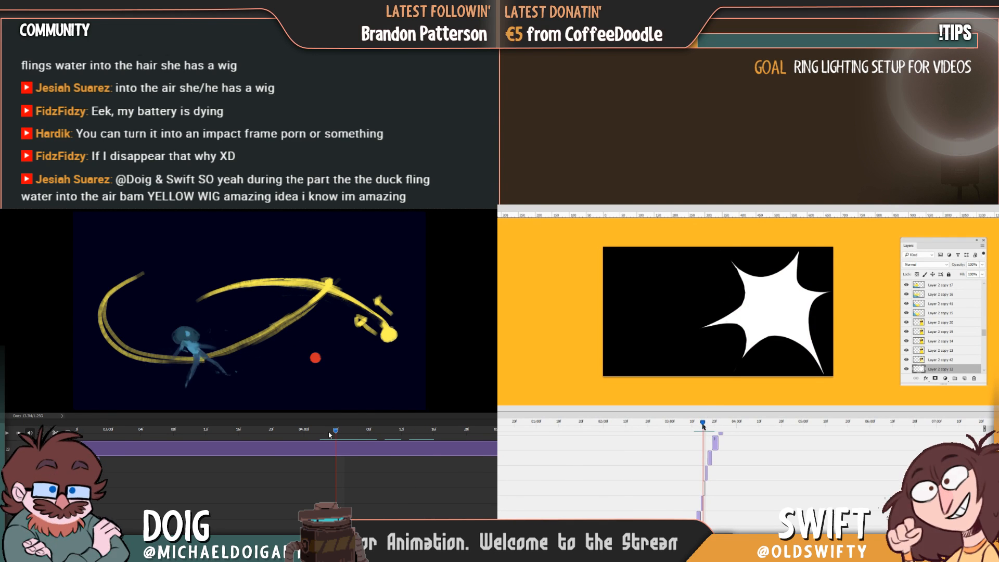
{"action": "mouse_move", "coordinate": [328, 435]}
{"action": "left_mouse_down"}
{"action": "mouse_move", "coordinate": [345, 431]}
{"action": "mouse_move", "coordinate": [336, 431]}
{"action": "left_mouse_up"}
{"action": "left_click_drag", "start_coordinate": [700, 426], "coordinate": [707, 424]}
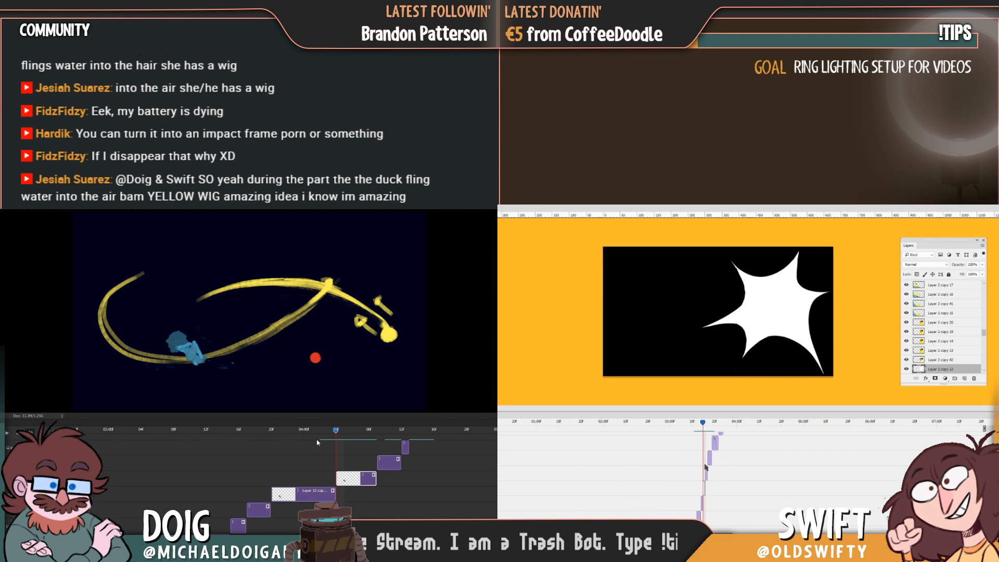
Enlarge the white burst further so its spikes extend past the canvas edges
{"action": "left_click_drag", "start_coordinate": [337, 433], "coordinate": [384, 435]}
{"action": "key", "text": "ctrl+t"}
{"action": "left_click_drag", "start_coordinate": [859, 307], "coordinate": [828, 330]}
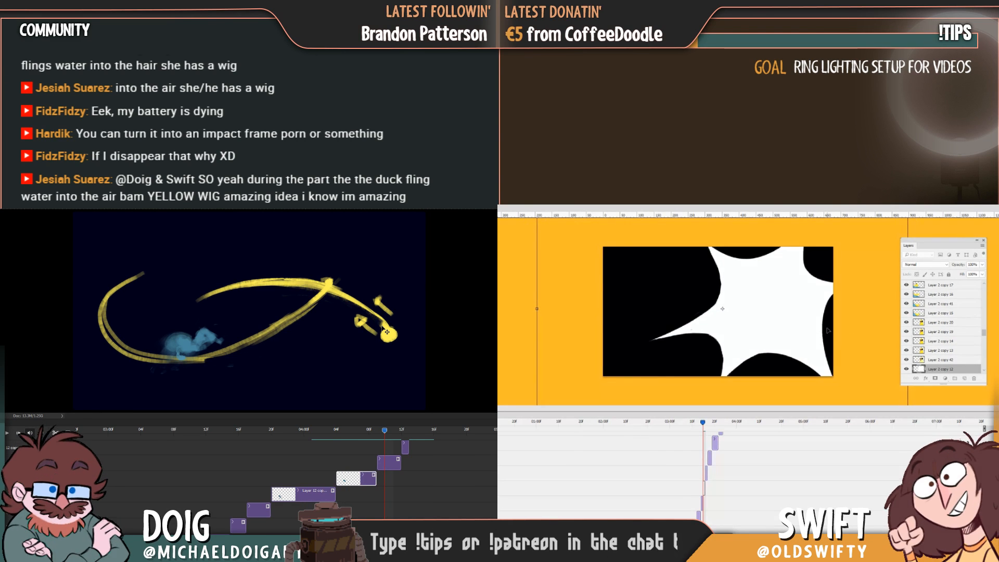
{"action": "key", "text": "Return"}
Play the duck animation from the blue rock shot and scrub both animations to examine the burst and the figure's timing
{"action": "left_click_drag", "start_coordinate": [703, 426], "coordinate": [676, 430]}
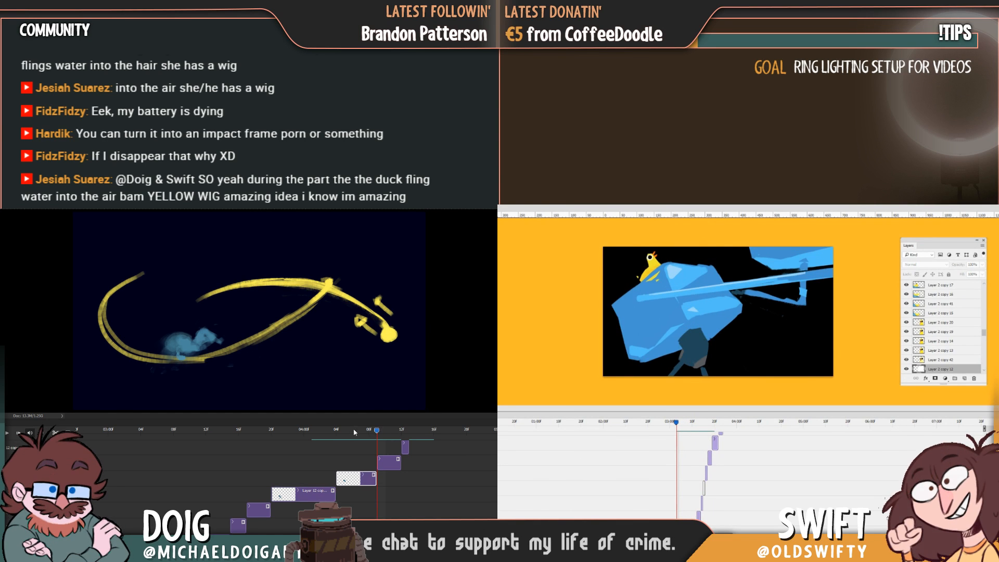
{"action": "key", "text": "space"}
{"action": "left_click", "coordinate": [253, 431]}
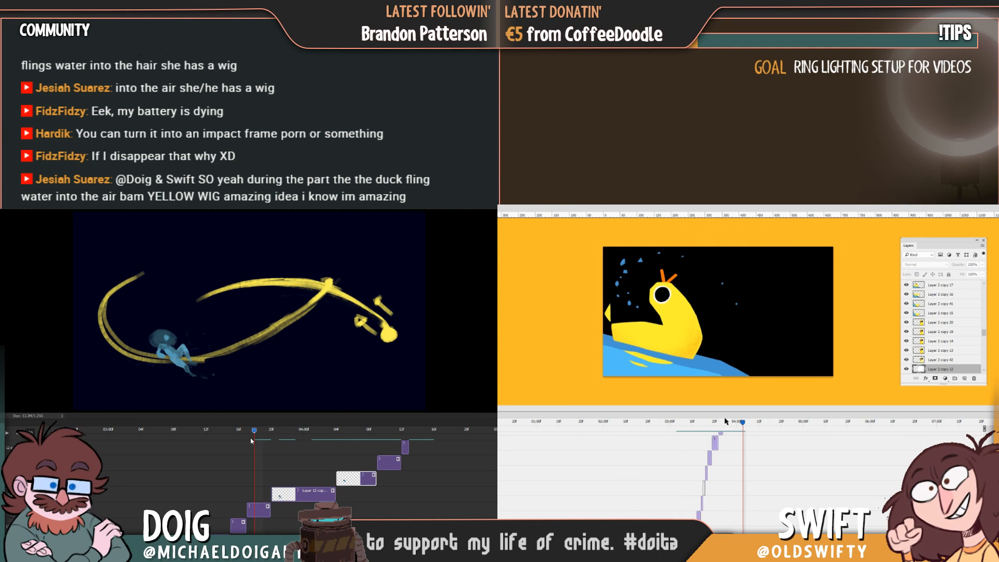
{"action": "left_click_drag", "start_coordinate": [725, 422], "coordinate": [714, 424]}
{"action": "left_click_drag", "start_coordinate": [251, 441], "coordinate": [271, 445]}
{"action": "left_click_drag", "start_coordinate": [714, 424], "coordinate": [708, 425]}
{"action": "left_click_drag", "start_coordinate": [271, 445], "coordinate": [291, 448]}
{"action": "left_click_drag", "start_coordinate": [709, 425], "coordinate": [704, 427]}
{"action": "left_click_drag", "start_coordinate": [291, 449], "coordinate": [336, 463]}
Extend the Layer 12 copy 4 clip to the end of the crouching figure's next clip and delete the clip it overlaps
{"action": "left_click", "coordinate": [701, 491]}
{"action": "left_click", "coordinate": [704, 423]}
{"action": "left_click_drag", "start_coordinate": [704, 426], "coordinate": [706, 426]}
{"action": "left_click_drag", "start_coordinate": [336, 463], "coordinate": [374, 464]}
{"action": "left_click_drag", "start_coordinate": [703, 491], "coordinate": [705, 491]}
{"action": "left_click", "coordinate": [578, 422]}
{"action": "left_click_drag", "start_coordinate": [335, 492], "coordinate": [376, 494]}
{"action": "left_click_drag", "start_coordinate": [579, 446], "coordinate": [565, 456]}
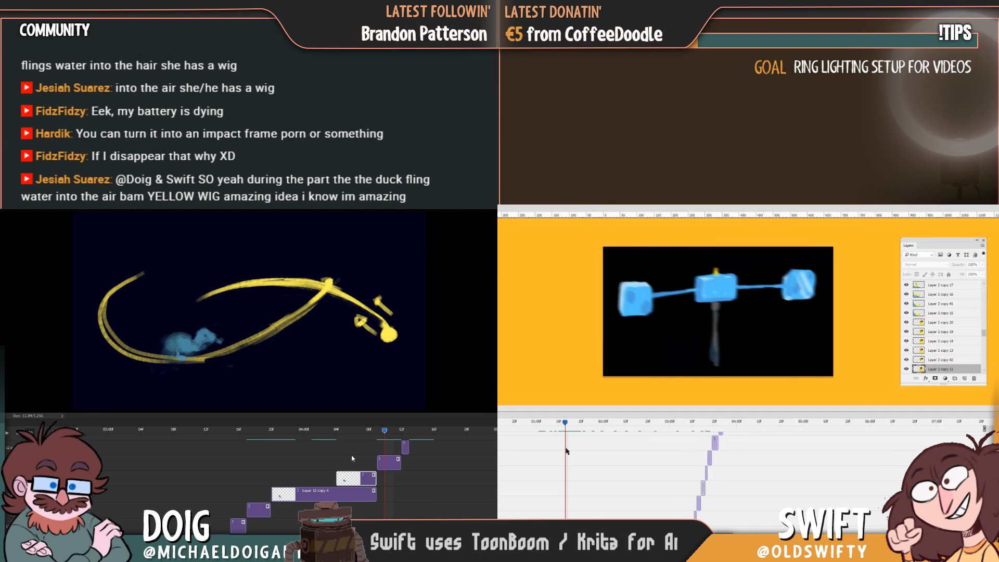
{"action": "key", "text": "Delete"}
Add a blank layer above Layer 1 copy 17 and set a brush from the end of the presets with a lighter grey foreground
{"action": "key", "text": "space"}
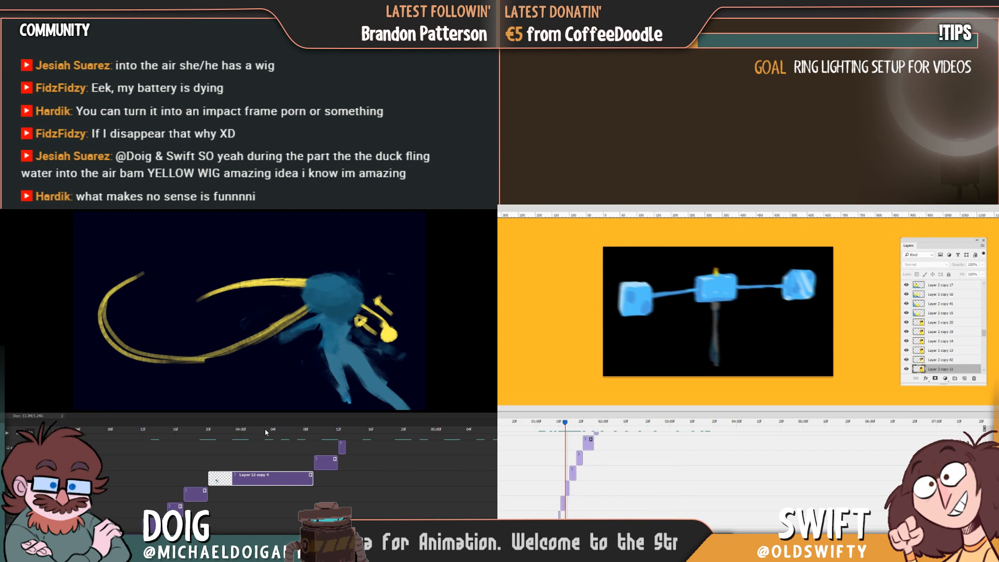
{"action": "left_click", "coordinate": [289, 430]}
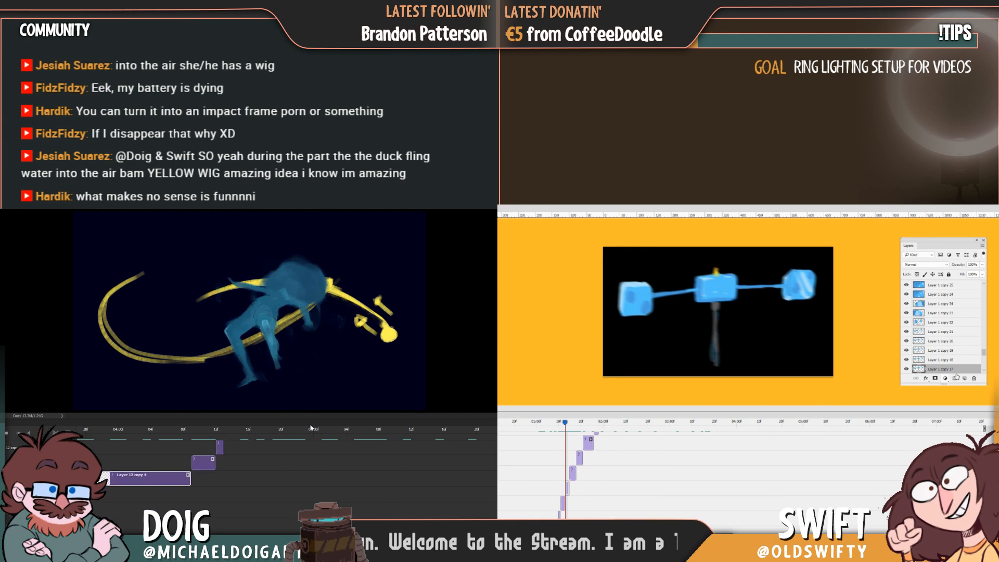
{"action": "left_click", "coordinate": [964, 380]}
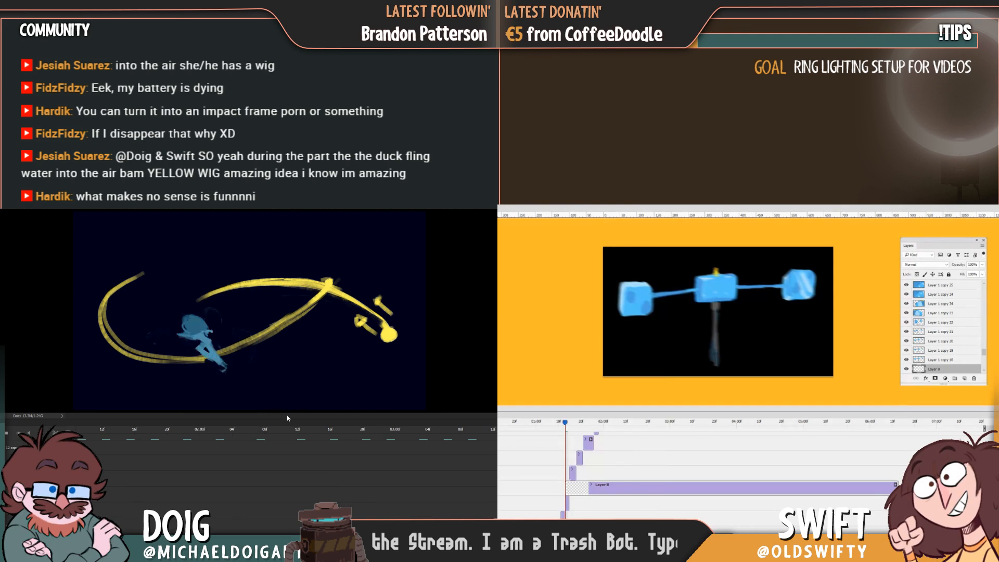
{"action": "left_click", "coordinate": [503, 251]}
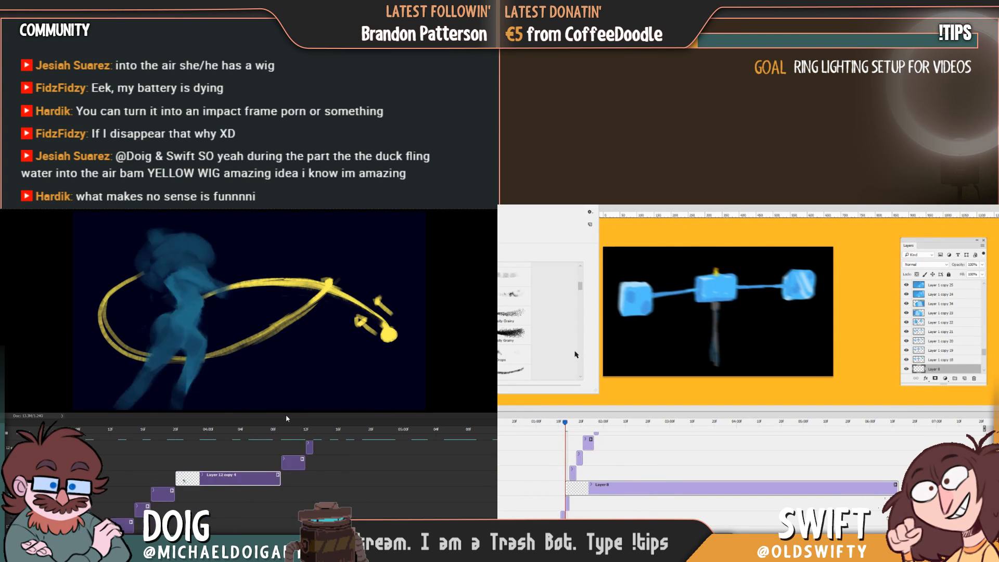
{"action": "left_click_drag", "start_coordinate": [581, 289], "coordinate": [580, 385]}
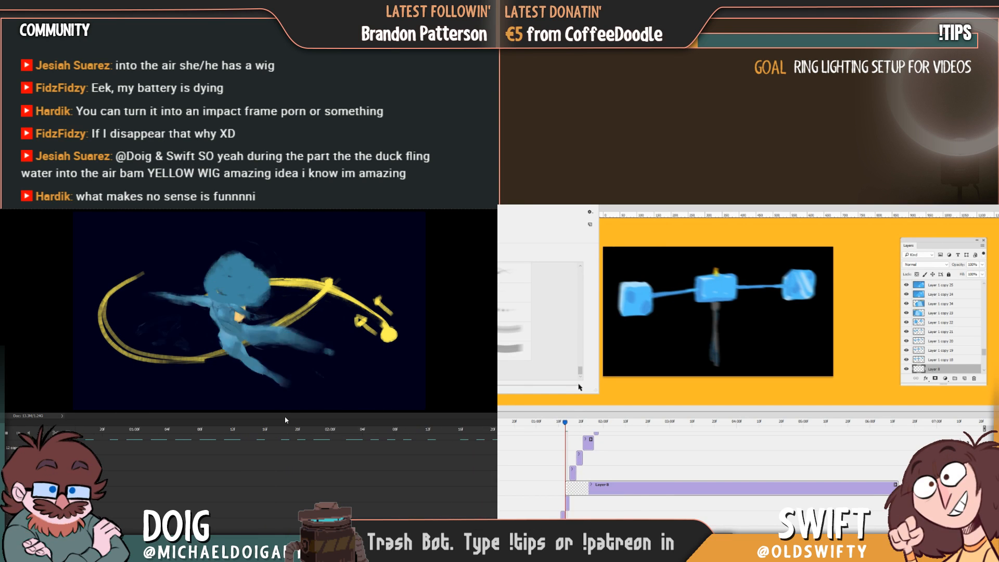
{"action": "left_click", "coordinate": [836, 358]}
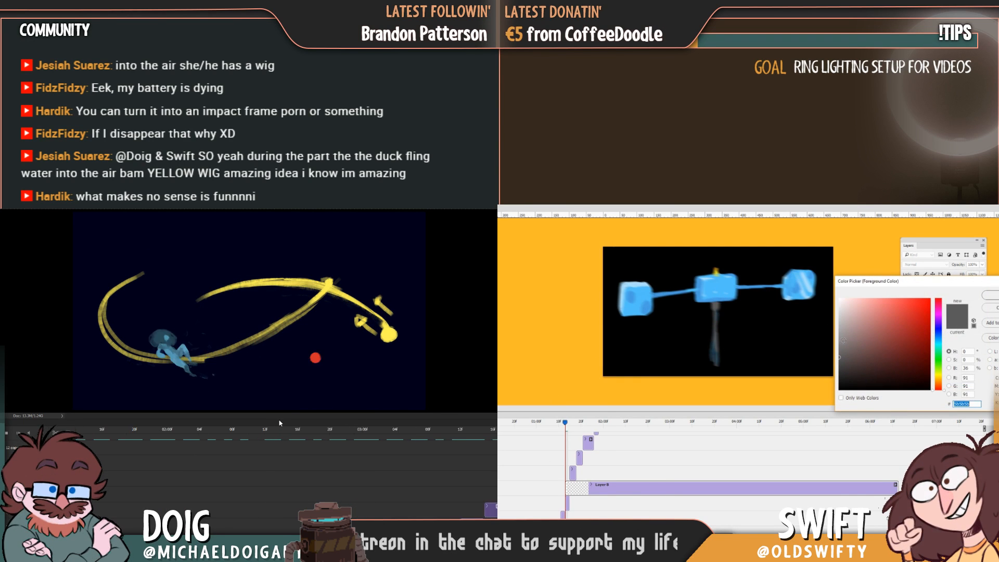
{"action": "left_click", "coordinate": [843, 332]}
{"action": "key", "text": "space"}
{"action": "mouse_move", "coordinate": [233, 431]}
{"action": "left_mouse_down"}
{"action": "mouse_move", "coordinate": [202, 432]}
{"action": "mouse_move", "coordinate": [322, 449]}
{"action": "mouse_move", "coordinate": [308, 447]}
{"action": "left_mouse_up"}
{"action": "left_click", "coordinate": [991, 294]}
Paint flat-based grey clouds in the lower-right and lower-left corners behind the blue box structure
{"action": "left_click_drag", "start_coordinate": [793, 349], "coordinate": [819, 339]}
{"action": "left_click_drag", "start_coordinate": [308, 447], "coordinate": [288, 446]}
{"action": "left_click_drag", "start_coordinate": [819, 339], "coordinate": [831, 333]}
{"action": "left_click_drag", "start_coordinate": [288, 446], "coordinate": [267, 444]}
{"action": "left_click_drag", "start_coordinate": [832, 333], "coordinate": [812, 361]}
{"action": "left_click_drag", "start_coordinate": [268, 444], "coordinate": [247, 442]}
{"action": "left_click_drag", "start_coordinate": [812, 362], "coordinate": [786, 360]}
{"action": "left_click_drag", "start_coordinate": [247, 442], "coordinate": [259, 441]}
{"action": "left_click_drag", "start_coordinate": [786, 360], "coordinate": [825, 359]}
{"action": "left_click_drag", "start_coordinate": [260, 441], "coordinate": [273, 441]}
{"action": "left_click_drag", "start_coordinate": [825, 359], "coordinate": [828, 351]}
{"action": "mouse_move", "coordinate": [277, 440]}
{"action": "left_mouse_down"}
{"action": "mouse_move", "coordinate": [253, 433]}
{"action": "mouse_move", "coordinate": [280, 434]}
{"action": "left_mouse_up"}
{"action": "left_click", "coordinate": [767, 370], "text": "shift"}
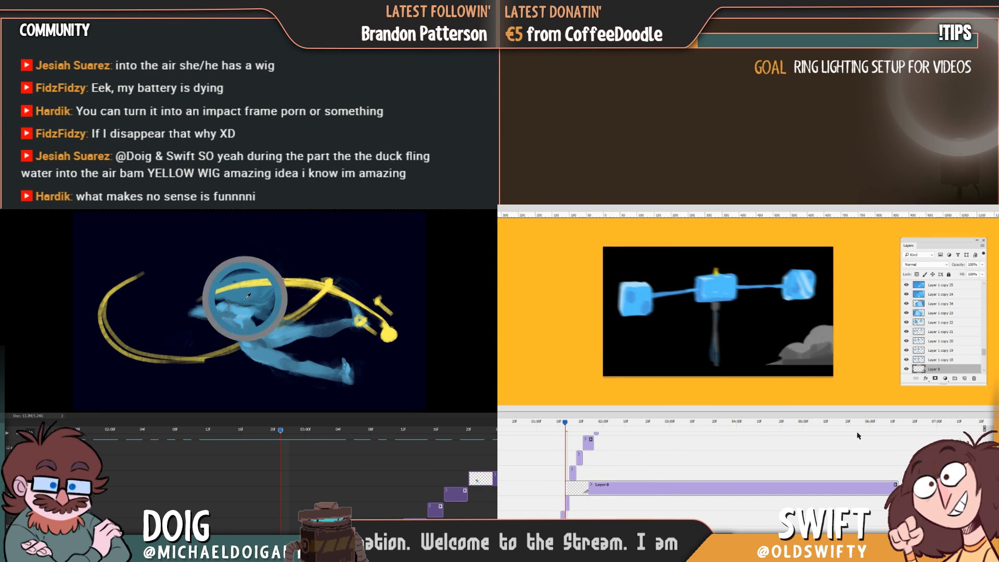
{"action": "mouse_move", "coordinate": [603, 334]}
{"action": "left_mouse_down"}
{"action": "mouse_move", "coordinate": [656, 364]}
{"action": "mouse_move", "coordinate": [610, 359]}
{"action": "left_mouse_up"}
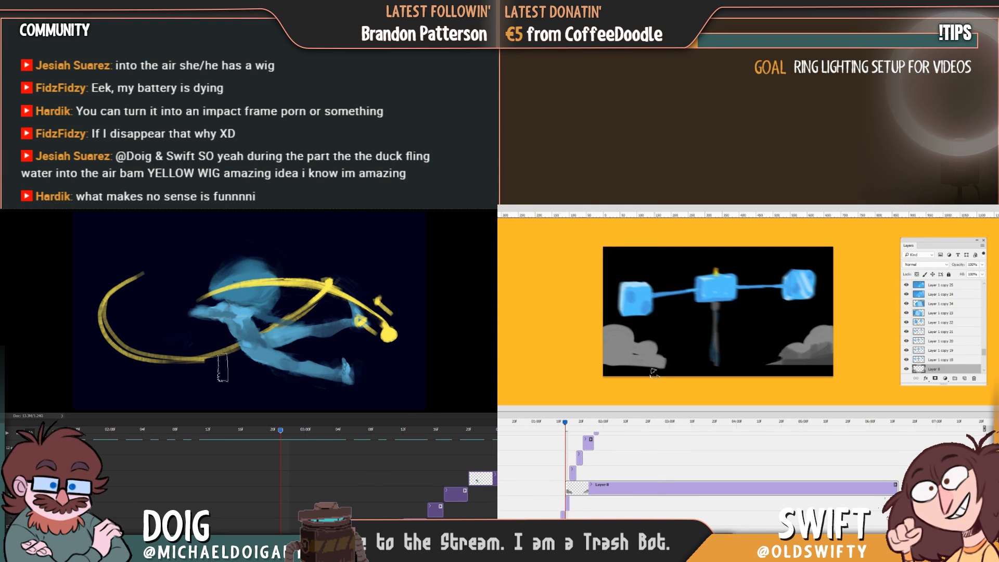
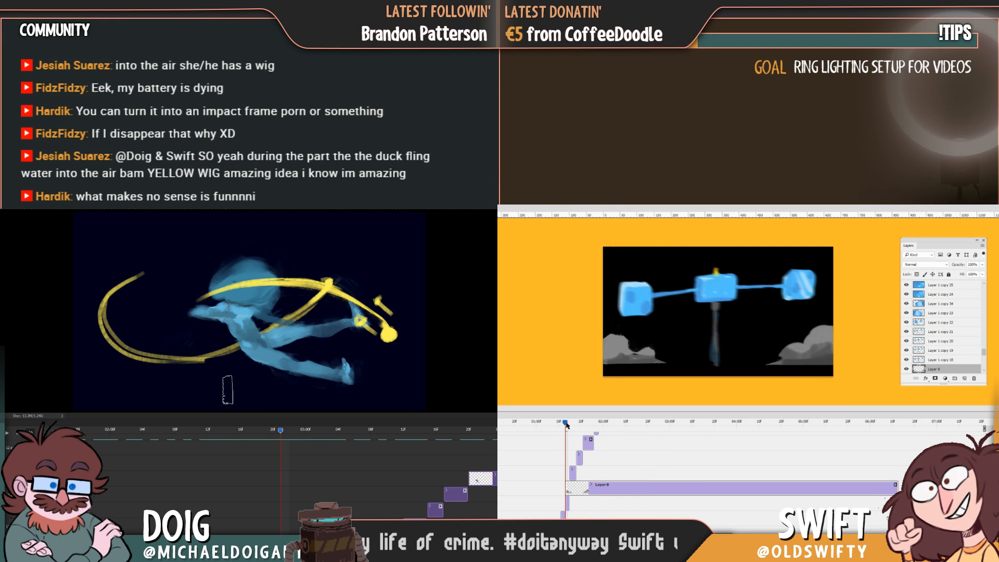
Place the cloud layer in a new video group and duplicate it there as a second frame
{"action": "left_click_drag", "start_coordinate": [565, 440], "coordinate": [567, 440]}
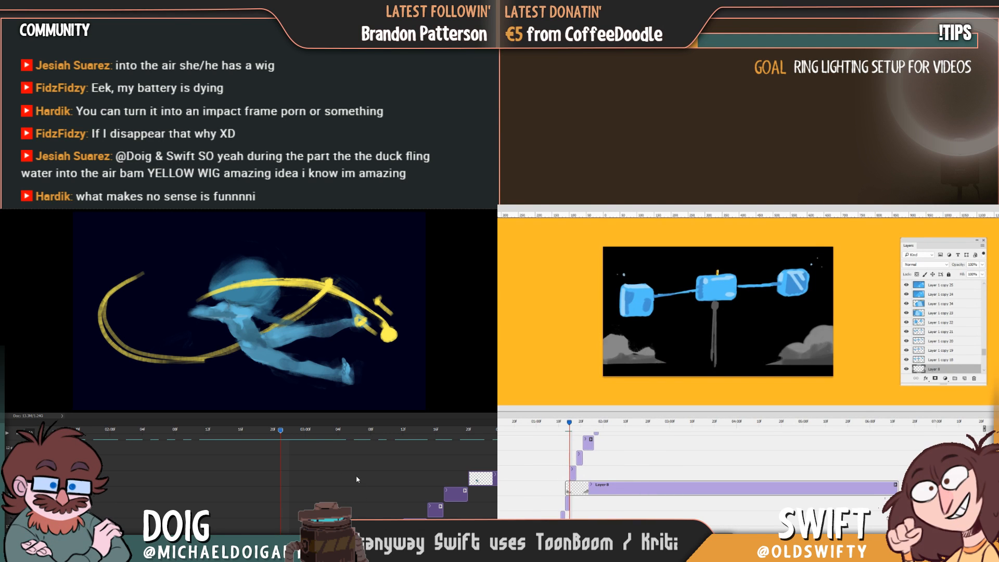
{"action": "right_click", "coordinate": [499, 491]}
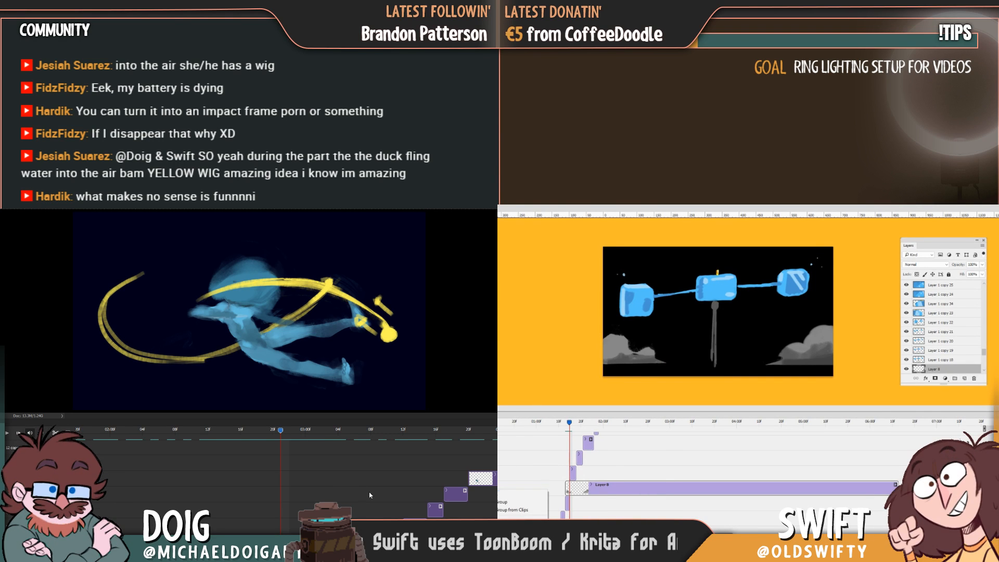
{"action": "left_click", "coordinate": [518, 503]}
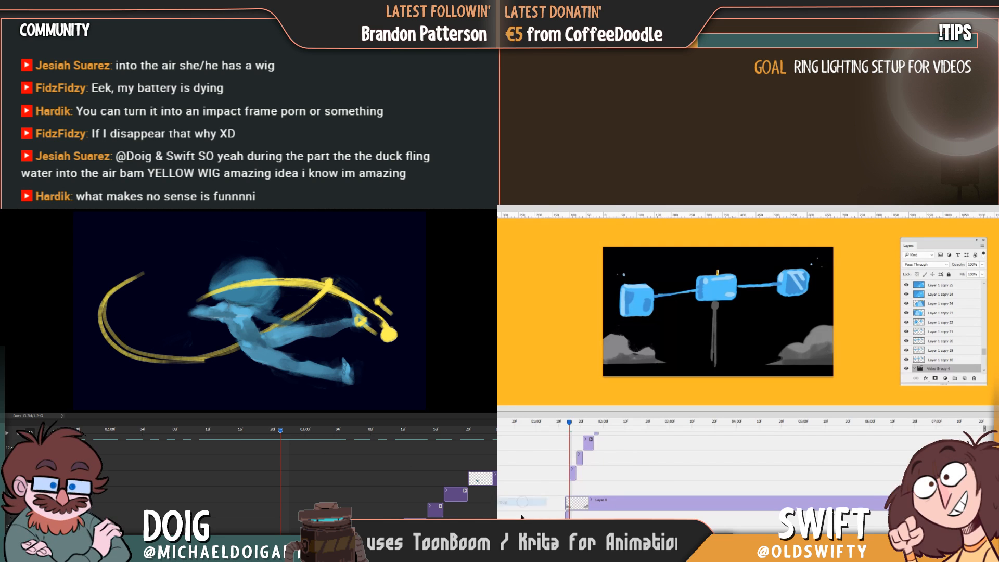
{"action": "left_click", "coordinate": [607, 497]}
{"action": "mouse_move", "coordinate": [281, 433]}
{"action": "left_mouse_down"}
{"action": "mouse_move", "coordinate": [227, 432]}
{"action": "mouse_move", "coordinate": [298, 432]}
{"action": "left_mouse_up"}
{"action": "key", "text": "ctrl+d"}
{"action": "mouse_move", "coordinate": [319, 433]}
{"action": "left_mouse_down"}
{"action": "mouse_move", "coordinate": [434, 431]}
{"action": "mouse_move", "coordinate": [386, 431]}
{"action": "mouse_move", "coordinate": [270, 469]}
{"action": "mouse_move", "coordinate": [284, 464]}
{"action": "left_mouse_up"}
Paint a low, flattened grey cloud in the lower-right corner of the blurred box frame on Layer 8
{"action": "left_click", "coordinate": [775, 369]}
{"action": "left_click_drag", "start_coordinate": [771, 361], "coordinate": [783, 359]}
{"action": "left_click_drag", "start_coordinate": [283, 464], "coordinate": [289, 460]}
{"action": "left_click_drag", "start_coordinate": [783, 359], "coordinate": [829, 356]}
{"action": "left_click_drag", "start_coordinate": [289, 460], "coordinate": [272, 467]}
{"action": "left_click_drag", "start_coordinate": [830, 356], "coordinate": [832, 354]}
{"action": "mouse_move", "coordinate": [277, 465]}
{"action": "left_mouse_down"}
{"action": "mouse_move", "coordinate": [230, 472]}
{"action": "mouse_move", "coordinate": [281, 470]}
{"action": "left_mouse_up"}
Step back and forth through the blue figure's frames to examine the motion from the smear into the leap and twist
{"action": "key", "text": "Left"}
{"action": "key", "text": "Right"}
{"action": "key", "text": "Left"}
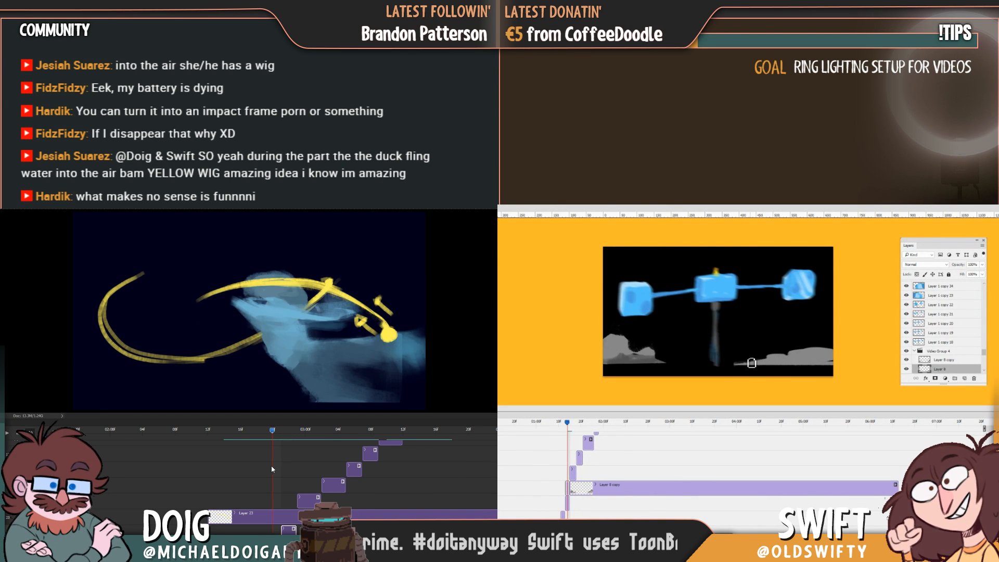
{"action": "key", "text": "Right"}
{"action": "key", "text": "Right"}
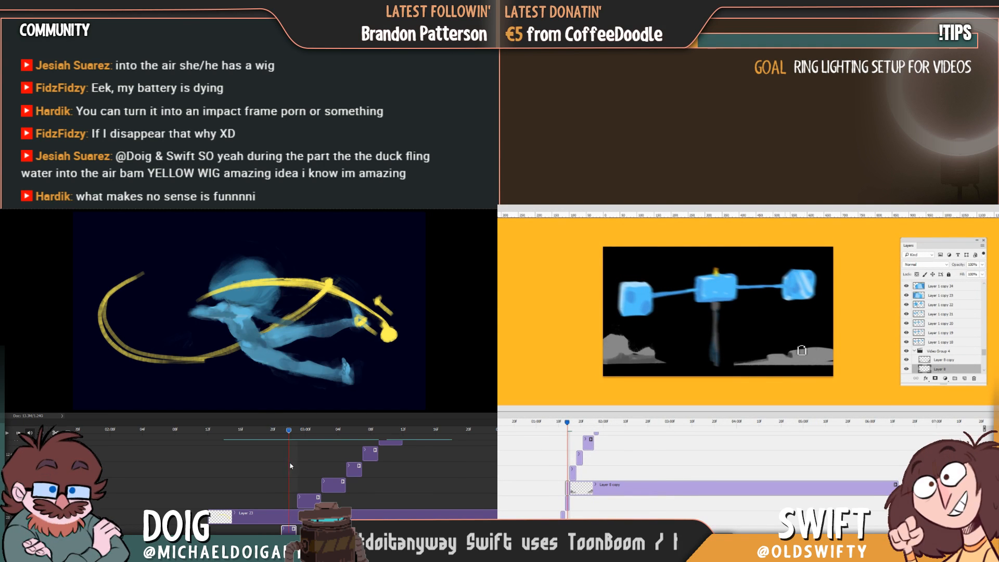
{"action": "key", "text": "Left"}
{"action": "key", "text": "Left"}
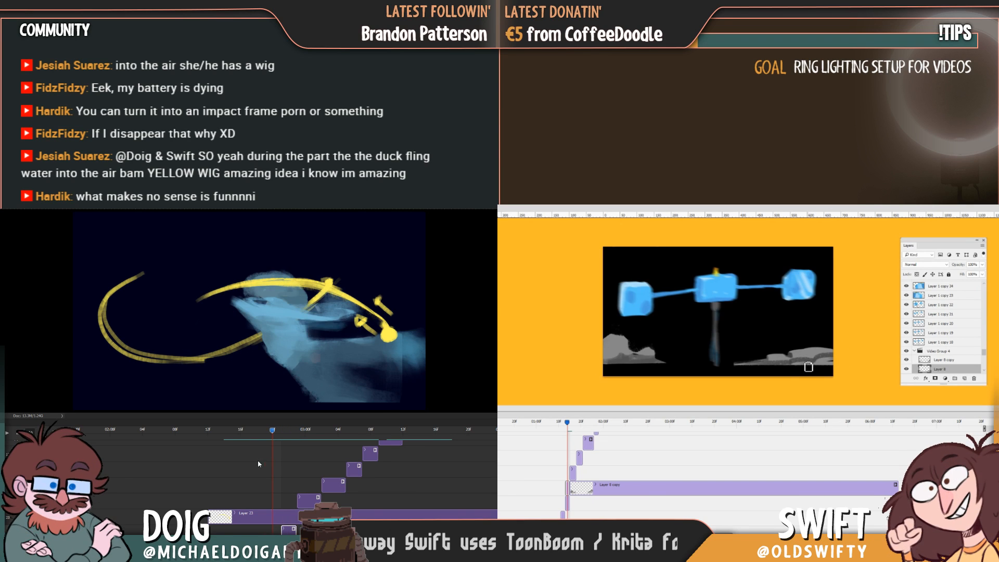
{"action": "mouse_move", "coordinate": [285, 459]}
{"action": "left_mouse_down"}
{"action": "mouse_move", "coordinate": [263, 458]}
{"action": "mouse_move", "coordinate": [297, 456]}
{"action": "left_mouse_up"}
{"action": "key", "text": "Left"}
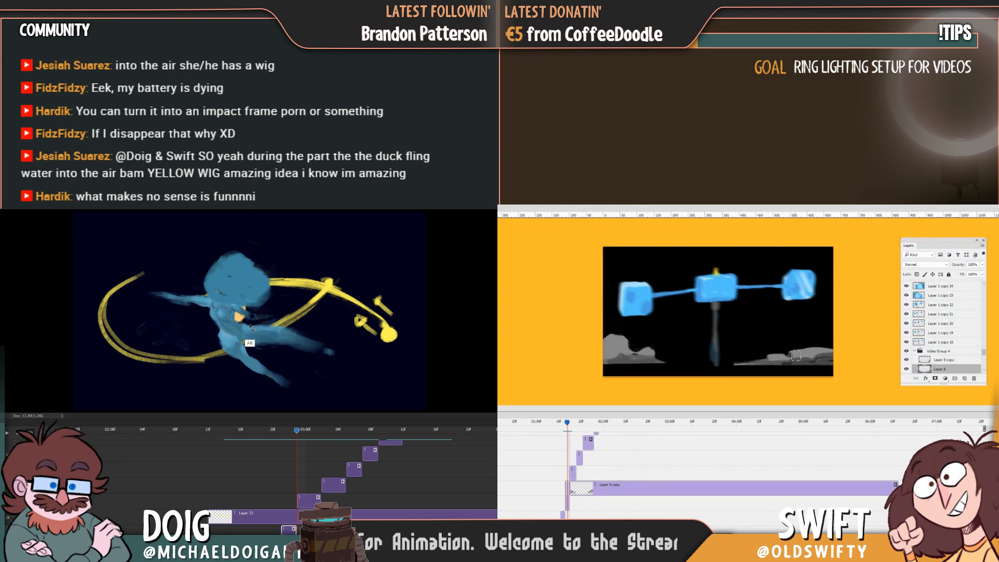
Lasso the outstretched leg of the blue figure's twisting pose and rotate it upward with Free Transform, lining it up with the hip
{"action": "mouse_move", "coordinate": [241, 328]}
{"action": "left_mouse_down"}
{"action": "mouse_move", "coordinate": [335, 362]}
{"action": "mouse_move", "coordinate": [345, 344]}
{"action": "mouse_move", "coordinate": [309, 322]}
{"action": "mouse_move", "coordinate": [273, 318]}
{"action": "mouse_move", "coordinate": [299, 322]}
{"action": "left_mouse_up"}
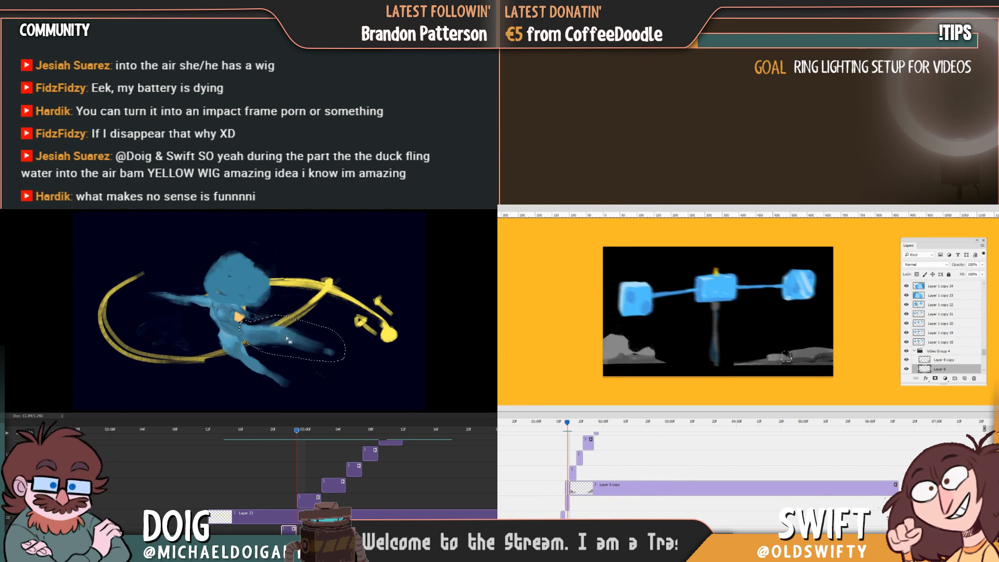
{"action": "key", "text": "Left"}
{"action": "left_click", "coordinate": [233, 354], "text": "ctrl"}
{"action": "key", "text": "Right"}
{"action": "key", "text": "ctrl+t"}
{"action": "key", "text": "Right"}
{"action": "key", "text": "Left"}
{"action": "key", "text": "Right"}
{"action": "left_click_drag", "start_coordinate": [293, 338], "coordinate": [251, 336]}
{"action": "key", "text": "Left"}
{"action": "key", "text": "Right"}
{"action": "key", "text": "Left"}
{"action": "left_click_drag", "start_coordinate": [312, 376], "coordinate": [329, 351]}
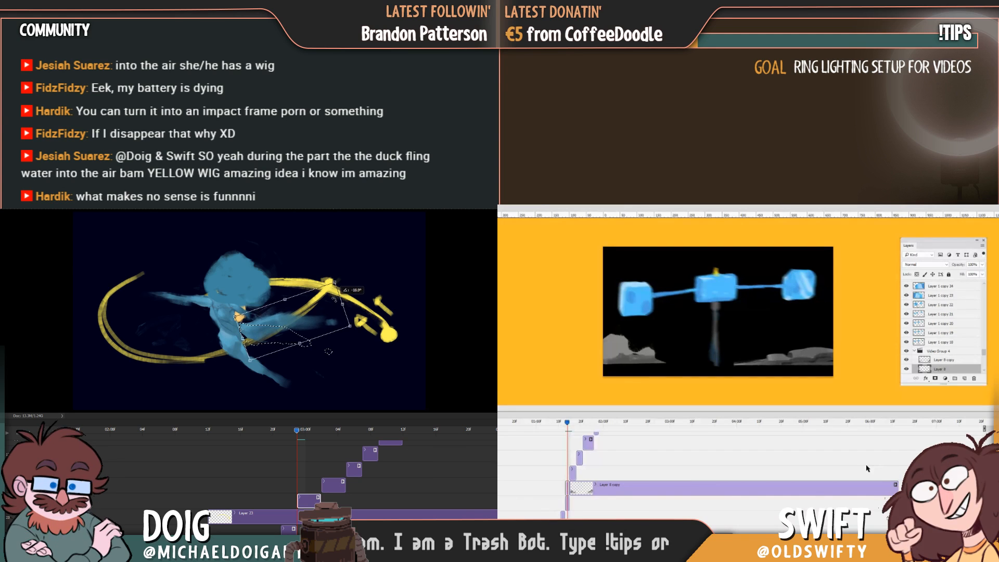
{"action": "left_click_drag", "start_coordinate": [252, 360], "coordinate": [240, 362]}
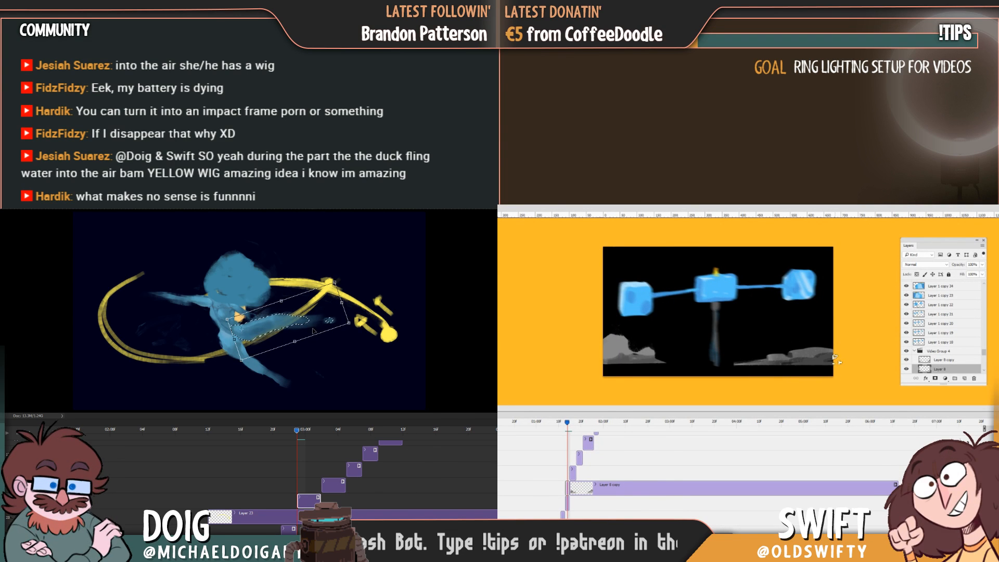
{"action": "key", "text": "Return"}
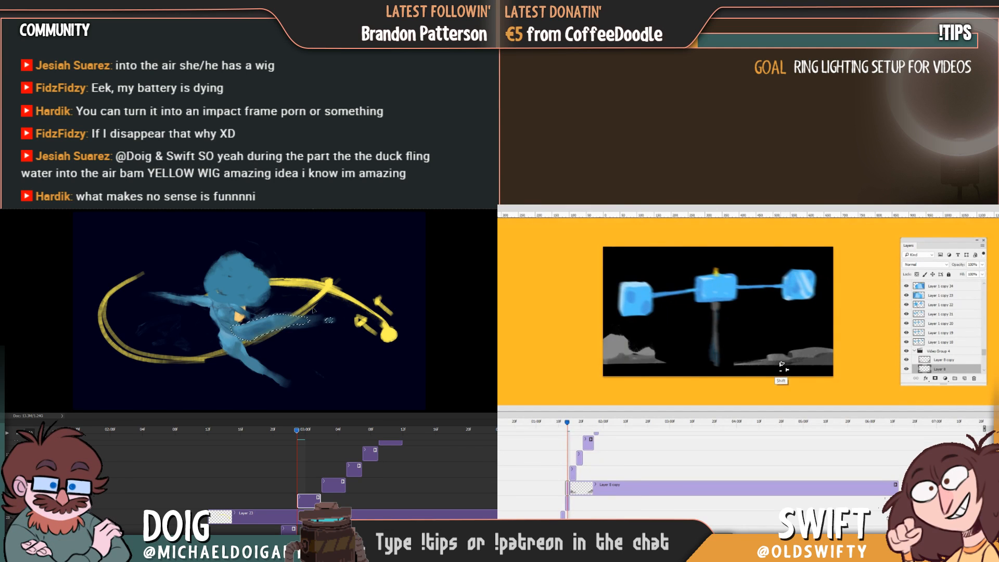
Repaint the lower-left cloud of the blurred box frame on Layer 8 as a low, flattened bank
{"action": "left_click_drag", "start_coordinate": [569, 430], "coordinate": [568, 430]}
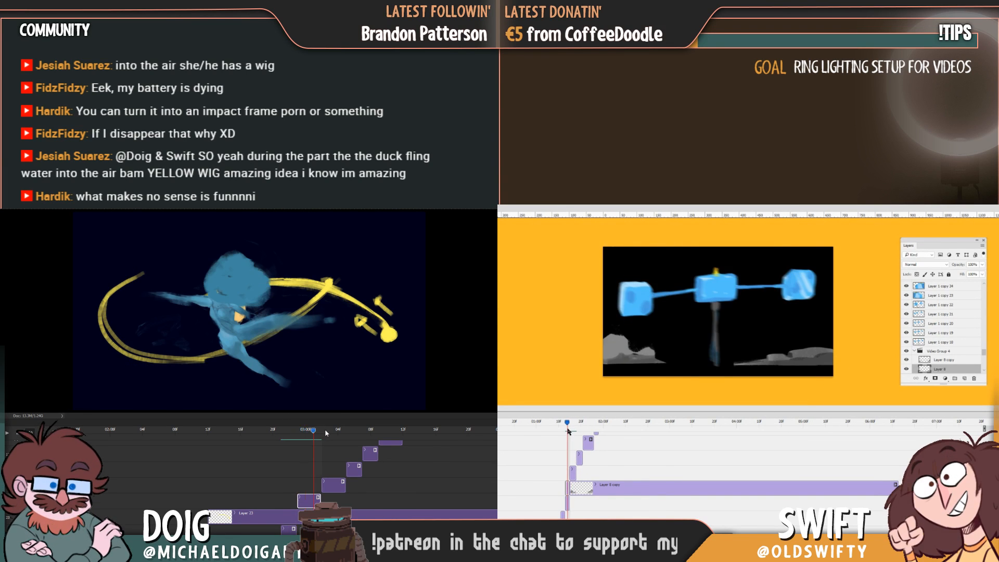
{"action": "mouse_move", "coordinate": [325, 431]}
{"action": "left_mouse_down"}
{"action": "mouse_move", "coordinate": [286, 430]}
{"action": "mouse_move", "coordinate": [323, 428]}
{"action": "mouse_move", "coordinate": [306, 427]}
{"action": "left_mouse_up"}
{"action": "left_click_drag", "start_coordinate": [684, 358], "coordinate": [645, 358]}
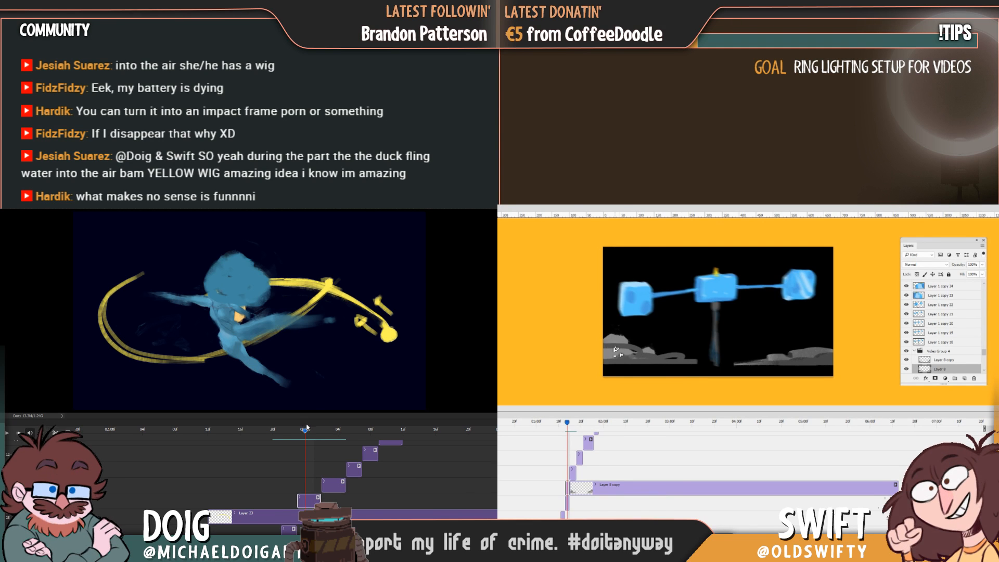
Compare neighbouring frames in both animations, checking the figure's twist and the switch between flattened and full clouds
{"action": "mouse_move", "coordinate": [308, 427]}
{"action": "left_mouse_down"}
{"action": "mouse_move", "coordinate": [322, 427]}
{"action": "mouse_move", "coordinate": [250, 429]}
{"action": "mouse_move", "coordinate": [383, 421]}
{"action": "mouse_move", "coordinate": [253, 435]}
{"action": "mouse_move", "coordinate": [301, 429]}
{"action": "left_mouse_up"}
{"action": "left_click_drag", "start_coordinate": [567, 423], "coordinate": [569, 424]}
{"action": "left_click_drag", "start_coordinate": [302, 429], "coordinate": [294, 430]}
{"action": "left_click_drag", "start_coordinate": [568, 424], "coordinate": [570, 425]}
{"action": "left_click_drag", "start_coordinate": [294, 430], "coordinate": [285, 430]}
{"action": "left_click_drag", "start_coordinate": [570, 426], "coordinate": [567, 423]}
{"action": "mouse_move", "coordinate": [287, 430]}
{"action": "left_mouse_down"}
{"action": "mouse_move", "coordinate": [272, 430]}
{"action": "mouse_move", "coordinate": [303, 426]}
{"action": "left_mouse_up"}
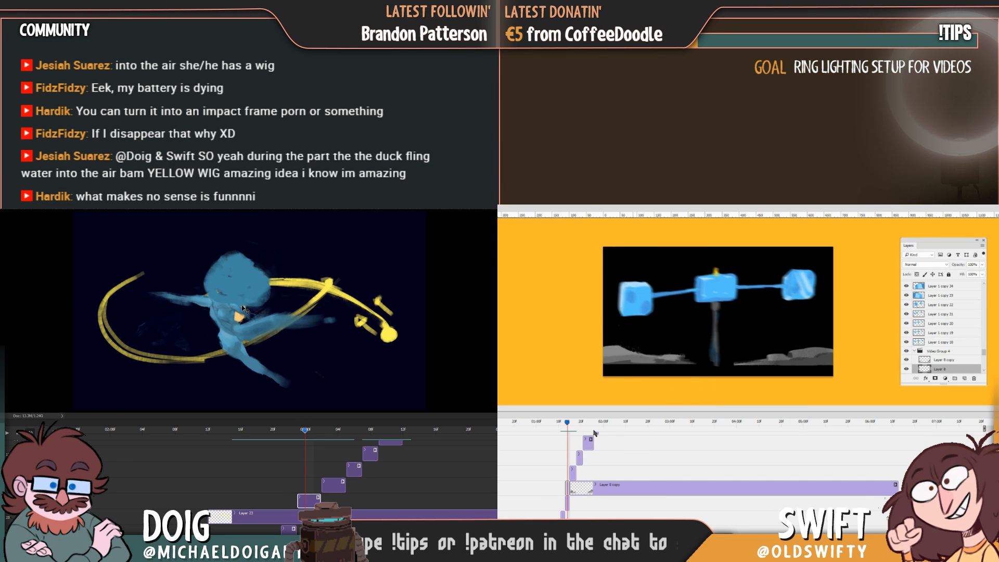
{"action": "left_click_drag", "start_coordinate": [566, 424], "coordinate": [567, 426]}
{"action": "key", "text": "Right"}
{"action": "key", "text": "Left"}
{"action": "key", "text": "Right"}
{"action": "key", "text": "Left"}
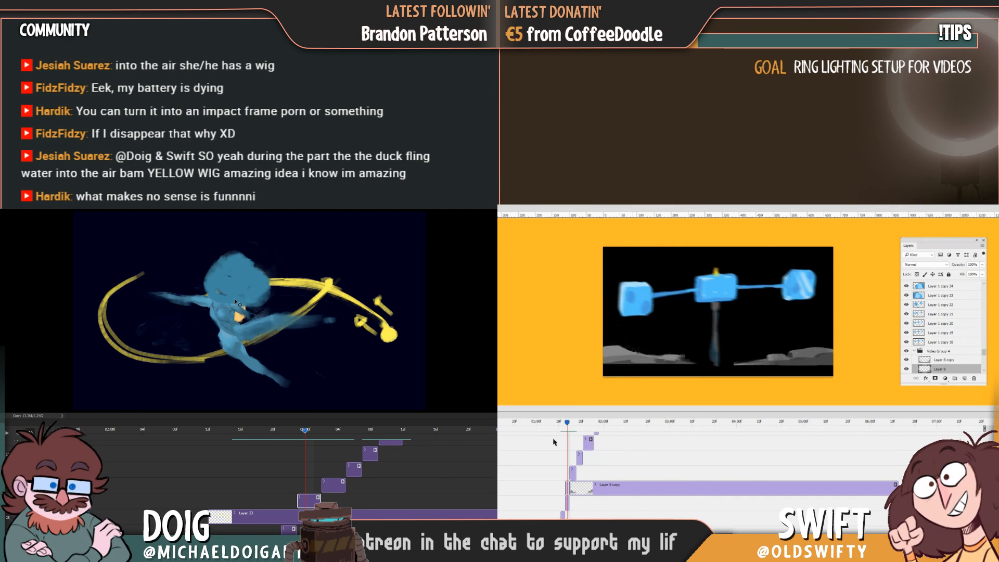
Apply a Motion Blur with a distance of 42 pixels to the flattened clouds on Layer 8
{"action": "left_click", "coordinate": [500, 206]}
{"action": "mouse_move", "coordinate": [251, 294]}
{"action": "left_mouse_down"}
{"action": "mouse_move", "coordinate": [262, 314]}
{"action": "mouse_move", "coordinate": [248, 312]}
{"action": "mouse_move", "coordinate": [266, 303]}
{"action": "left_mouse_up"}
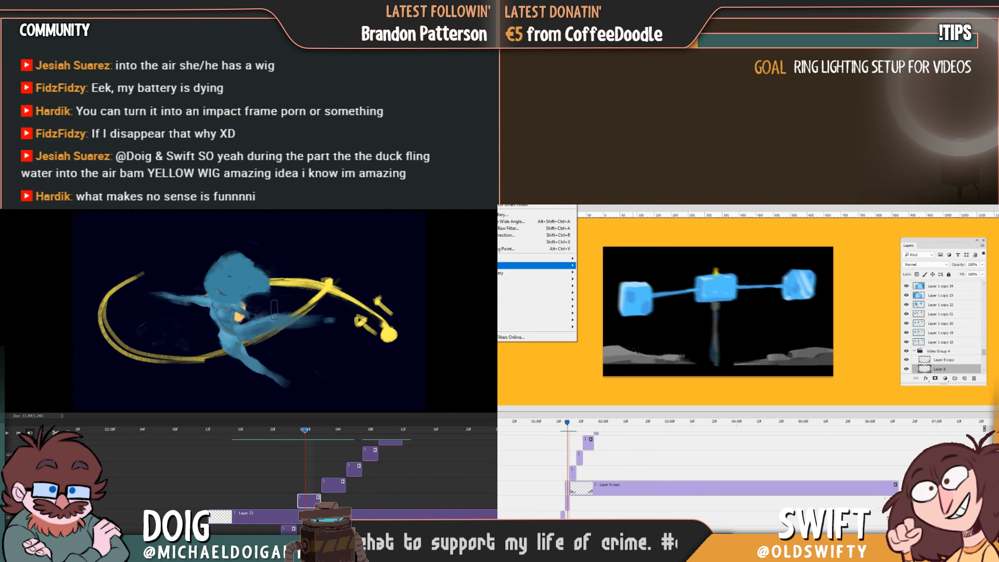
{"action": "left_click", "coordinate": [498, 266]}
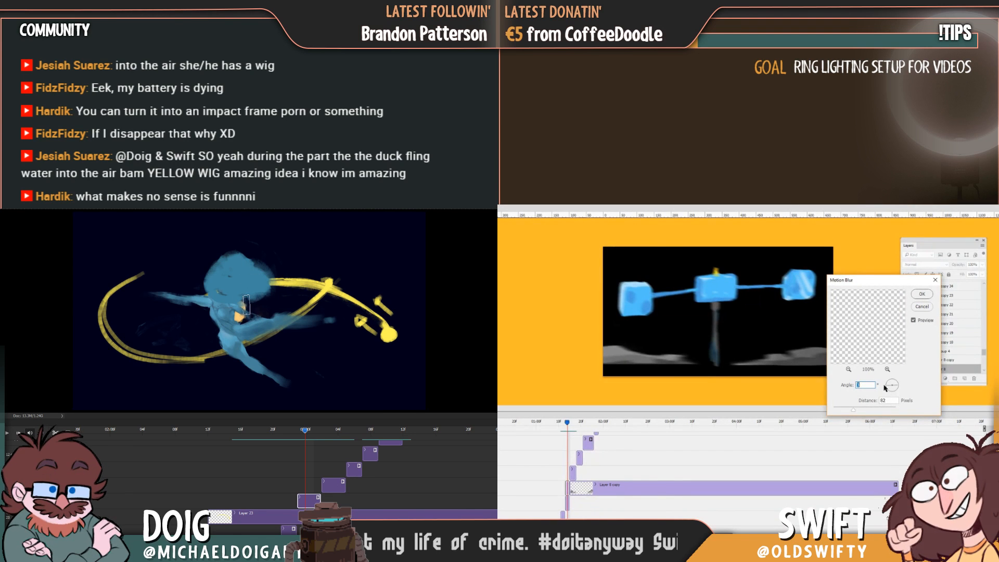
{"action": "left_click", "coordinate": [922, 294]}
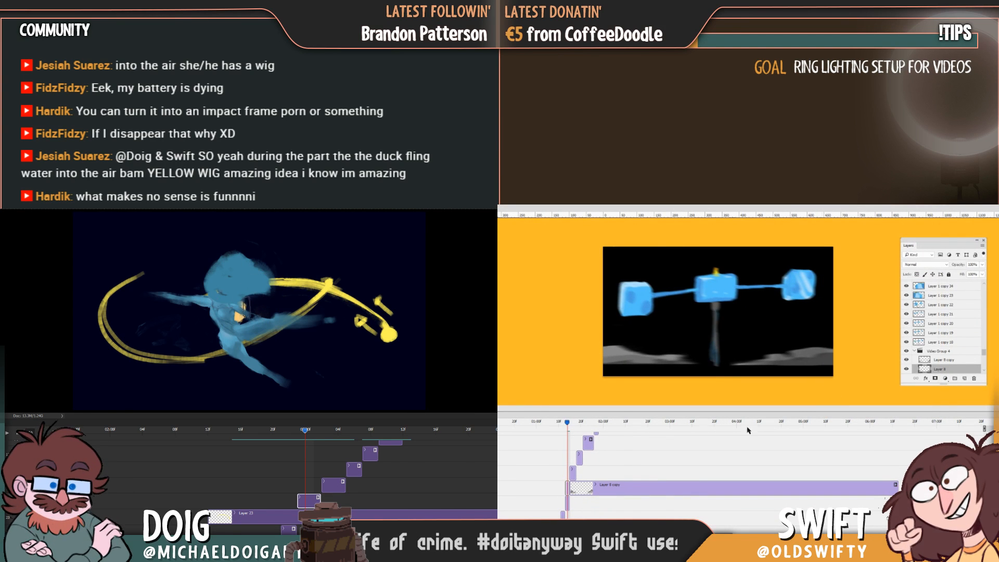
Duplicate the Layer 8 copy cloud frame as a separate clip starting at the frame with the spread tripod legs
{"action": "left_click_drag", "start_coordinate": [569, 425], "coordinate": [571, 427]}
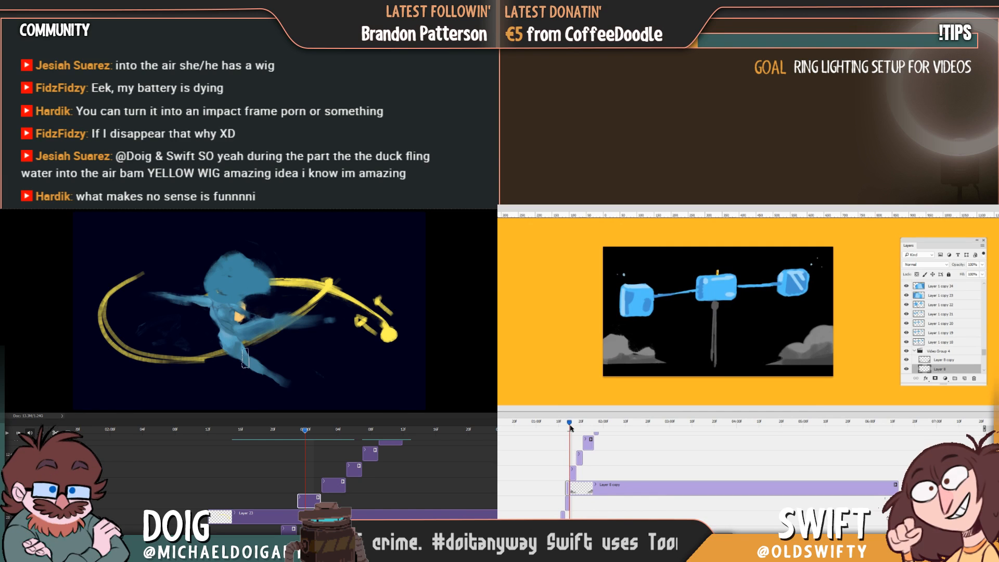
{"action": "left_click", "coordinate": [280, 432]}
{"action": "left_click_drag", "start_coordinate": [295, 434], "coordinate": [345, 437]}
{"action": "left_click", "coordinate": [575, 493]}
{"action": "left_click_drag", "start_coordinate": [572, 426], "coordinate": [575, 427]}
{"action": "left_click_drag", "start_coordinate": [344, 437], "coordinate": [341, 437]}
{"action": "left_click_drag", "start_coordinate": [575, 428], "coordinate": [576, 429]}
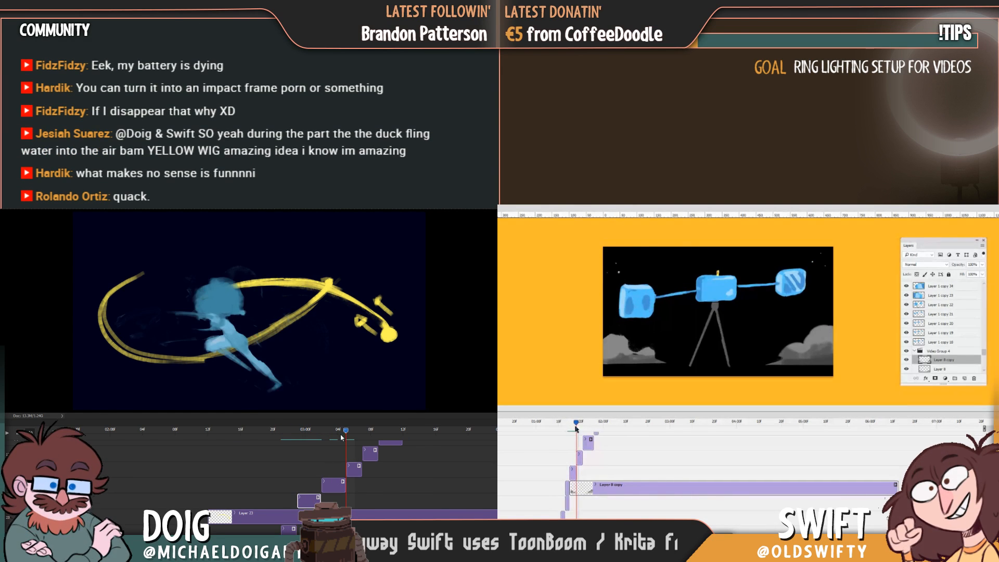
{"action": "left_click_drag", "start_coordinate": [329, 436], "coordinate": [286, 444]}
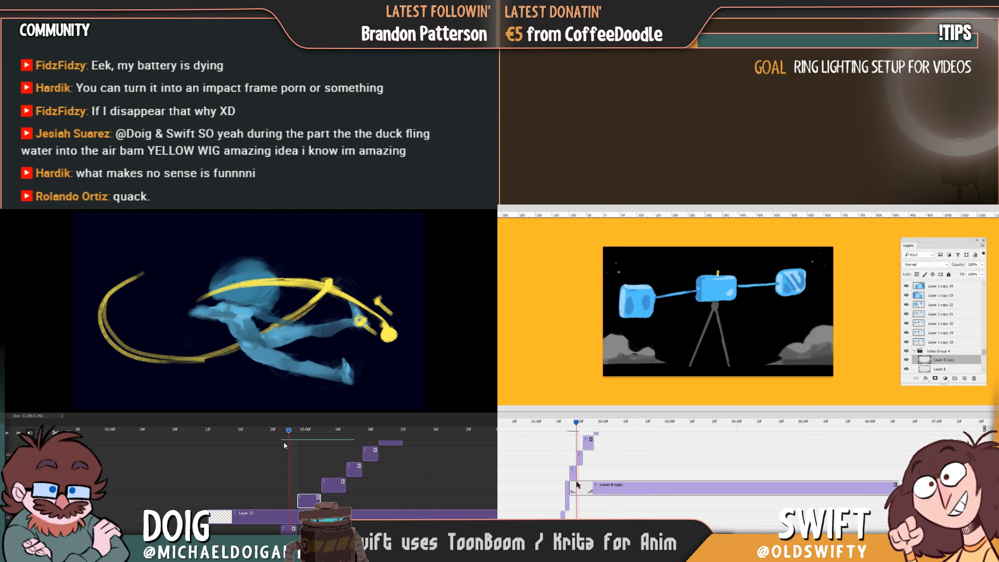
{"action": "key", "text": "space"}
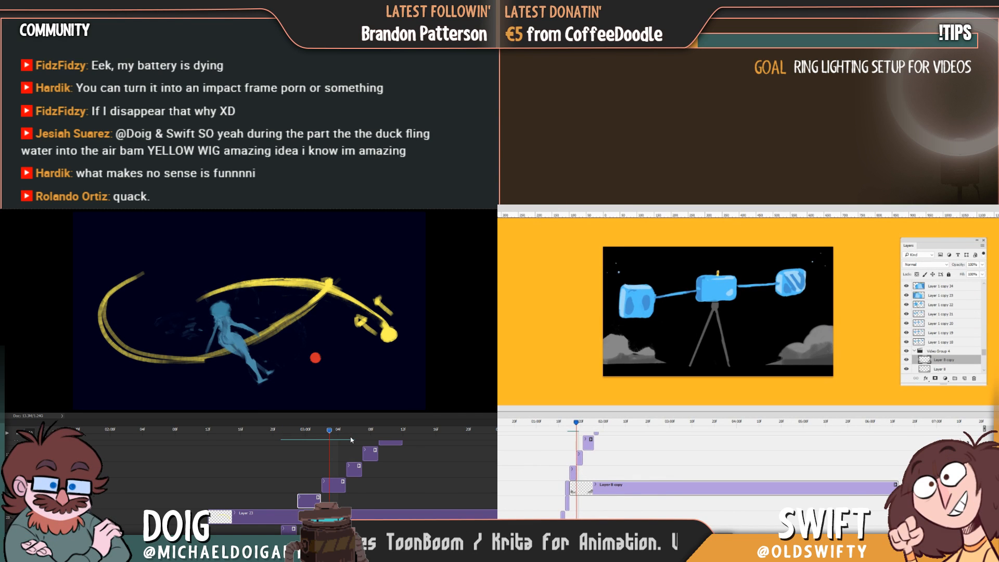
{"action": "key", "text": "ctrl+j"}
{"action": "left_click_drag", "start_coordinate": [342, 440], "coordinate": [280, 444]}
{"action": "left_click", "coordinate": [573, 488]}
{"action": "left_click_drag", "start_coordinate": [576, 423], "coordinate": [574, 424]}
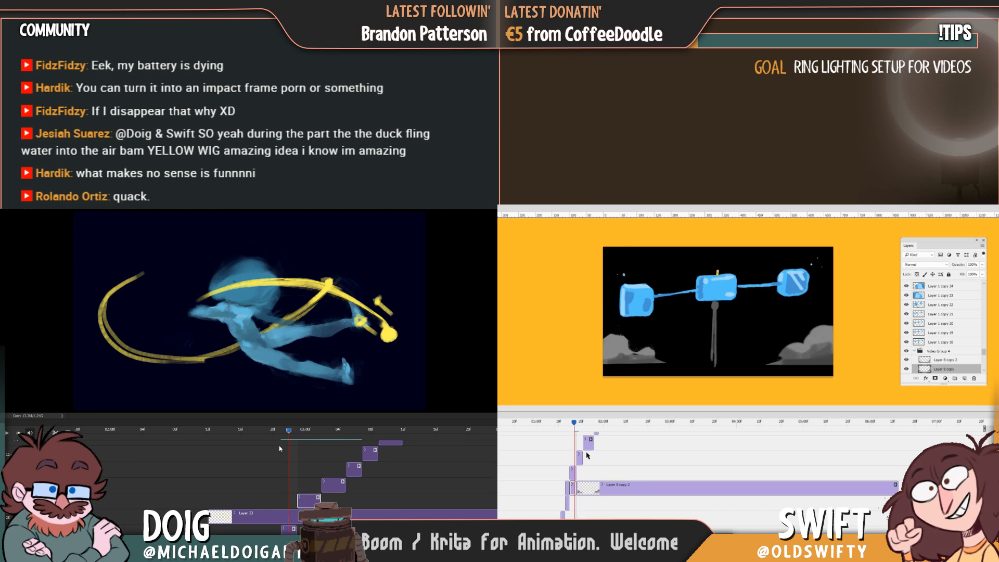
Apply a Motion Blur at an angle of 3° to the Layer 8 copy clouds, adjusting the blur distance
{"action": "left_click_drag", "start_coordinate": [280, 445], "coordinate": [254, 458]}
{"action": "left_click", "coordinate": [596, 469]}
{"action": "left_click", "coordinate": [574, 487]}
{"action": "key", "text": "alt+t"}
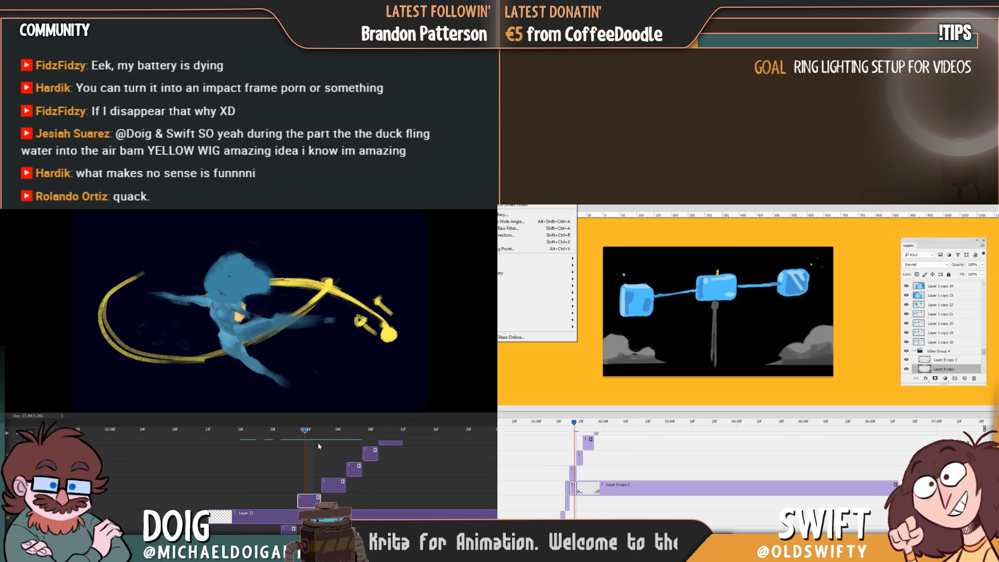
{"action": "left_click_drag", "start_coordinate": [346, 444], "coordinate": [398, 441]}
{"action": "left_click", "coordinate": [499, 305]}
{"action": "left_click_drag", "start_coordinate": [852, 411], "coordinate": [850, 413]}
{"action": "left_click_drag", "start_coordinate": [397, 441], "coordinate": [305, 472]}
{"action": "left_click_drag", "start_coordinate": [850, 413], "coordinate": [851, 413]}
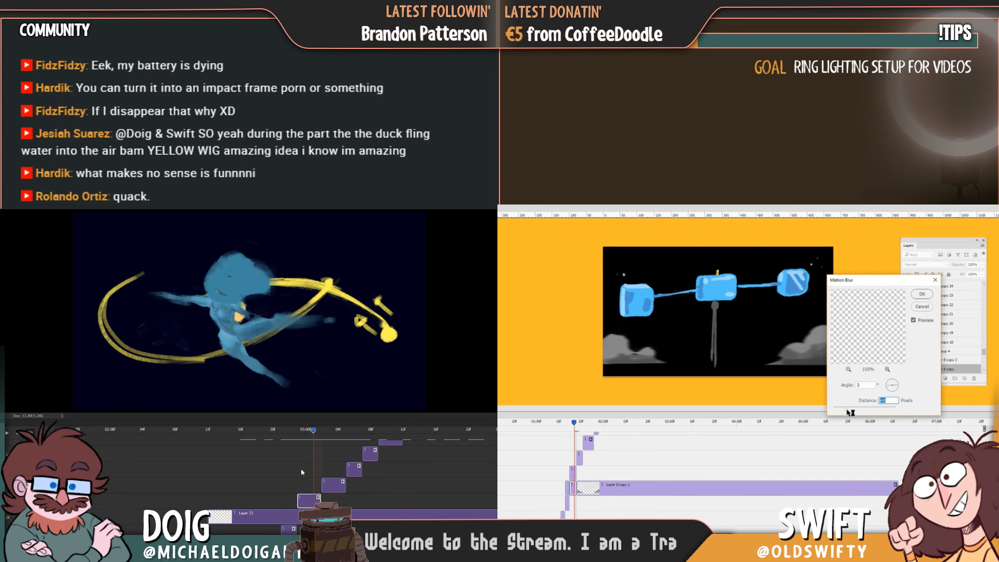
{"action": "left_click_drag", "start_coordinate": [278, 483], "coordinate": [333, 457]}
{"action": "left_click", "coordinate": [921, 294]}
Select the clip of the small slender blue figure and touch up its head
{"action": "left_click_drag", "start_coordinate": [581, 431], "coordinate": [572, 432]}
{"action": "left_click_drag", "start_coordinate": [333, 456], "coordinate": [321, 459]}
{"action": "mouse_move", "coordinate": [572, 432]}
{"action": "left_mouse_down"}
{"action": "mouse_move", "coordinate": [563, 432]}
{"action": "mouse_move", "coordinate": [572, 433]}
{"action": "left_mouse_up"}
{"action": "left_click", "coordinate": [346, 459]}
{"action": "left_click_drag", "start_coordinate": [237, 318], "coordinate": [232, 305]}
{"action": "left_click_drag", "start_coordinate": [572, 434], "coordinate": [577, 435]}
{"action": "left_click_drag", "start_coordinate": [232, 304], "coordinate": [219, 284]}
Clear all clouds from Layer 8 copy 2 and paint a new rounded grey cloud in the lower-right corner
{"action": "left_click", "coordinate": [593, 486]}
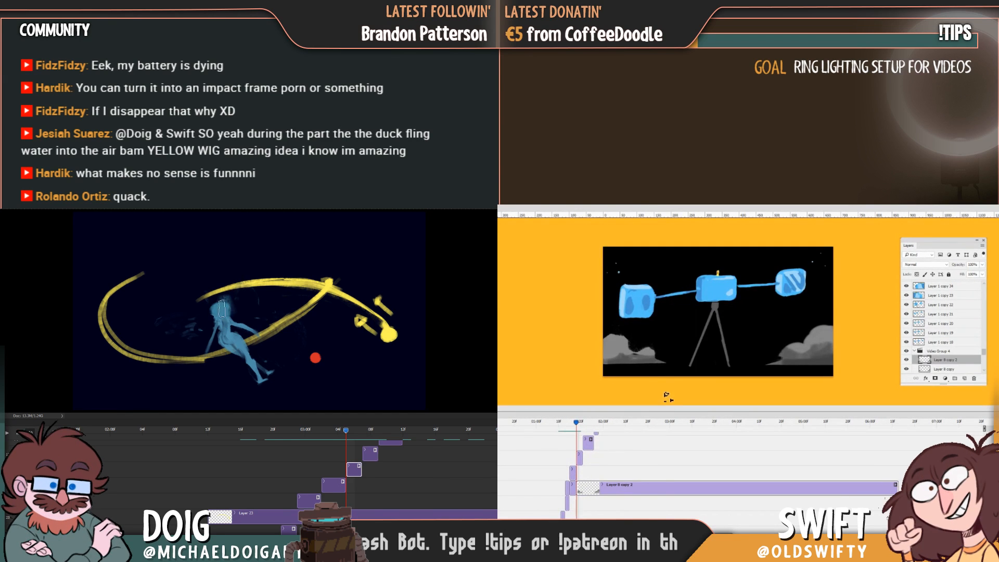
{"action": "key", "text": "ctrl+a"}
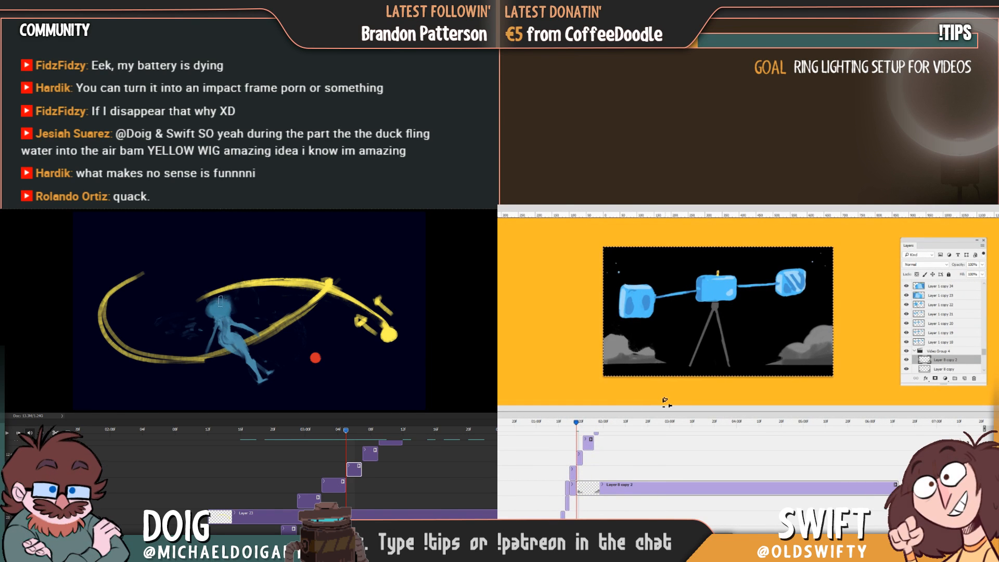
{"action": "key", "text": "Delete"}
{"action": "left_click_drag", "start_coordinate": [346, 431], "coordinate": [437, 430]}
{"action": "key", "text": "ctrl+d"}
{"action": "key", "text": "space"}
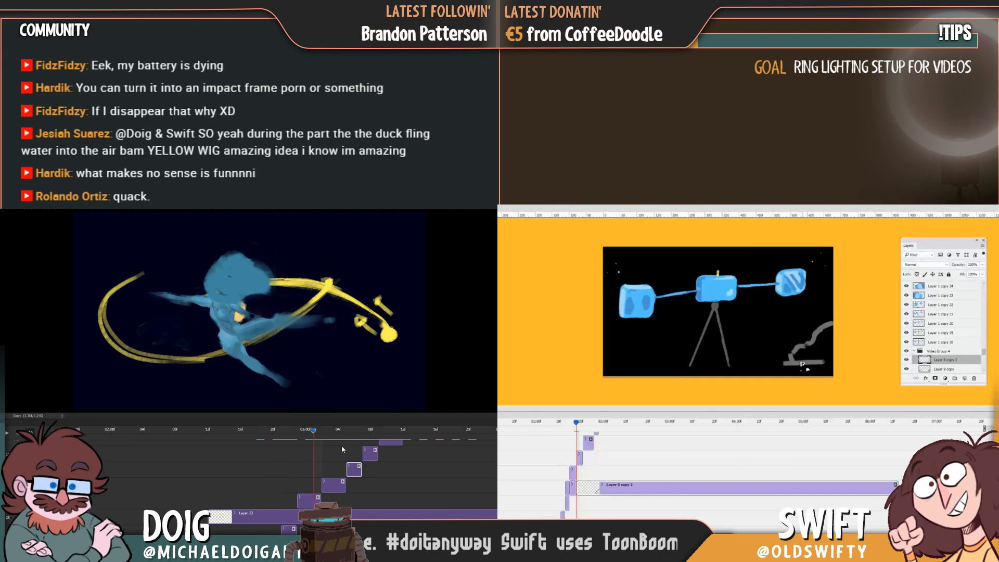
{"action": "mouse_move", "coordinate": [818, 365]}
{"action": "left_mouse_down"}
{"action": "mouse_move", "coordinate": [797, 357]}
{"action": "mouse_move", "coordinate": [831, 358]}
{"action": "mouse_move", "coordinate": [827, 333]}
{"action": "left_mouse_up"}
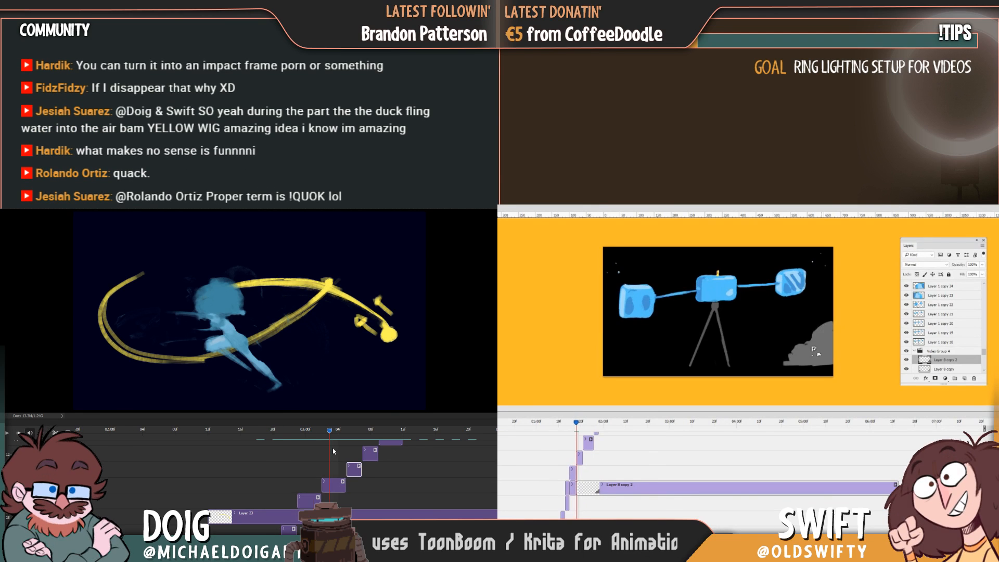
Select the lunging blue figure's clip, shift the figure to the left and refine its bent leg
{"action": "left_click", "coordinate": [232, 344], "text": "ctrl+alt"}
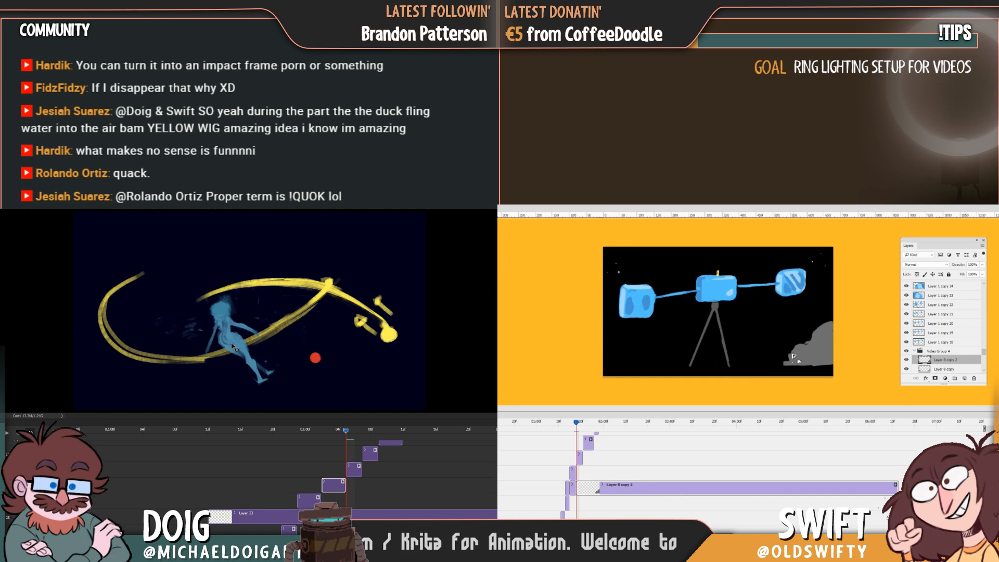
{"action": "left_click_drag", "start_coordinate": [346, 431], "coordinate": [337, 432]}
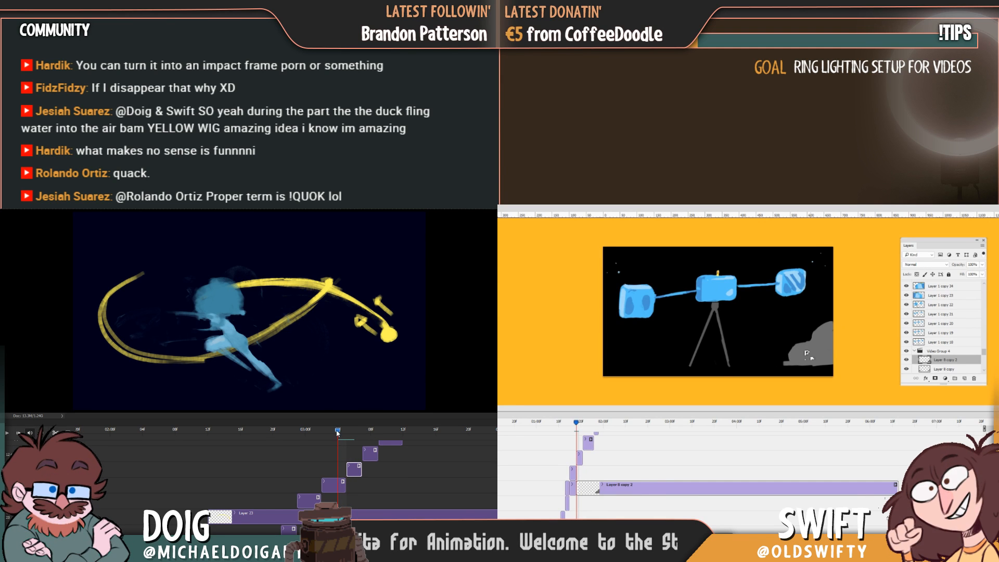
{"action": "mouse_move", "coordinate": [215, 359]}
{"action": "left_mouse_down"}
{"action": "mouse_move", "coordinate": [227, 344]}
{"action": "mouse_move", "coordinate": [219, 349]}
{"action": "left_mouse_up"}
{"action": "mouse_move", "coordinate": [334, 432]}
{"action": "left_mouse_down"}
{"action": "mouse_move", "coordinate": [291, 432]}
{"action": "mouse_move", "coordinate": [351, 433]}
{"action": "mouse_move", "coordinate": [282, 455]}
{"action": "mouse_move", "coordinate": [302, 436]}
{"action": "left_mouse_up"}
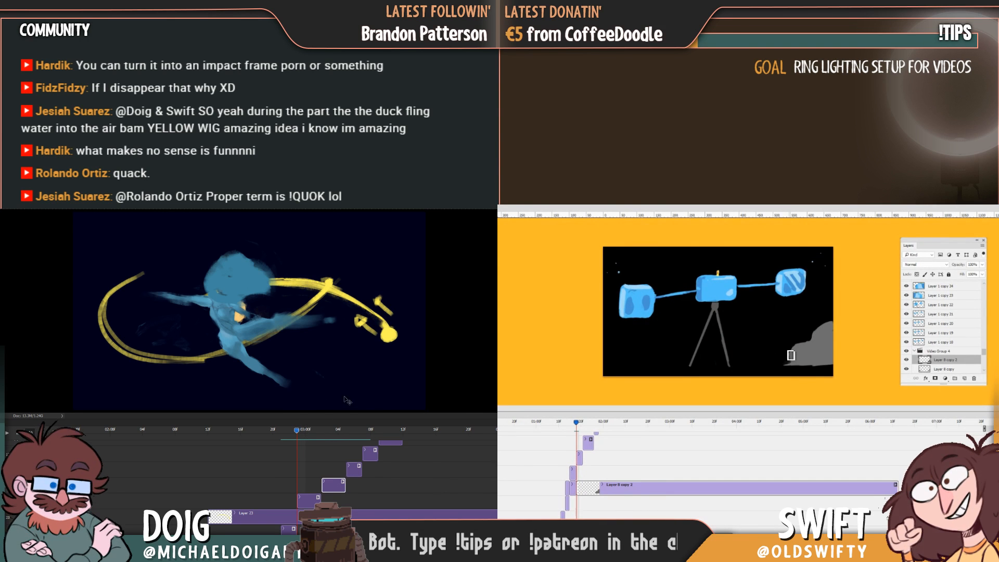
{"action": "left_click", "coordinate": [293, 431]}
{"action": "mouse_move", "coordinate": [290, 431]}
{"action": "left_mouse_down"}
{"action": "mouse_move", "coordinate": [322, 434]}
{"action": "mouse_move", "coordinate": [276, 438]}
{"action": "left_mouse_up"}
{"action": "left_click_drag", "start_coordinate": [269, 436], "coordinate": [321, 436]}
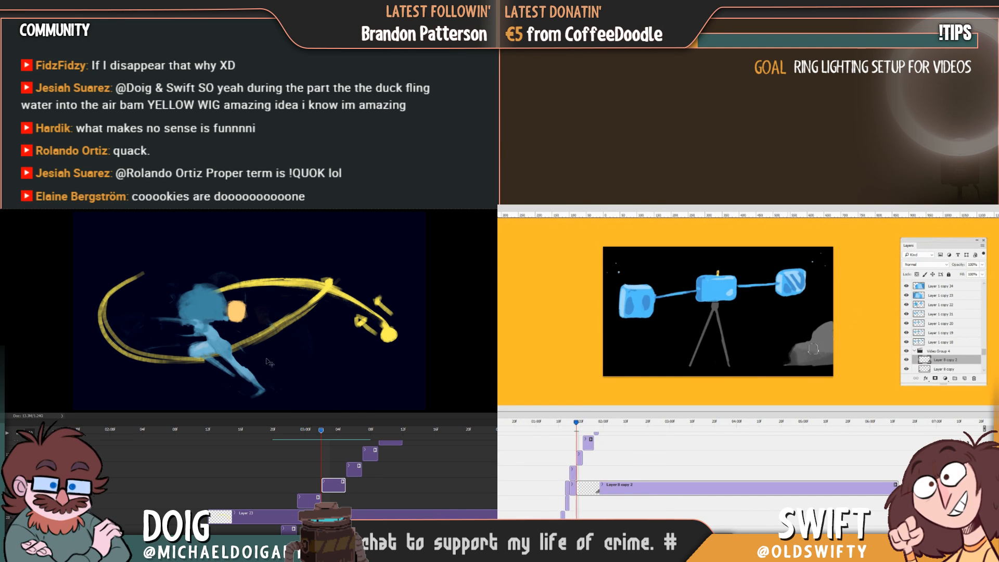
{"action": "left_click_drag", "start_coordinate": [242, 366], "coordinate": [220, 342]}
Scrub through the leaping, twisting and lunging frames to examine how the blue figure's poses connect
{"action": "left_click_drag", "start_coordinate": [321, 430], "coordinate": [304, 452]}
{"action": "left_click_drag", "start_coordinate": [577, 427], "coordinate": [575, 427]}
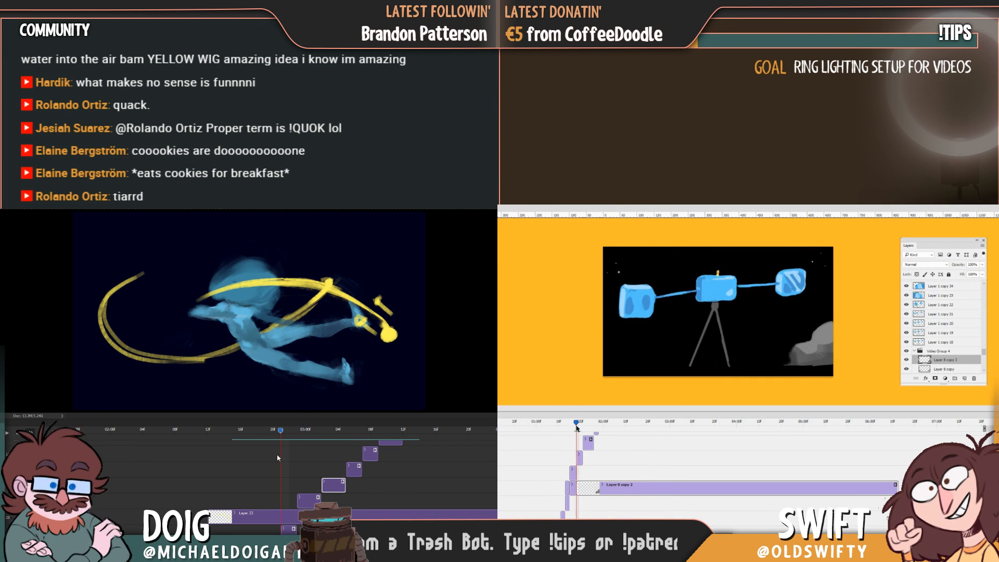
{"action": "left_click_drag", "start_coordinate": [304, 452], "coordinate": [326, 444]}
{"action": "left_click_drag", "start_coordinate": [575, 427], "coordinate": [576, 428]}
{"action": "left_click_drag", "start_coordinate": [326, 445], "coordinate": [302, 434]}
{"action": "key", "text": "Right"}
{"action": "key", "text": "Left"}
{"action": "key", "text": "Right"}
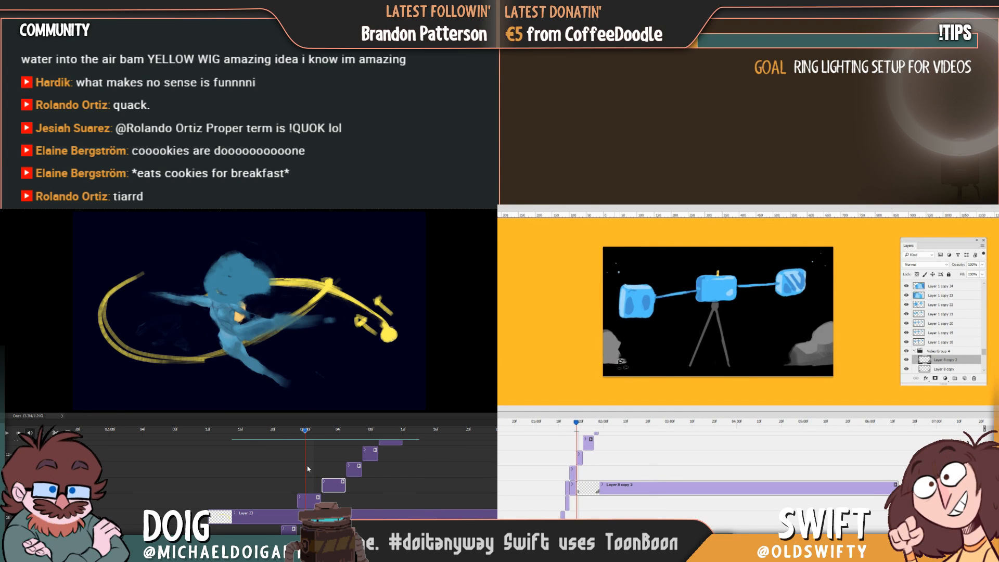
Select the twisting blue figure's clip and touch up its head and upper body
{"action": "left_click", "coordinate": [309, 500]}
{"action": "left_click_drag", "start_coordinate": [230, 283], "coordinate": [238, 293]}
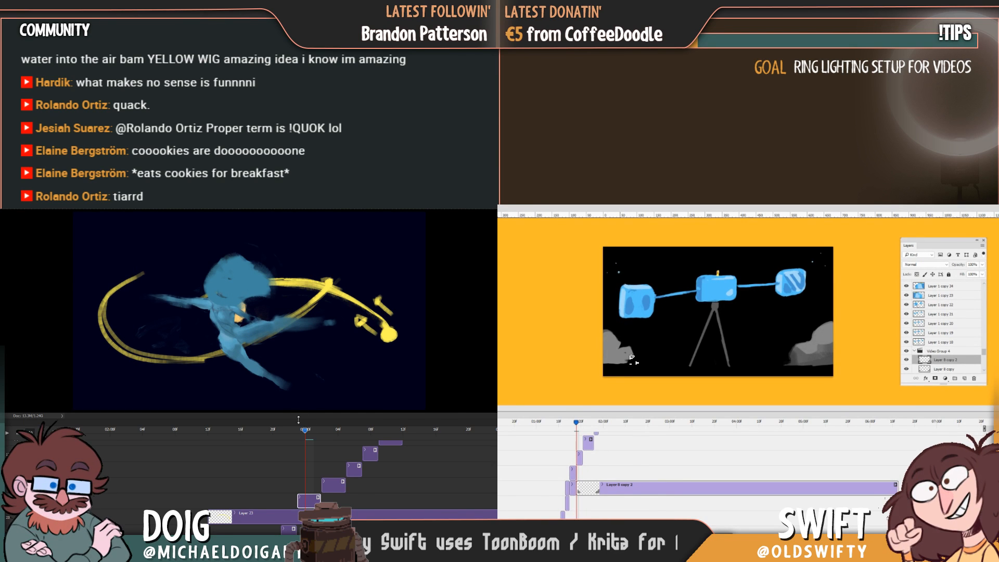
{"action": "left_click_drag", "start_coordinate": [303, 433], "coordinate": [293, 435]}
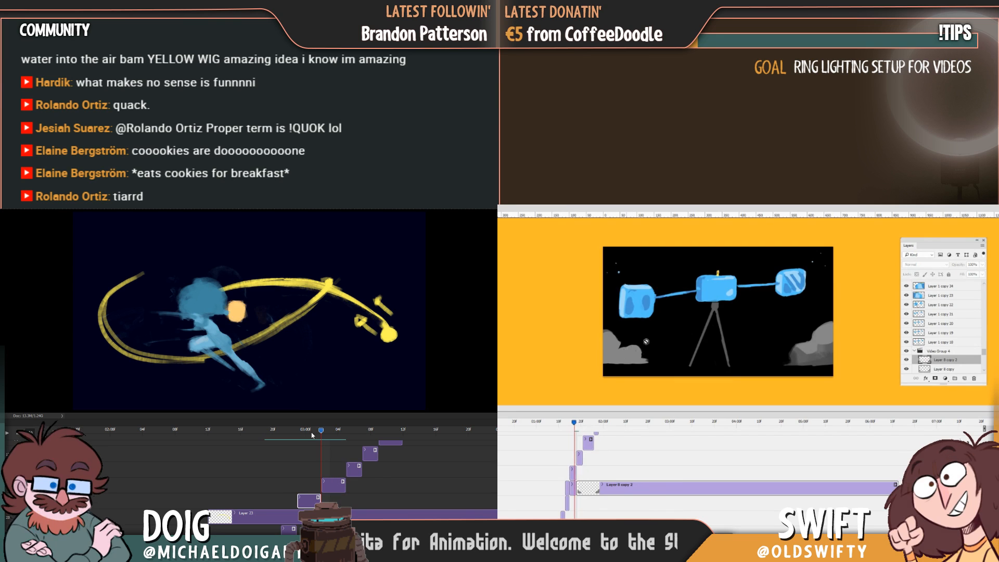
{"action": "left_click_drag", "start_coordinate": [313, 435], "coordinate": [289, 433]}
{"action": "left_click", "coordinate": [305, 430]}
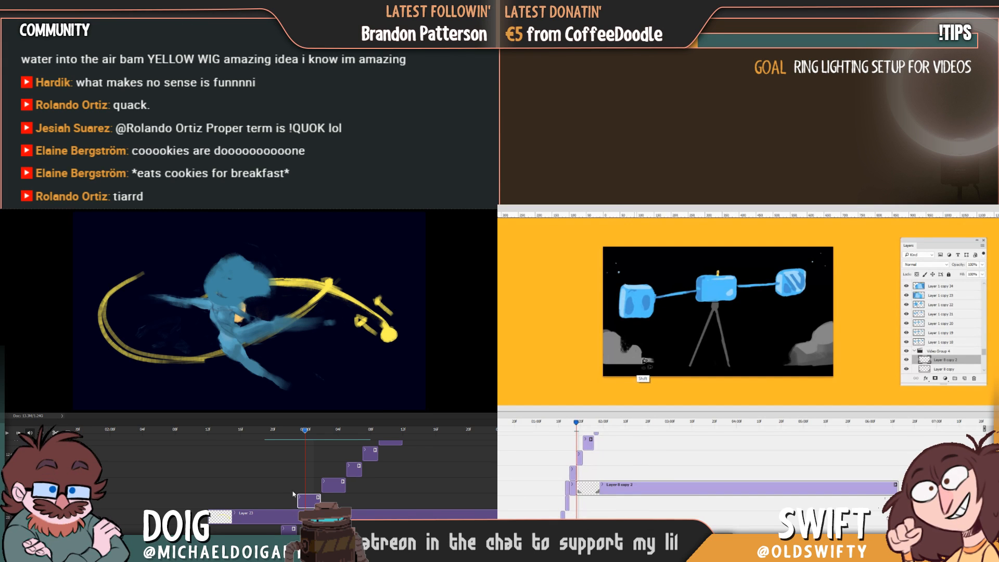
Duplicate Layer 8 copy 2 as the next cloud frame and place its clip directly after the original on the timeline
{"action": "left_click_drag", "start_coordinate": [306, 433], "coordinate": [386, 434]}
{"action": "left_click", "coordinate": [582, 424]}
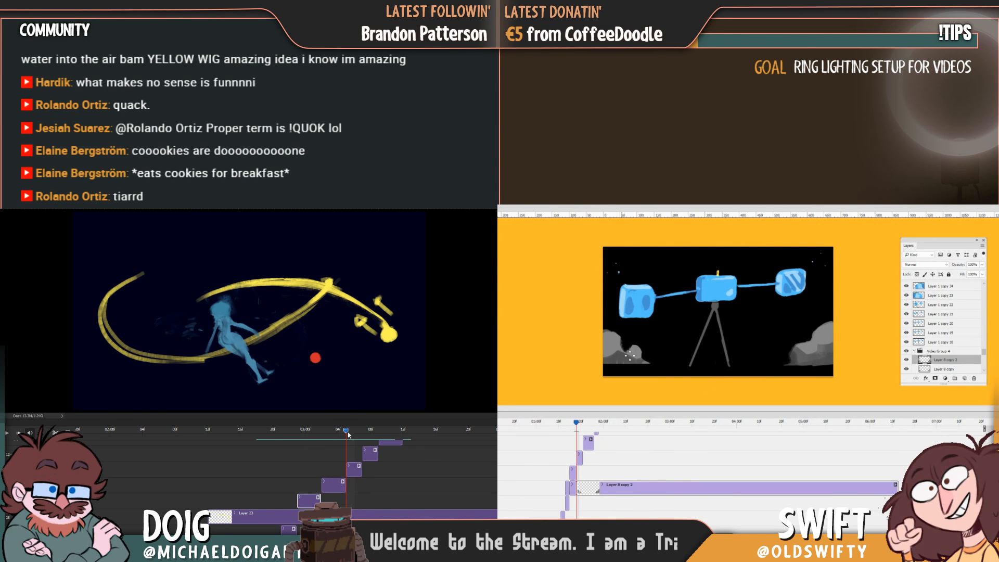
{"action": "mouse_move", "coordinate": [347, 432]}
{"action": "left_mouse_down"}
{"action": "mouse_move", "coordinate": [308, 443]}
{"action": "mouse_move", "coordinate": [350, 430]}
{"action": "left_mouse_up"}
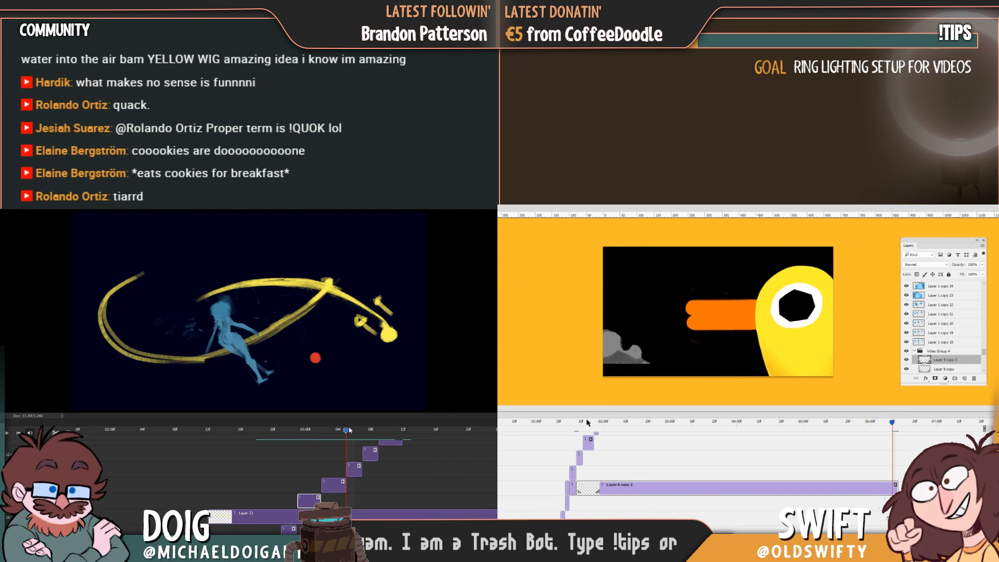
{"action": "left_click", "coordinate": [576, 423]}
{"action": "left_click_drag", "start_coordinate": [349, 430], "coordinate": [314, 445]}
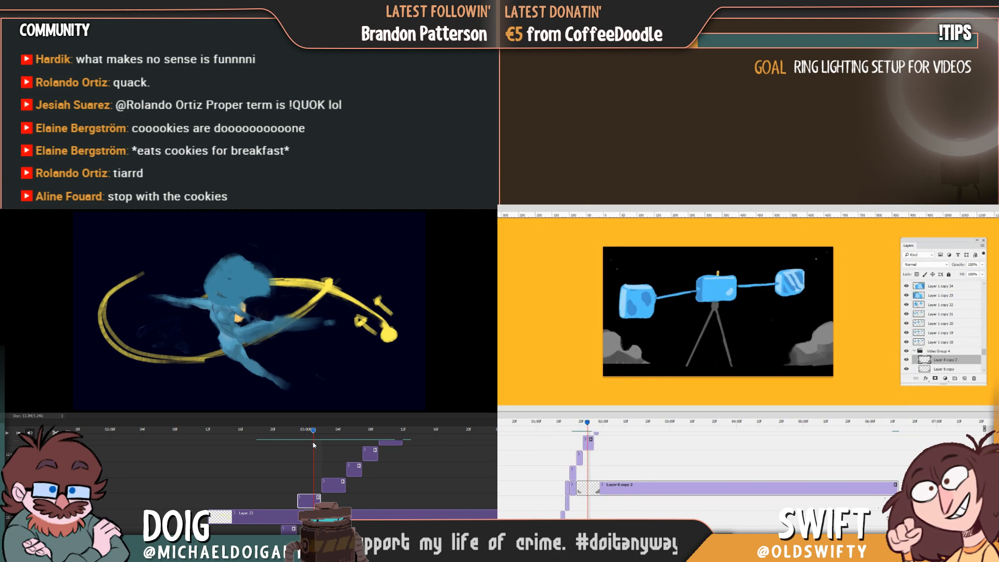
{"action": "key", "text": "ctrl+j"}
{"action": "left_click", "coordinate": [600, 484]}
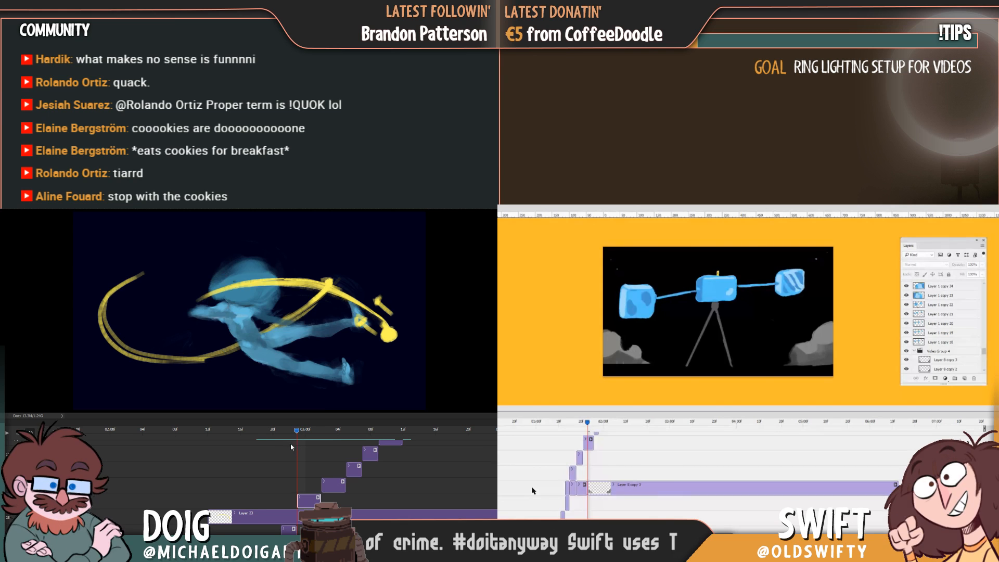
Scrub through the blue figure's frames leading up to the twisting pose to examine how the poses connect
{"action": "key", "text": "Left"}
{"action": "key", "text": "Left"}
{"action": "key", "text": "Left"}
{"action": "key", "text": "Left"}
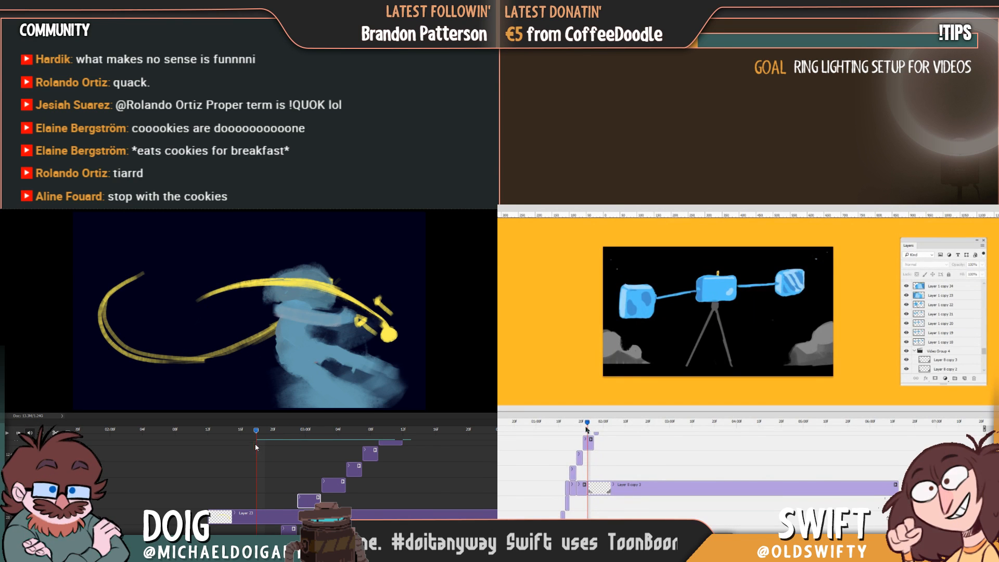
{"action": "key", "text": "Right"}
{"action": "key", "text": "Right"}
{"action": "key", "text": "Right"}
{"action": "key", "text": "Right"}
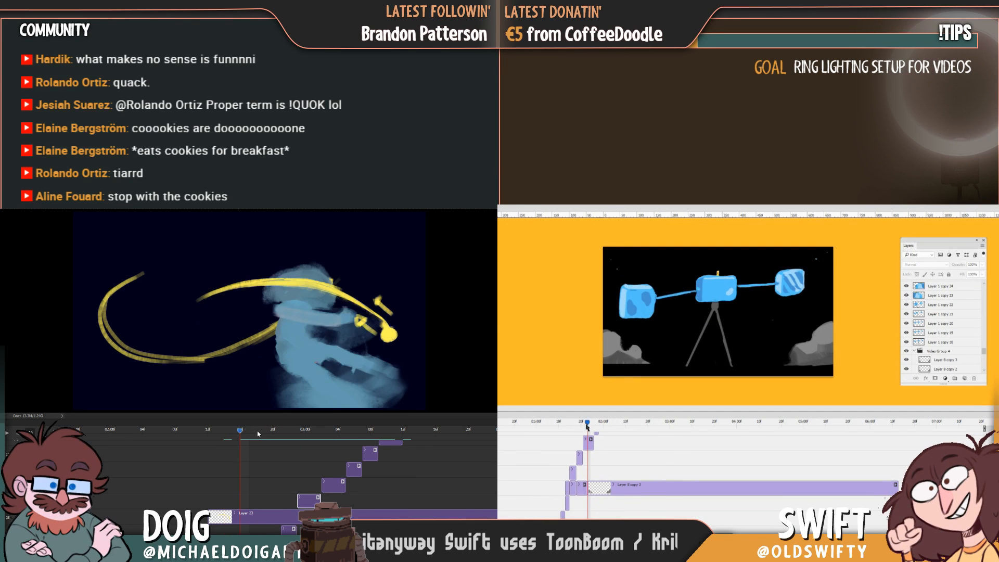
{"action": "left_click", "coordinate": [304, 430]}
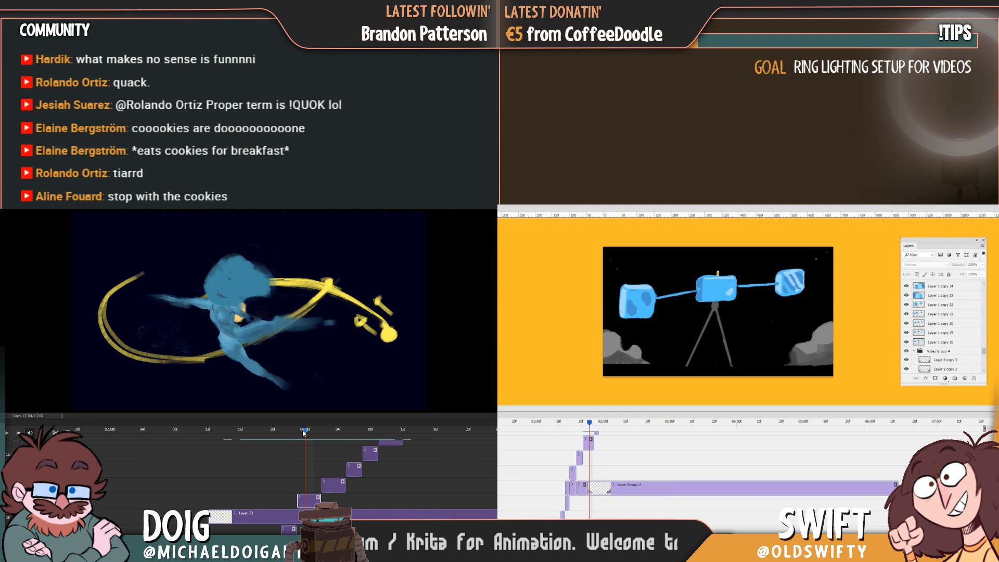
{"action": "mouse_move", "coordinate": [296, 432]}
{"action": "left_mouse_down"}
{"action": "mouse_move", "coordinate": [216, 430]}
{"action": "mouse_move", "coordinate": [306, 430]}
{"action": "left_mouse_up"}
Lasso the grey cloud in the canvas's lower-right corner and warp its outline slightly for the new frame
{"action": "right_click", "coordinate": [819, 350]}
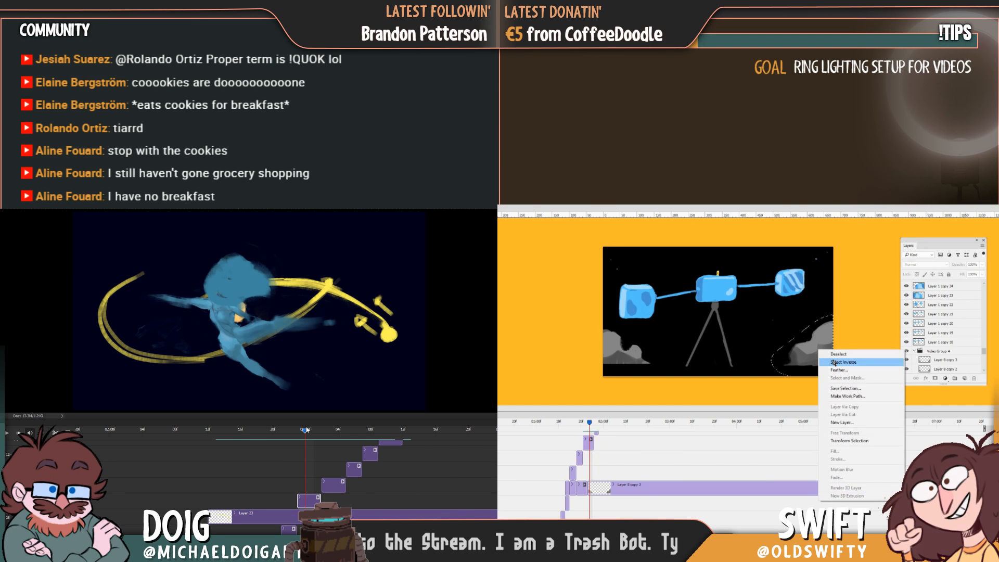
{"action": "left_click", "coordinate": [838, 451]}
{"action": "left_click_drag", "start_coordinate": [306, 430], "coordinate": [242, 419]}
{"action": "left_click_drag", "start_coordinate": [833, 316], "coordinate": [812, 326]}
{"action": "left_click_drag", "start_coordinate": [242, 419], "coordinate": [249, 419]}
{"action": "left_click_drag", "start_coordinate": [813, 325], "coordinate": [783, 365]}
{"action": "left_click_drag", "start_coordinate": [250, 419], "coordinate": [265, 420]}
{"action": "mouse_move", "coordinate": [783, 366]}
{"action": "left_mouse_down"}
{"action": "mouse_move", "coordinate": [848, 363]}
{"action": "mouse_move", "coordinate": [837, 360]}
{"action": "left_mouse_up"}
{"action": "left_click_drag", "start_coordinate": [265, 421], "coordinate": [305, 428]}
{"action": "key", "text": "ctrl+t"}
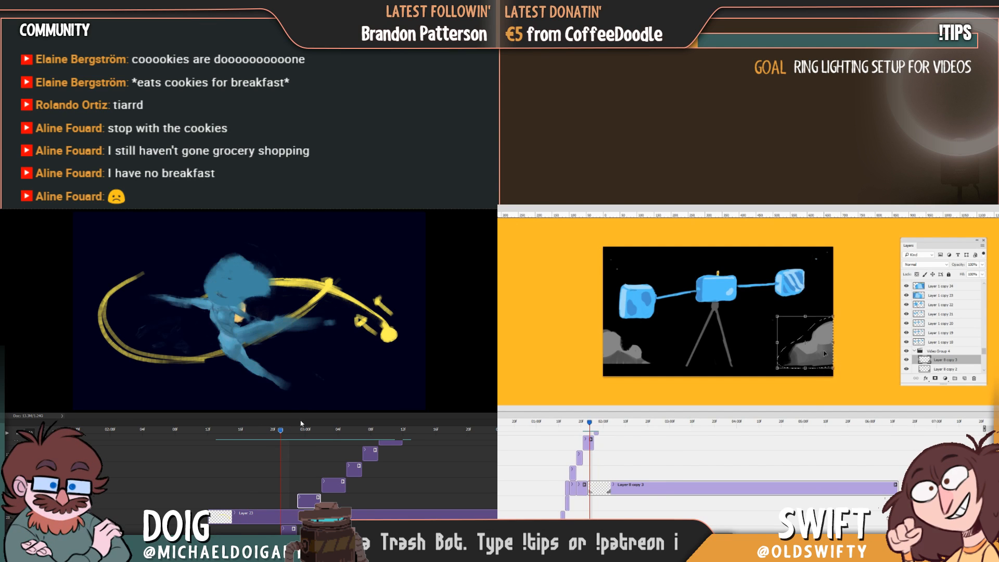
{"action": "right_click", "coordinate": [826, 352]}
{"action": "left_click", "coordinate": [843, 391]}
{"action": "left_click", "coordinate": [321, 428]}
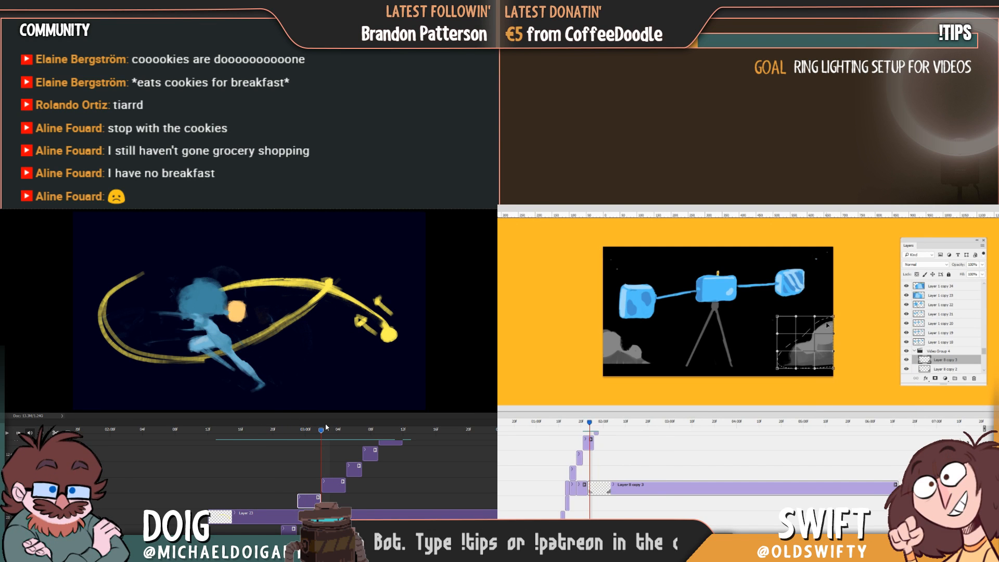
{"action": "left_click_drag", "start_coordinate": [832, 321], "coordinate": [808, 349]}
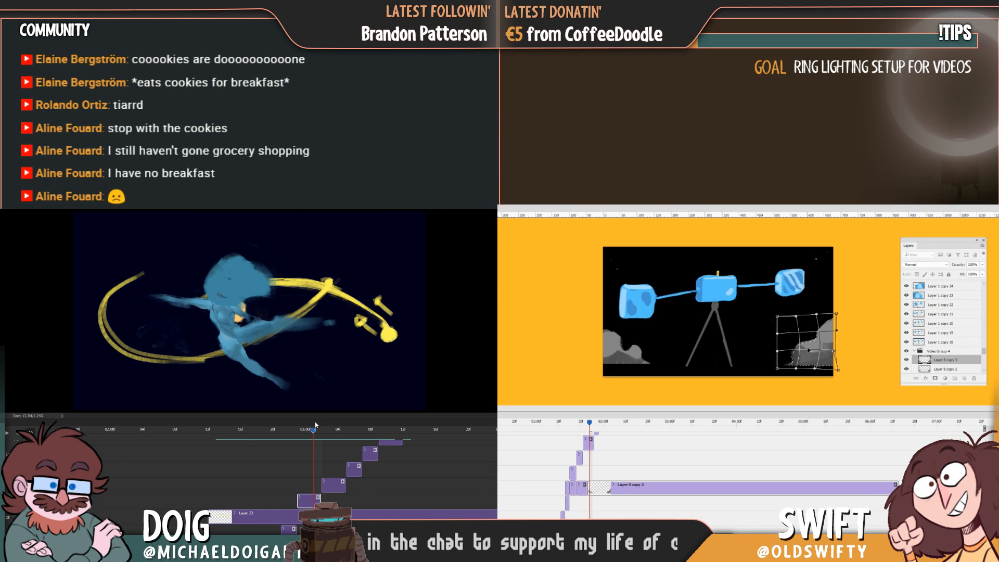
{"action": "key", "text": "Return"}
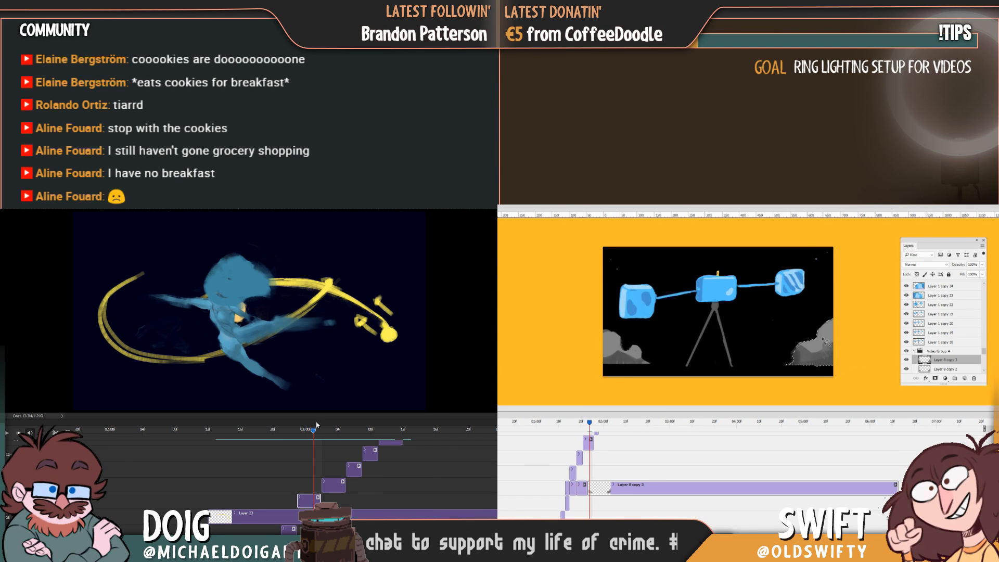
Compare the neighbouring cloud frames, lasso the cloud in the canvas's lower-left corner and warp its shape
{"action": "key", "text": "Left"}
{"action": "key", "text": "Right"}
{"action": "key", "text": "Left"}
{"action": "key", "text": "Right"}
{"action": "key", "text": "Left"}
{"action": "key", "text": "Right"}
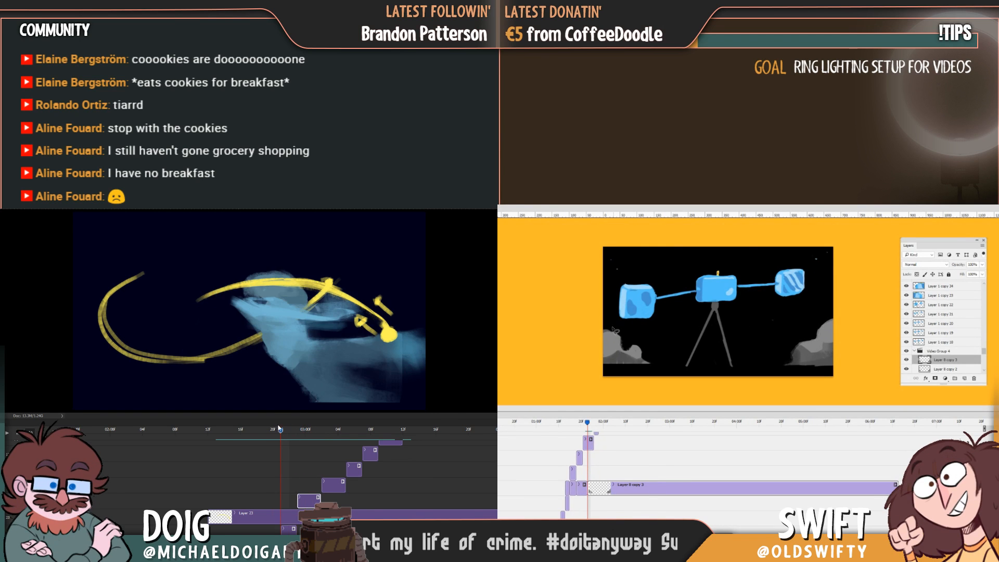
{"action": "mouse_move", "coordinate": [618, 328]}
{"action": "left_mouse_down"}
{"action": "mouse_move", "coordinate": [656, 365]}
{"action": "mouse_move", "coordinate": [604, 364]}
{"action": "mouse_move", "coordinate": [605, 315]}
{"action": "left_mouse_up"}
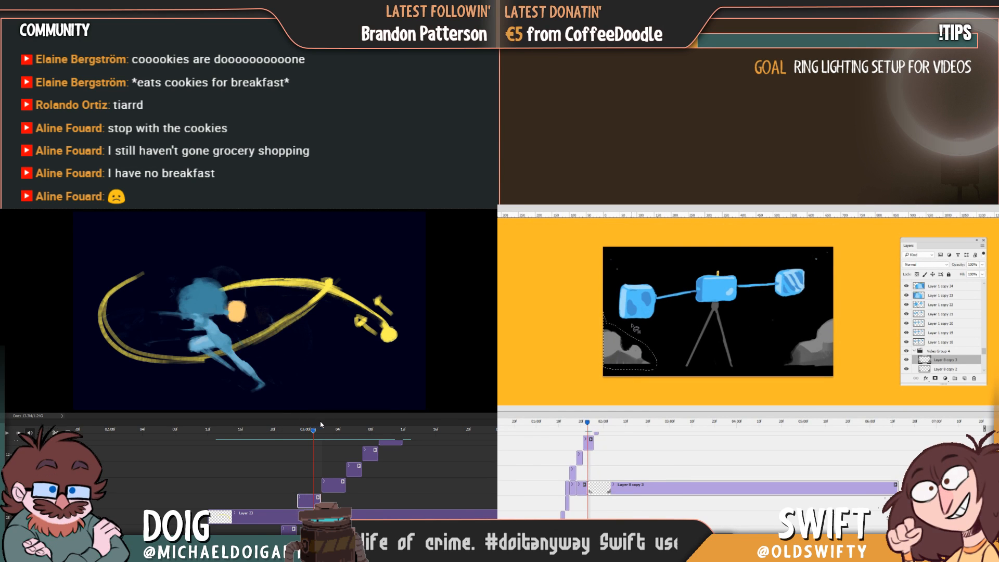
{"action": "key", "text": "ctrl+t"}
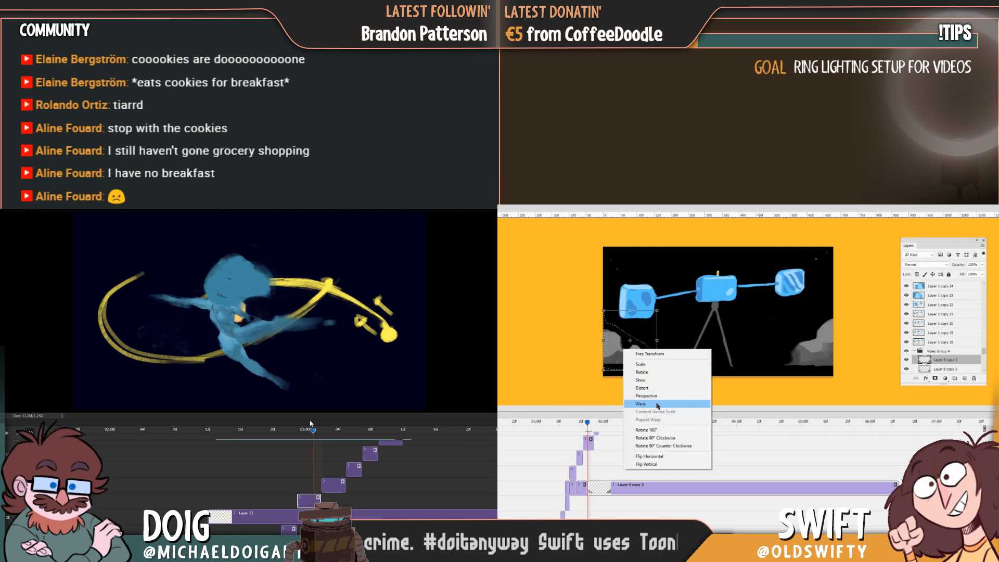
{"action": "left_click", "coordinate": [657, 407]}
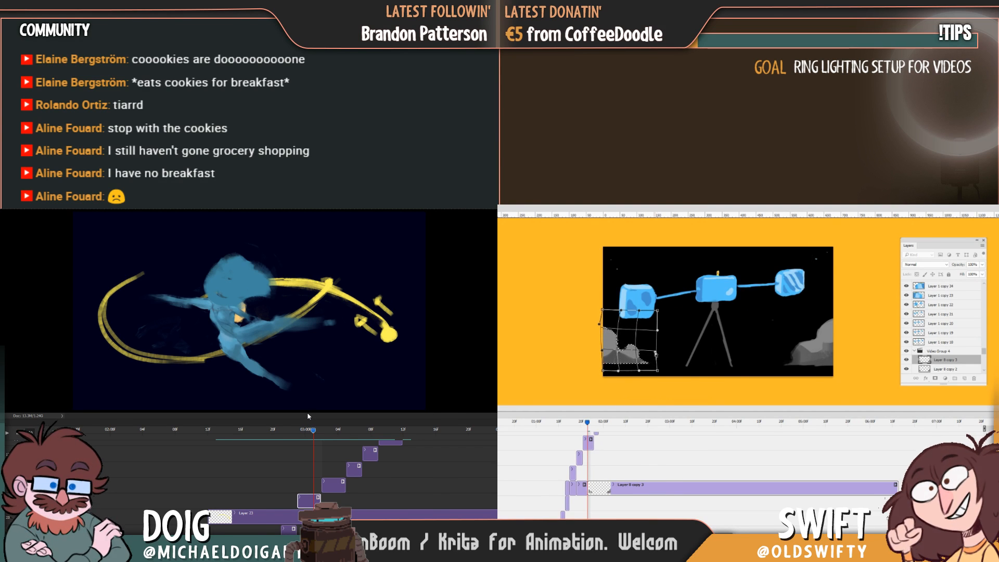
{"action": "key", "text": "Return"}
Flip between the adjacent cloud frames to compare the shapes of both warped clouds
{"action": "mouse_move", "coordinate": [303, 431]}
{"action": "left_mouse_down"}
{"action": "mouse_move", "coordinate": [281, 431]}
{"action": "mouse_move", "coordinate": [322, 432]}
{"action": "left_mouse_up"}
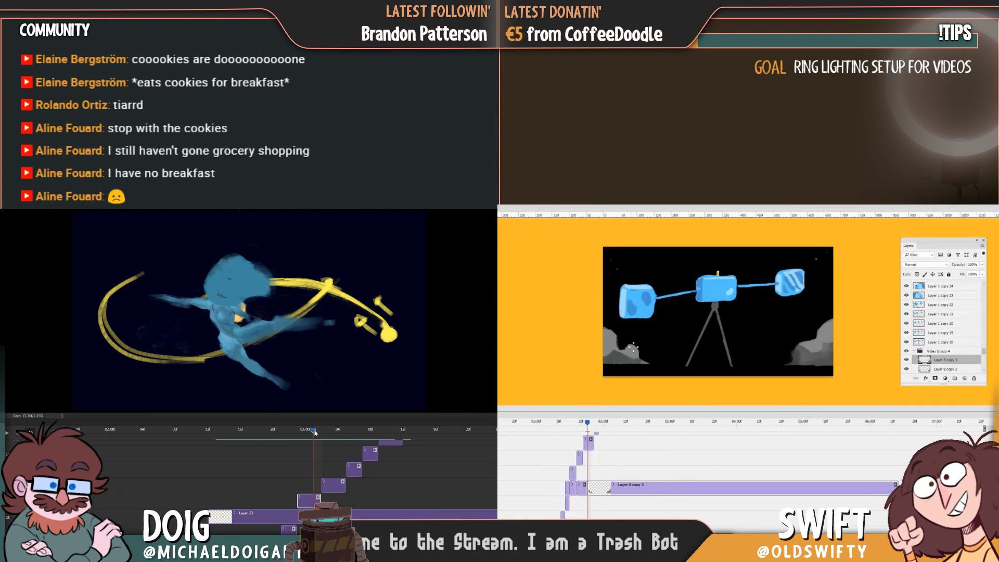
{"action": "left_click_drag", "start_coordinate": [311, 430], "coordinate": [224, 431]}
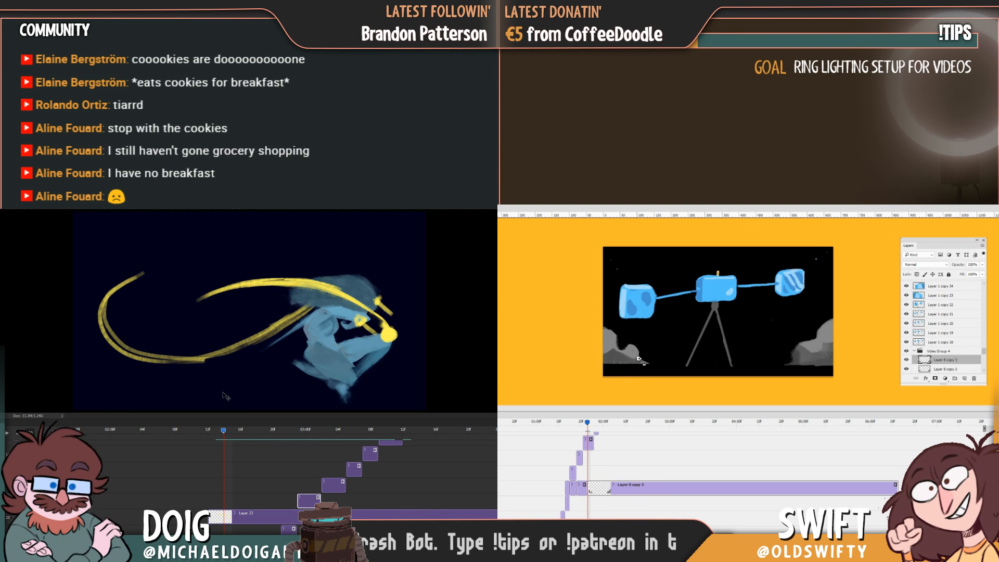
{"action": "left_click", "coordinate": [650, 342]}
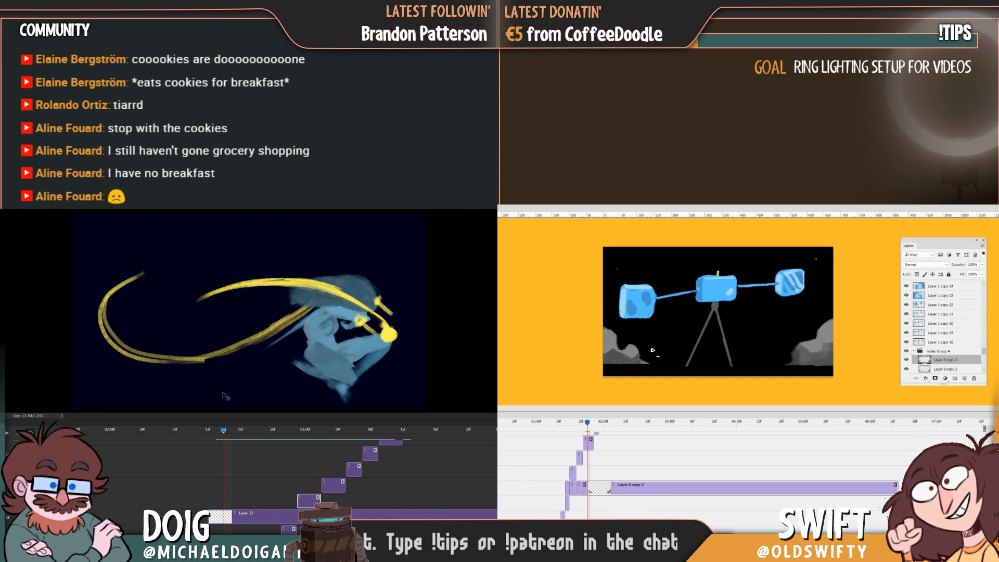
{"action": "left_click", "coordinate": [721, 331]}
{"action": "key", "text": "Right"}
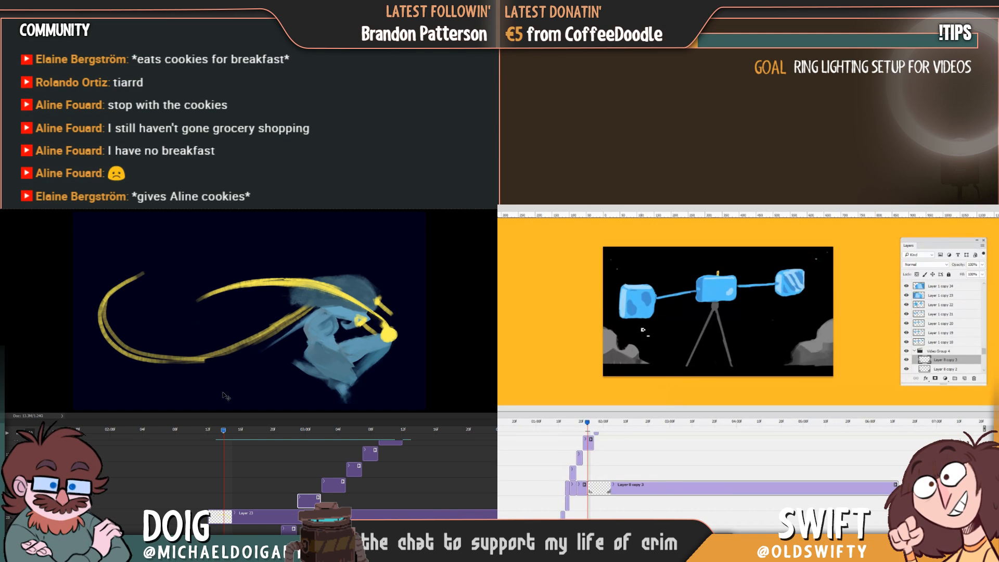
{"action": "left_click", "coordinate": [635, 349], "text": "ctrl"}
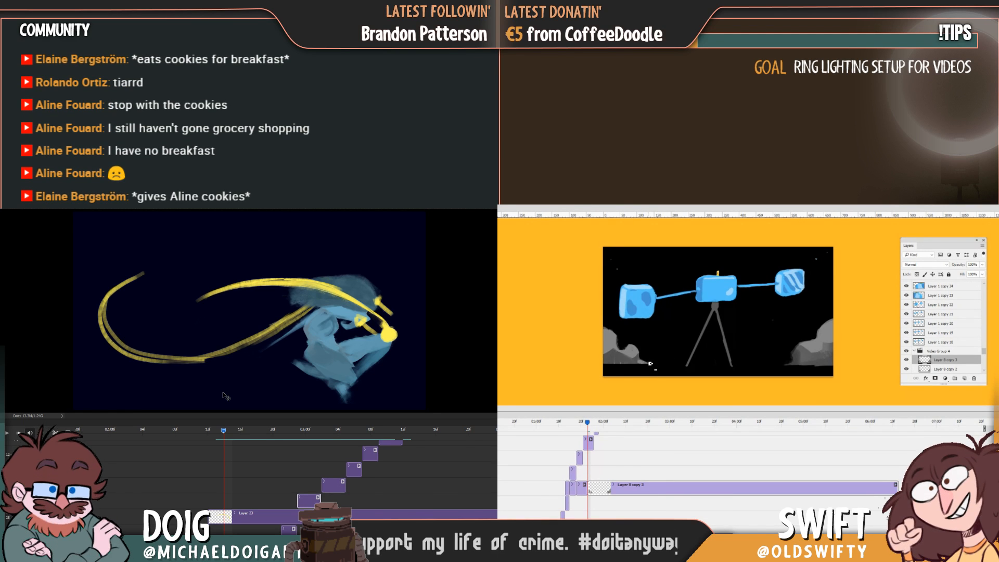
{"action": "key", "text": "Left"}
{"action": "key", "text": "Right"}
{"action": "key", "text": "Left"}
{"action": "key", "text": "Right"}
{"action": "key", "text": "Left"}
{"action": "key", "text": "Right"}
{"action": "key", "text": "Left"}
{"action": "key", "text": "Right"}
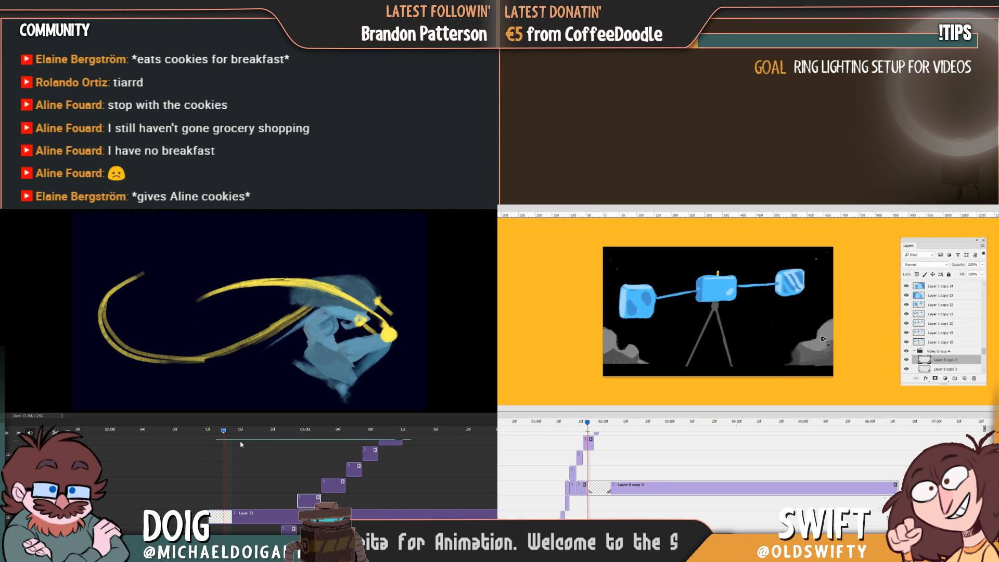
Scrub and play the blue figure's animation to check the motion through the twisting and lunging poses
{"action": "left_click_drag", "start_coordinate": [223, 431], "coordinate": [299, 446]}
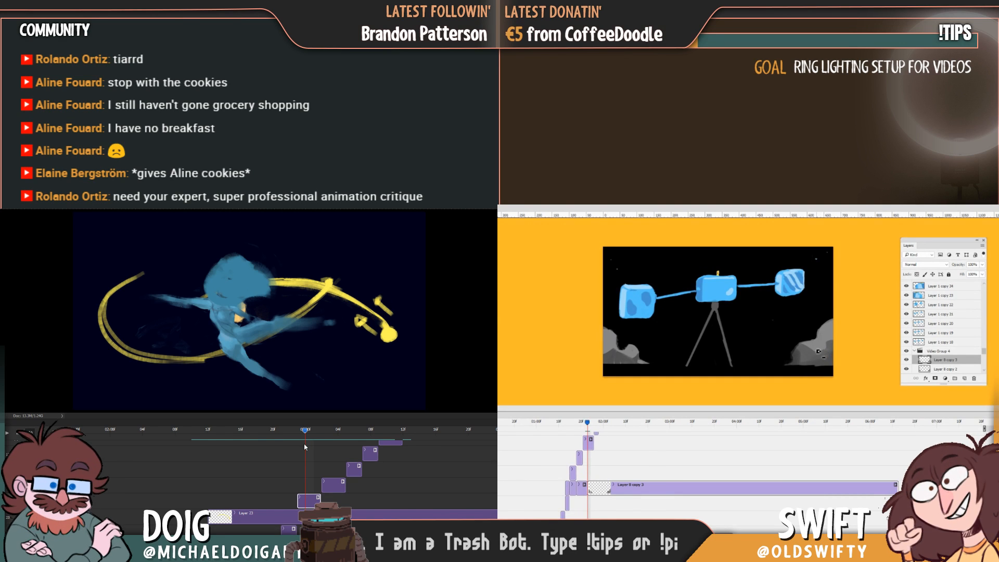
{"action": "left_click_drag", "start_coordinate": [292, 446], "coordinate": [329, 441]}
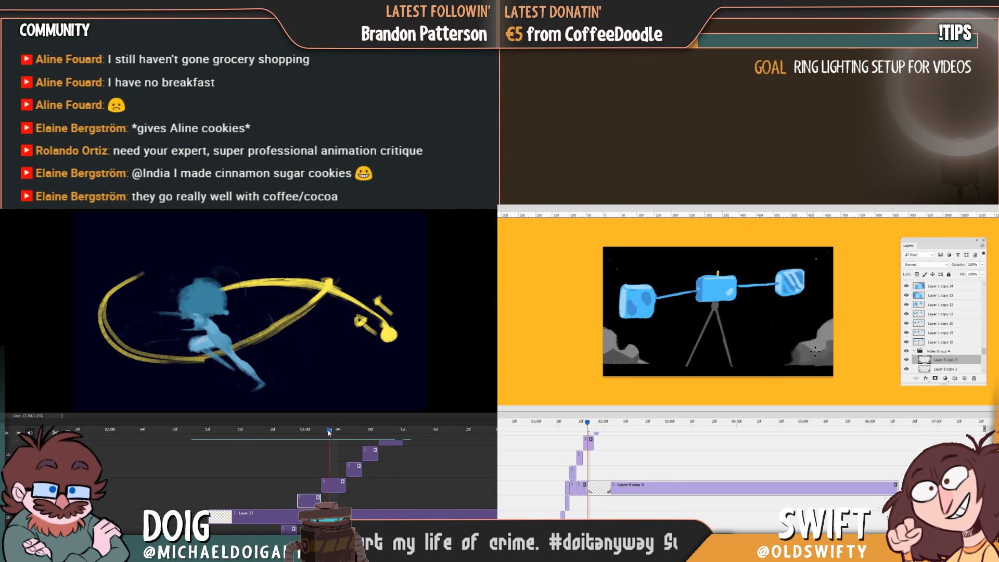
{"action": "mouse_move", "coordinate": [330, 432]}
{"action": "left_mouse_down"}
{"action": "mouse_move", "coordinate": [275, 432]}
{"action": "mouse_move", "coordinate": [315, 431]}
{"action": "left_mouse_up"}
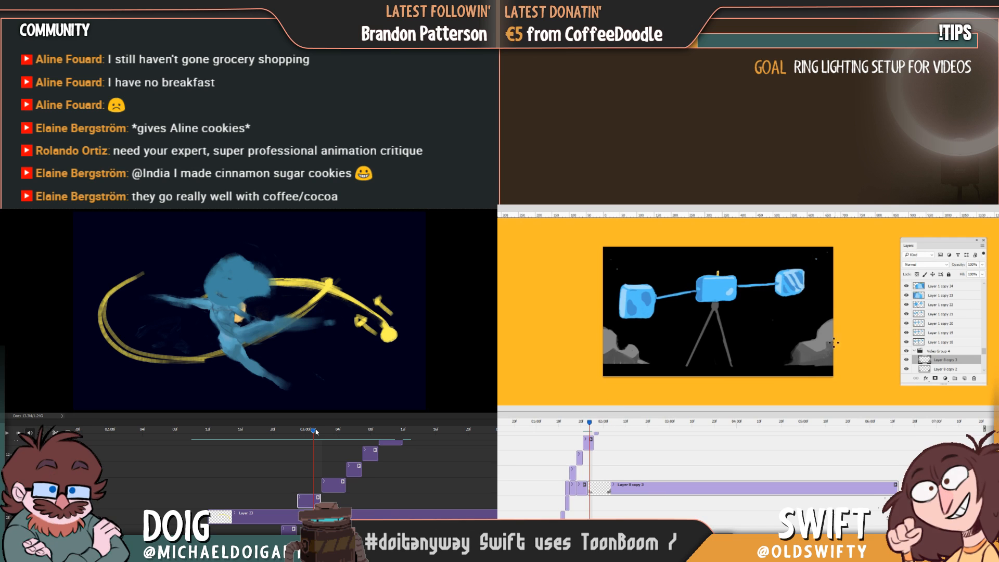
{"action": "left_click_drag", "start_coordinate": [317, 432], "coordinate": [347, 432]}
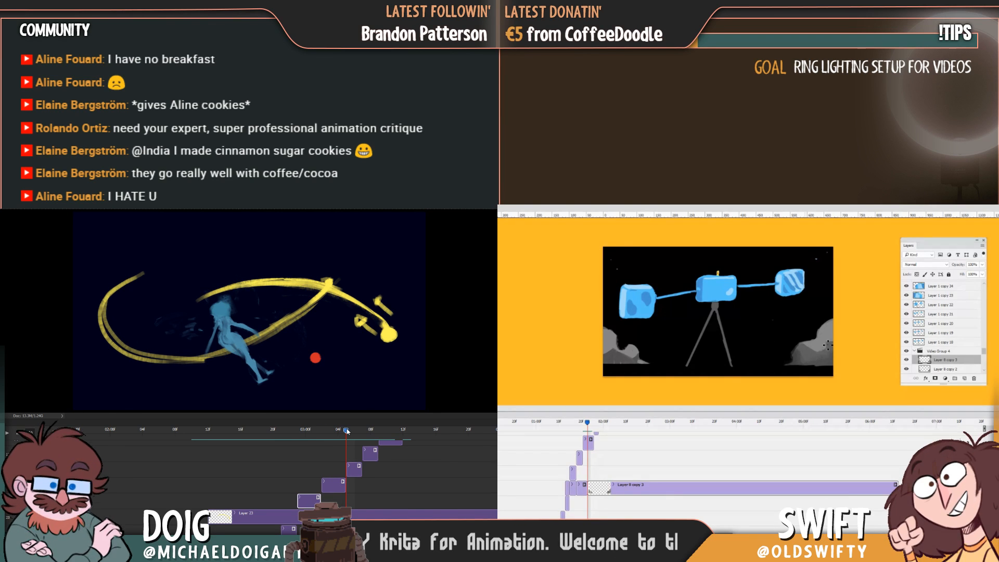
{"action": "left_click_drag", "start_coordinate": [346, 431], "coordinate": [248, 458]}
{"action": "key", "text": "space"}
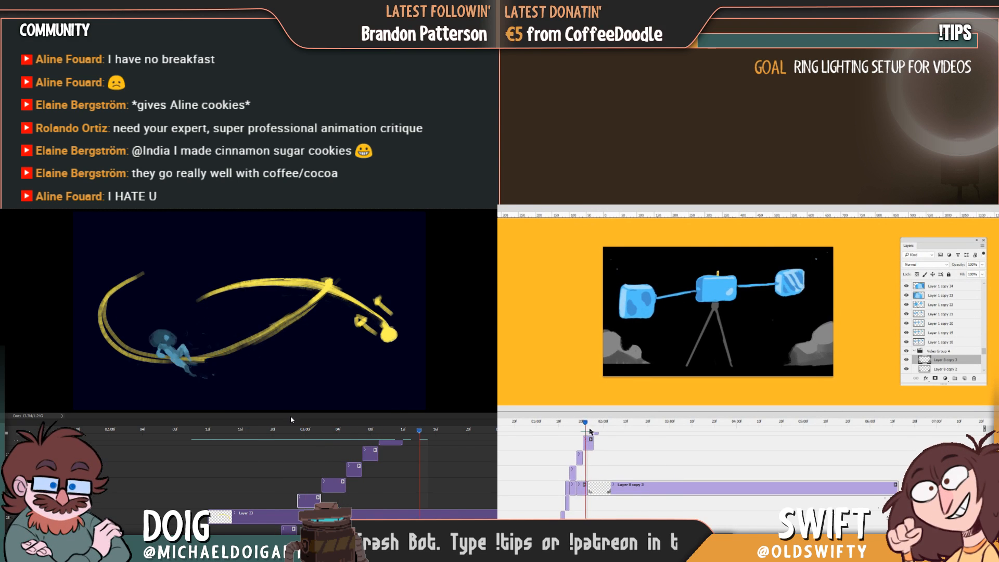
Duplicate the latest cloud layer and adjust the clip lengths so the copy starts at the wide blue-box pose
{"action": "left_click_drag", "start_coordinate": [596, 432], "coordinate": [596, 440]}
{"action": "left_click", "coordinate": [305, 432]}
{"action": "left_click", "coordinate": [289, 437]}
{"action": "left_click", "coordinate": [232, 440]}
{"action": "left_click_drag", "start_coordinate": [236, 449], "coordinate": [106, 457]}
{"action": "key", "text": "ctrl+j"}
{"action": "left_click", "coordinate": [585, 487]}
{"action": "key", "text": "space"}
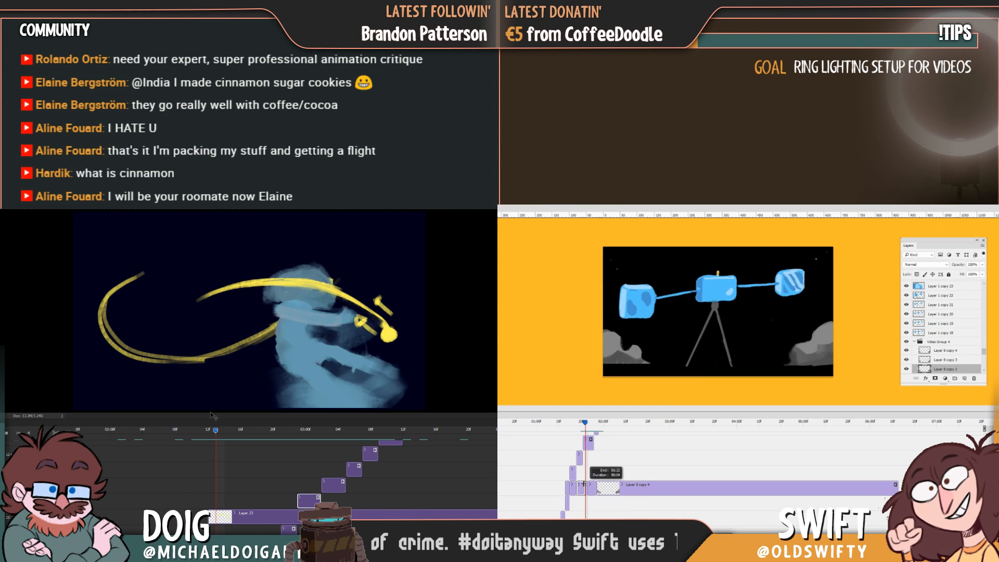
{"action": "key", "text": "space"}
{"action": "left_click_drag", "start_coordinate": [593, 489], "coordinate": [598, 489]}
{"action": "left_click_drag", "start_coordinate": [179, 430], "coordinate": [301, 431]}
{"action": "left_click", "coordinate": [582, 427]}
{"action": "left_click_drag", "start_coordinate": [581, 427], "coordinate": [597, 431]}
{"action": "left_click_drag", "start_coordinate": [300, 431], "coordinate": [302, 431]}
{"action": "left_click_drag", "start_coordinate": [598, 432], "coordinate": [600, 432]}
{"action": "left_click_drag", "start_coordinate": [303, 431], "coordinate": [264, 431]}
Transform the clouds on Layer 8 copy 4, tilting and lowering them until only the right-hand cloud stays on the canvas
{"action": "left_click", "coordinate": [614, 489]}
{"action": "left_click_drag", "start_coordinate": [719, 351], "coordinate": [738, 363]}
{"action": "left_click_drag", "start_coordinate": [265, 432], "coordinate": [254, 432]}
{"action": "left_click_drag", "start_coordinate": [739, 363], "coordinate": [754, 371]}
{"action": "left_click_drag", "start_coordinate": [254, 431], "coordinate": [249, 432]}
{"action": "left_click_drag", "start_coordinate": [754, 371], "coordinate": [761, 375]}
{"action": "left_click_drag", "start_coordinate": [214, 442], "coordinate": [223, 441]}
{"action": "left_click_drag", "start_coordinate": [761, 376], "coordinate": [761, 375]}
{"action": "left_click_drag", "start_coordinate": [223, 441], "coordinate": [300, 437]}
{"action": "key", "text": "ctrl+t"}
{"action": "left_click_drag", "start_coordinate": [555, 342], "coordinate": [552, 404]}
{"action": "left_click_drag", "start_coordinate": [299, 438], "coordinate": [296, 436]}
{"action": "left_click_drag", "start_coordinate": [788, 371], "coordinate": [788, 371]}
{"action": "left_click_drag", "start_coordinate": [297, 436], "coordinate": [291, 434]}
{"action": "left_click_drag", "start_coordinate": [788, 371], "coordinate": [788, 371]}
{"action": "left_click_drag", "start_coordinate": [291, 434], "coordinate": [286, 432]}
{"action": "left_click_drag", "start_coordinate": [788, 371], "coordinate": [790, 372]}
{"action": "left_click_drag", "start_coordinate": [286, 432], "coordinate": [278, 433]}
{"action": "left_click_drag", "start_coordinate": [789, 371], "coordinate": [791, 371]}
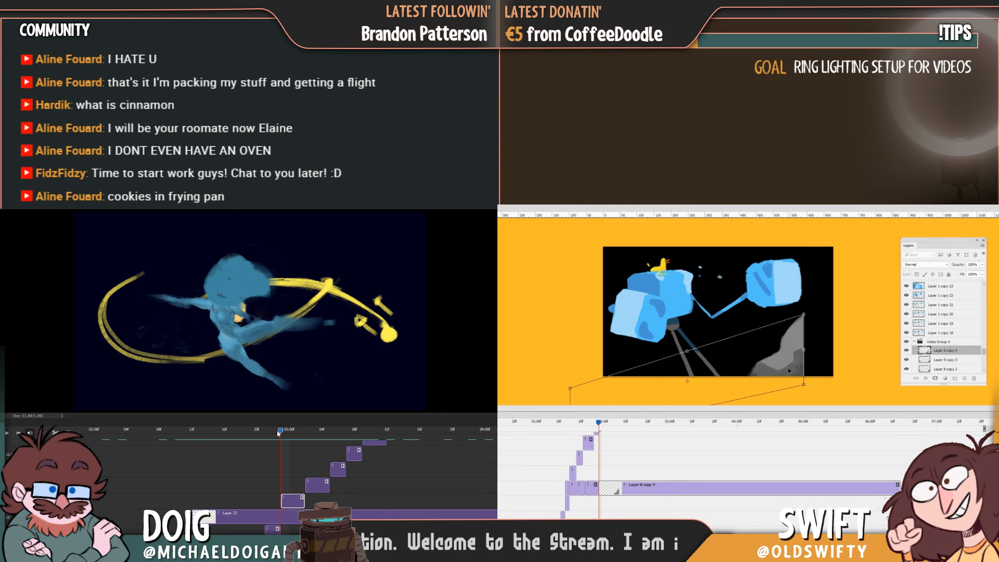
{"action": "key", "text": "Return"}
Lasso the cut-off right-hand cloud and warp it, pulling its upper-right part out beyond the canvas edge
{"action": "left_click_drag", "start_coordinate": [599, 428], "coordinate": [601, 428]}
{"action": "left_click_drag", "start_coordinate": [746, 312], "coordinate": [748, 398]}
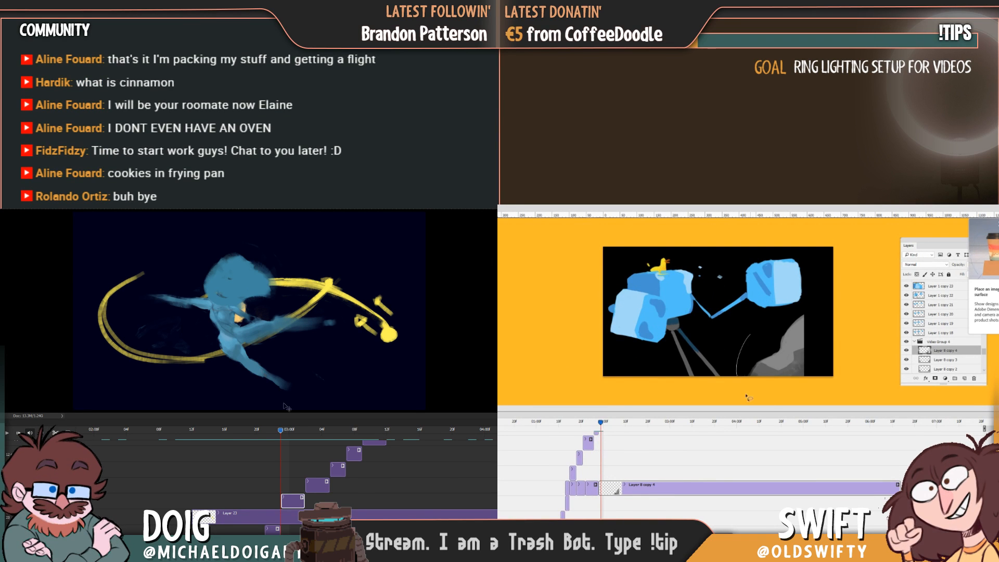
{"action": "right_click", "coordinate": [799, 344]}
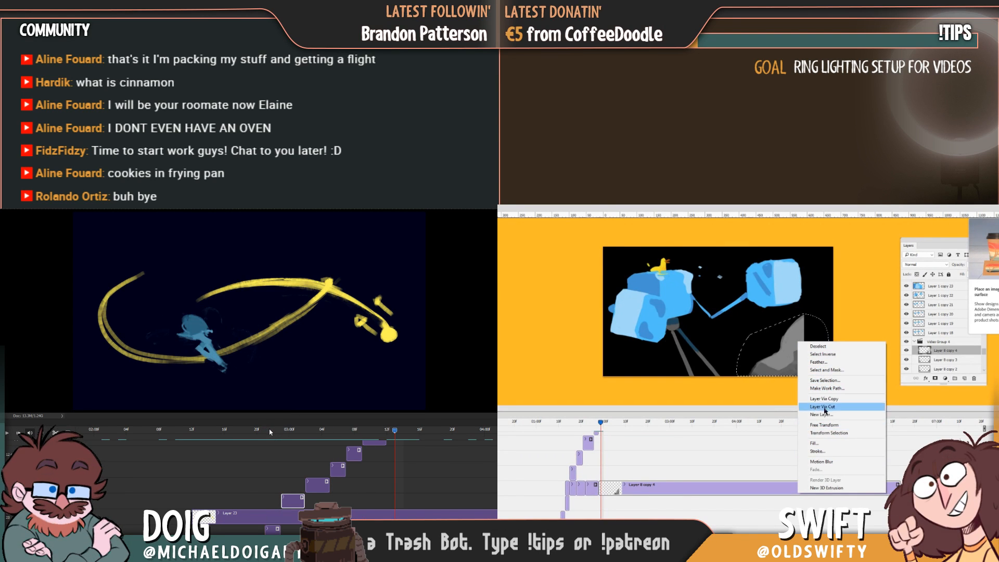
{"action": "left_click_drag", "start_coordinate": [270, 429], "coordinate": [337, 439]}
{"action": "left_click", "coordinate": [859, 399]}
{"action": "key", "text": "ctrl+t"}
{"action": "right_click", "coordinate": [813, 366]}
{"action": "left_click", "coordinate": [807, 418]}
{"action": "left_click_drag", "start_coordinate": [843, 331], "coordinate": [849, 325]}
{"action": "left_click_drag", "start_coordinate": [337, 439], "coordinate": [318, 439]}
{"action": "left_click_drag", "start_coordinate": [850, 326], "coordinate": [854, 322]}
{"action": "left_click_drag", "start_coordinate": [317, 438], "coordinate": [311, 439]}
{"action": "left_click_drag", "start_coordinate": [854, 322], "coordinate": [858, 318]}
{"action": "left_click_drag", "start_coordinate": [311, 439], "coordinate": [322, 439]}
{"action": "left_click_drag", "start_coordinate": [857, 318], "coordinate": [876, 316]}
{"action": "left_click_drag", "start_coordinate": [322, 438], "coordinate": [339, 440]}
Continue the cloud's warp, stretching its right side outward, tucking in its lower-left corner and rounding its top
{"action": "left_click_drag", "start_coordinate": [846, 362], "coordinate": [879, 367]}
{"action": "left_click_drag", "start_coordinate": [339, 440], "coordinate": [296, 441]}
{"action": "left_click_drag", "start_coordinate": [741, 375], "coordinate": [757, 381]}
{"action": "left_click_drag", "start_coordinate": [295, 441], "coordinate": [289, 431]}
{"action": "left_click_drag", "start_coordinate": [757, 381], "coordinate": [762, 385]}
{"action": "left_click_drag", "start_coordinate": [289, 431], "coordinate": [319, 430]}
{"action": "left_click_drag", "start_coordinate": [870, 311], "coordinate": [870, 327]}
{"action": "left_click_drag", "start_coordinate": [318, 430], "coordinate": [330, 431]}
{"action": "left_click_drag", "start_coordinate": [870, 328], "coordinate": [872, 340]}
{"action": "left_click_drag", "start_coordinate": [330, 431], "coordinate": [337, 430]}
{"action": "left_click_drag", "start_coordinate": [872, 340], "coordinate": [893, 353]}
{"action": "left_click_drag", "start_coordinate": [337, 431], "coordinate": [265, 438]}
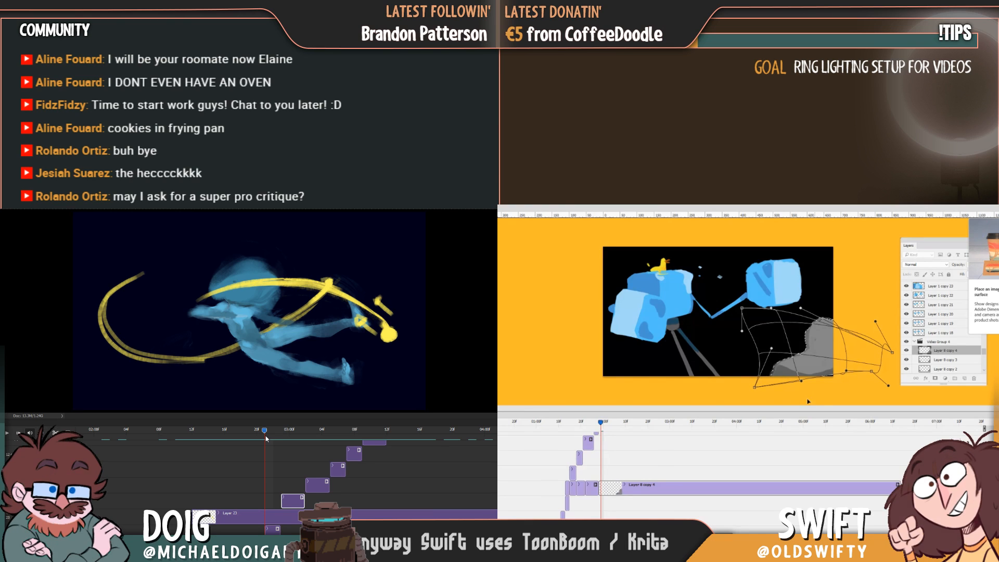
{"action": "key", "text": "Return"}
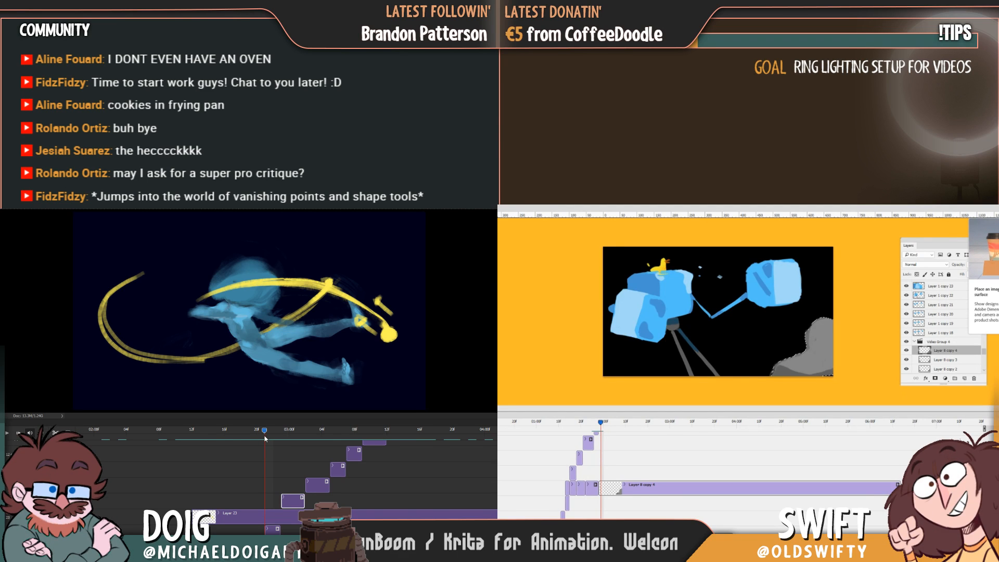
Shift the selected cloud on Layer 8 copy 4 inward, then transform it, skewing it against the canvas's lower-right corner
{"action": "left_click_drag", "start_coordinate": [812, 365], "coordinate": [786, 365]}
{"action": "left_click_drag", "start_coordinate": [275, 439], "coordinate": [282, 433]}
{"action": "mouse_move", "coordinate": [600, 425]}
{"action": "left_mouse_down"}
{"action": "mouse_move", "coordinate": [593, 429]}
{"action": "mouse_move", "coordinate": [601, 431]}
{"action": "left_mouse_up"}
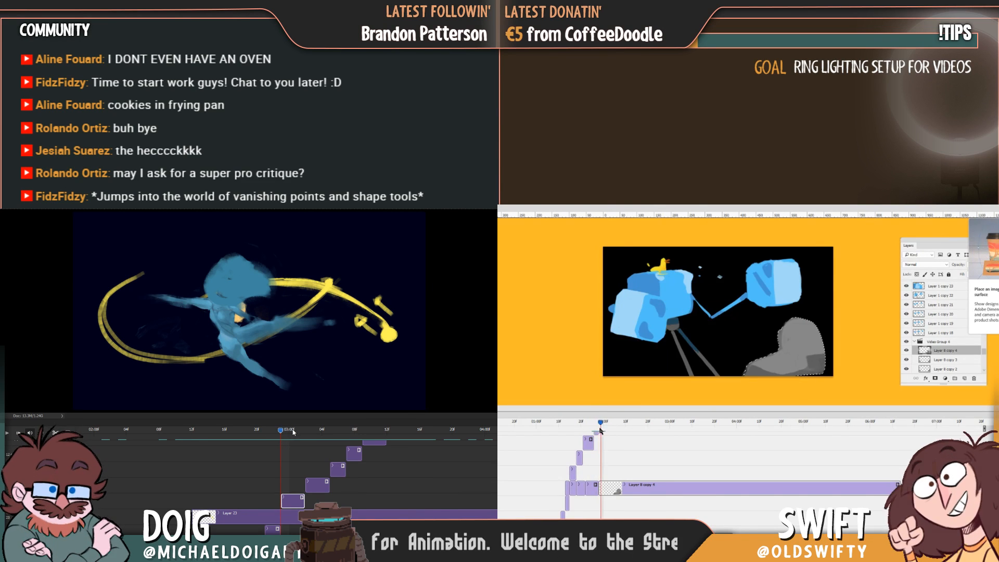
{"action": "key", "text": "ctrl+t"}
{"action": "left_click_drag", "start_coordinate": [801, 364], "coordinate": [825, 370]}
{"action": "left_click", "coordinate": [293, 432]}
{"action": "left_click", "coordinate": [309, 431]}
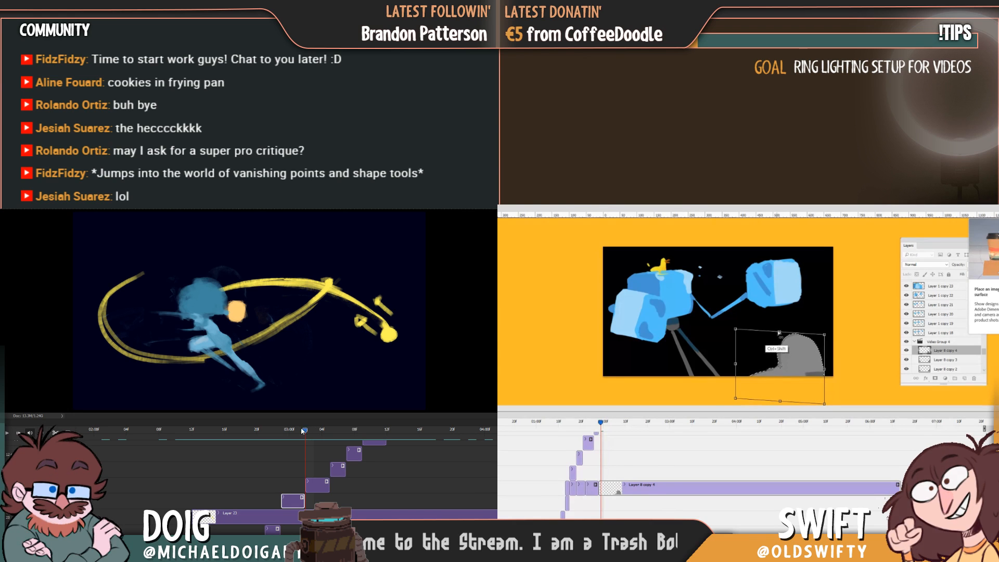
{"action": "left_click", "coordinate": [300, 431]}
{"action": "left_click_drag", "start_coordinate": [779, 332], "coordinate": [790, 333]}
{"action": "key", "text": "Return"}
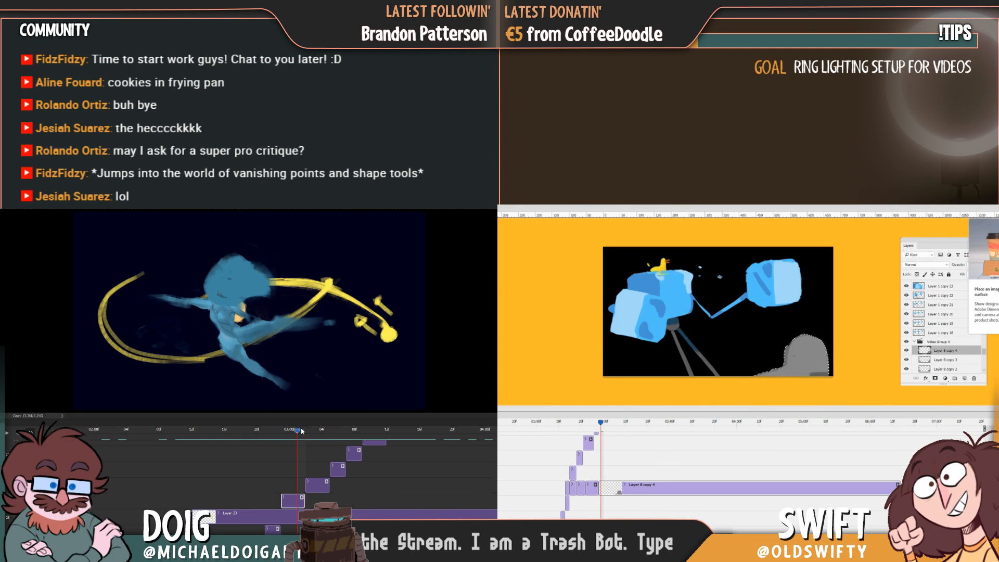
Lower the selected cloud into a smaller lump in the canvas's lower-right corner, comparing it with the adjacent frames
{"action": "left_click", "coordinate": [288, 431]}
{"action": "left_click", "coordinate": [599, 423]}
{"action": "left_click_drag", "start_coordinate": [601, 428], "coordinate": [599, 425]}
{"action": "left_click_drag", "start_coordinate": [288, 432], "coordinate": [306, 431]}
{"action": "left_click_drag", "start_coordinate": [805, 371], "coordinate": [794, 381]}
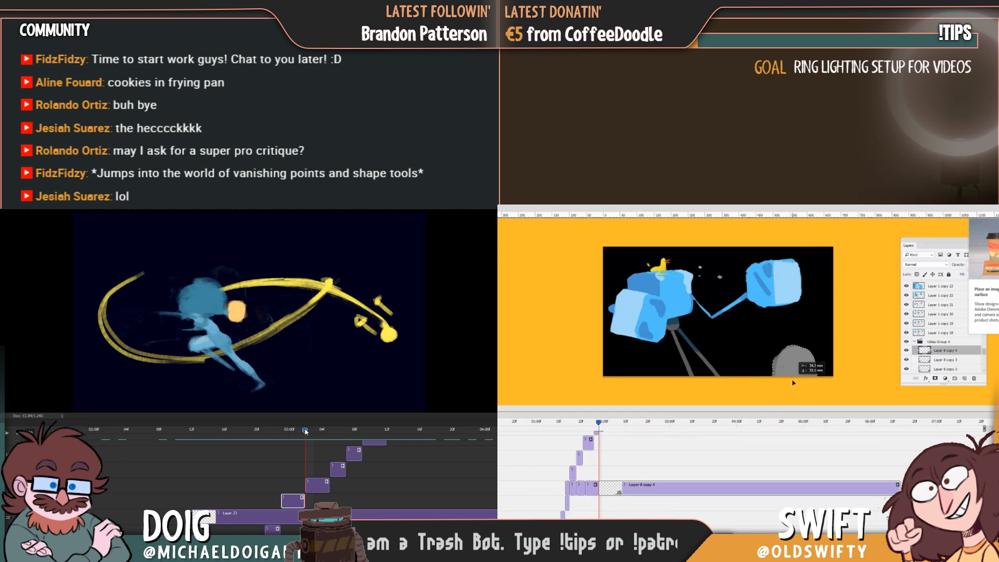
{"action": "left_click_drag", "start_coordinate": [305, 432], "coordinate": [297, 431]}
{"action": "left_click_drag", "start_coordinate": [794, 381], "coordinate": [792, 388]}
{"action": "left_click_drag", "start_coordinate": [600, 428], "coordinate": [601, 427]}
{"action": "left_click_drag", "start_coordinate": [290, 431], "coordinate": [326, 427]}
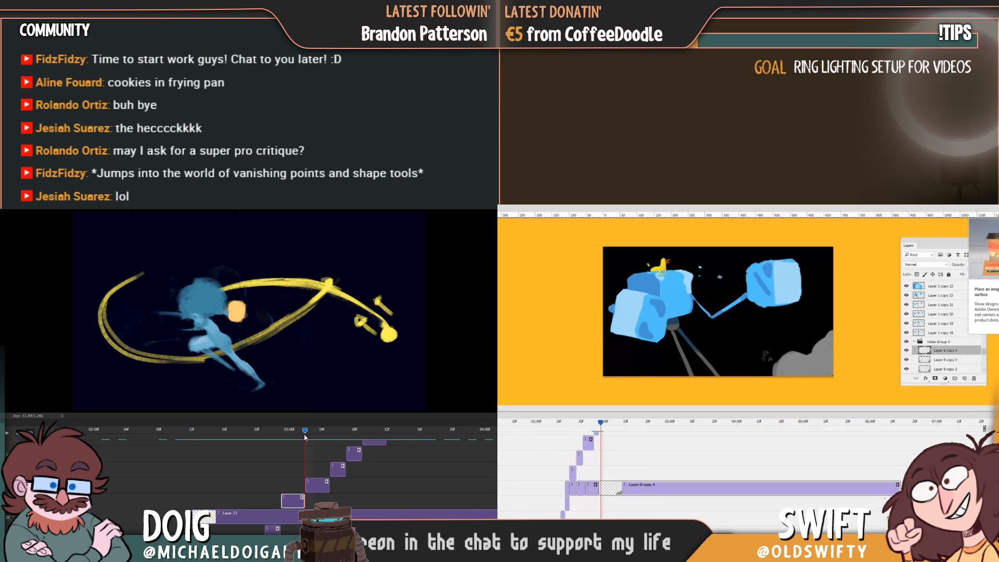
Brush darker grey shading into the lower-right cloud on Layer 8 copy 4 while checking the blue figure's neighbouring poses
{"action": "left_click_drag", "start_coordinate": [298, 434], "coordinate": [308, 434]}
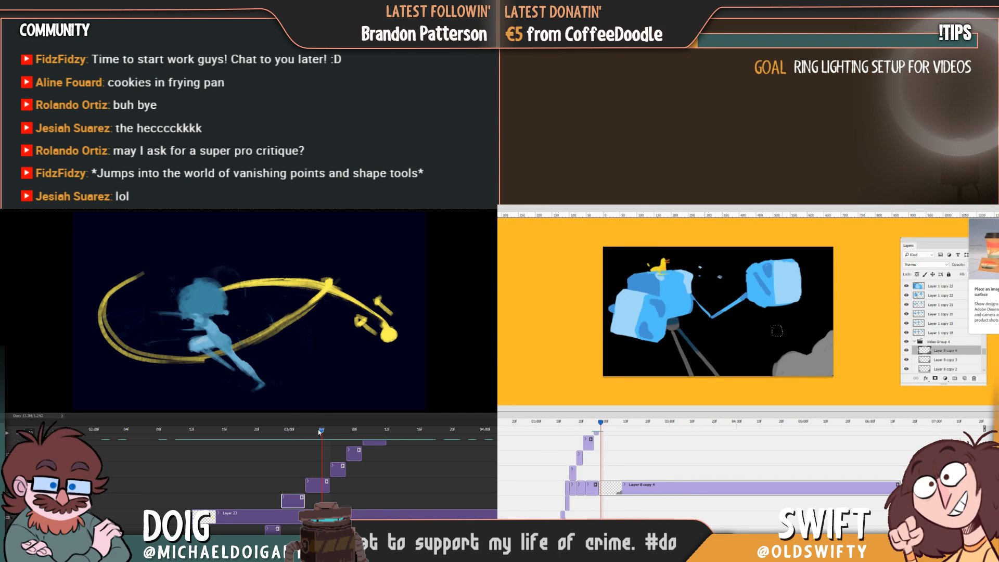
{"action": "key", "text": "Right"}
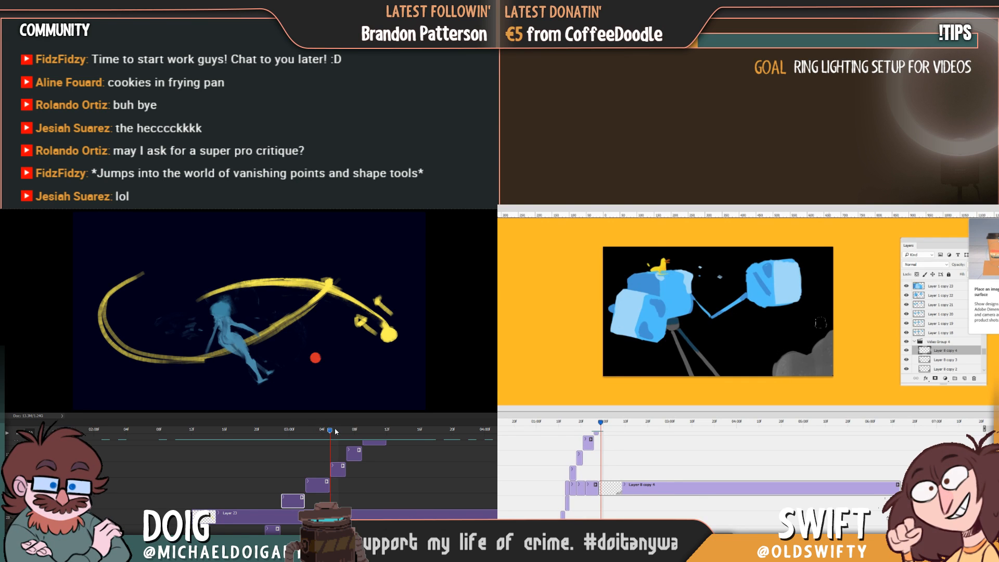
{"action": "left_click_drag", "start_coordinate": [311, 432], "coordinate": [281, 429]}
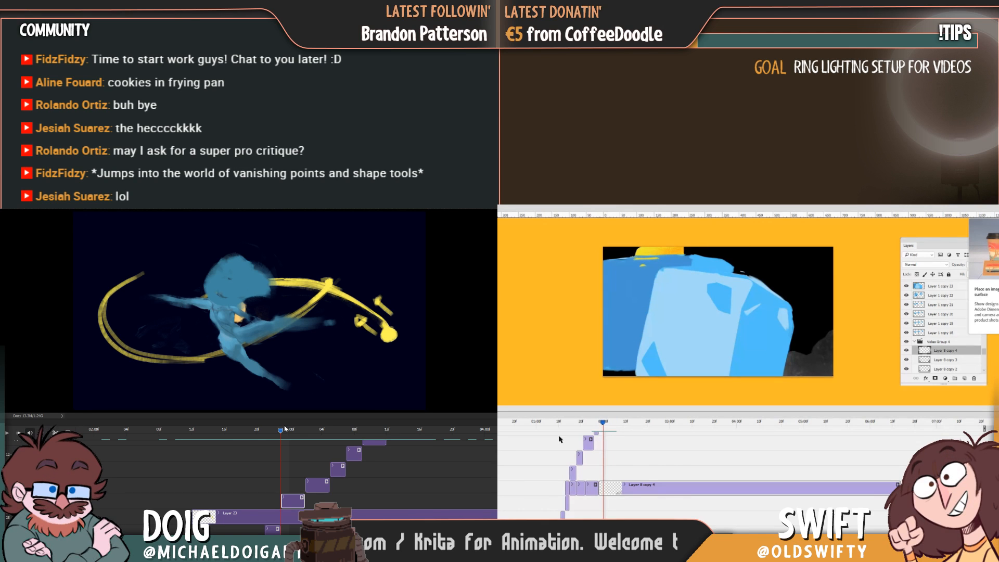
{"action": "left_click", "coordinate": [278, 429]}
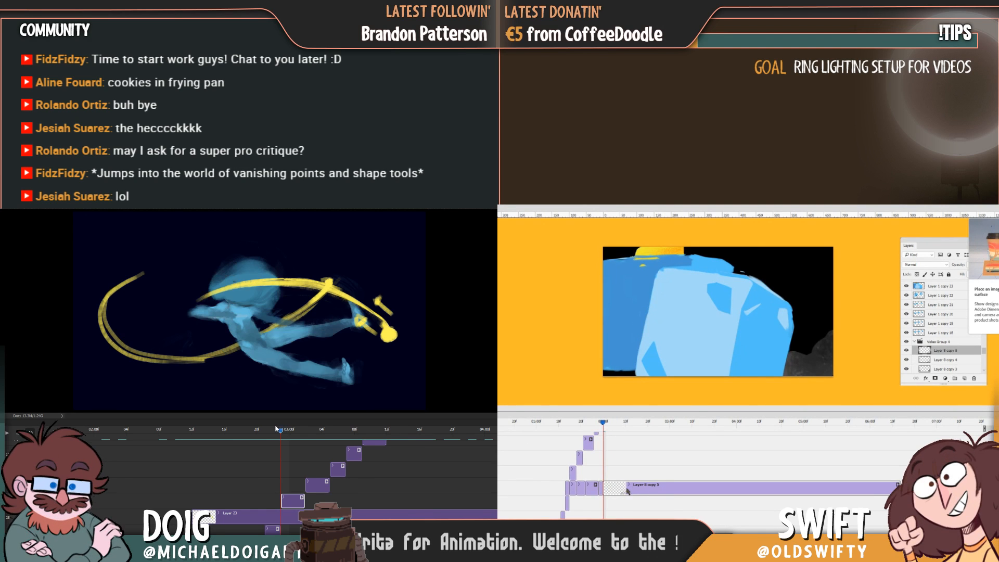
End the cloud clips with the wide blue-box pose and refine the shading on Layer 8 copy 4's lower-right cloud
{"action": "left_click_drag", "start_coordinate": [284, 429], "coordinate": [298, 430]}
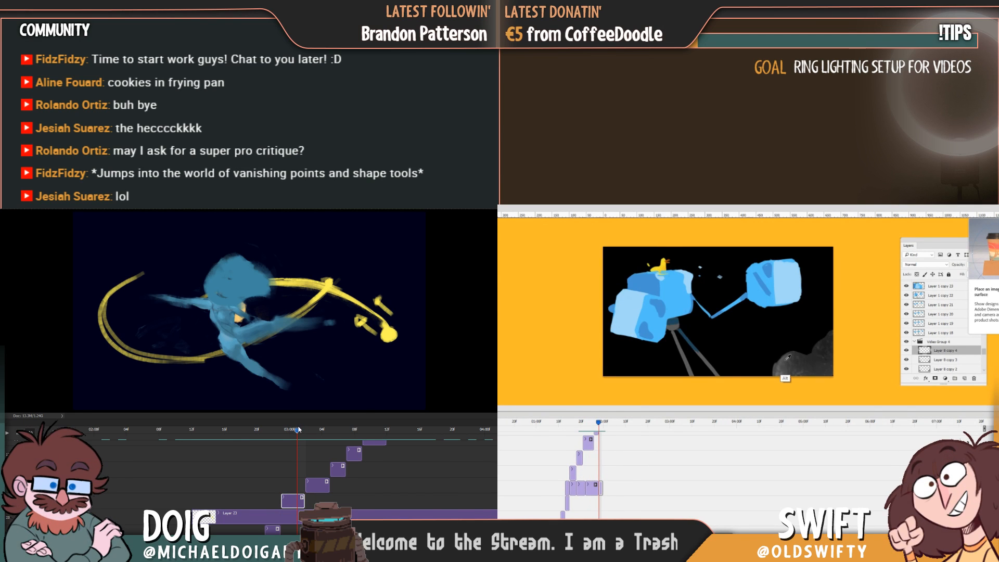
{"action": "left_click_drag", "start_coordinate": [274, 428], "coordinate": [309, 426]}
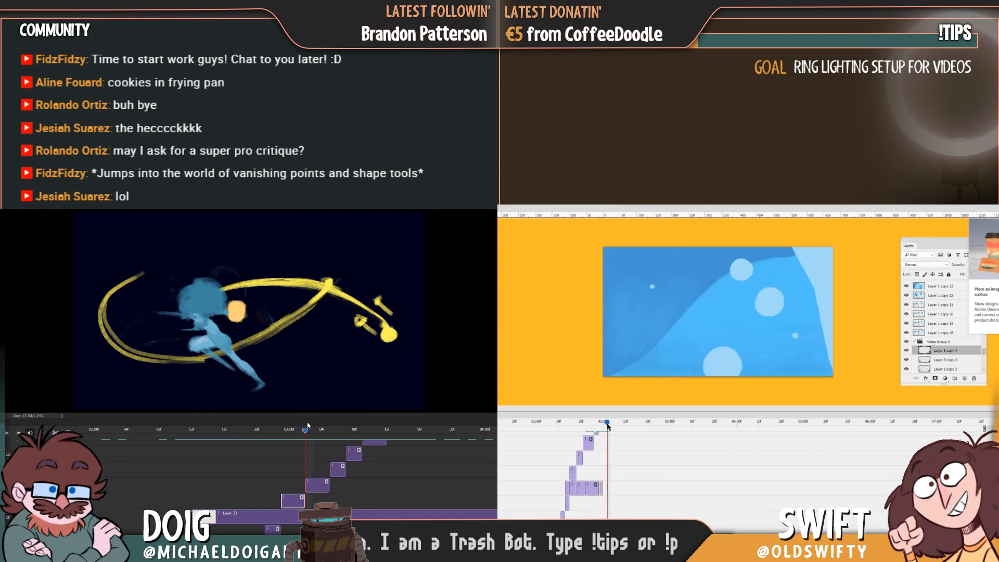
{"action": "left_click_drag", "start_coordinate": [305, 424], "coordinate": [294, 423]}
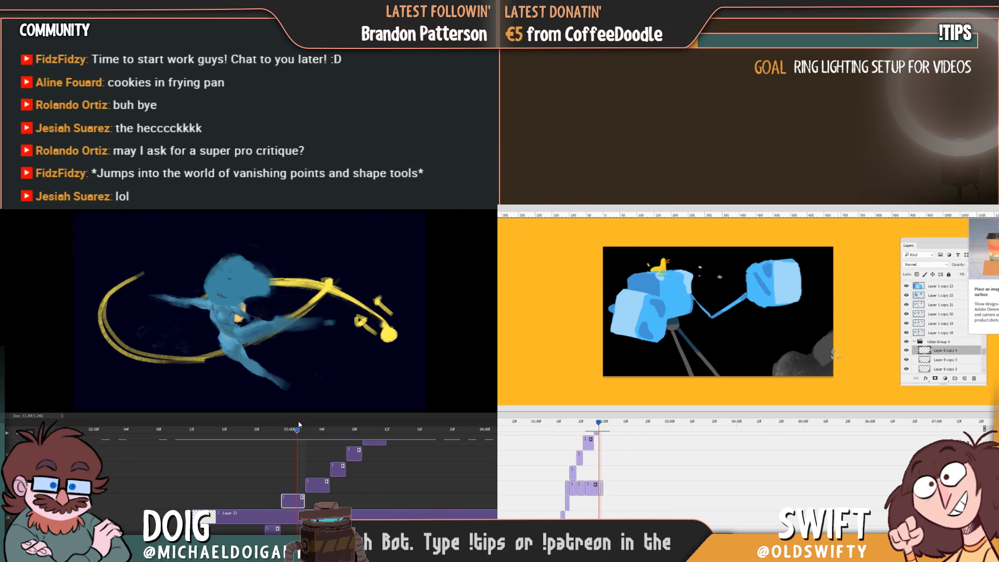
{"action": "mouse_move", "coordinate": [298, 431]}
{"action": "left_mouse_down"}
{"action": "mouse_move", "coordinate": [313, 430]}
{"action": "mouse_move", "coordinate": [300, 431]}
{"action": "left_mouse_up"}
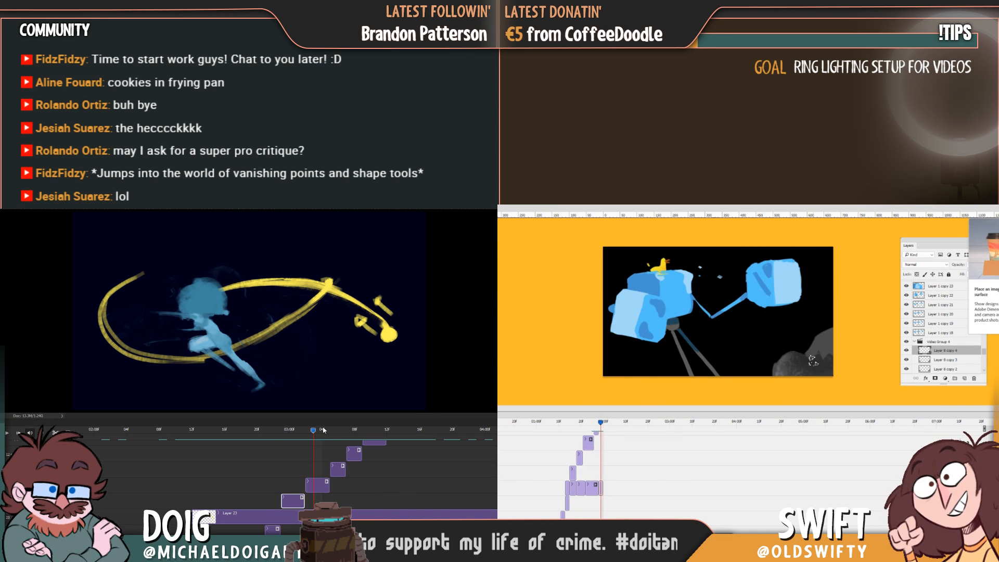
{"action": "left_click", "coordinate": [322, 430]}
{"action": "left_click_drag", "start_coordinate": [333, 430], "coordinate": [298, 432]}
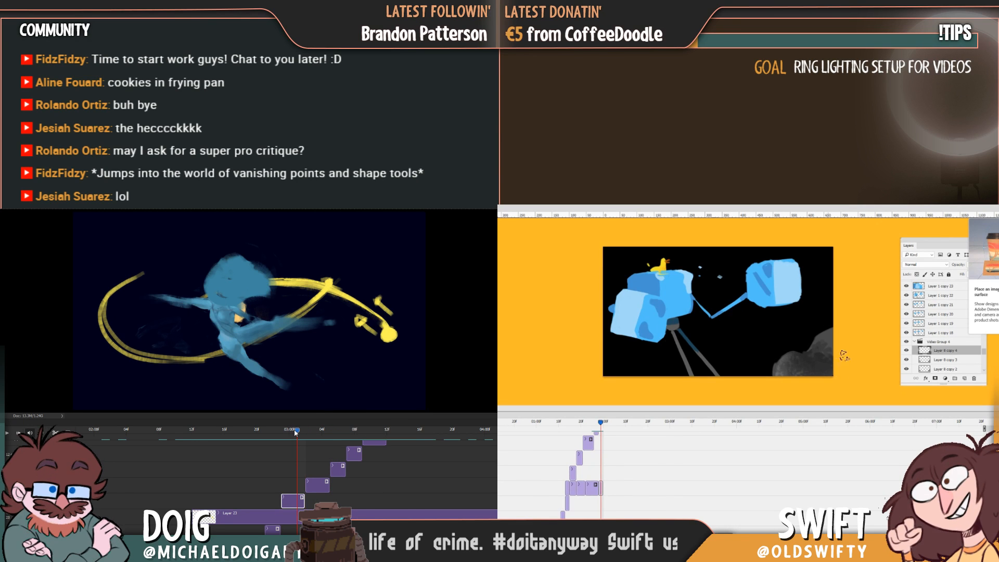
Review the cloud frames back to the level blue-box pose and lasso the blue figure's downward-pointing leg
{"action": "left_click_drag", "start_coordinate": [600, 424], "coordinate": [529, 423]}
{"action": "mouse_move", "coordinate": [295, 433]}
{"action": "left_mouse_down"}
{"action": "mouse_move", "coordinate": [262, 438]}
{"action": "mouse_move", "coordinate": [345, 426]}
{"action": "mouse_move", "coordinate": [293, 430]}
{"action": "left_mouse_up"}
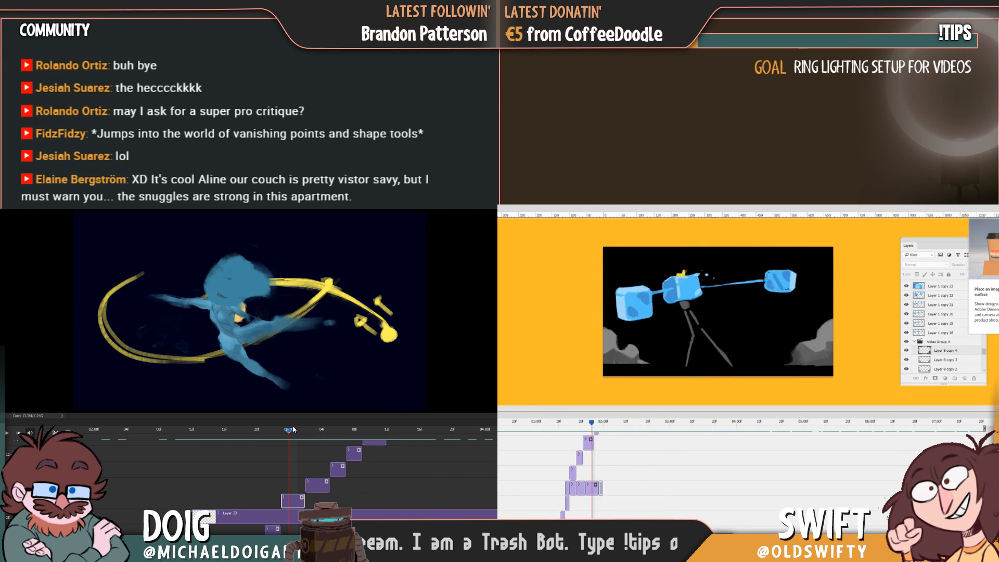
{"action": "mouse_move", "coordinate": [293, 430]}
{"action": "left_mouse_down"}
{"action": "mouse_move", "coordinate": [245, 430]}
{"action": "mouse_move", "coordinate": [289, 428]}
{"action": "left_mouse_up"}
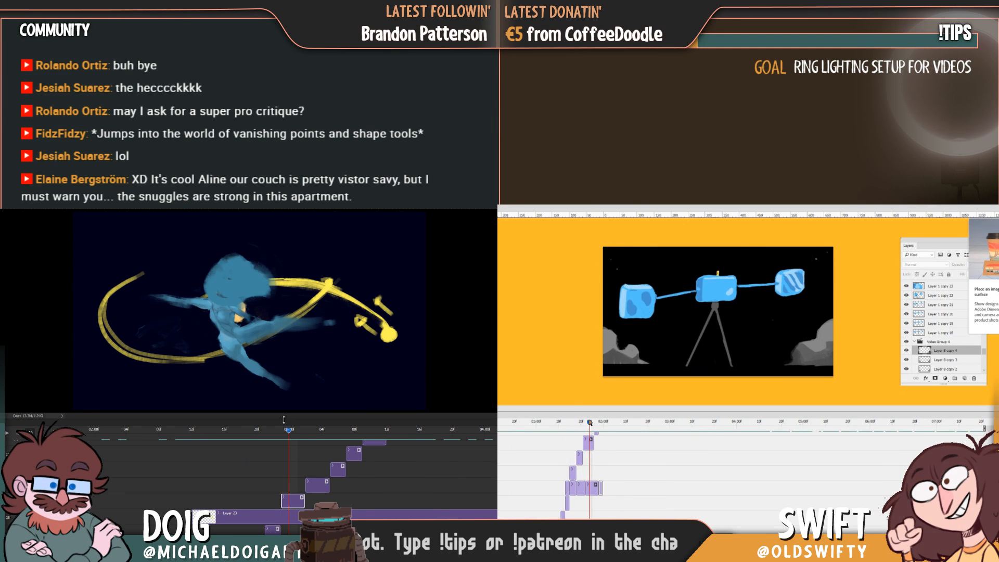
{"action": "left_click_drag", "start_coordinate": [593, 421], "coordinate": [571, 433]}
{"action": "left_click_drag", "start_coordinate": [255, 346], "coordinate": [252, 336]}
{"action": "left_click_drag", "start_coordinate": [571, 433], "coordinate": [587, 428]}
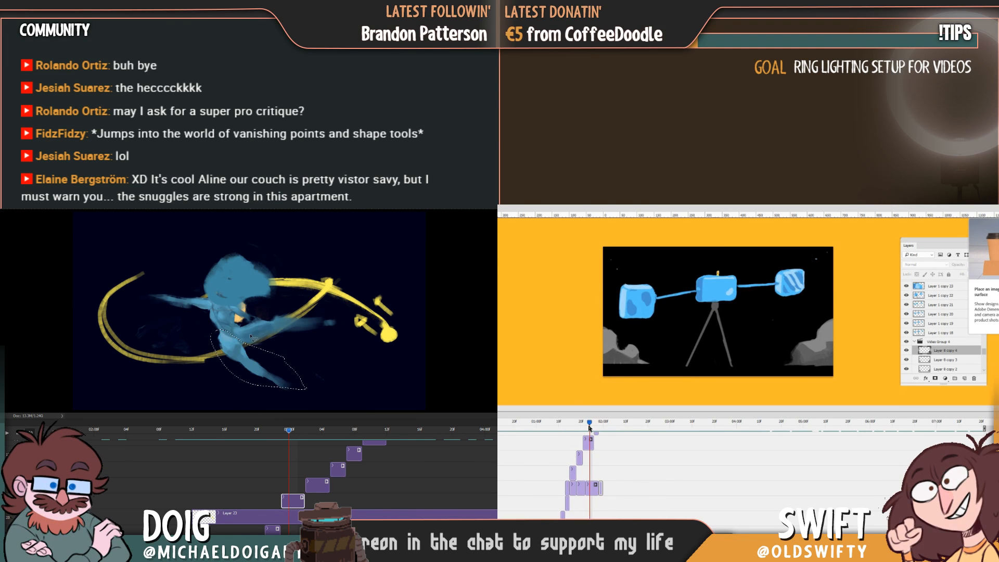
Retime the Layer 8 copy 3 cloud clip around the tilted blue-box pose and repaint the figure's lassoed leg bent at the knee
{"action": "left_click_drag", "start_coordinate": [580, 495], "coordinate": [583, 491]}
{"action": "left_click", "coordinate": [592, 489]}
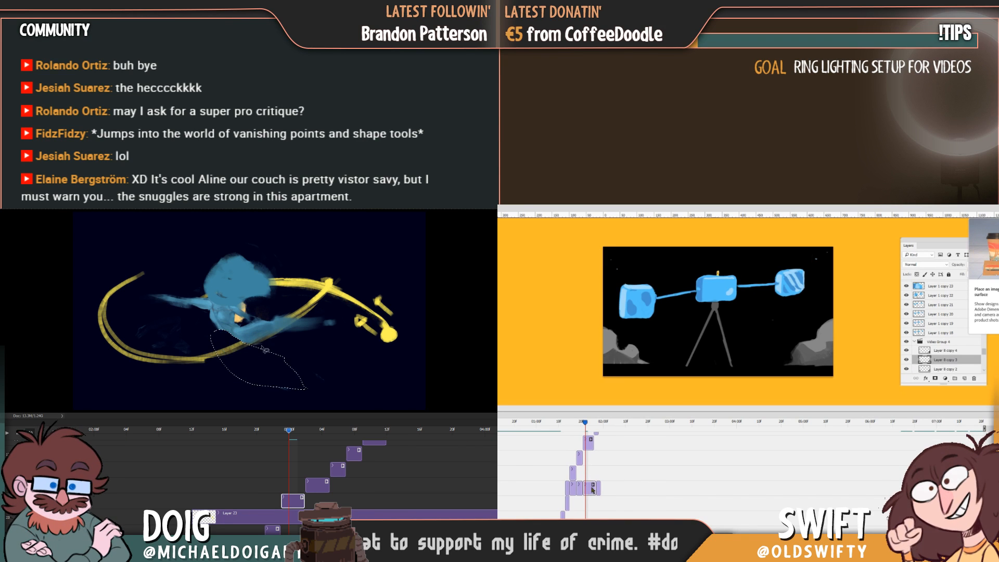
{"action": "left_click_drag", "start_coordinate": [587, 426], "coordinate": [597, 426]}
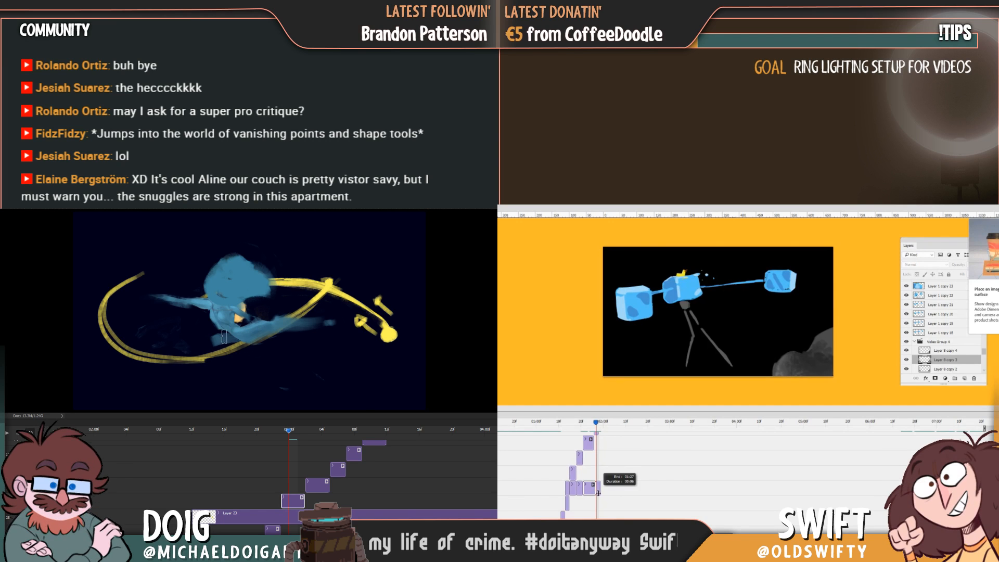
{"action": "left_click_drag", "start_coordinate": [600, 492], "coordinate": [600, 489]}
{"action": "left_click", "coordinate": [598, 422]}
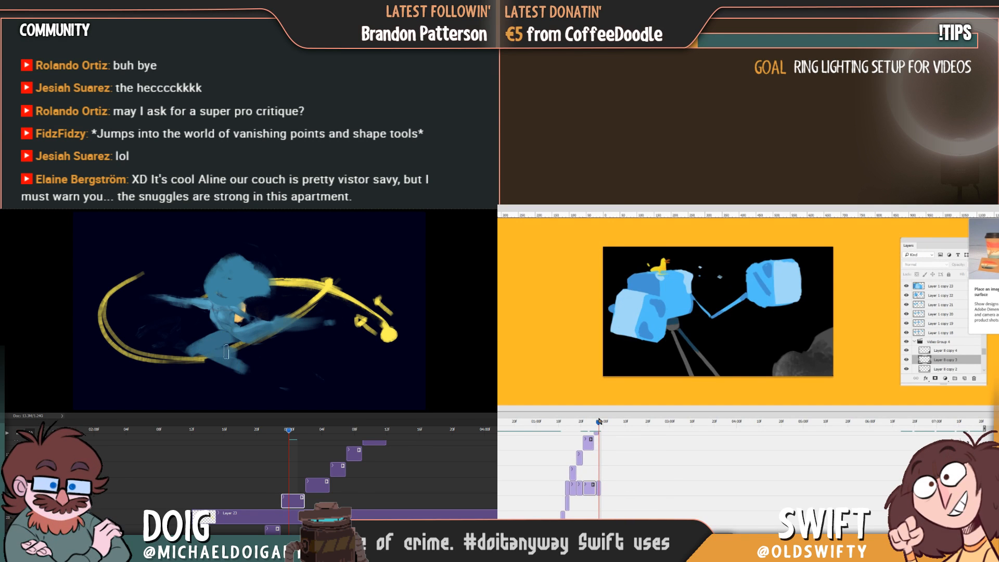
Adjust the cut between the Layer 8 copy 2 and copy 3 cloud clips and play back the blue-box animation
{"action": "key", "text": "space"}
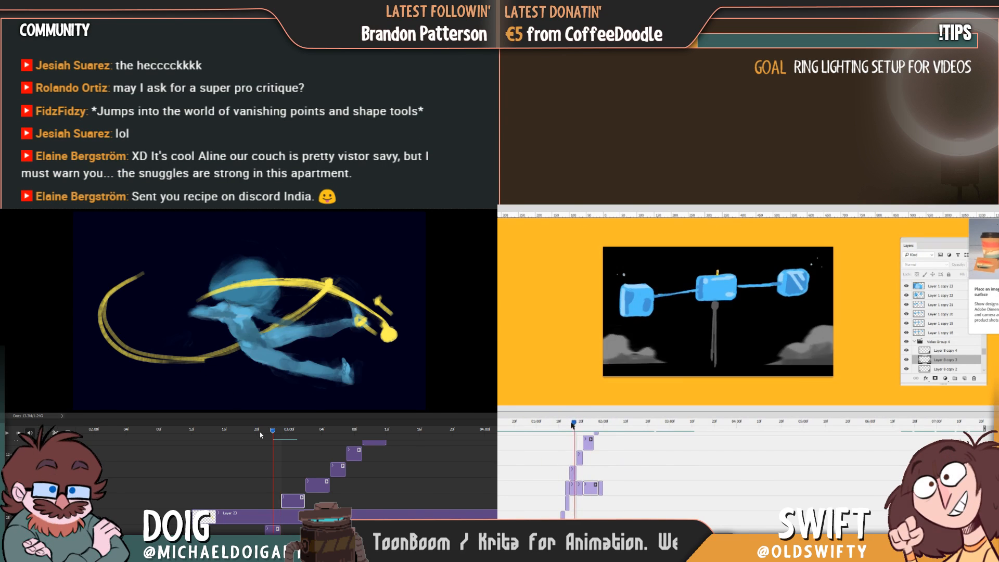
{"action": "left_click", "coordinate": [280, 430]}
{"action": "left_click_drag", "start_coordinate": [306, 432], "coordinate": [267, 437]}
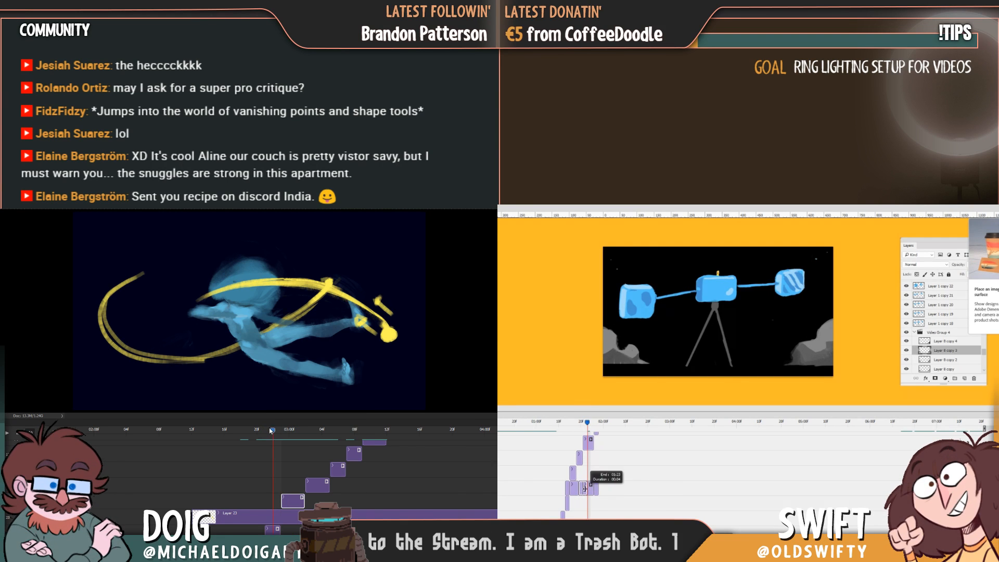
{"action": "left_click", "coordinate": [595, 487]}
{"action": "left_click_drag", "start_coordinate": [268, 431], "coordinate": [286, 431]}
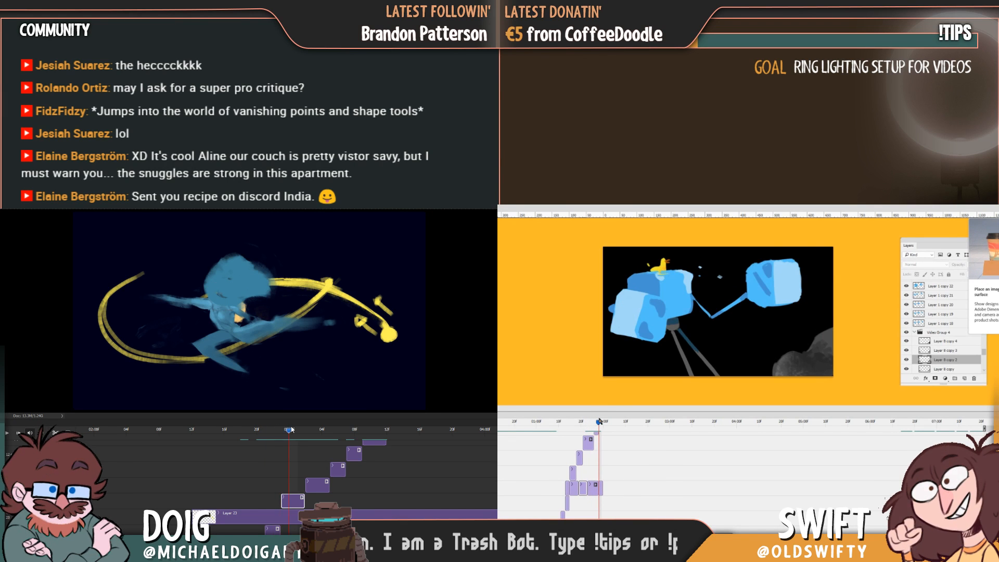
{"action": "left_click_drag", "start_coordinate": [599, 421], "coordinate": [534, 422]}
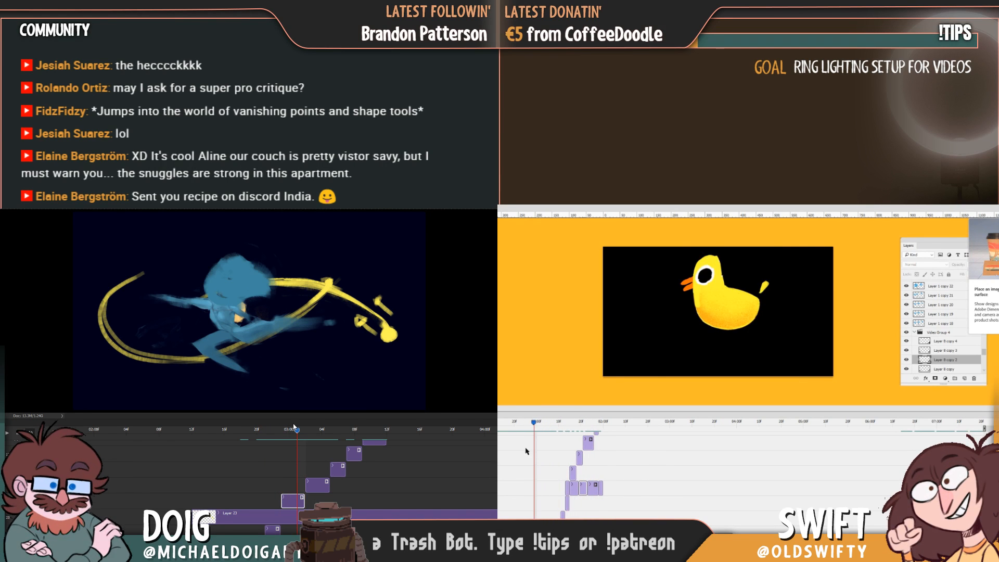
{"action": "key", "text": "space"}
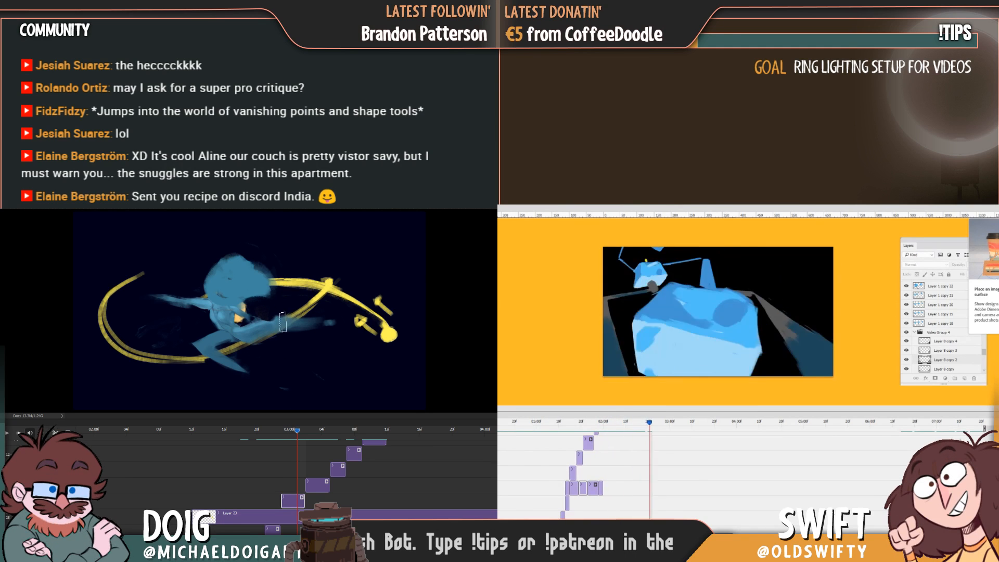
Remove the figure's outstretched back leg with a lasso selection and repaint it reaching down to the lower right
{"action": "mouse_move", "coordinate": [237, 325]}
{"action": "left_mouse_down"}
{"action": "mouse_move", "coordinate": [245, 347]}
{"action": "mouse_move", "coordinate": [281, 354]}
{"action": "mouse_move", "coordinate": [338, 324]}
{"action": "mouse_move", "coordinate": [318, 313]}
{"action": "mouse_move", "coordinate": [281, 316]}
{"action": "left_mouse_up"}
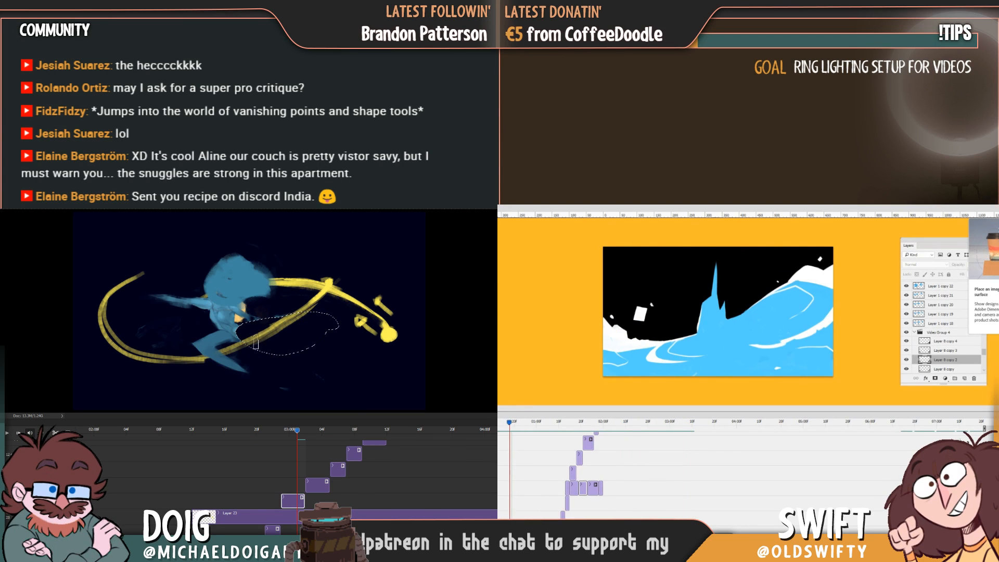
{"action": "key", "text": "ctrl+d"}
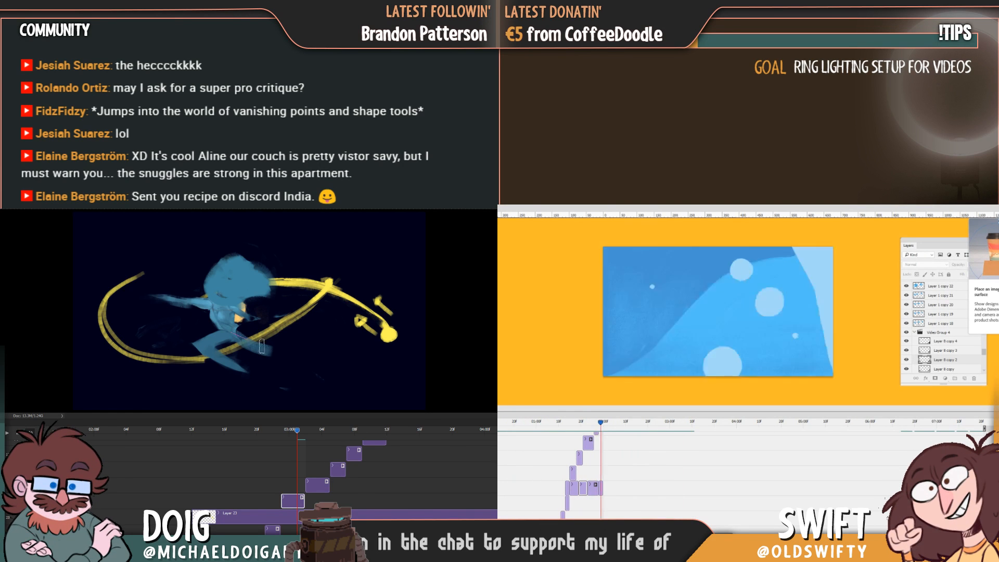
{"action": "left_click_drag", "start_coordinate": [247, 340], "coordinate": [313, 354]}
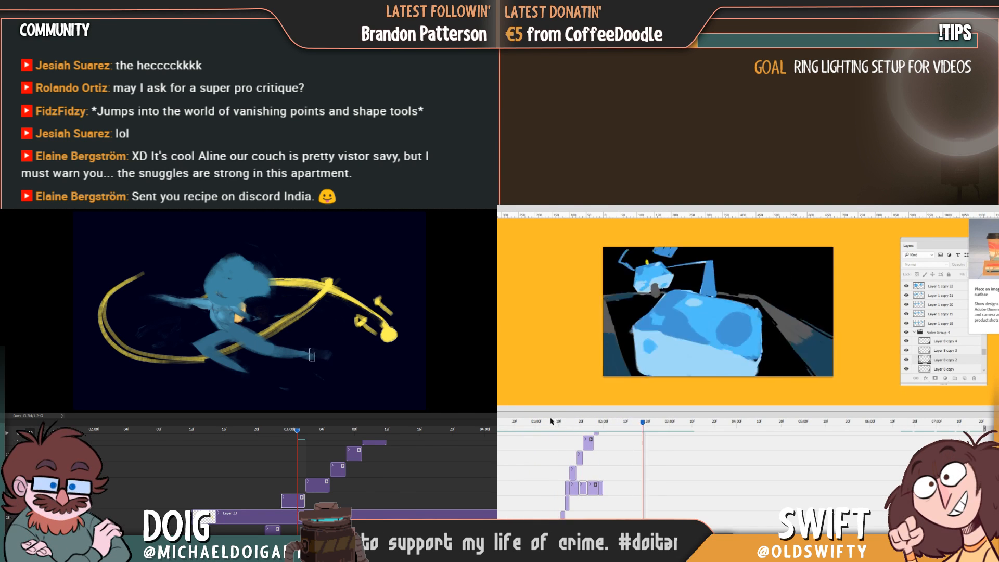
Examine the frames around the tilted blue-box pose, lassoing the background clouds for comparison, and clear the selection
{"action": "key", "text": "Left"}
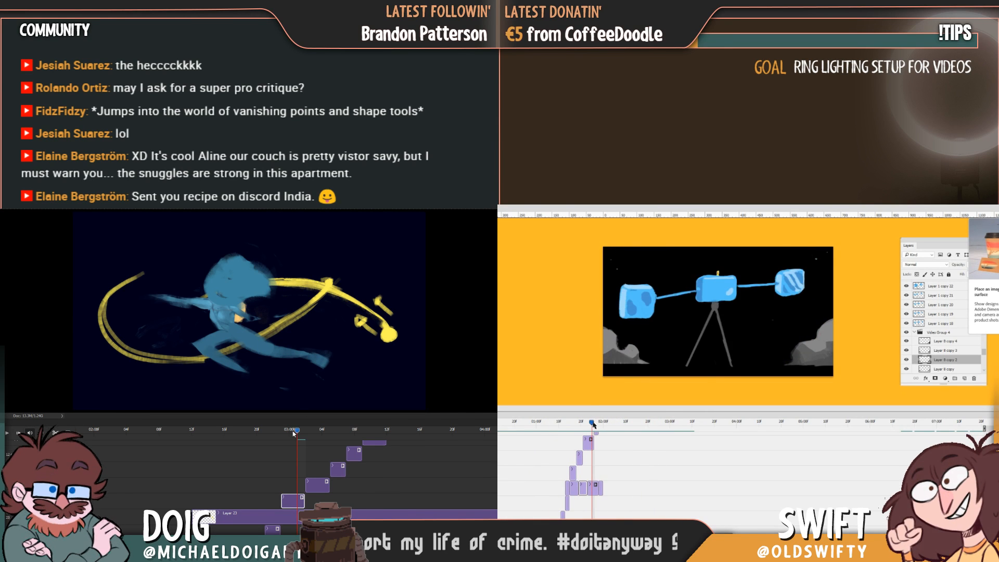
{"action": "key", "text": "Right"}
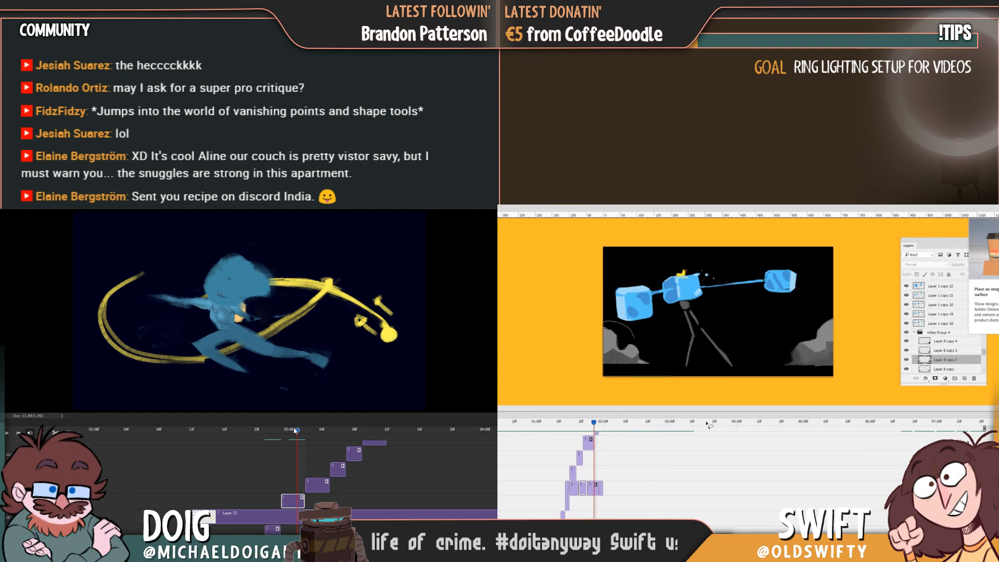
{"action": "key", "text": "Left"}
{"action": "mouse_move", "coordinate": [783, 343]}
{"action": "left_mouse_down"}
{"action": "mouse_move", "coordinate": [731, 375]}
{"action": "mouse_move", "coordinate": [635, 338]}
{"action": "left_mouse_up"}
{"action": "key", "text": "Right"}
{"action": "key", "text": "Right"}
{"action": "key", "text": "Right"}
{"action": "key", "text": "Right"}
{"action": "key", "text": "Right"}
{"action": "key", "text": "Right"}
{"action": "key", "text": "ctrl+d"}
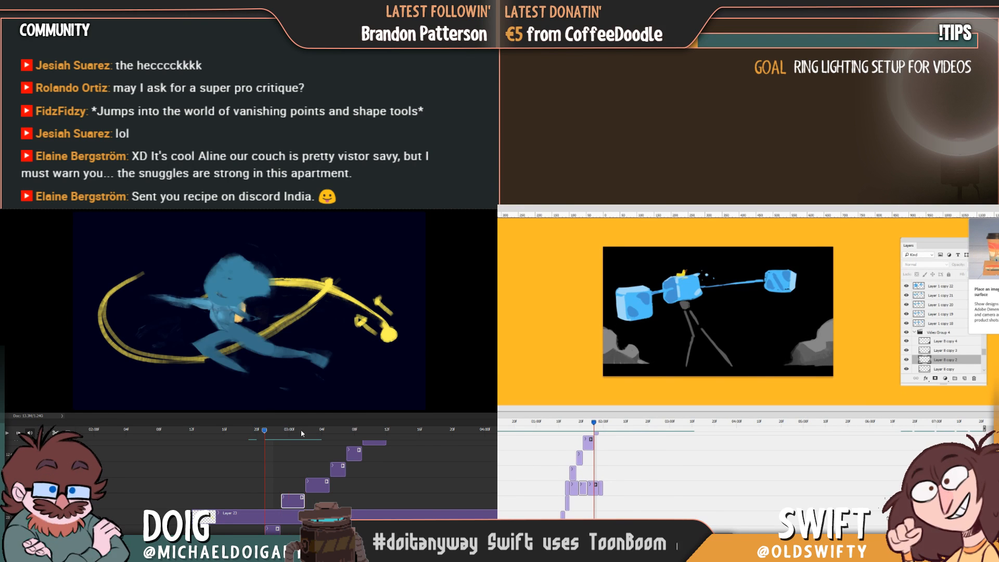
Step through the blue figure's frames to compare the repainted leg pose with its neighbours
{"action": "key", "text": "Left"}
{"action": "key", "text": "Left"}
{"action": "key", "text": "Left"}
{"action": "key", "text": "Left"}
{"action": "key", "text": "Left"}
{"action": "key", "text": "Left"}
{"action": "key", "text": "Left"}
{"action": "key", "text": "Left"}
{"action": "key", "text": "Left"}
{"action": "key", "text": "Left"}
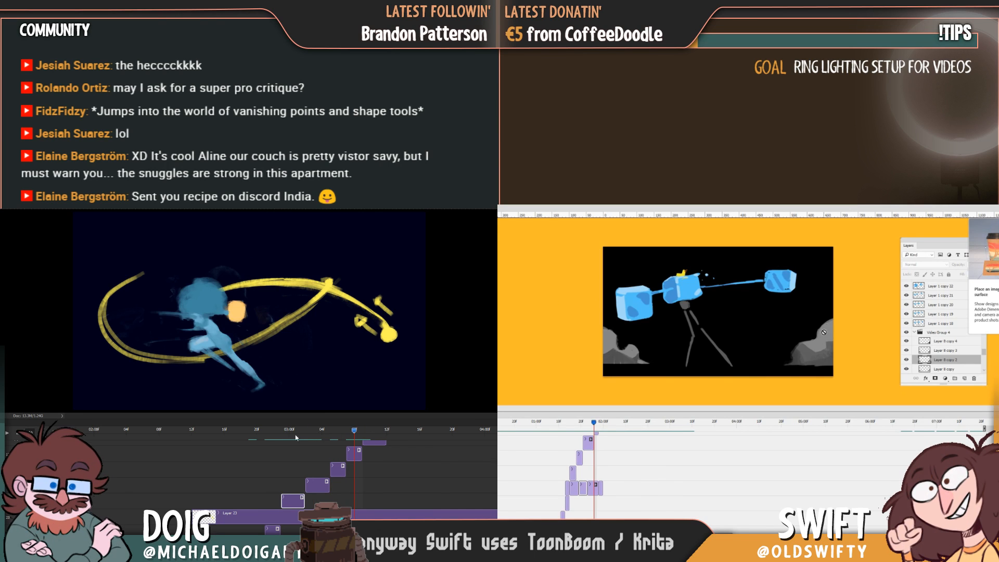
Brush shading into the clouds on Layer 8 copy 3 at the tilted pose and replay the figure's leap
{"action": "left_click", "coordinate": [584, 484]}
{"action": "key", "text": "space"}
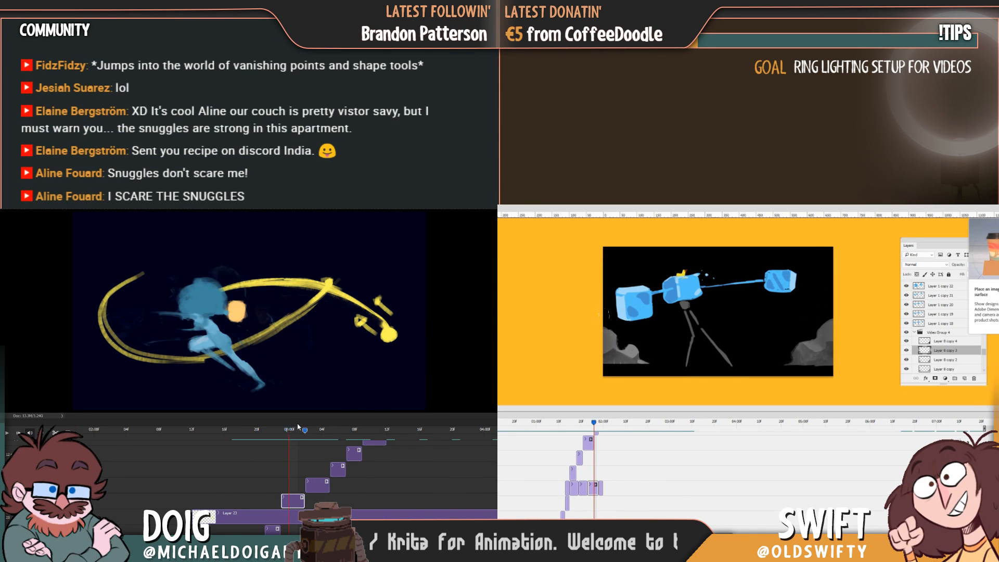
{"action": "left_click", "coordinate": [238, 430]}
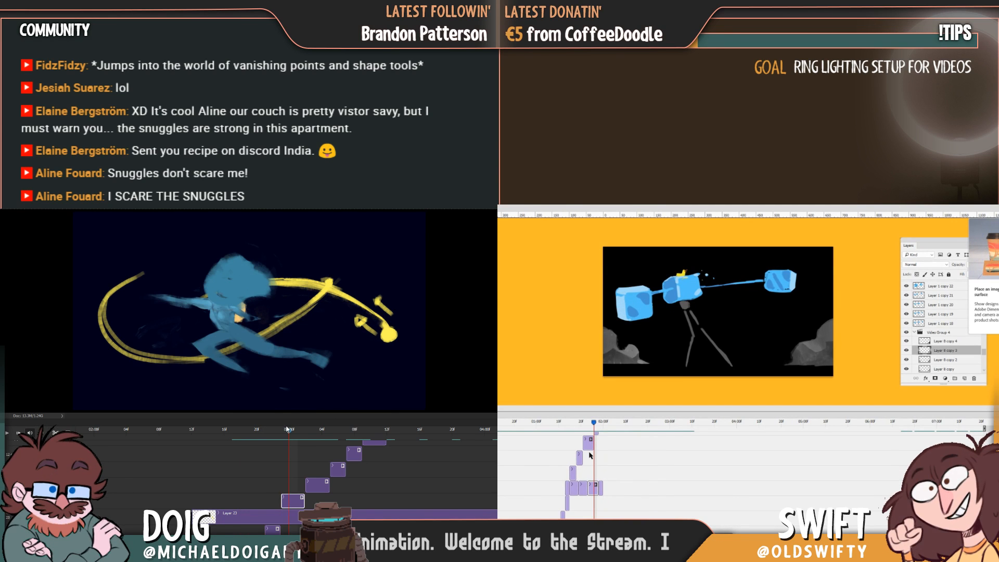
{"action": "left_click", "coordinate": [266, 428]}
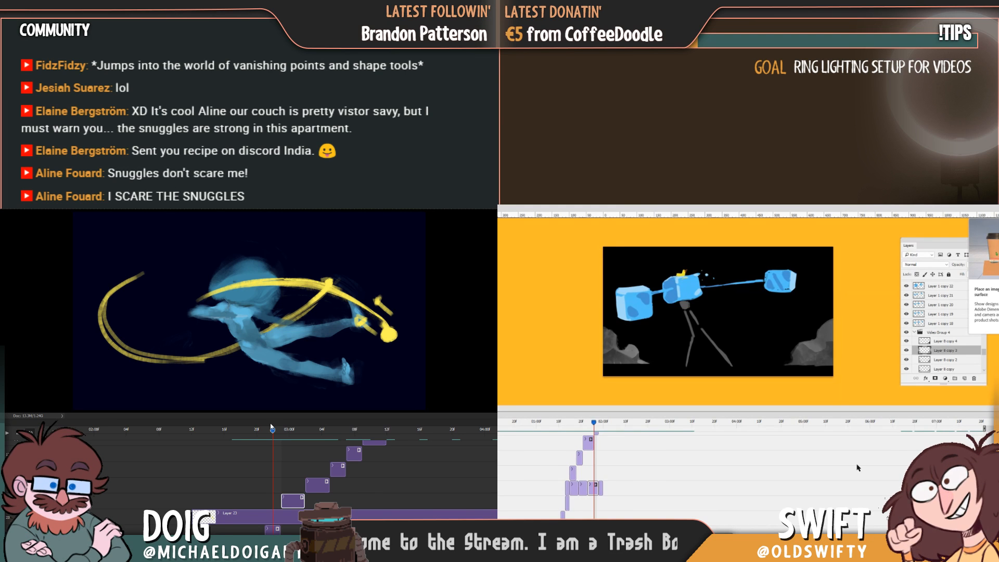
Scrub through the blue figure's leap and the blue-box frames to check the motion around the repainted and tilted poses
{"action": "left_click_drag", "start_coordinate": [259, 428], "coordinate": [192, 425]}
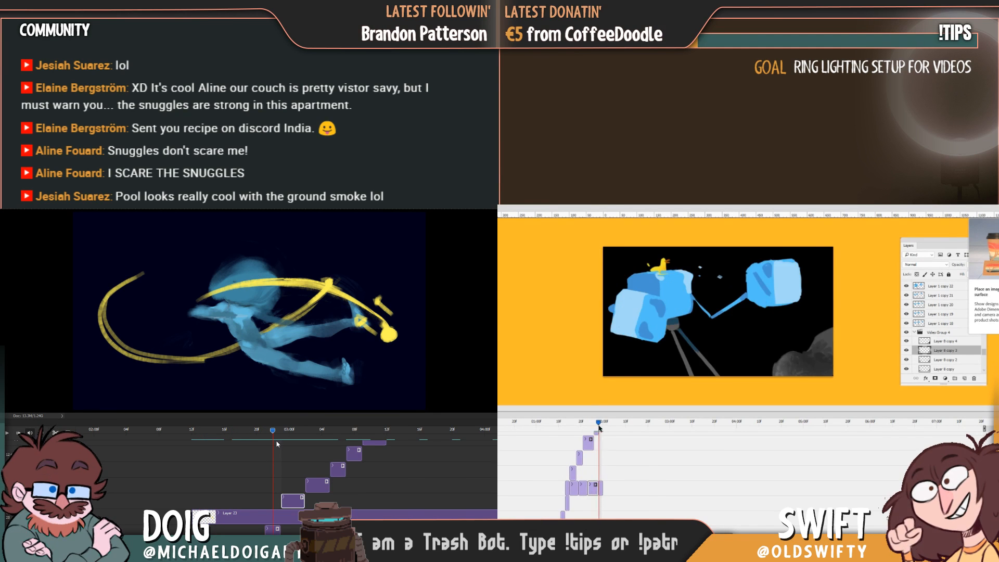
{"action": "left_click", "coordinate": [258, 438]}
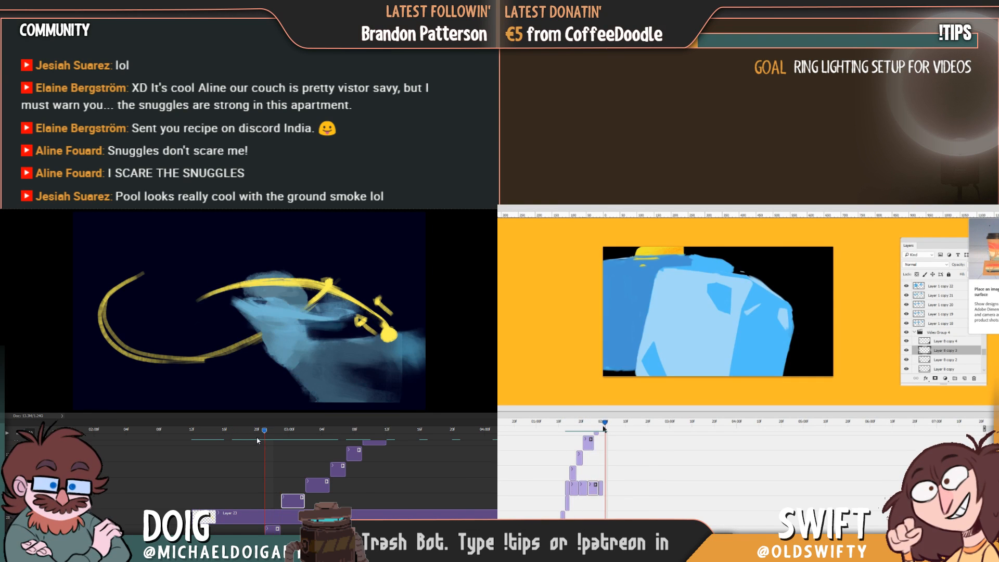
{"action": "left_click_drag", "start_coordinate": [258, 438], "coordinate": [286, 441]}
{"action": "left_click_drag", "start_coordinate": [583, 427], "coordinate": [581, 429]}
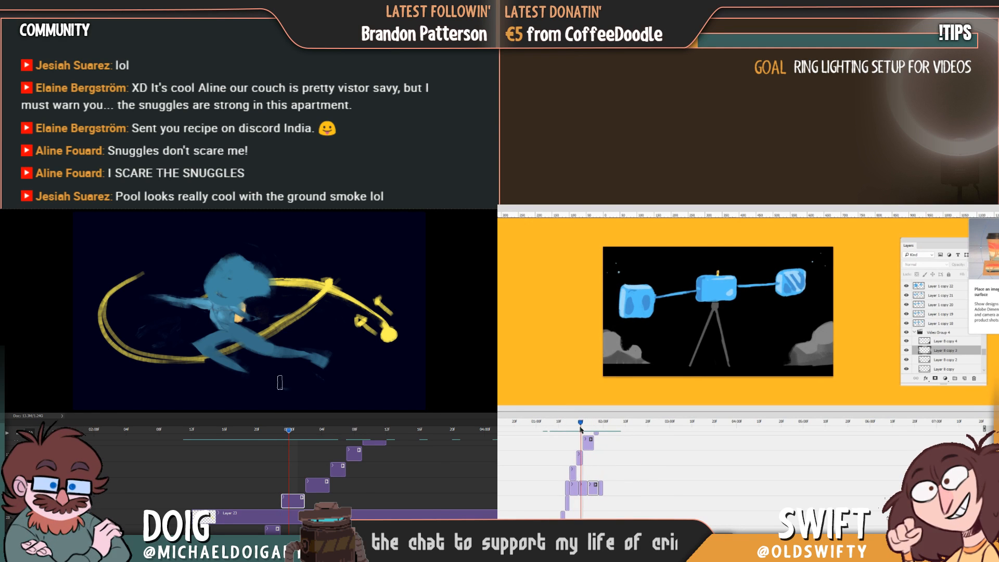
Copy the figure's repainted leg pose, step back in history to the earlier pose, and paste the copy as a new layer
{"action": "key", "text": "ctrl+z"}
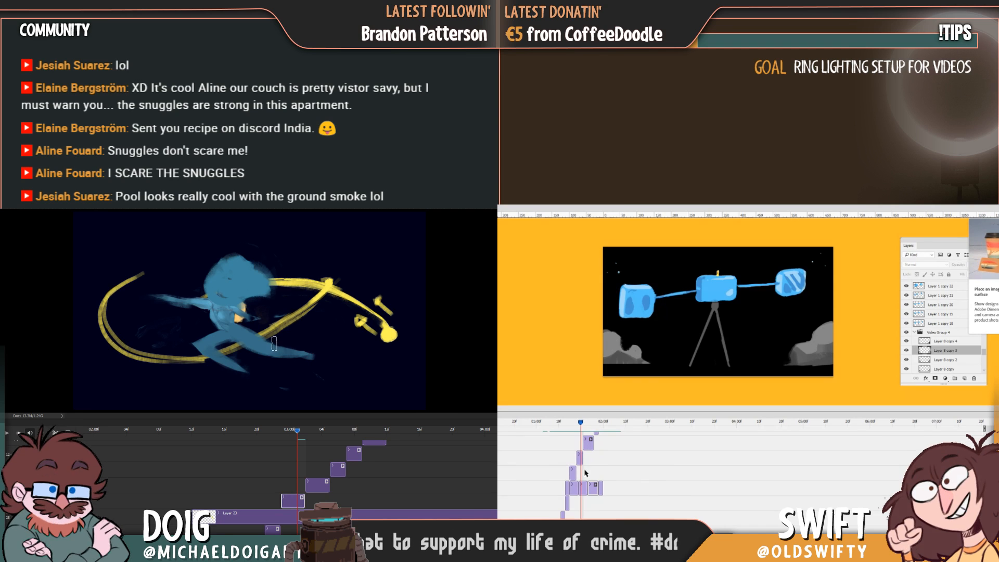
{"action": "left_click", "coordinate": [584, 487]}
{"action": "key", "text": "ctrl"}
{"action": "key", "text": "ctrl+a"}
{"action": "key", "text": "ctrl+d"}
{"action": "key", "text": "ctrl+alt"}
{"action": "key", "text": "ctrl+alt+z"}
{"action": "mouse_move", "coordinate": [581, 423]}
{"action": "left_mouse_down"}
{"action": "mouse_move", "coordinate": [605, 424]}
{"action": "mouse_move", "coordinate": [562, 424]}
{"action": "mouse_move", "coordinate": [602, 424]}
{"action": "left_mouse_up"}
{"action": "key", "text": "ctrl+alt+z"}
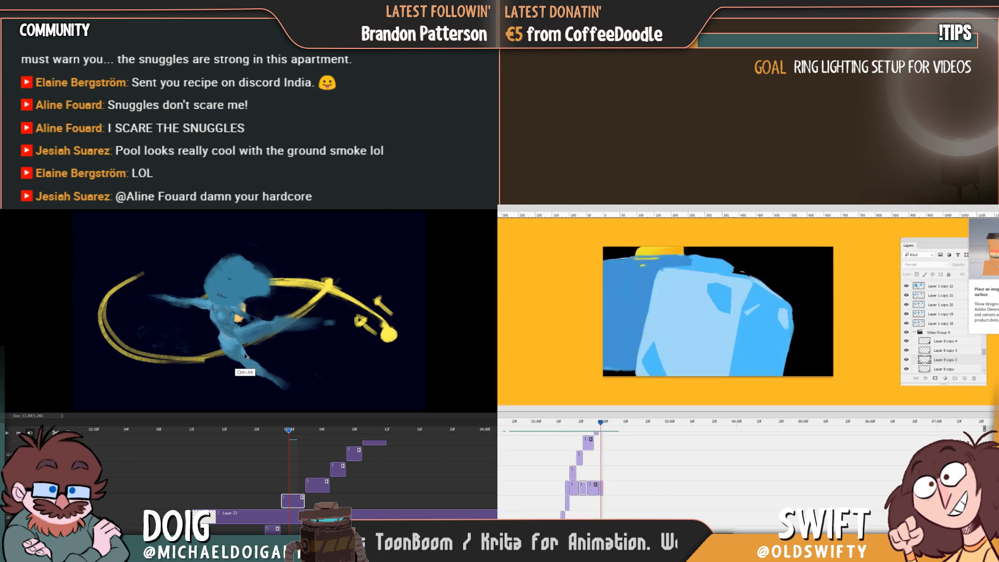
{"action": "left_click_drag", "start_coordinate": [546, 426], "coordinate": [584, 430]}
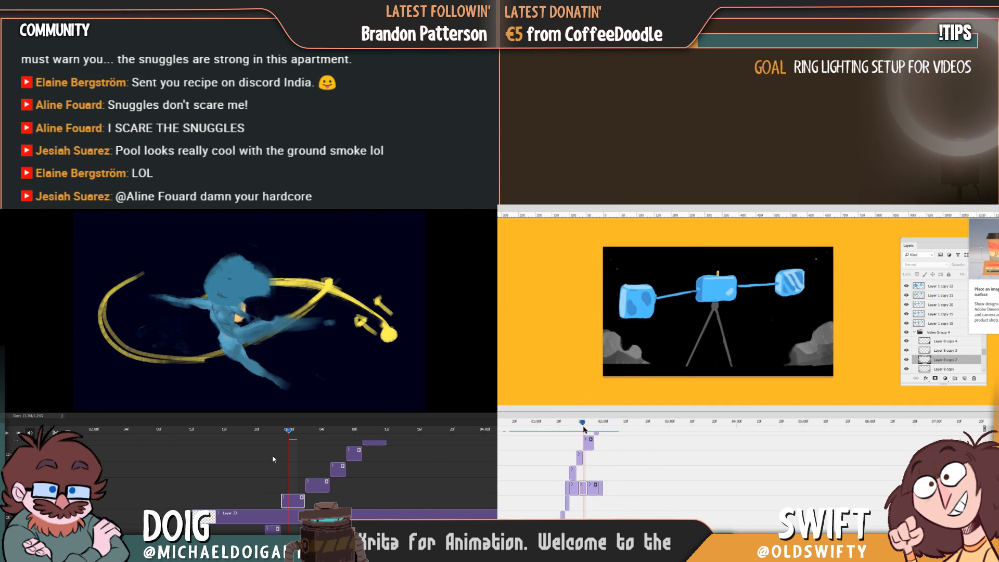
{"action": "key", "text": "ctrl+v"}
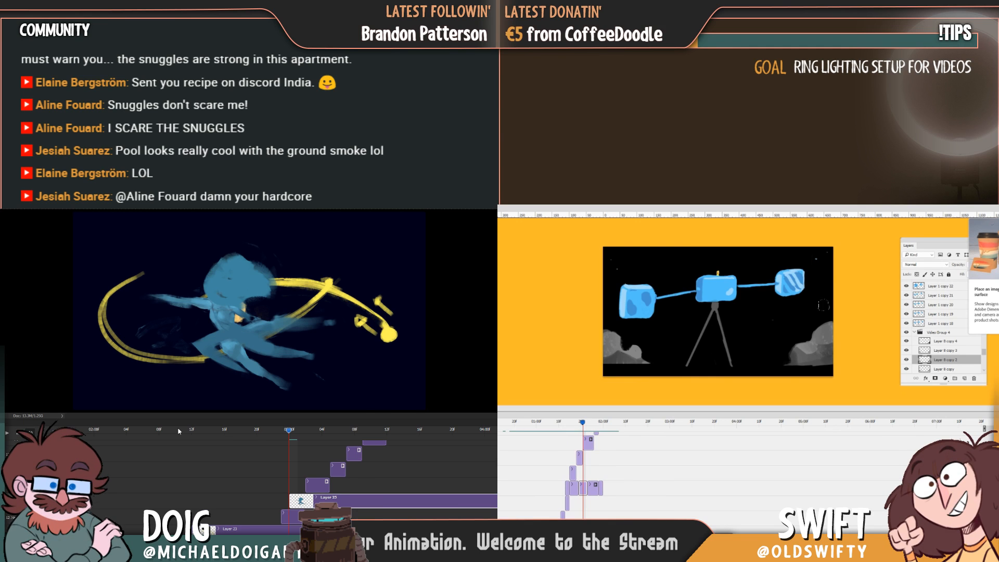
Trim the pasted pose to a short clip and set the adjoining pose clip to start at 03:00 with a 00:02 duration
{"action": "key", "text": "Right"}
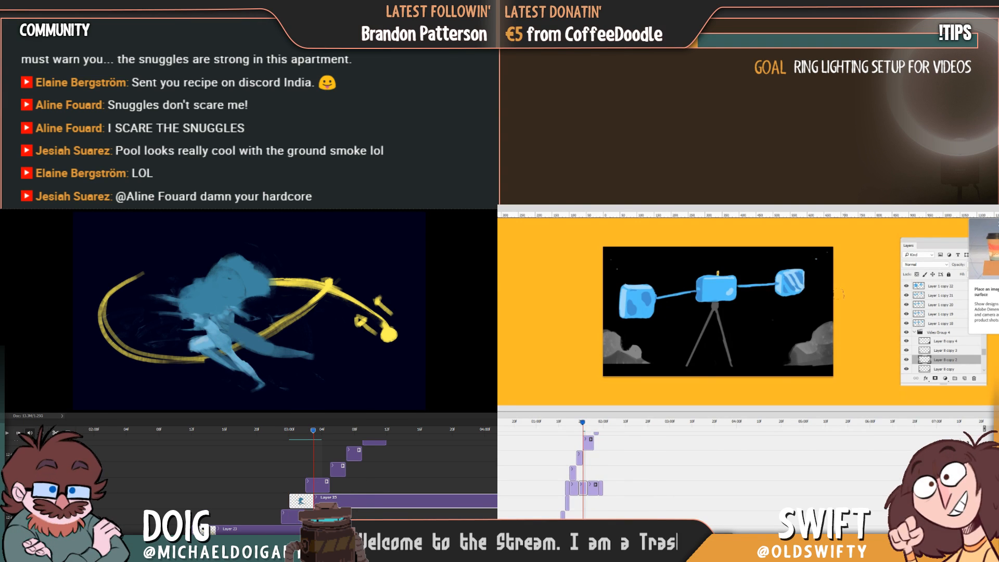
{"action": "key", "text": "ctrl+j"}
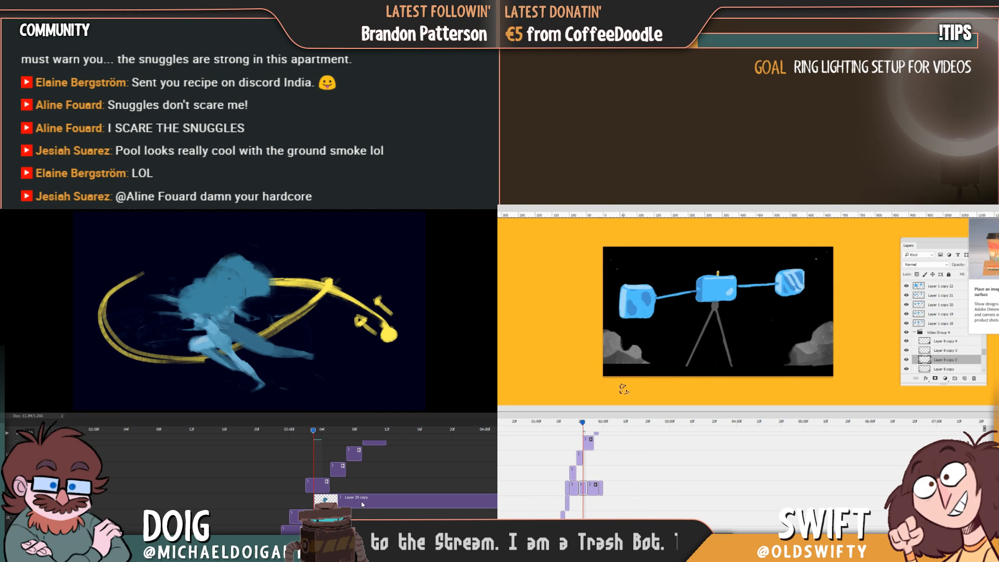
{"action": "left_click_drag", "start_coordinate": [356, 496], "coordinate": [285, 504]}
{"action": "left_click_drag", "start_coordinate": [581, 422], "coordinate": [543, 422]}
{"action": "left_click", "coordinate": [272, 430]}
{"action": "left_click_drag", "start_coordinate": [278, 433], "coordinate": [279, 434]}
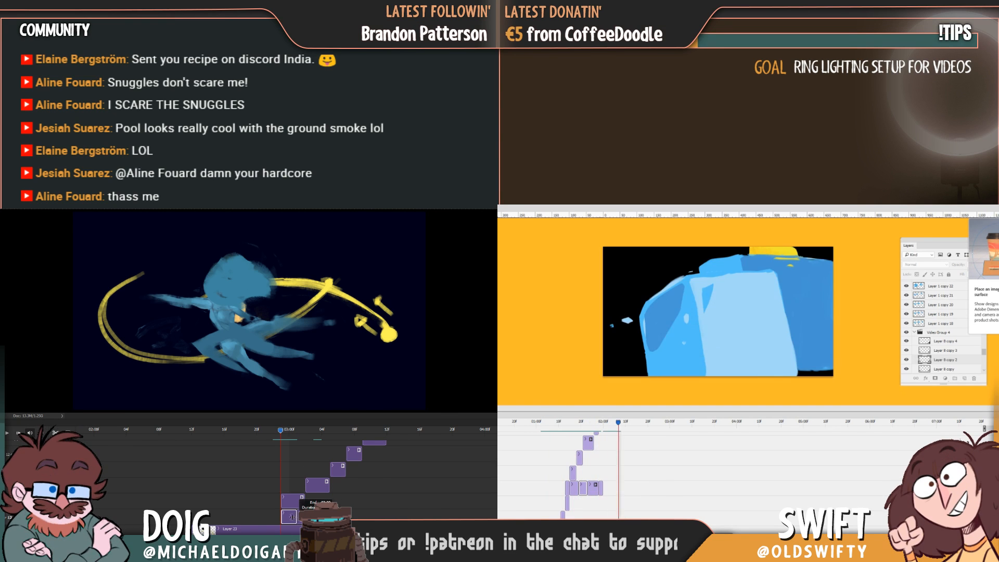
{"action": "left_click_drag", "start_coordinate": [289, 517], "coordinate": [289, 516]}
{"action": "left_click_drag", "start_coordinate": [541, 422], "coordinate": [529, 423]}
{"action": "left_click_drag", "start_coordinate": [282, 502], "coordinate": [287, 502]}
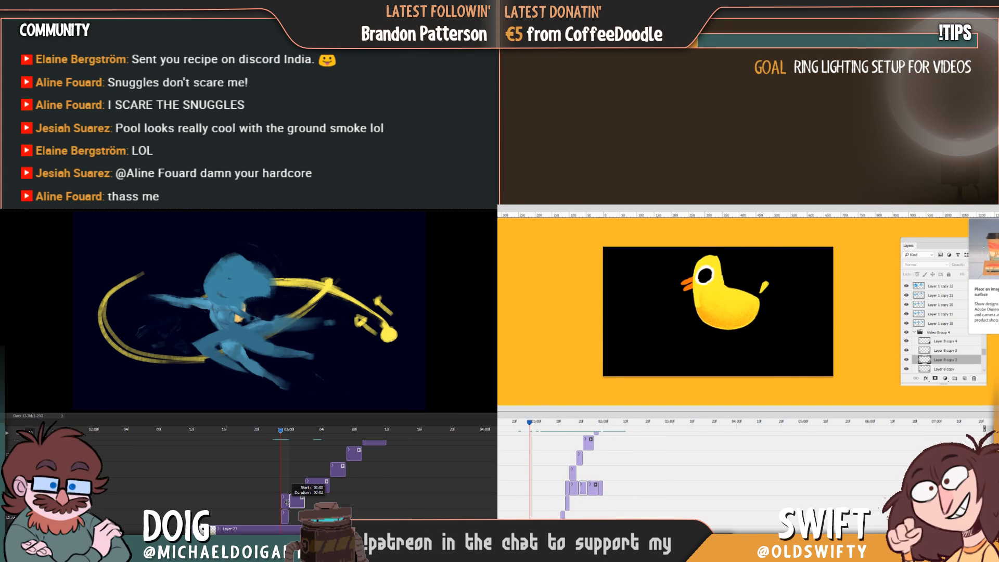
Replay the blue figure's leap with the retimed pose clips and check the upright blue-box frame
{"action": "left_click_drag", "start_coordinate": [283, 432], "coordinate": [294, 435]}
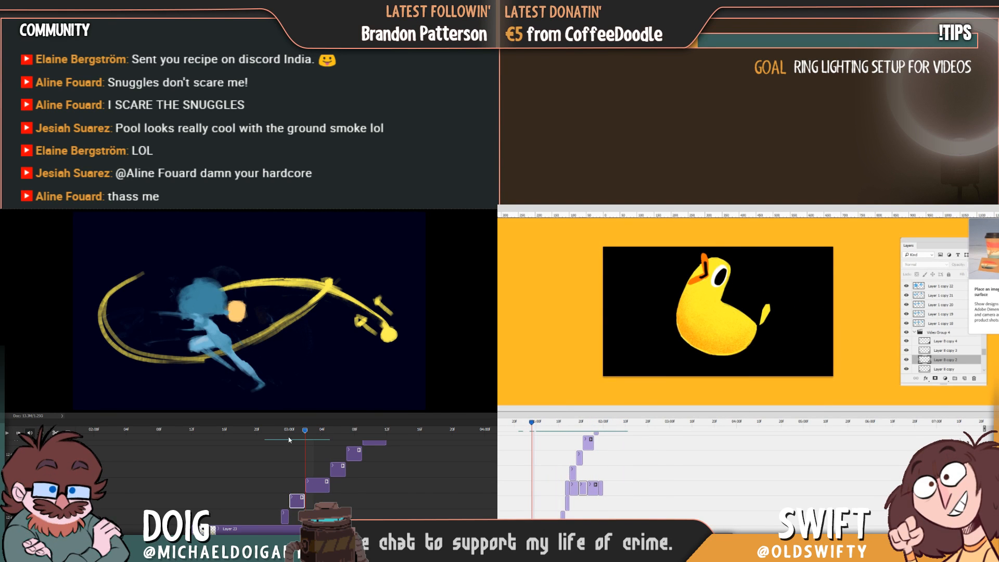
{"action": "key", "text": "space"}
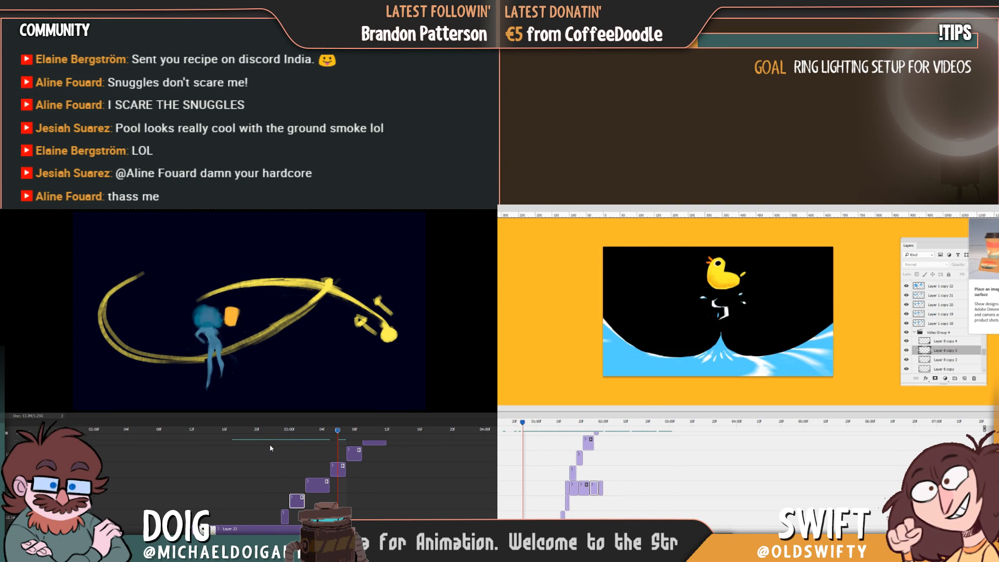
{"action": "left_click_drag", "start_coordinate": [578, 426], "coordinate": [587, 429]}
{"action": "left_click", "coordinate": [196, 431]}
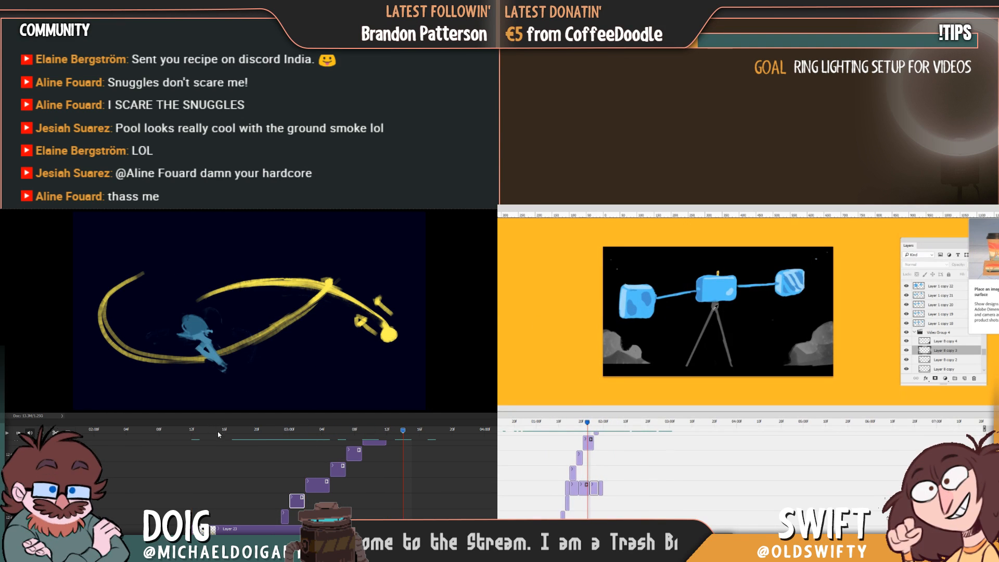
Touch up the clouds on Layer 8 copy 2 at the upright blue-box pose with sampled cloud grey
{"action": "key", "text": "alt"}
{"action": "left_click", "coordinate": [824, 336]}
{"action": "left_click", "coordinate": [729, 333]}
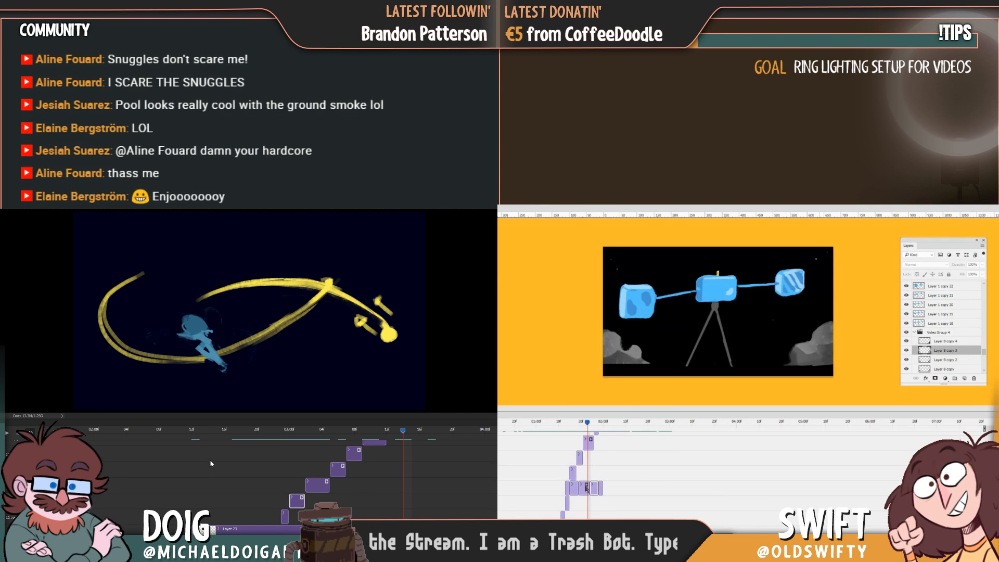
{"action": "left_click", "coordinate": [583, 488]}
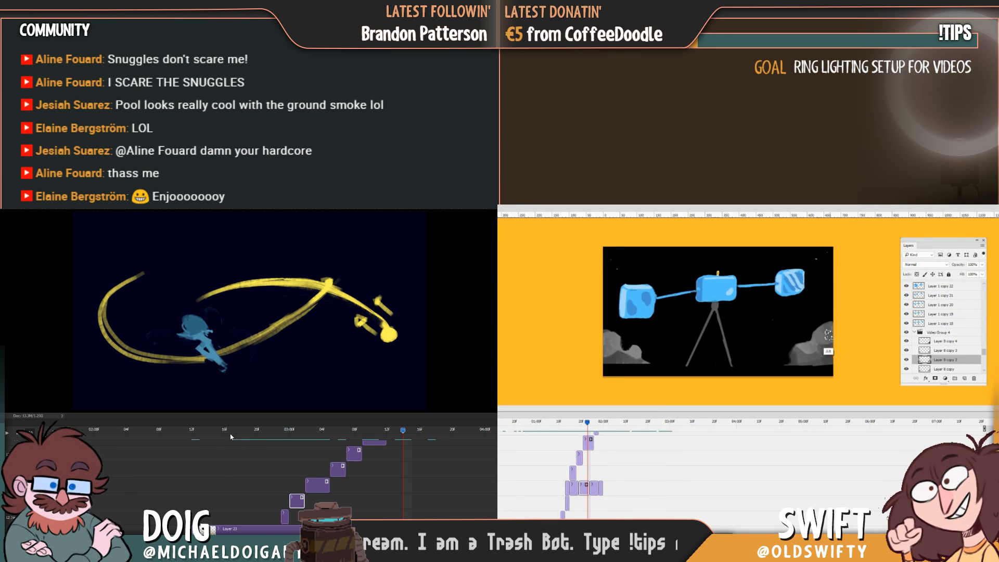
Scrub the figure animation from its first work-area frame and open its video render settings
{"action": "left_click", "coordinate": [196, 431]}
{"action": "key", "text": "ctrl+alt"}
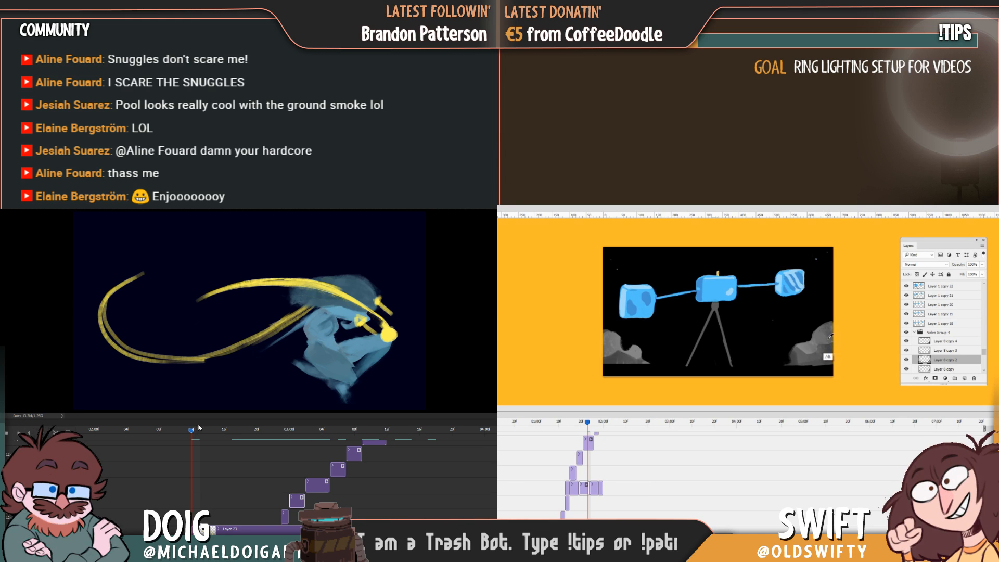
{"action": "left_click_drag", "start_coordinate": [214, 436], "coordinate": [424, 439]}
{"action": "left_click", "coordinate": [200, 441]}
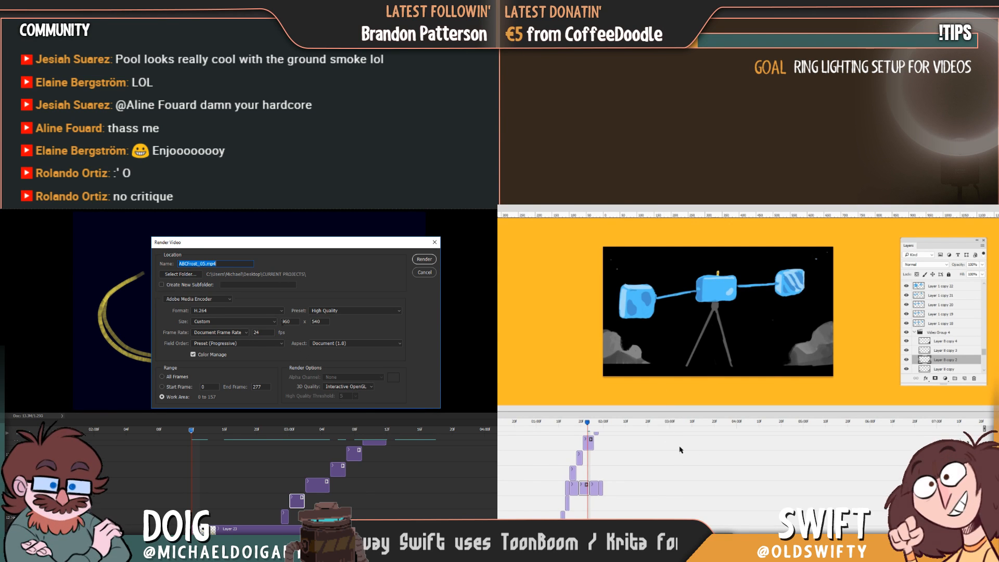
Touch up the clouds on Layer 8 copy 3 at the tilted blue-box pose with sampled cloud grey
{"action": "left_click_drag", "start_coordinate": [583, 427], "coordinate": [594, 427]}
{"action": "left_click", "coordinate": [810, 355]}
{"action": "left_click", "coordinate": [719, 332]}
{"action": "left_click", "coordinate": [594, 488]}
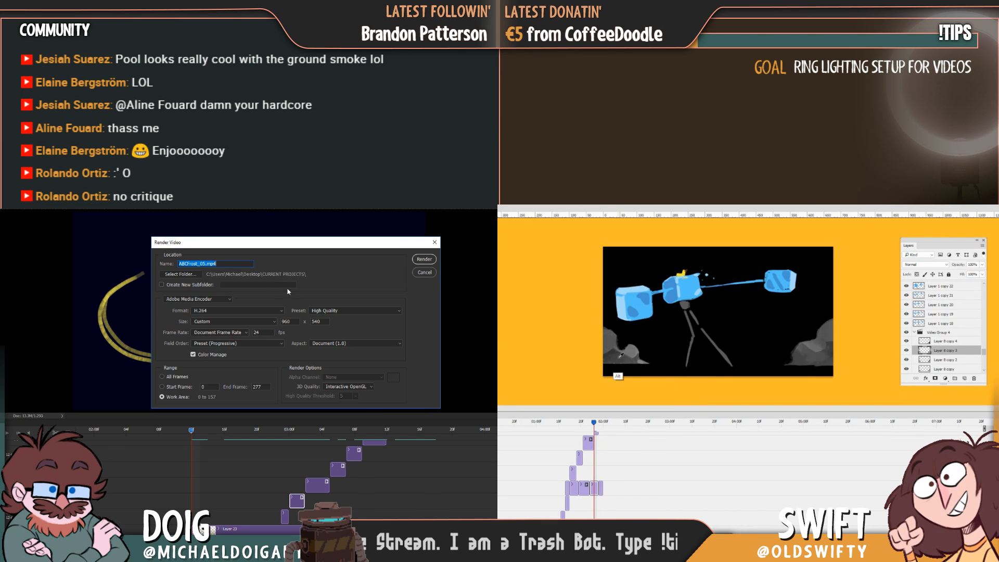
Name the video ABCFrost_15.mp4 and render the figure animation's work area
{"action": "left_click", "coordinate": [205, 264]}
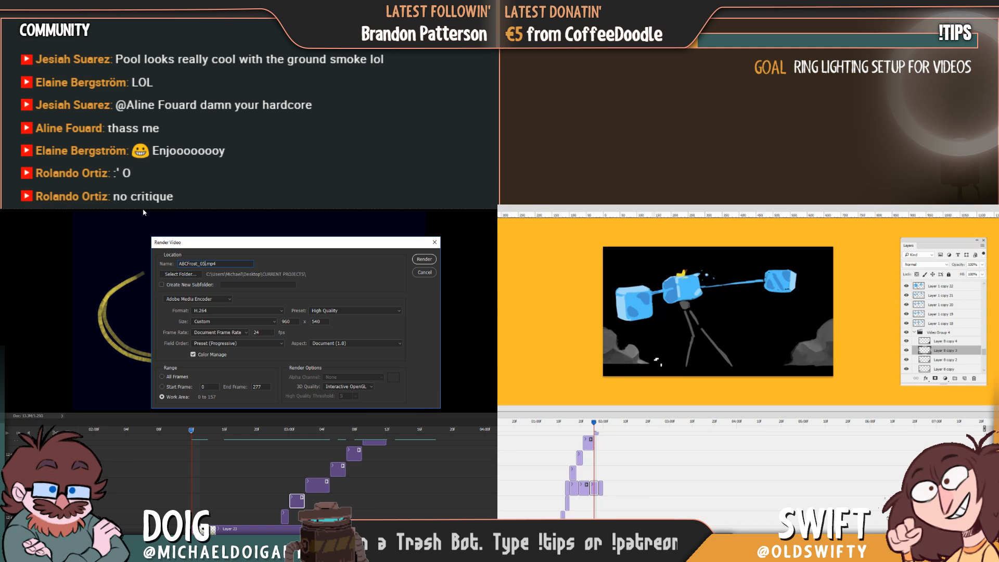
{"action": "type", "text": "15"}
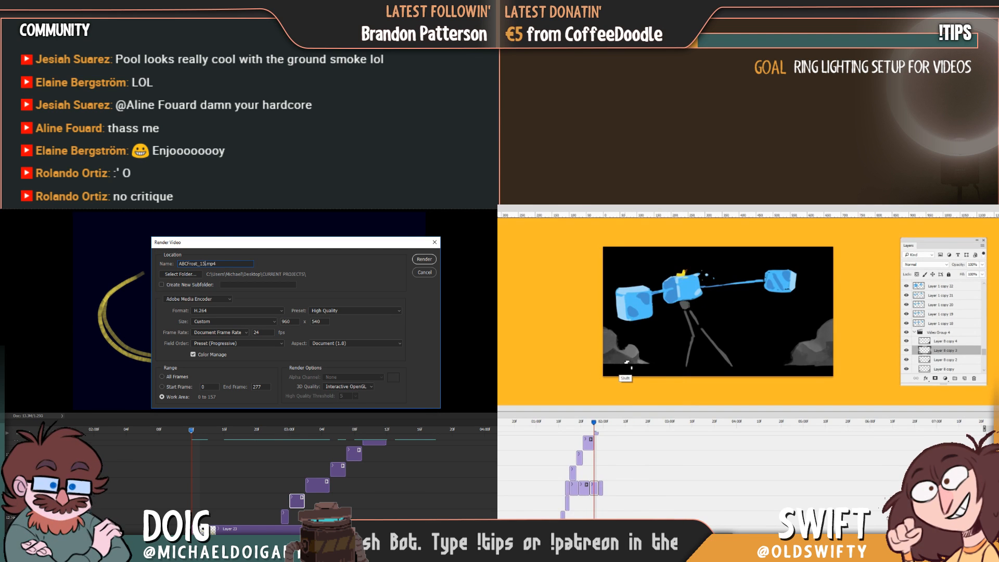
{"action": "left_click", "coordinate": [418, 262]}
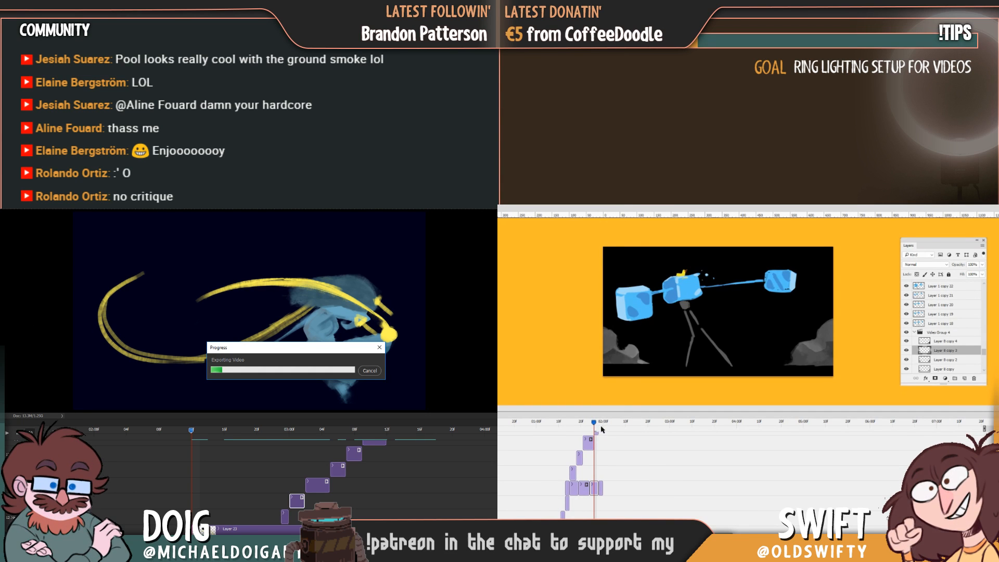
Play back the blue-box animation and stop at the frame where the boxes swing close with one cloud remaining
{"action": "left_click_drag", "start_coordinate": [595, 425], "coordinate": [522, 449]}
{"action": "key", "text": "space"}
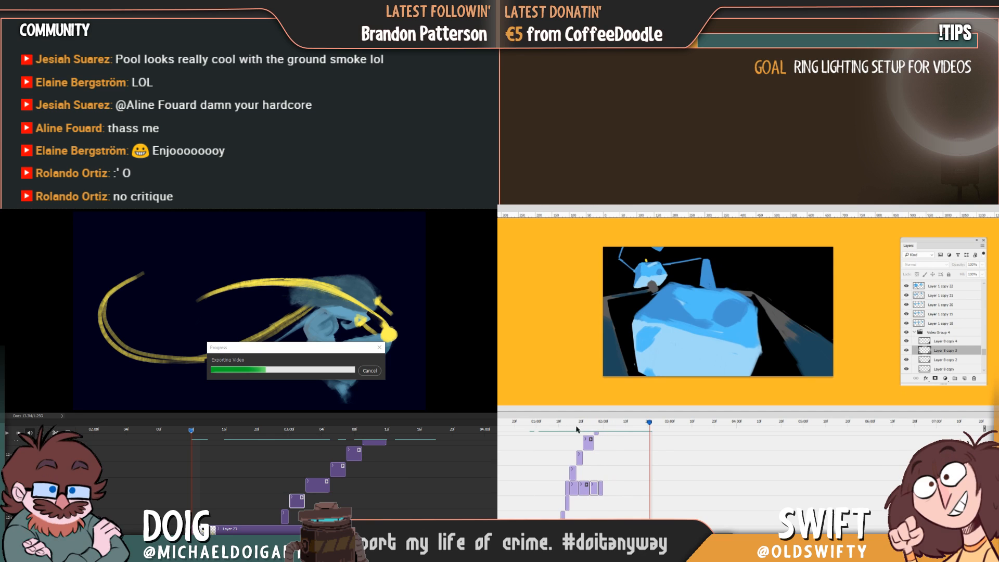
{"action": "mouse_move", "coordinate": [589, 426]}
{"action": "left_mouse_down"}
{"action": "mouse_move", "coordinate": [549, 426]}
{"action": "mouse_move", "coordinate": [599, 426]}
{"action": "left_mouse_up"}
{"action": "key", "text": "space"}
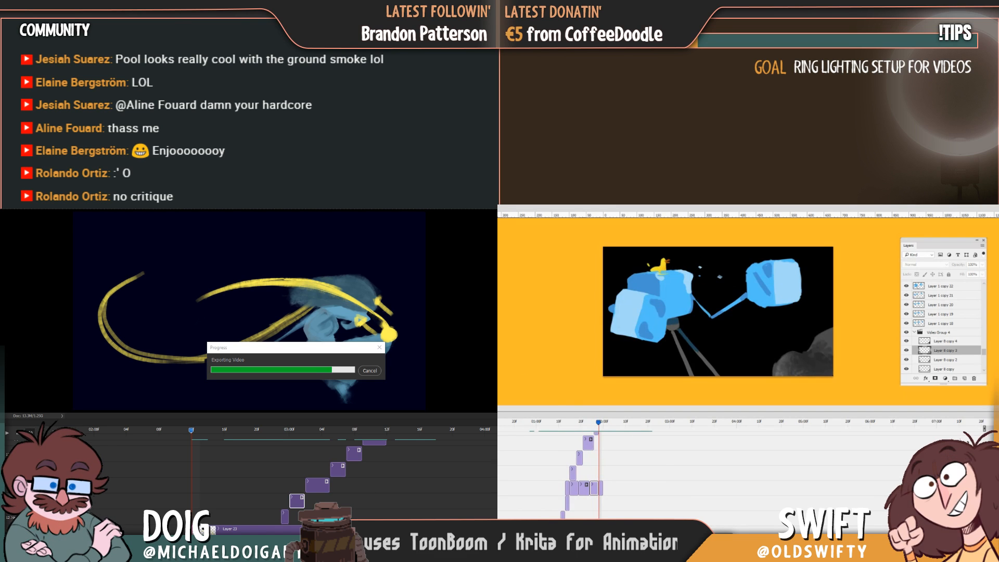
Lasso the lower-right cloud on Layer 8 copy 4, apply a blur filter to it, and clear the selection
{"action": "left_click_drag", "start_coordinate": [856, 362], "coordinate": [684, 267]}
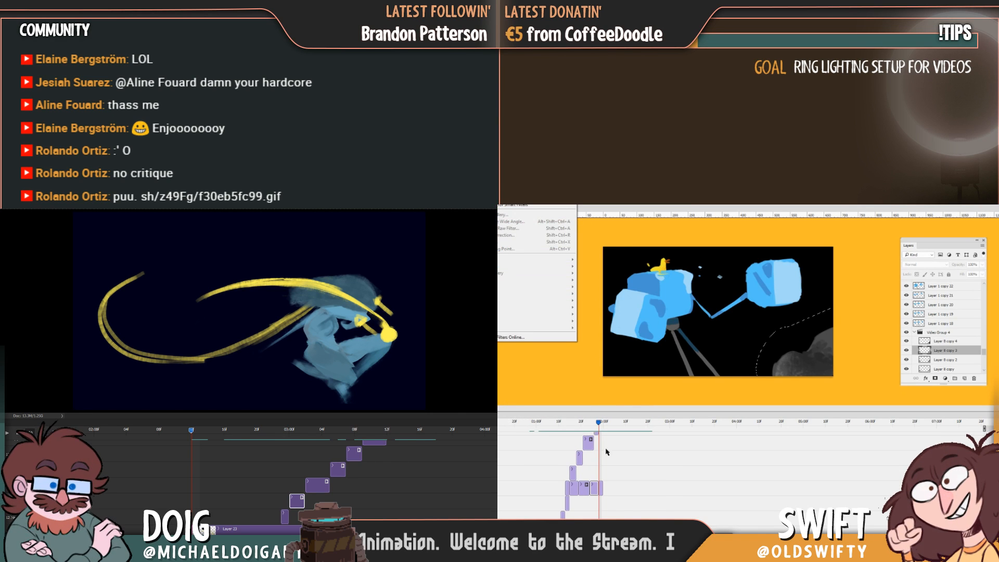
{"action": "key", "text": "Escape"}
{"action": "key", "text": "alt+bracketright"}
{"action": "left_click", "coordinate": [478, 187]}
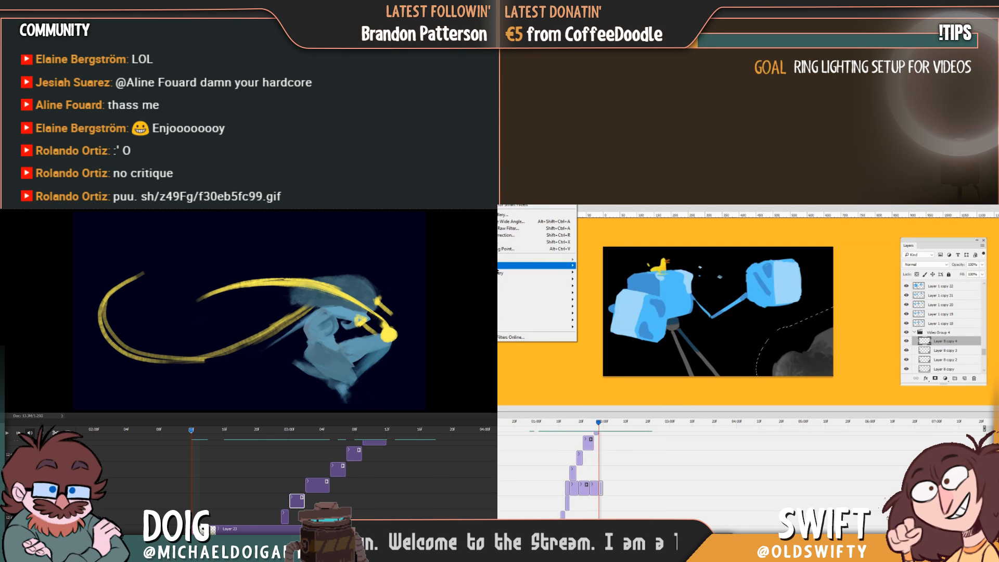
{"action": "left_click", "coordinate": [448, 306]}
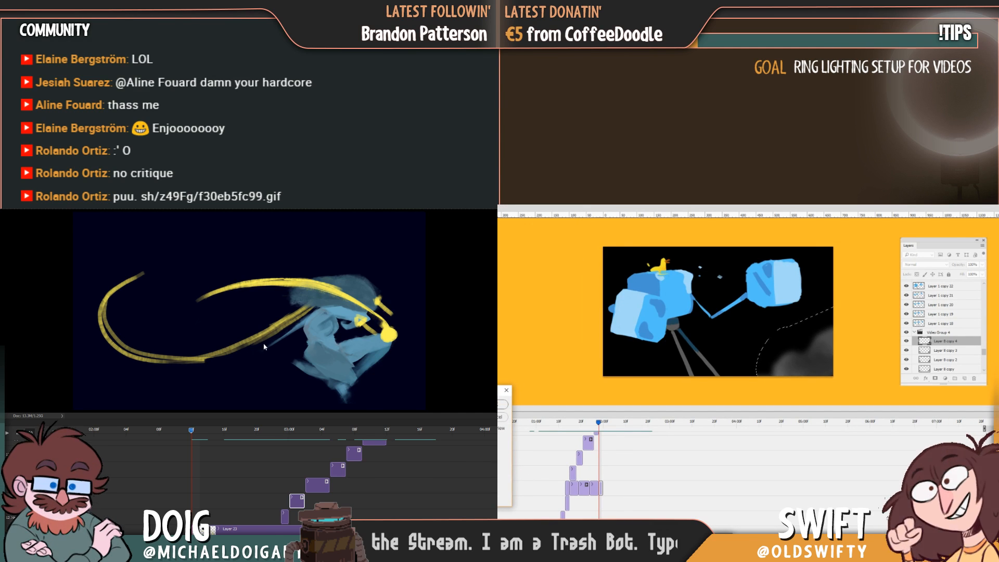
{"action": "key", "text": "Return"}
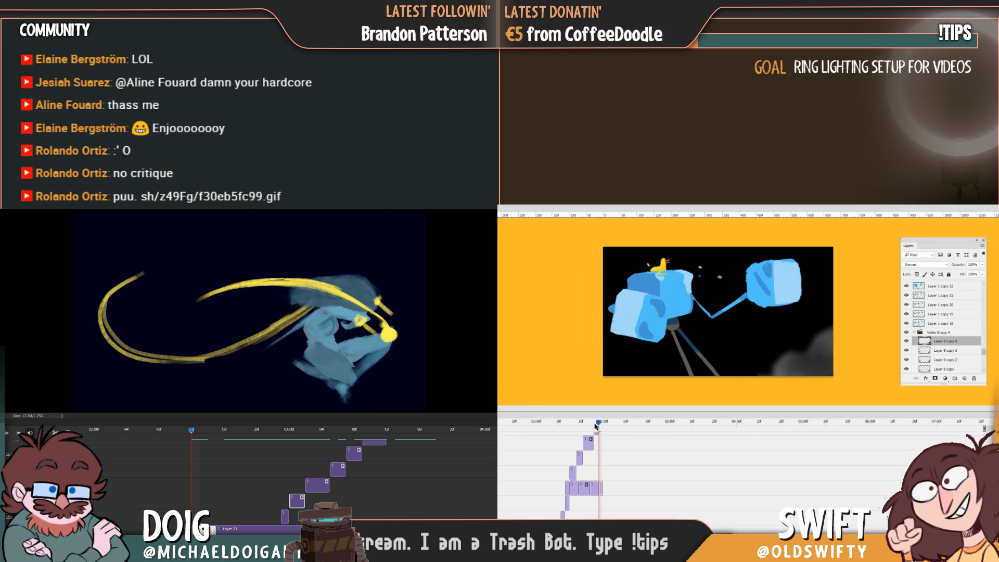
Open the rendered ABCFrost_15.mp4 from the CURRENT PROJECTS folder in Films & TV and adjust the playback volume
{"action": "mouse_move", "coordinate": [218, 522]}
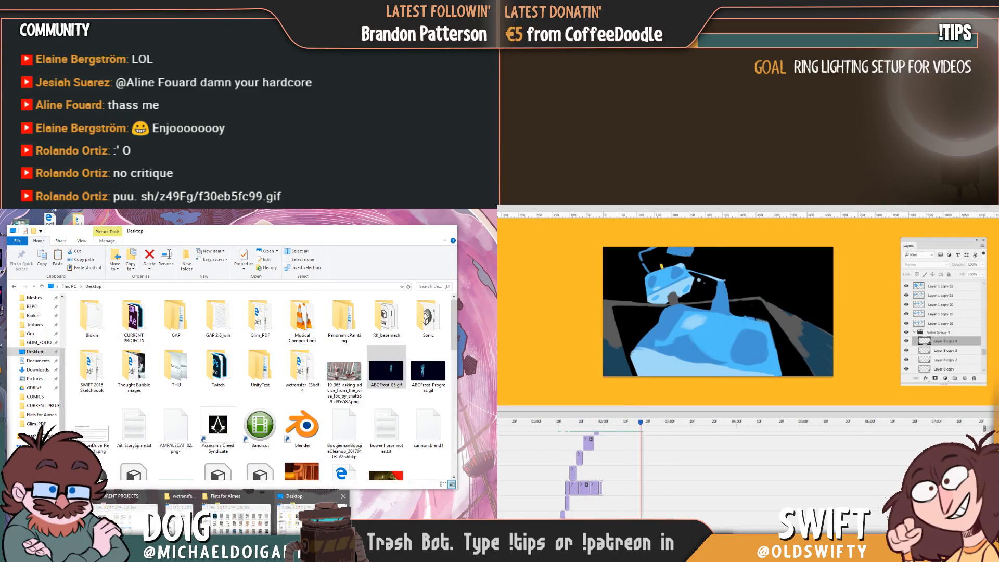
{"action": "left_click", "coordinate": [130, 512]}
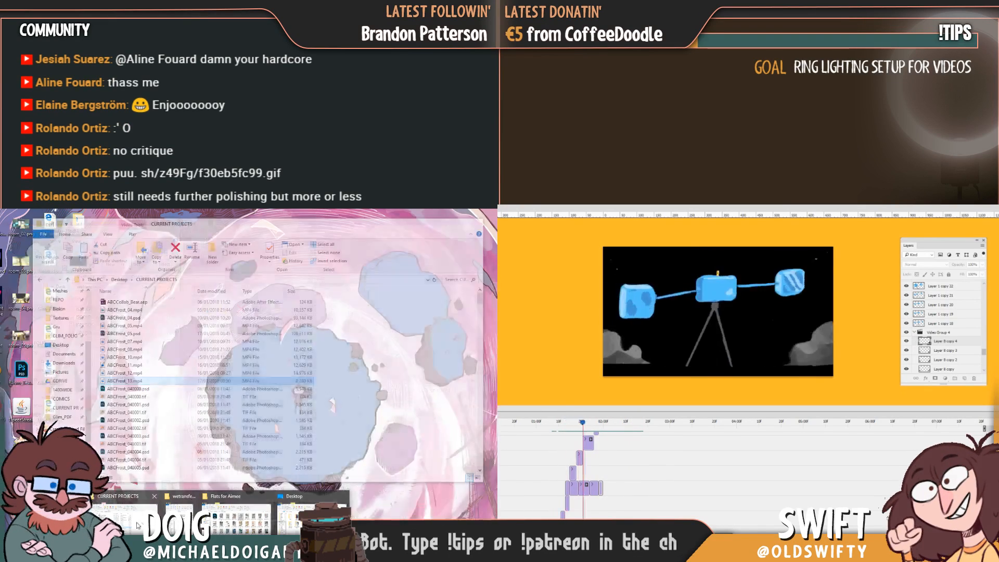
{"action": "left_click", "coordinate": [130, 405]}
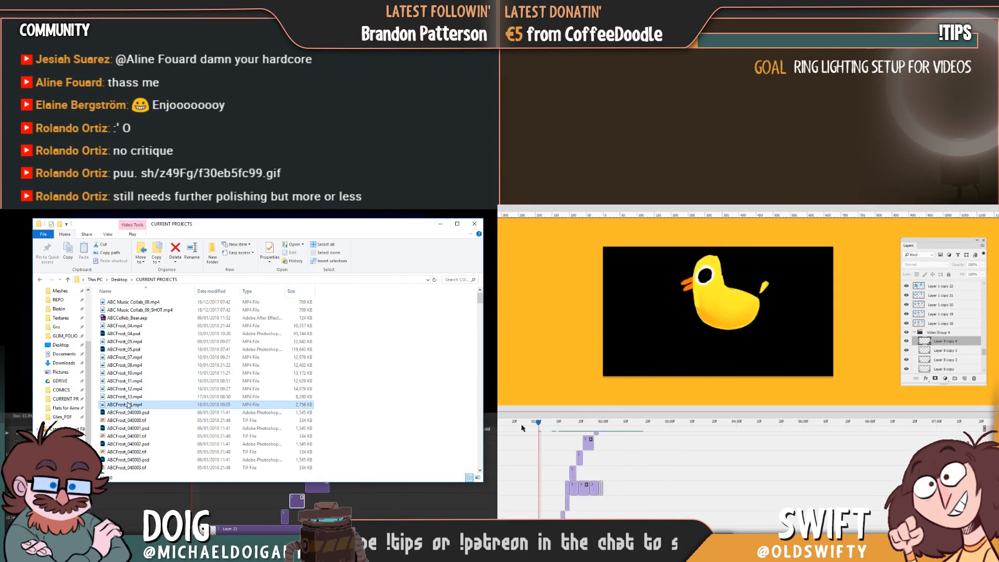
{"action": "right_click", "coordinate": [130, 405]}
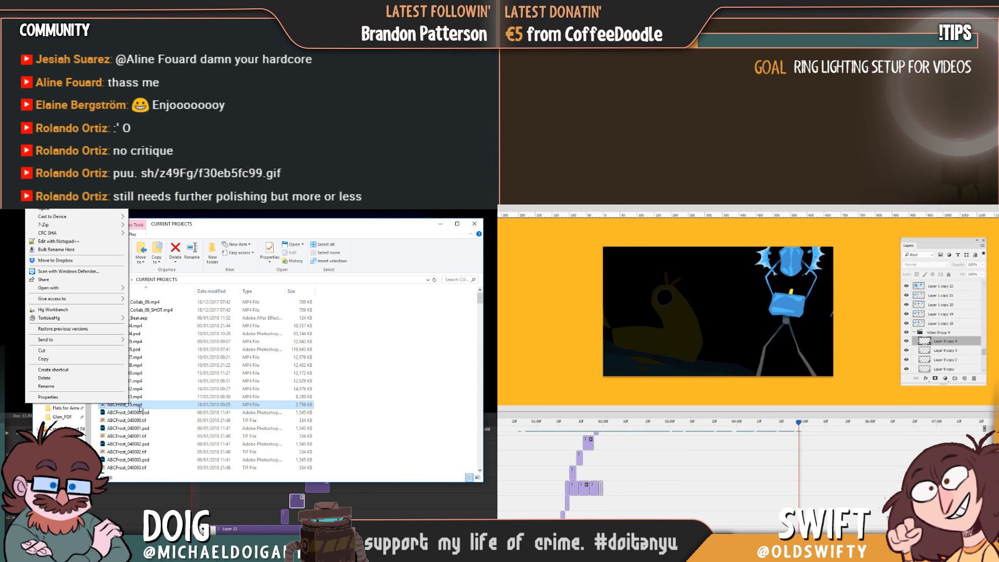
{"action": "double_click", "coordinate": [140, 408]}
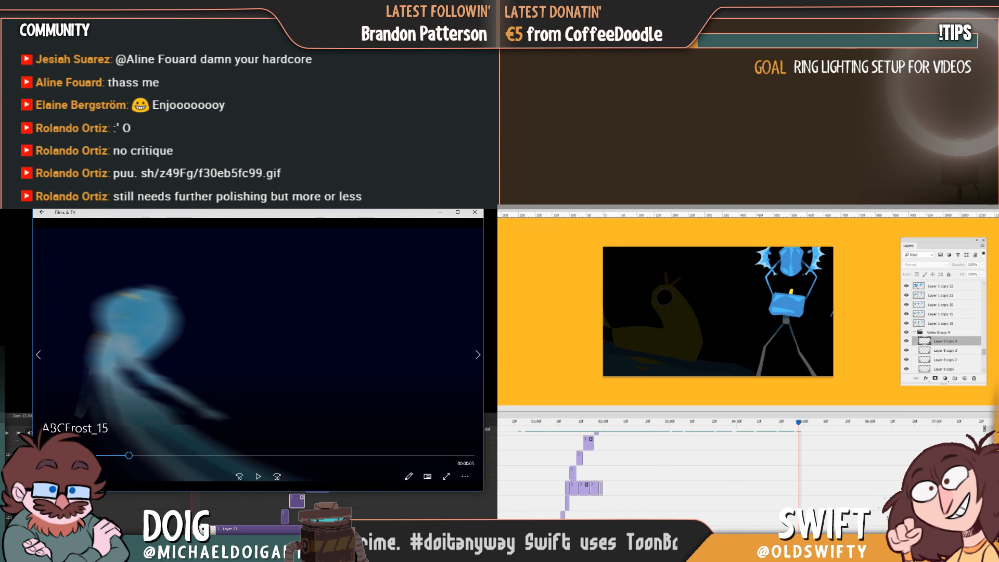
{"action": "left_click", "coordinate": [51, 477]}
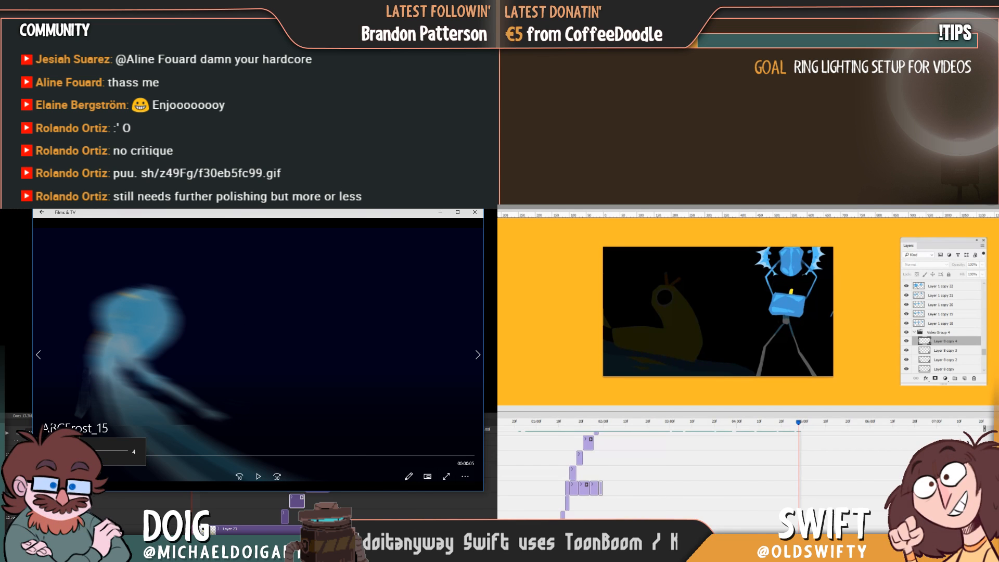
{"action": "key", "text": "XF86AudioLowerVolume"}
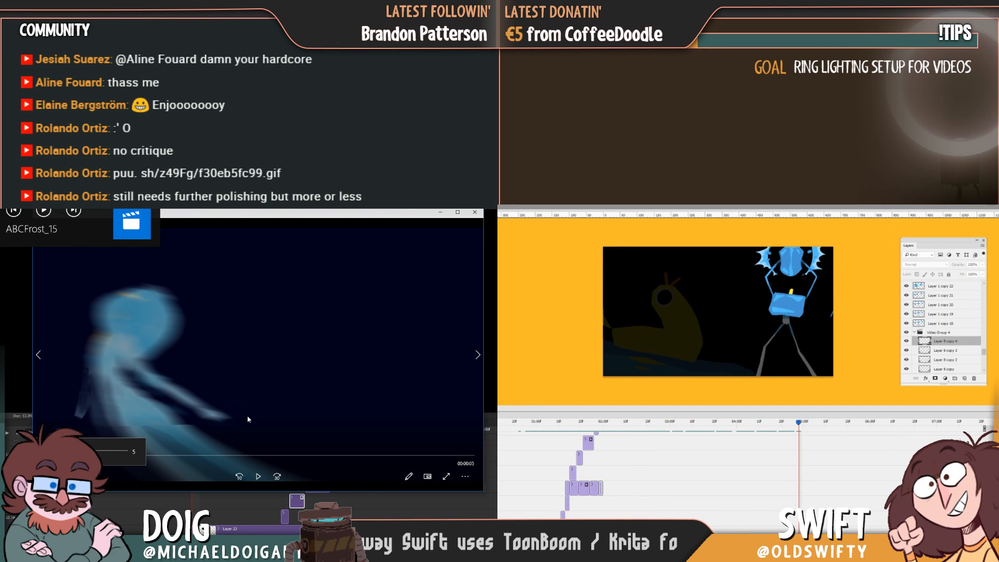
Play ABCFrost_15 repeatedly, pausing and seeking back to review the timing of the blue figure's leap
{"action": "left_click", "coordinate": [258, 483]}
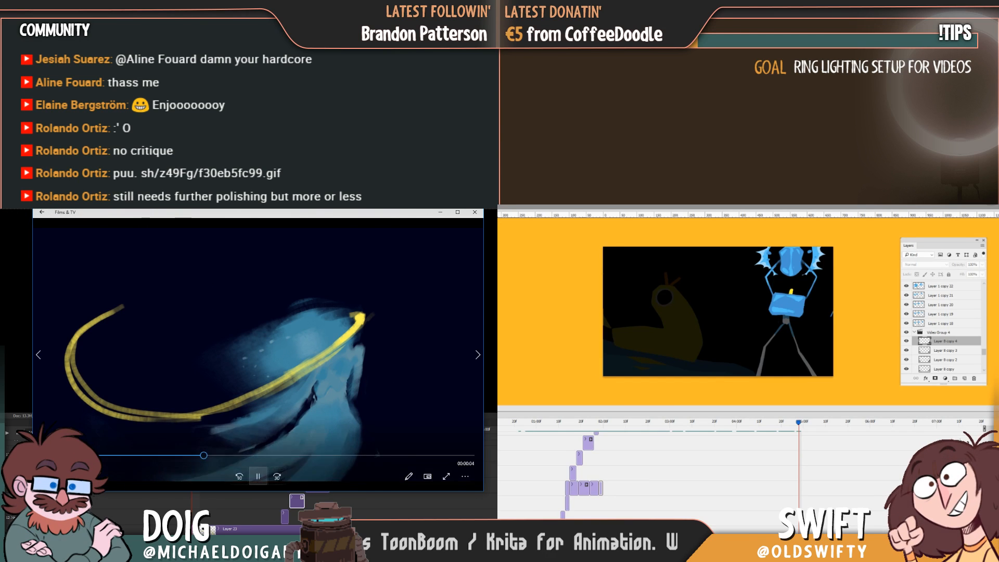
{"action": "left_click", "coordinate": [257, 477]}
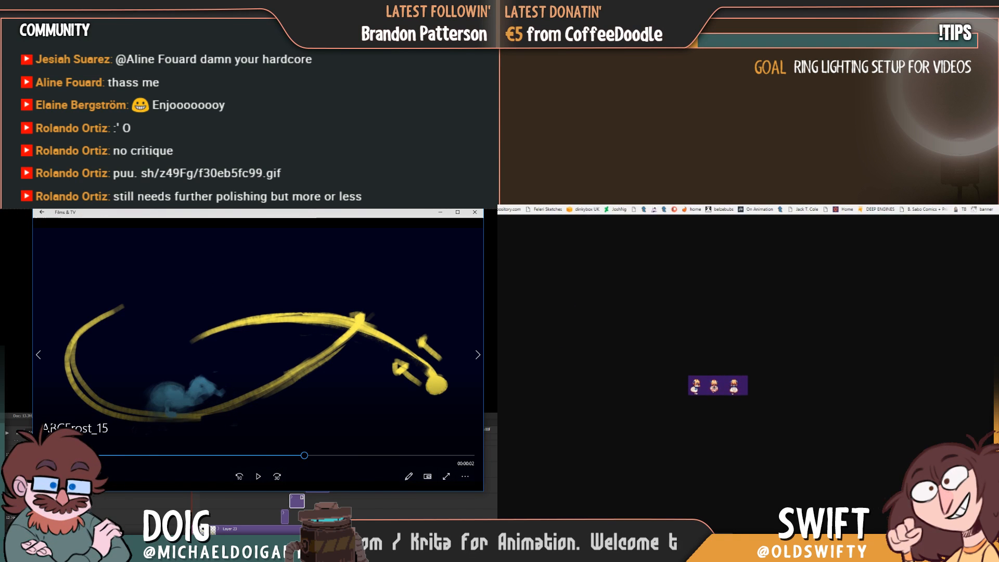
{"action": "left_click", "coordinate": [48, 456]}
{"action": "left_click", "coordinate": [256, 482]}
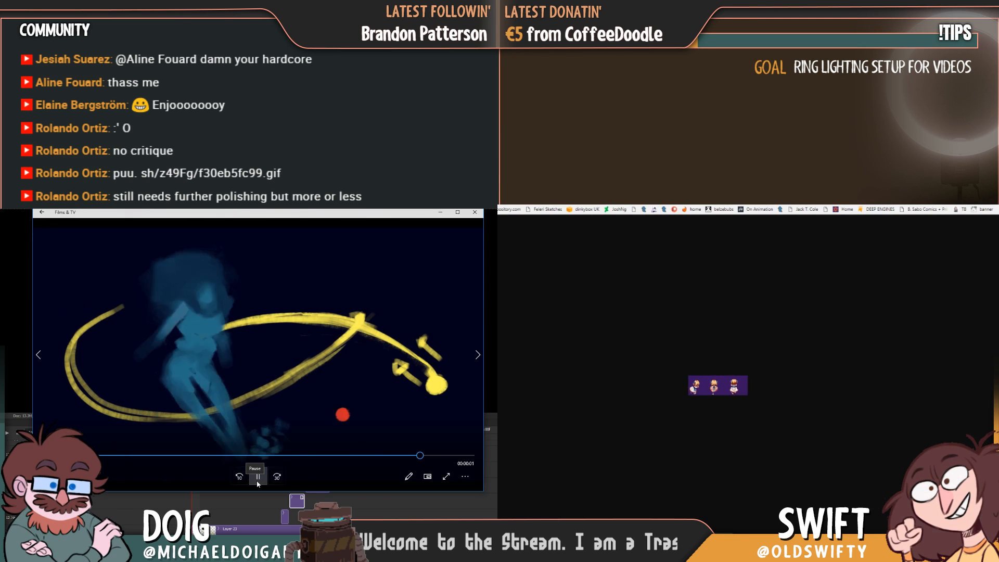
{"action": "left_click", "coordinate": [257, 482]}
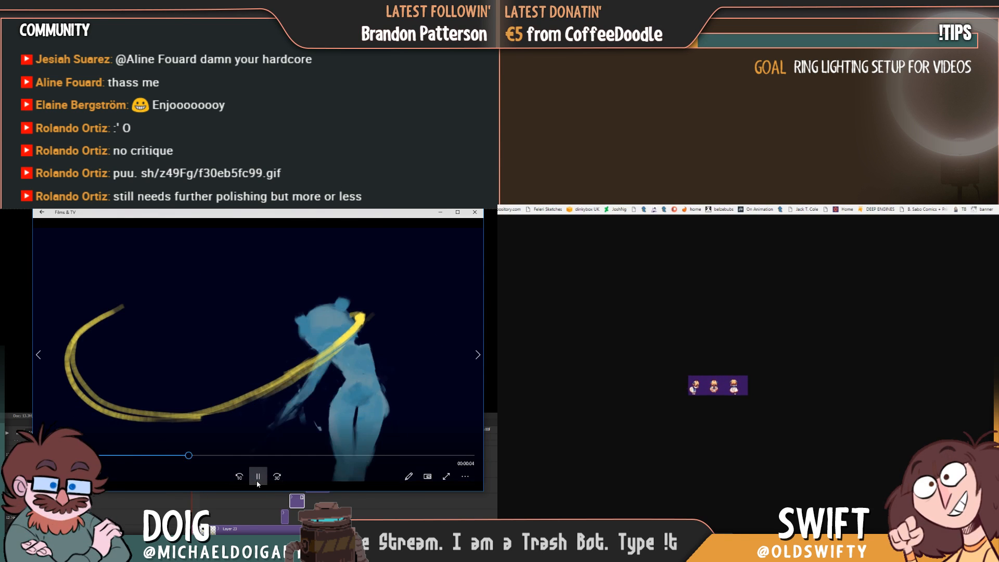
{"action": "left_click", "coordinate": [257, 481]}
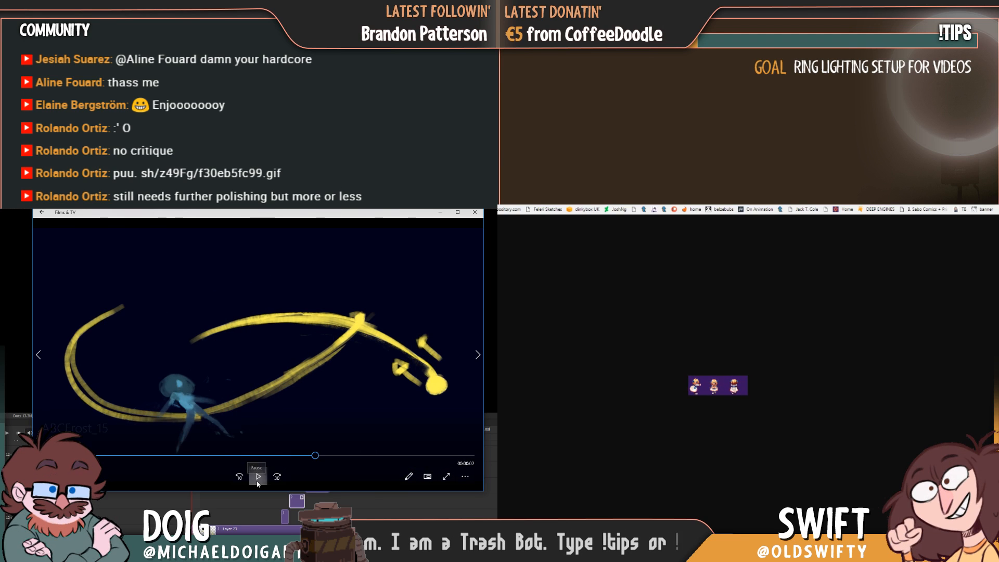
{"action": "left_click", "coordinate": [232, 455]}
{"action": "left_click", "coordinate": [258, 477]}
{"action": "key", "text": "space"}
{"action": "mouse_move", "coordinate": [232, 463]}
{"action": "left_mouse_down"}
{"action": "mouse_move", "coordinate": [210, 457]}
{"action": "mouse_move", "coordinate": [248, 458]}
{"action": "mouse_move", "coordinate": [225, 458]}
{"action": "left_mouse_up"}
{"action": "left_click", "coordinate": [254, 479]}
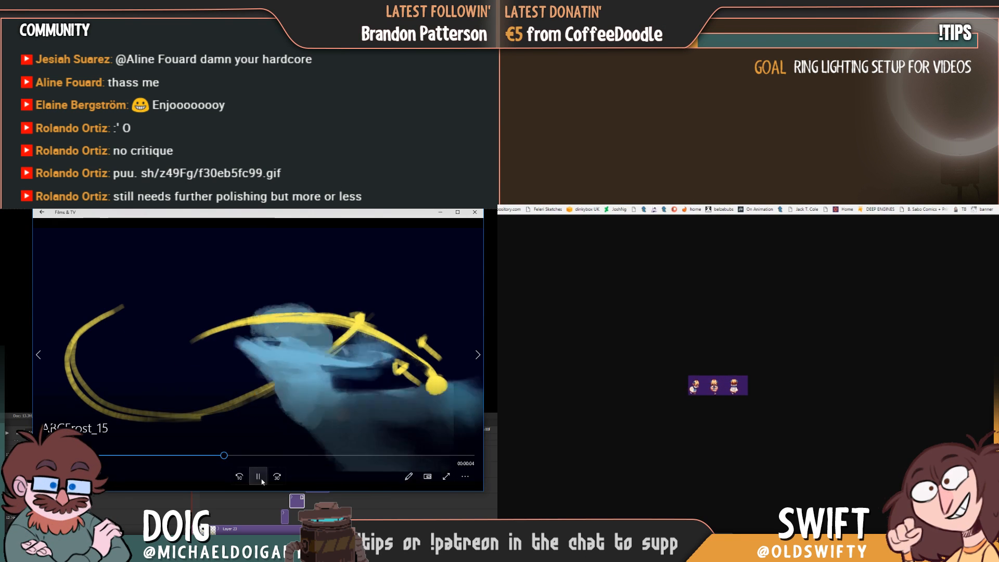
{"action": "left_click", "coordinate": [237, 474]}
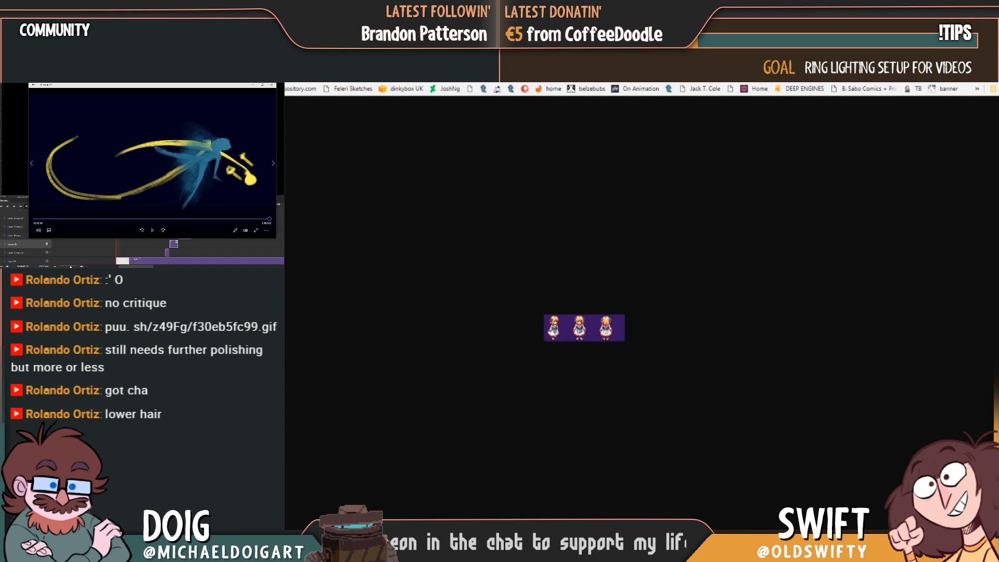
Reposition the video player window, check the volume control, replay the rendered clip, and choose a playback option from the player's extra options
{"action": "left_click_drag", "start_coordinate": [111, 87], "coordinate": [107, 84]}
{"action": "left_click", "coordinate": [34, 227]}
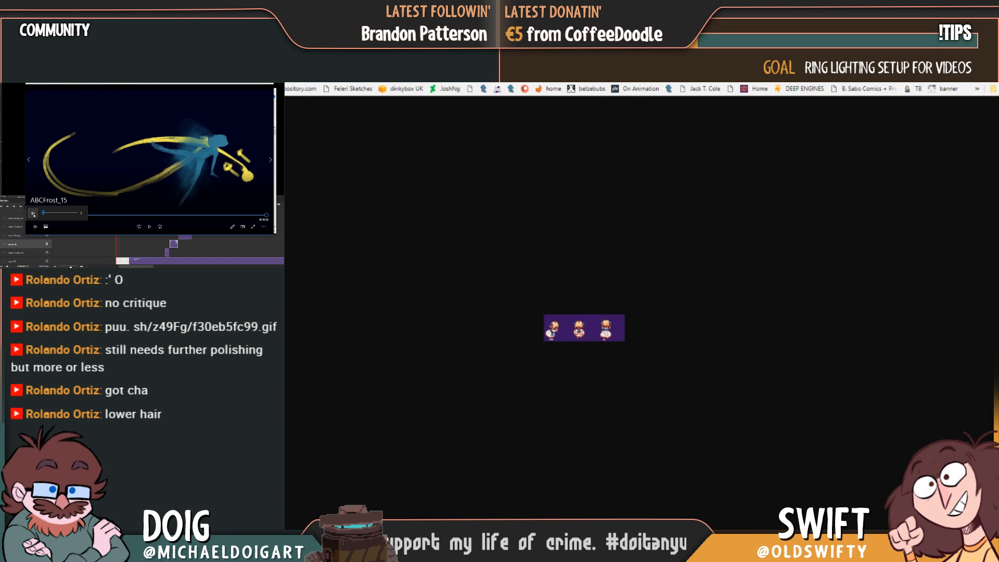
{"action": "mouse_move", "coordinate": [150, 229]}
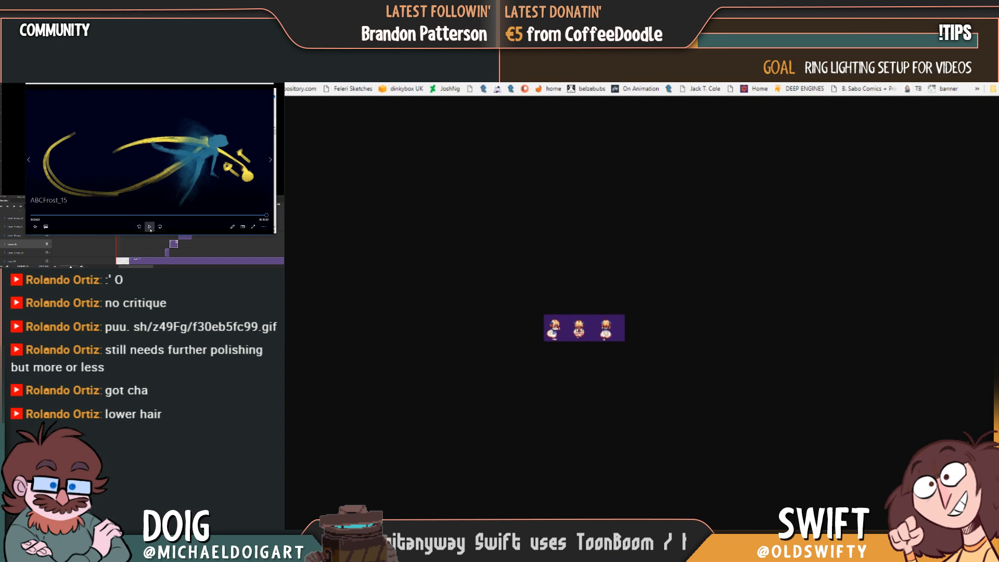
{"action": "left_click", "coordinate": [150, 226]}
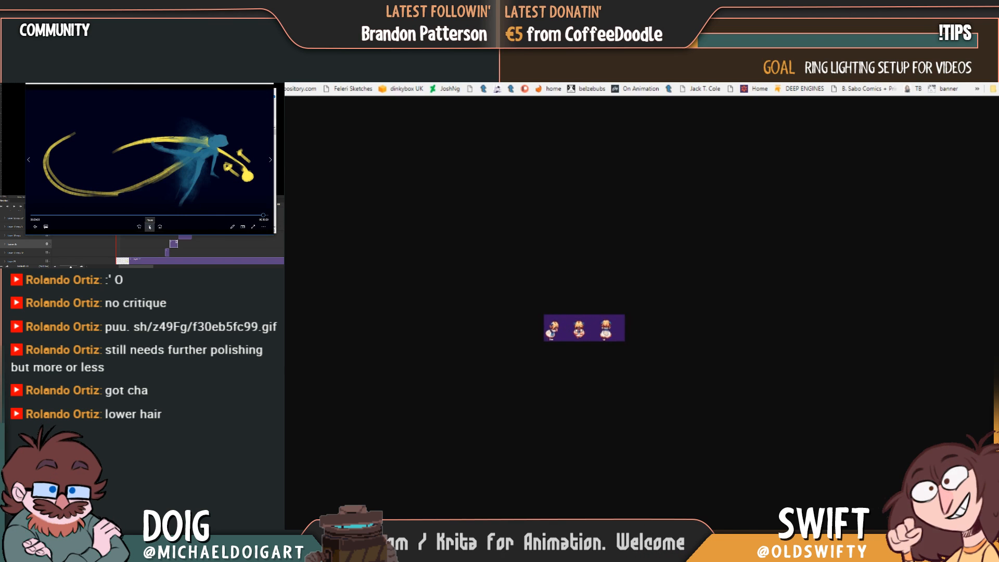
{"action": "left_click", "coordinate": [149, 227]}
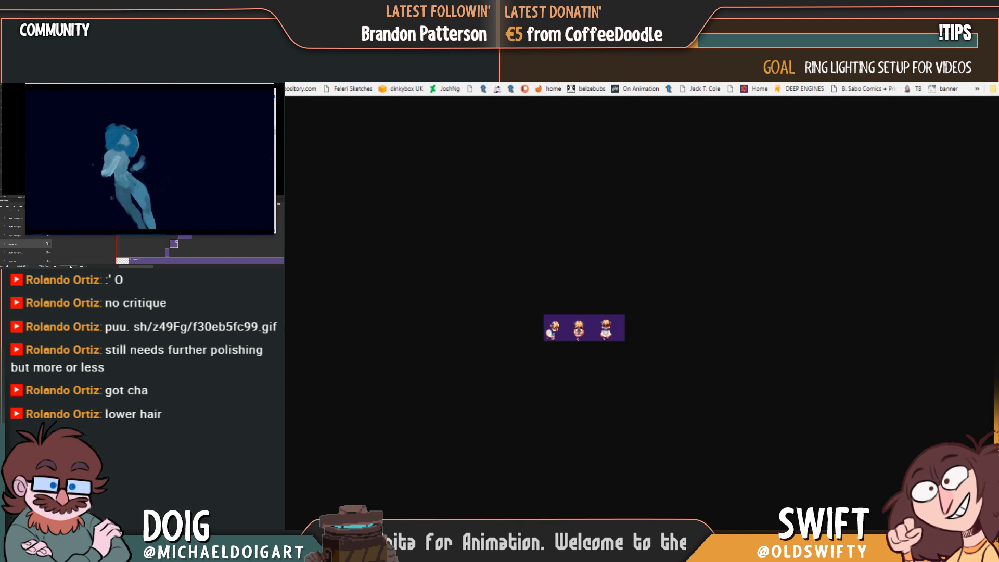
{"action": "left_click", "coordinate": [265, 227]}
{"action": "left_click", "coordinate": [247, 204]}
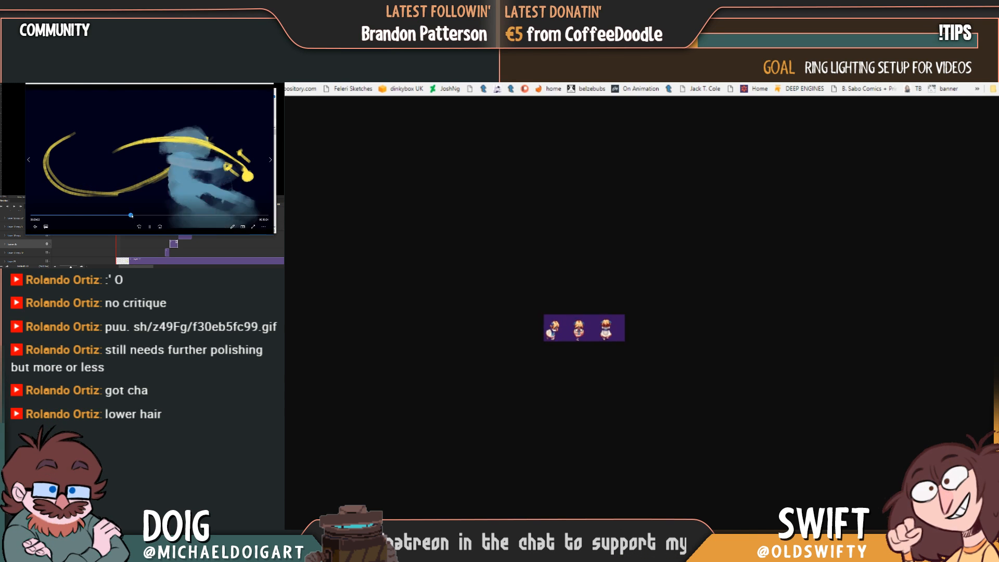
Scrub back and forth through the middle of the rendered clip to examine the figure's size and position in the leap poses
{"action": "left_click_drag", "start_coordinate": [147, 215], "coordinate": [138, 224]}
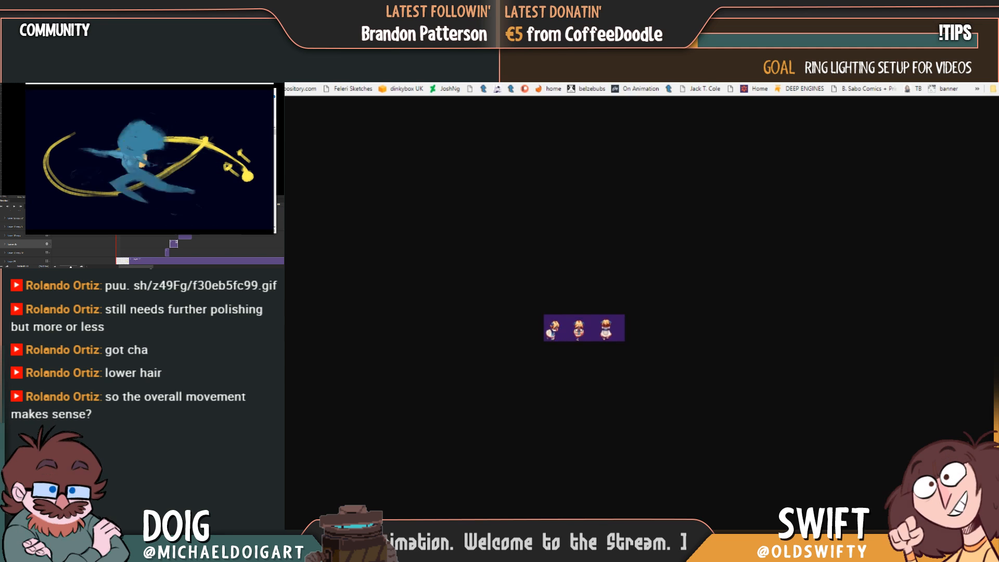
{"action": "mouse_move", "coordinate": [105, 187]}
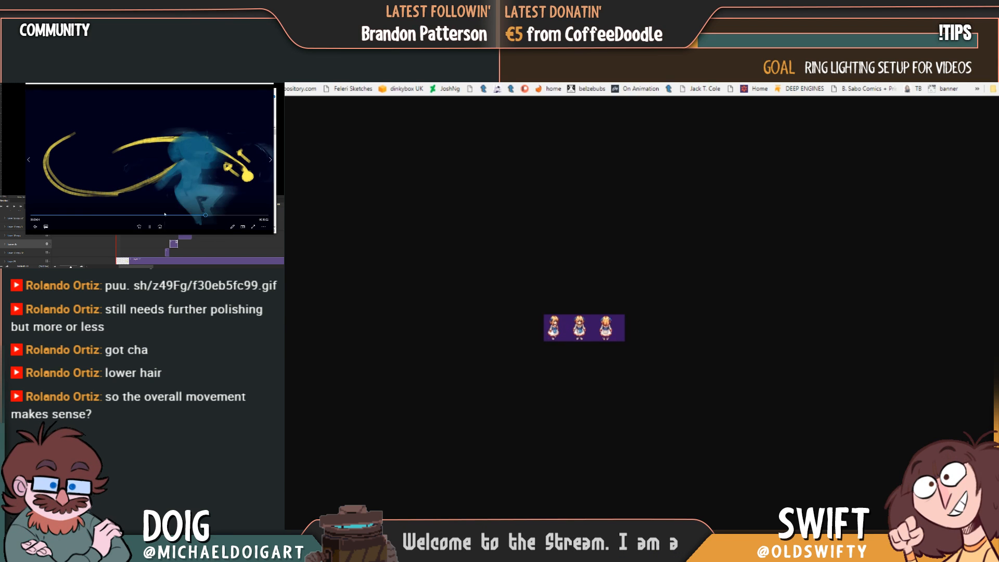
{"action": "left_click", "coordinate": [138, 215]}
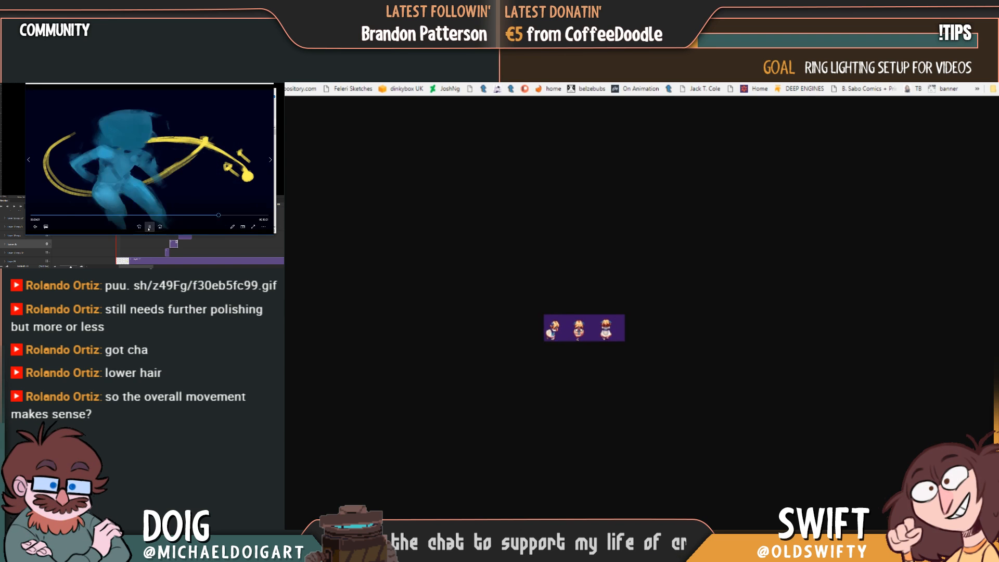
{"action": "left_click", "coordinate": [149, 227]}
{"action": "left_click", "coordinate": [144, 215]}
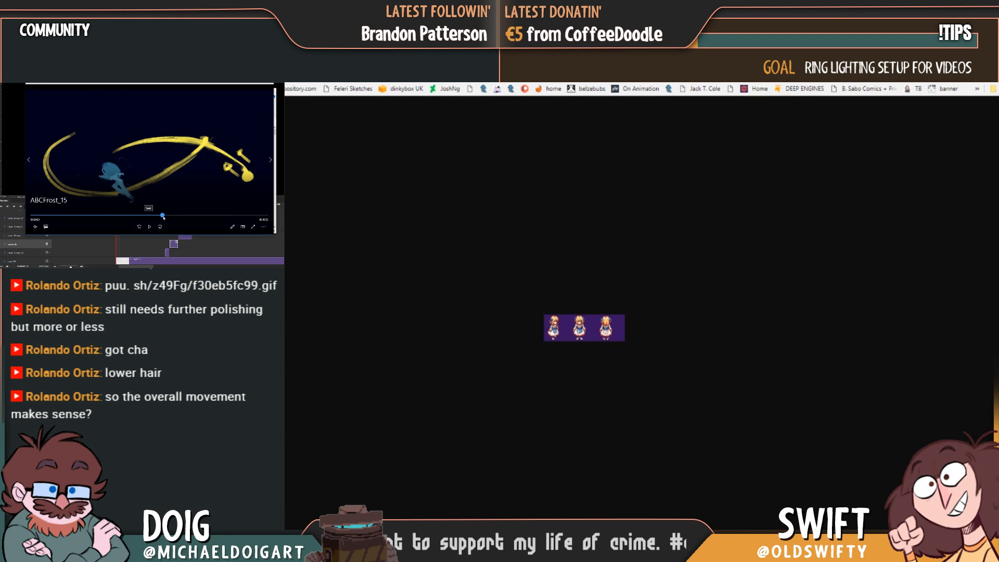
{"action": "left_click_drag", "start_coordinate": [164, 216], "coordinate": [141, 216]}
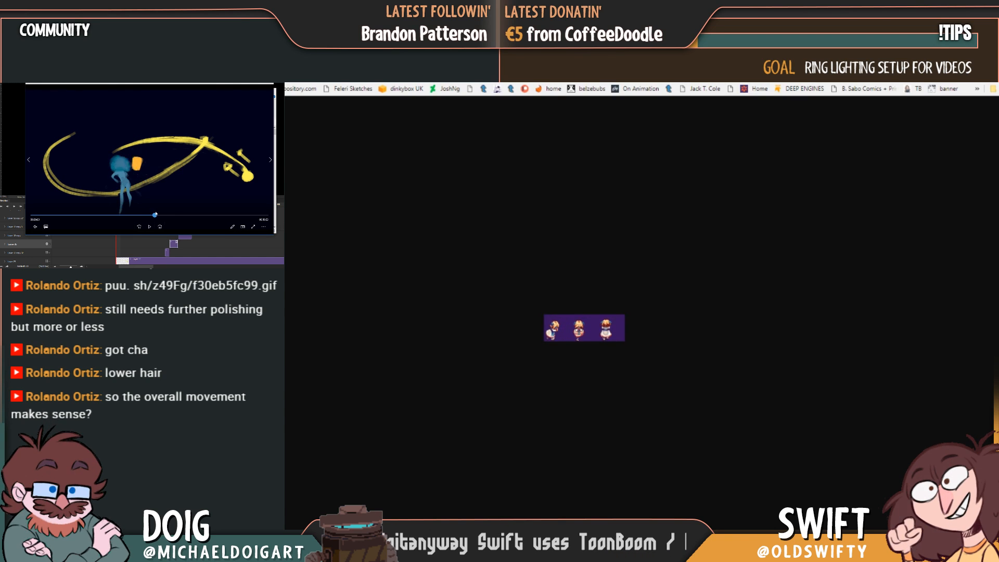
{"action": "left_click", "coordinate": [130, 214]}
{"action": "left_click_drag", "start_coordinate": [130, 211], "coordinate": [138, 208]}
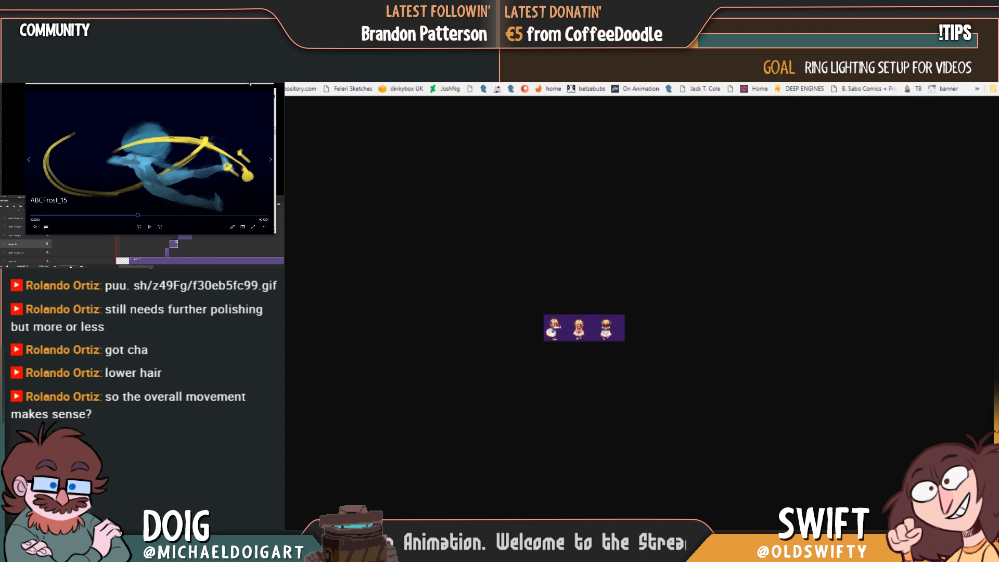
Return to the figure animation in Photoshop and scale down the outstretched leaping figure at its frame before the short clips
{"action": "left_click", "coordinate": [251, 83]}
{"action": "left_click", "coordinate": [253, 90]}
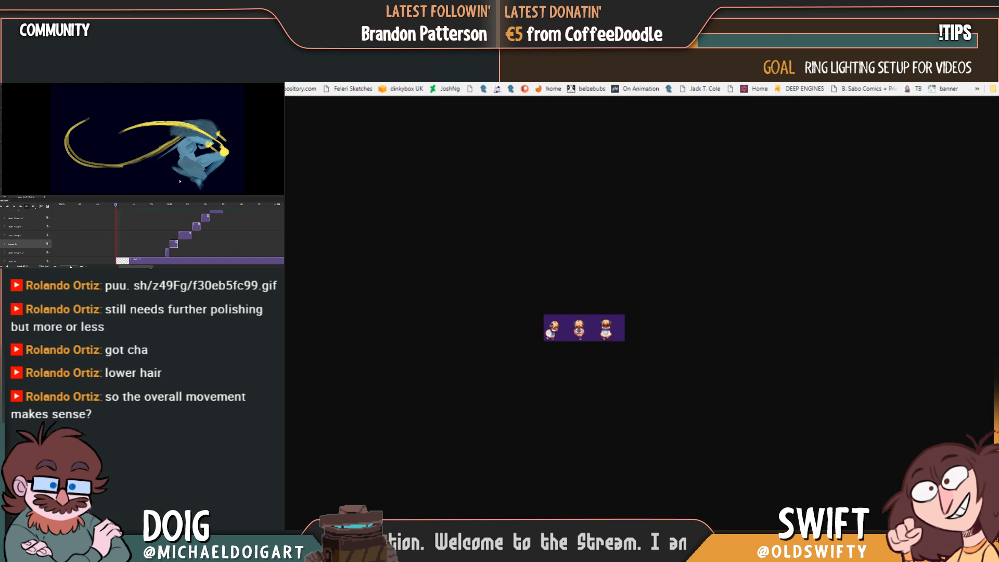
{"action": "mouse_move", "coordinate": [147, 206]}
{"action": "left_mouse_down"}
{"action": "mouse_move", "coordinate": [175, 207]}
{"action": "mouse_move", "coordinate": [162, 206]}
{"action": "left_mouse_up"}
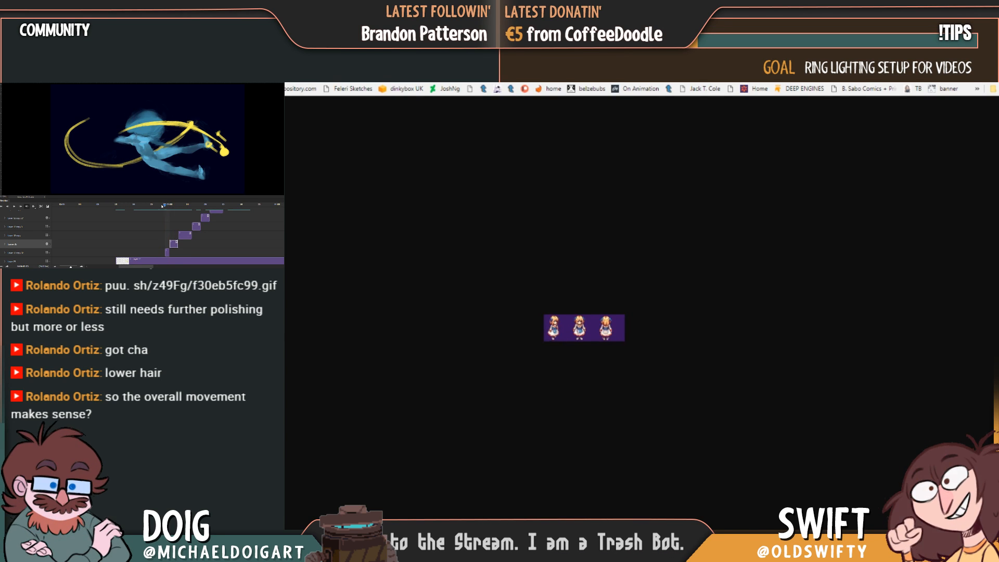
{"action": "left_click", "coordinate": [148, 155]}
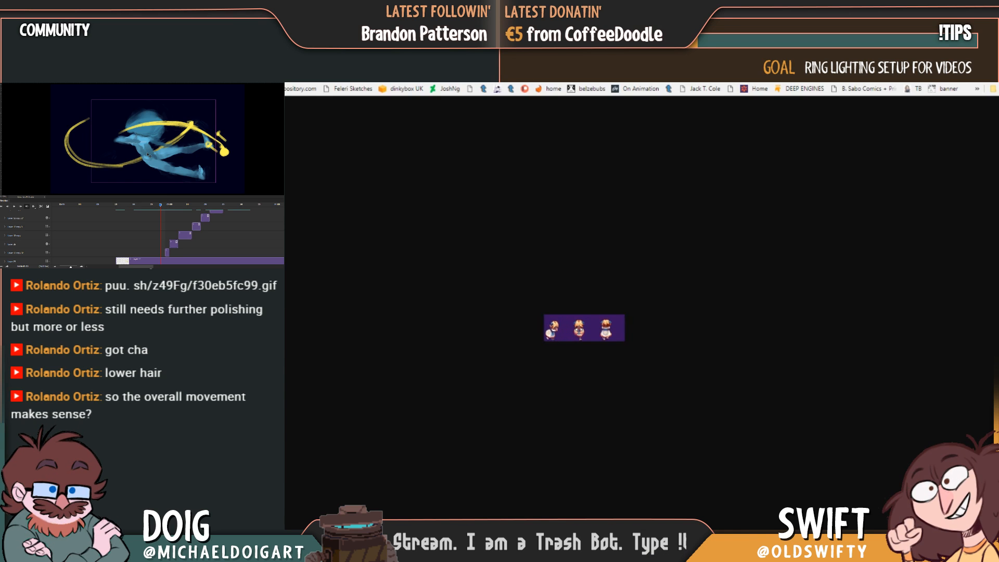
{"action": "left_click_drag", "start_coordinate": [216, 183], "coordinate": [176, 167]}
{"action": "key", "text": "Return"}
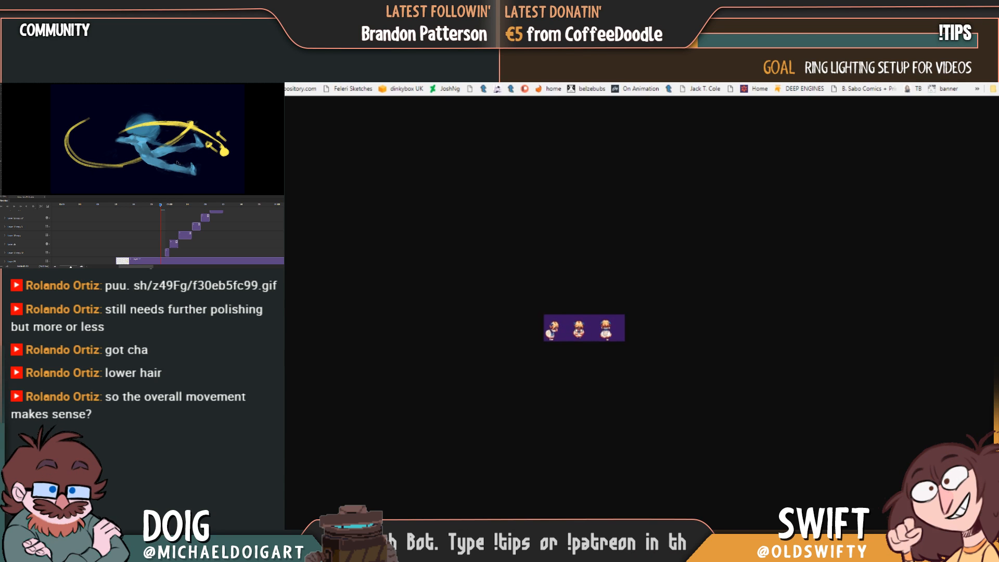
Play back the leap from near the start, return to the outstretched pose, and enlarge its figure slightly
{"action": "left_click_drag", "start_coordinate": [159, 205], "coordinate": [121, 205]}
{"action": "key", "text": "space"}
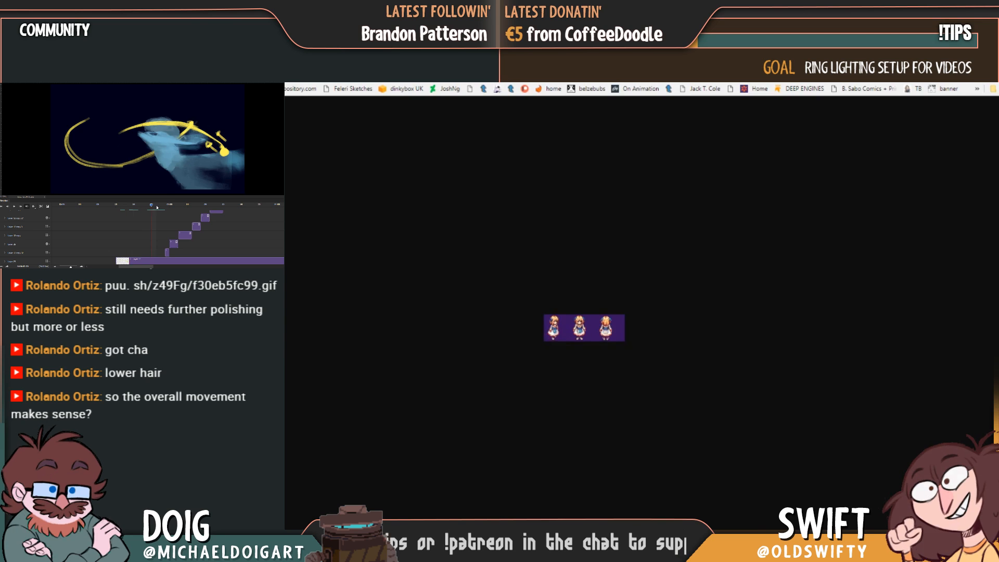
{"action": "left_click", "coordinate": [128, 204]}
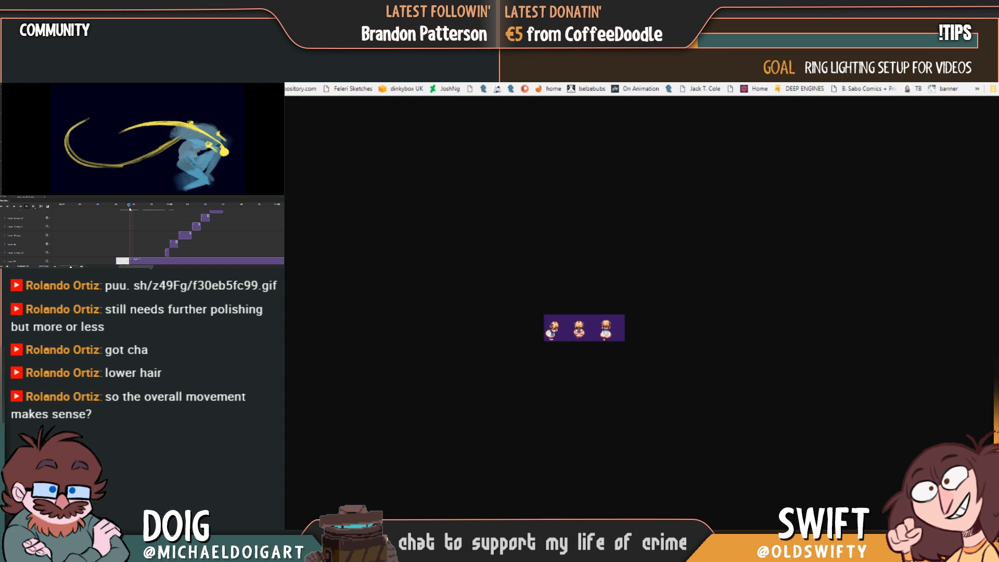
{"action": "left_click_drag", "start_coordinate": [131, 206], "coordinate": [156, 210]}
{"action": "key", "text": "ctrl+t"}
{"action": "left_click_drag", "start_coordinate": [206, 178], "coordinate": [210, 180]}
{"action": "key", "text": "Return"}
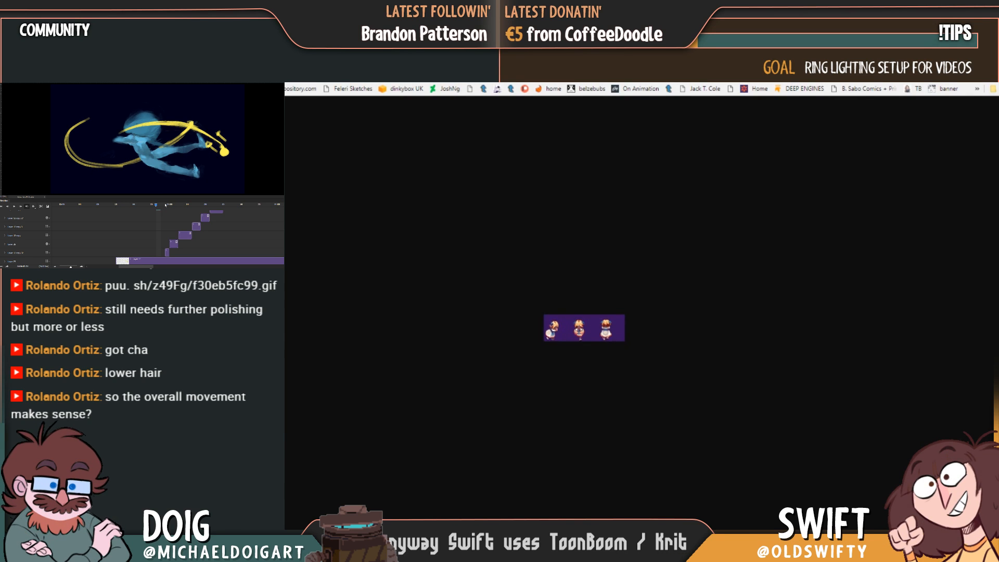
Go to the next leap pose, with arms spread and one leg trailing, and transform the figure slightly lower
{"action": "mouse_move", "coordinate": [157, 207]}
{"action": "left_mouse_down"}
{"action": "mouse_move", "coordinate": [172, 207]}
{"action": "mouse_move", "coordinate": [124, 202]}
{"action": "mouse_move", "coordinate": [164, 210]}
{"action": "left_mouse_up"}
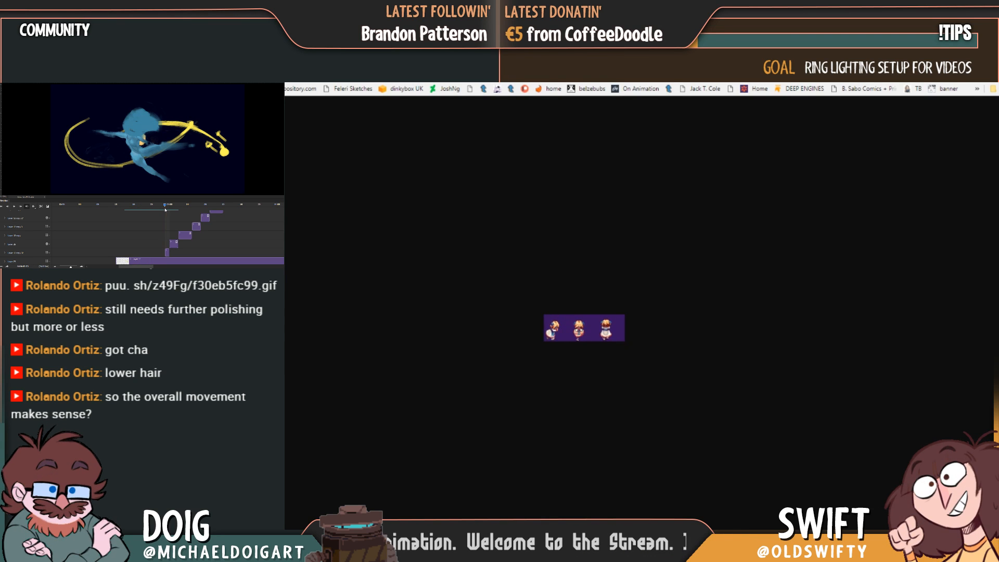
{"action": "key", "text": "ctrl+t"}
{"action": "left_click_drag", "start_coordinate": [137, 146], "coordinate": [136, 151]}
{"action": "key", "text": "Return"}
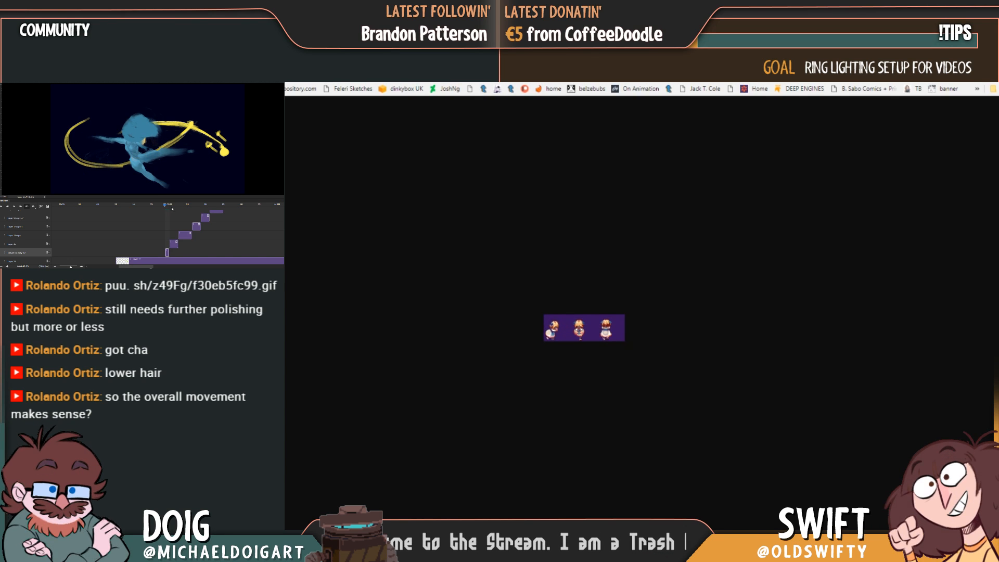
Go to the following wide-legged leap pose, shift its figure down and left, and scale it down slightly
{"action": "mouse_move", "coordinate": [164, 206]}
{"action": "left_mouse_down"}
{"action": "mouse_move", "coordinate": [151, 205]}
{"action": "mouse_move", "coordinate": [171, 207]}
{"action": "left_mouse_up"}
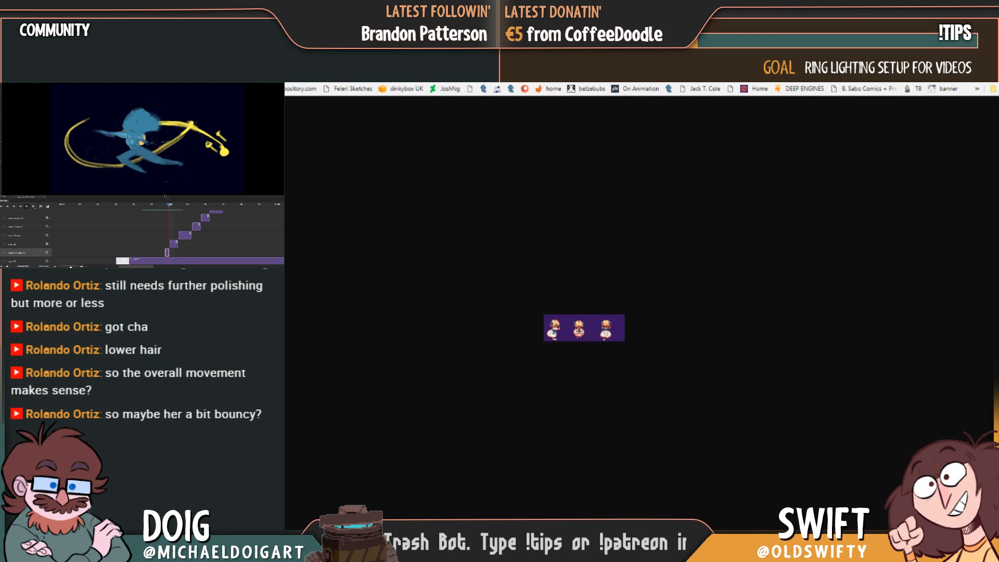
{"action": "left_click_drag", "start_coordinate": [136, 153], "coordinate": [131, 159]}
{"action": "key", "text": "ctrl+t"}
{"action": "mouse_move", "coordinate": [199, 192]}
{"action": "left_mouse_down"}
{"action": "mouse_move", "coordinate": [181, 185]}
{"action": "mouse_move", "coordinate": [192, 186]}
{"action": "left_mouse_up"}
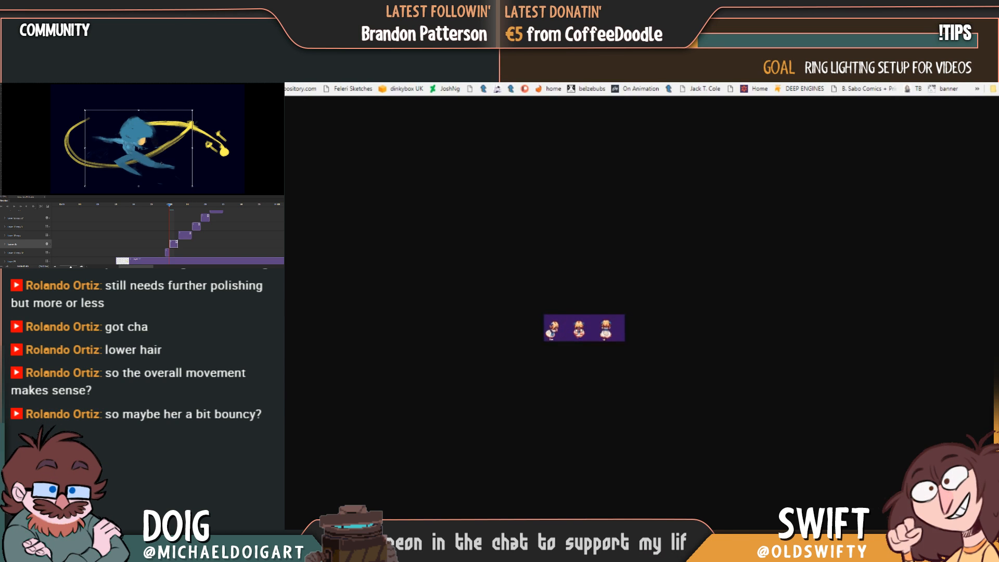
{"action": "key", "text": "Return"}
Play back the adjusted leap poses from near the start of the timeline to check their motion
{"action": "mouse_move", "coordinate": [169, 207]}
{"action": "left_mouse_down"}
{"action": "mouse_move", "coordinate": [144, 206]}
{"action": "mouse_move", "coordinate": [186, 208]}
{"action": "mouse_move", "coordinate": [152, 211]}
{"action": "mouse_move", "coordinate": [171, 211]}
{"action": "left_mouse_up"}
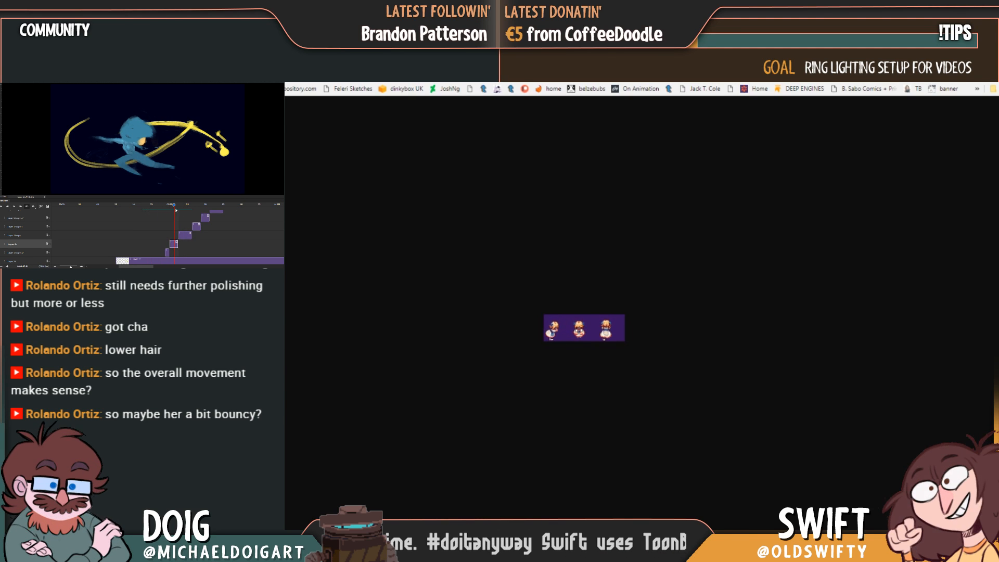
{"action": "left_click_drag", "start_coordinate": [172, 209], "coordinate": [129, 212]}
{"action": "key", "text": "space"}
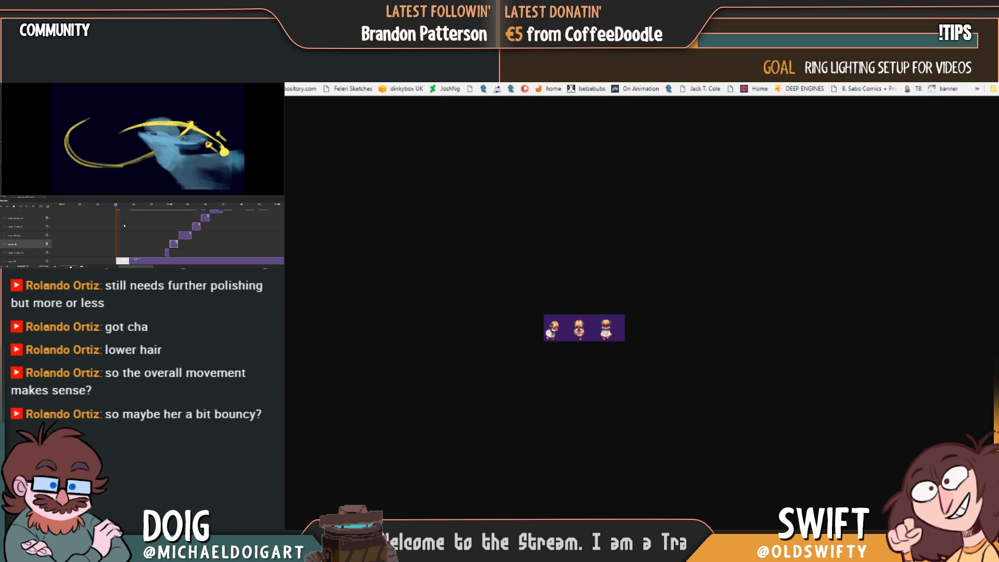
Play through the leap, go to the small crouching pose, and scale its figure down slightly
{"action": "scroll", "coordinate": [125, 225], "scroll_direction": "right", "scroll_amount": 3}
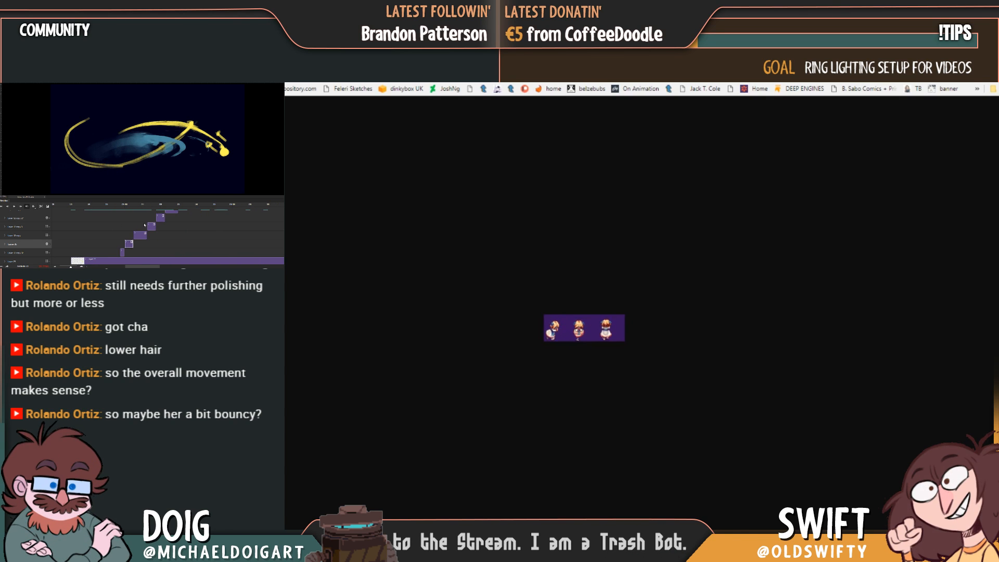
{"action": "left_click", "coordinate": [96, 206]}
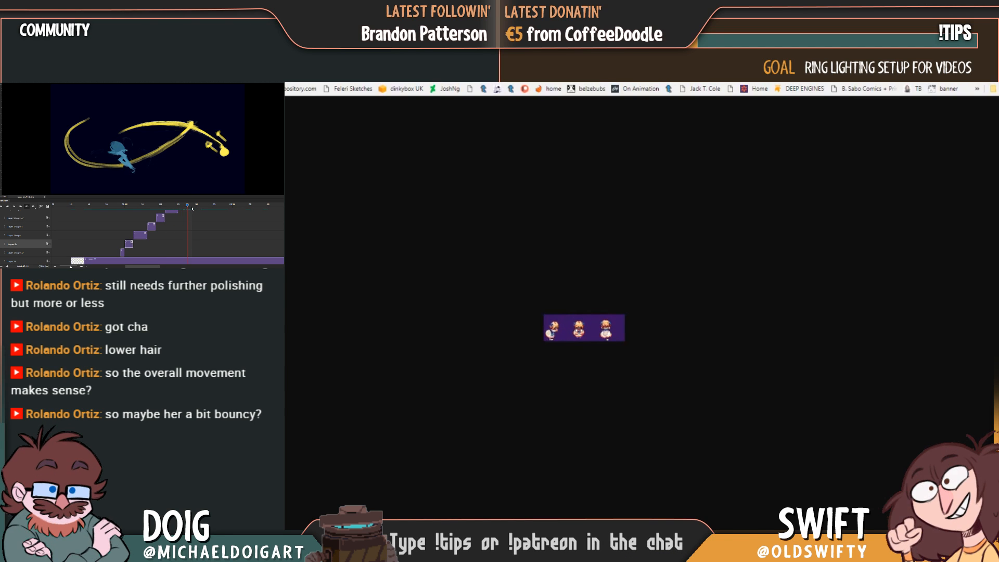
{"action": "left_click_drag", "start_coordinate": [193, 207], "coordinate": [189, 207]}
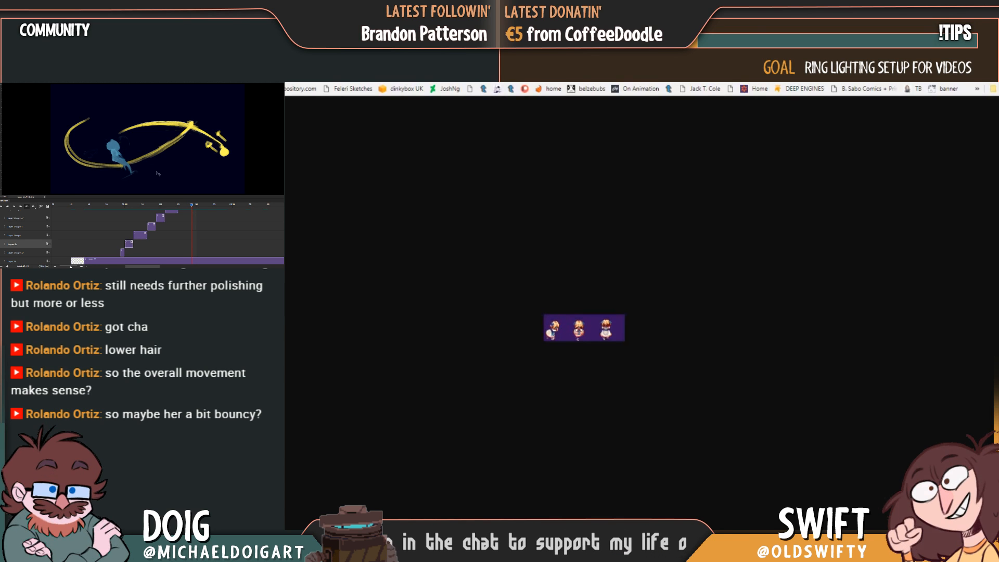
{"action": "left_click", "coordinate": [125, 163], "text": "ctrl"}
{"action": "key", "text": "ctrl+t"}
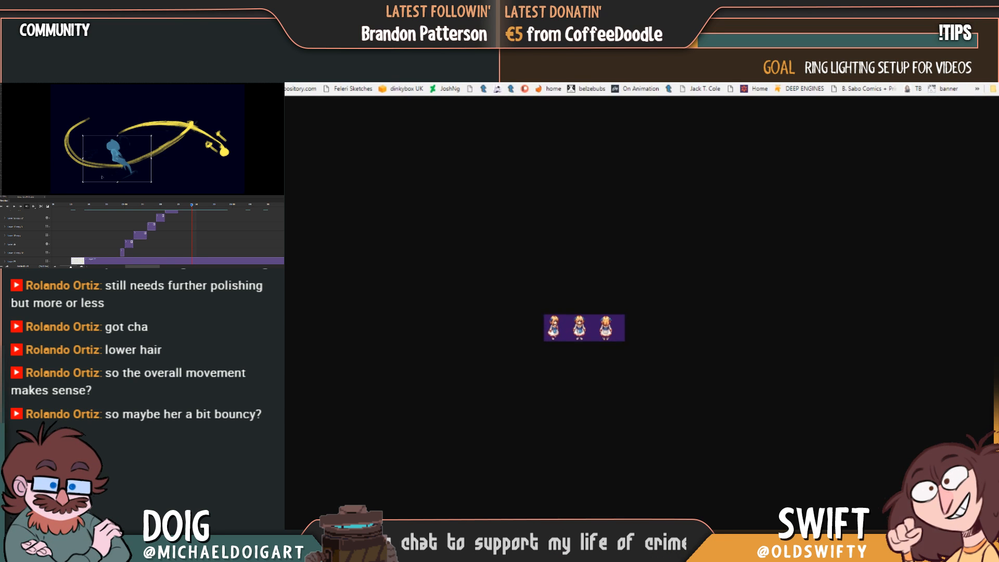
{"action": "left_click_drag", "start_coordinate": [84, 182], "coordinate": [119, 159]}
{"action": "key", "text": "Return"}
Play back the leap around the resized crouching pose and from near the start to check its motion
{"action": "mouse_move", "coordinate": [192, 206]}
{"action": "left_mouse_down"}
{"action": "mouse_move", "coordinate": [200, 205]}
{"action": "mouse_move", "coordinate": [186, 204]}
{"action": "left_mouse_up"}
{"action": "key", "text": "space"}
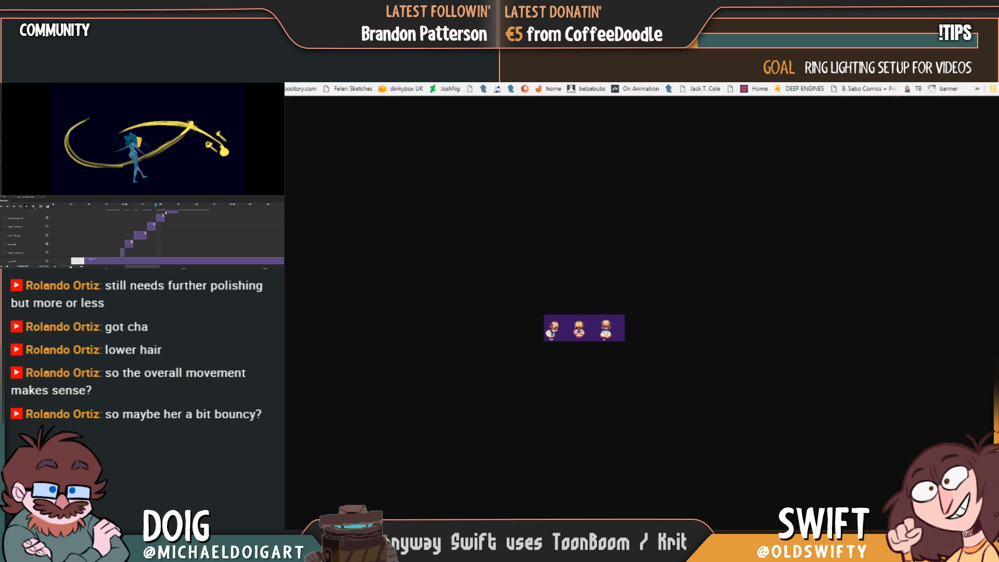
{"action": "left_click", "coordinate": [108, 170]}
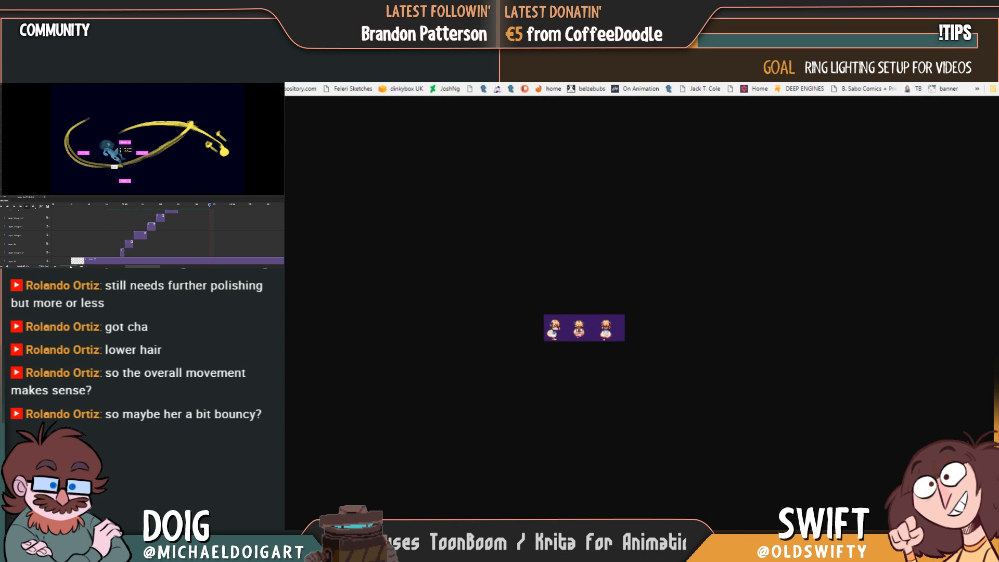
{"action": "left_click_drag", "start_coordinate": [210, 205], "coordinate": [189, 206]}
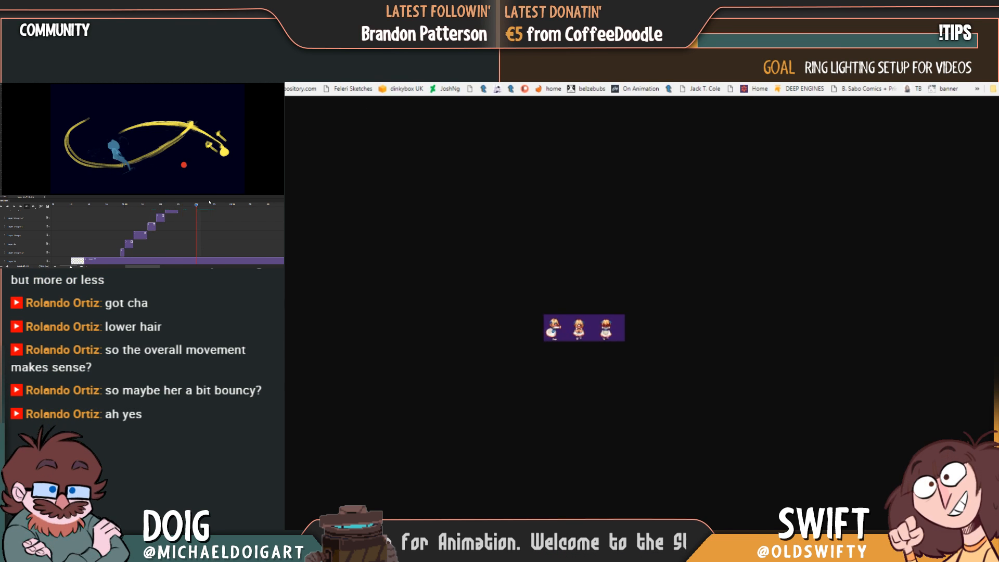
{"action": "left_click", "coordinate": [232, 201]}
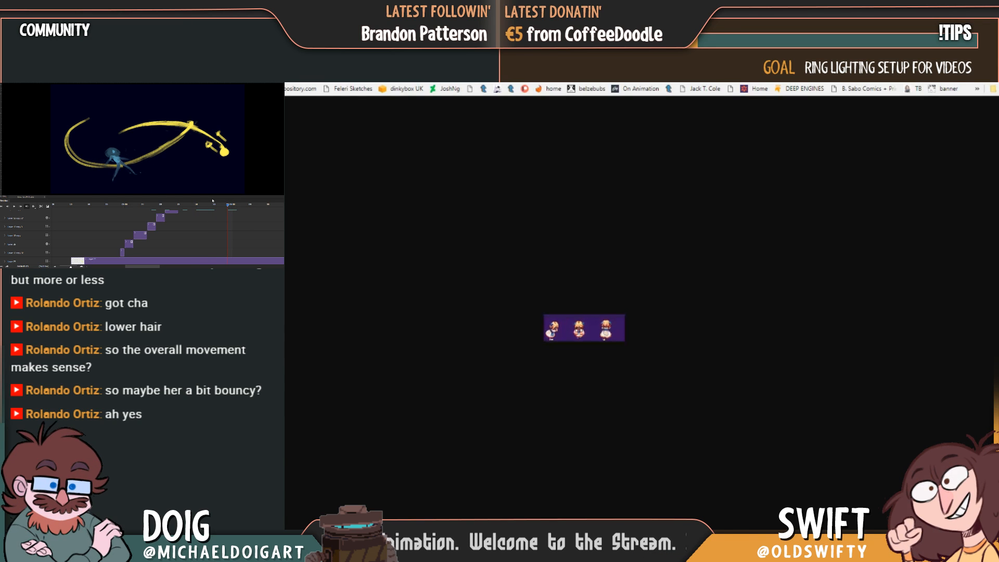
{"action": "left_click", "coordinate": [115, 205]}
{"action": "left_click", "coordinate": [111, 205]}
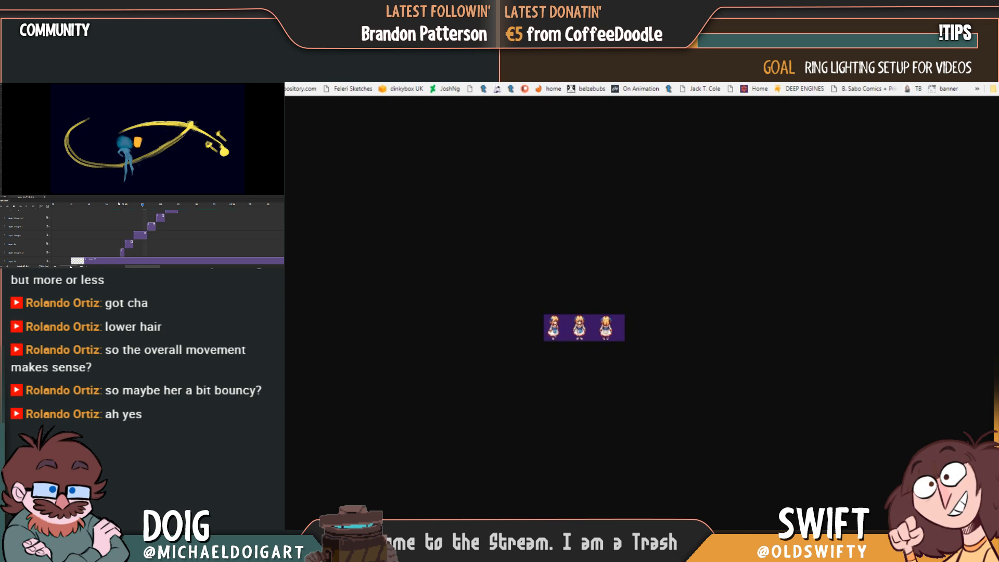
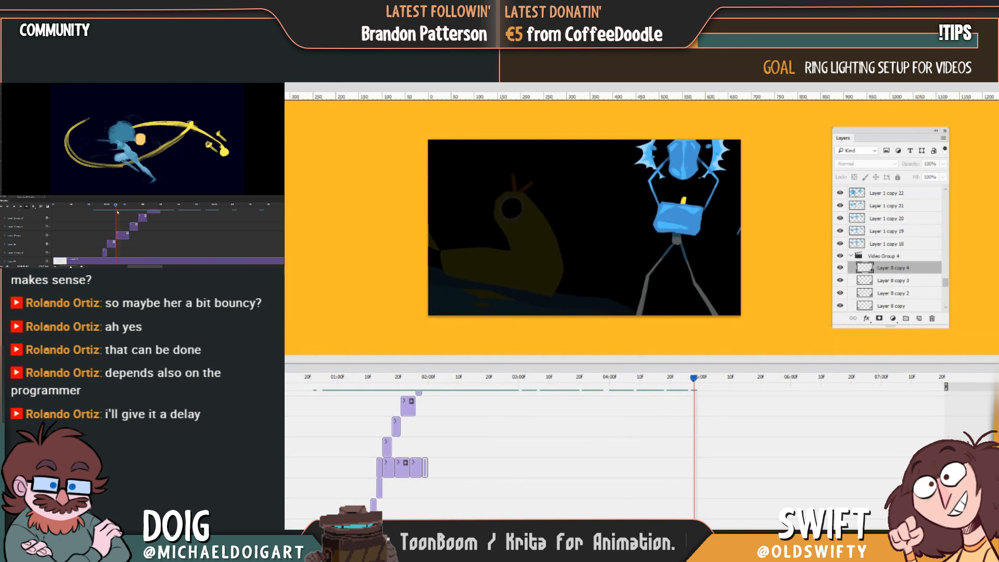
Render the duck animation as duck.mp4 in H.264 at High Quality, and return the leap timeline to the outstretched pose
{"action": "mouse_move", "coordinate": [245, 189]}
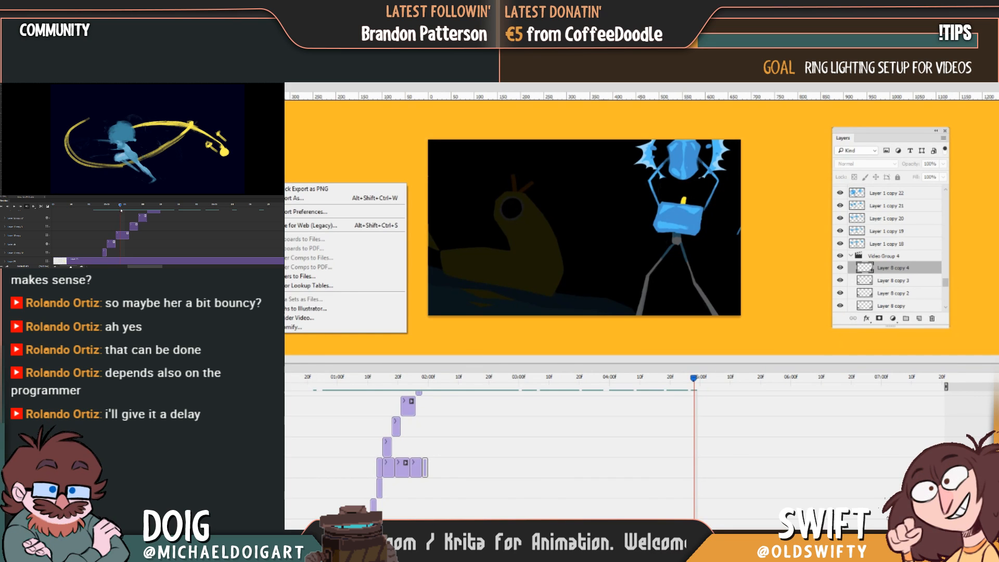
{"action": "left_click", "coordinate": [339, 318]}
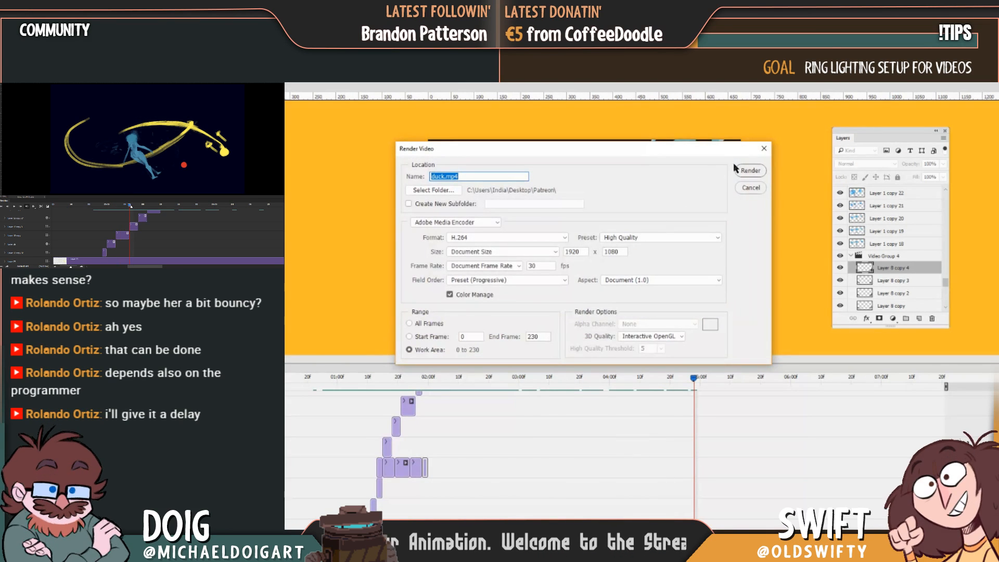
{"action": "left_click", "coordinate": [750, 171]}
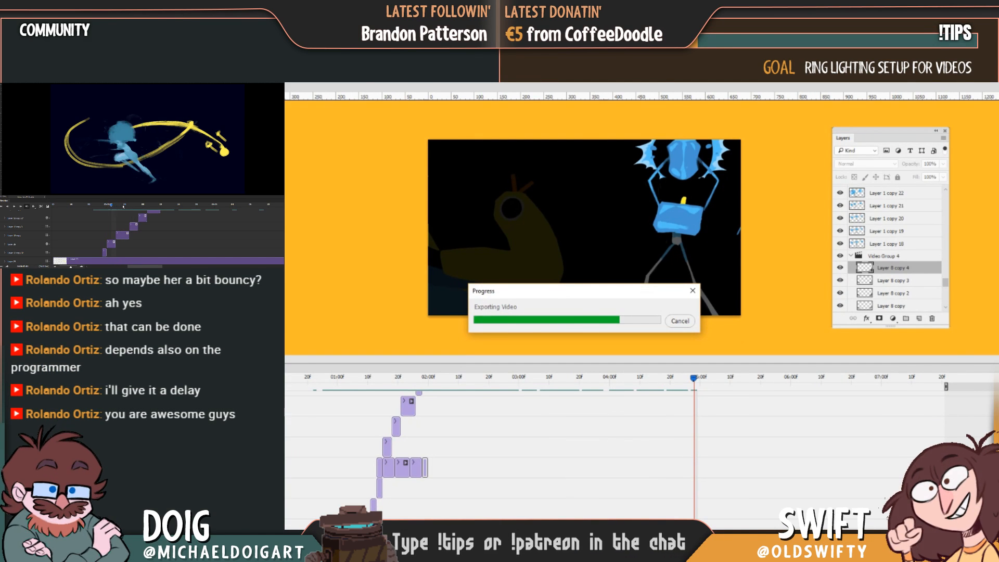
{"action": "left_click", "coordinate": [103, 205]}
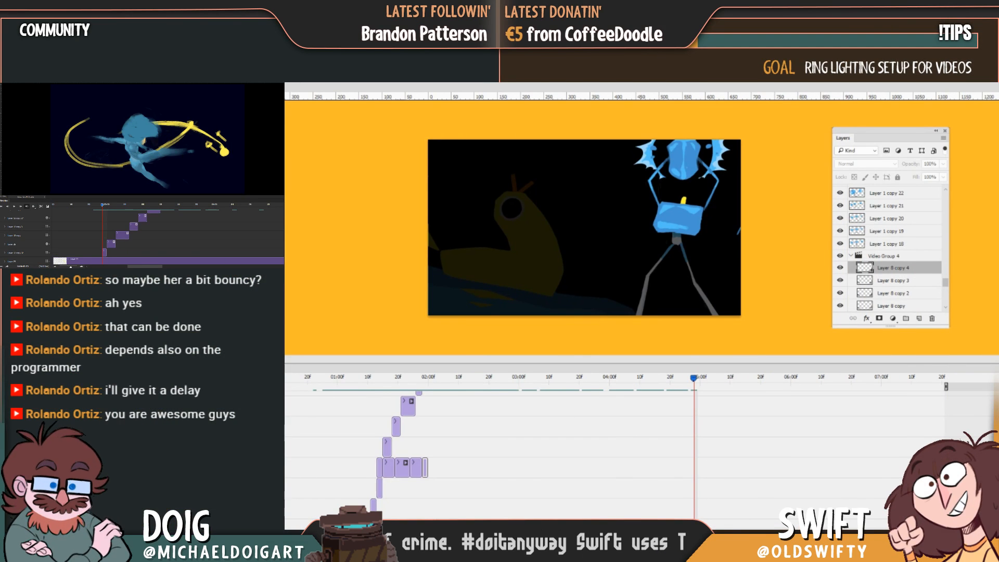
Check the output name and folder in the duck animation's Render Video settings
{"action": "mouse_move", "coordinate": [260, 189]}
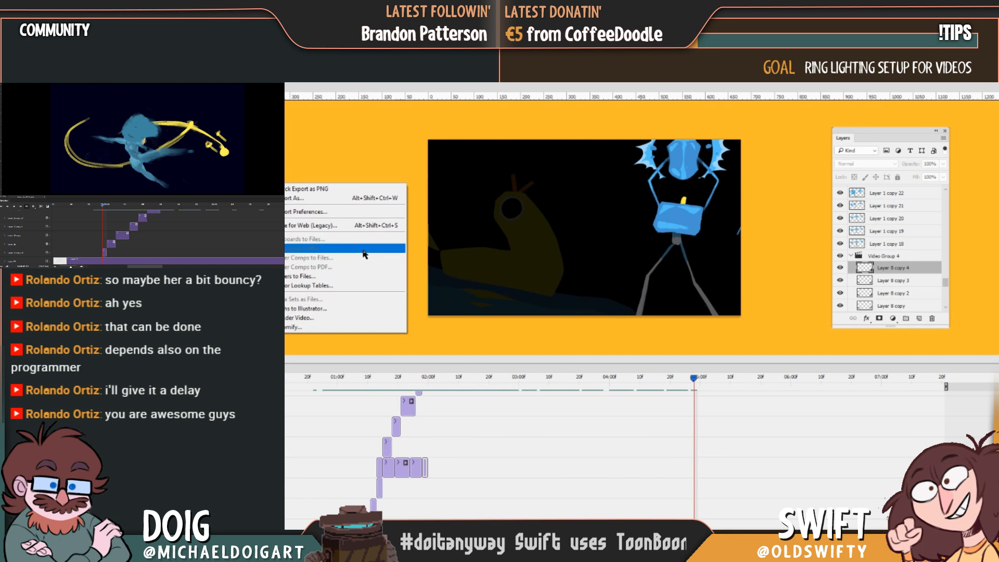
{"action": "left_click", "coordinate": [352, 318]}
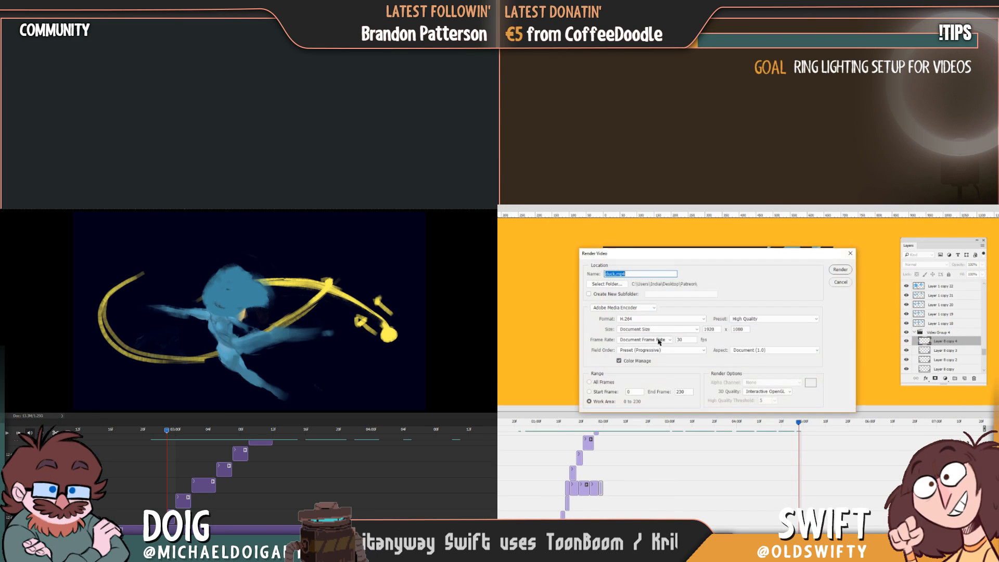
{"action": "left_click", "coordinate": [851, 253]}
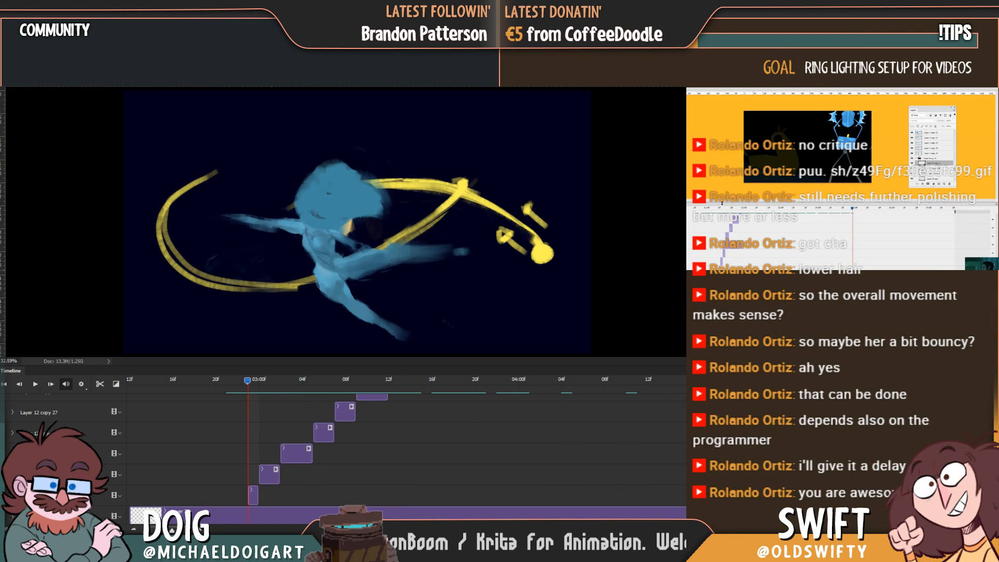
Switch to File Explorer, find duck.mp4 in the Patreon folder, and open it in the video player
{"action": "key", "text": "super+e"}
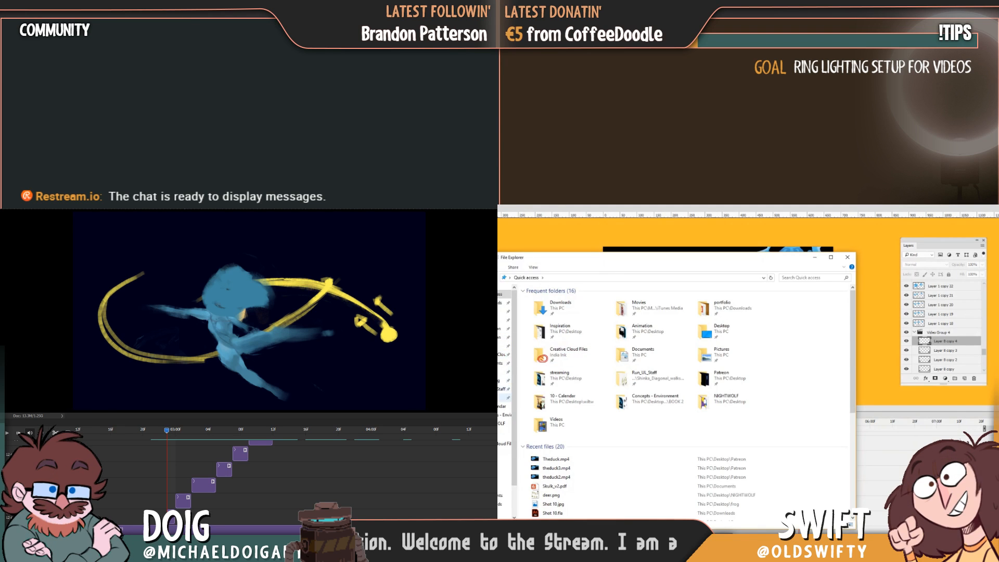
{"action": "left_click", "coordinate": [504, 398]}
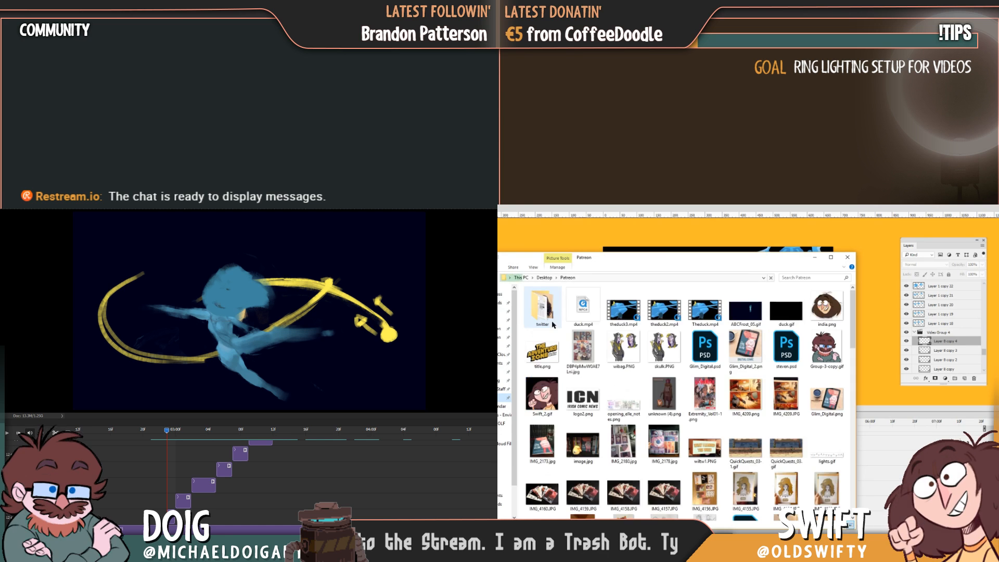
{"action": "left_click", "coordinate": [584, 320]}
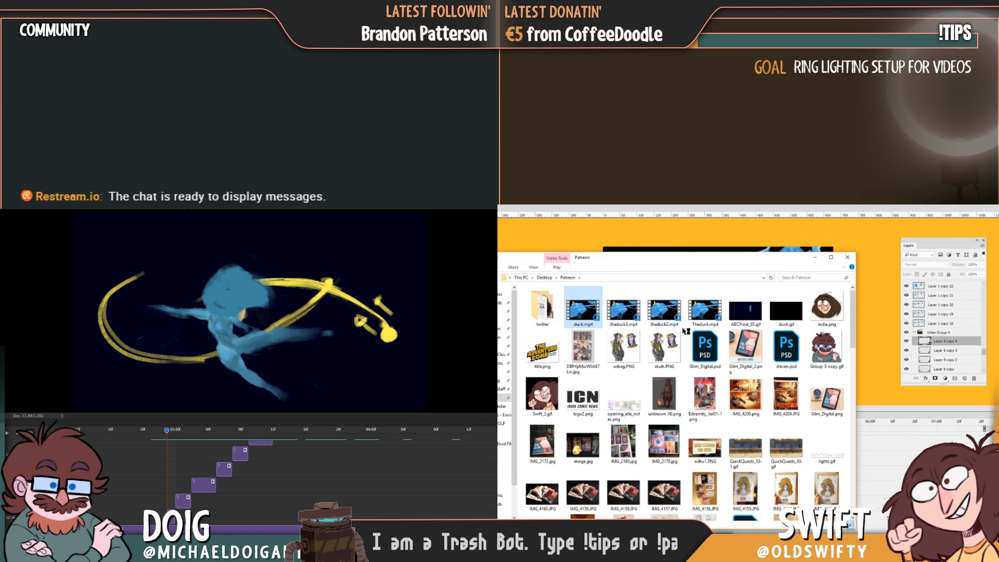
{"action": "left_click", "coordinate": [813, 257]}
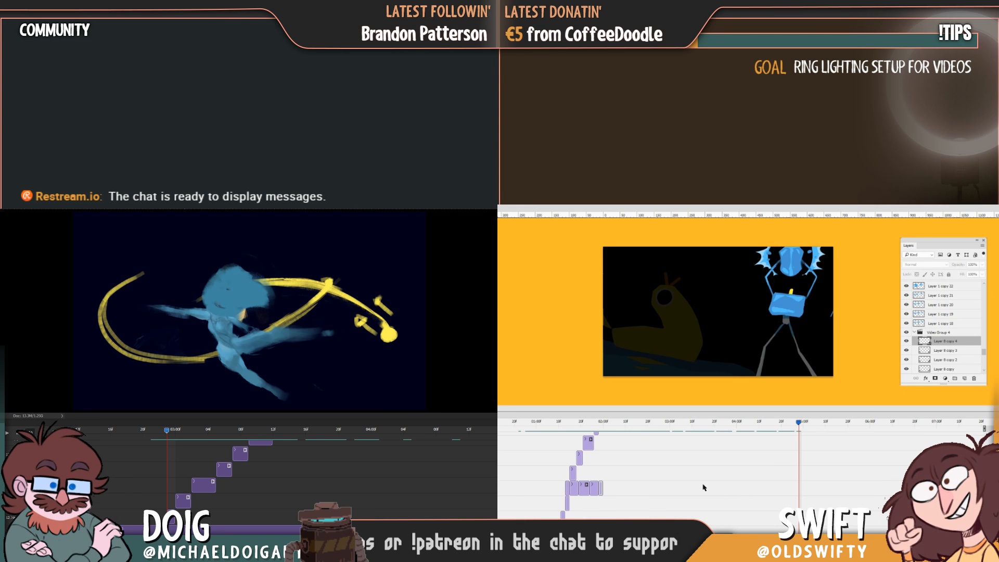
{"action": "key", "text": "alt+Tab"}
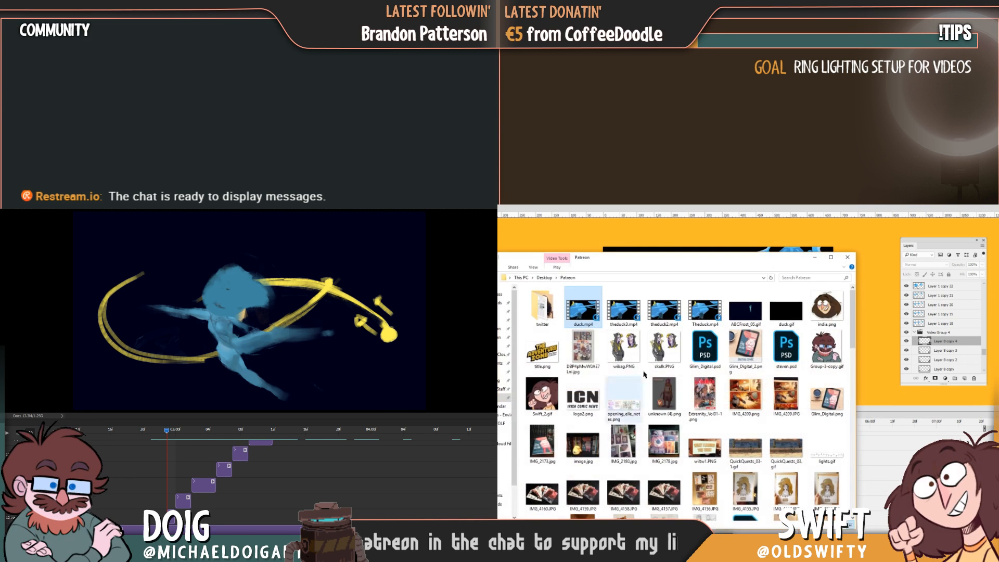
{"action": "double_click", "coordinate": [591, 319]}
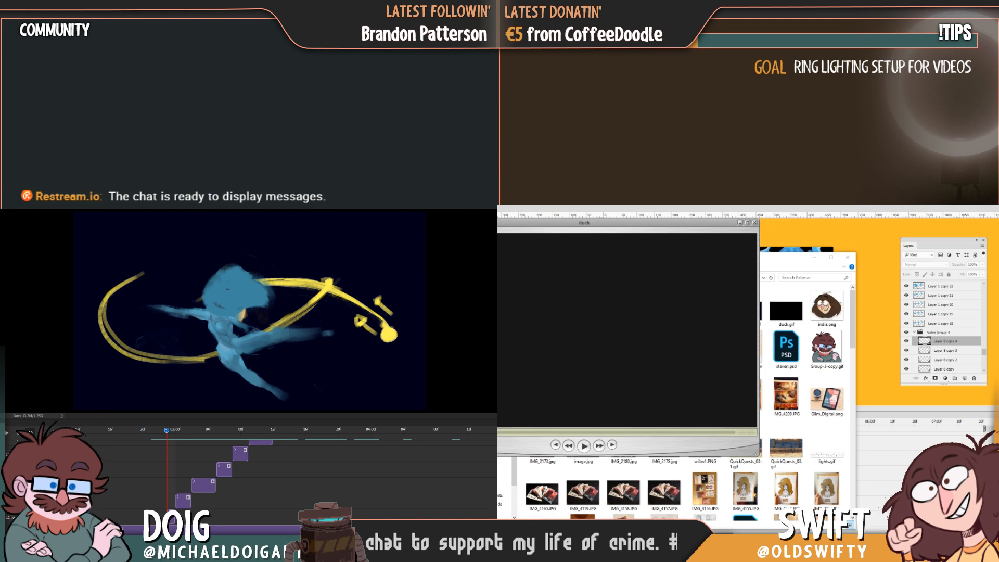
{"action": "left_click", "coordinate": [815, 257]}
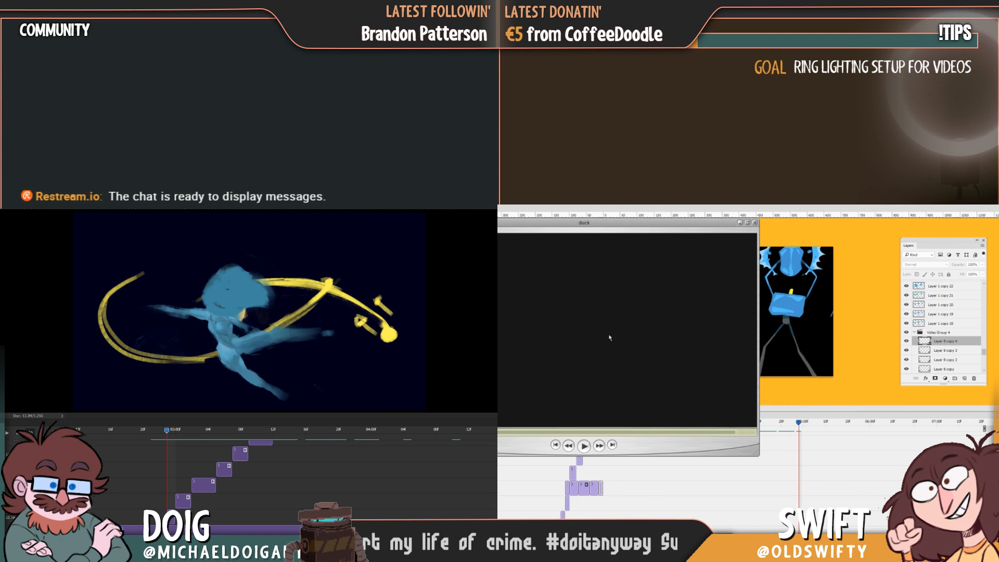
Play the rendered duck video and replay it from the section with the blue boxed figure
{"action": "left_click", "coordinate": [583, 446]}
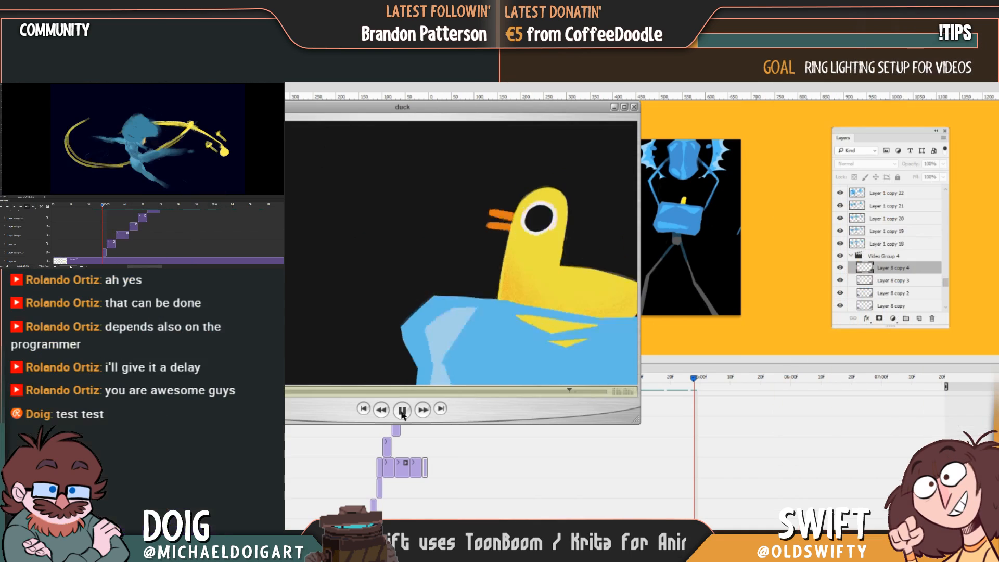
{"action": "left_click", "coordinate": [584, 446]}
{"action": "left_click", "coordinate": [402, 411]}
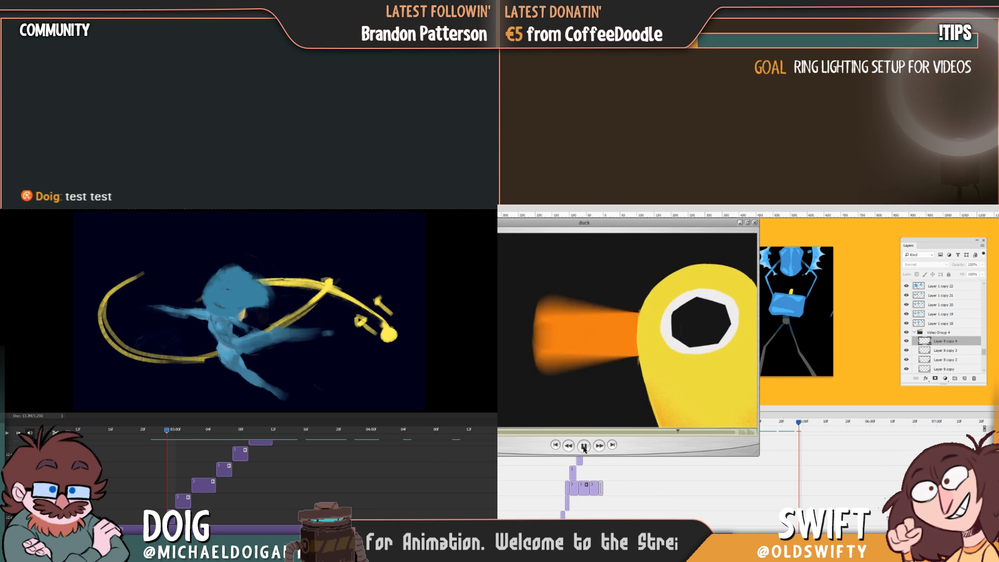
{"action": "mouse_move", "coordinate": [542, 432]}
{"action": "left_mouse_down"}
{"action": "mouse_move", "coordinate": [553, 439]}
{"action": "mouse_move", "coordinate": [526, 438]}
{"action": "left_mouse_up"}
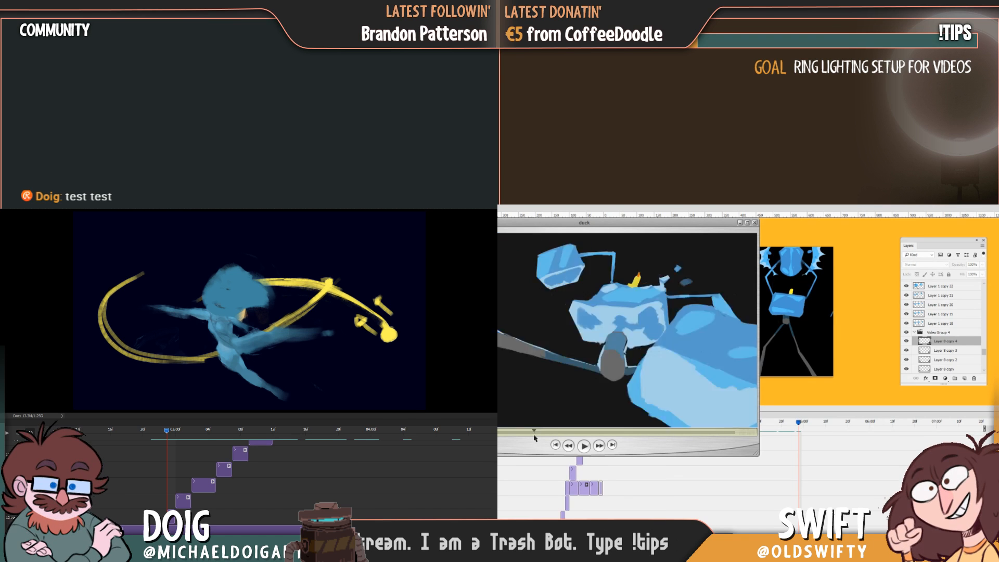
{"action": "left_click", "coordinate": [583, 446]}
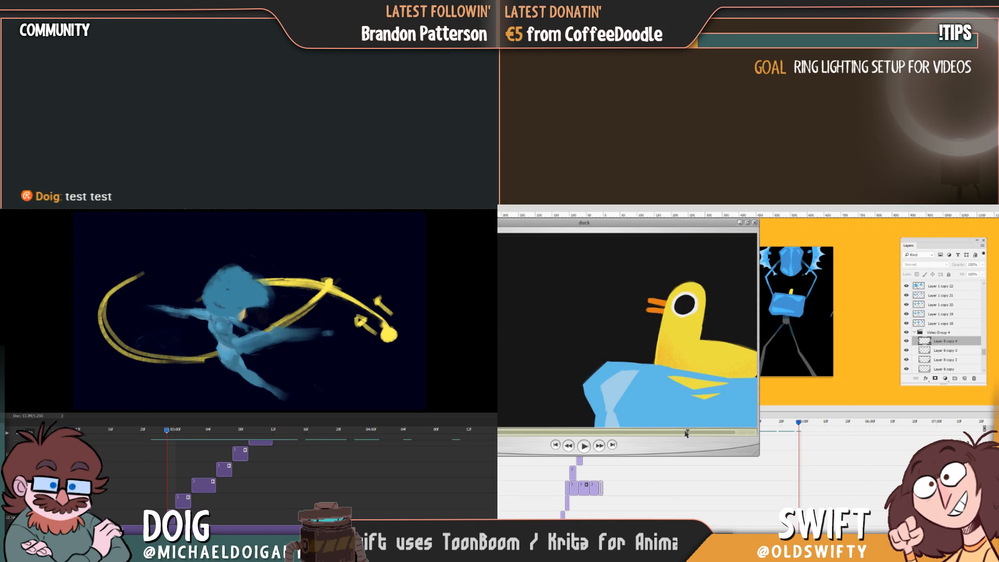
Close the duck video and go to the duck frame with the drooping orange beak
{"action": "left_click_drag", "start_coordinate": [687, 433], "coordinate": [906, 424]}
{"action": "key", "text": "space"}
{"action": "key", "text": "ctrl+w"}
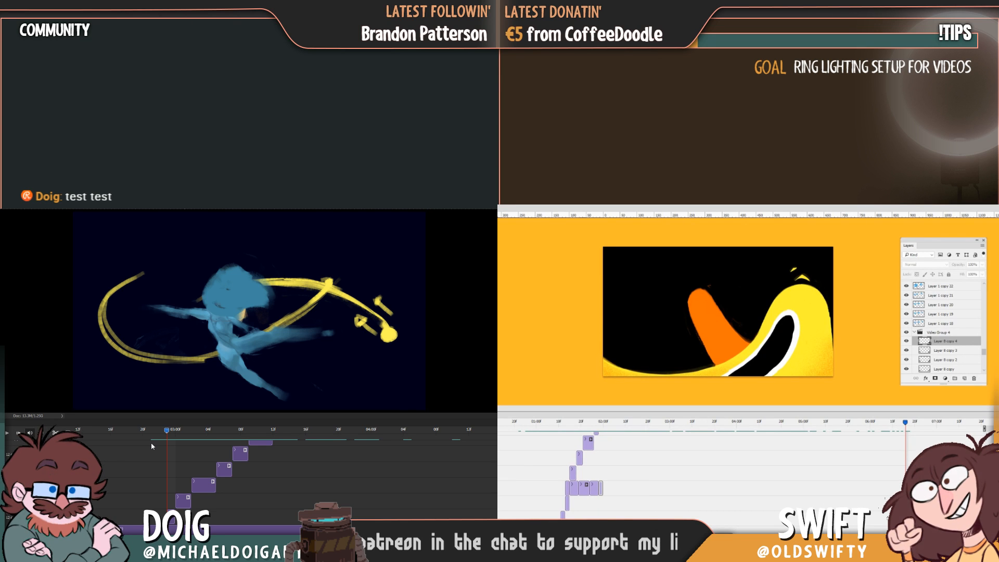
{"action": "left_click_drag", "start_coordinate": [853, 411], "coordinate": [853, 478]}
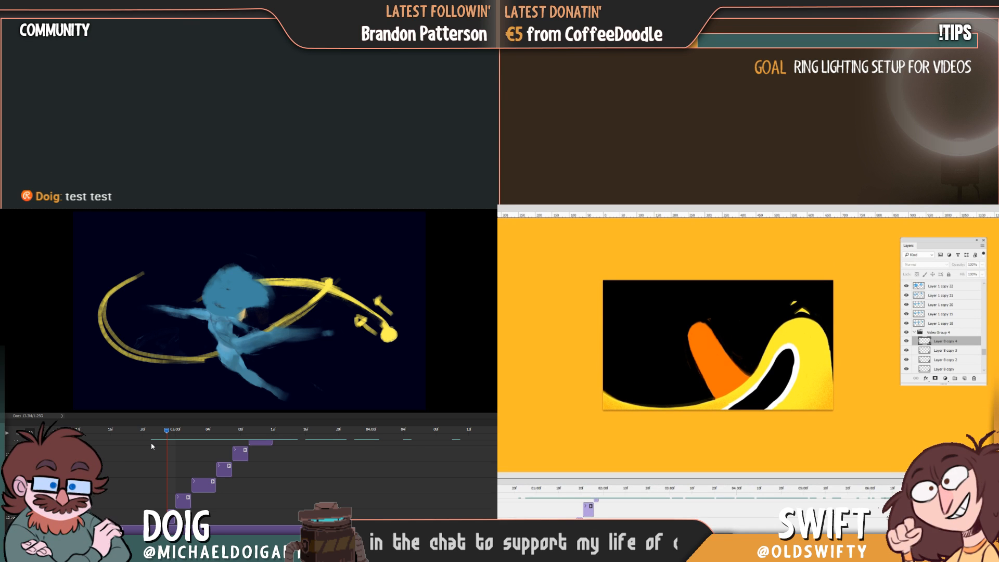
{"action": "left_click", "coordinate": [792, 341]}
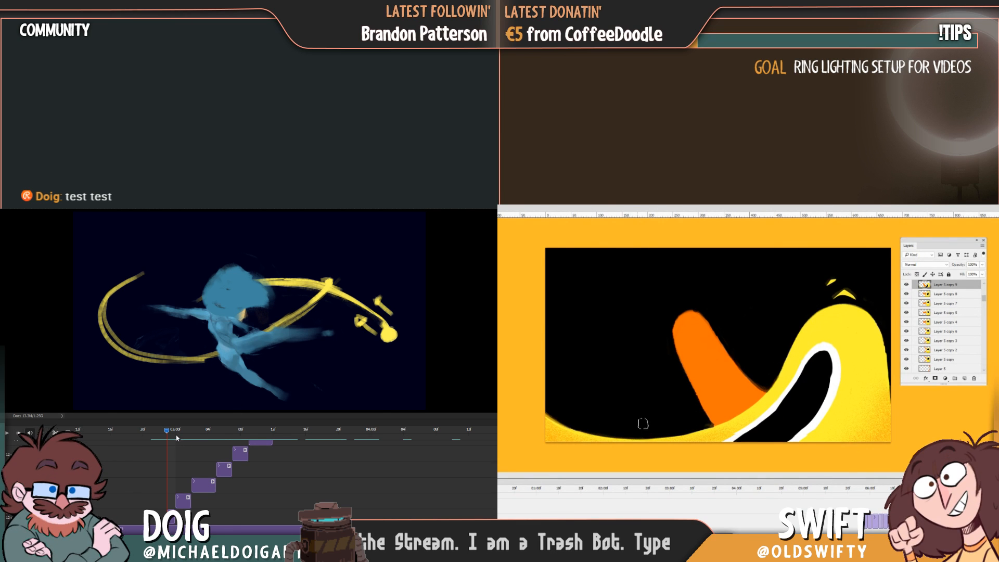
Advance the leap timeline to the leaning pose, and touch up the duck's orange beak edge on neighbouring frames, working back through their layers
{"action": "mouse_move", "coordinate": [165, 432]}
{"action": "left_mouse_down"}
{"action": "mouse_move", "coordinate": [134, 432]}
{"action": "mouse_move", "coordinate": [213, 433]}
{"action": "mouse_move", "coordinate": [174, 432]}
{"action": "mouse_move", "coordinate": [130, 450]}
{"action": "mouse_move", "coordinate": [234, 433]}
{"action": "mouse_move", "coordinate": [164, 457]}
{"action": "mouse_move", "coordinate": [224, 441]}
{"action": "left_mouse_up"}
{"action": "left_click", "coordinate": [685, 389]}
{"action": "left_click", "coordinate": [716, 331]}
{"action": "left_click", "coordinate": [875, 521]}
{"action": "left_click", "coordinate": [696, 403]}
{"action": "left_click", "coordinate": [723, 333]}
{"action": "key", "text": "alt+bracketleft"}
{"action": "key", "text": "alt+bracketleft"}
{"action": "key", "text": "alt+bracketleft"}
{"action": "left_click", "coordinate": [882, 489]}
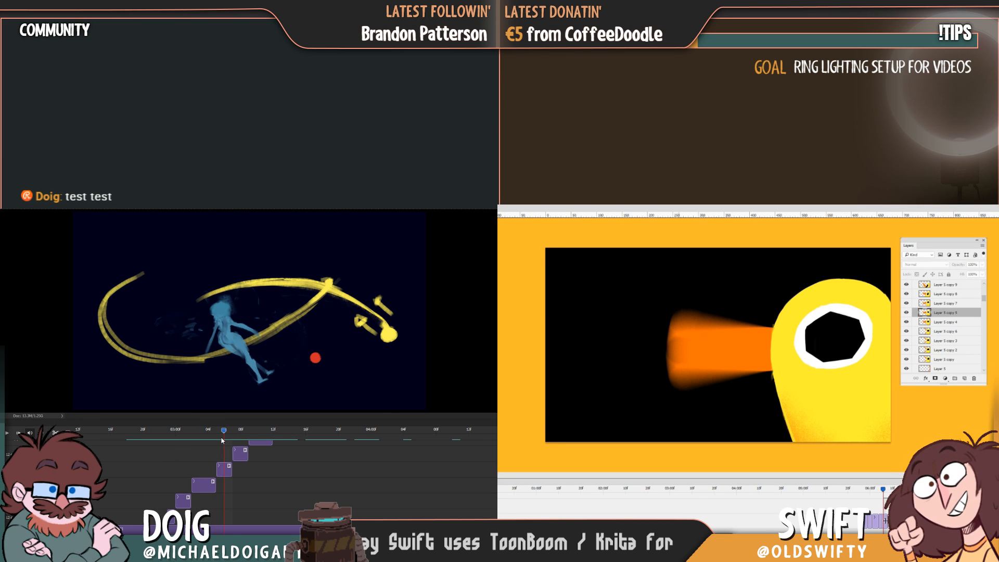
{"action": "key", "text": "alt+bracketleft"}
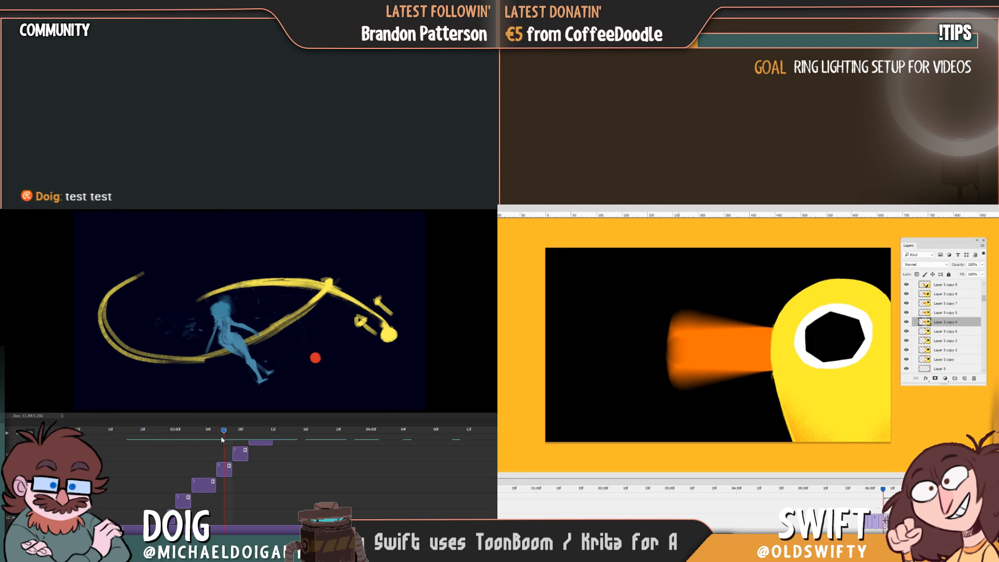
Select the blue figure's leaning pose layer and enlarge it slightly with Free Transform
{"action": "left_click", "coordinate": [237, 348], "text": "ctrl"}
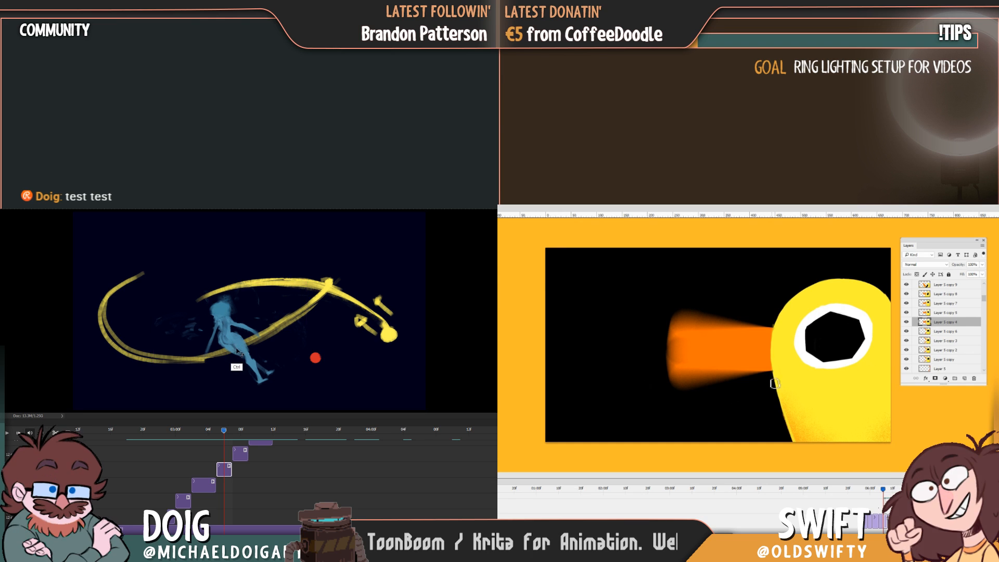
{"action": "key", "text": "ctrl+t"}
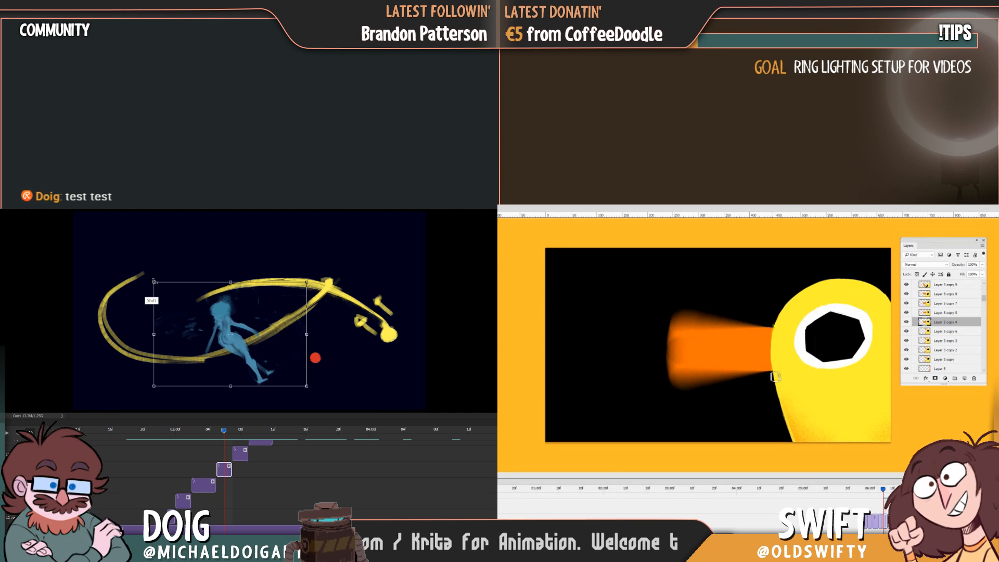
{"action": "left_click_drag", "start_coordinate": [155, 283], "coordinate": [145, 278]}
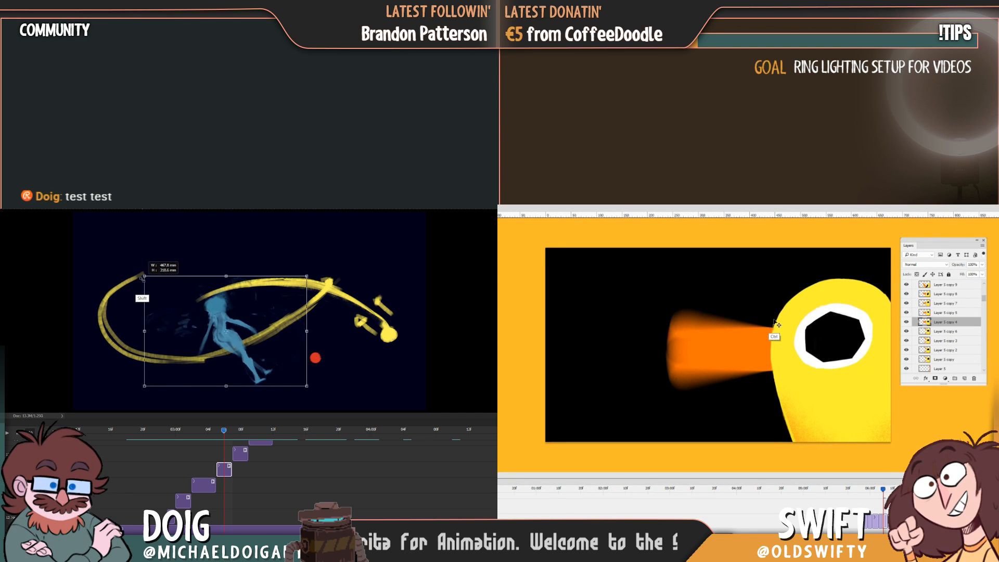
{"action": "key", "text": "Return"}
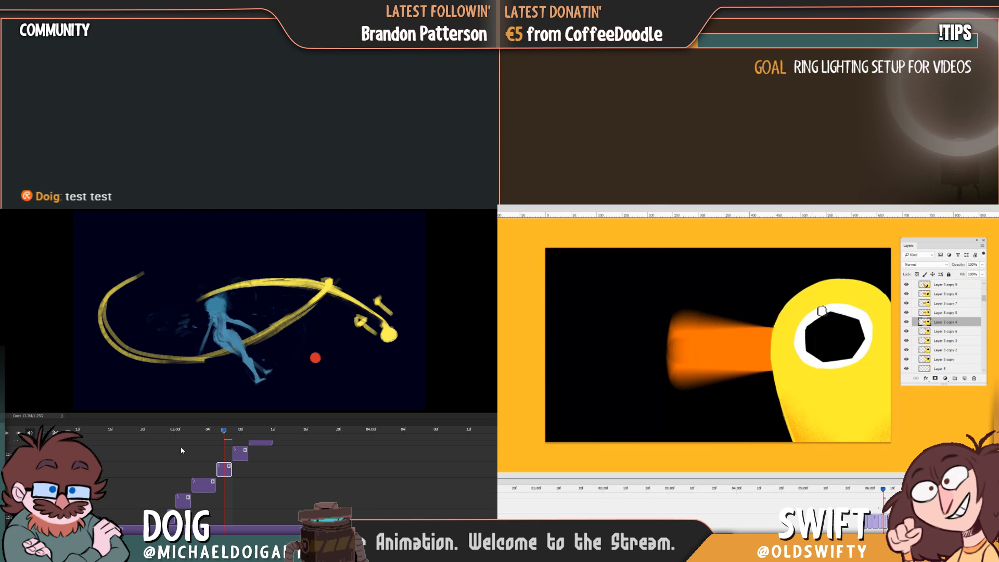
Step through the duck frames from the long orange beak to the duck rising behind the teal wave, selecting the frames' layers
{"action": "mouse_move", "coordinate": [883, 491]}
{"action": "left_mouse_down"}
{"action": "mouse_move", "coordinate": [907, 492]}
{"action": "mouse_move", "coordinate": [895, 490]}
{"action": "left_mouse_up"}
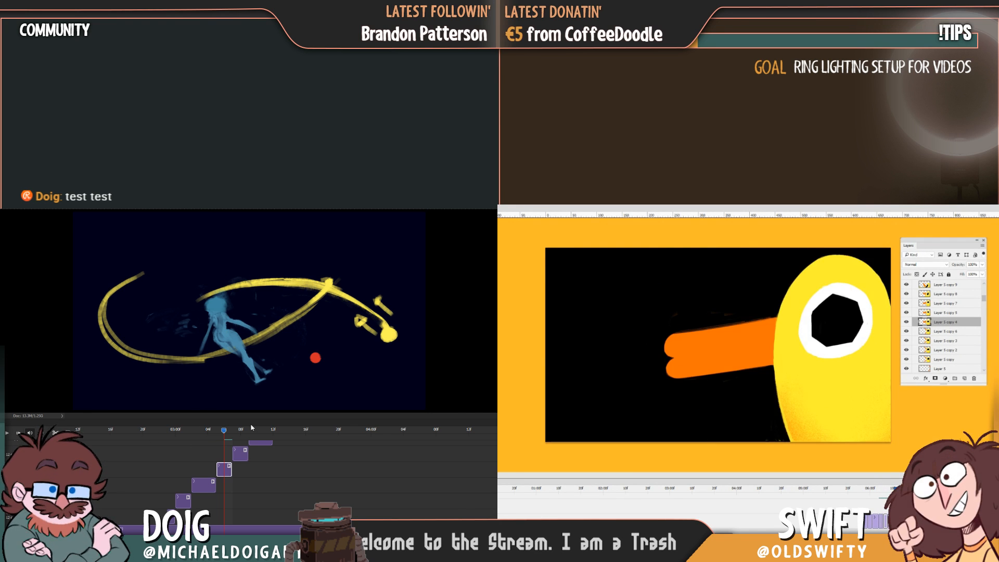
{"action": "left_click", "coordinate": [891, 516]}
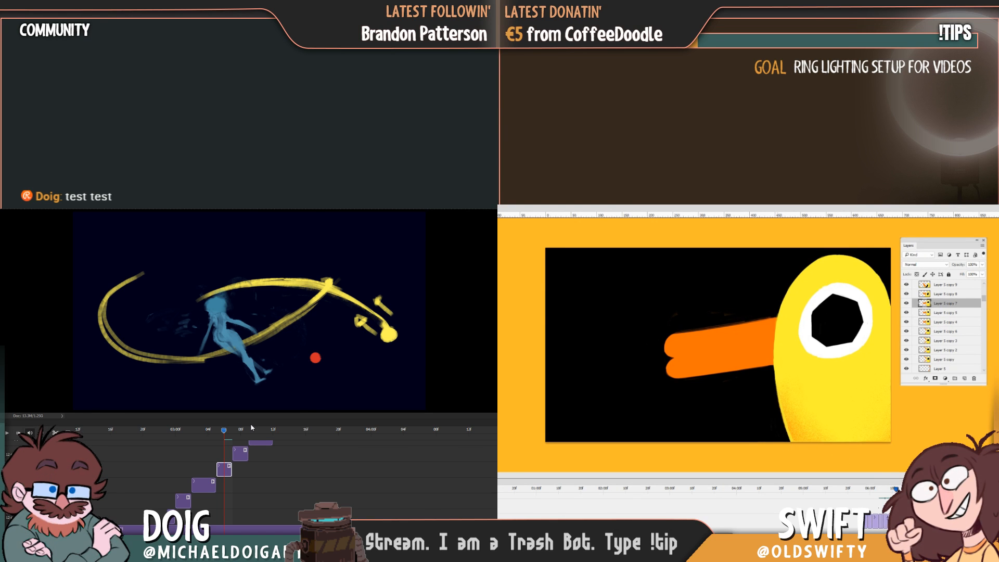
{"action": "key", "text": "Right"}
{"action": "key", "text": "Right"}
{"action": "key", "text": "Right"}
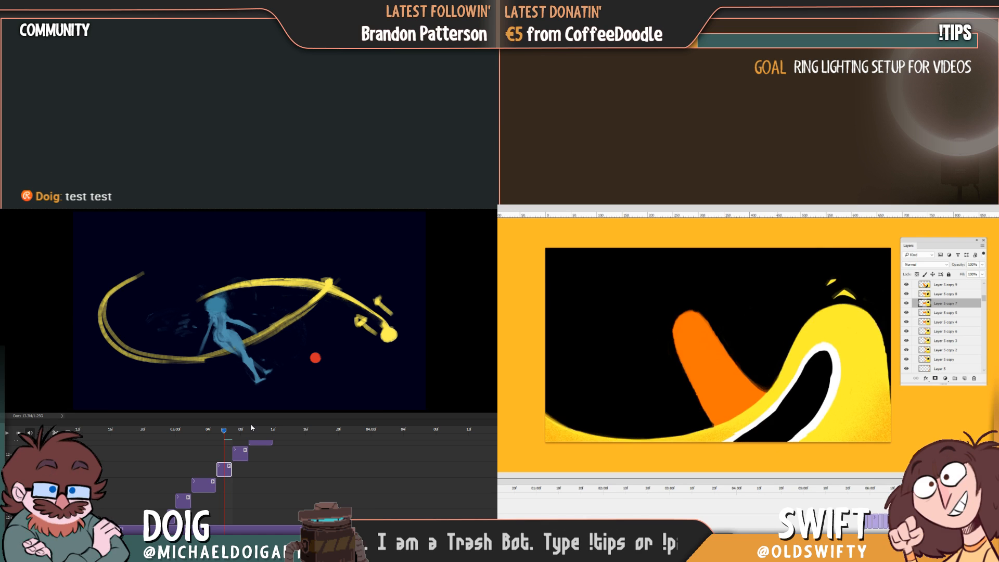
{"action": "left_click", "coordinate": [889, 518]}
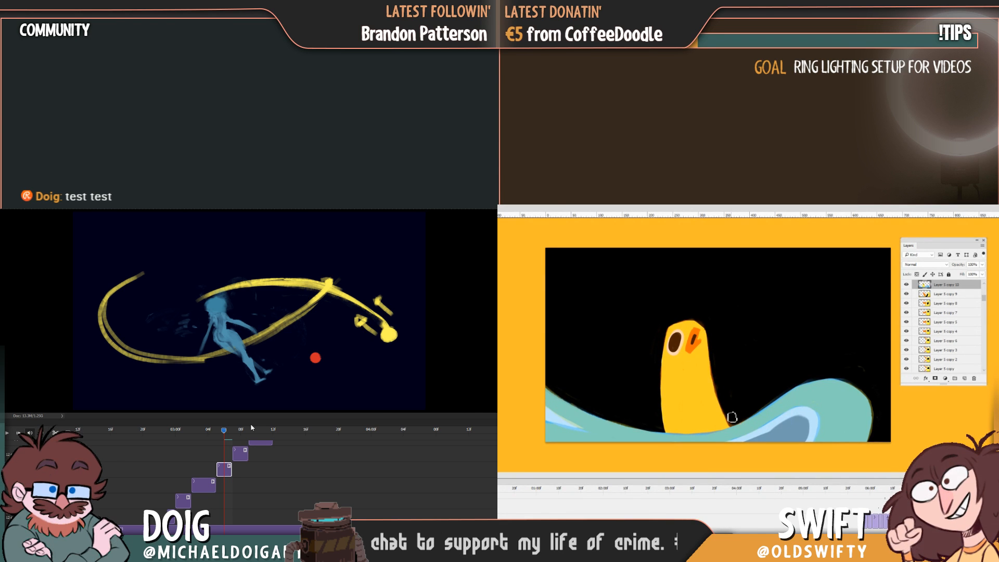
Compare the leap's standing and running poses, and select the leaning pose's layer on its own frame
{"action": "left_click", "coordinate": [241, 431]}
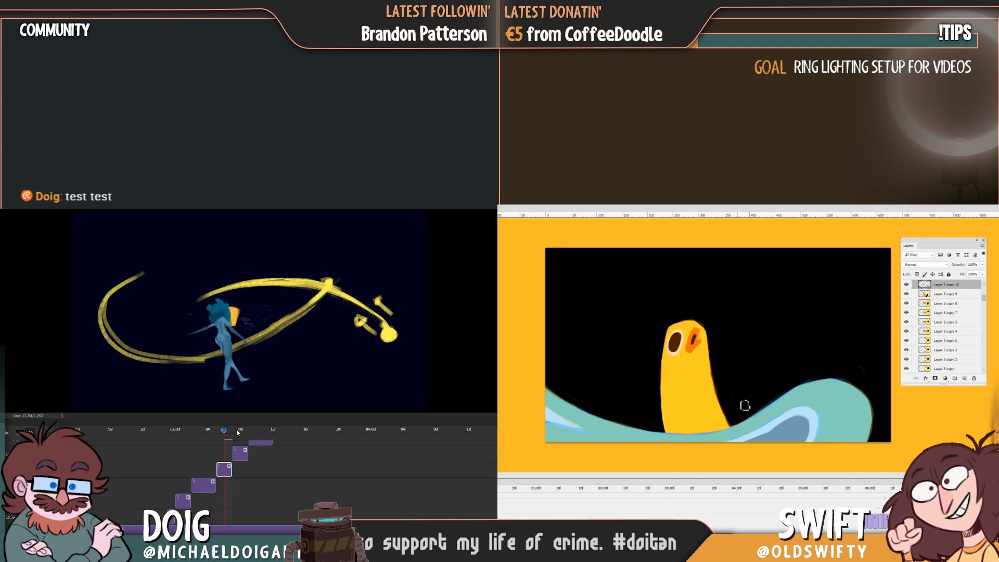
{"action": "left_click", "coordinate": [240, 457]}
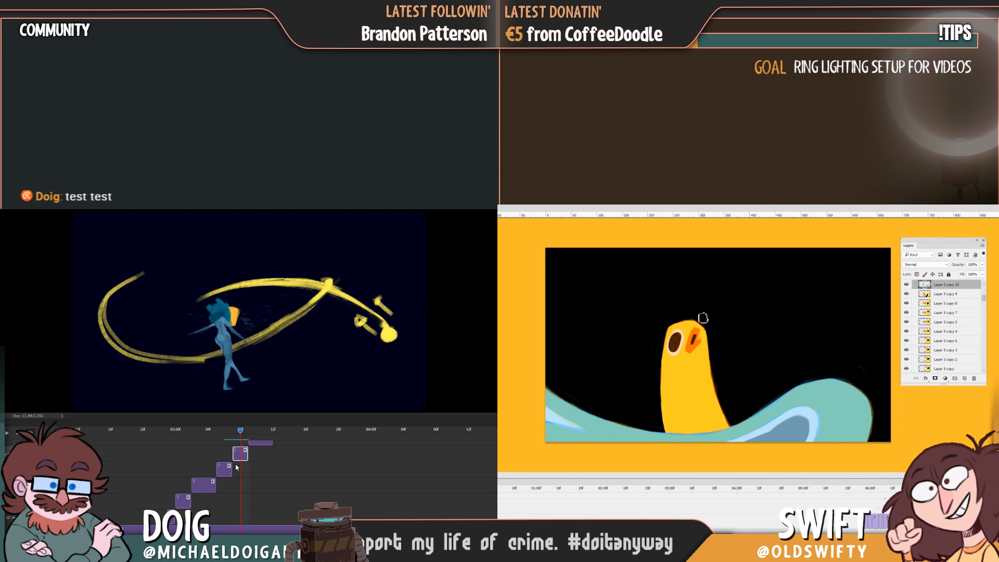
{"action": "left_click", "coordinate": [214, 480]}
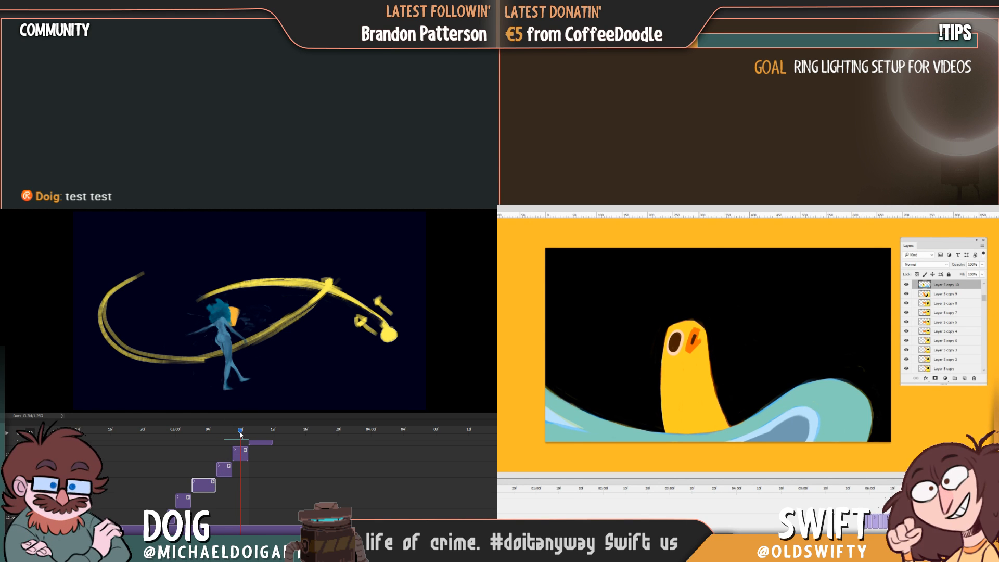
{"action": "left_click_drag", "start_coordinate": [239, 432], "coordinate": [207, 436]}
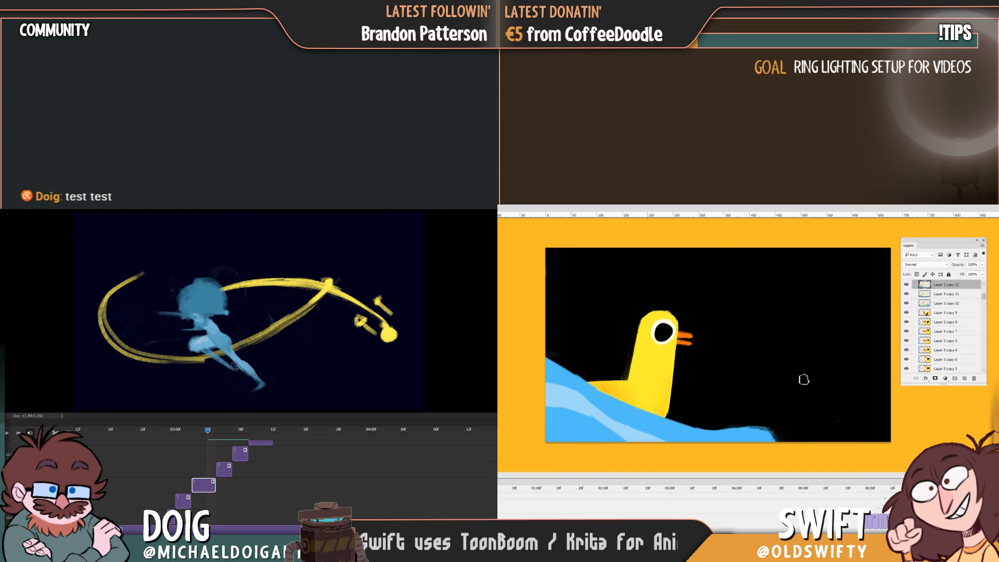
{"action": "left_click_drag", "start_coordinate": [208, 430], "coordinate": [216, 430]}
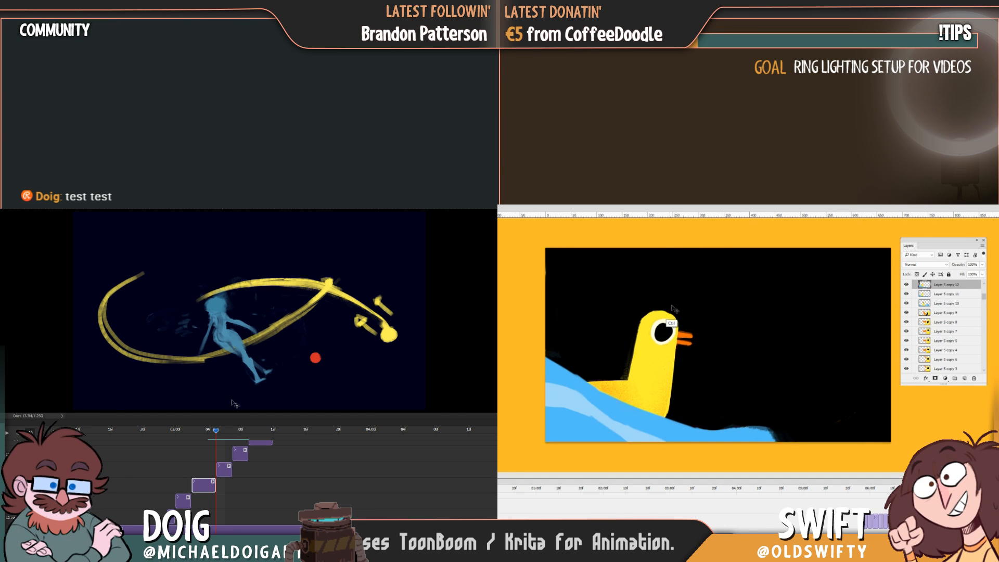
{"action": "left_click", "coordinate": [232, 330]}
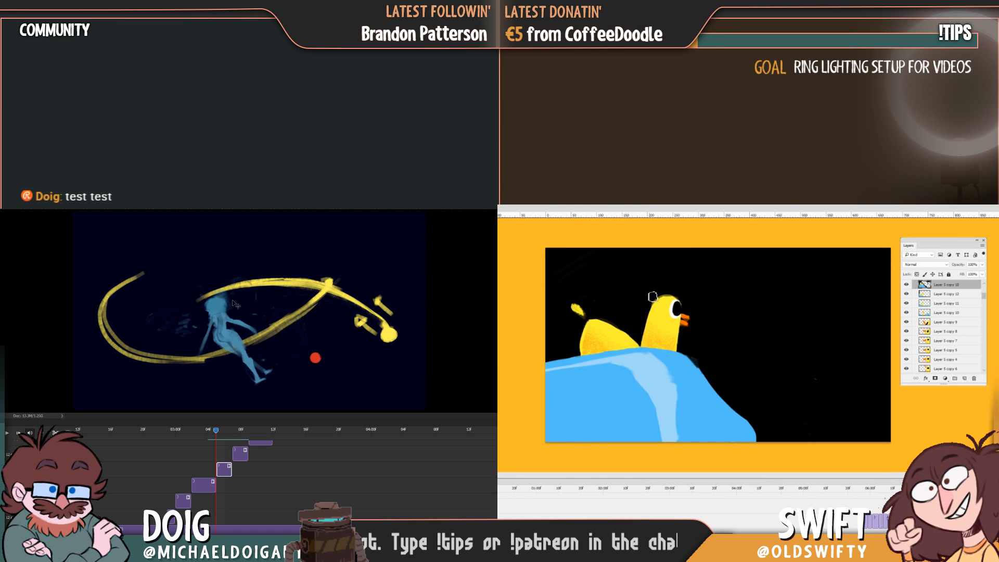
Scrub the leap between the wide lunge and the dangling pose, selecting the dangling pose's layer along the way
{"action": "left_click", "coordinate": [200, 429]}
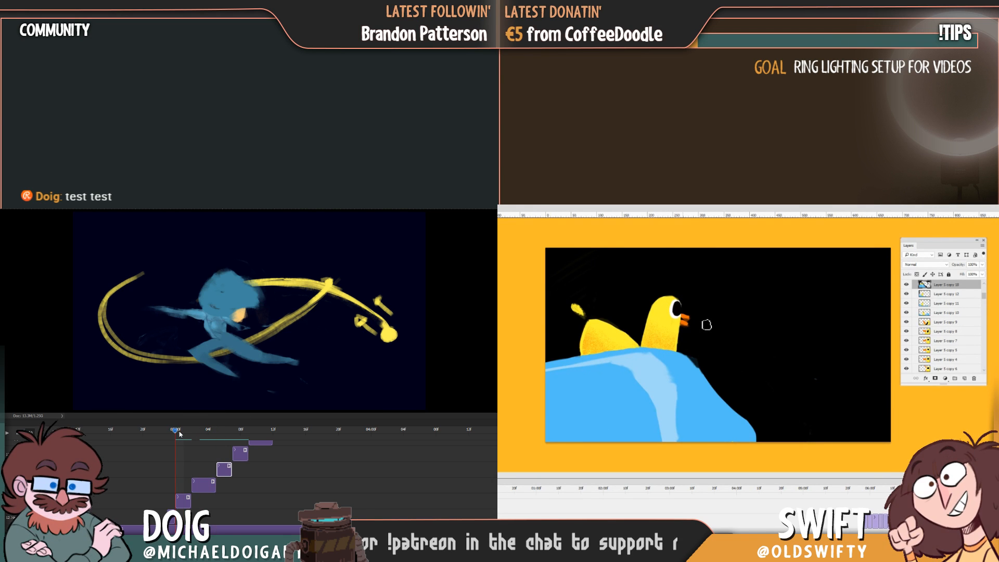
{"action": "left_click_drag", "start_coordinate": [211, 439], "coordinate": [254, 436]}
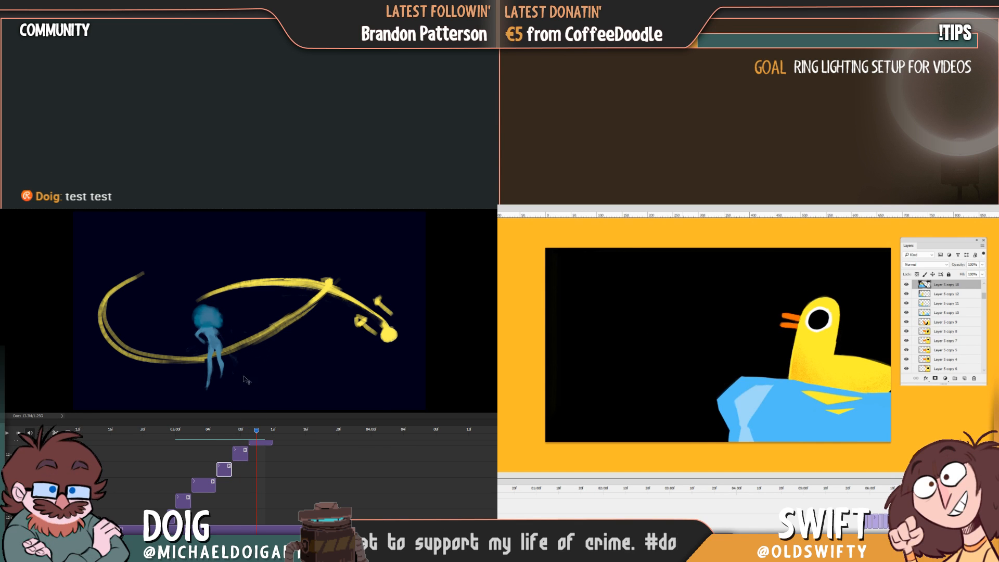
{"action": "left_click", "coordinate": [208, 338], "text": "ctrl"}
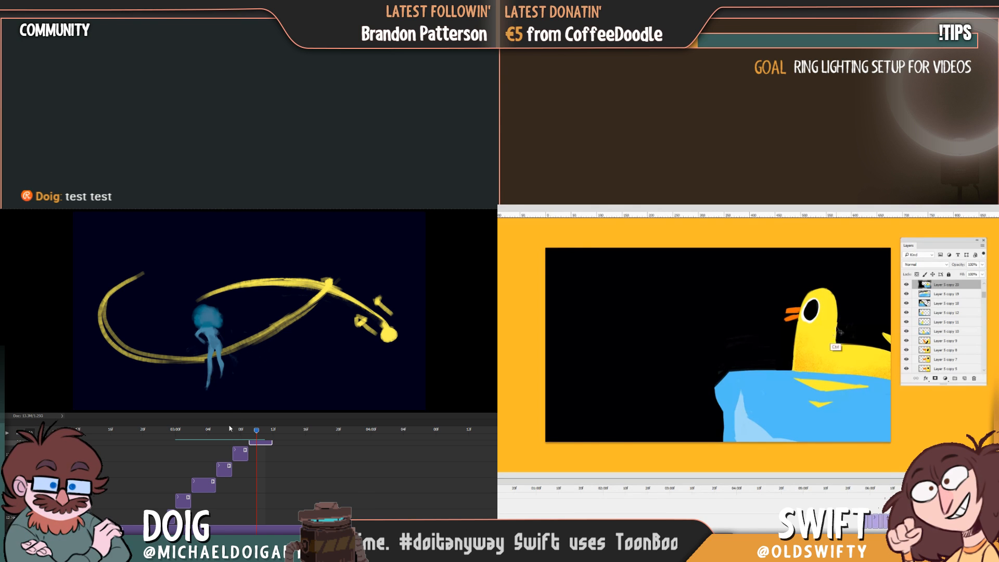
{"action": "left_click_drag", "start_coordinate": [252, 432], "coordinate": [199, 433]}
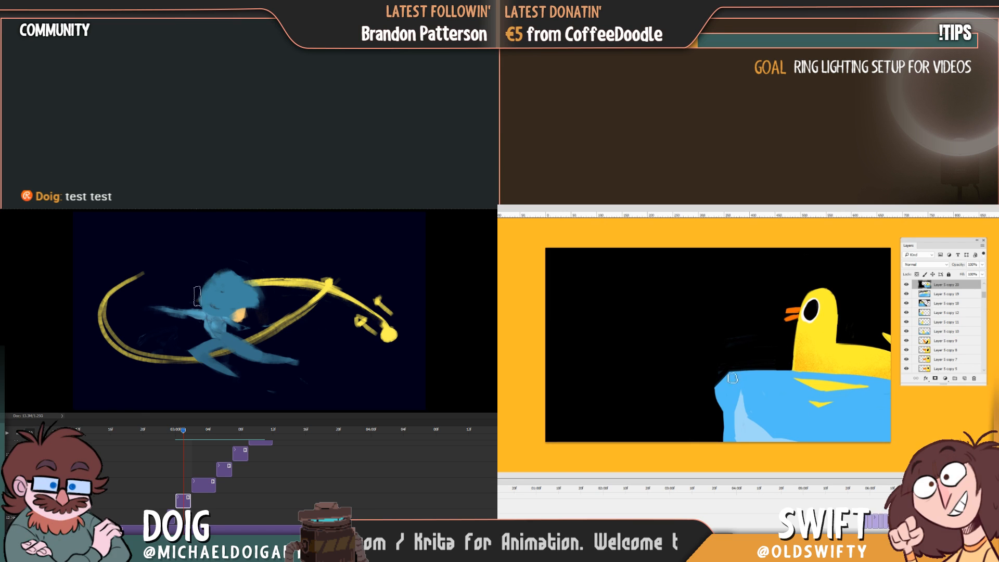
{"action": "left_click", "coordinate": [198, 432]}
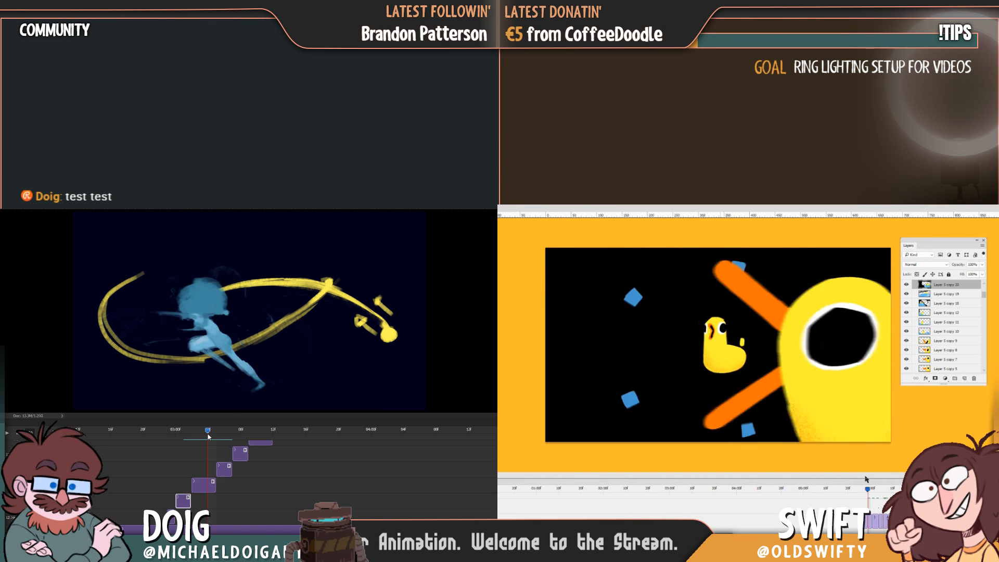
Scrub back and forth through the leap poses and back through the duck animation to the duck sitting on the blue block
{"action": "left_click_drag", "start_coordinate": [850, 484], "coordinate": [839, 488]}
{"action": "left_click", "coordinate": [183, 430]}
{"action": "left_click_drag", "start_coordinate": [181, 455], "coordinate": [195, 446]}
{"action": "left_click_drag", "start_coordinate": [839, 488], "coordinate": [846, 489]}
{"action": "left_click_drag", "start_coordinate": [195, 446], "coordinate": [211, 445]}
{"action": "left_click_drag", "start_coordinate": [846, 490], "coordinate": [853, 490]}
{"action": "left_click_drag", "start_coordinate": [212, 444], "coordinate": [227, 443]}
{"action": "left_click_drag", "start_coordinate": [854, 490], "coordinate": [861, 490]}
{"action": "left_click_drag", "start_coordinate": [227, 442], "coordinate": [243, 441]}
{"action": "left_click_drag", "start_coordinate": [861, 491], "coordinate": [869, 491]}
{"action": "left_click_drag", "start_coordinate": [243, 442], "coordinate": [219, 439]}
{"action": "left_click_drag", "start_coordinate": [869, 491], "coordinate": [856, 493]}
{"action": "left_click_drag", "start_coordinate": [219, 439], "coordinate": [197, 447]}
{"action": "left_click_drag", "start_coordinate": [856, 492], "coordinate": [841, 494]}
{"action": "left_click_drag", "start_coordinate": [198, 448], "coordinate": [179, 455]}
{"action": "left_click_drag", "start_coordinate": [840, 495], "coordinate": [822, 497]}
{"action": "left_click_drag", "start_coordinate": [179, 455], "coordinate": [164, 462]}
{"action": "left_click_drag", "start_coordinate": [822, 497], "coordinate": [814, 498]}
{"action": "left_click_drag", "start_coordinate": [165, 462], "coordinate": [180, 458]}
{"action": "left_click_drag", "start_coordinate": [814, 498], "coordinate": [791, 500]}
{"action": "left_click_drag", "start_coordinate": [180, 458], "coordinate": [200, 453]}
{"action": "left_click_drag", "start_coordinate": [791, 499], "coordinate": [760, 501]}
{"action": "left_click_drag", "start_coordinate": [200, 453], "coordinate": [215, 449]}
{"action": "left_click_drag", "start_coordinate": [760, 502], "coordinate": [734, 503]}
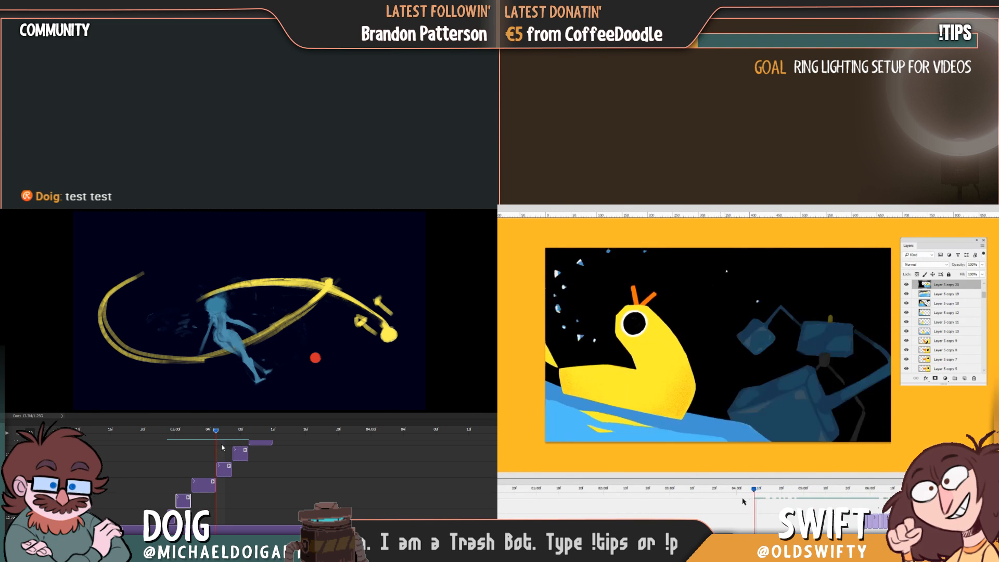
{"action": "left_click_drag", "start_coordinate": [216, 449], "coordinate": [218, 448]}
{"action": "left_click_drag", "start_coordinate": [734, 503], "coordinate": [717, 503]}
{"action": "left_click_drag", "start_coordinate": [218, 447], "coordinate": [206, 446]}
{"action": "left_click_drag", "start_coordinate": [717, 503], "coordinate": [697, 505]}
{"action": "left_click_drag", "start_coordinate": [207, 447], "coordinate": [216, 448]}
{"action": "left_click_drag", "start_coordinate": [697, 504], "coordinate": [675, 506]}
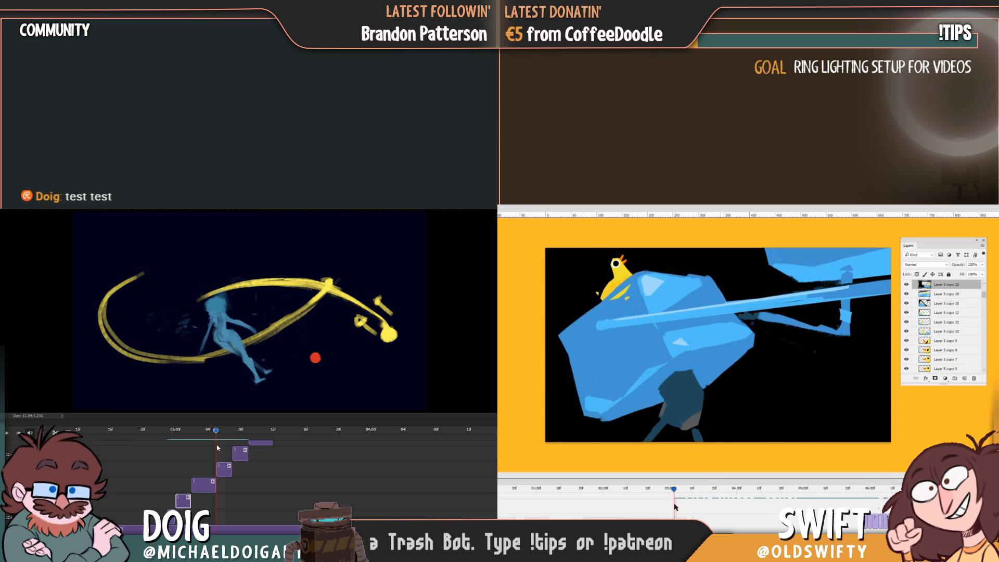
{"action": "left_click_drag", "start_coordinate": [218, 447], "coordinate": [204, 447]}
{"action": "left_click_drag", "start_coordinate": [676, 507], "coordinate": [671, 508]}
{"action": "left_click_drag", "start_coordinate": [204, 447], "coordinate": [190, 448]}
{"action": "left_click_drag", "start_coordinate": [671, 507], "coordinate": [668, 509]}
{"action": "left_click_drag", "start_coordinate": [190, 448], "coordinate": [173, 456]}
{"action": "left_click_drag", "start_coordinate": [669, 509], "coordinate": [668, 510]}
{"action": "left_click_drag", "start_coordinate": [174, 455], "coordinate": [178, 460]}
{"action": "left_click_drag", "start_coordinate": [668, 509], "coordinate": [668, 510]}
{"action": "left_click_drag", "start_coordinate": [178, 459], "coordinate": [198, 451]}
{"action": "left_click", "coordinate": [820, 328]}
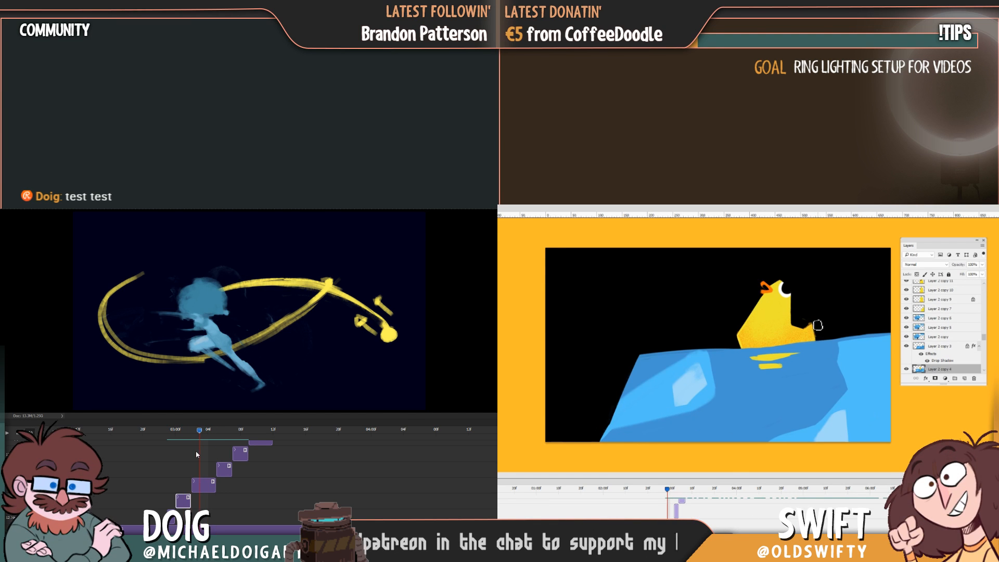
Try shortening the running pose's clip, restore its length, and go to the duck frame with the large blue machine
{"action": "left_click_drag", "start_coordinate": [214, 484], "coordinate": [205, 487]}
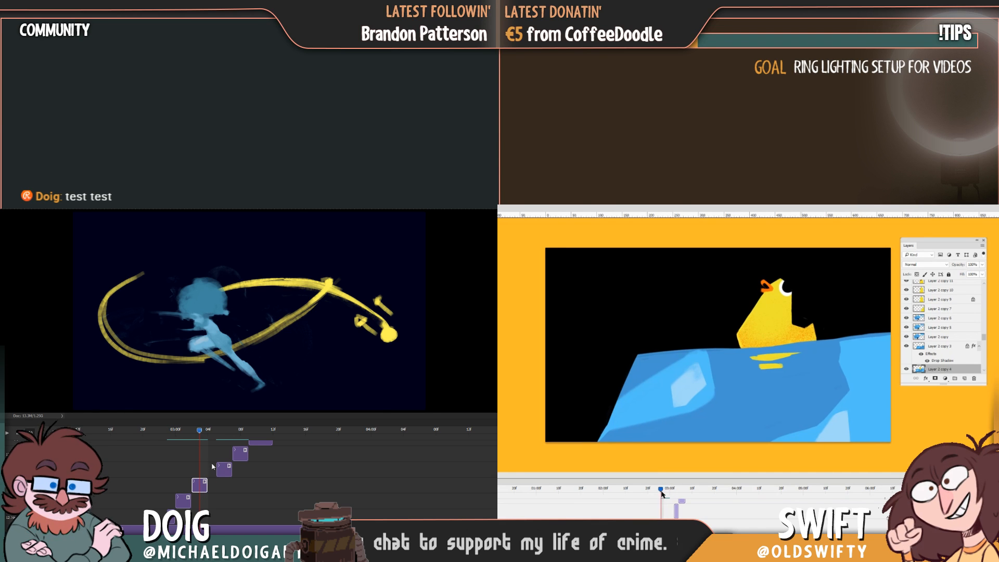
{"action": "left_click", "coordinate": [207, 431]}
{"action": "left_click", "coordinate": [673, 490]}
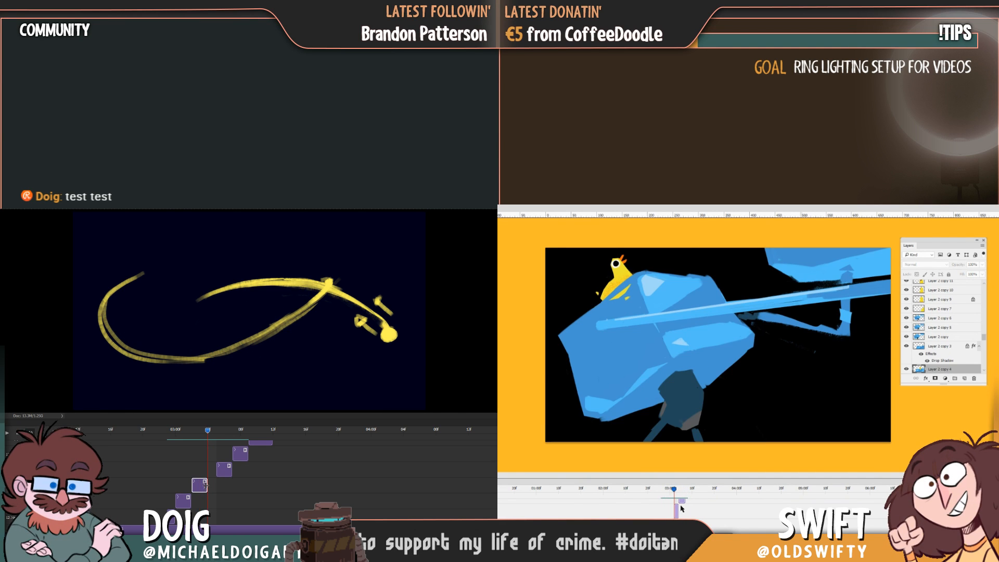
{"action": "left_click_drag", "start_coordinate": [210, 485], "coordinate": [216, 486]}
Try to erase the stray marks beneath the blue machine's arm on the locked drop-shadow layer, and unlock that layer
{"action": "left_click", "coordinate": [939, 346]}
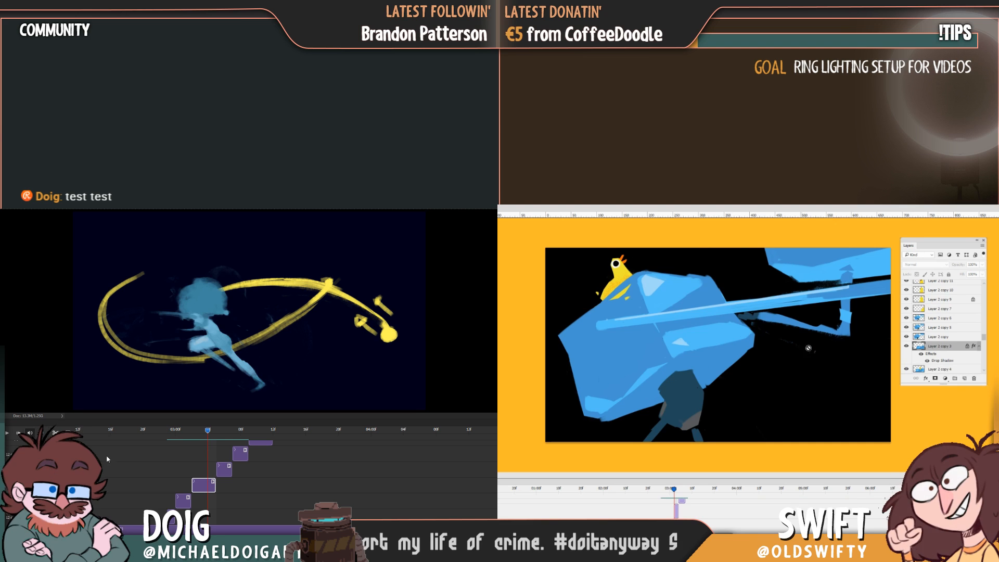
{"action": "left_click", "coordinate": [808, 348]}
{"action": "left_click", "coordinate": [722, 333]}
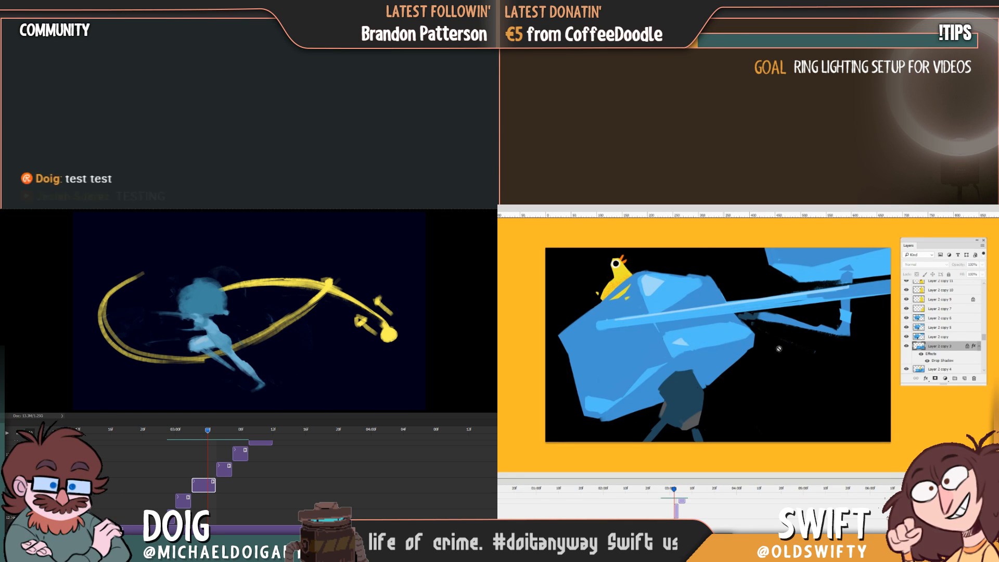
{"action": "left_click", "coordinate": [739, 358]}
{"action": "left_click", "coordinate": [717, 332]}
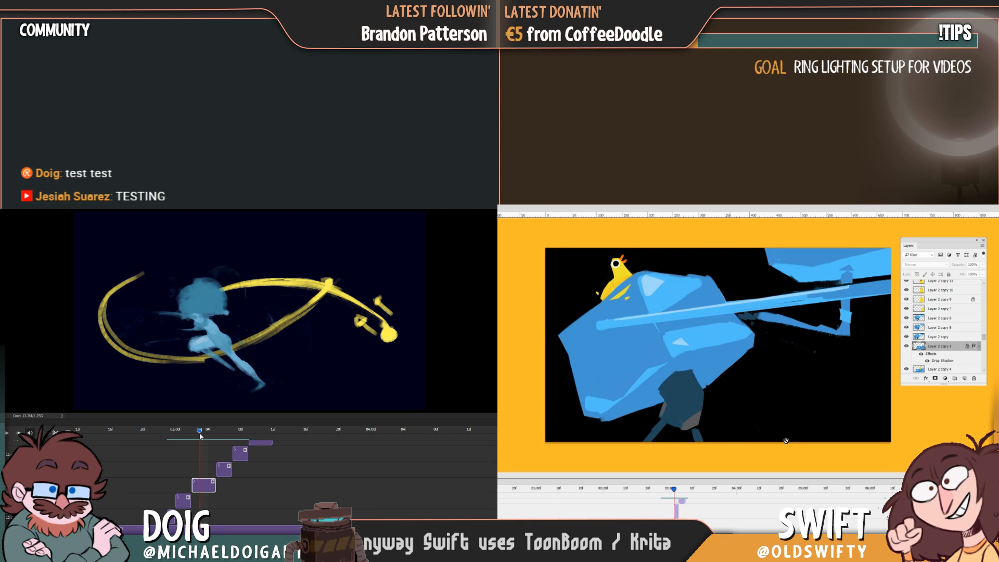
{"action": "left_click", "coordinate": [814, 354]}
{"action": "left_click", "coordinate": [729, 334]}
Split the running pose's clip before its final stretch, and select Layer 2 copy in the duck file
{"action": "left_click_drag", "start_coordinate": [199, 499], "coordinate": [208, 501]}
{"action": "key", "text": "alt+bracketright"}
{"action": "mouse_move", "coordinate": [205, 432]}
{"action": "left_mouse_down"}
{"action": "mouse_move", "coordinate": [218, 433]}
{"action": "mouse_move", "coordinate": [207, 433]}
{"action": "left_mouse_up"}
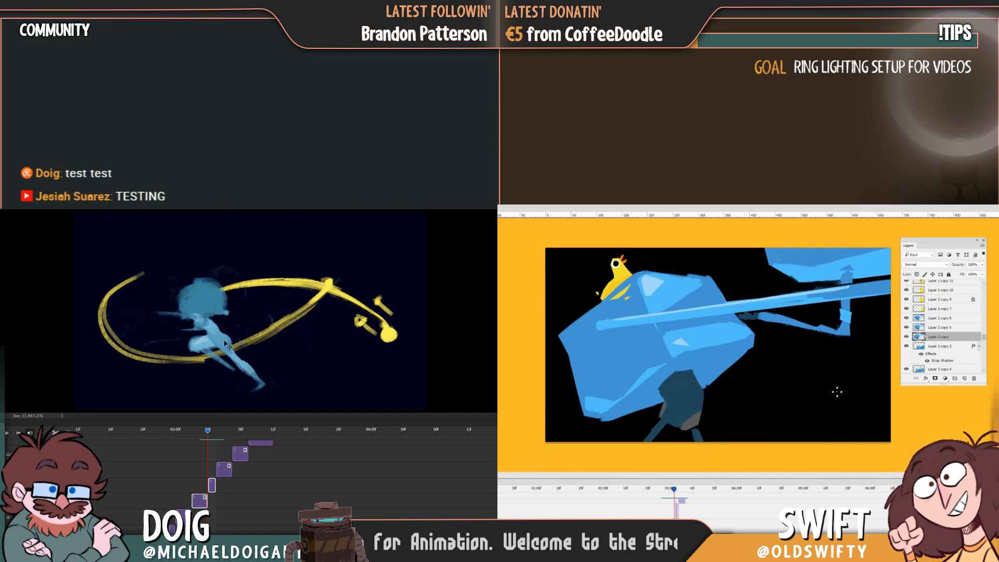
Compare the running and leaning poses, and play the leap from the stretched jump before the lunge
{"action": "left_click", "coordinate": [216, 431]}
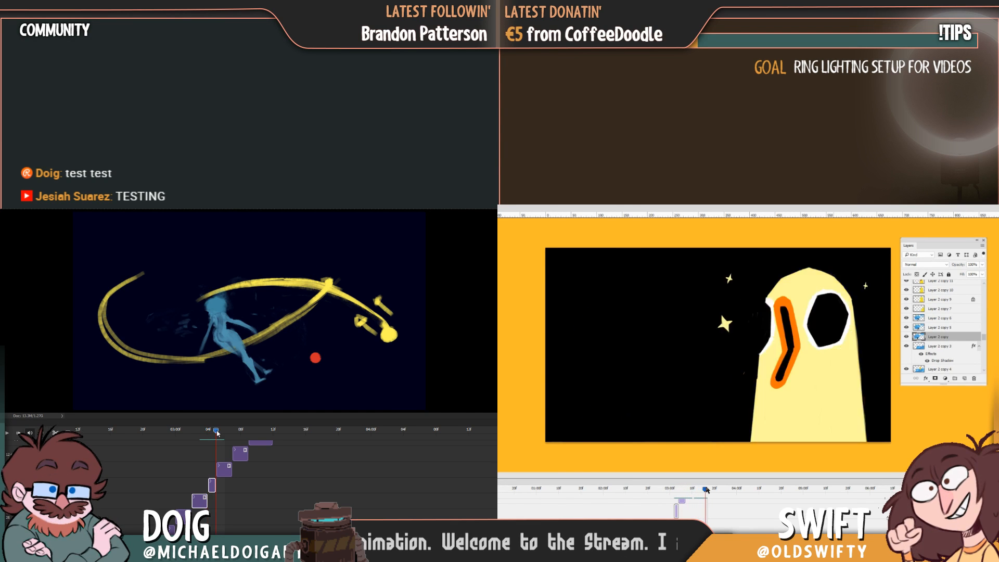
{"action": "left_click_drag", "start_coordinate": [216, 432], "coordinate": [207, 432]}
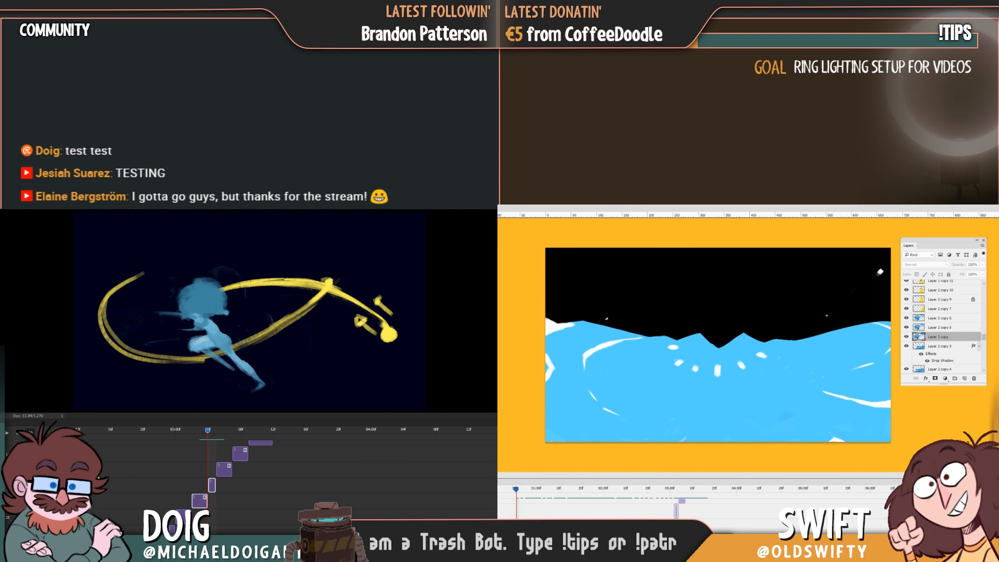
{"action": "left_click_drag", "start_coordinate": [197, 435], "coordinate": [159, 437]}
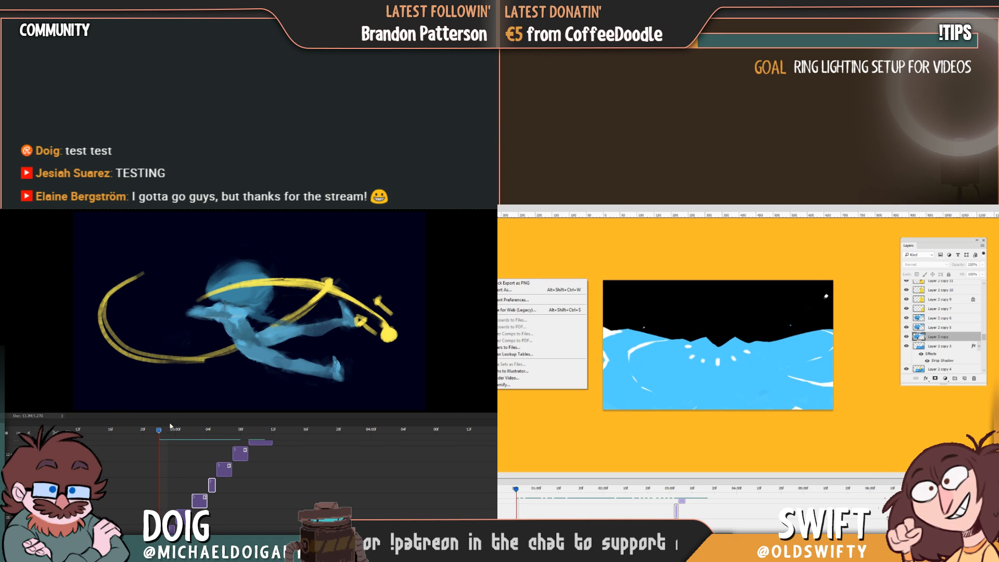
{"action": "key", "text": "space"}
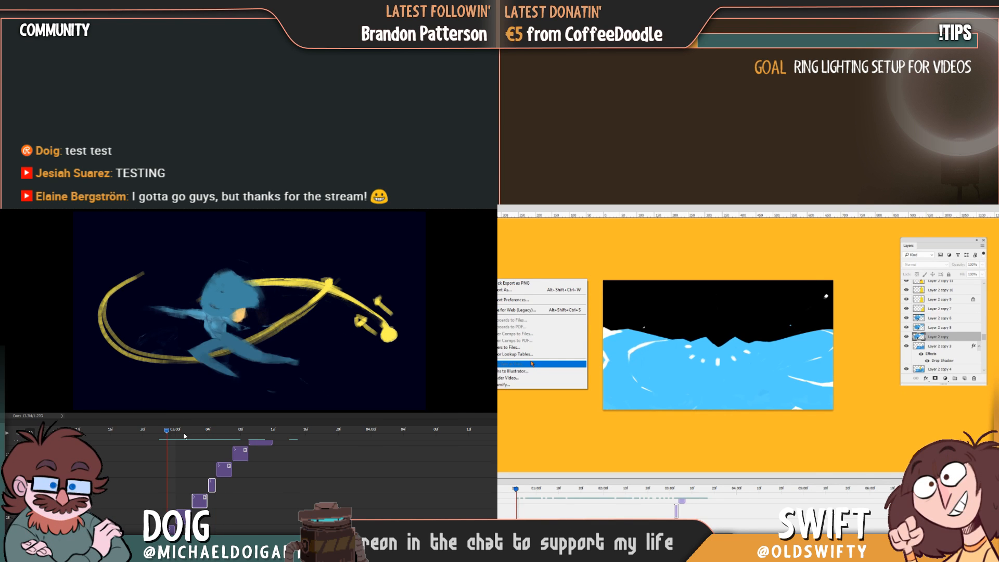
Render the duck animation's work area as a high-quality H.264 video in the Patreon folder, and scrub the leap back to the high-kick pose
{"action": "left_click", "coordinate": [536, 378]}
{"action": "left_click", "coordinate": [214, 432]}
{"action": "left_click_drag", "start_coordinate": [213, 435], "coordinate": [194, 443]}
{"action": "left_click", "coordinate": [834, 272]}
{"action": "left_click", "coordinate": [698, 328]}
{"action": "left_click", "coordinate": [714, 328]}
{"action": "left_click", "coordinate": [550, 378]}
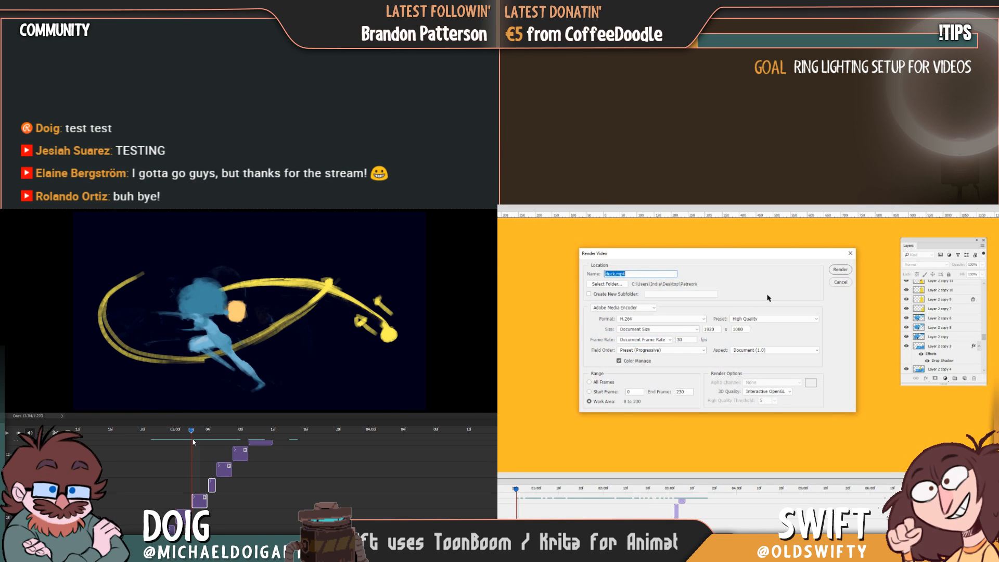
{"action": "left_click", "coordinate": [839, 271]}
{"action": "left_click", "coordinate": [699, 326]}
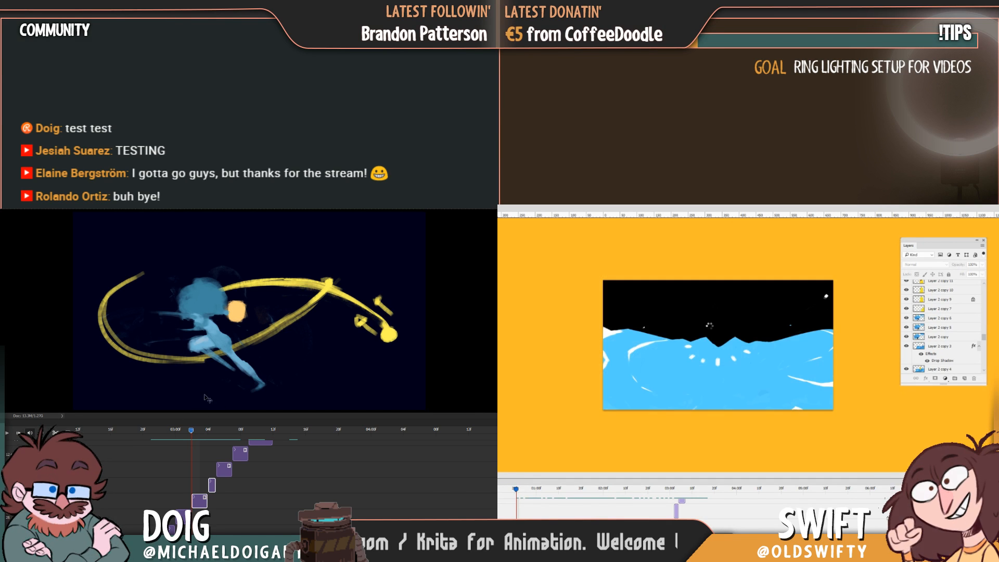
{"action": "left_click_drag", "start_coordinate": [192, 431], "coordinate": [164, 437]}
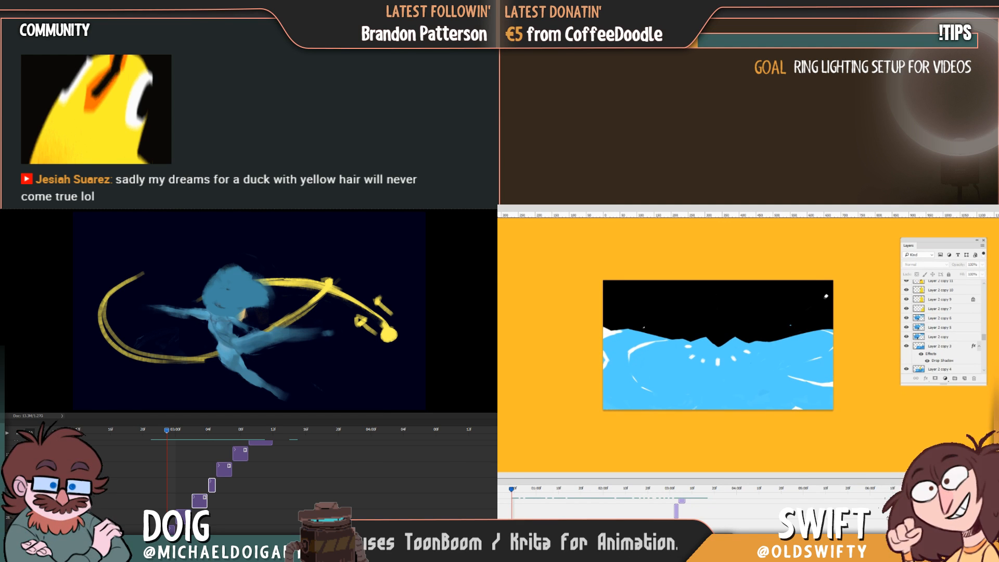
Review the rendered daduck.mp4 video from the Patreon folder, and close both video player windows and the folder
{"action": "left_click", "coordinate": [577, 512]}
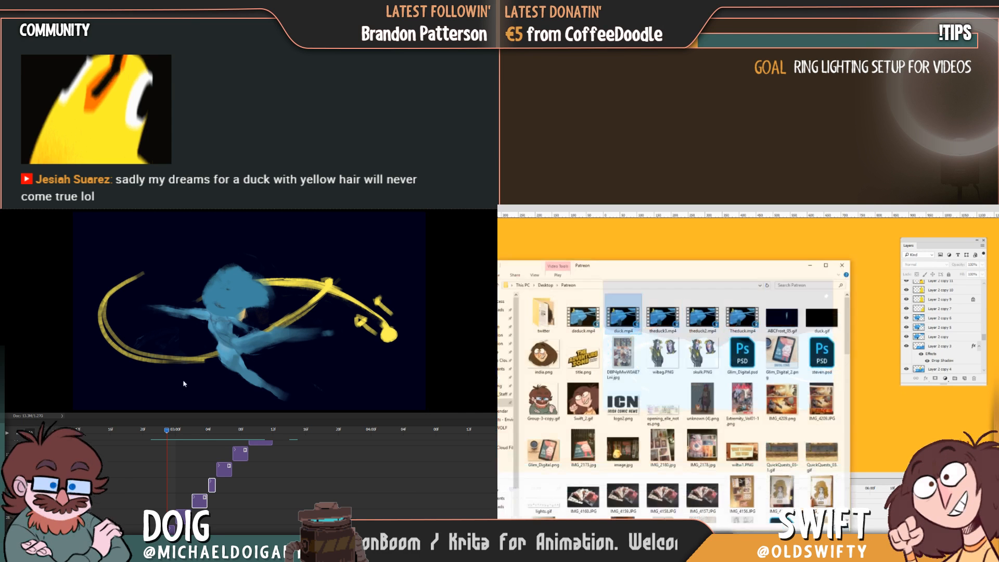
{"action": "left_click", "coordinate": [588, 312]}
{"action": "double_click", "coordinate": [589, 313]}
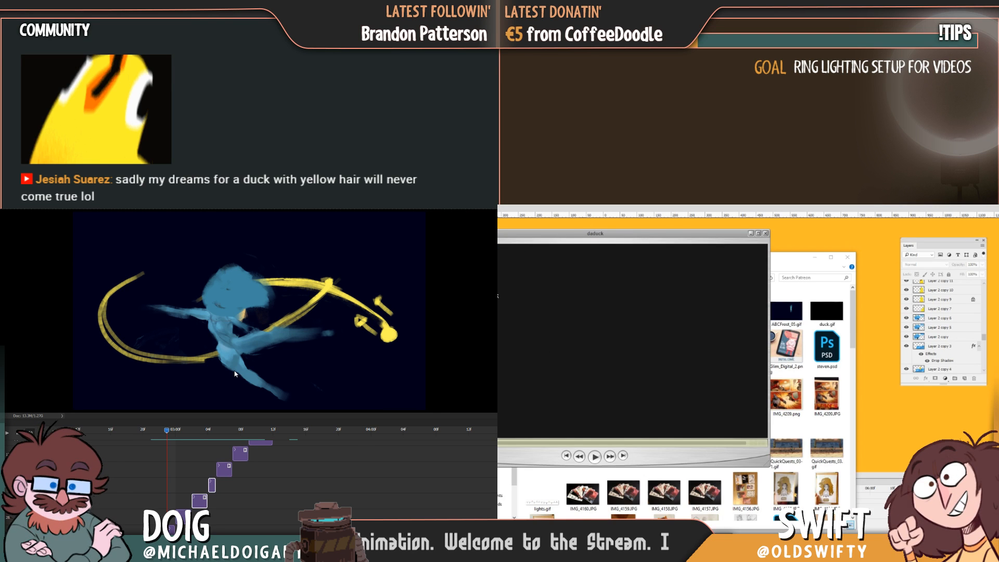
{"action": "left_click", "coordinate": [594, 456]}
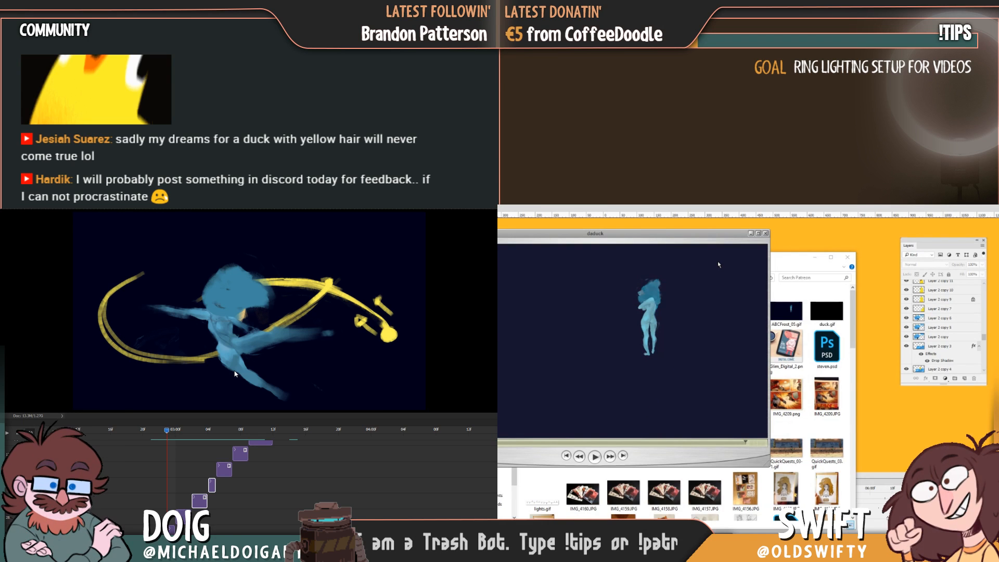
{"action": "left_click", "coordinate": [766, 233]}
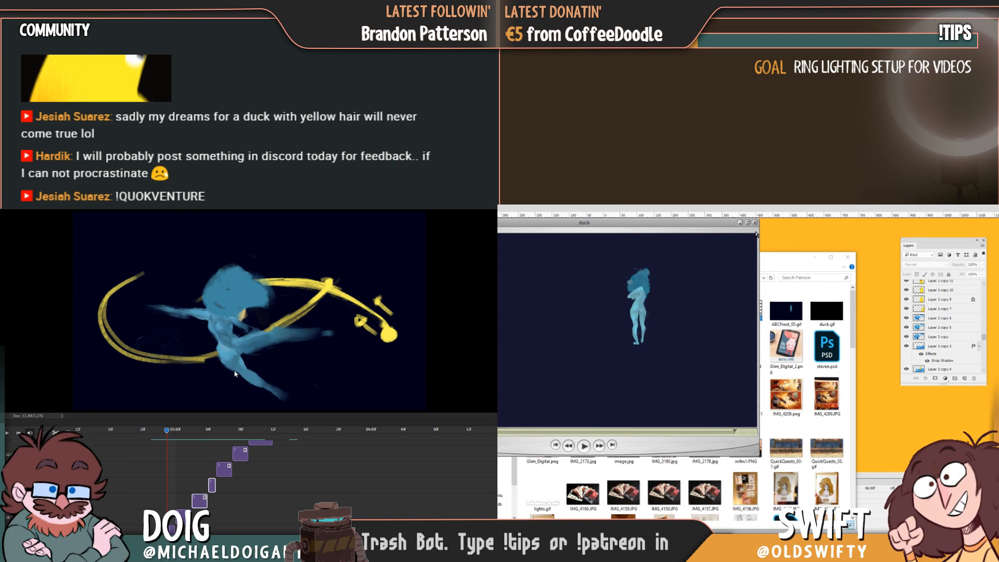
{"action": "left_click", "coordinate": [755, 223]}
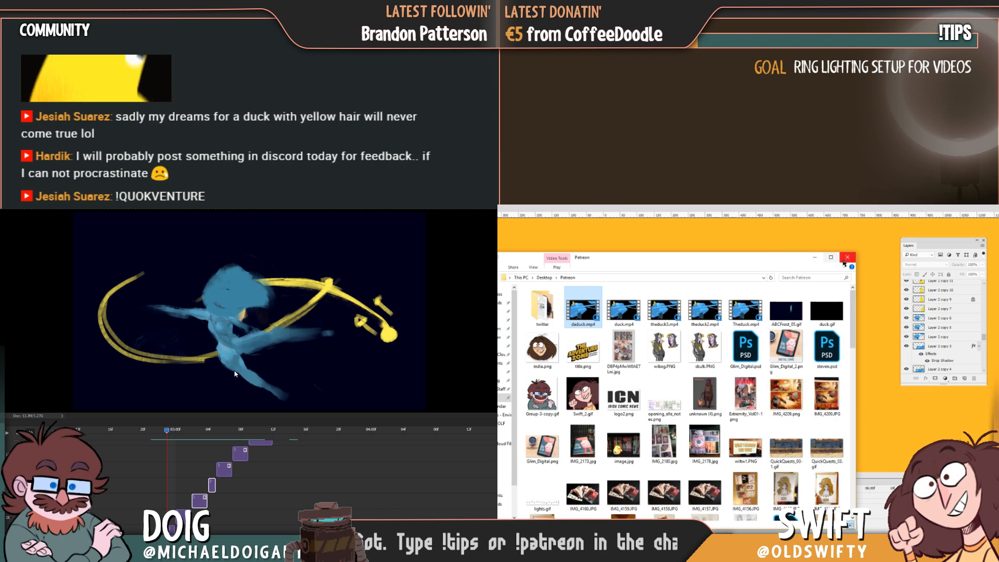
{"action": "left_click", "coordinate": [846, 257]}
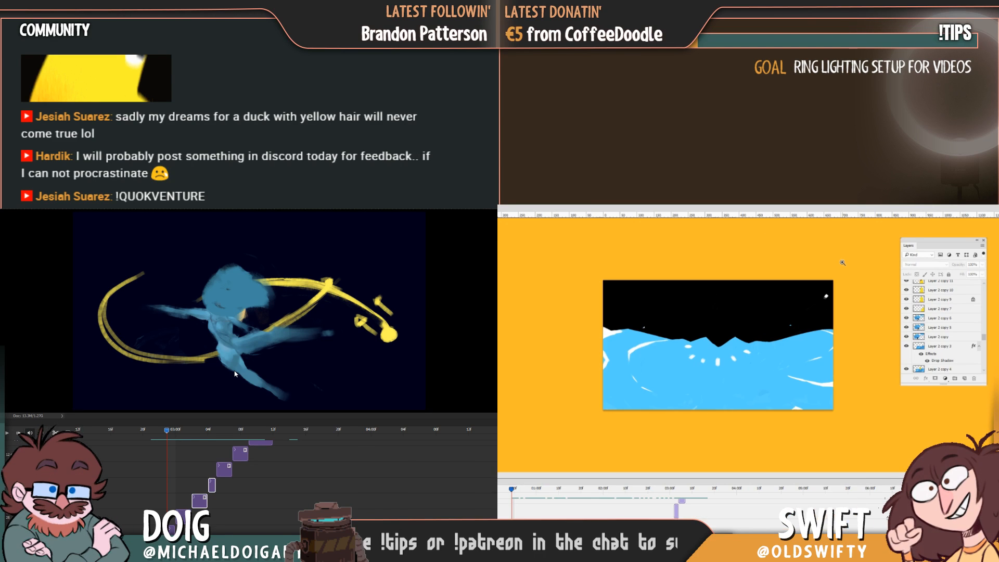